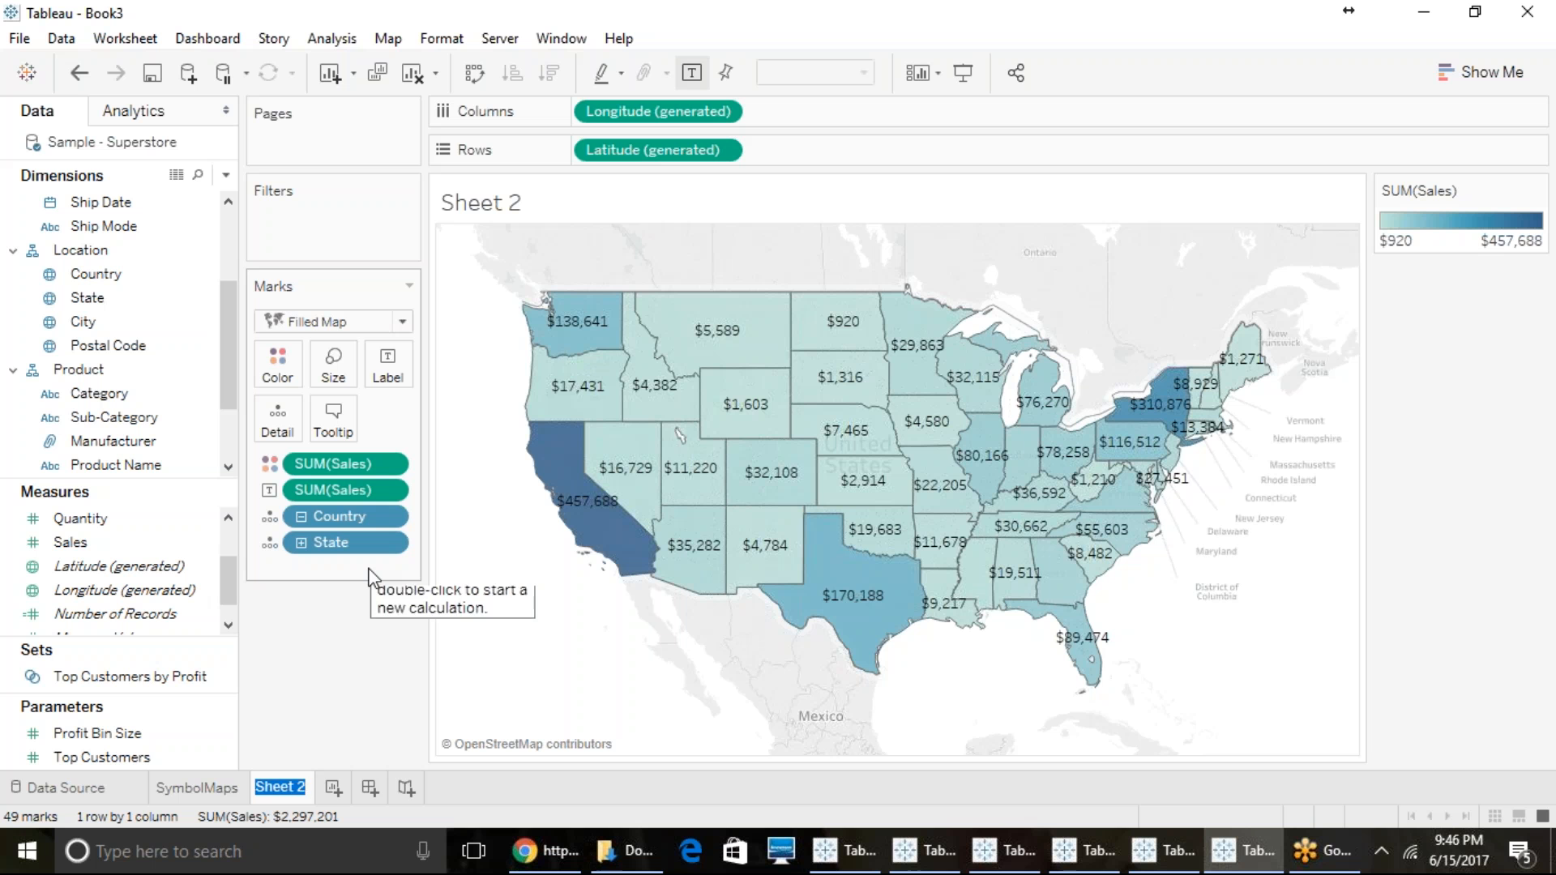
# - Rename the sheet as Filled Maps
pyautogui.write('Maps')
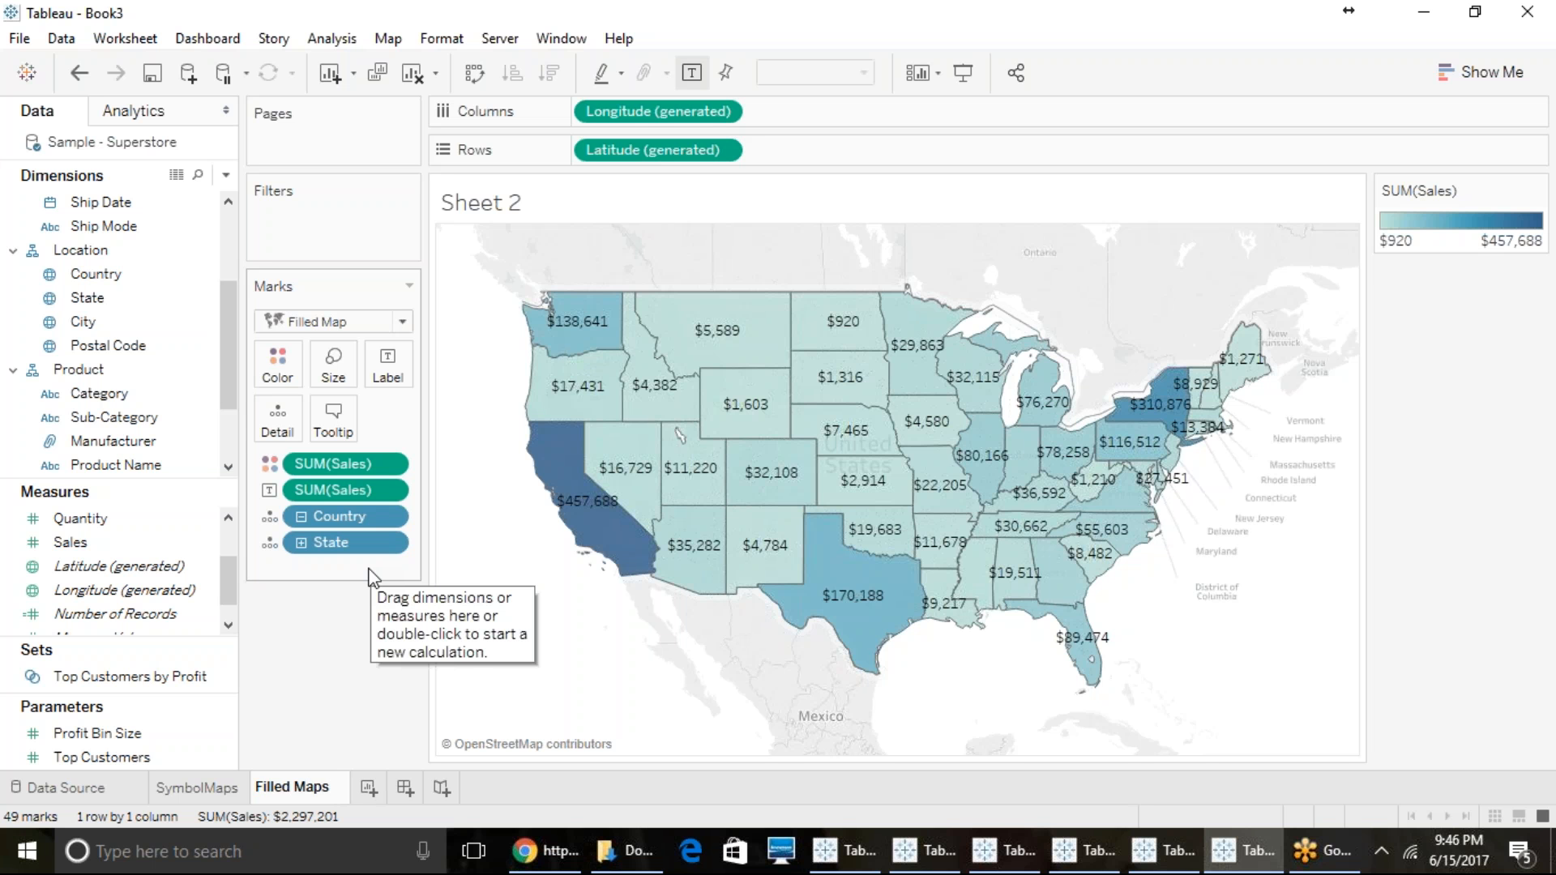
pyautogui.press('Return')
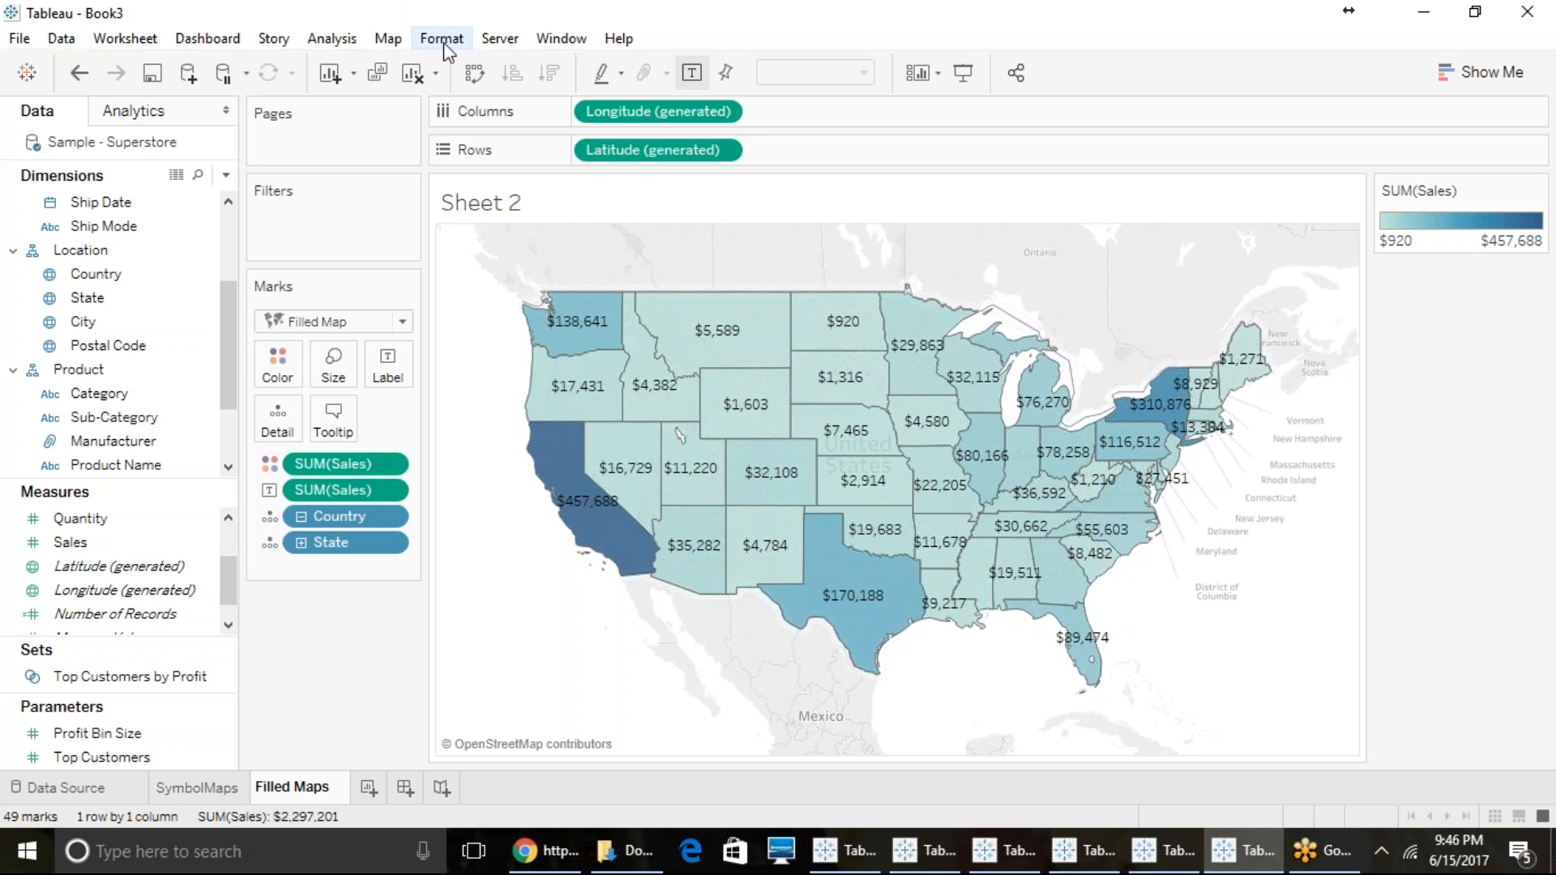
# - Review how the state values match map locations in Edit Locations, and close it without changes
pyautogui.click(389, 38)
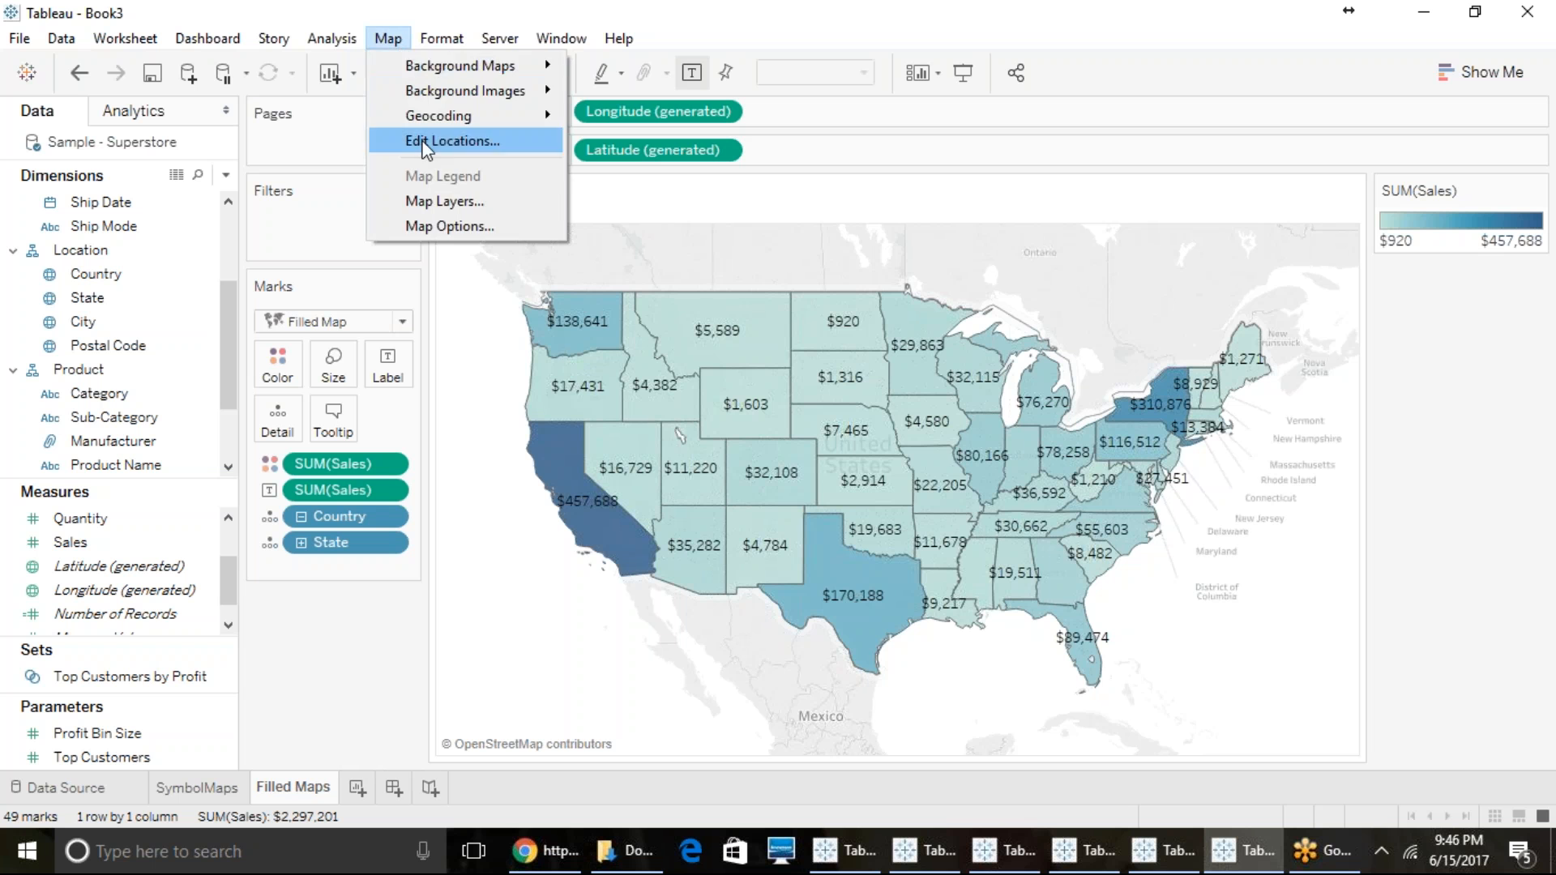
pyautogui.click(433, 145)
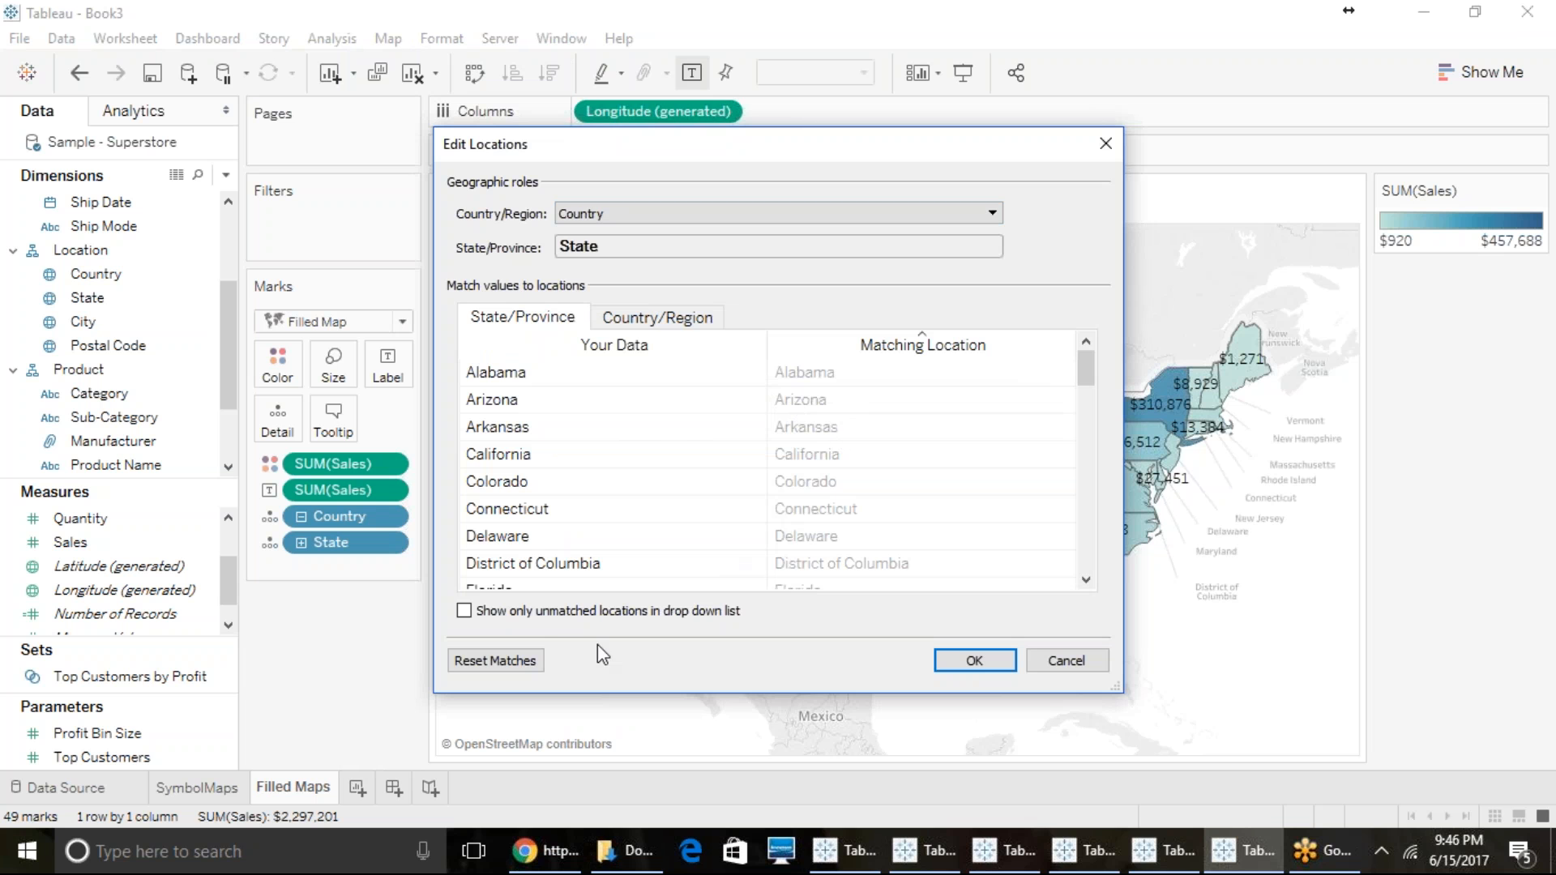
pyautogui.click(843, 427)
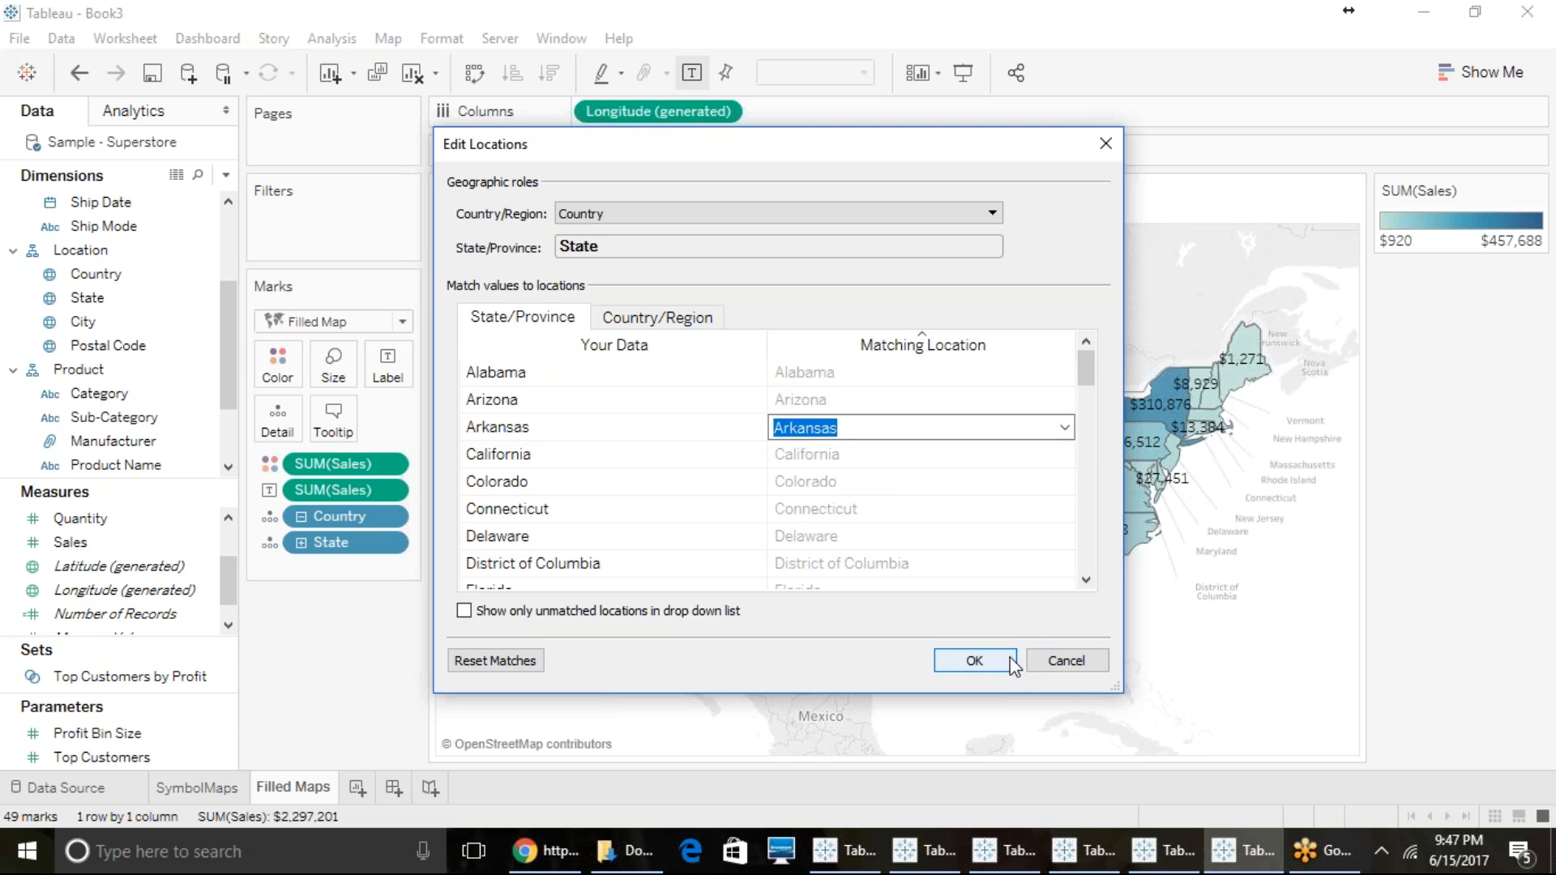
pyautogui.click(1086, 659)
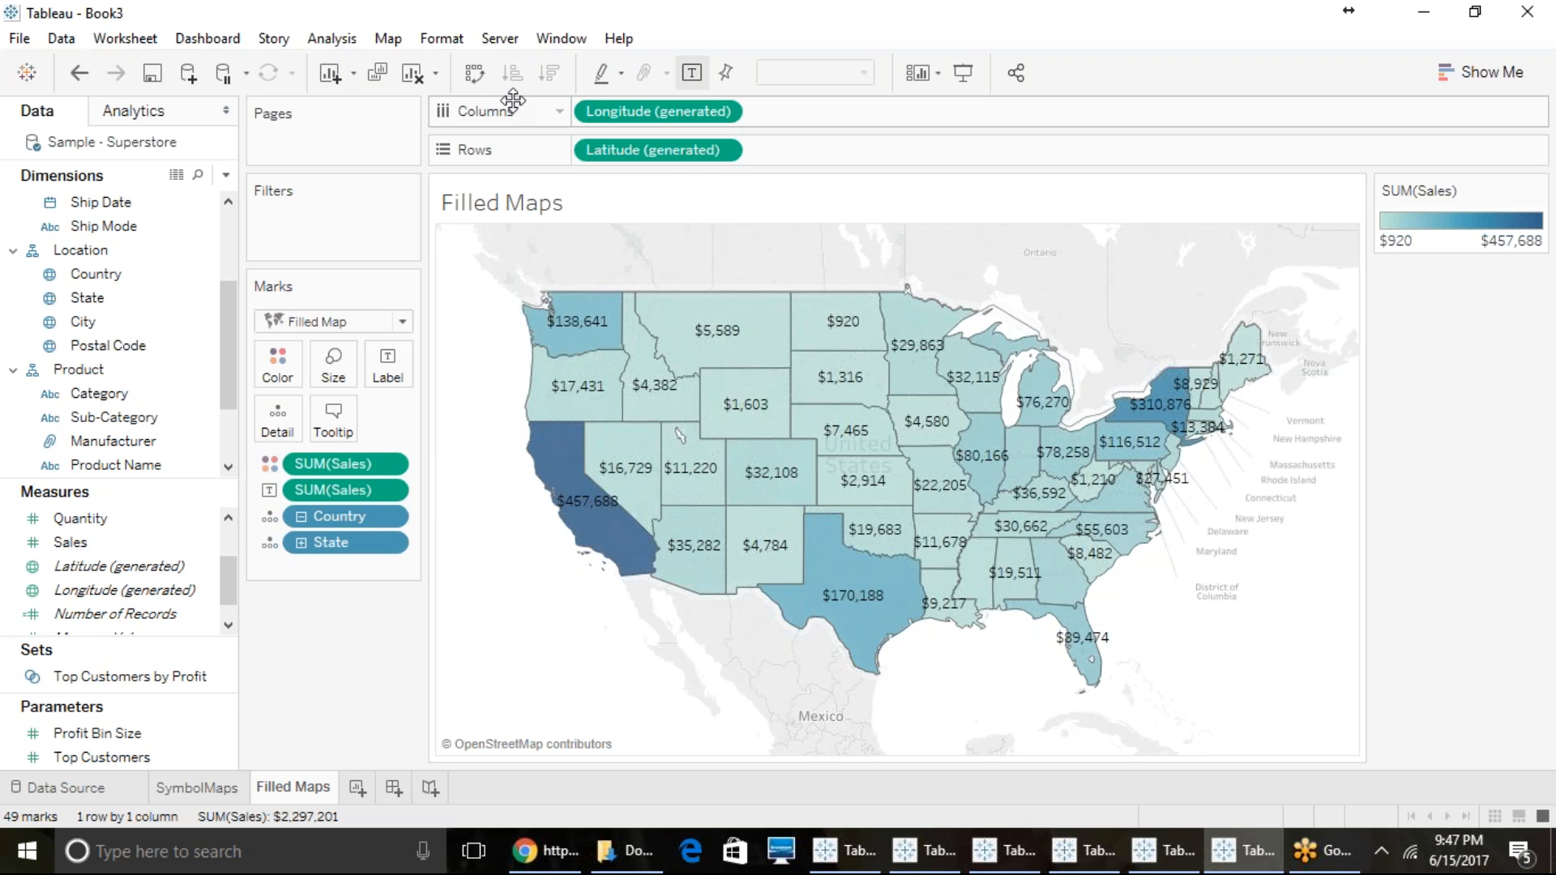
pyautogui.click(379, 34)
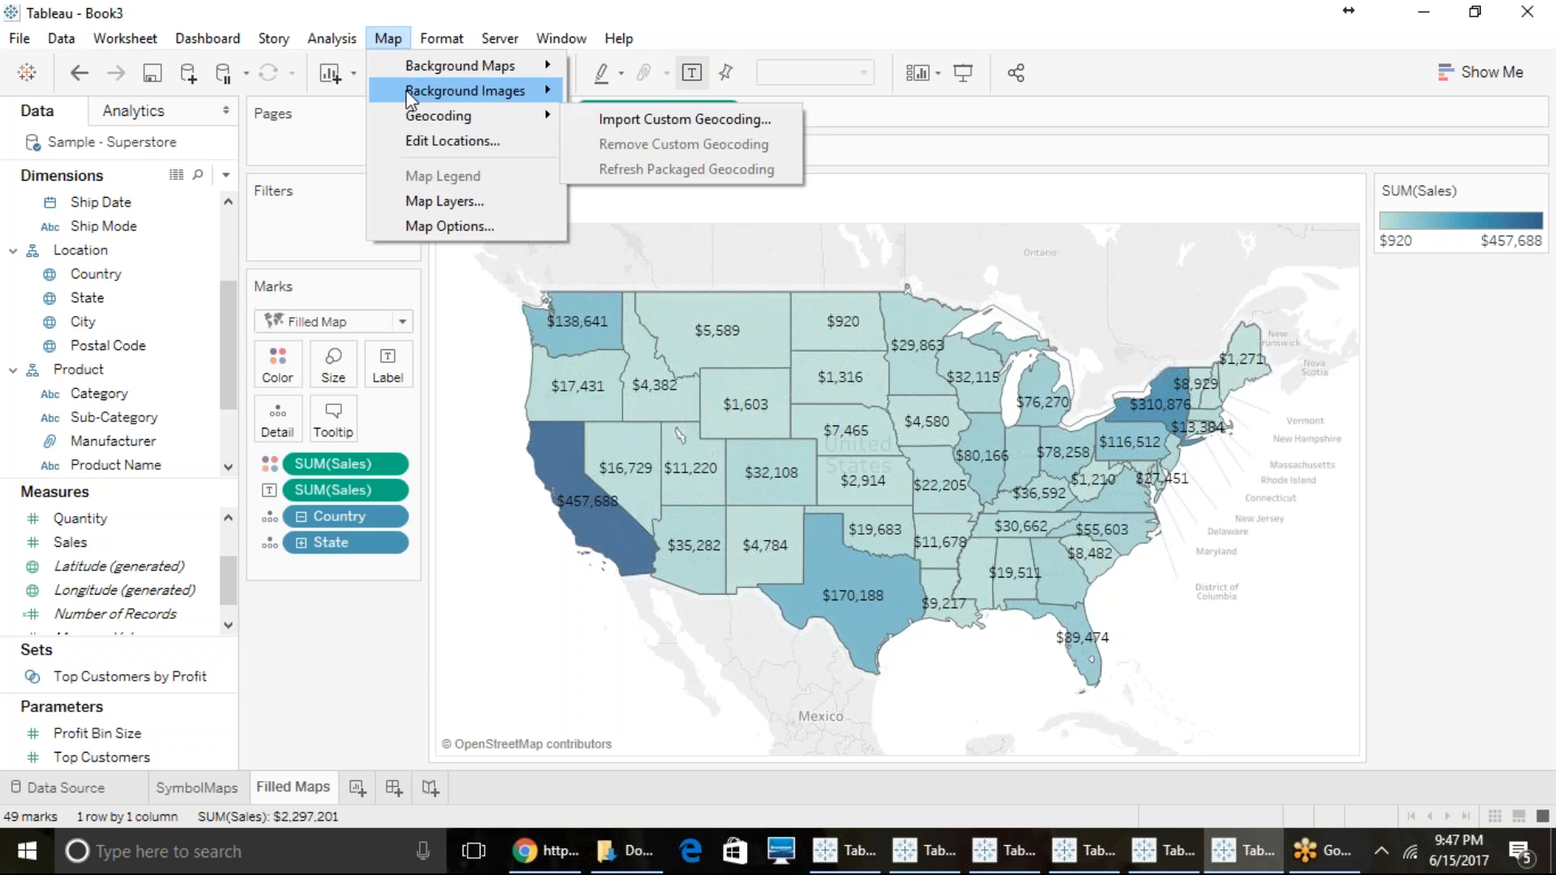
pyautogui.moveTo(393, 68)
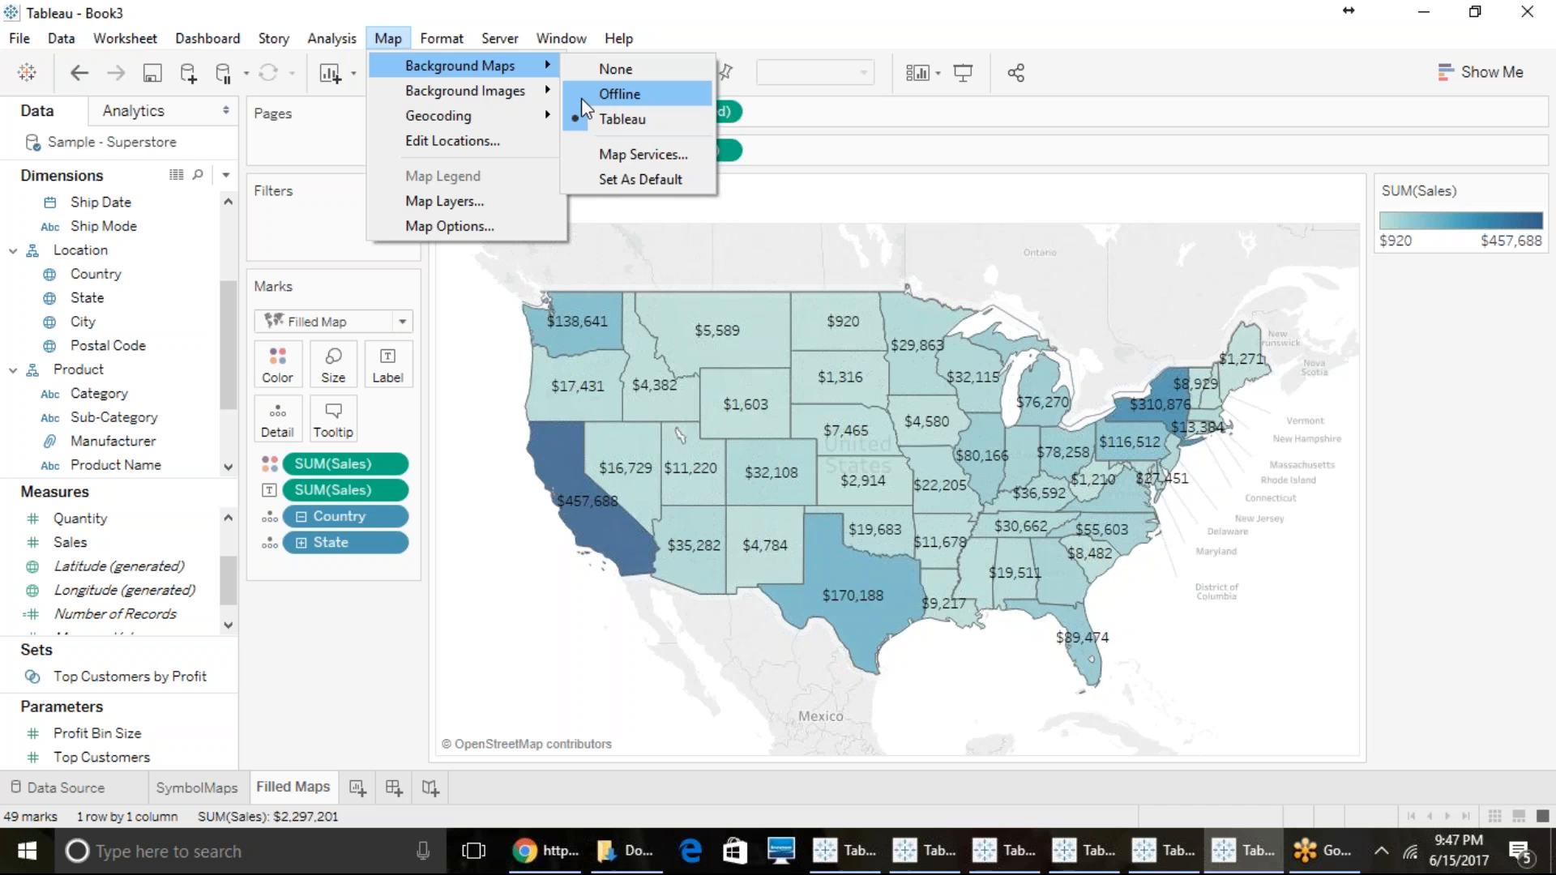
pyautogui.moveTo(537, 104)
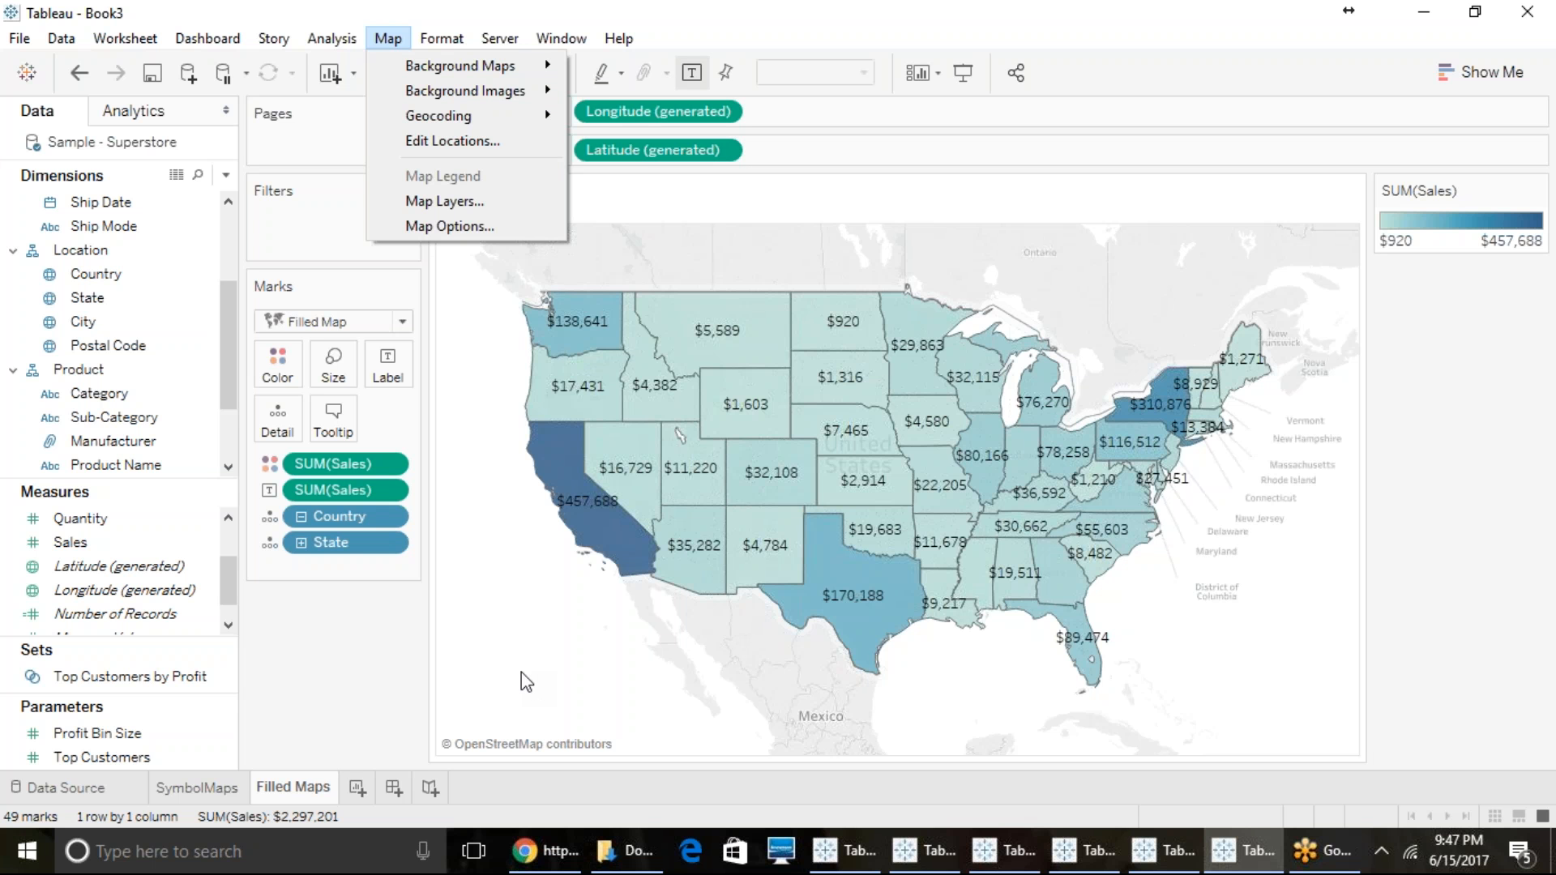
# - Review the geographic roles that can be assigned to the Country dimension
pyautogui.click(115, 277)
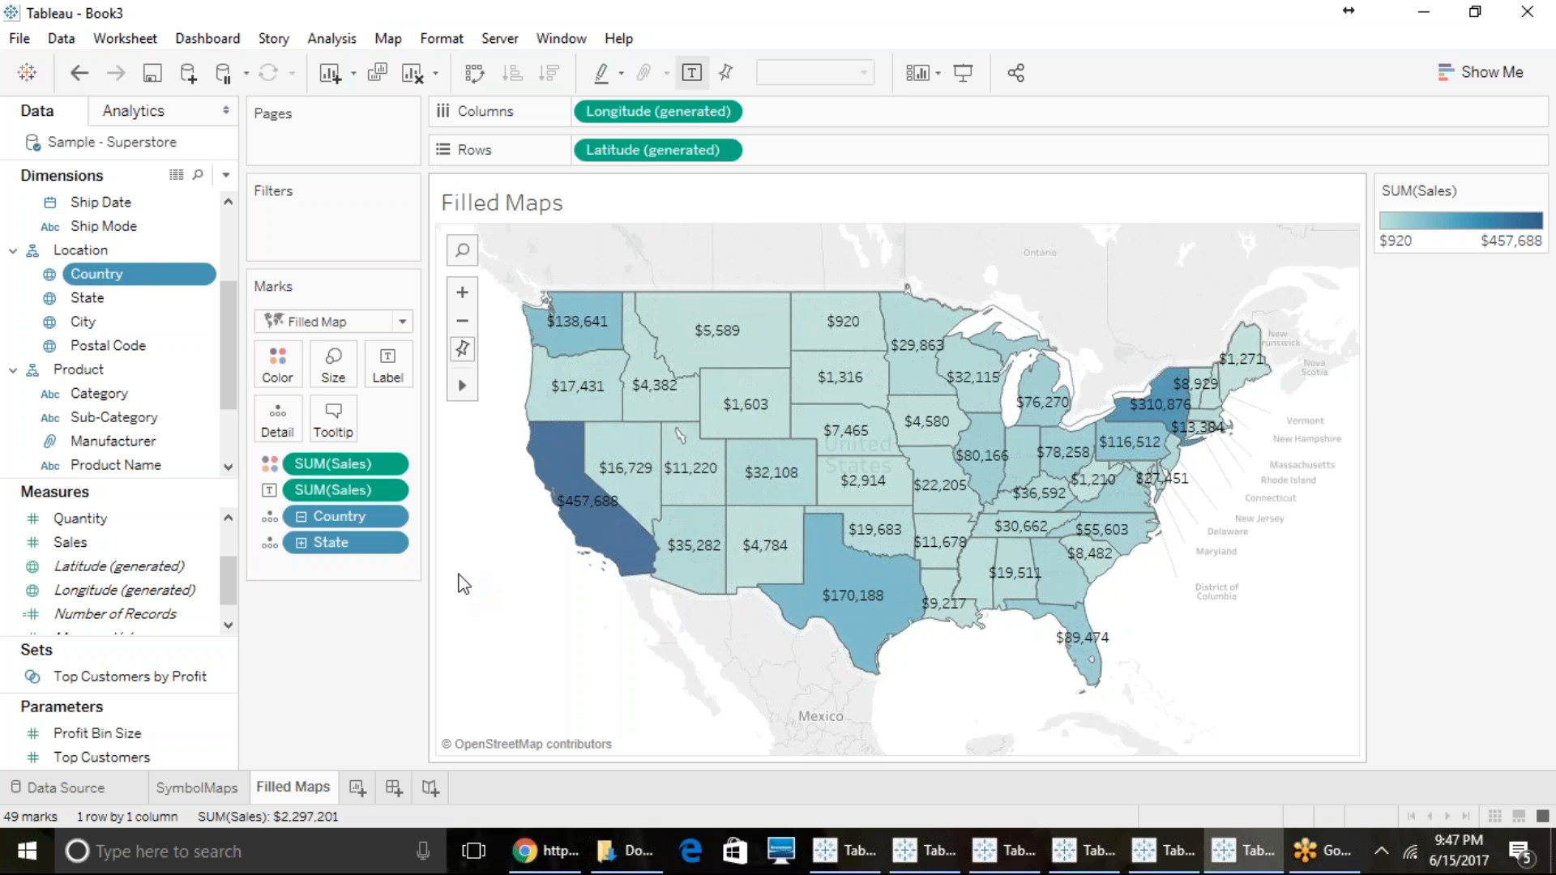
pyautogui.click(49, 274)
pyautogui.moveTo(101, 512)
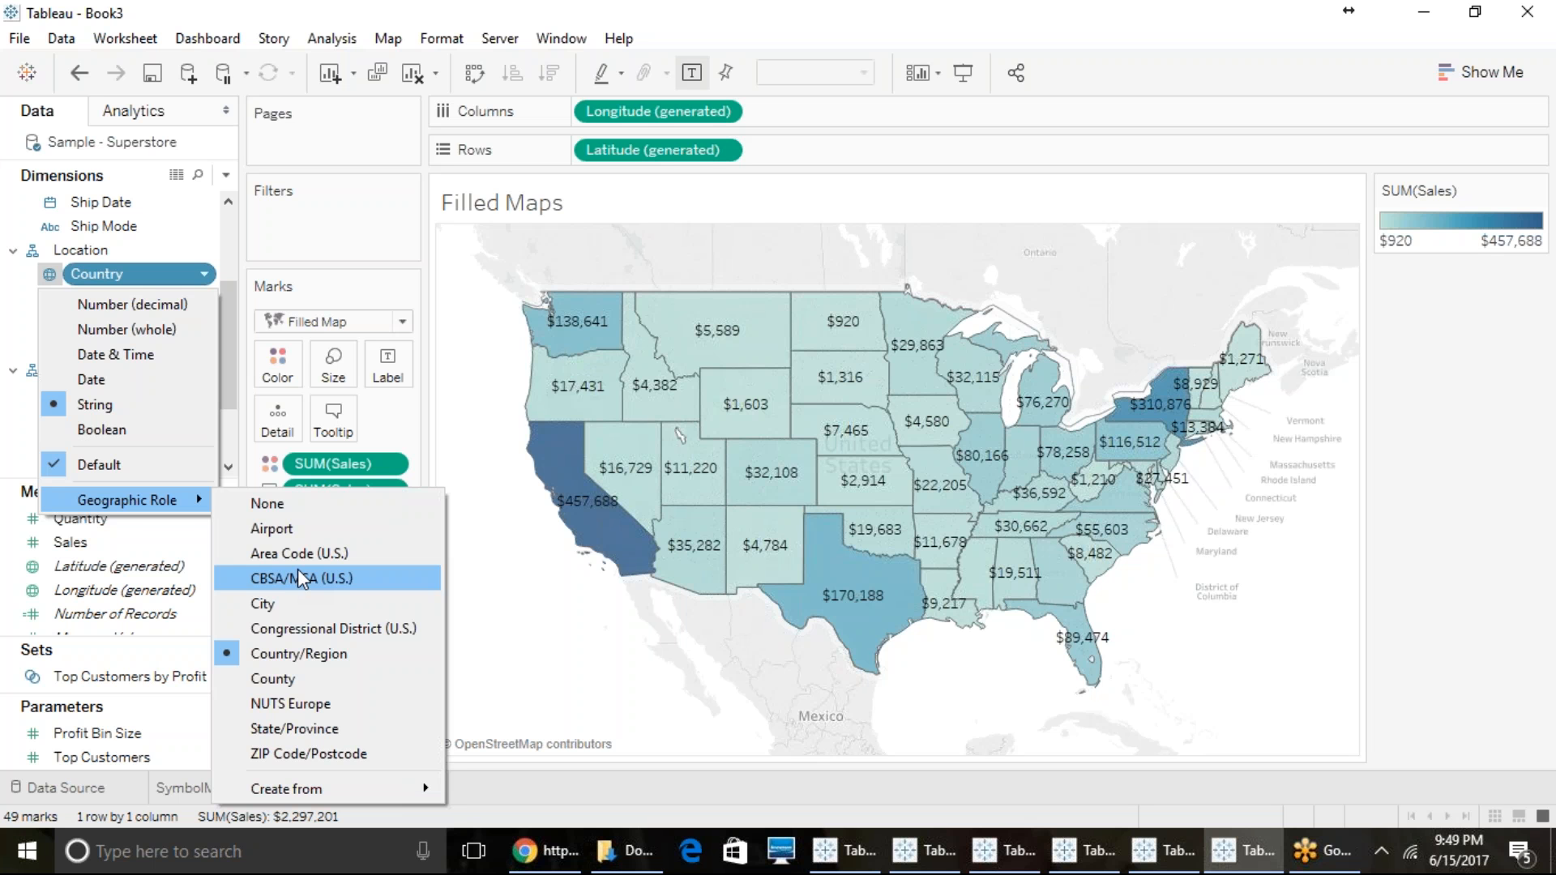
pyautogui.click(385, 41)
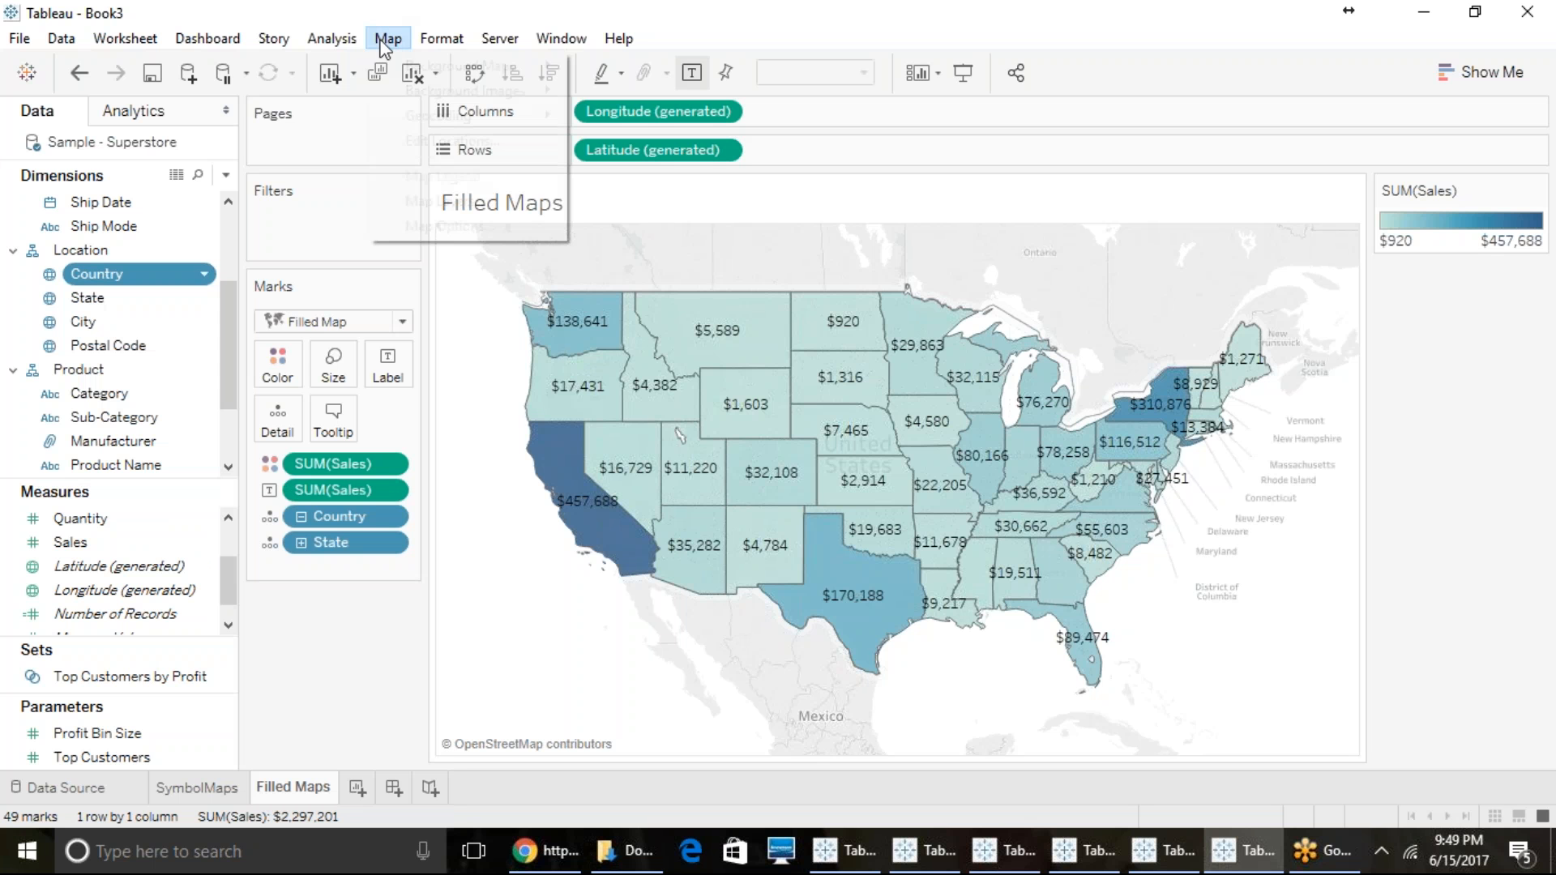
pyautogui.moveTo(409, 123)
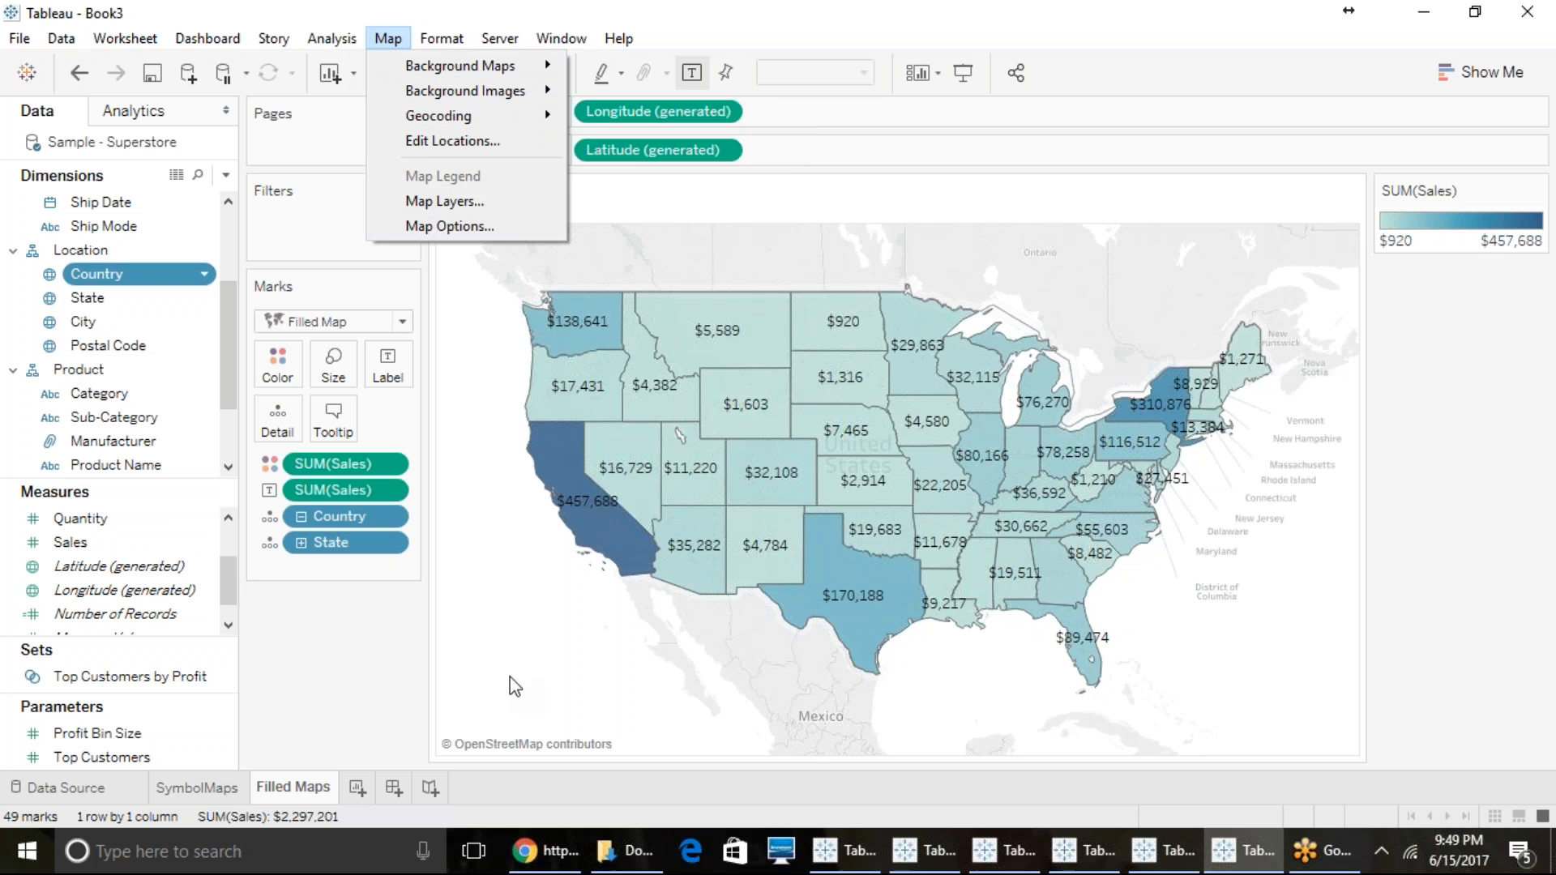
pyautogui.click(517, 636)
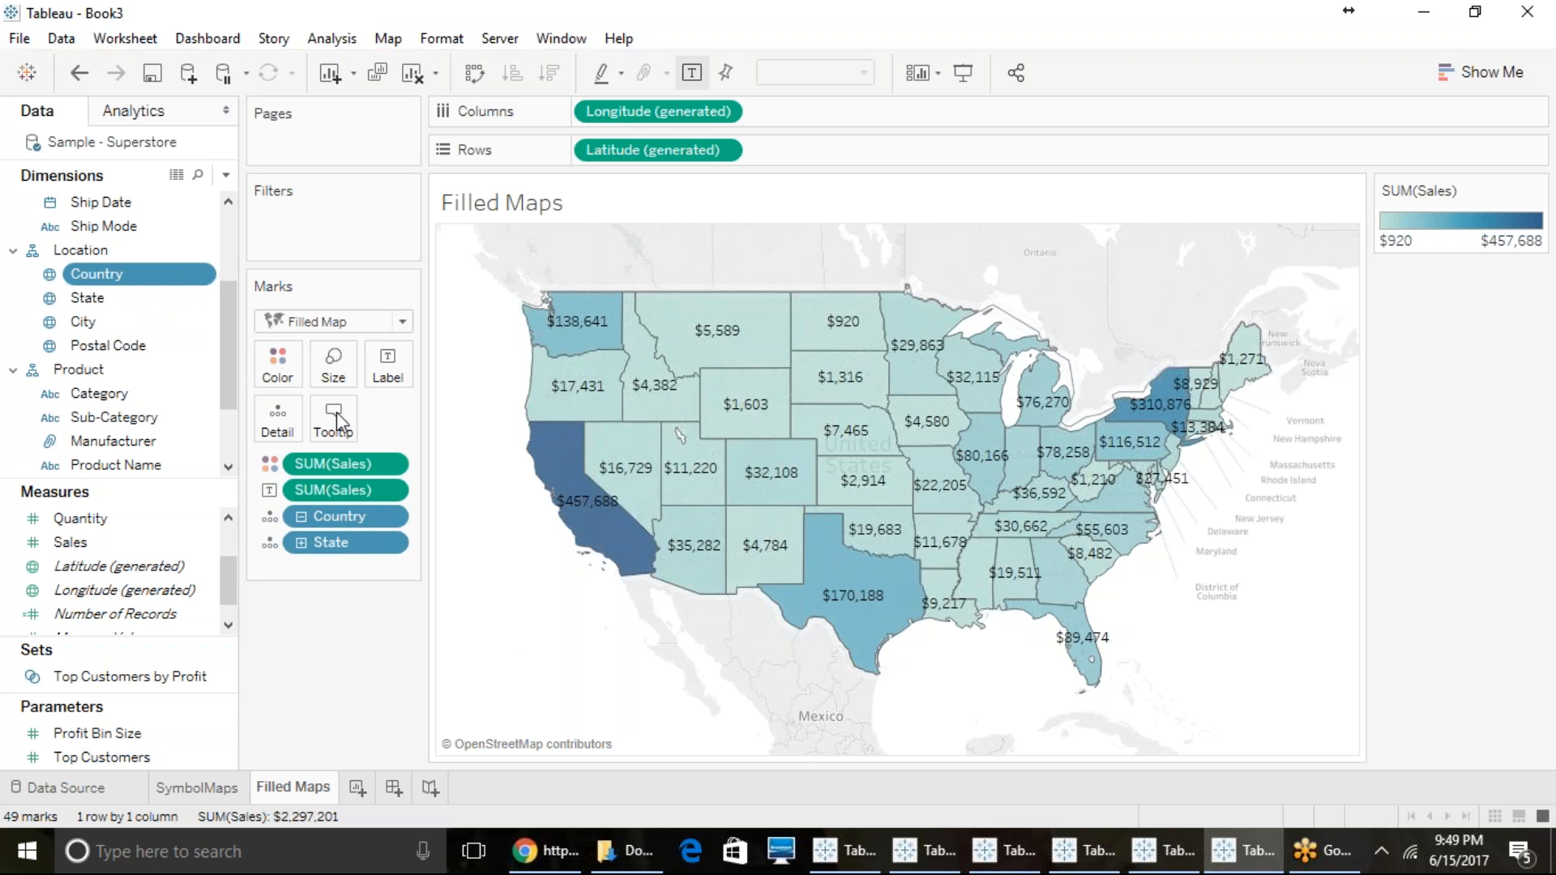
# - Switch to the Book1 workbook with the Florida Small Towns data and remove Country (Name), State/Province and City from the marks
pyautogui.click(815, 845)
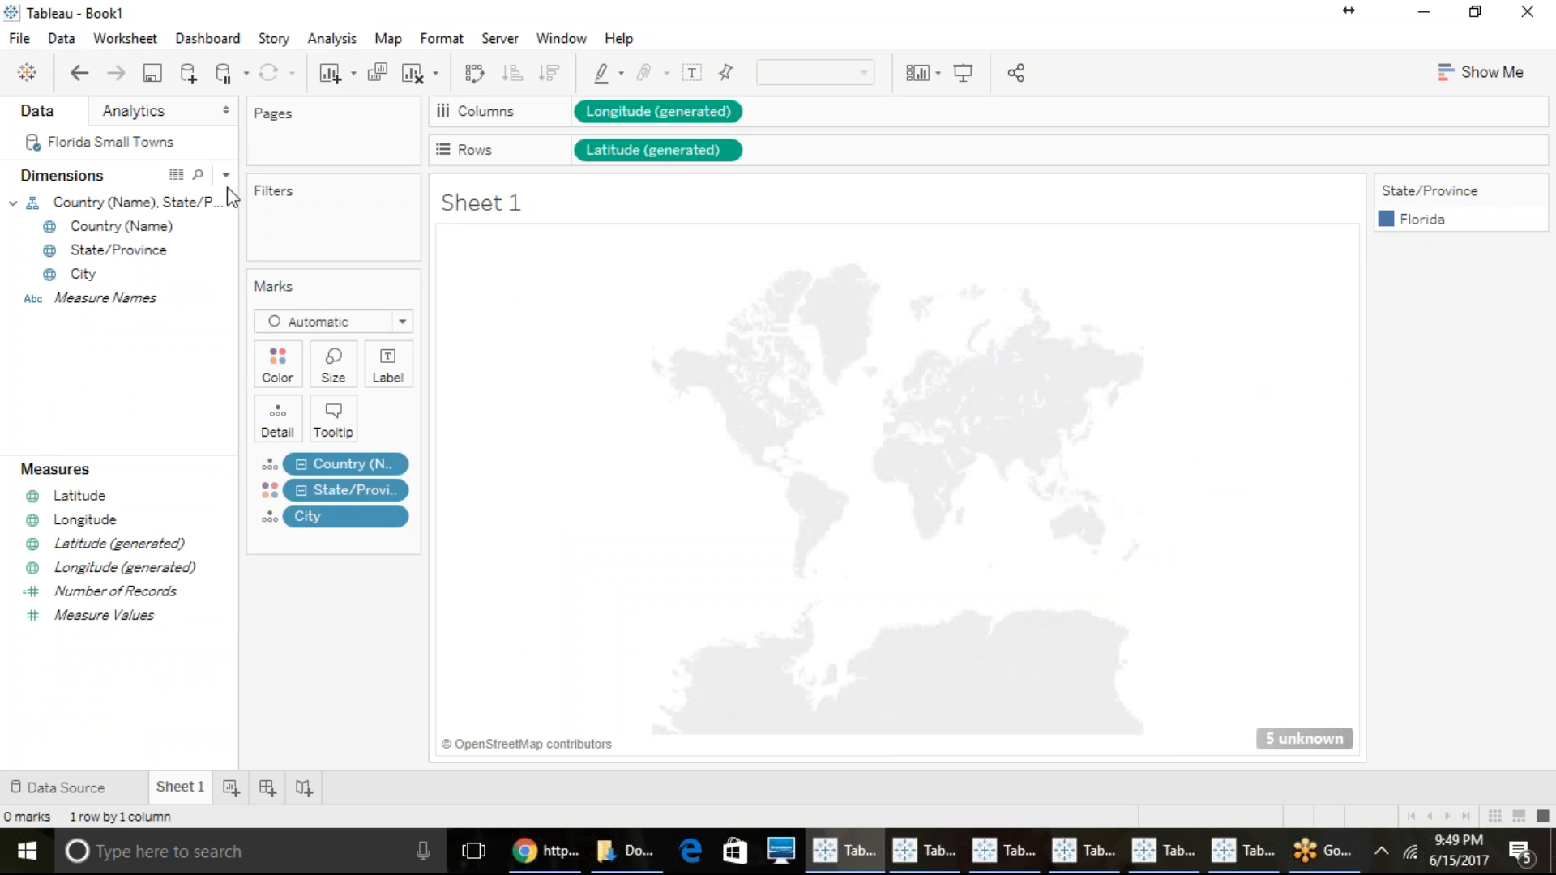
pyautogui.moveTo(329, 469); pyautogui.dragTo(186, 245)
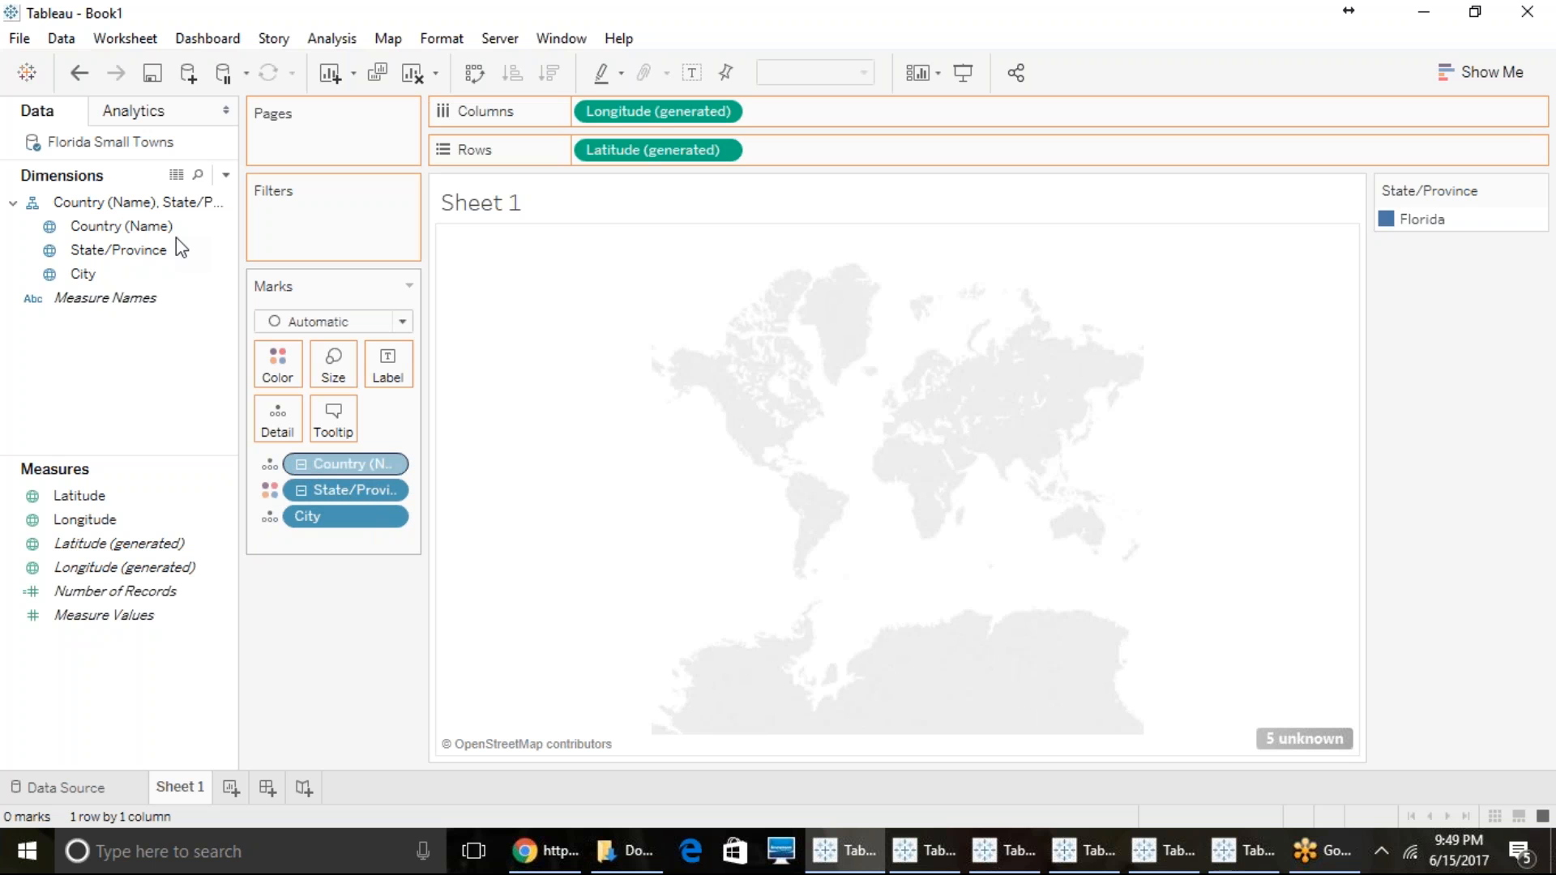
pyautogui.moveTo(117, 278); pyautogui.dragTo(744, 457)
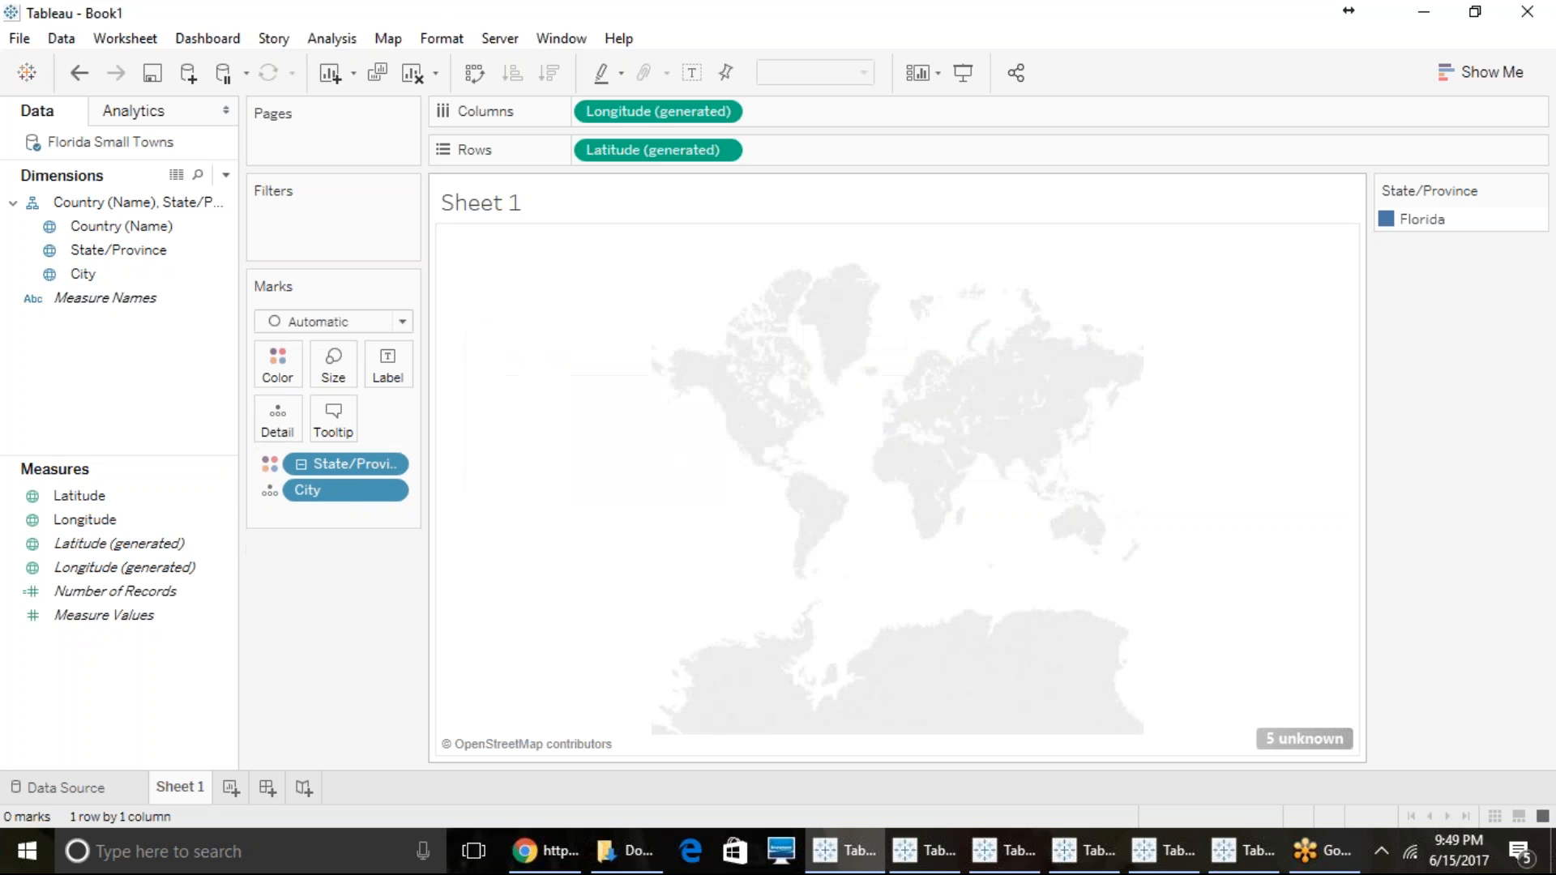
pyautogui.moveTo(348, 464); pyautogui.dragTo(337, 503)
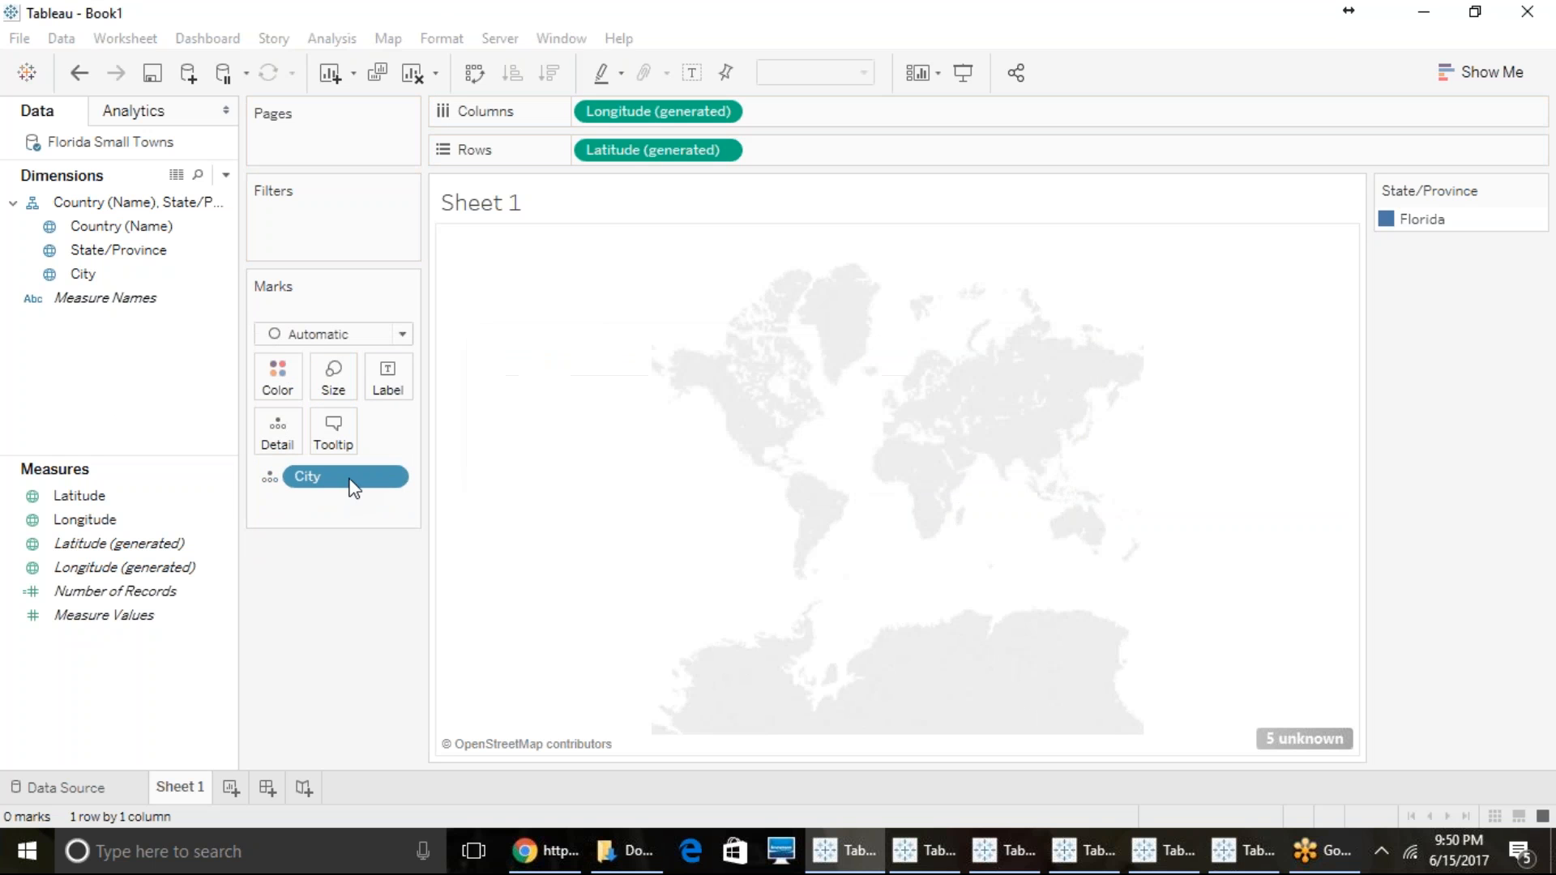
pyautogui.moveTo(322, 462); pyautogui.dragTo(183, 385)
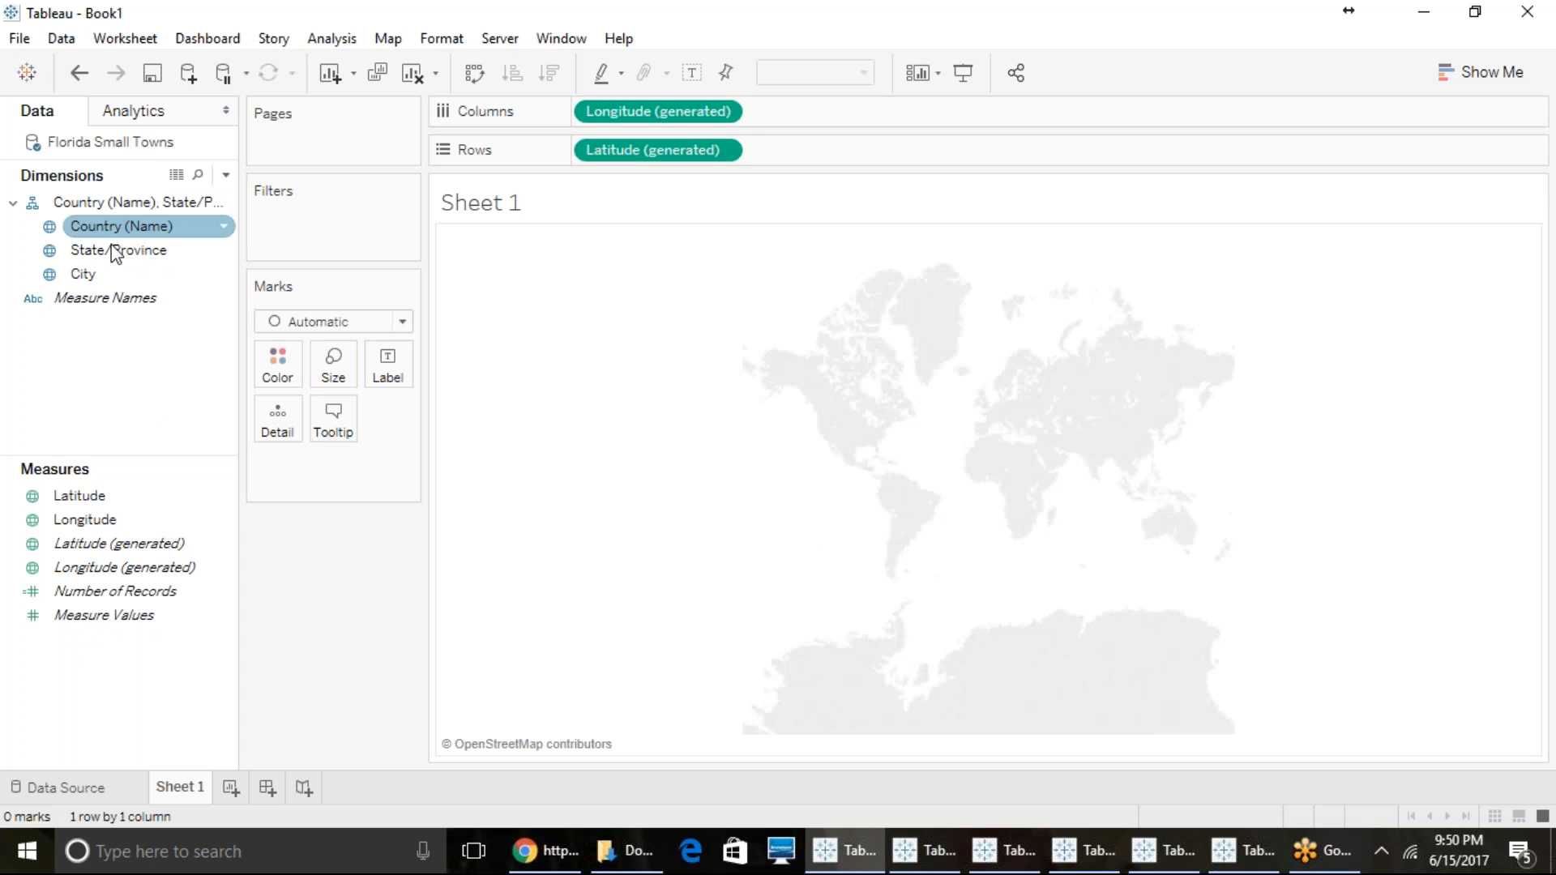
# - Add Country (Name), State/Province and City to the map as detail levels
pyautogui.click(134, 300)
pyautogui.click(123, 227)
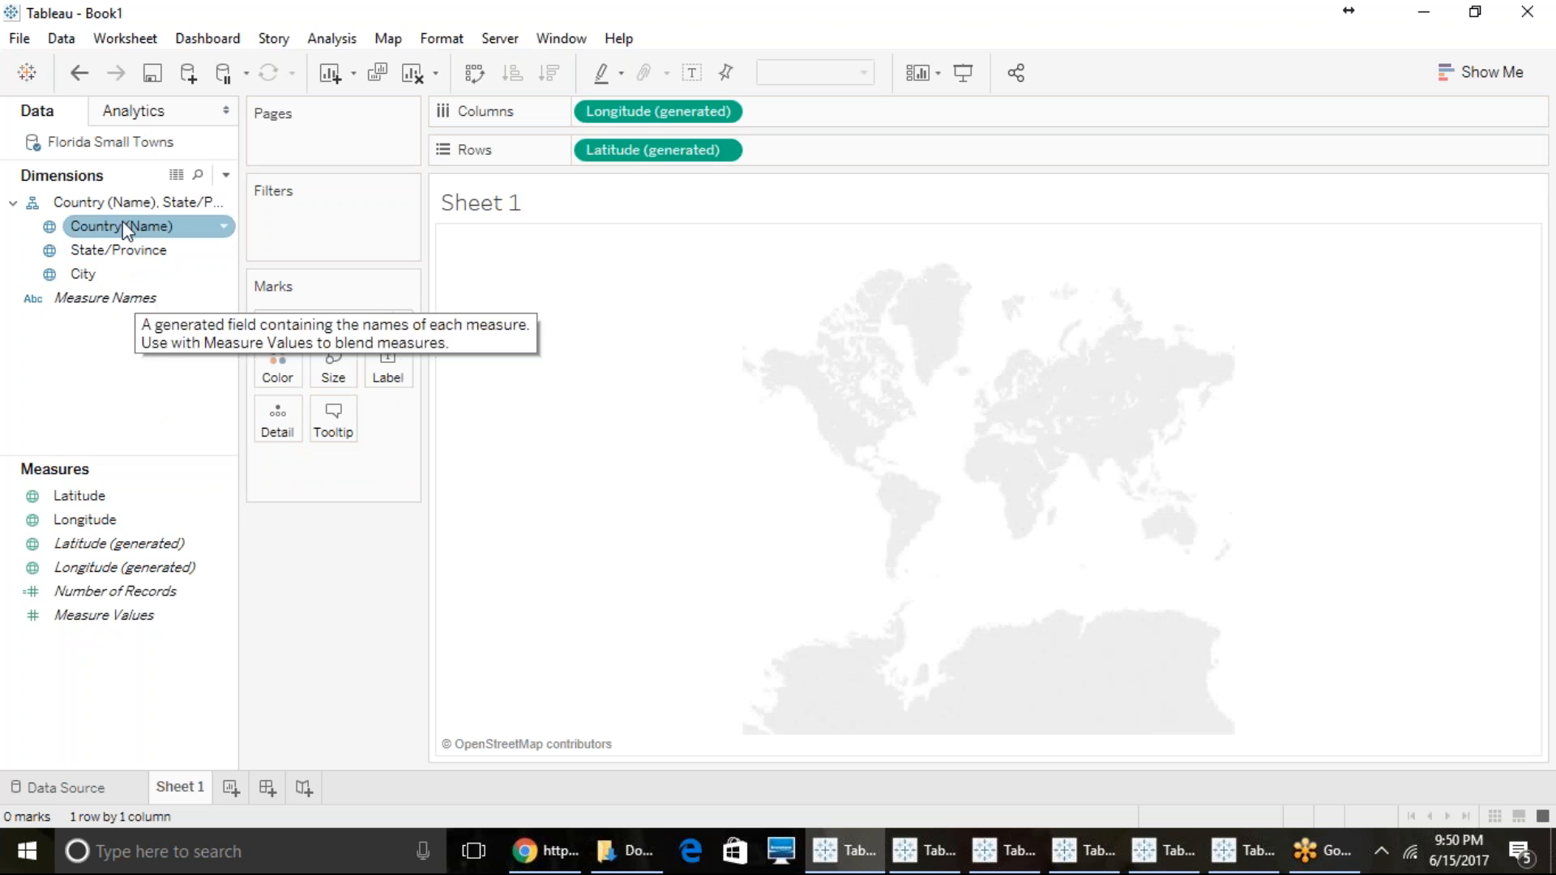
pyautogui.doubleClick(124, 232)
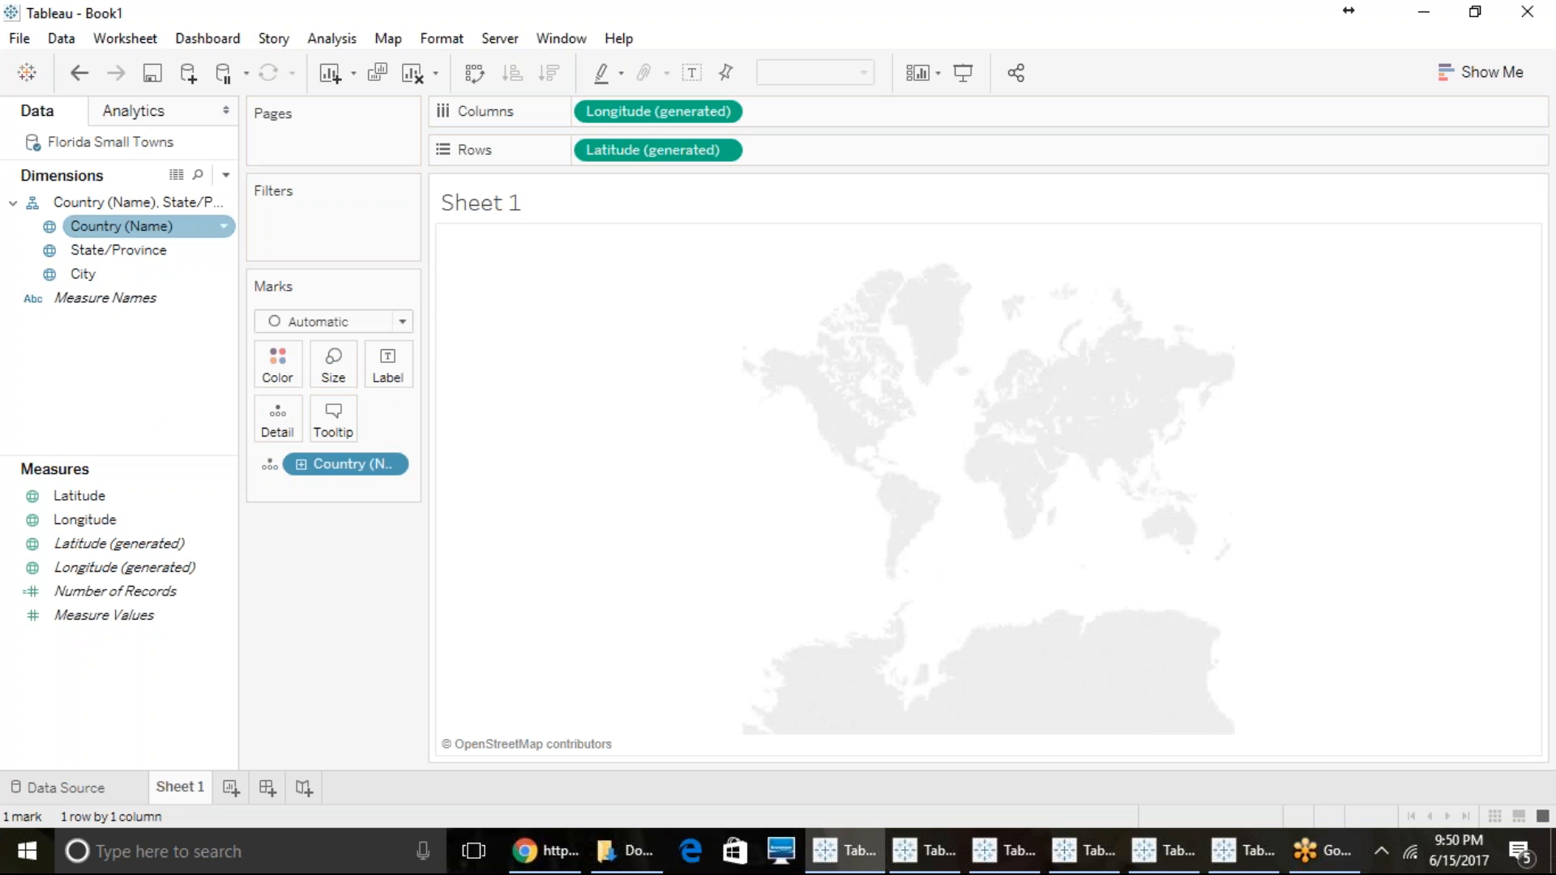
pyautogui.doubleClick(146, 249)
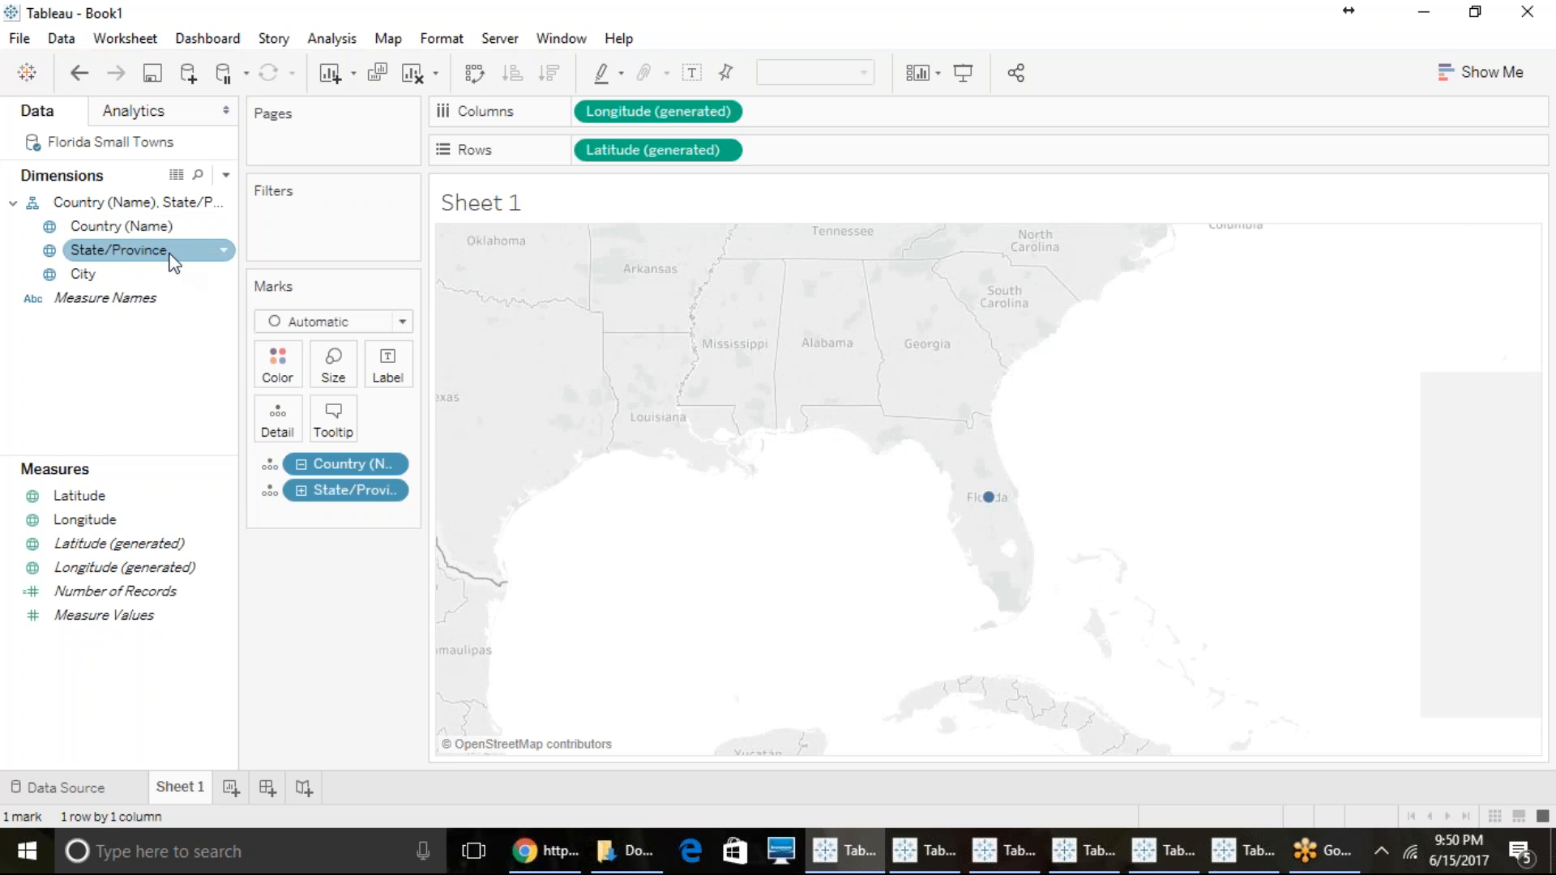
pyautogui.moveTo(992, 508)
pyautogui.doubleClick(87, 275)
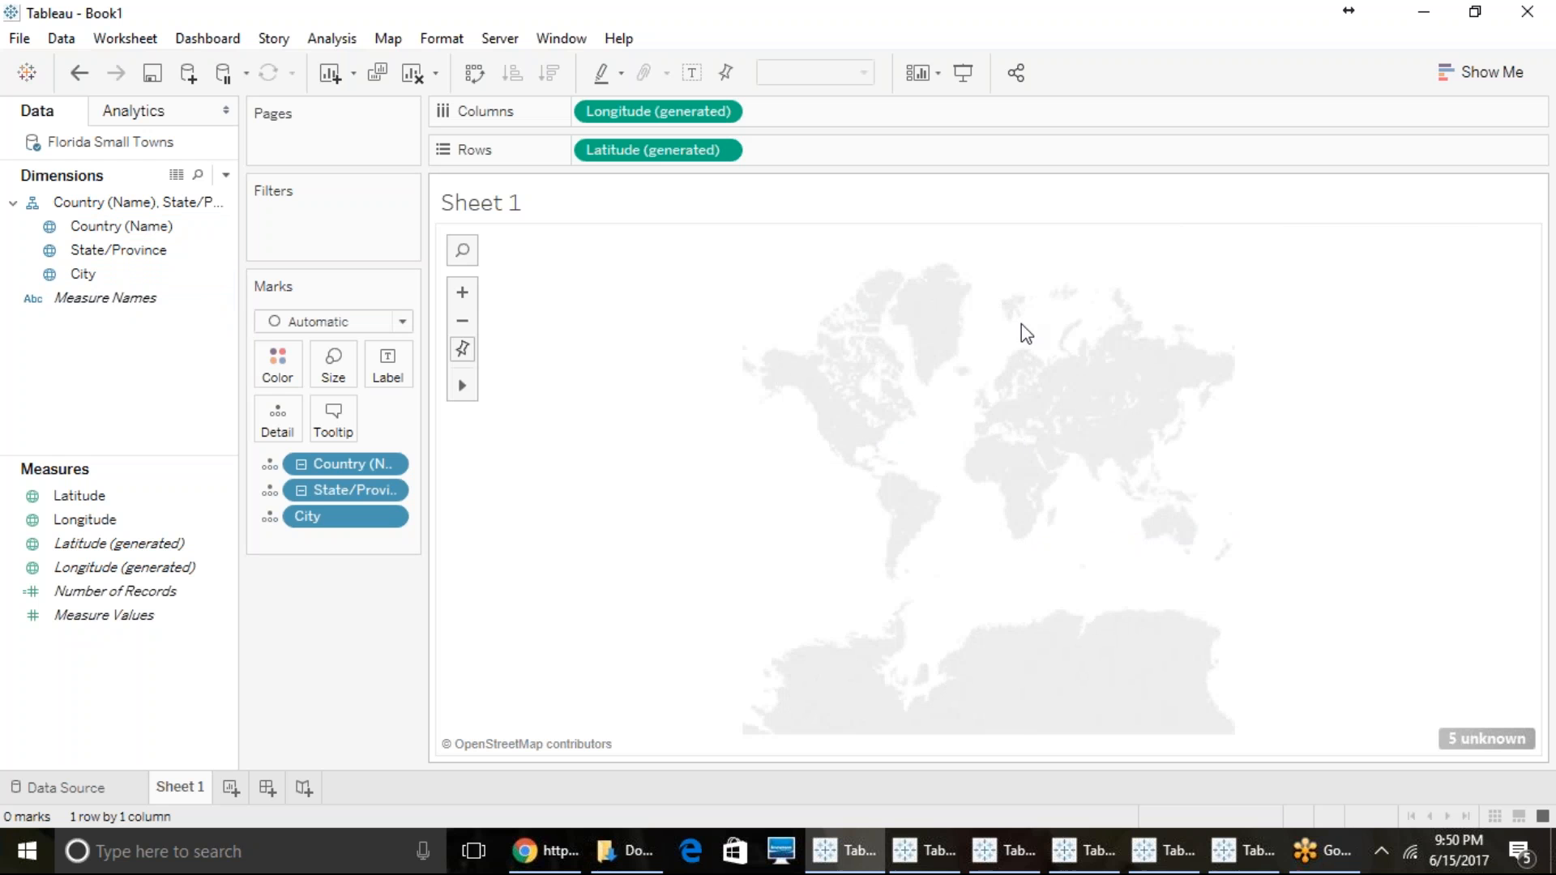
# - Examine the location matches for the map's unknown cities in Edit Locations, and close it without changes
pyautogui.click(158, 250)
pyautogui.click(1483, 739)
pyautogui.click(780, 361)
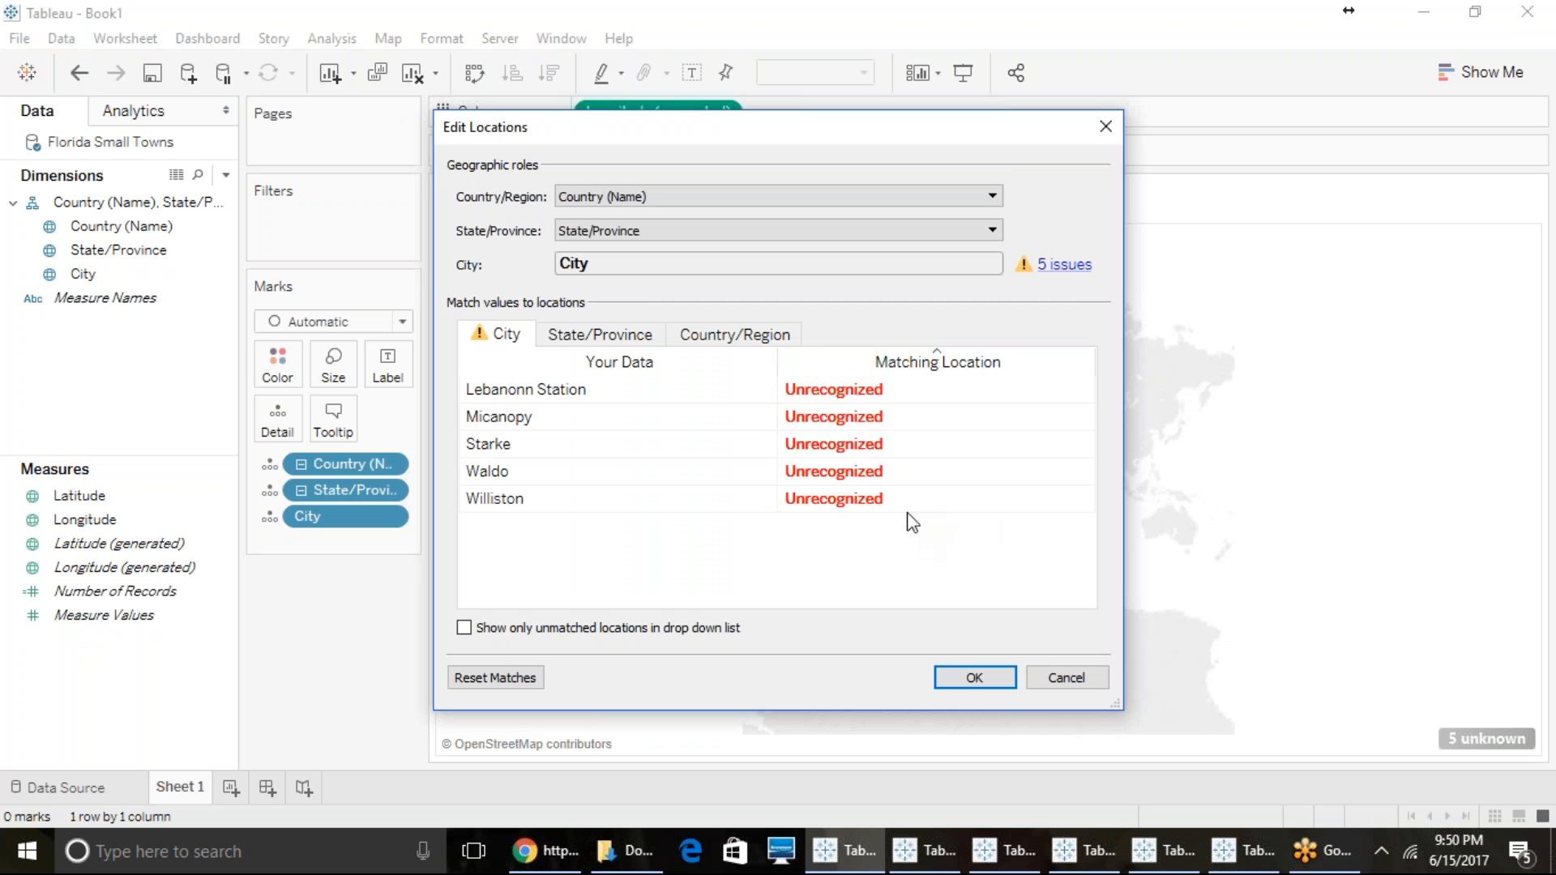
pyautogui.click(1060, 678)
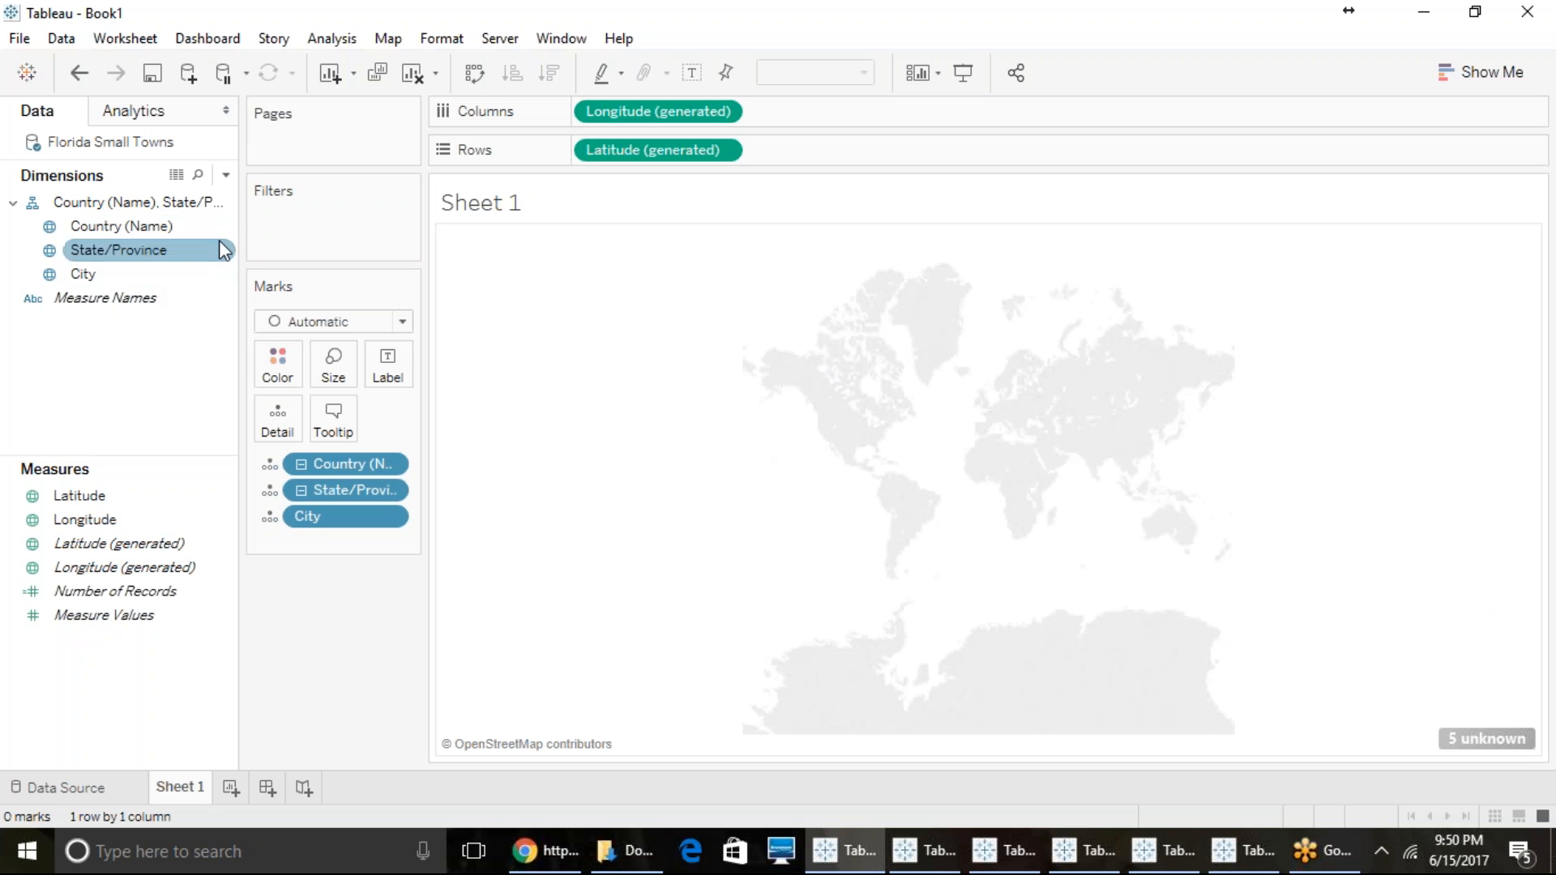
# - Open the custom geocoding import for the map
pyautogui.click(388, 39)
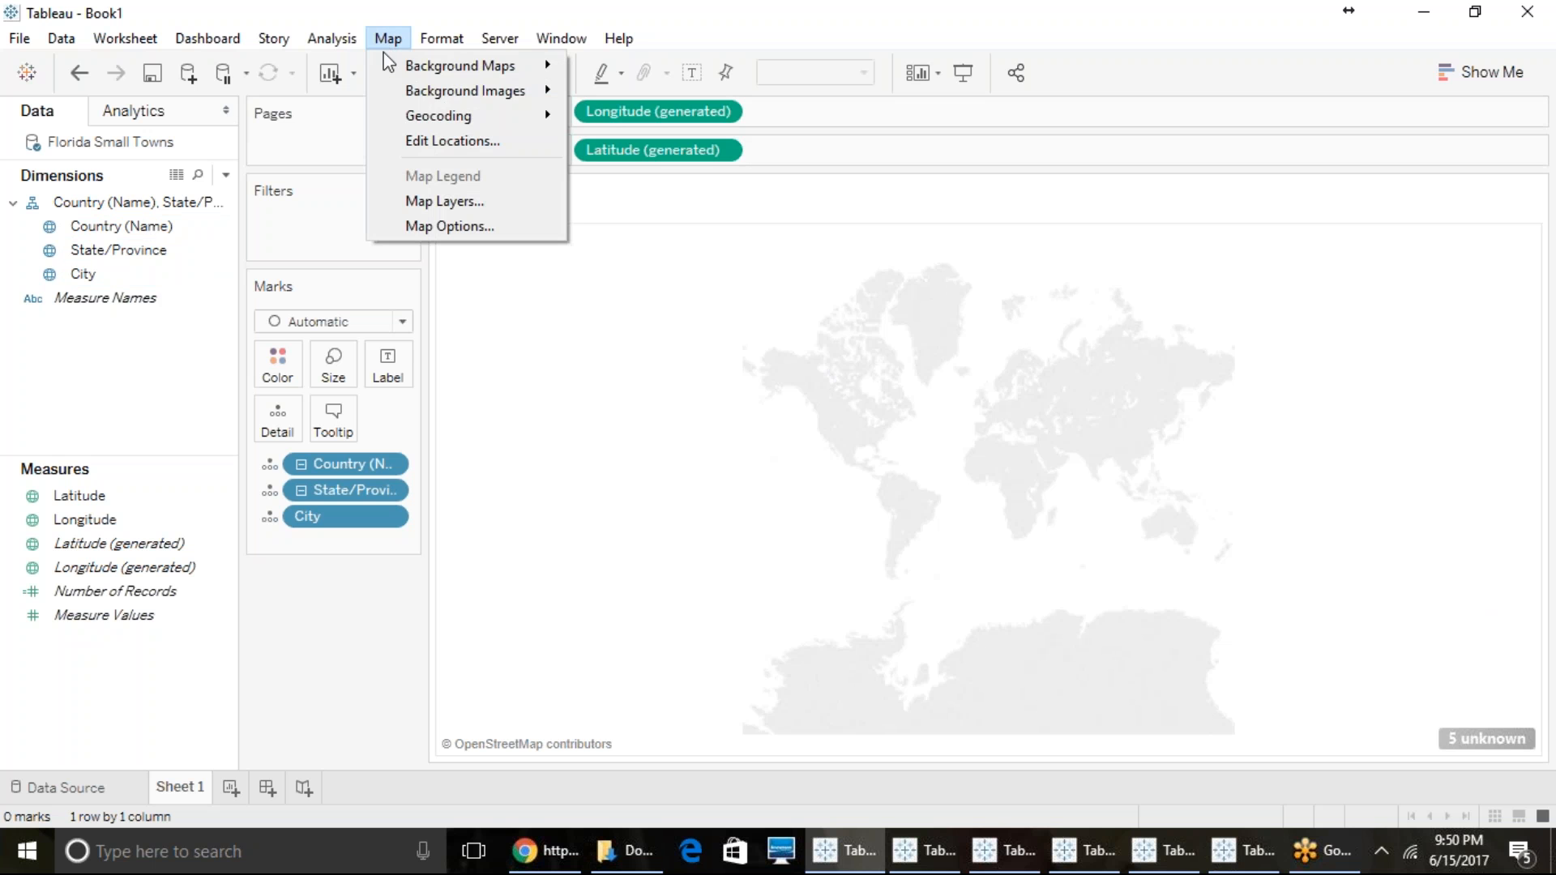
pyautogui.moveTo(470, 118)
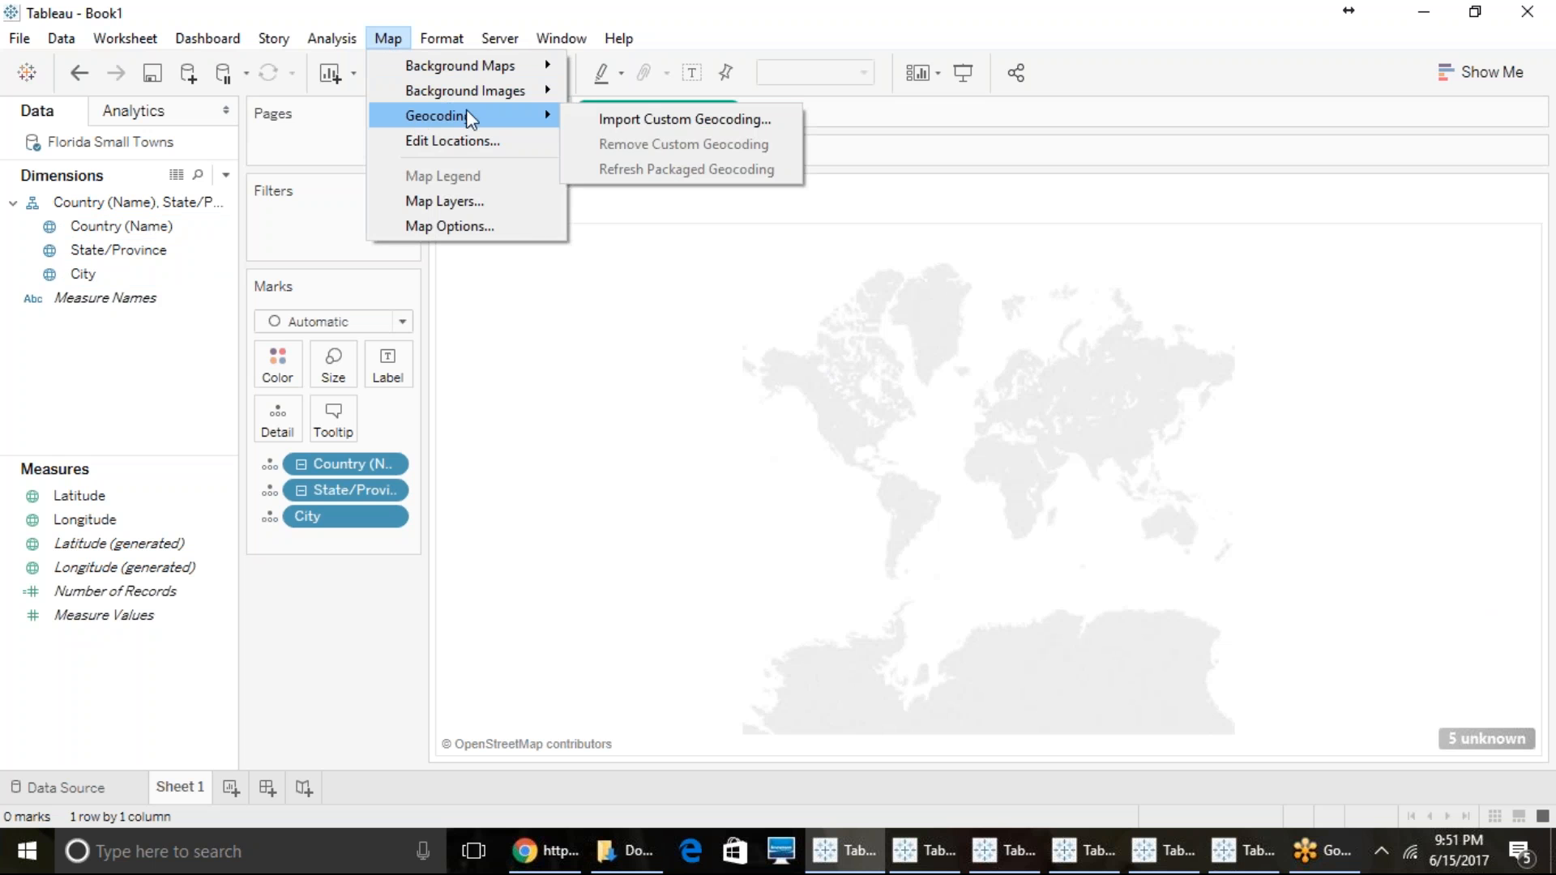
pyautogui.click(654, 119)
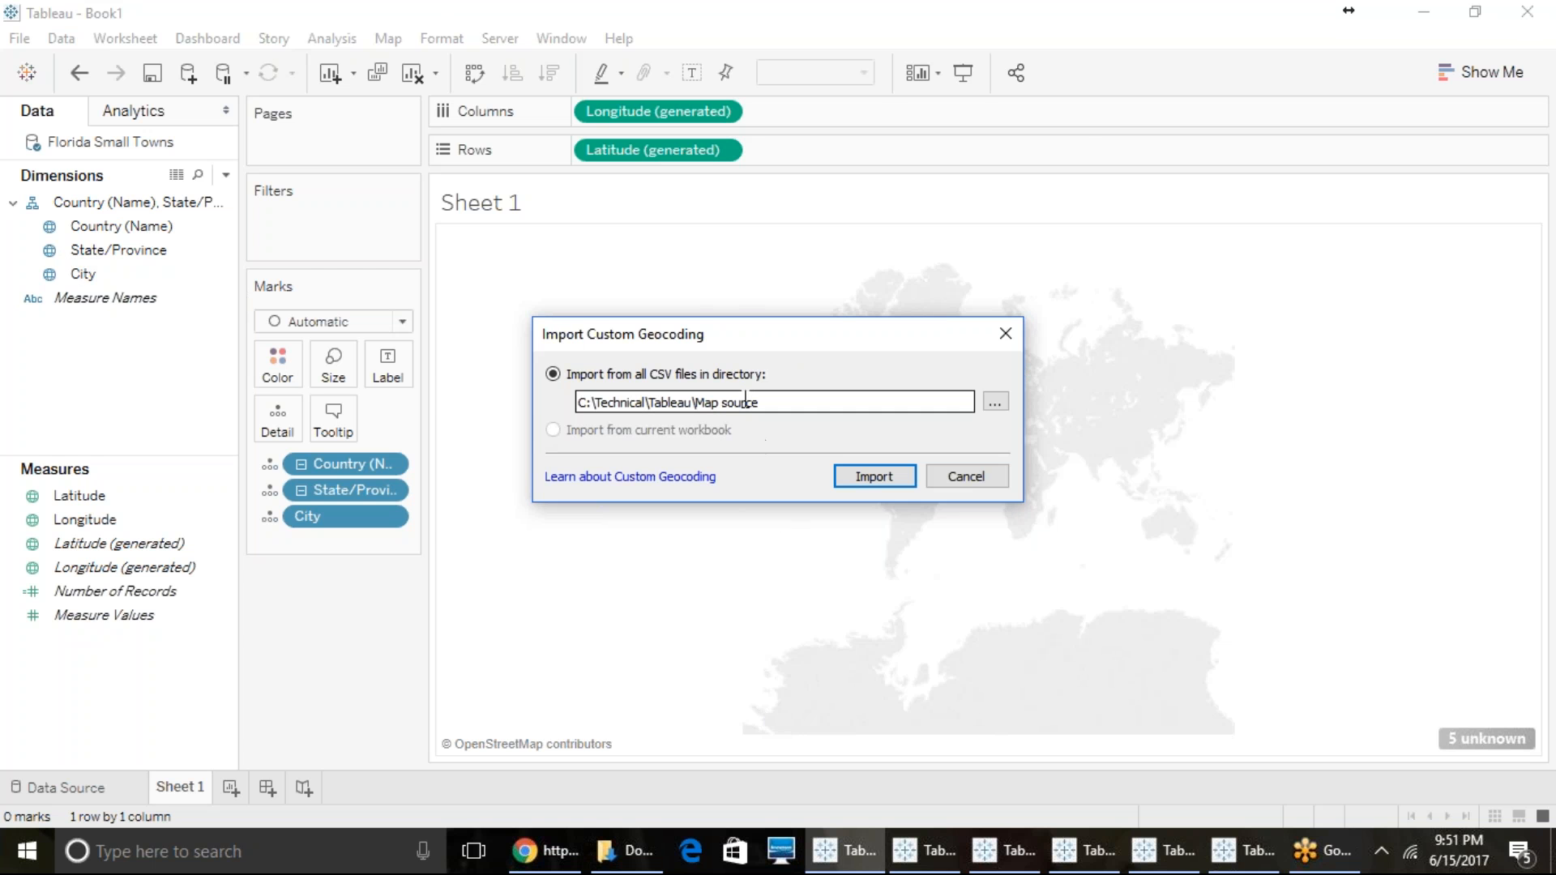
# - Switch to File Explorer and select the Florida Small Towns file in the Technical\Tableau\Map source folder
pyautogui.click(626, 863)
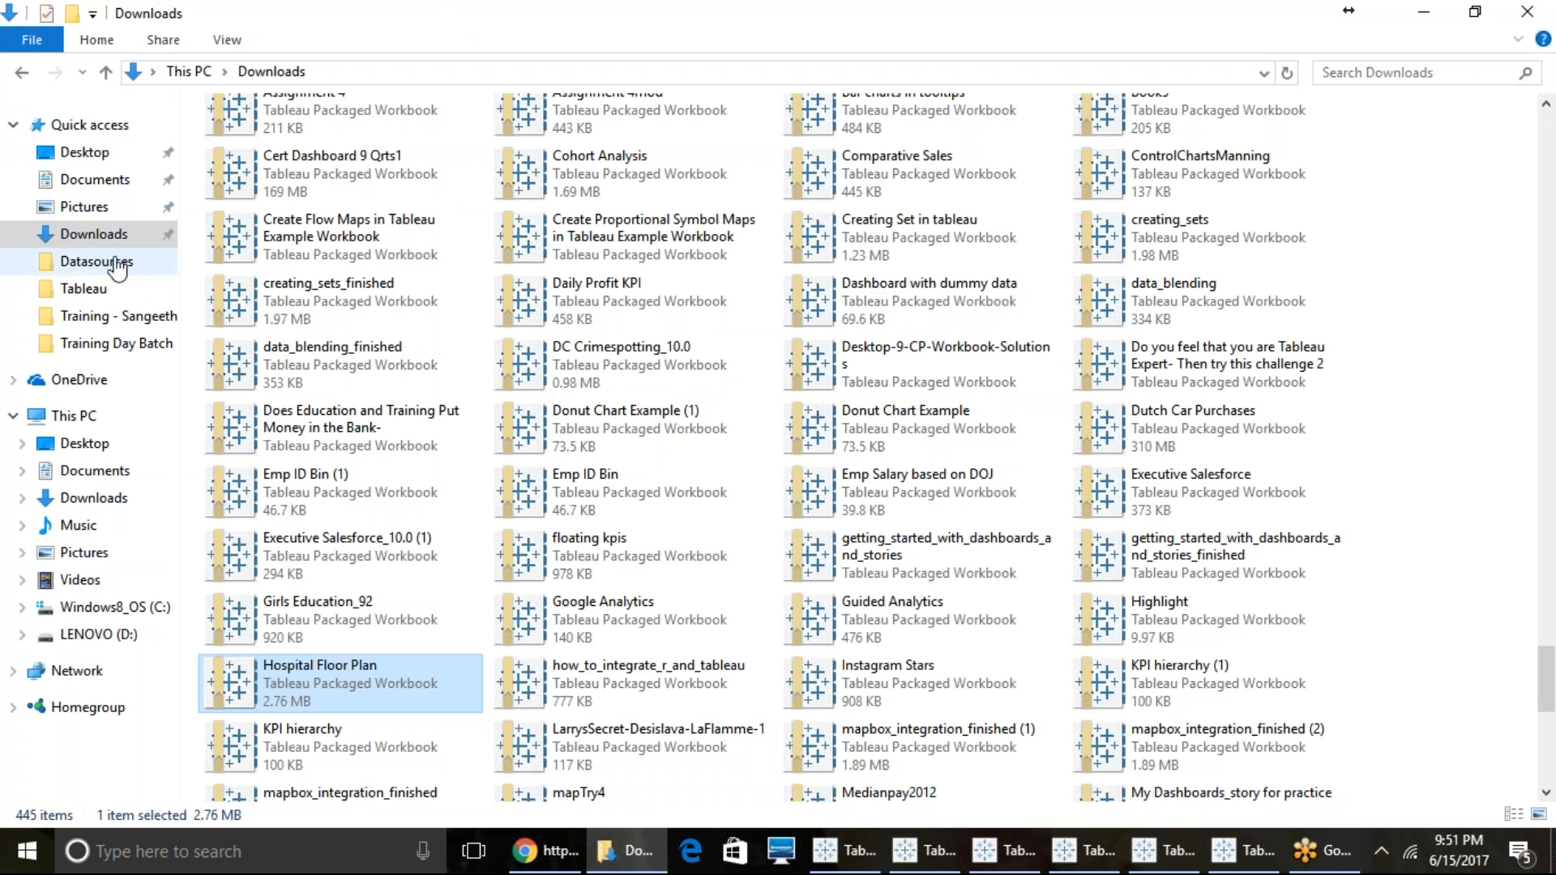
pyautogui.click(124, 272)
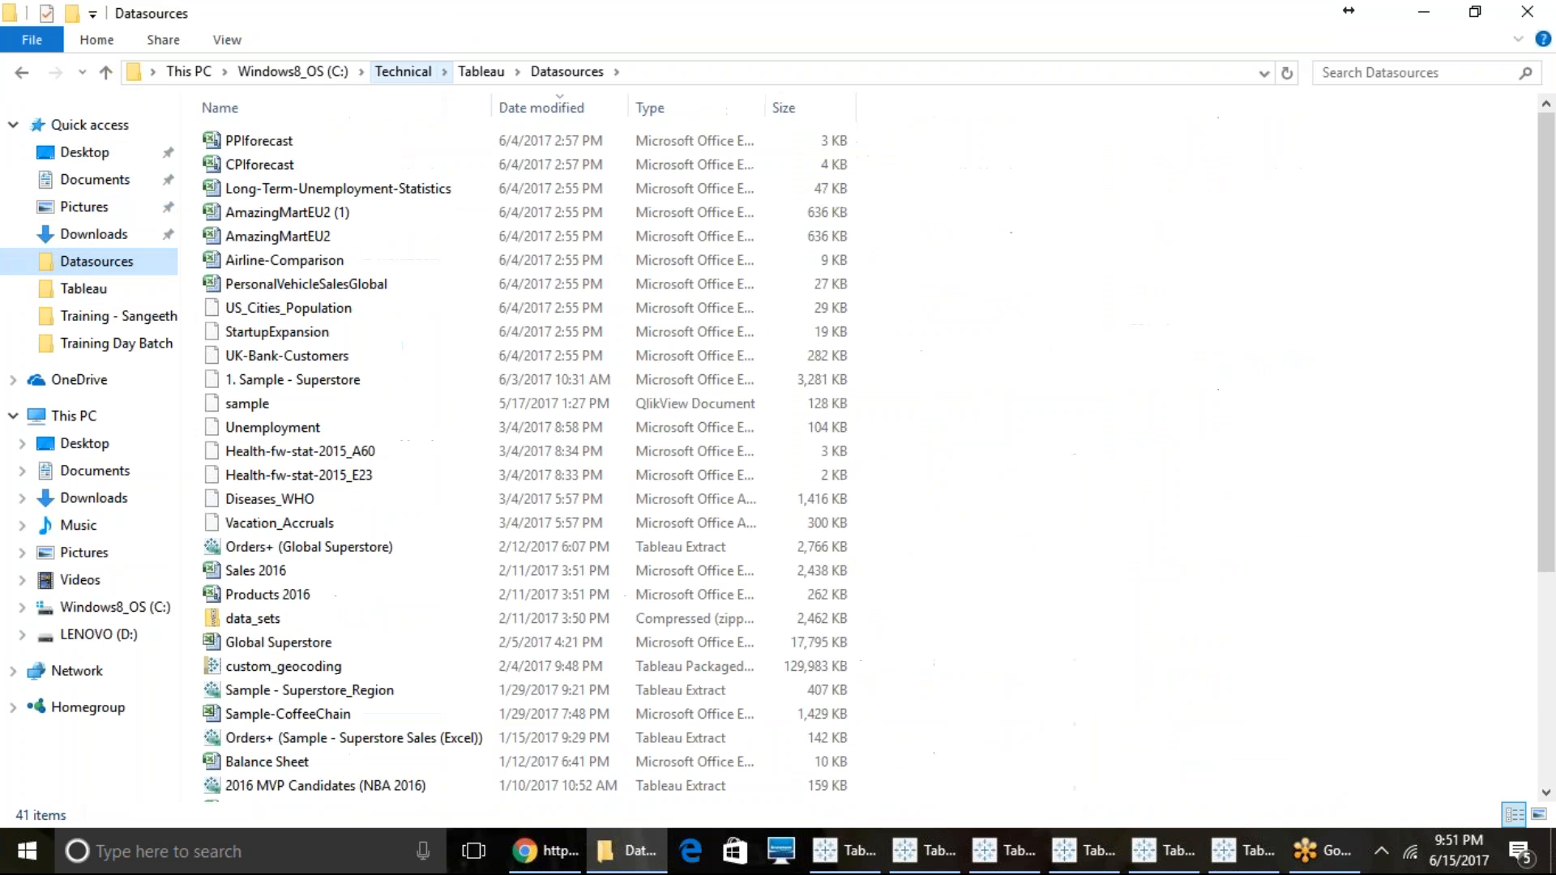
pyautogui.click(481, 71)
pyautogui.click(231, 165)
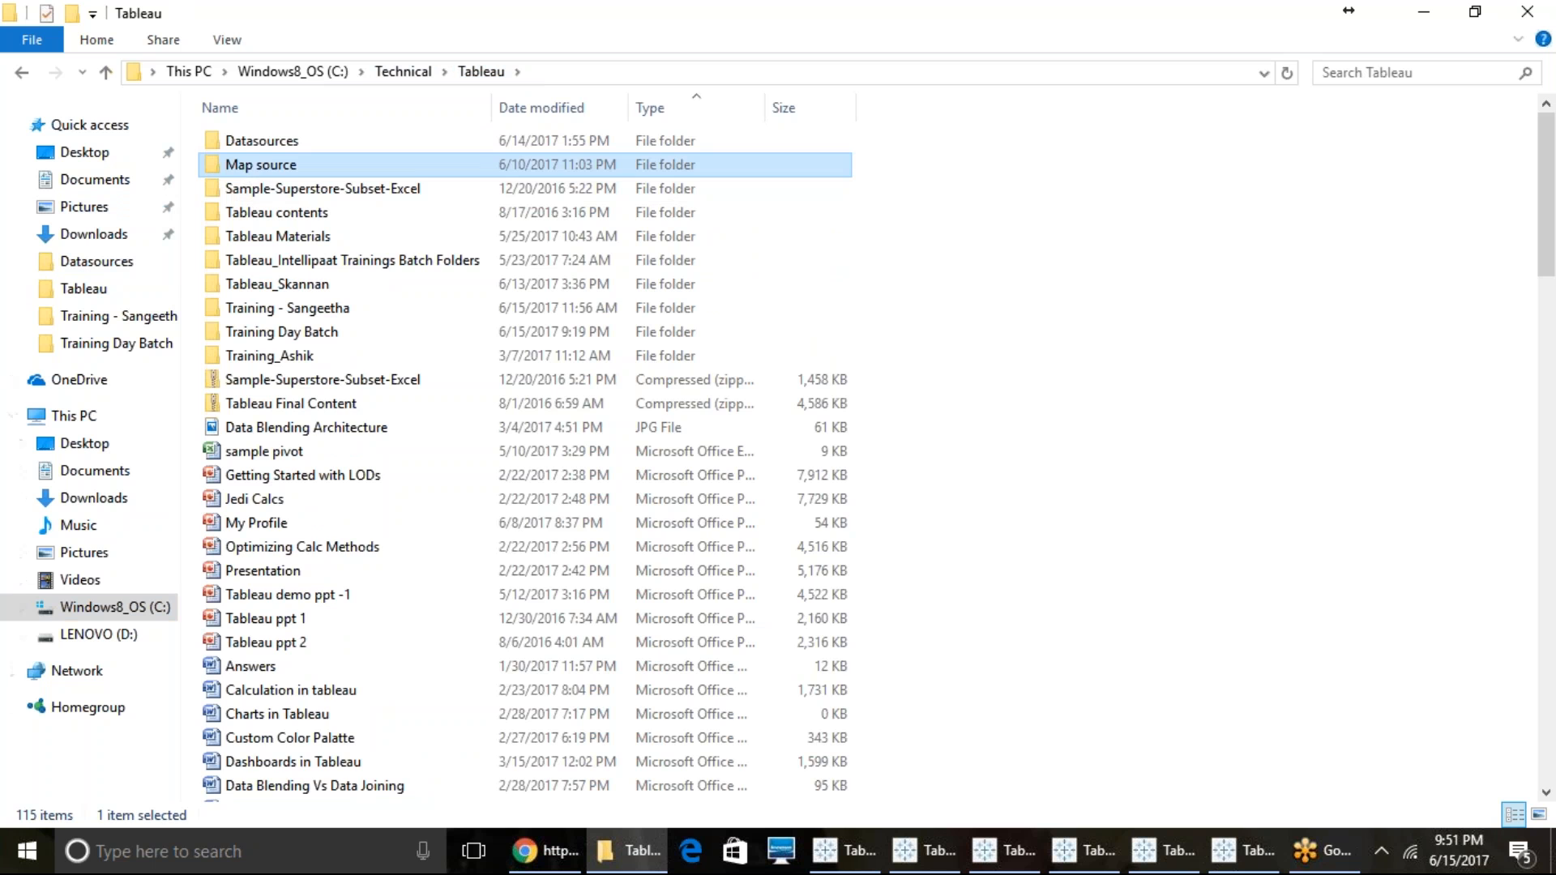
pyautogui.press('Return')
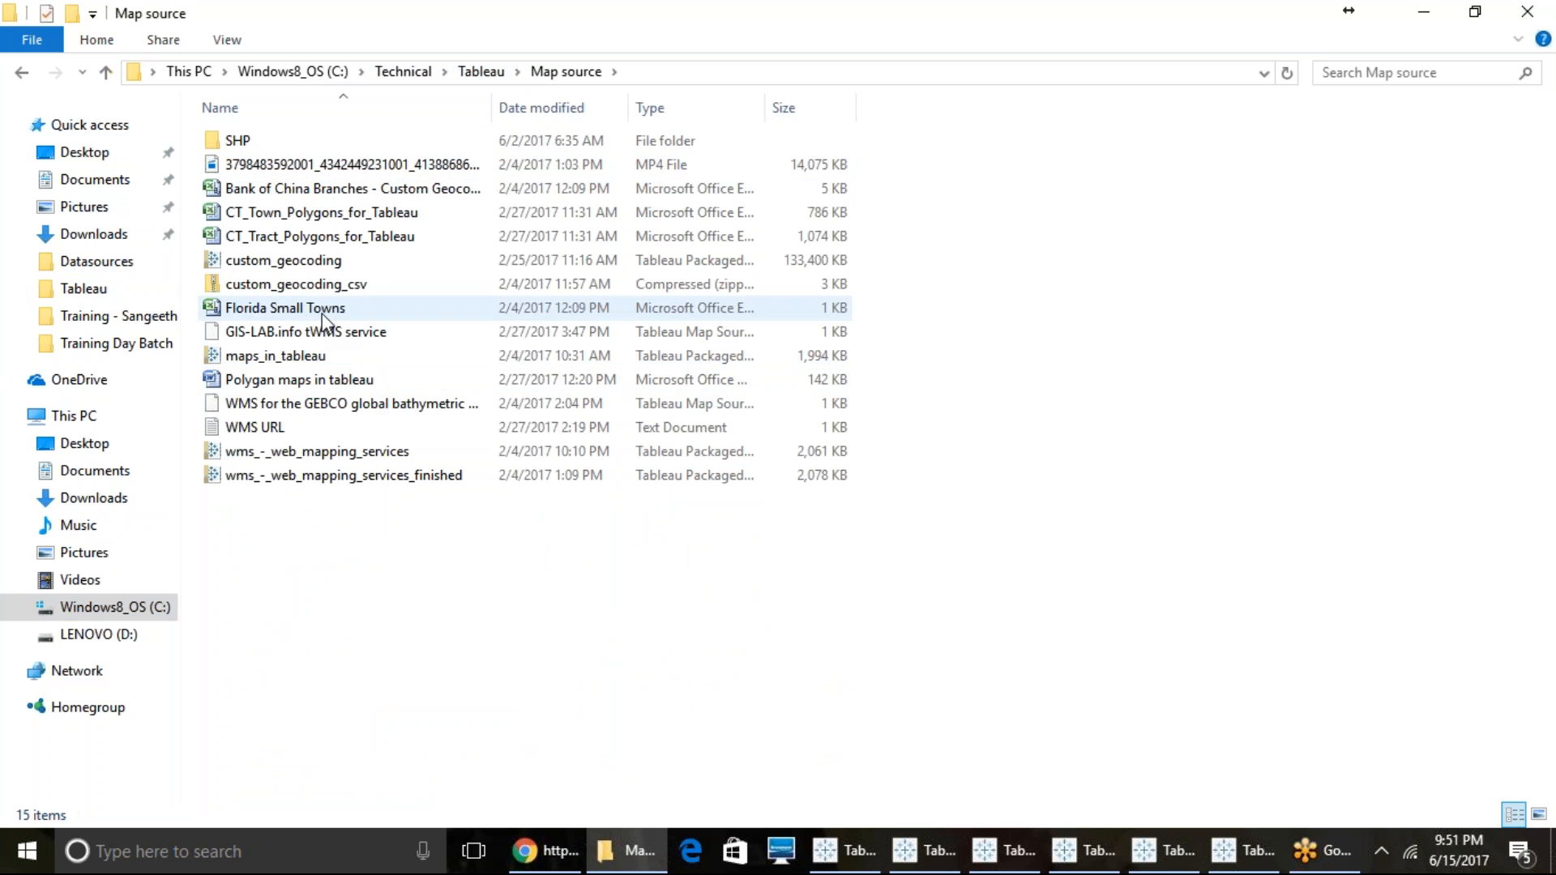
pyautogui.click(323, 313)
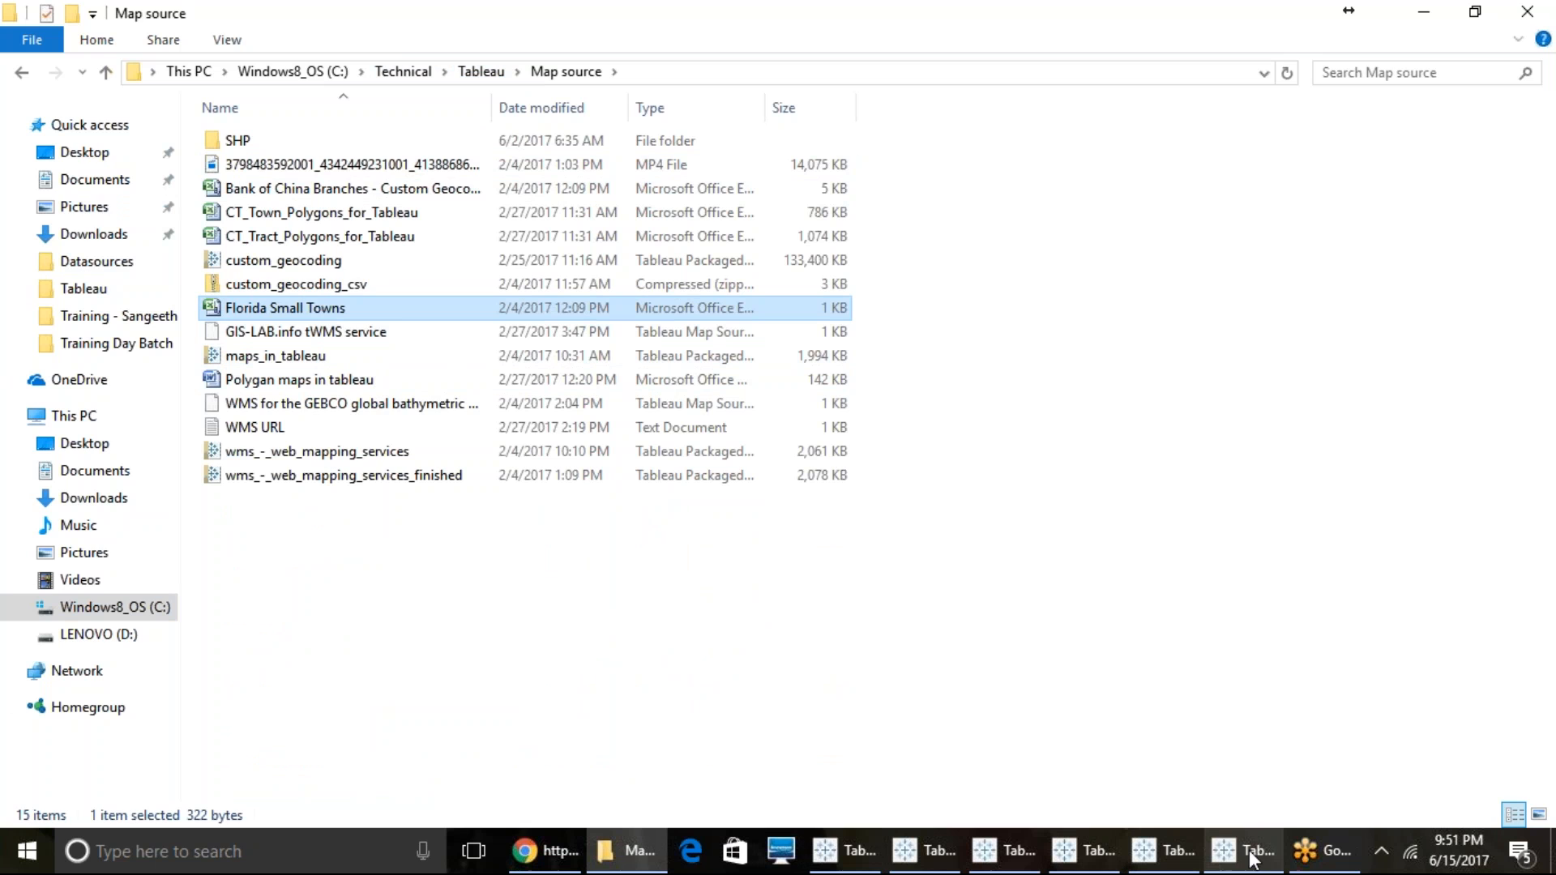
# - Return to the Book1 workbook and try to import custom geocoding from all CSV files in C:\Technical\Tableau\Map source
pyautogui.click(843, 851)
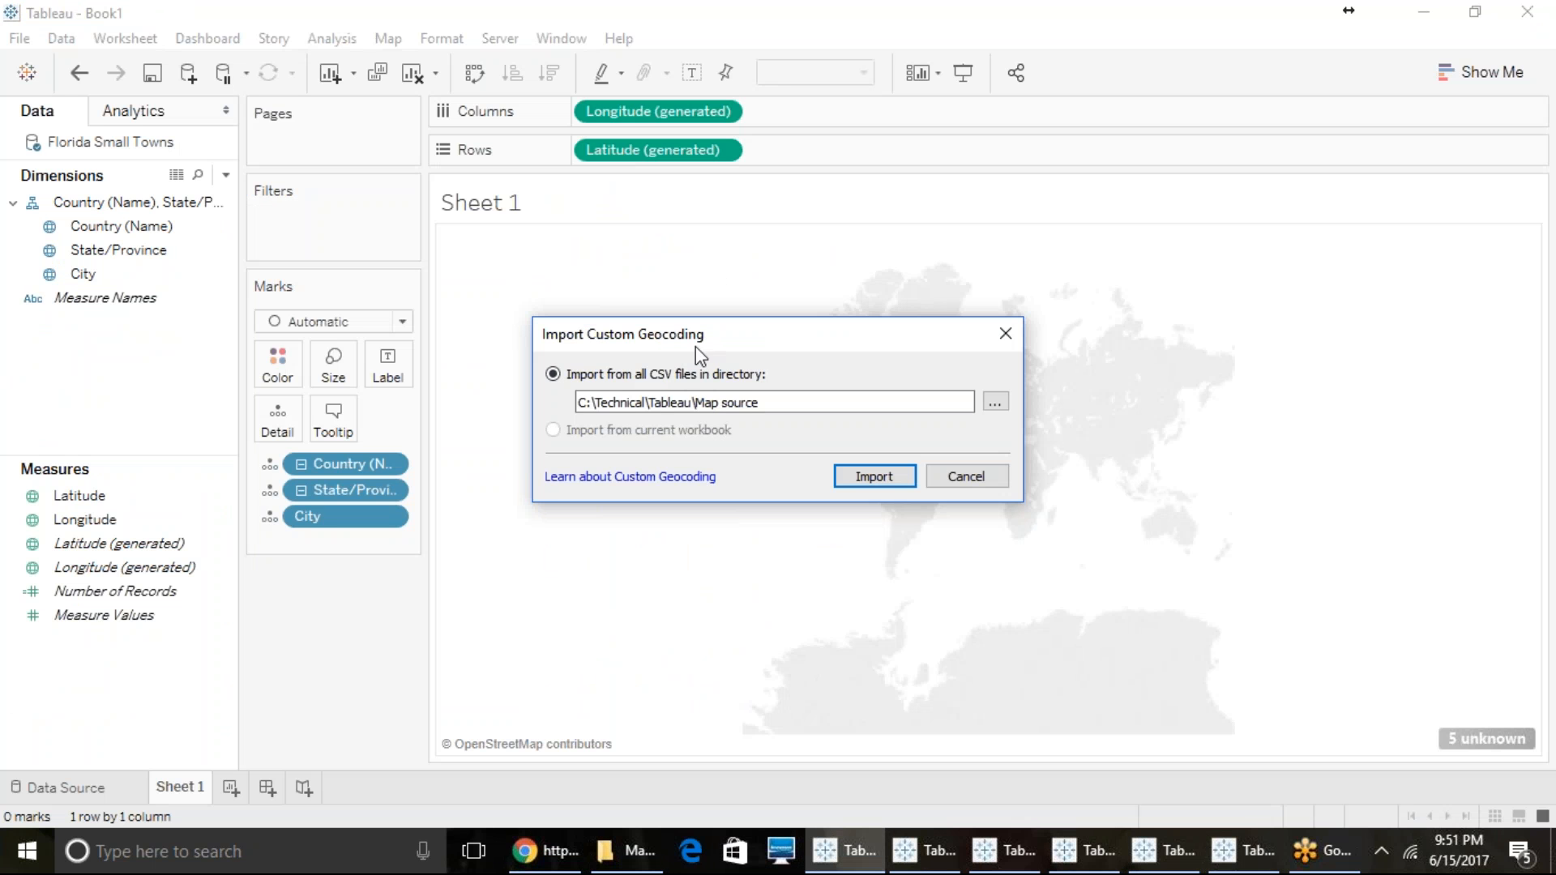
pyautogui.moveTo(587, 402); pyautogui.dragTo(800, 403)
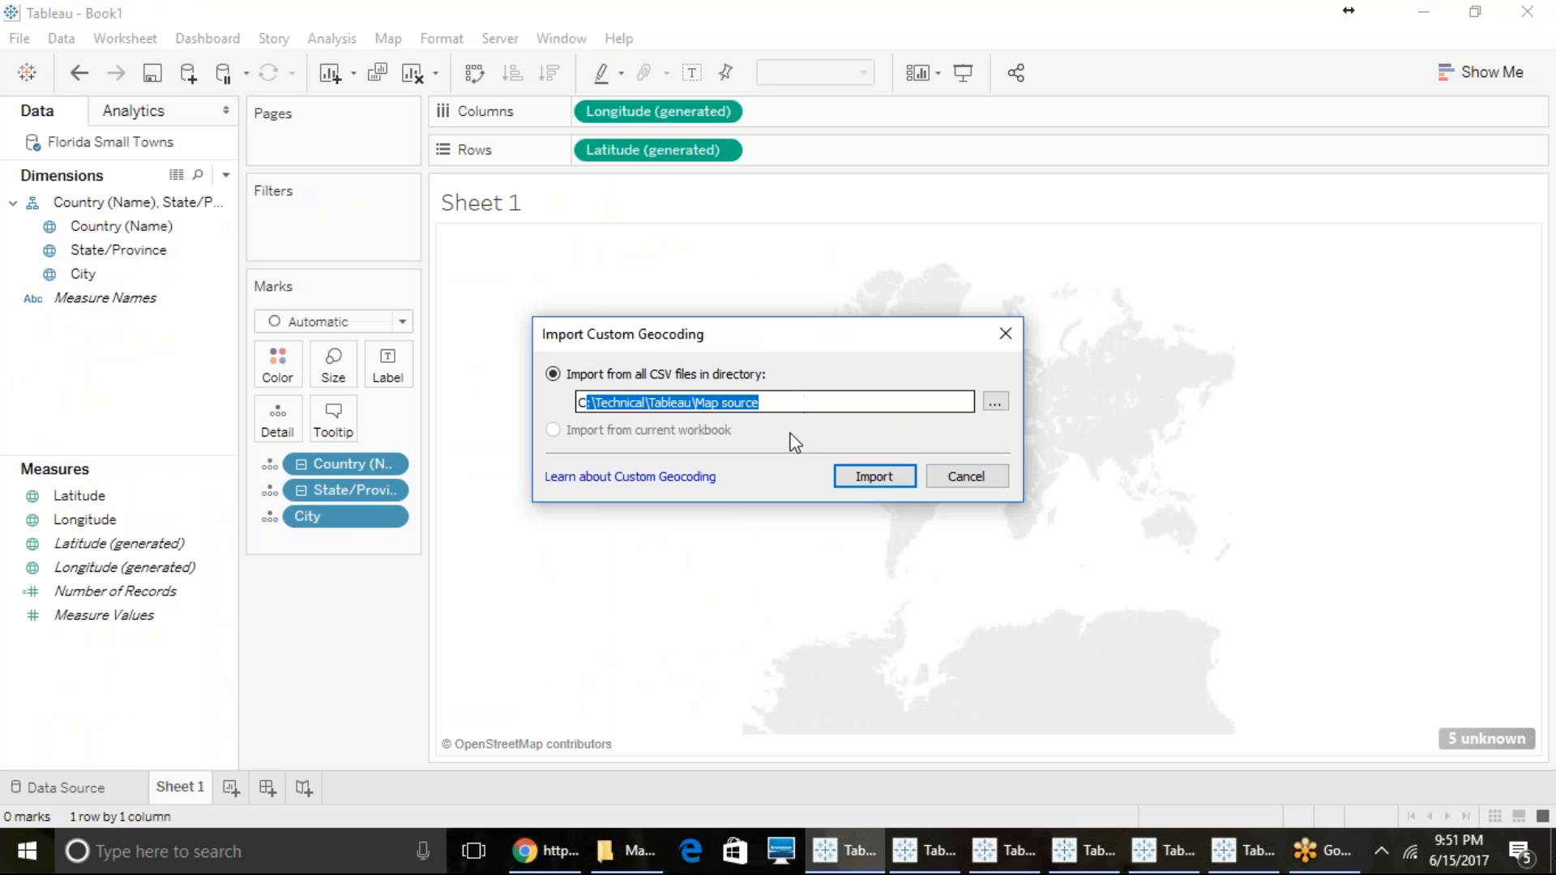
pyautogui.click(831, 403)
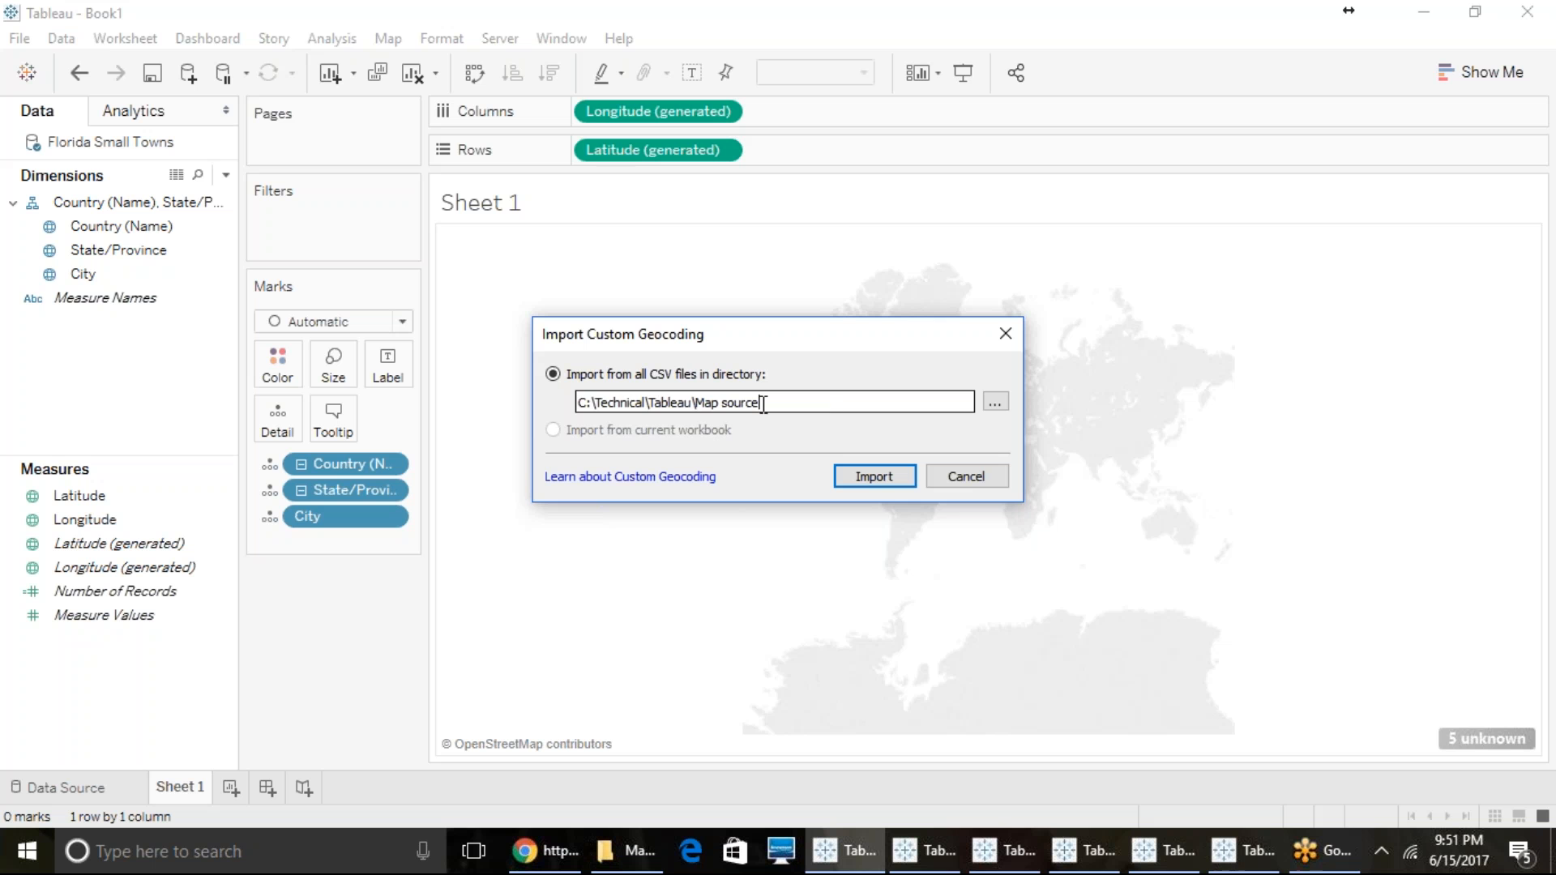
pyautogui.moveTo(764, 403); pyautogui.dragTo(530, 381)
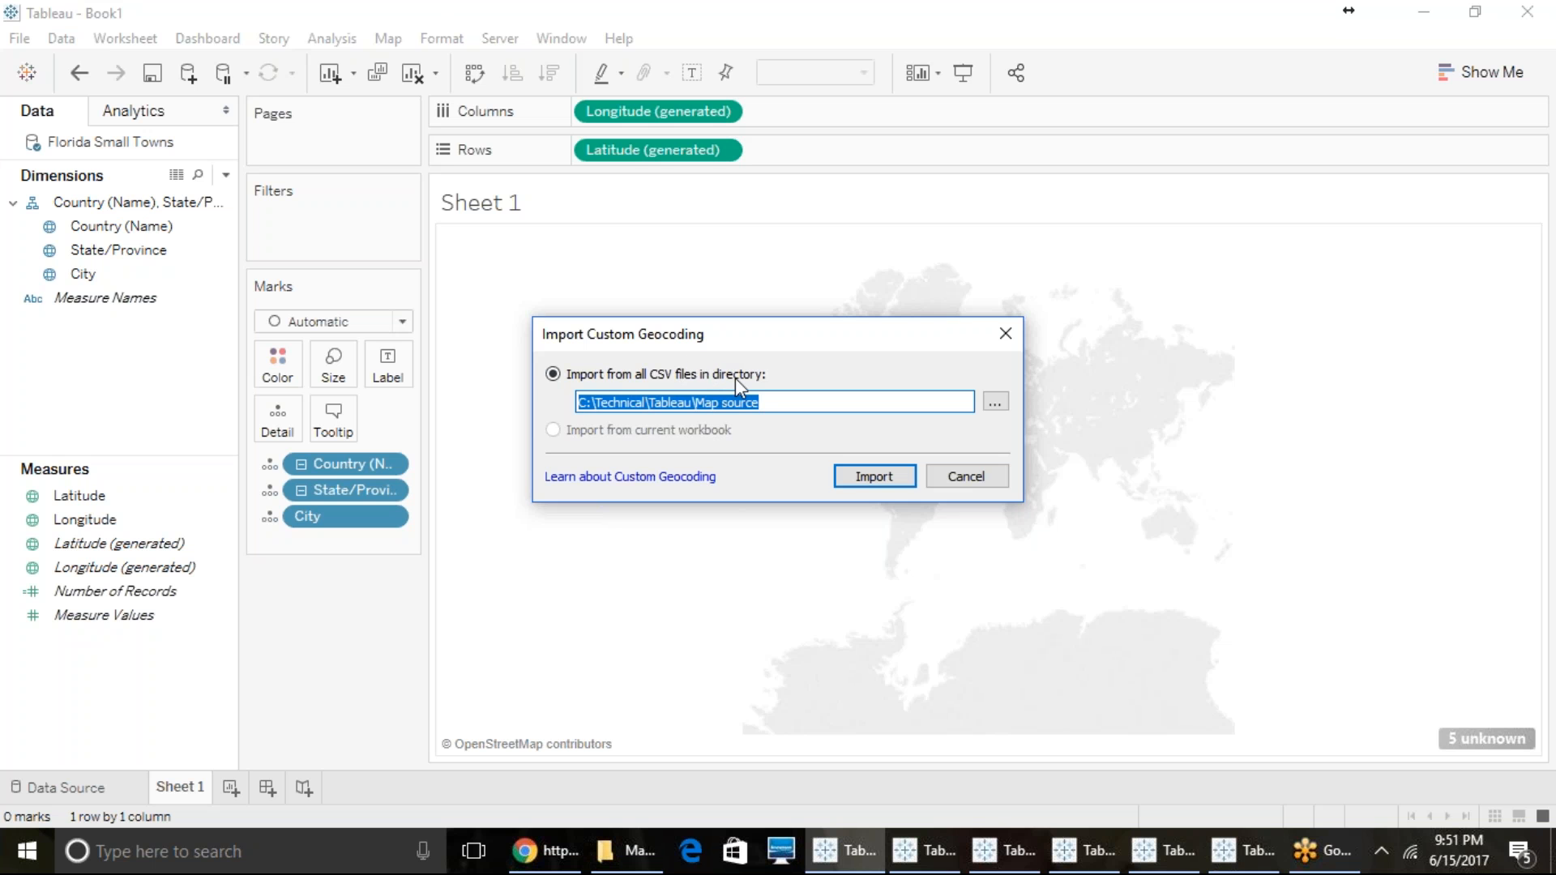
pyautogui.click(859, 477)
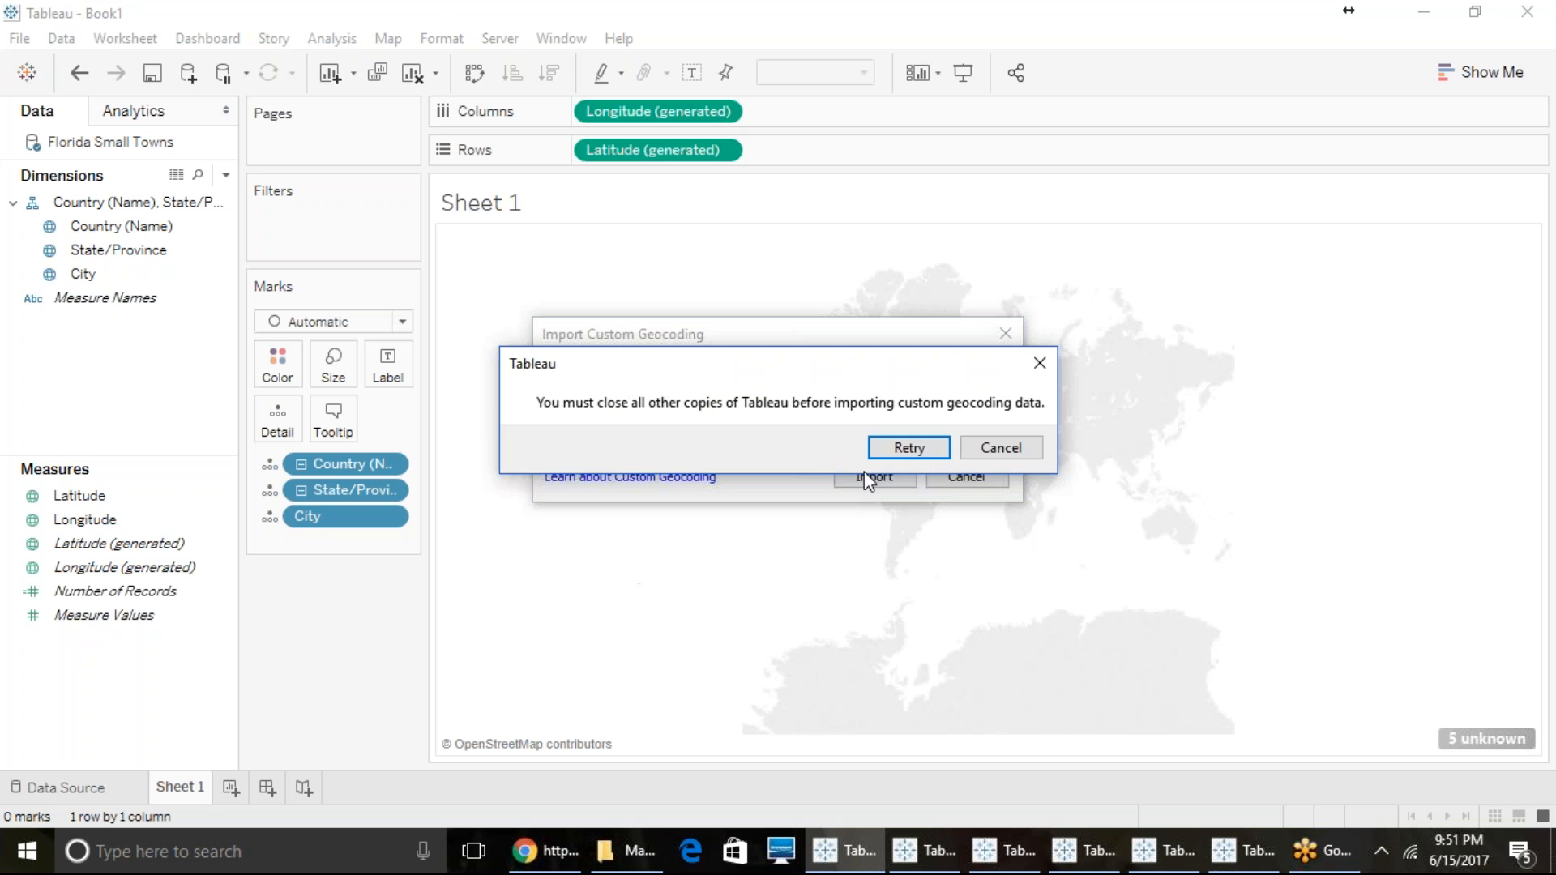
pyautogui.click(984, 448)
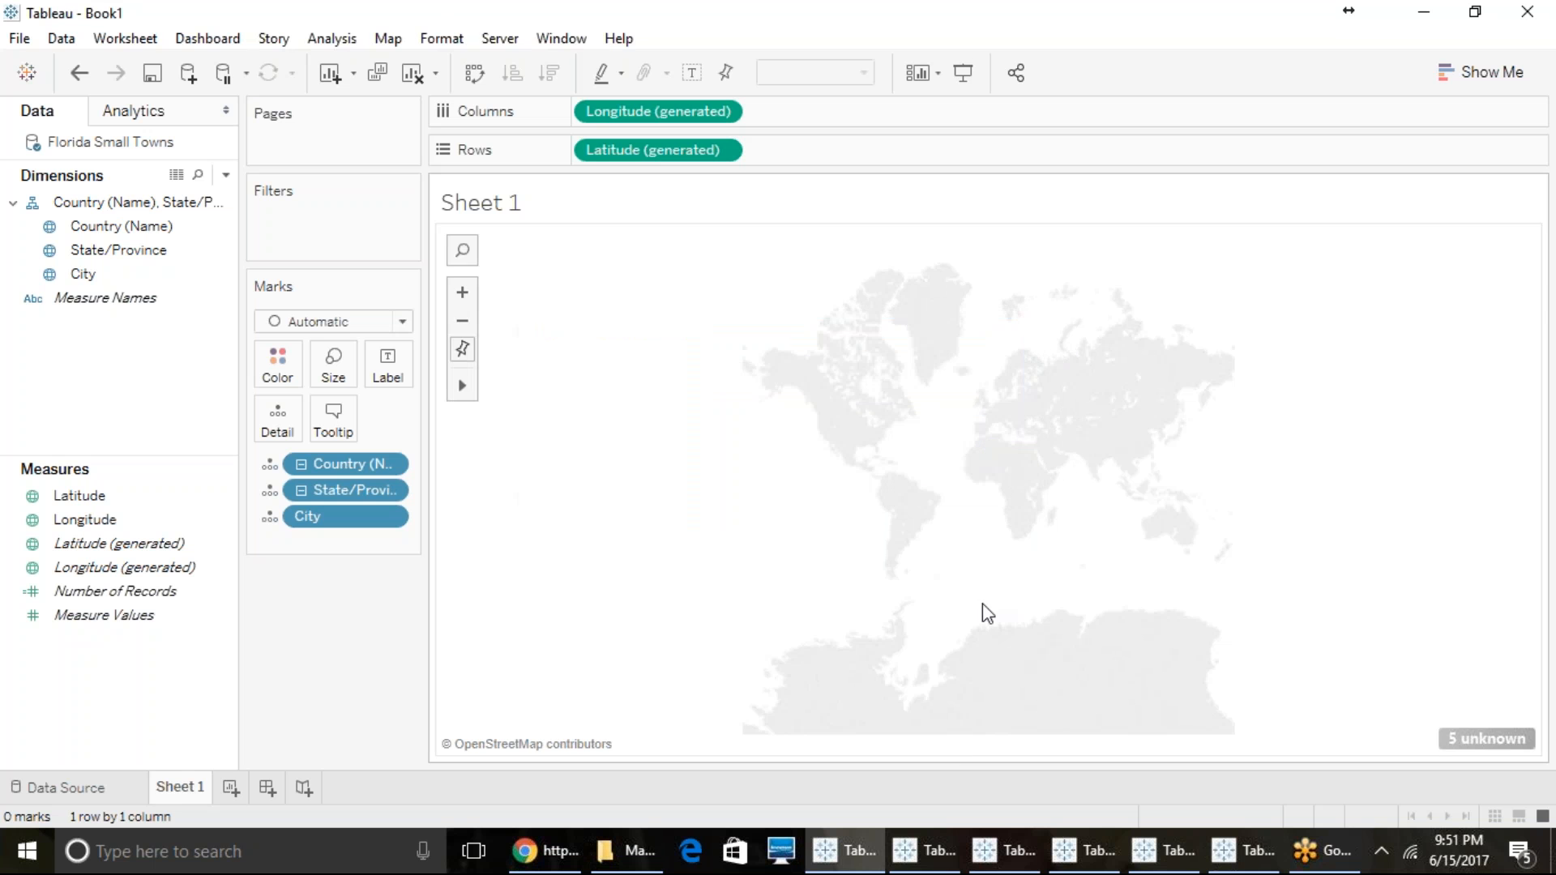
# - Close the Hospital Floor Plan workbook and the extra Book2 windows, dismissing their File Recovery dialogs
pyautogui.click(928, 849)
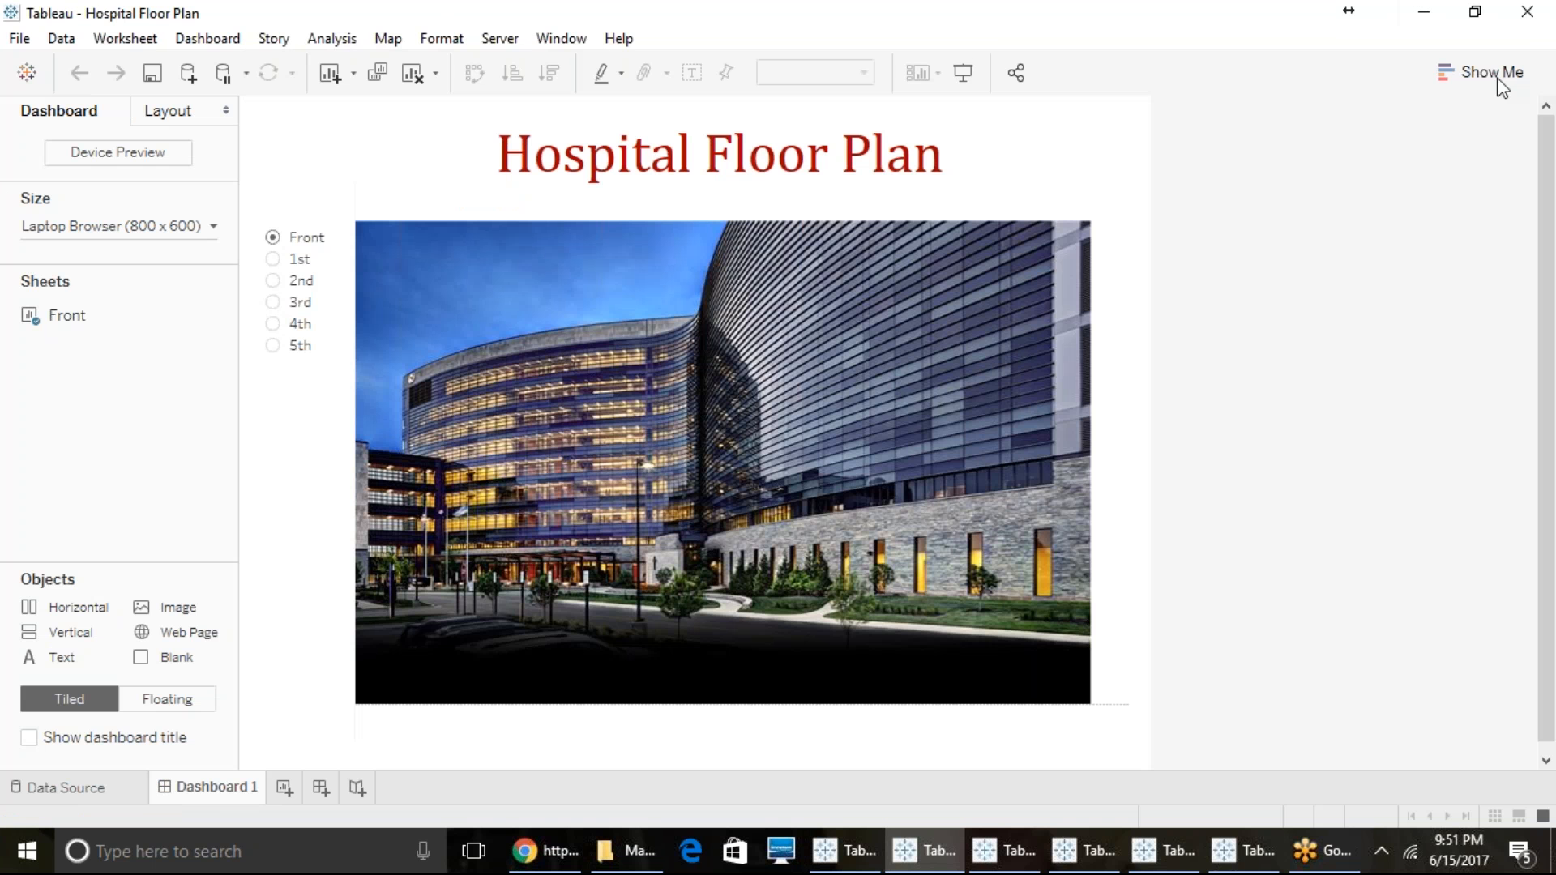
pyautogui.moveTo(1043, 869)
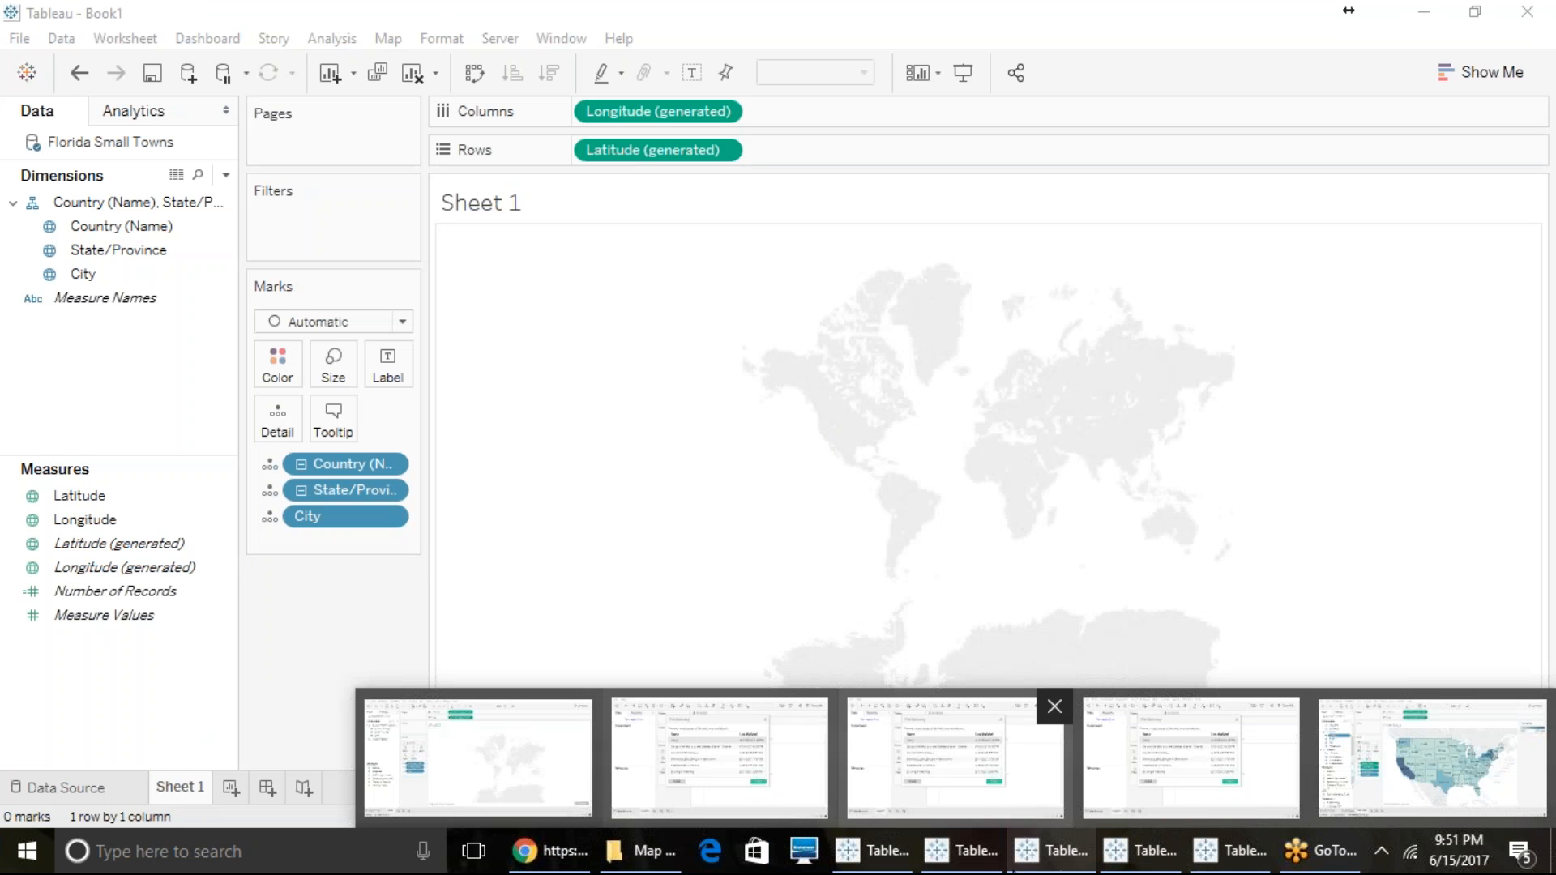
pyautogui.click(982, 857)
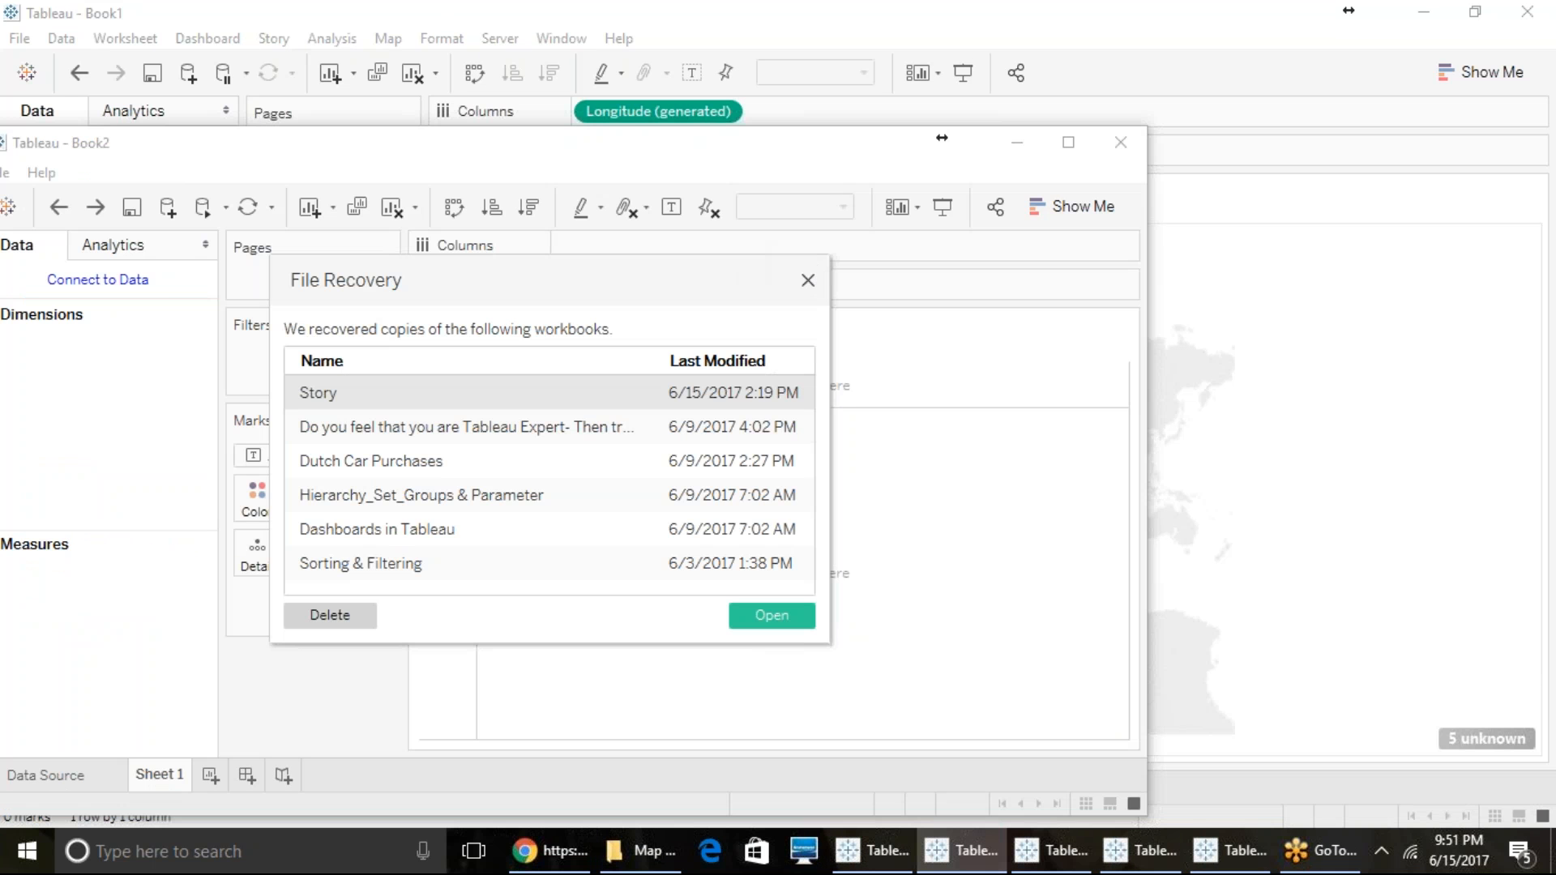
pyautogui.click(808, 281)
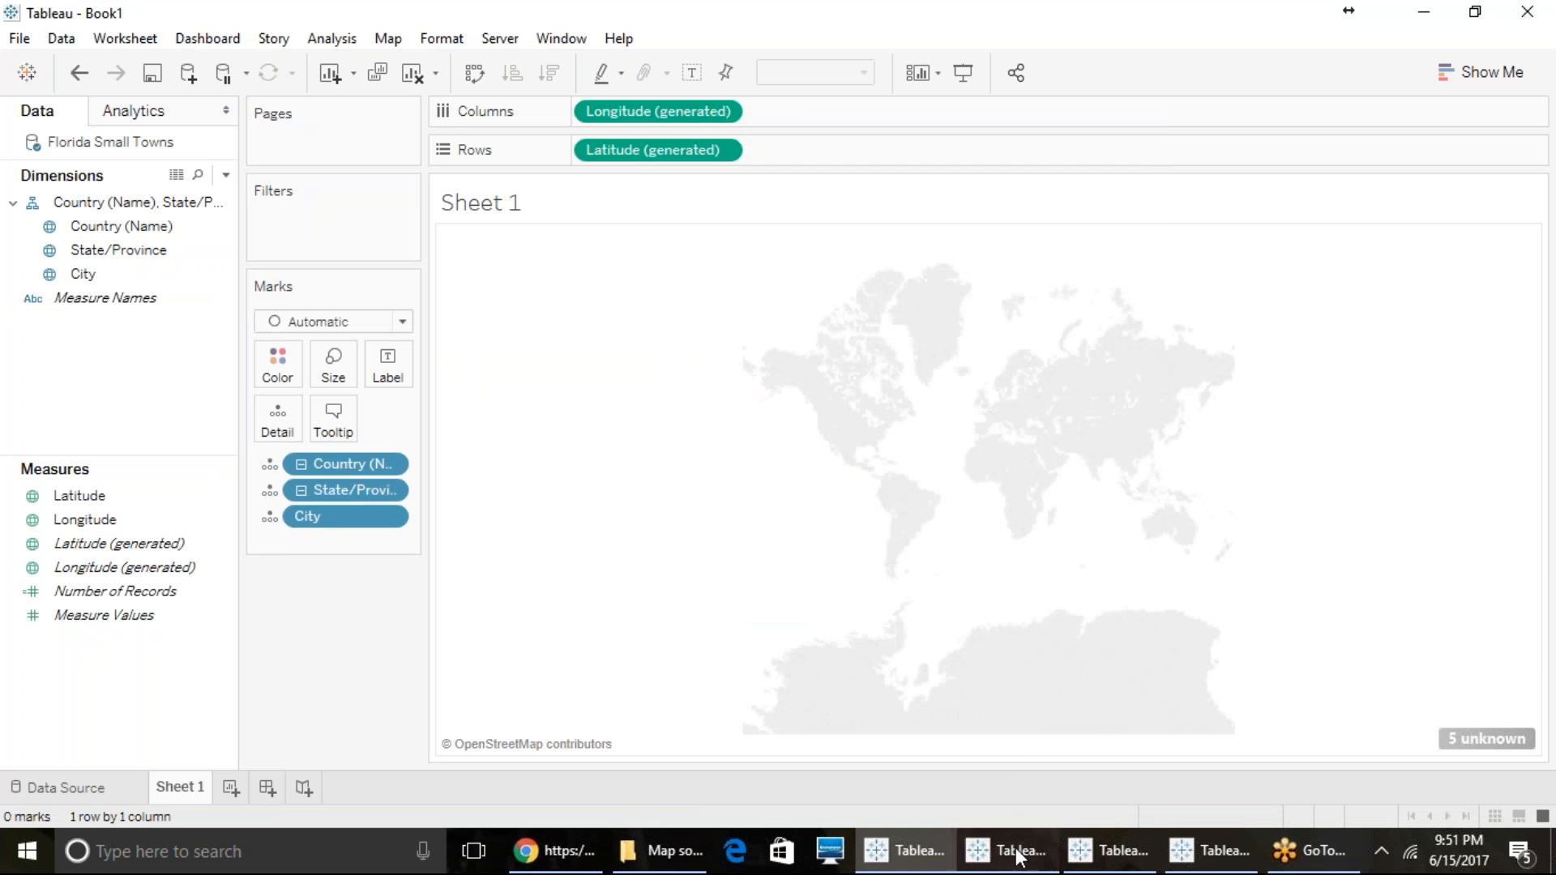
pyautogui.click(1024, 848)
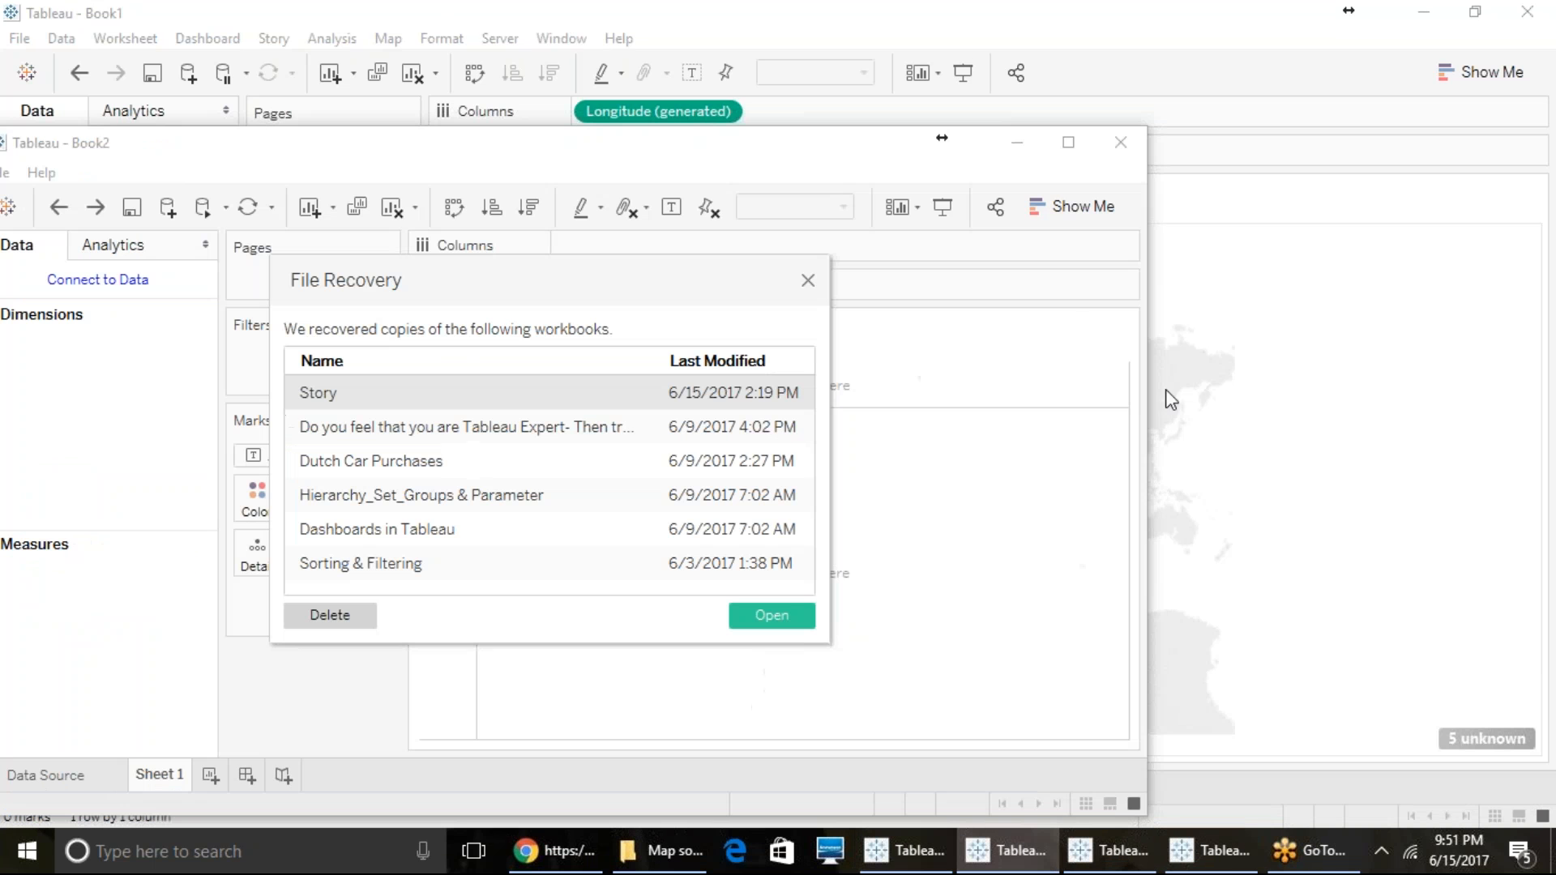
pyautogui.click(806, 281)
pyautogui.click(1122, 144)
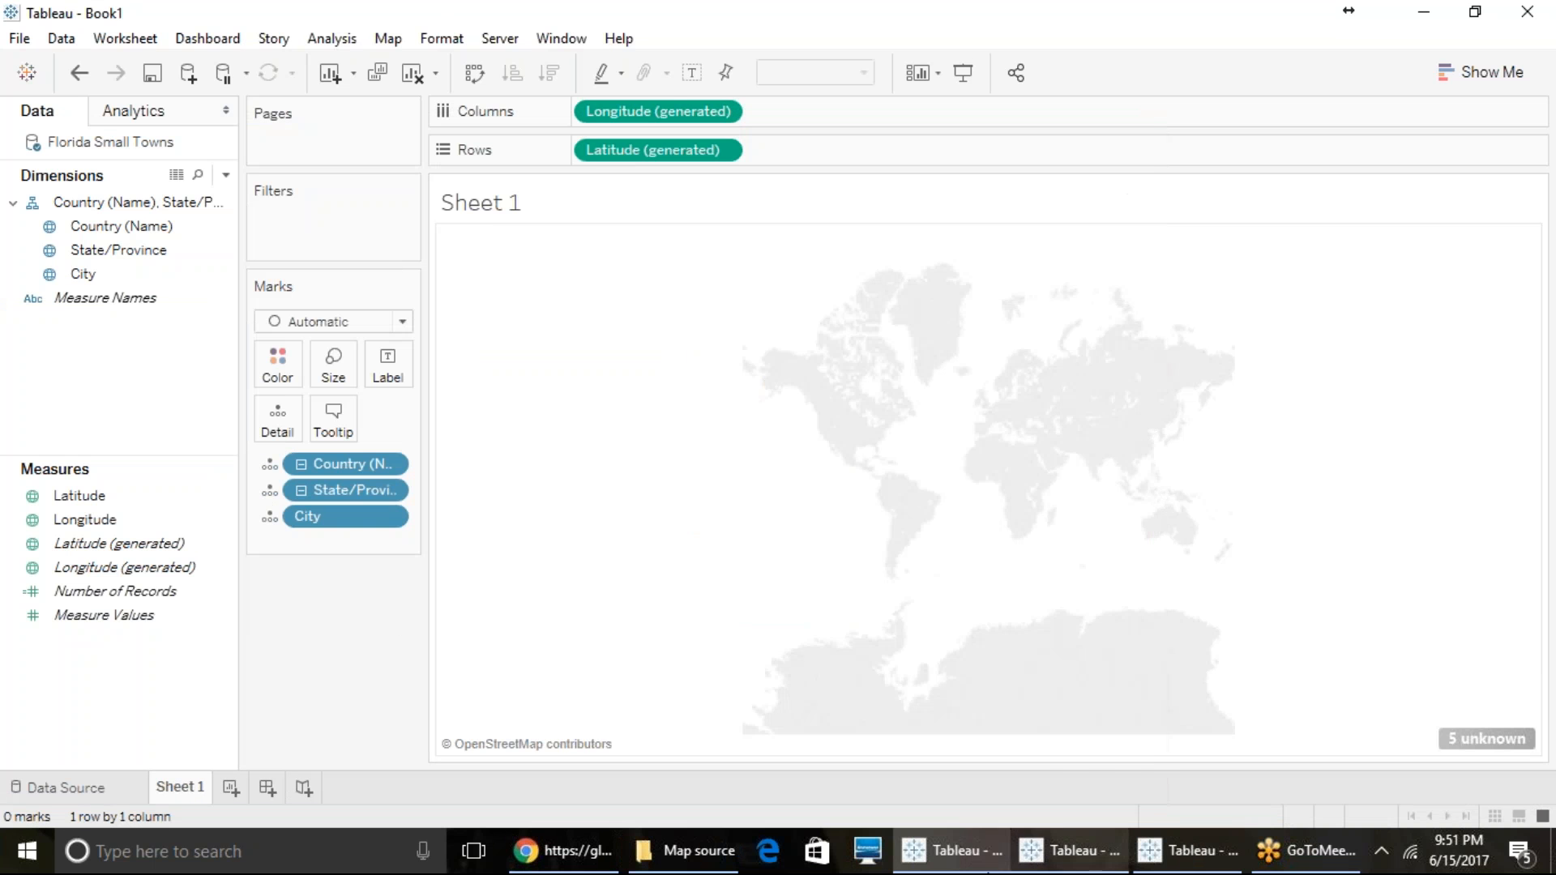
pyautogui.click(1067, 863)
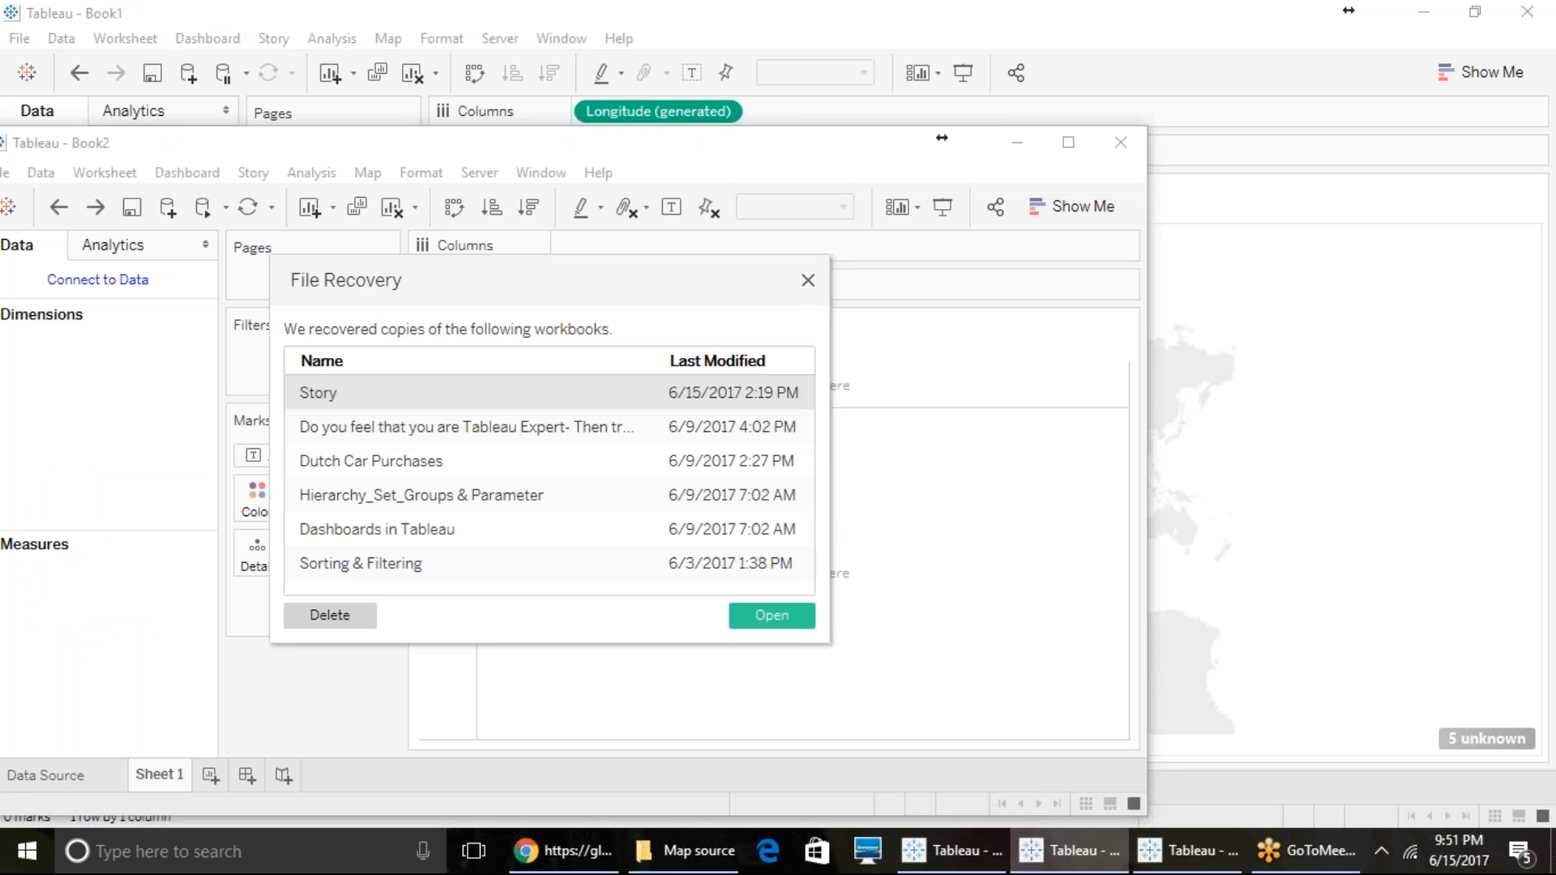
pyautogui.click(807, 281)
pyautogui.click(1121, 142)
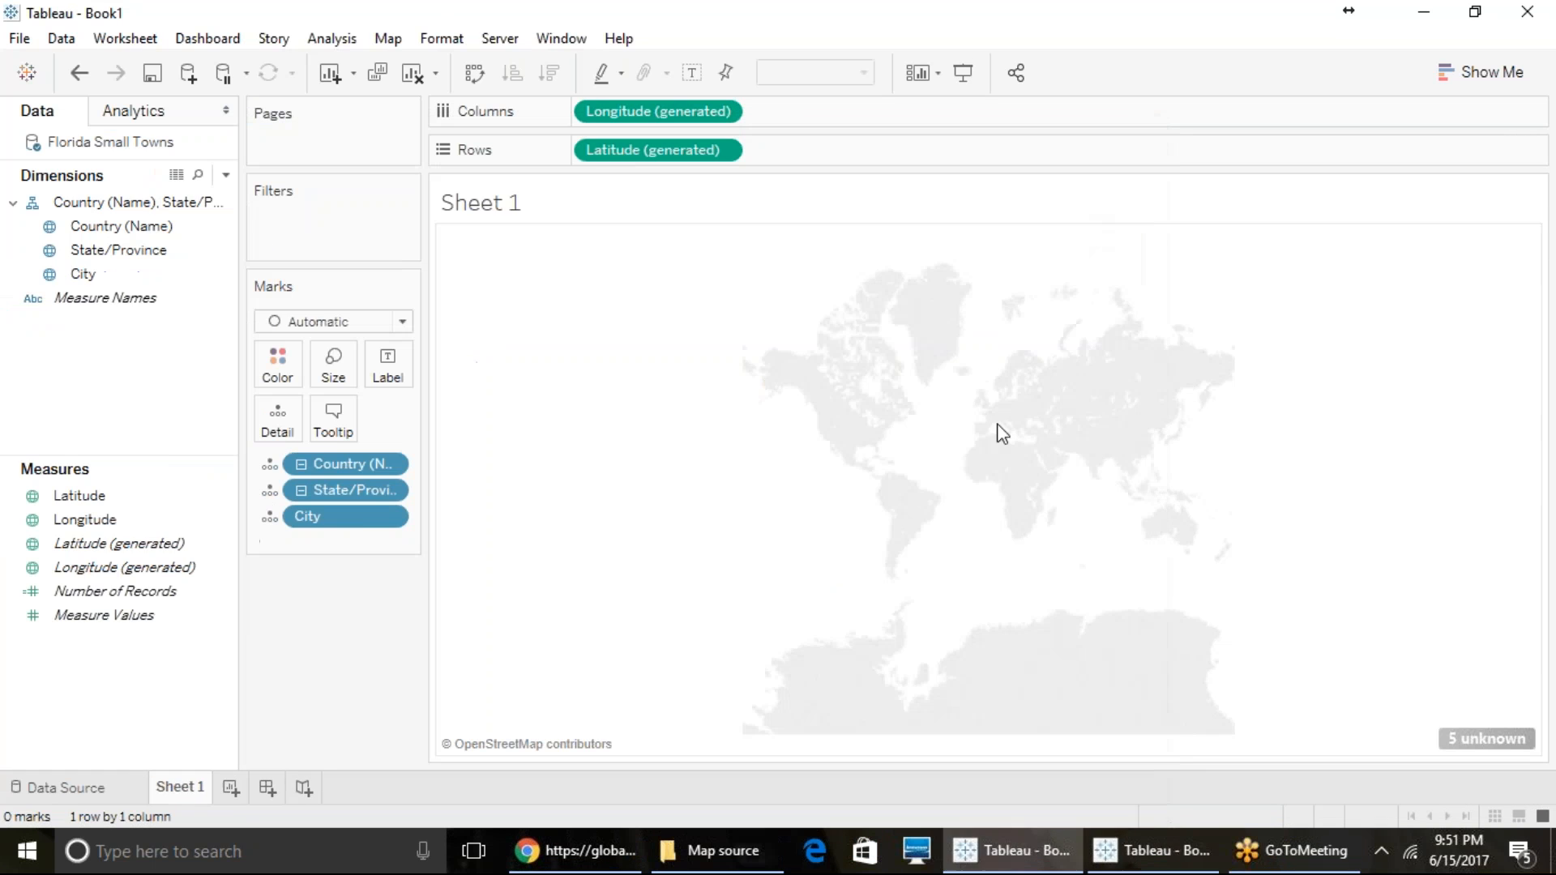
# - Close the Book3 workbook containing the Filled Maps sheet without saving its changes
pyautogui.click(1130, 861)
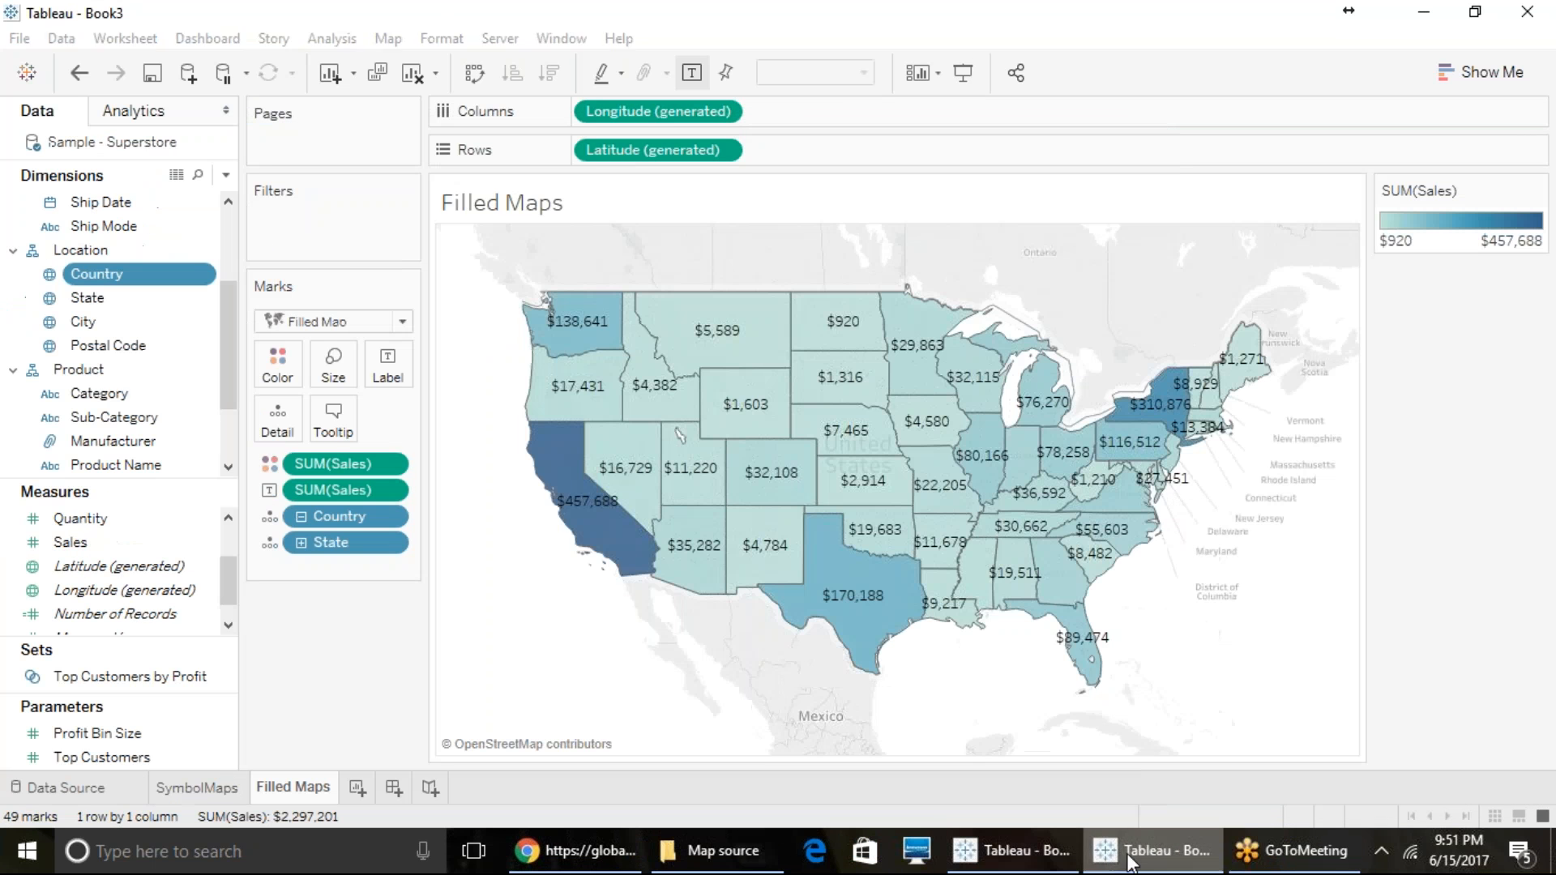
pyautogui.click(1537, 17)
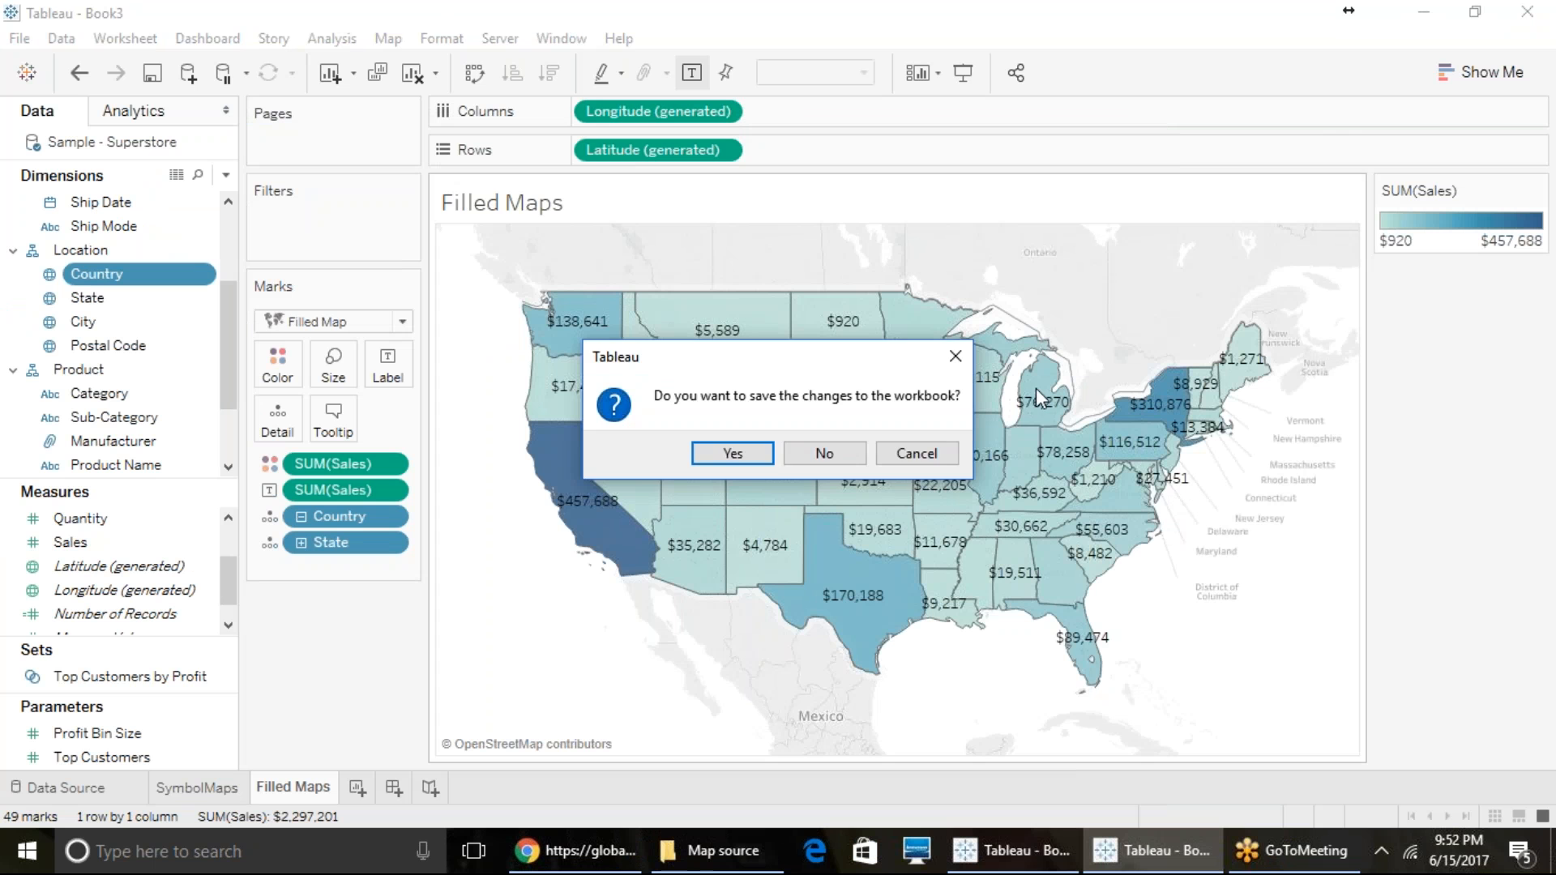
pyautogui.click(843, 459)
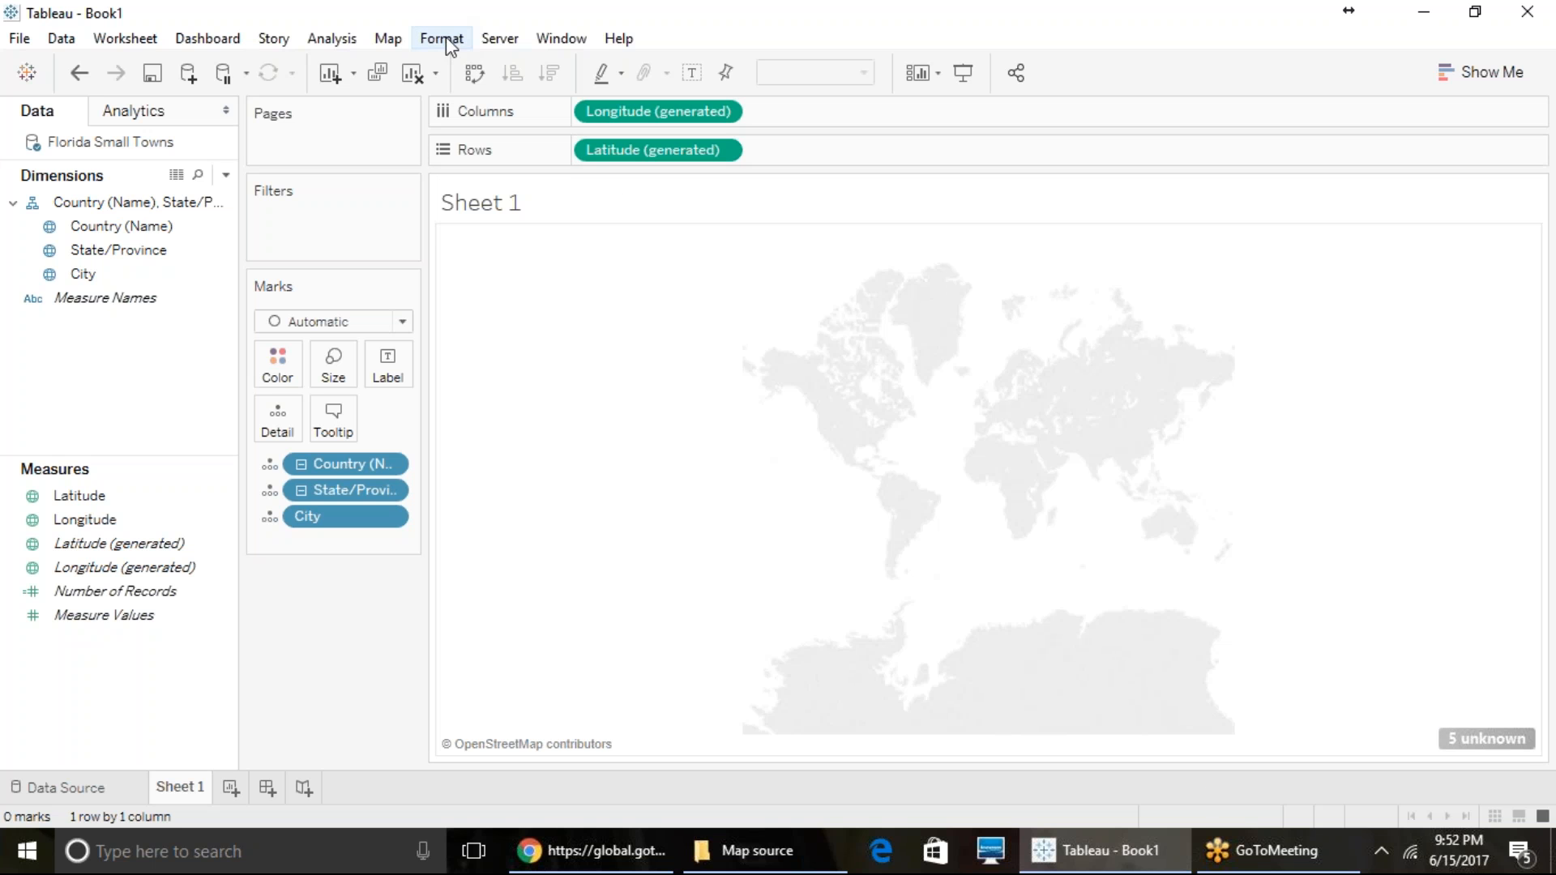
# - Import custom geocoding from all CSV files in the directory C:\Technical\Tableau\Map source
pyautogui.click(387, 39)
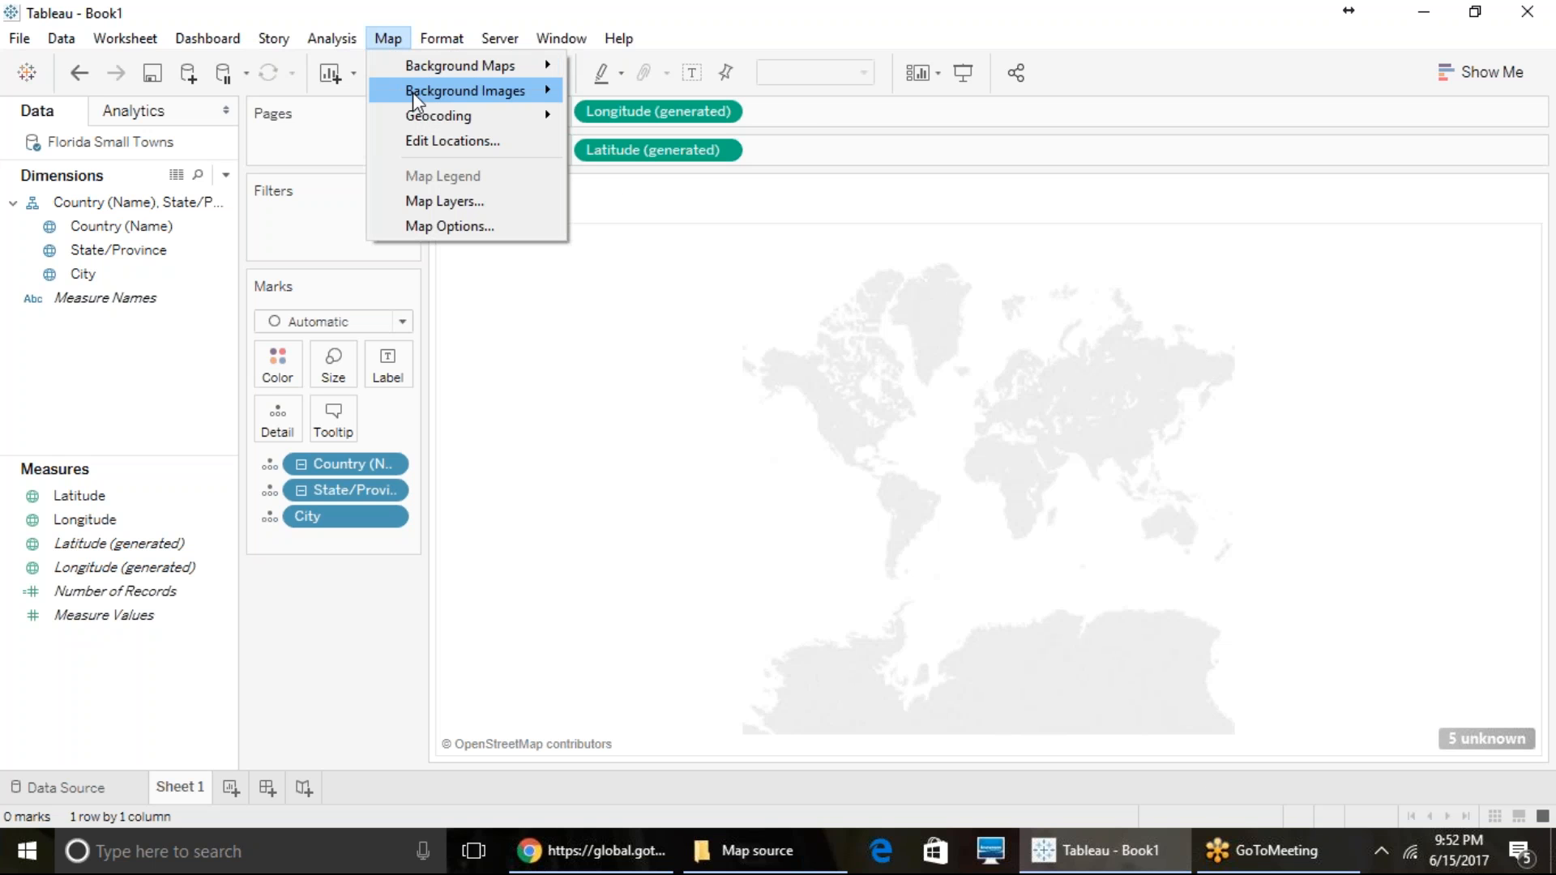
pyautogui.moveTo(423, 119)
pyautogui.click(721, 123)
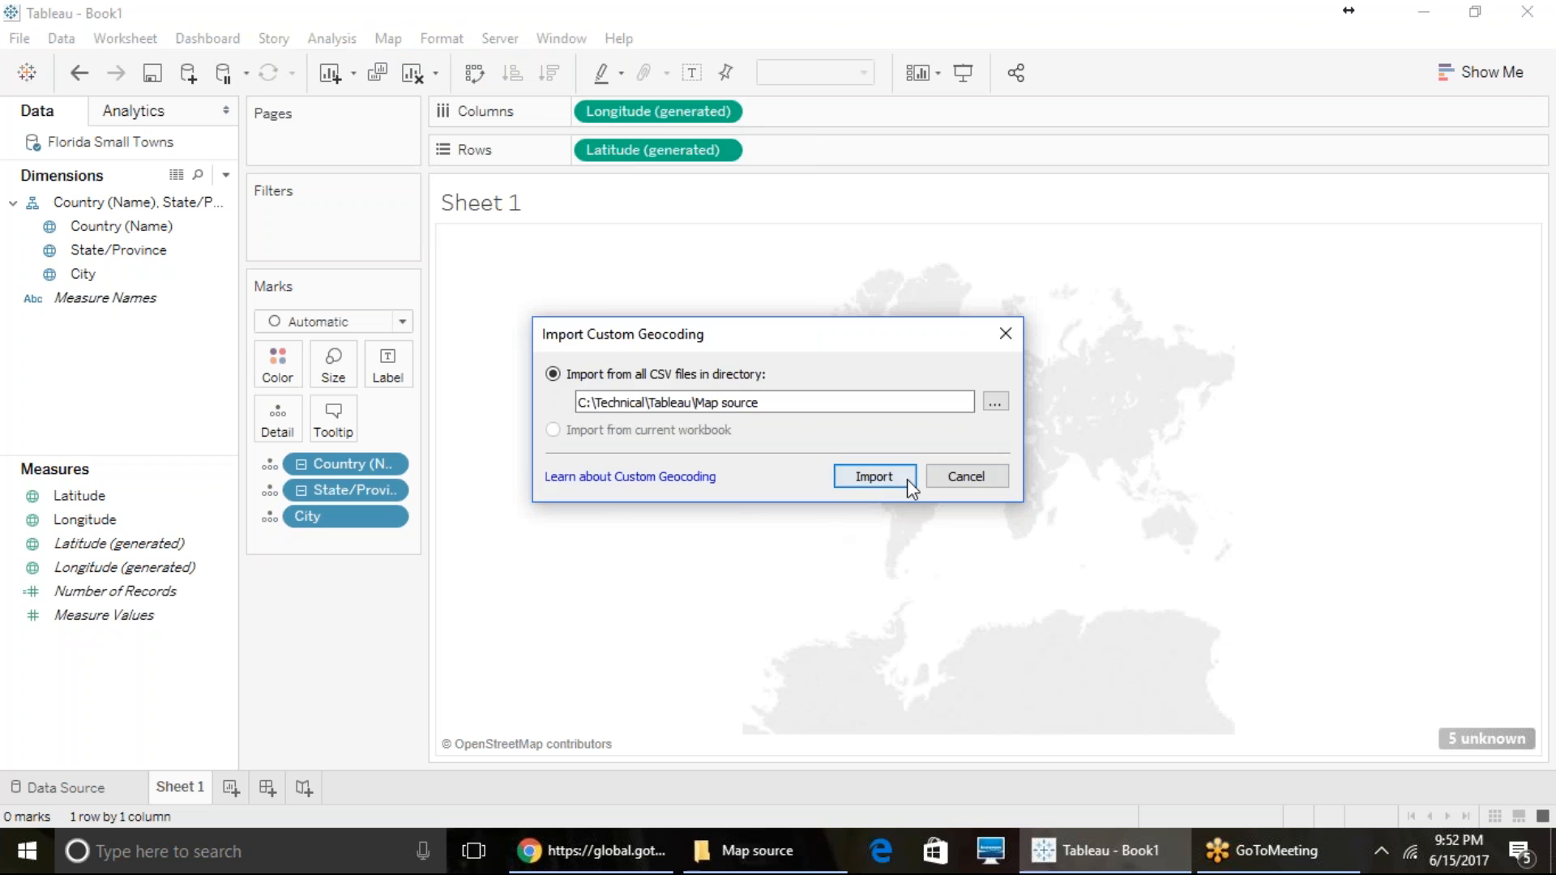
pyautogui.click(907, 479)
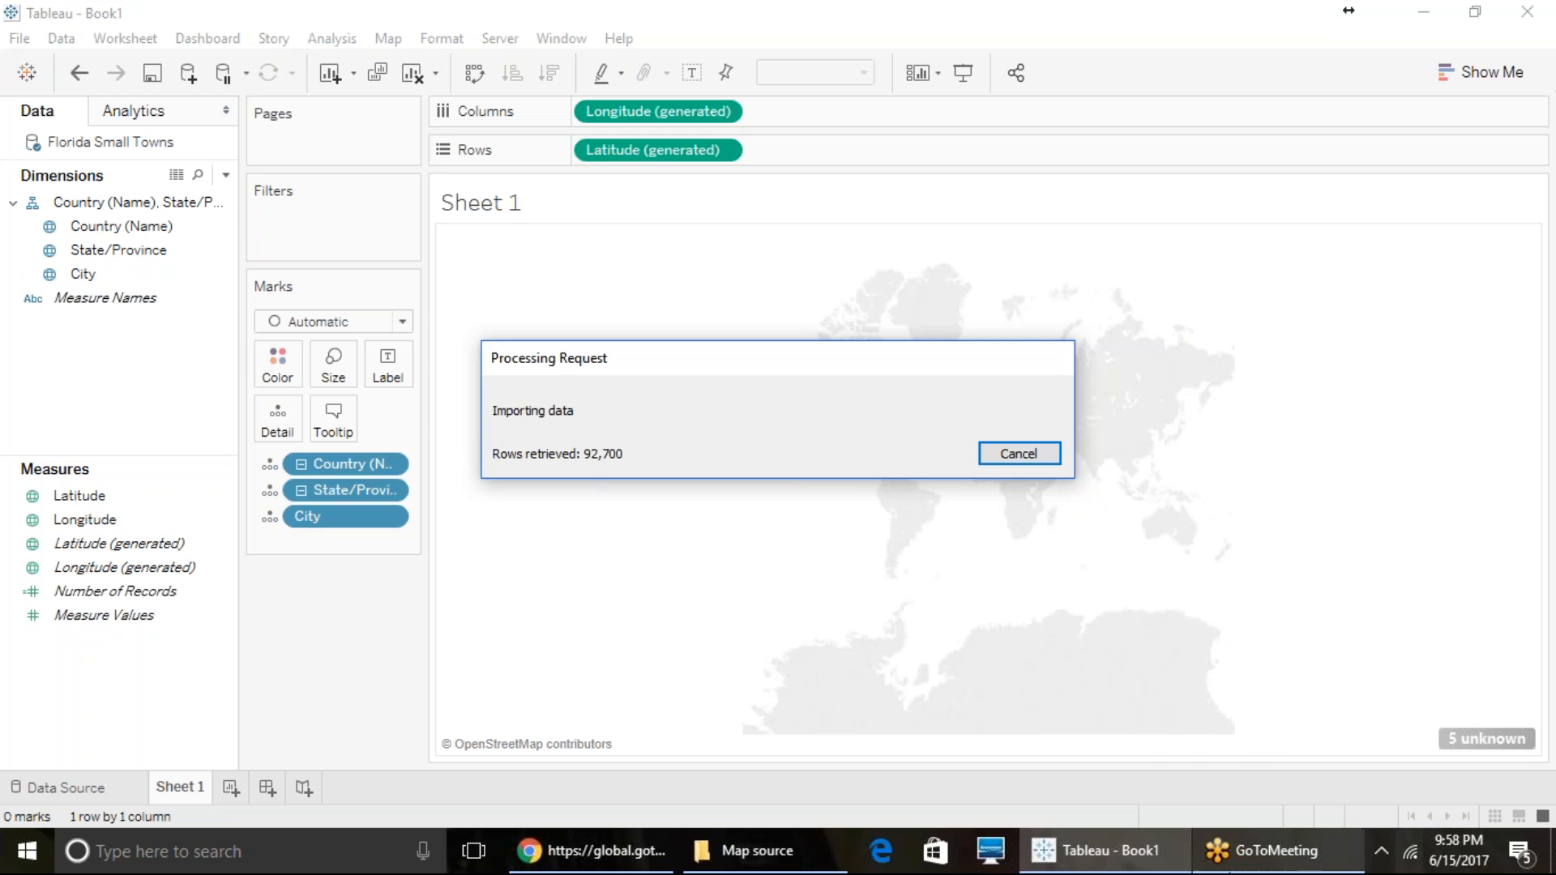
# - Switch to File Explorer, open the custom_geocoding packaged workbook from Map source, and check the progress of both workbooks in Tableau
pyautogui.click(741, 850)
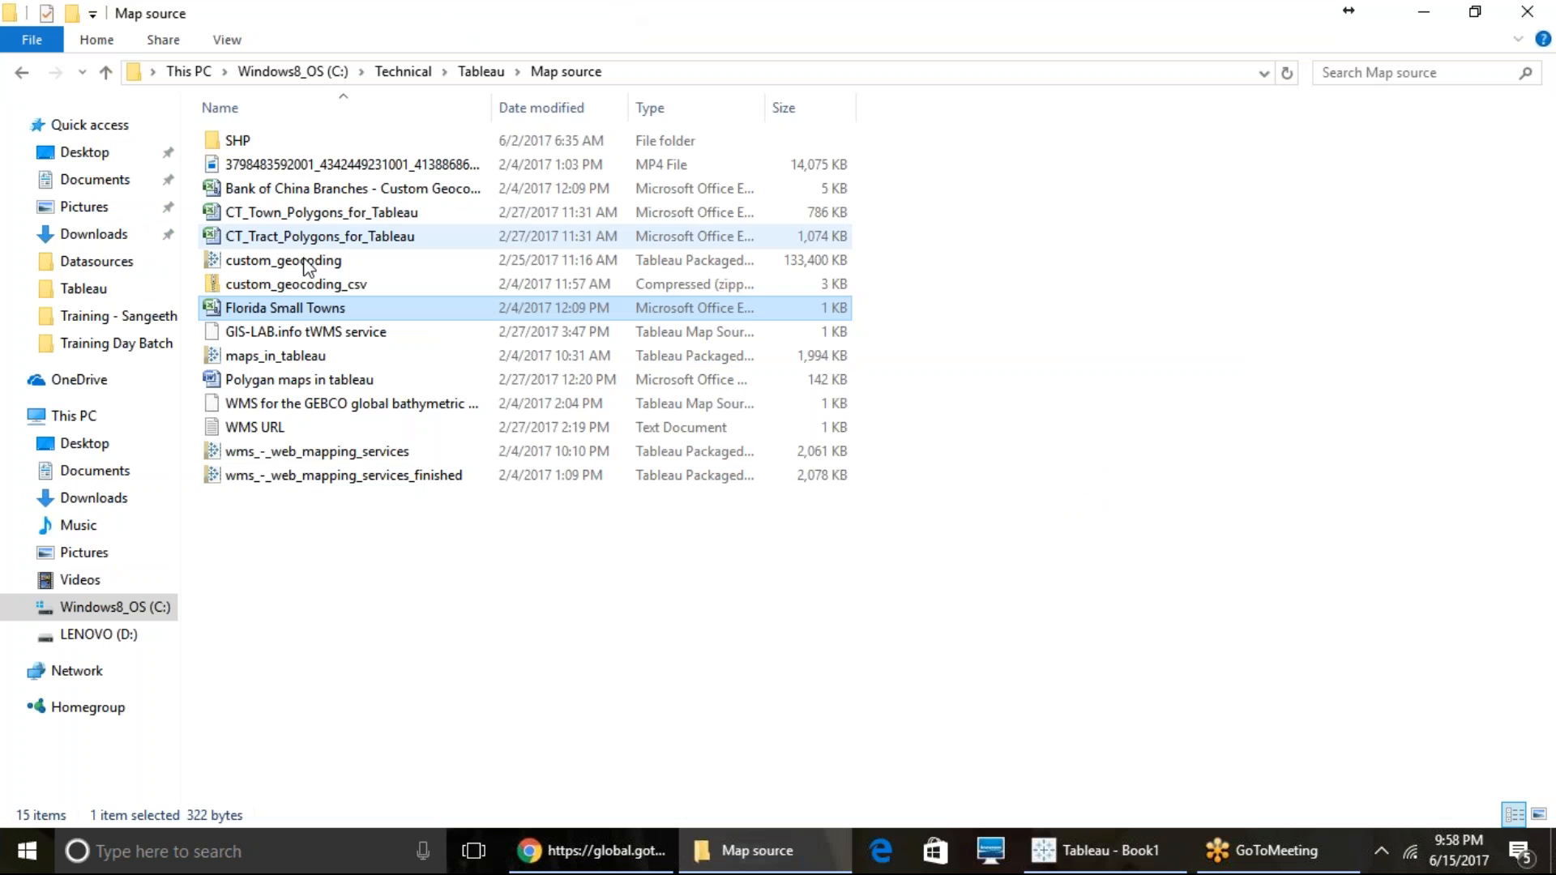
pyautogui.click(323, 262)
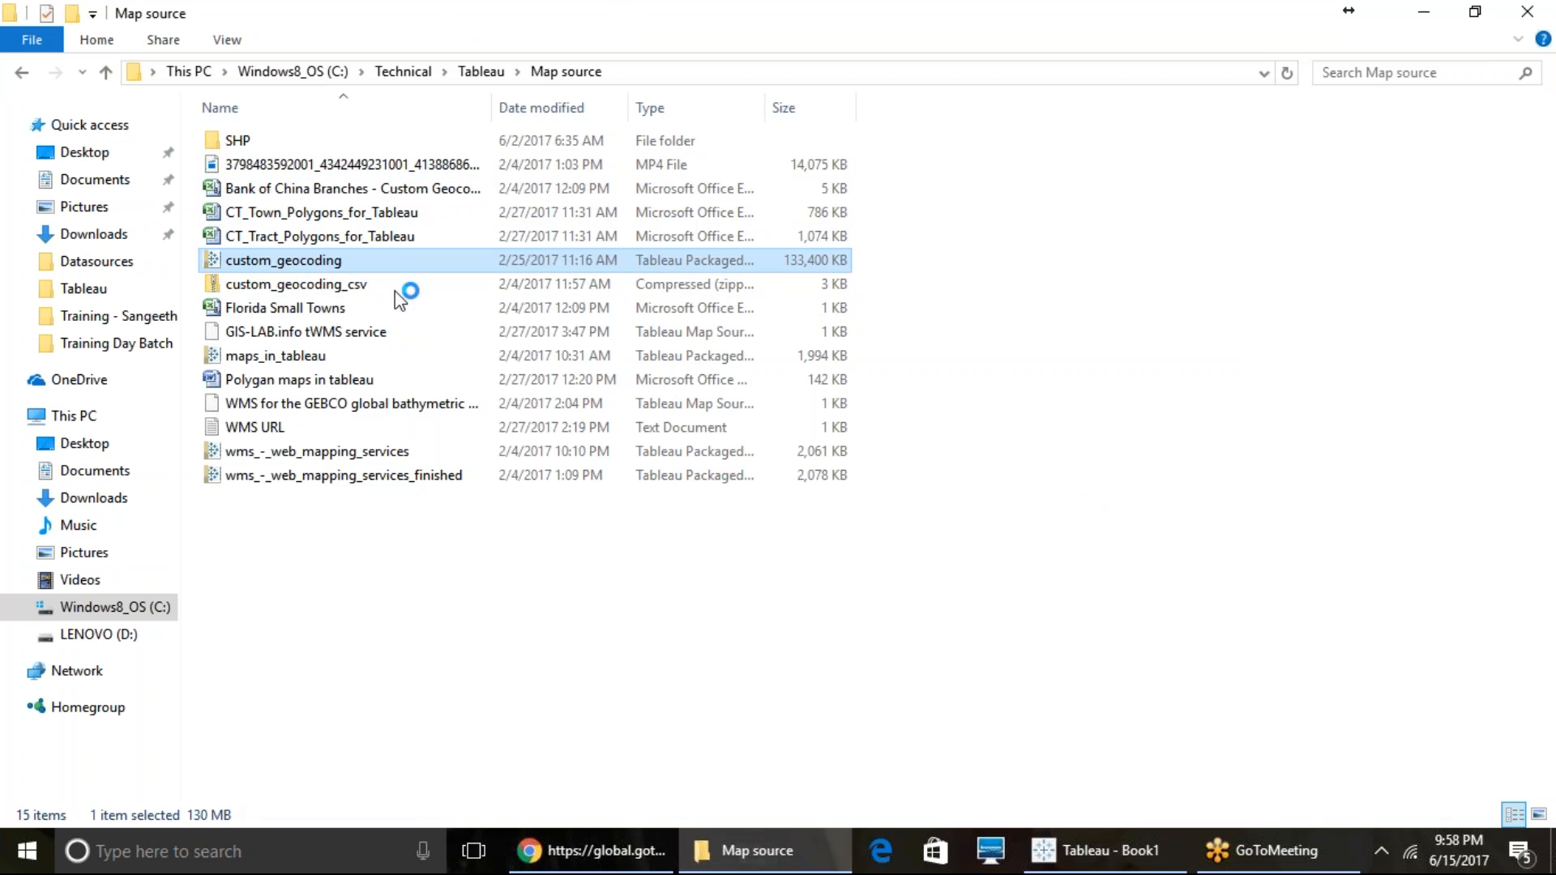
pyautogui.moveTo(1111, 853)
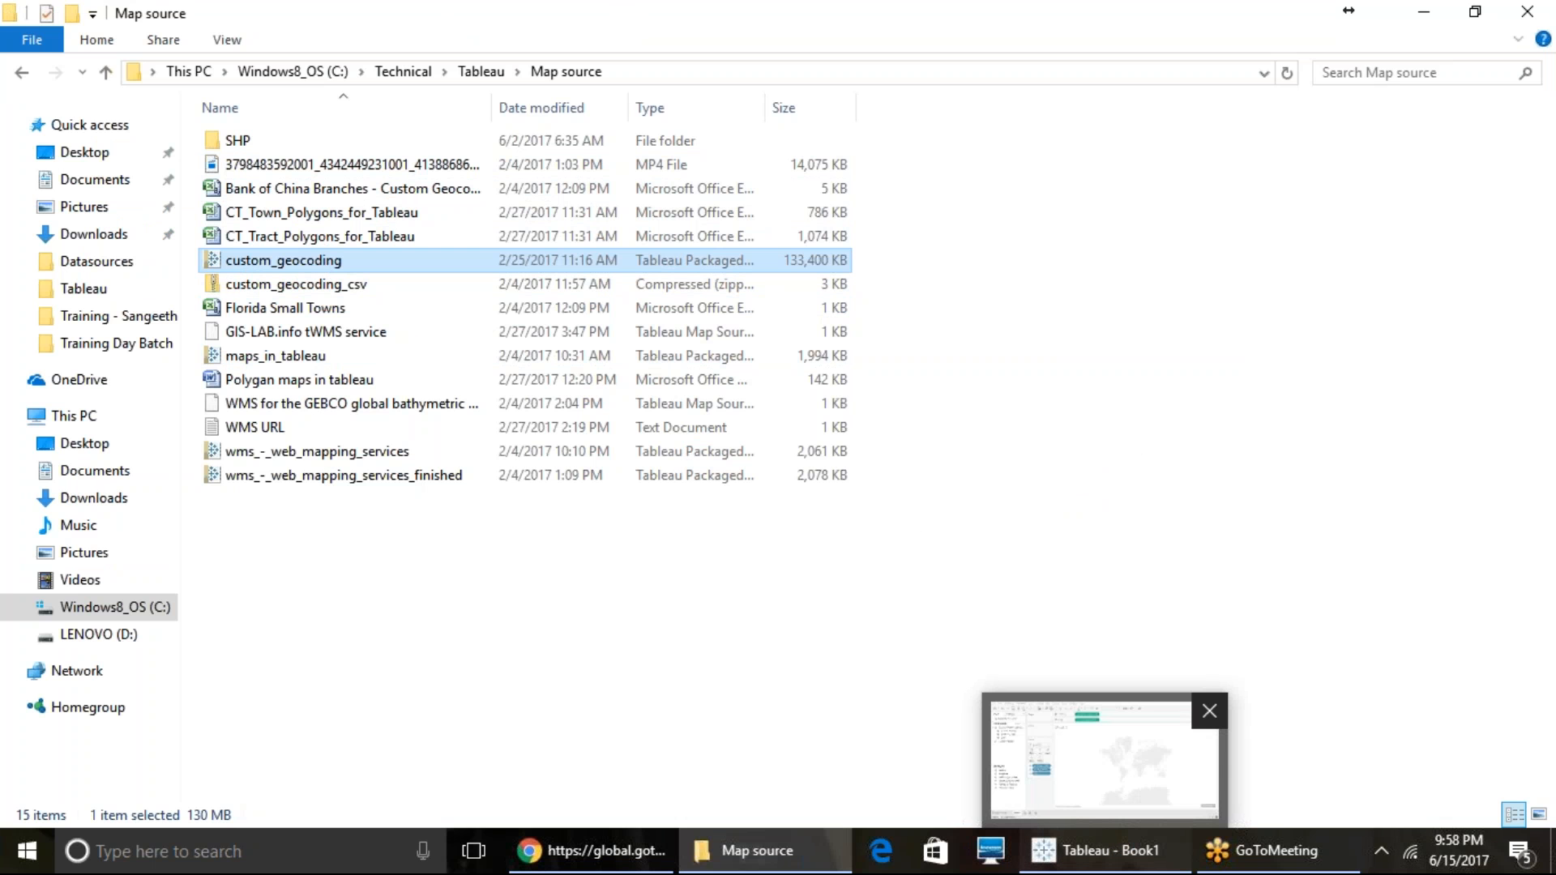
pyautogui.click(1114, 849)
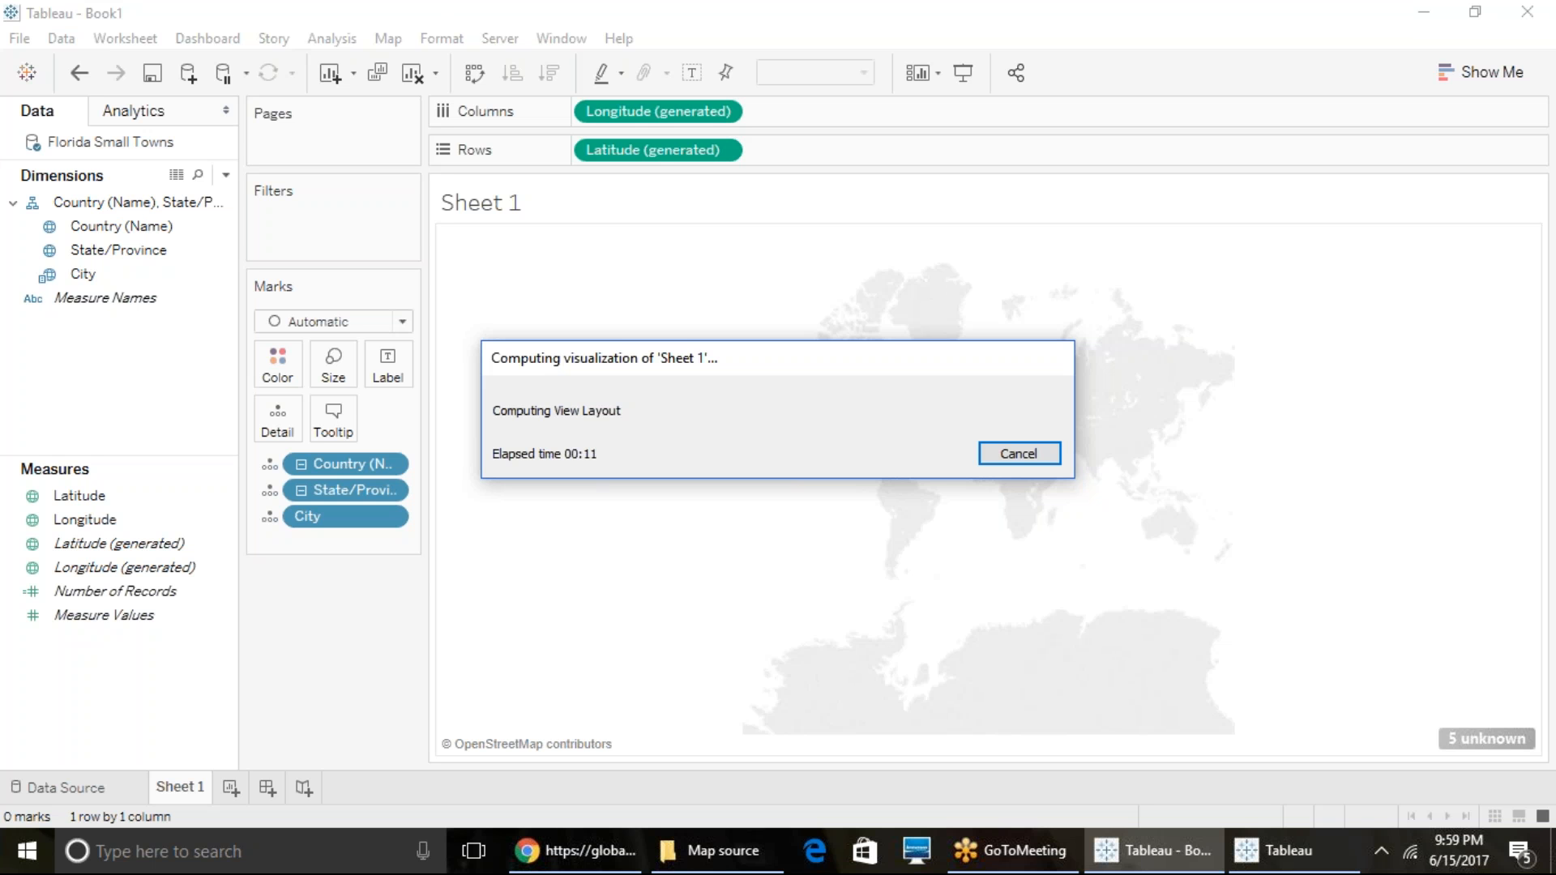
pyautogui.click(1285, 860)
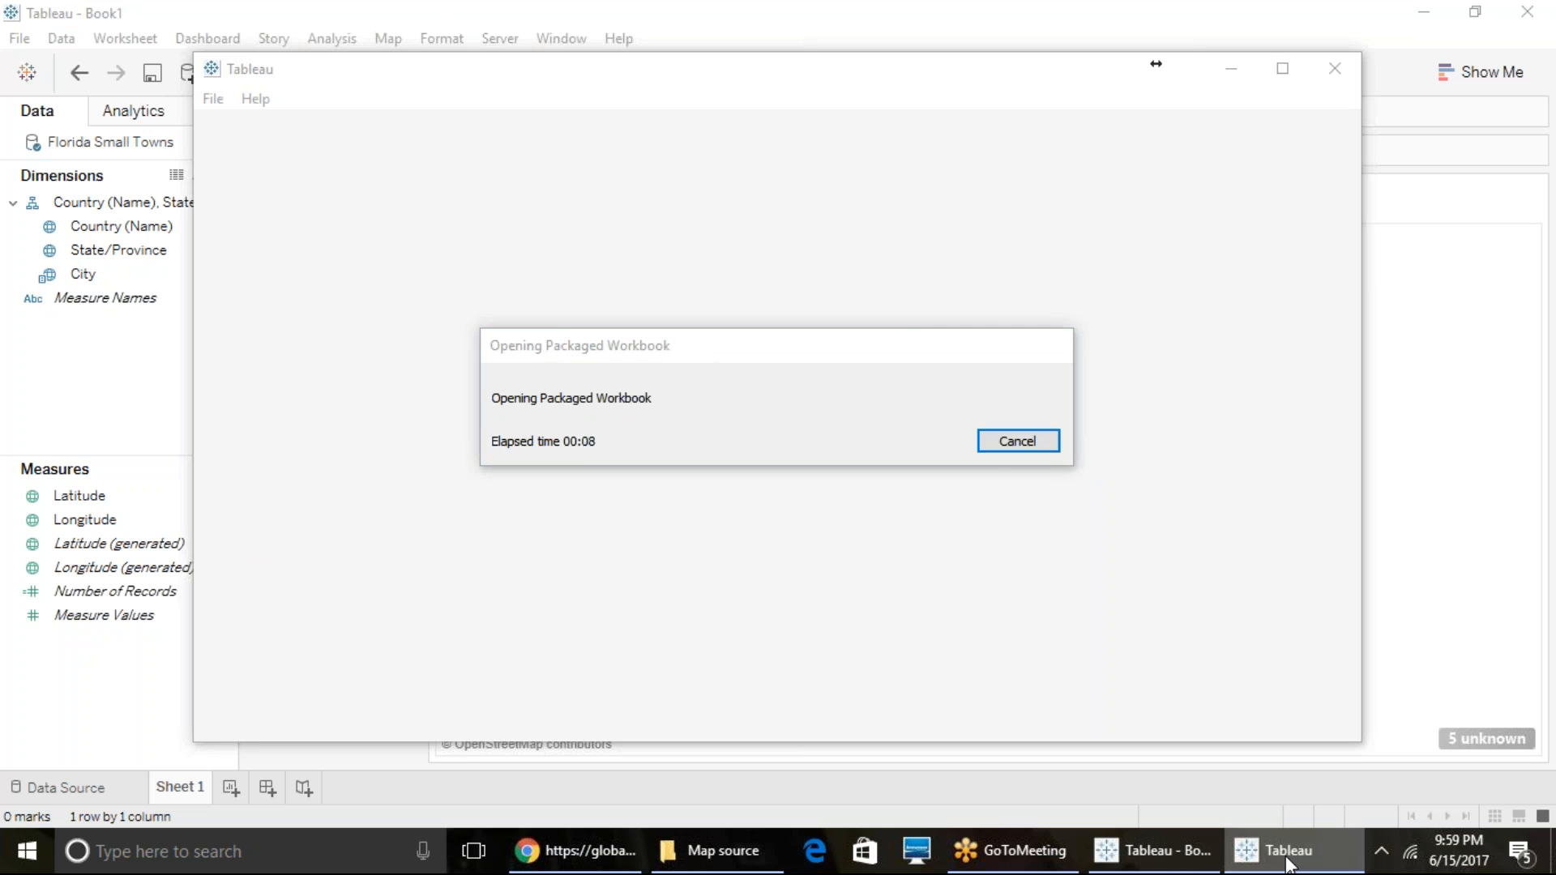
pyautogui.click(1134, 849)
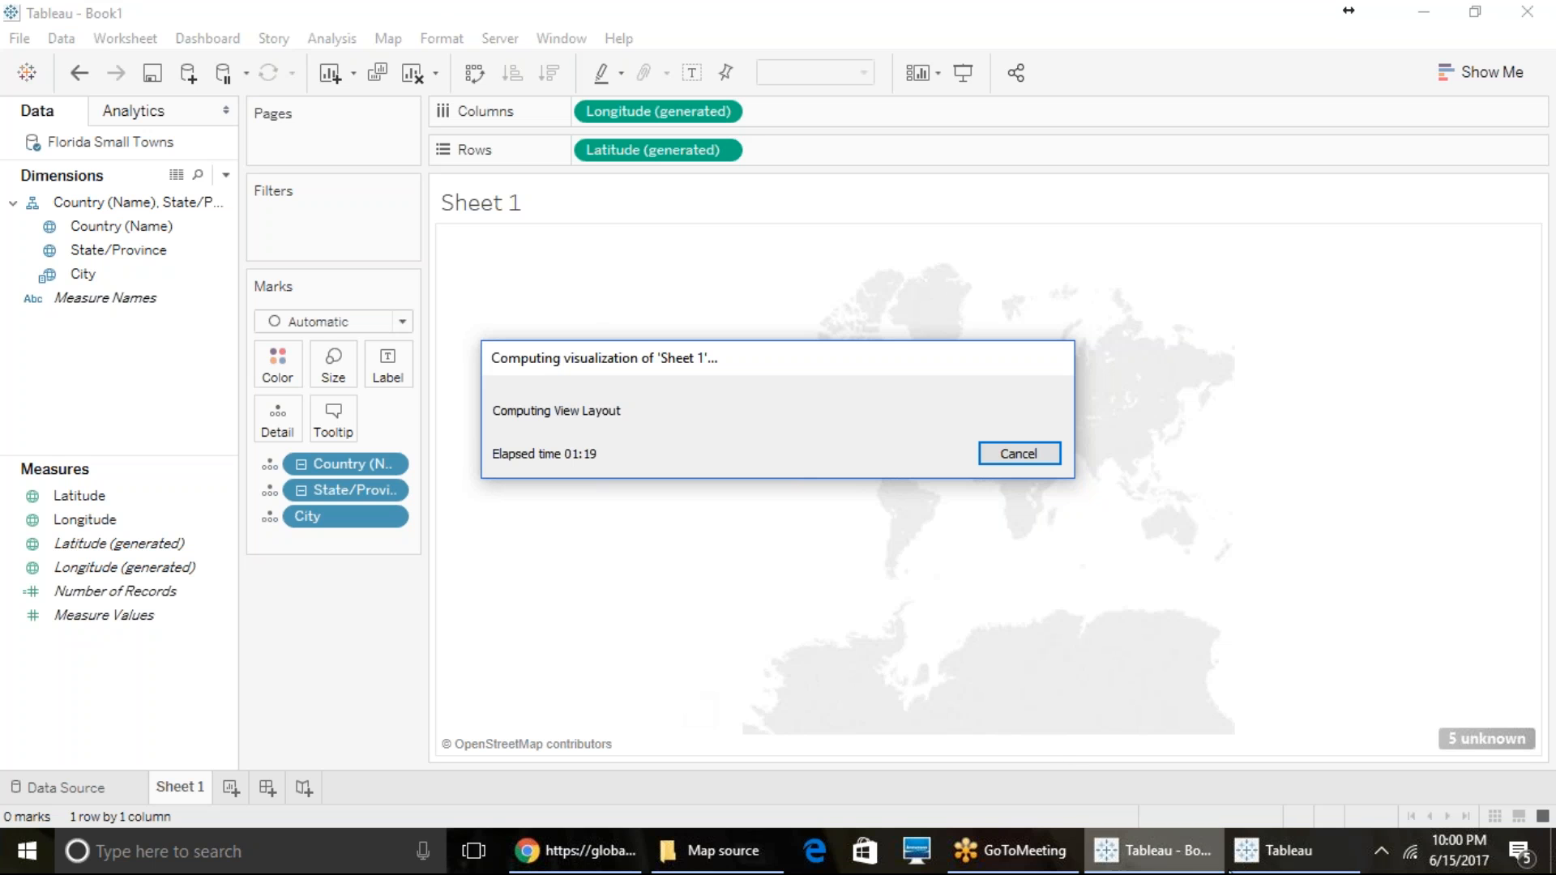
# - Accept the version upgrade for the custom_geocoding workbook, maximize its window and open its Custom Geocoding sheet
pyautogui.click(1248, 864)
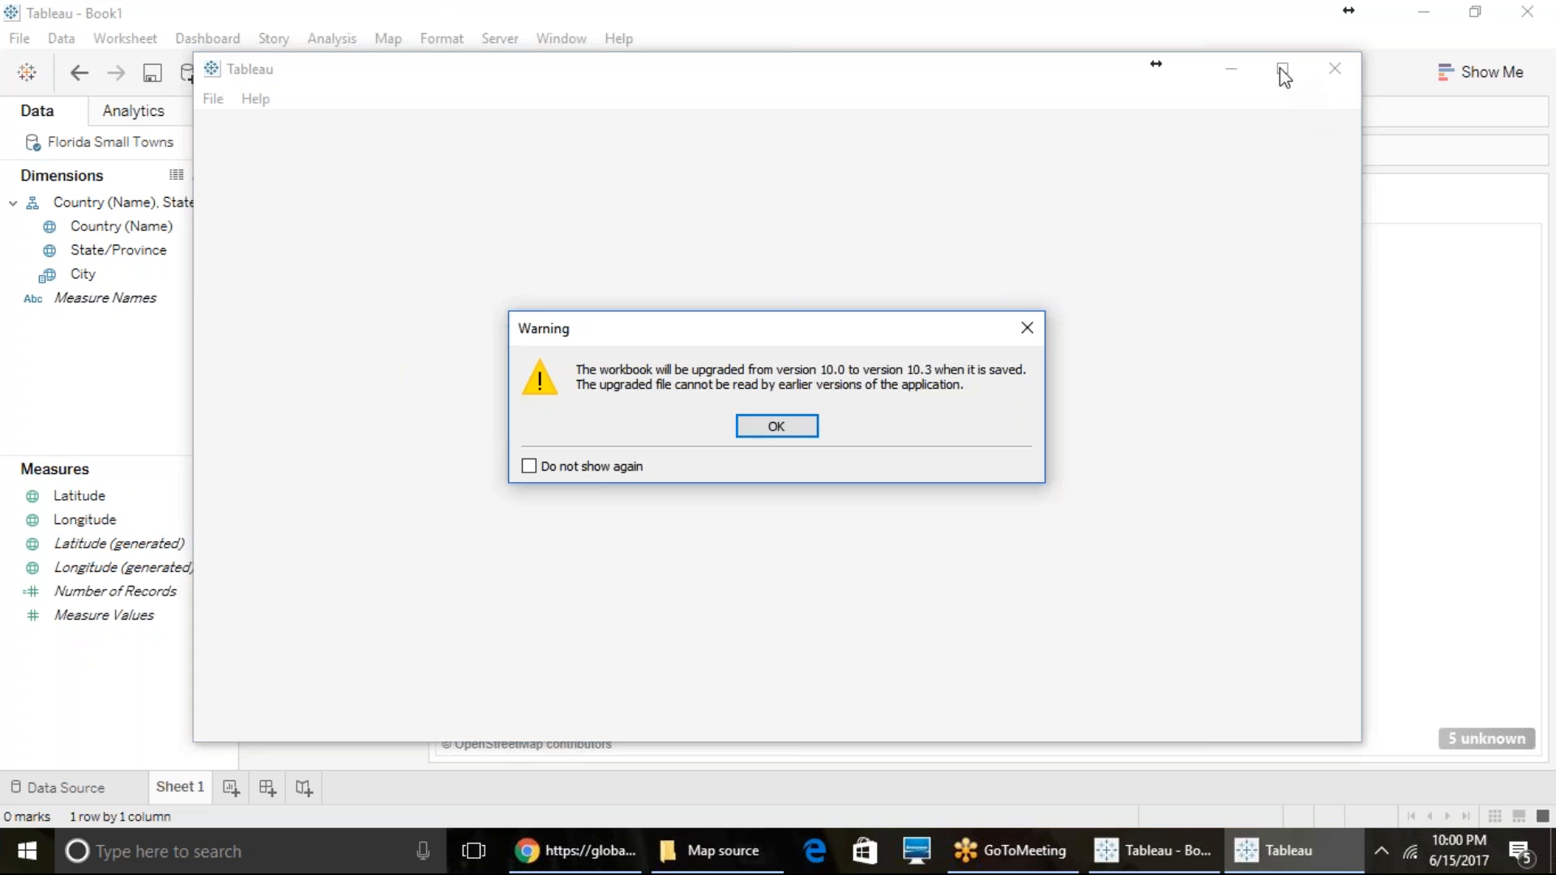
pyautogui.click(746, 425)
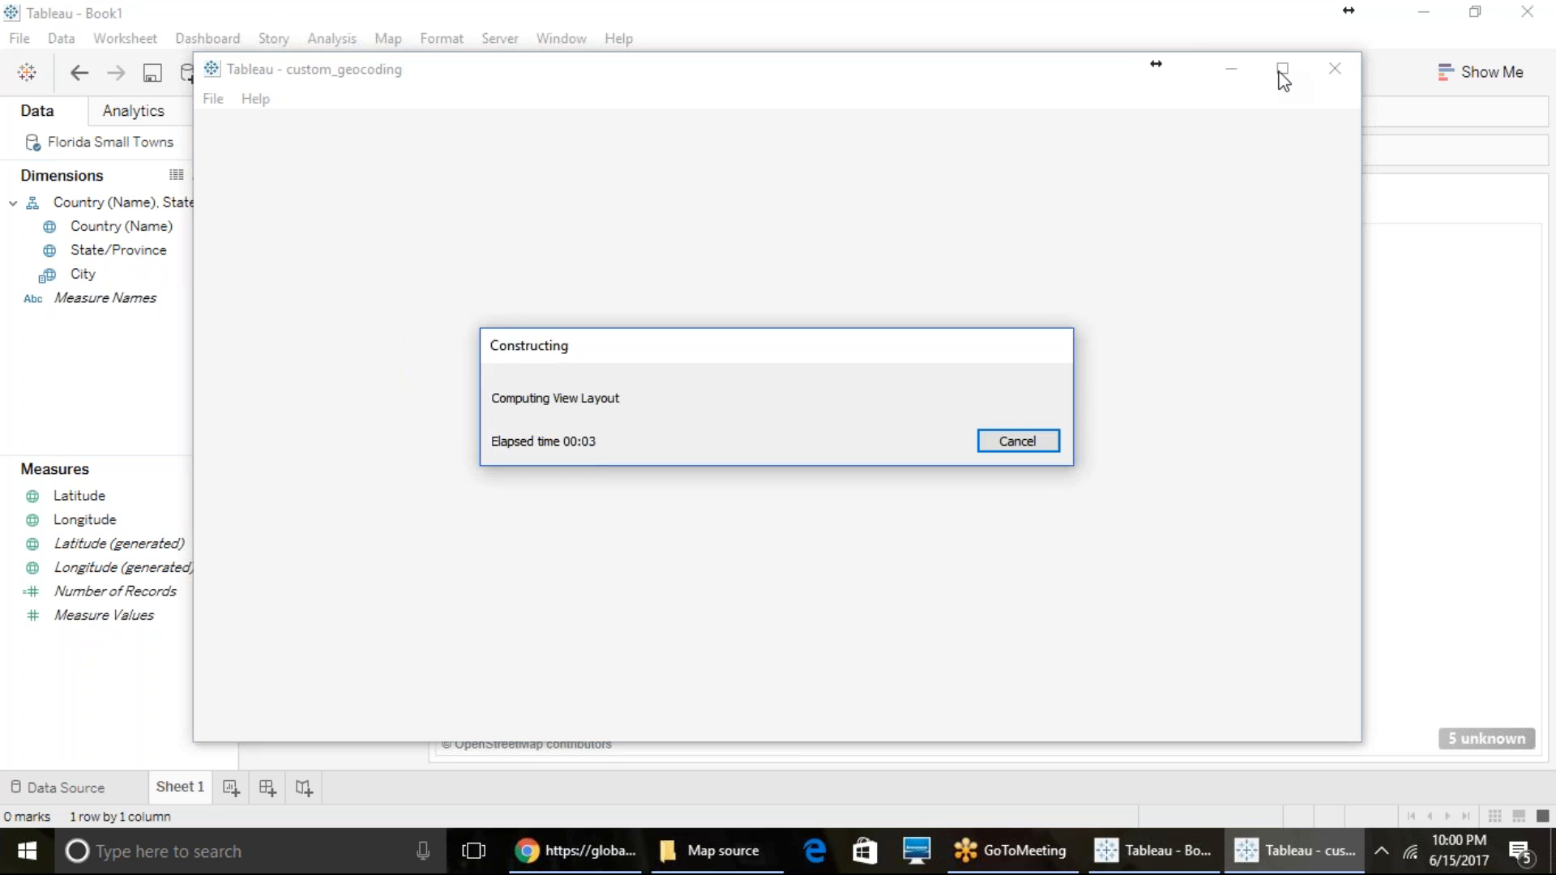
pyautogui.click(1434, 504)
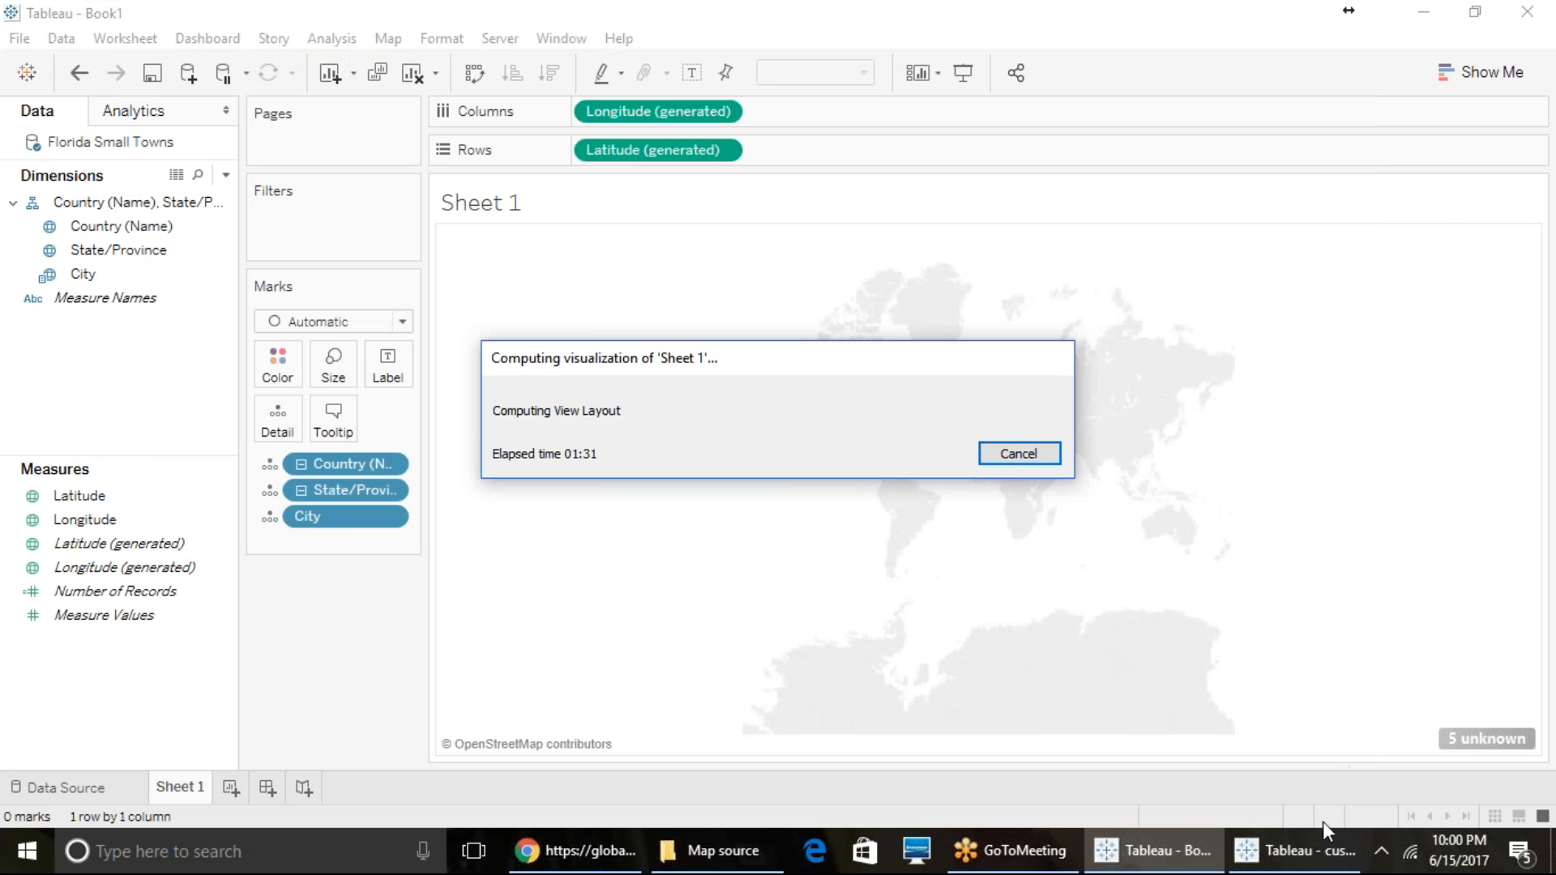
pyautogui.click(1317, 856)
pyautogui.click(1319, 860)
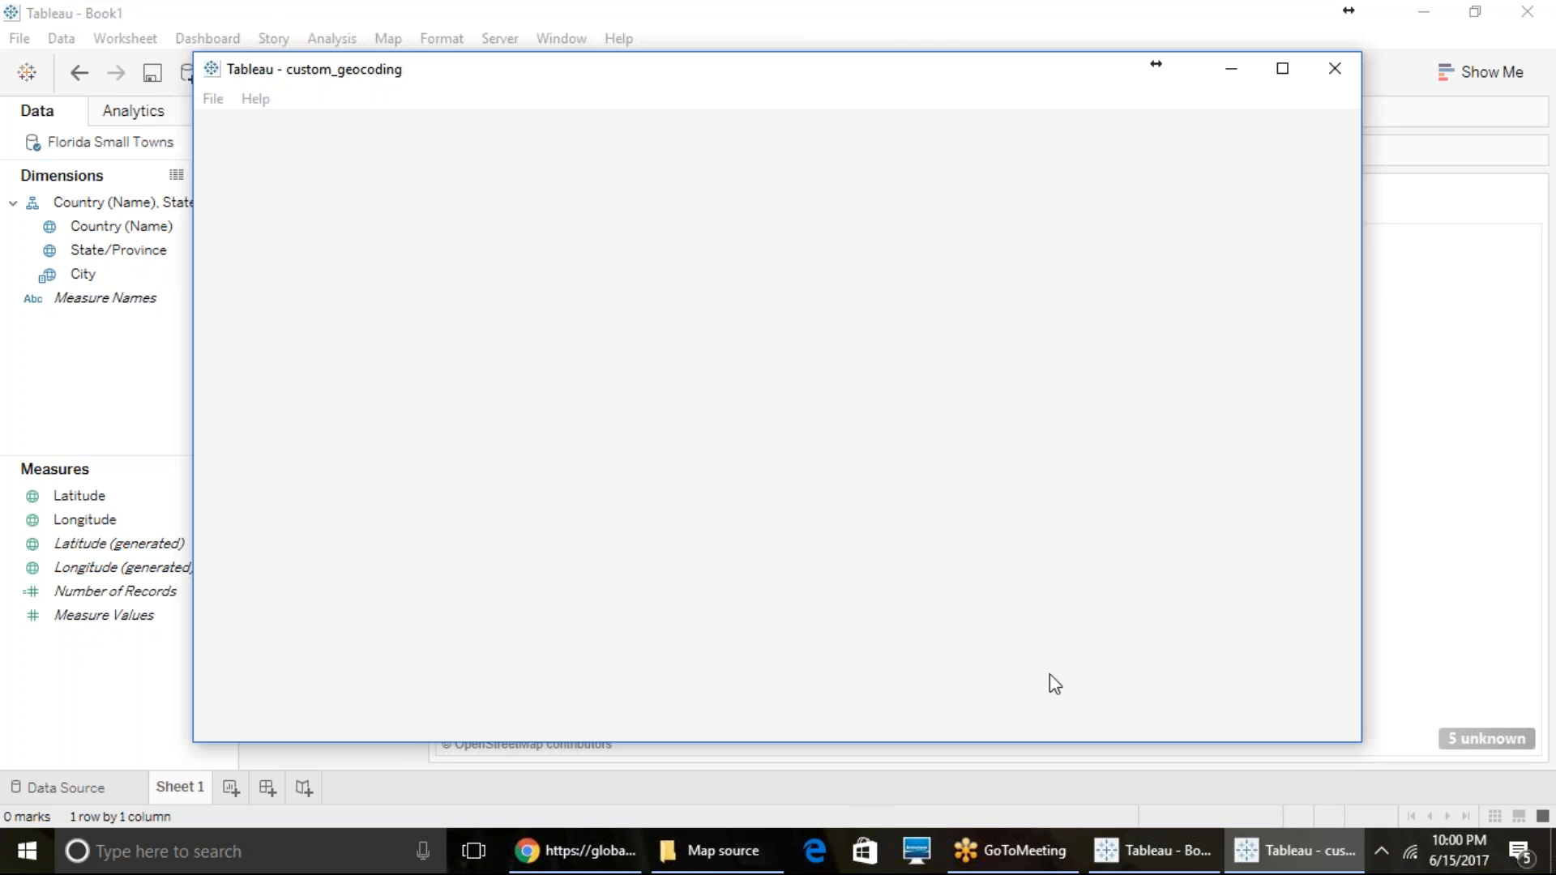
pyautogui.click(1283, 71)
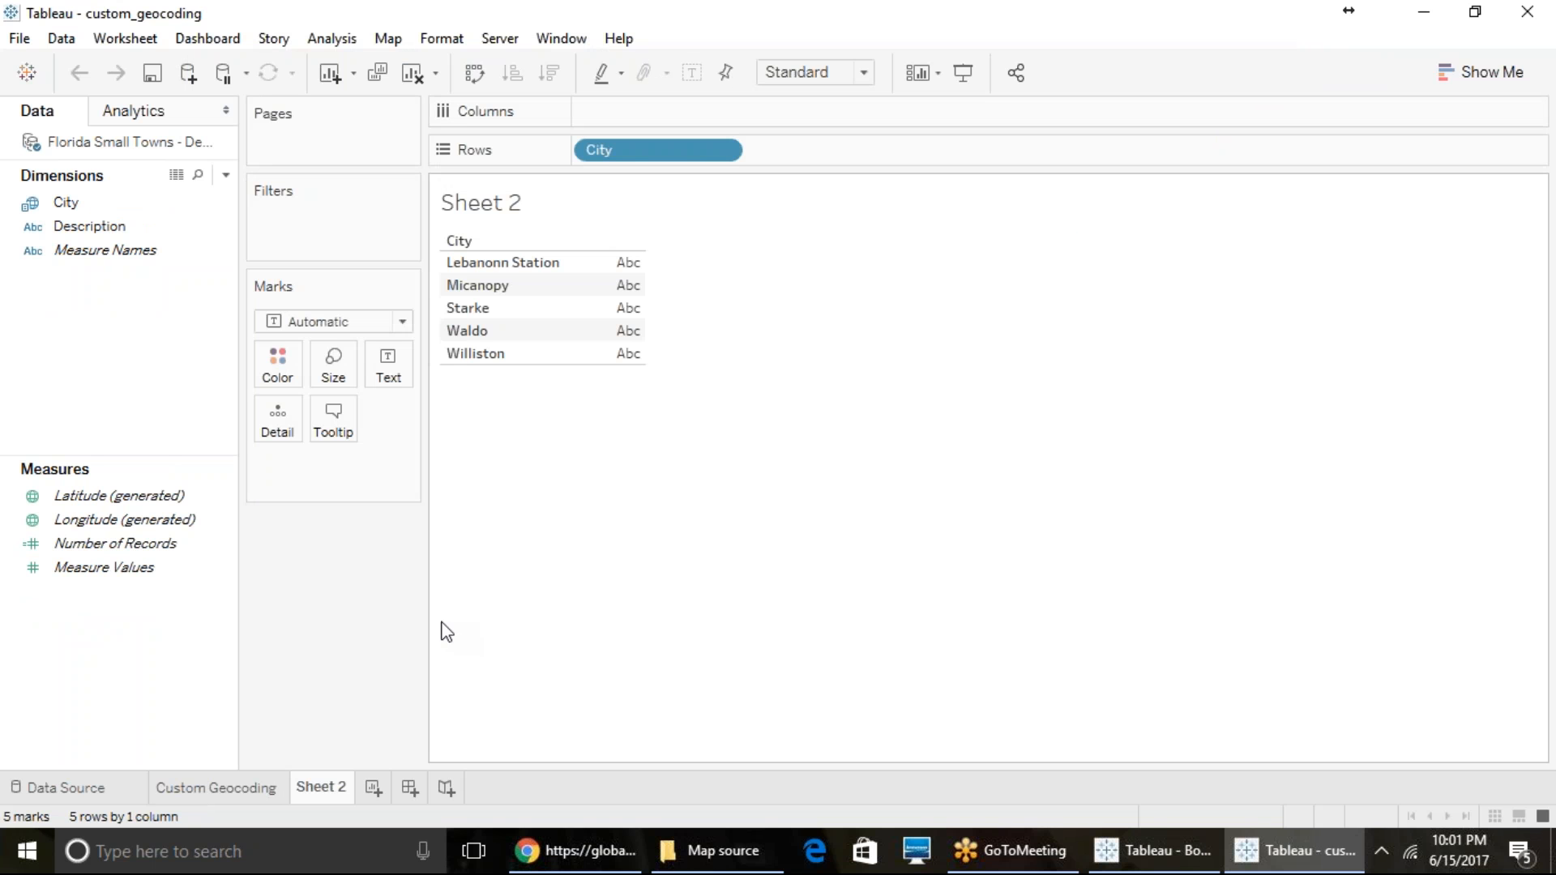
pyautogui.click(277, 787)
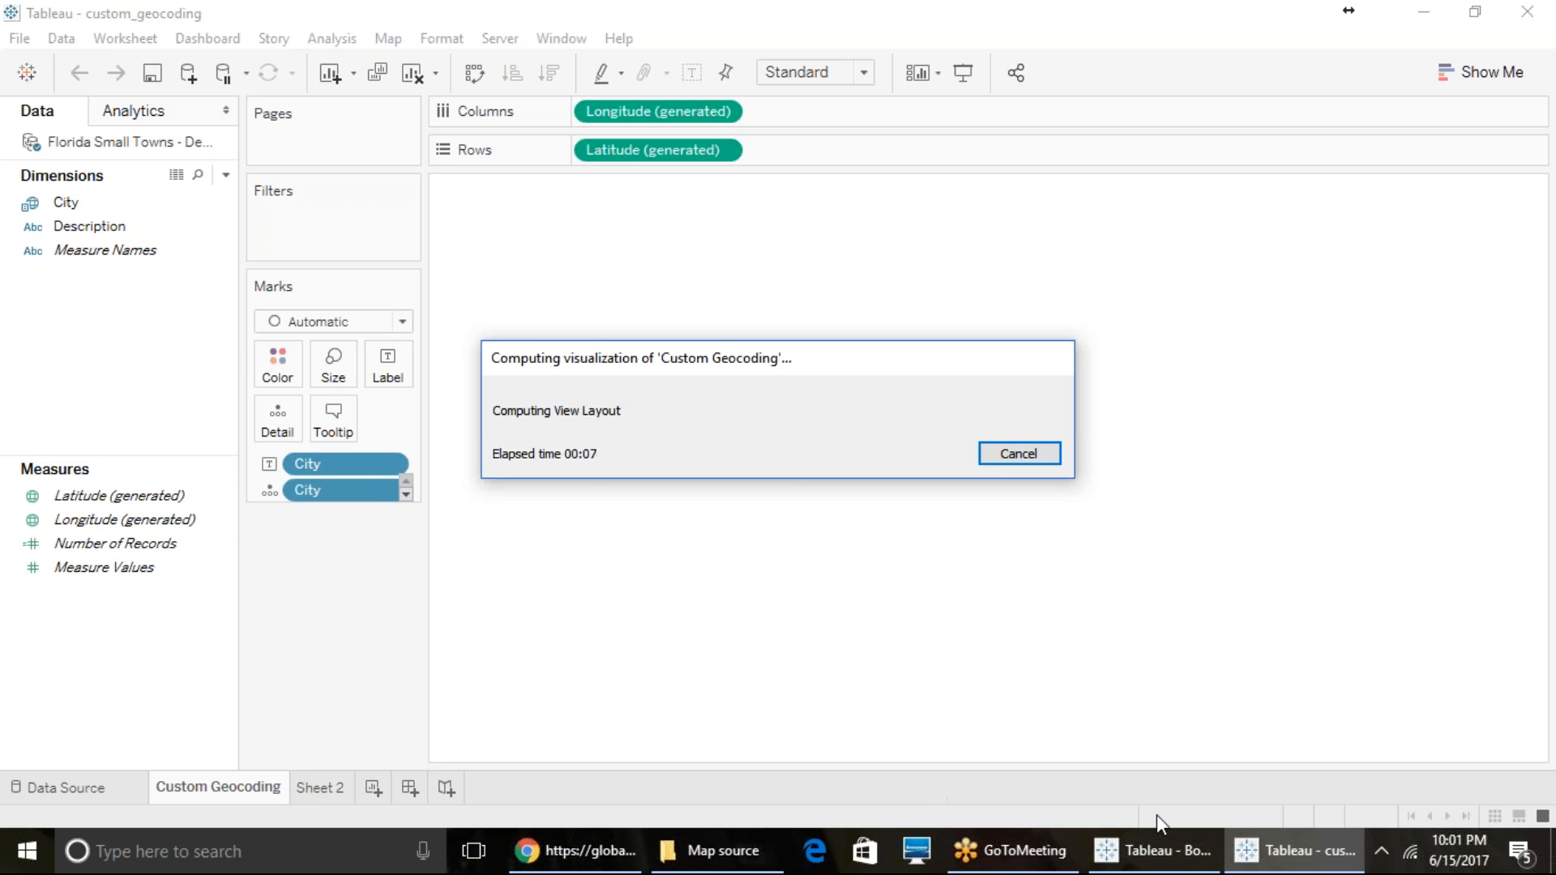
# - Return to the Book1 workbook and examine the small-town marks on the Florida map
pyautogui.click(1143, 849)
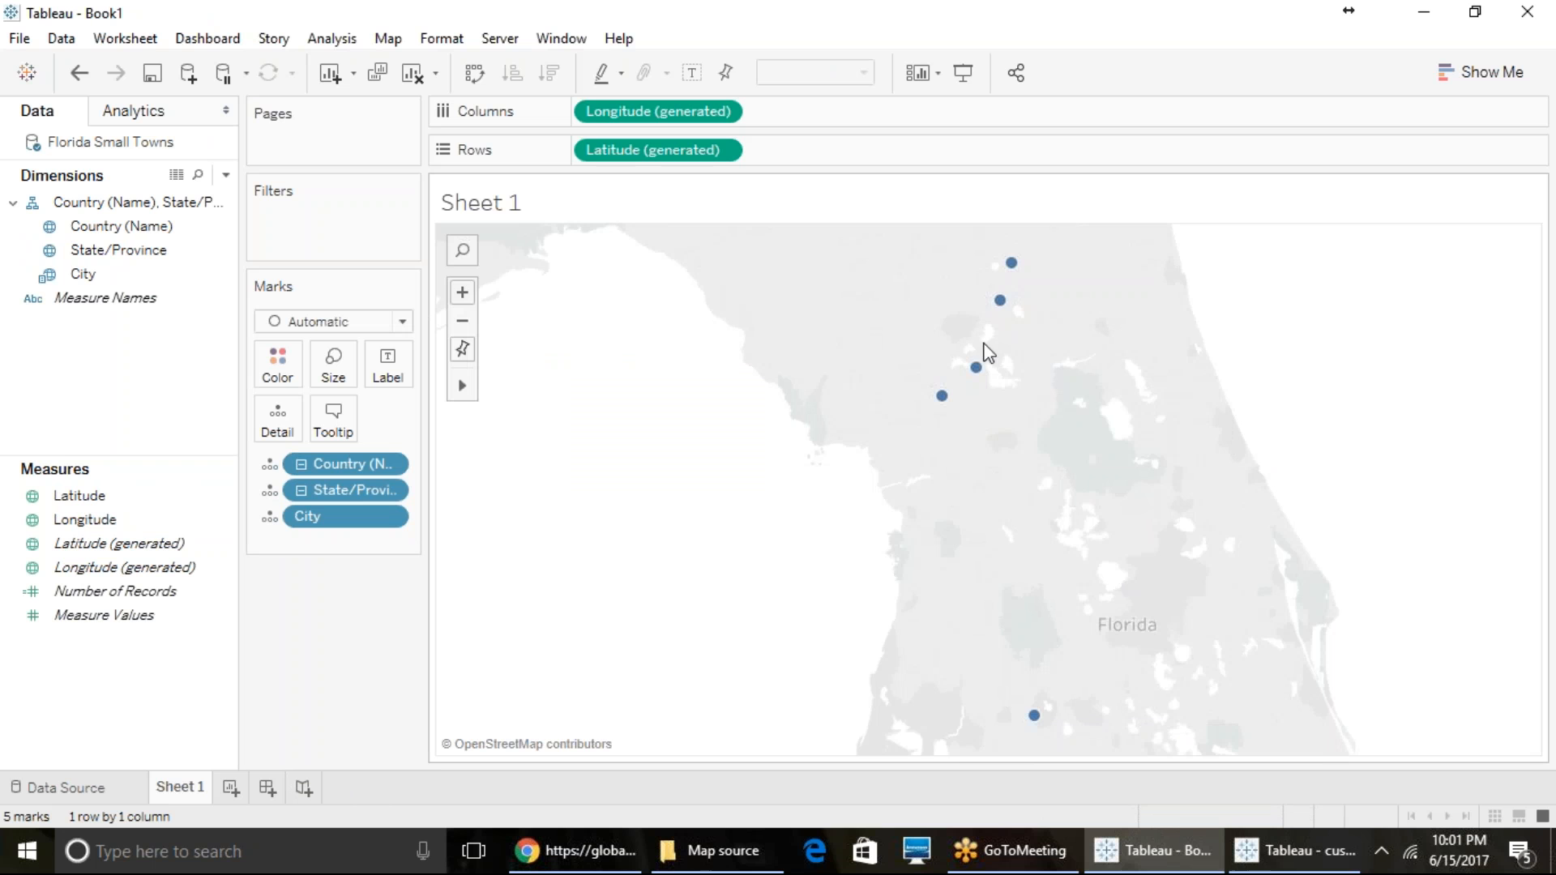
pyautogui.moveTo(1013, 267)
pyautogui.moveTo(953, 403)
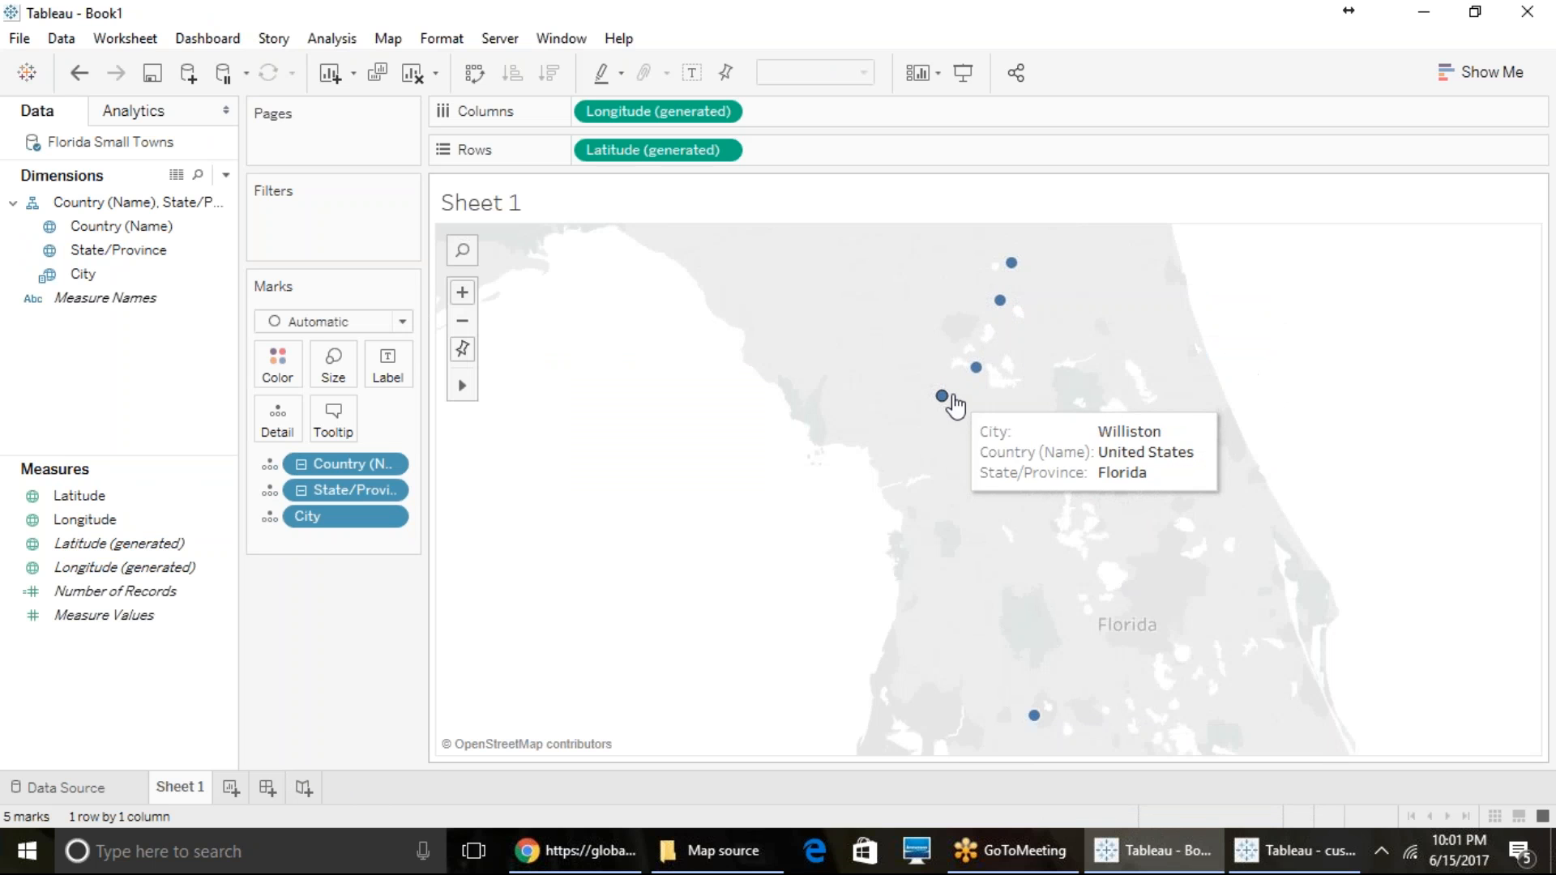
# - Check the command for removing custom geocoding, and label the town marks on the map with the City field
pyautogui.click(398, 40)
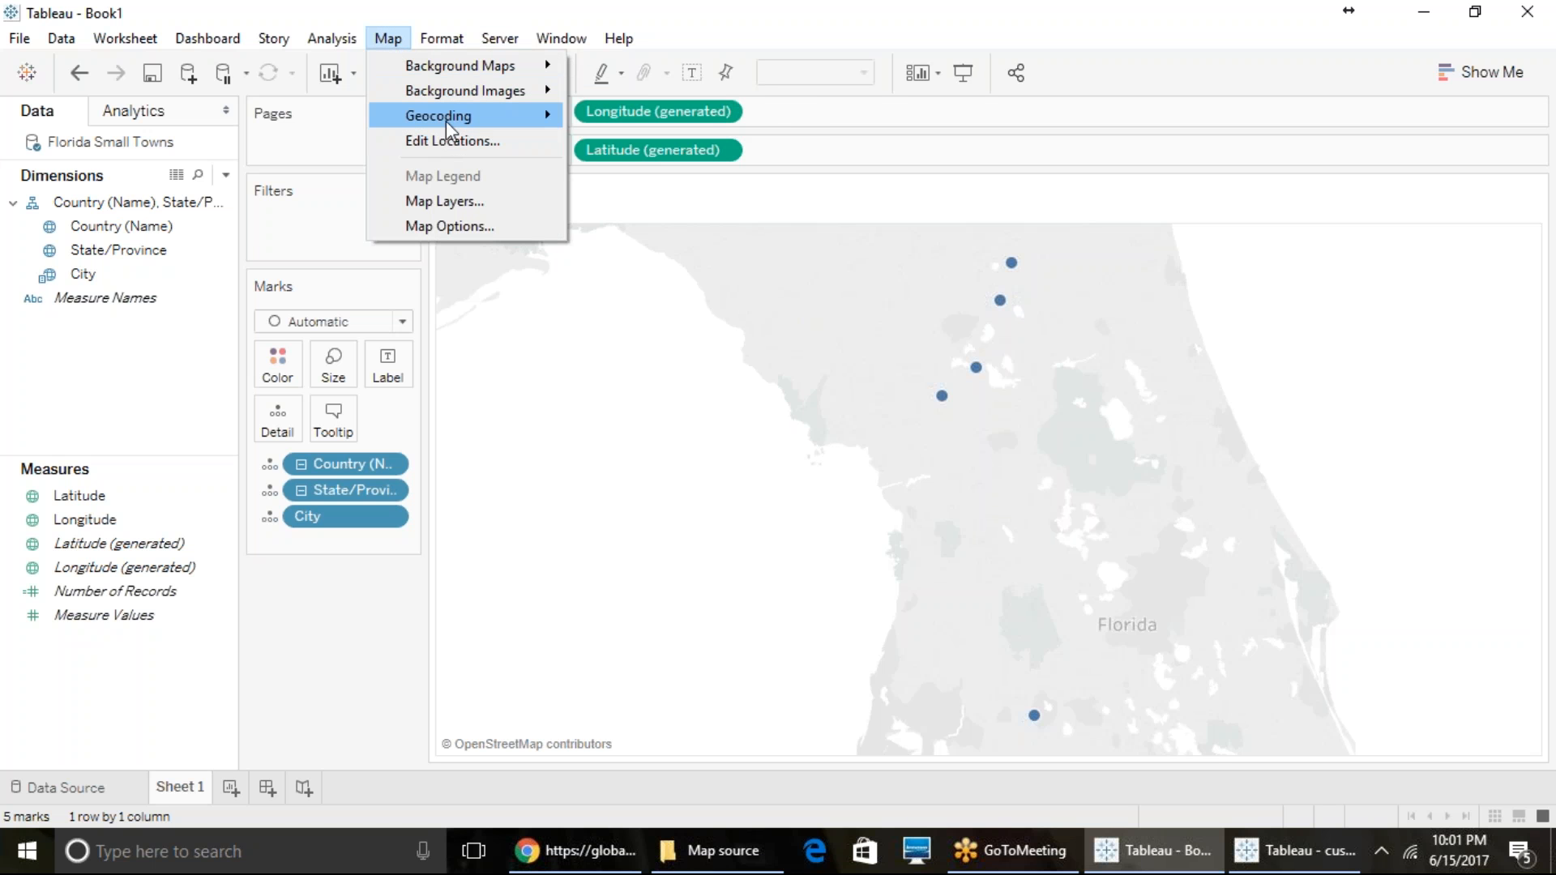
pyautogui.moveTo(519, 117)
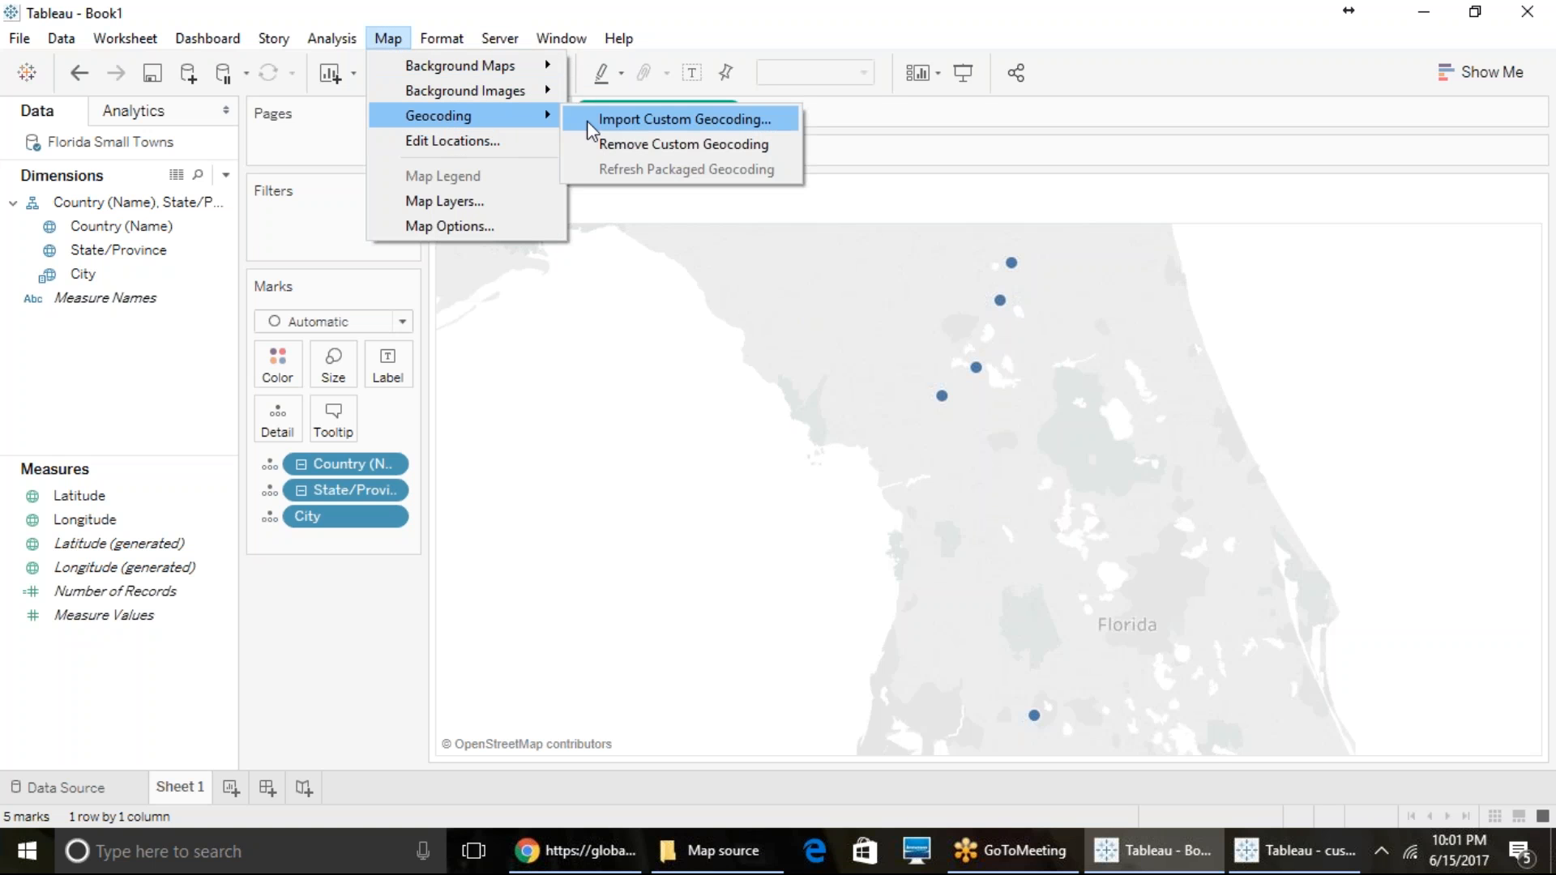
pyautogui.click(642, 148)
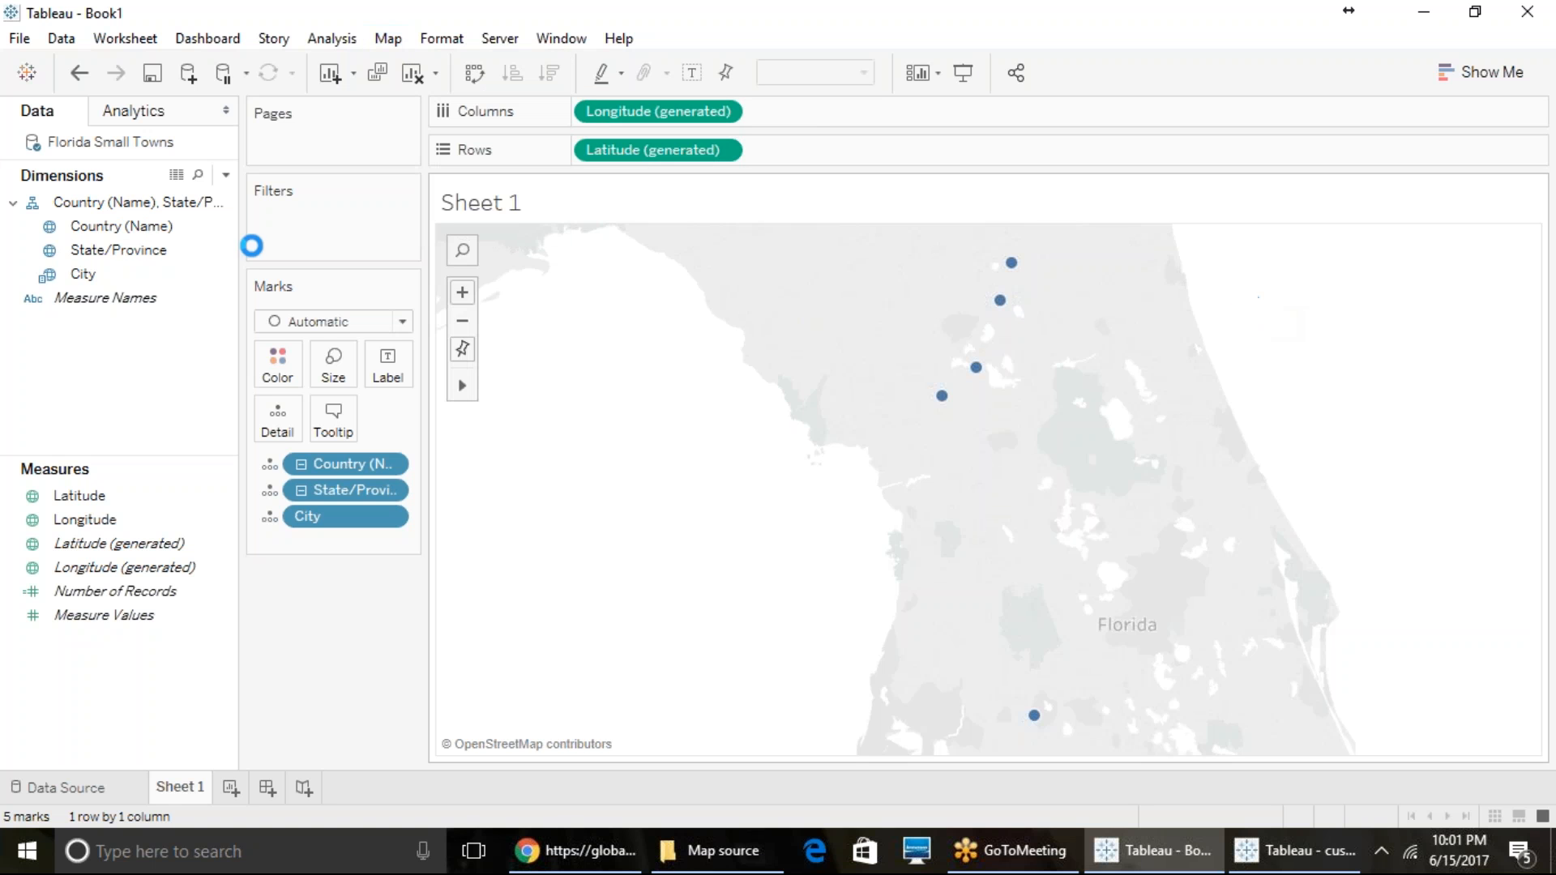
pyautogui.moveTo(125, 279); pyautogui.dragTo(404, 381)
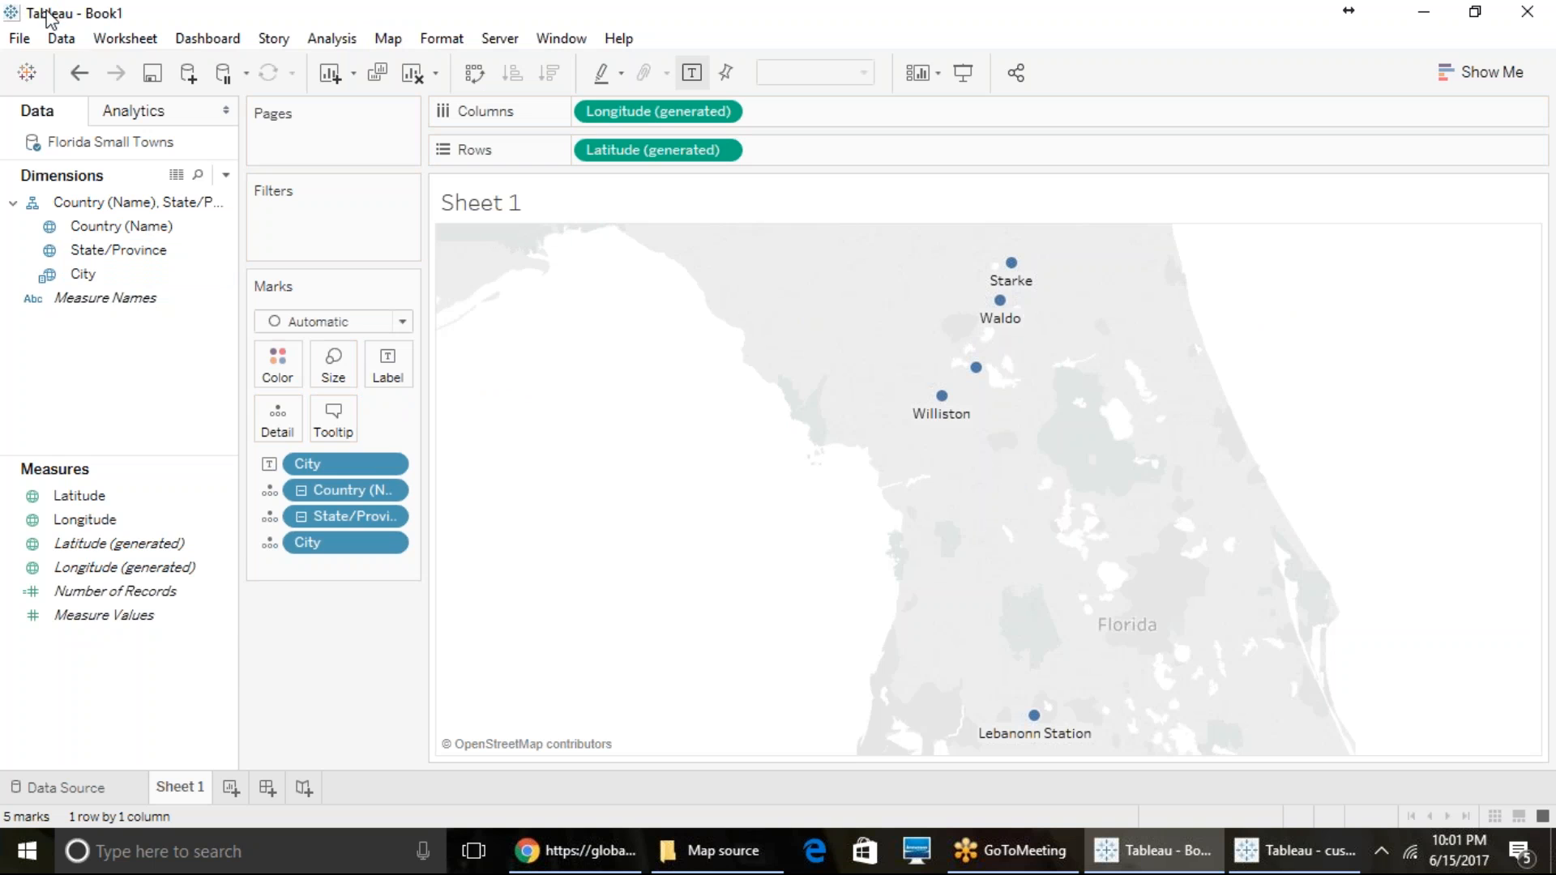
# - Start saving the Book1 workbook to a file and browse to the Training Workbooks folder inside BigData Tableau Training
pyautogui.click(20, 38)
pyautogui.click(99, 176)
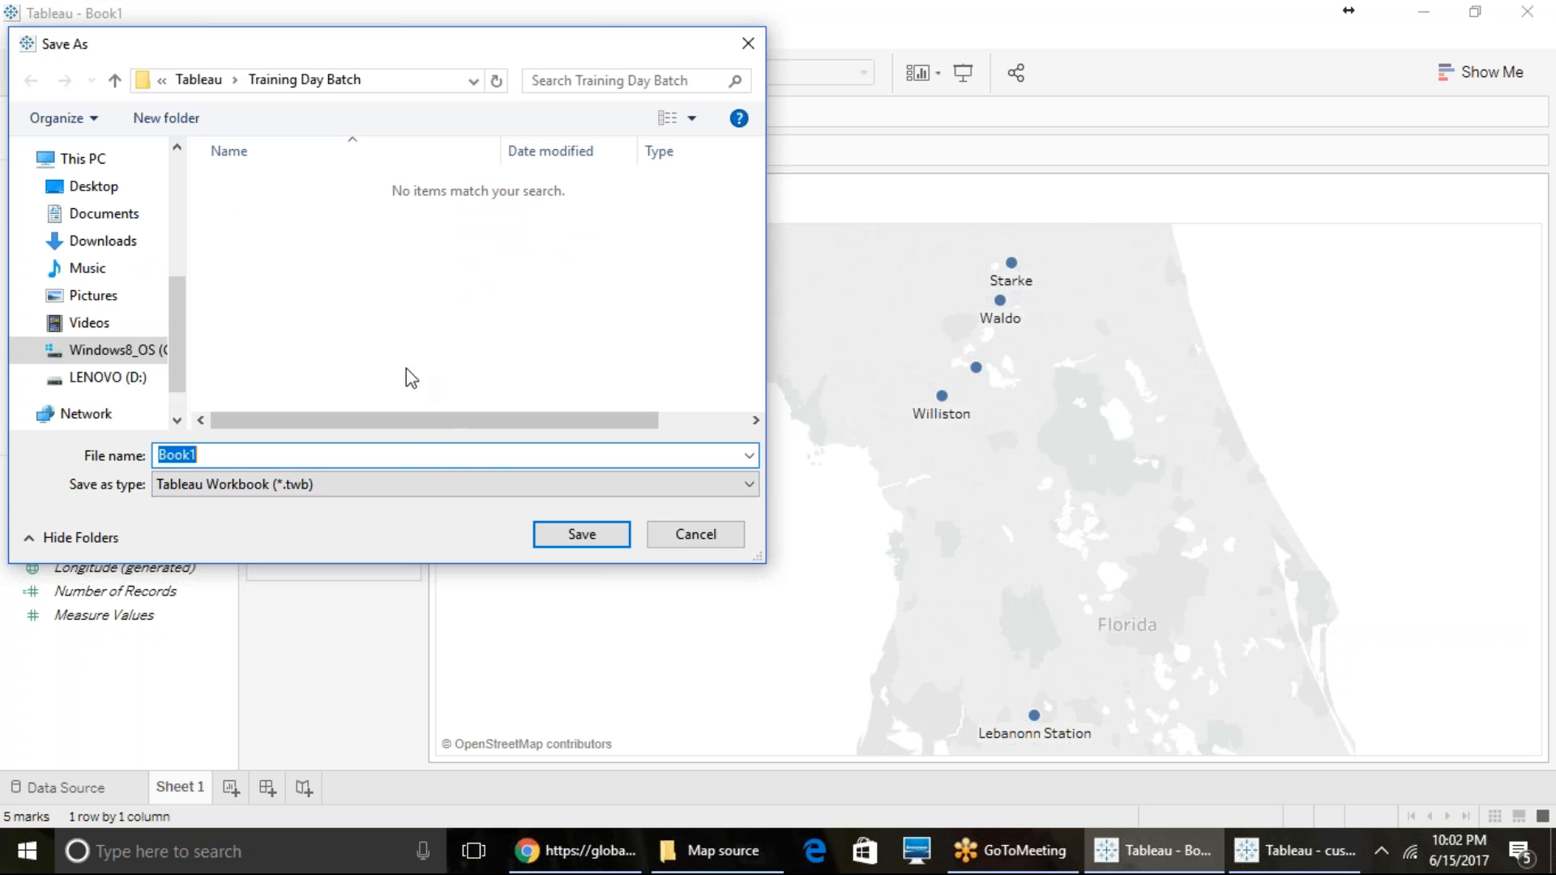
pyautogui.click(209, 81)
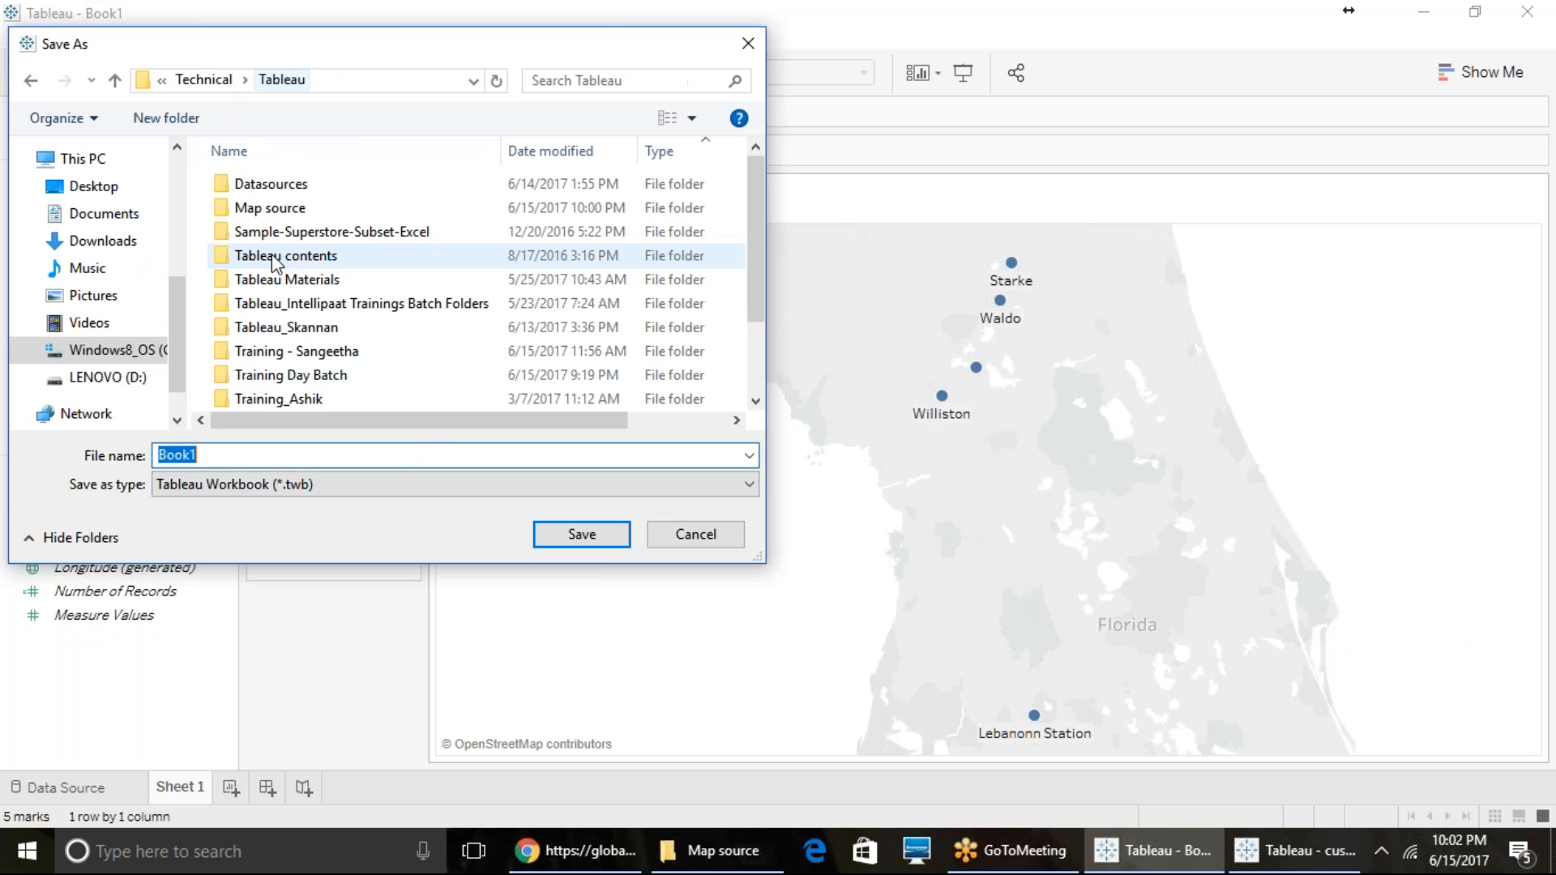
pyautogui.doubleClick(308, 304)
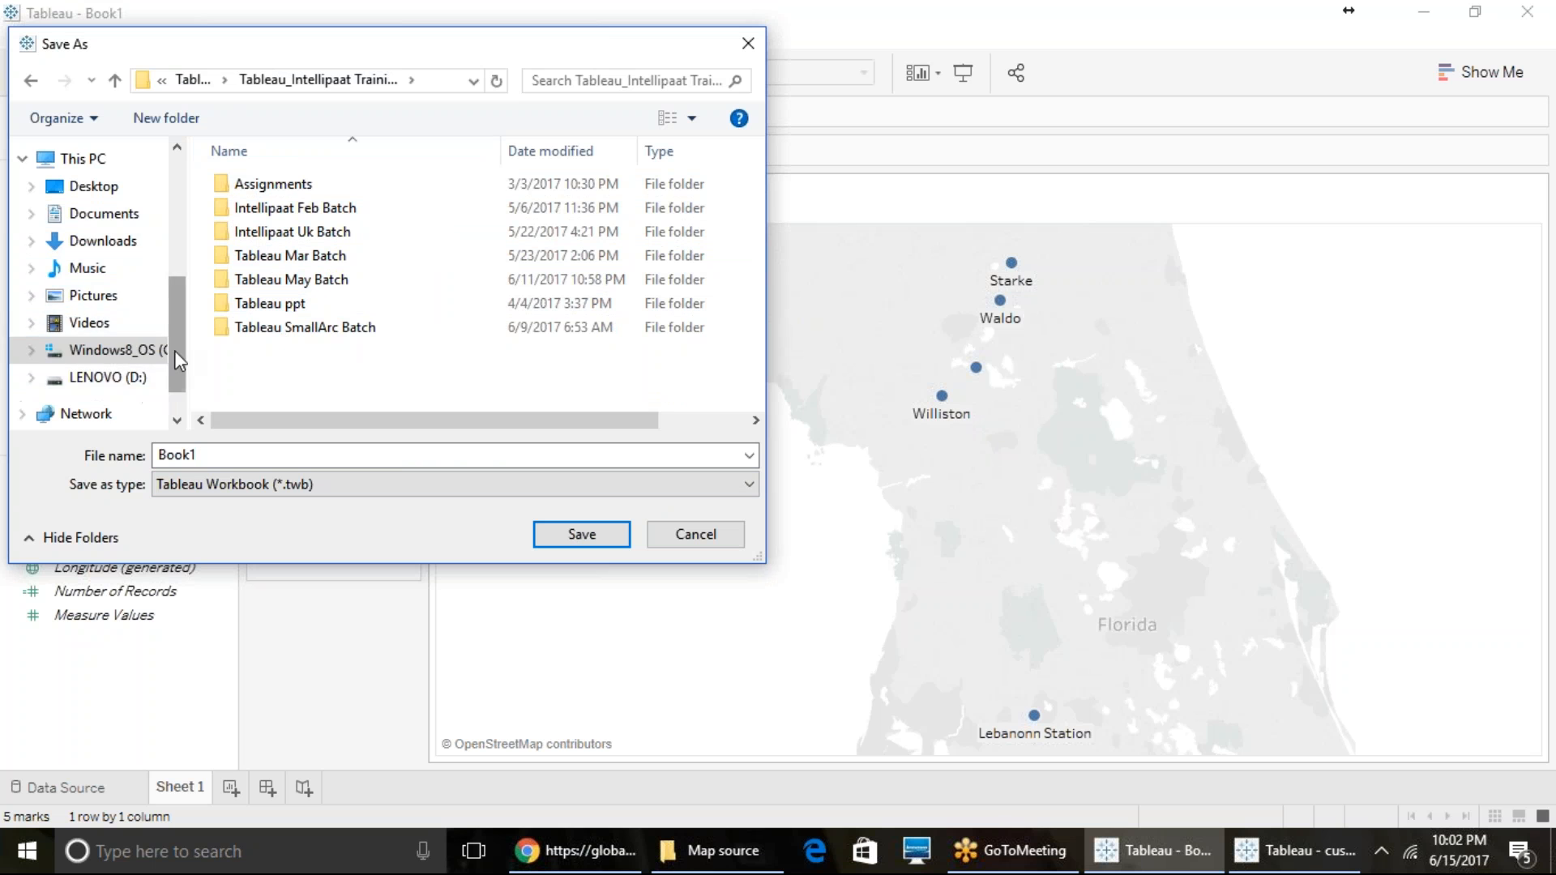
pyautogui.moveTo(178, 359); pyautogui.dragTo(183, 262)
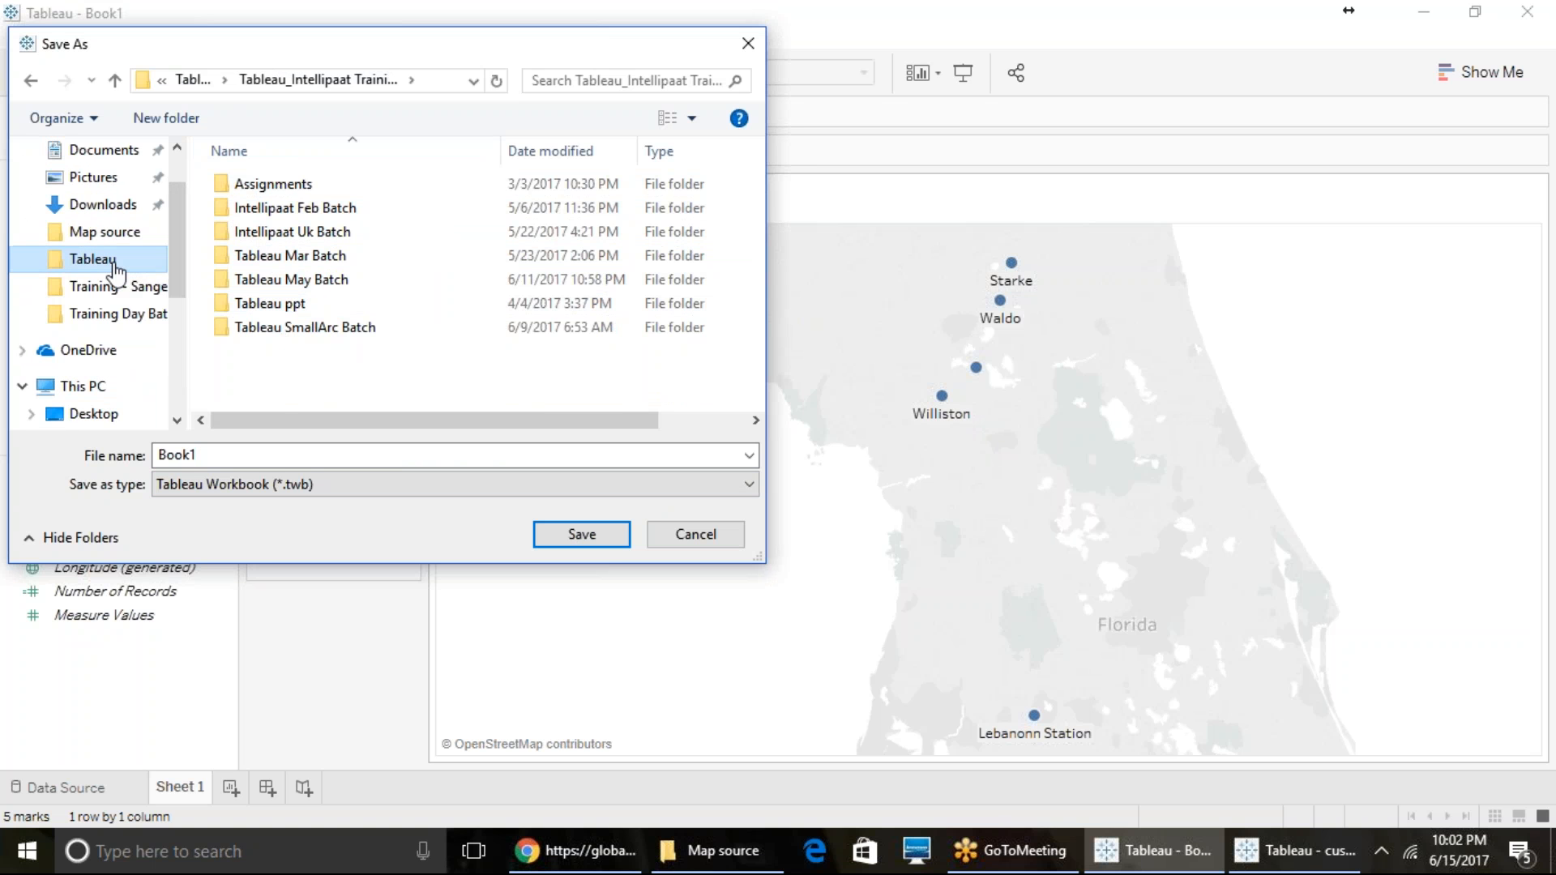
pyautogui.click(114, 267)
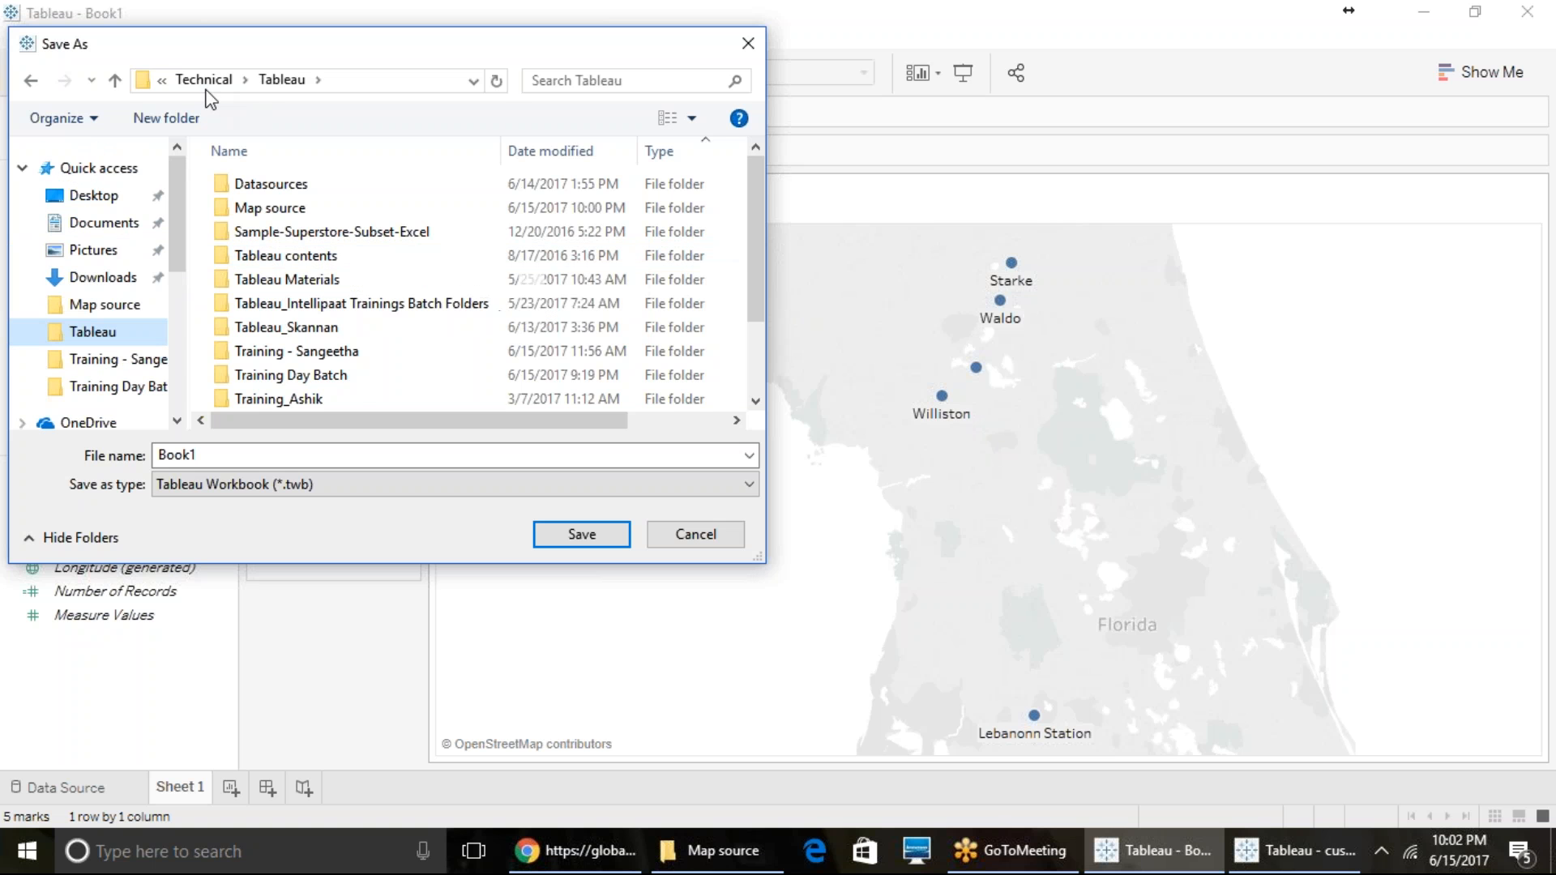
pyautogui.click(205, 84)
pyautogui.doubleClick(271, 209)
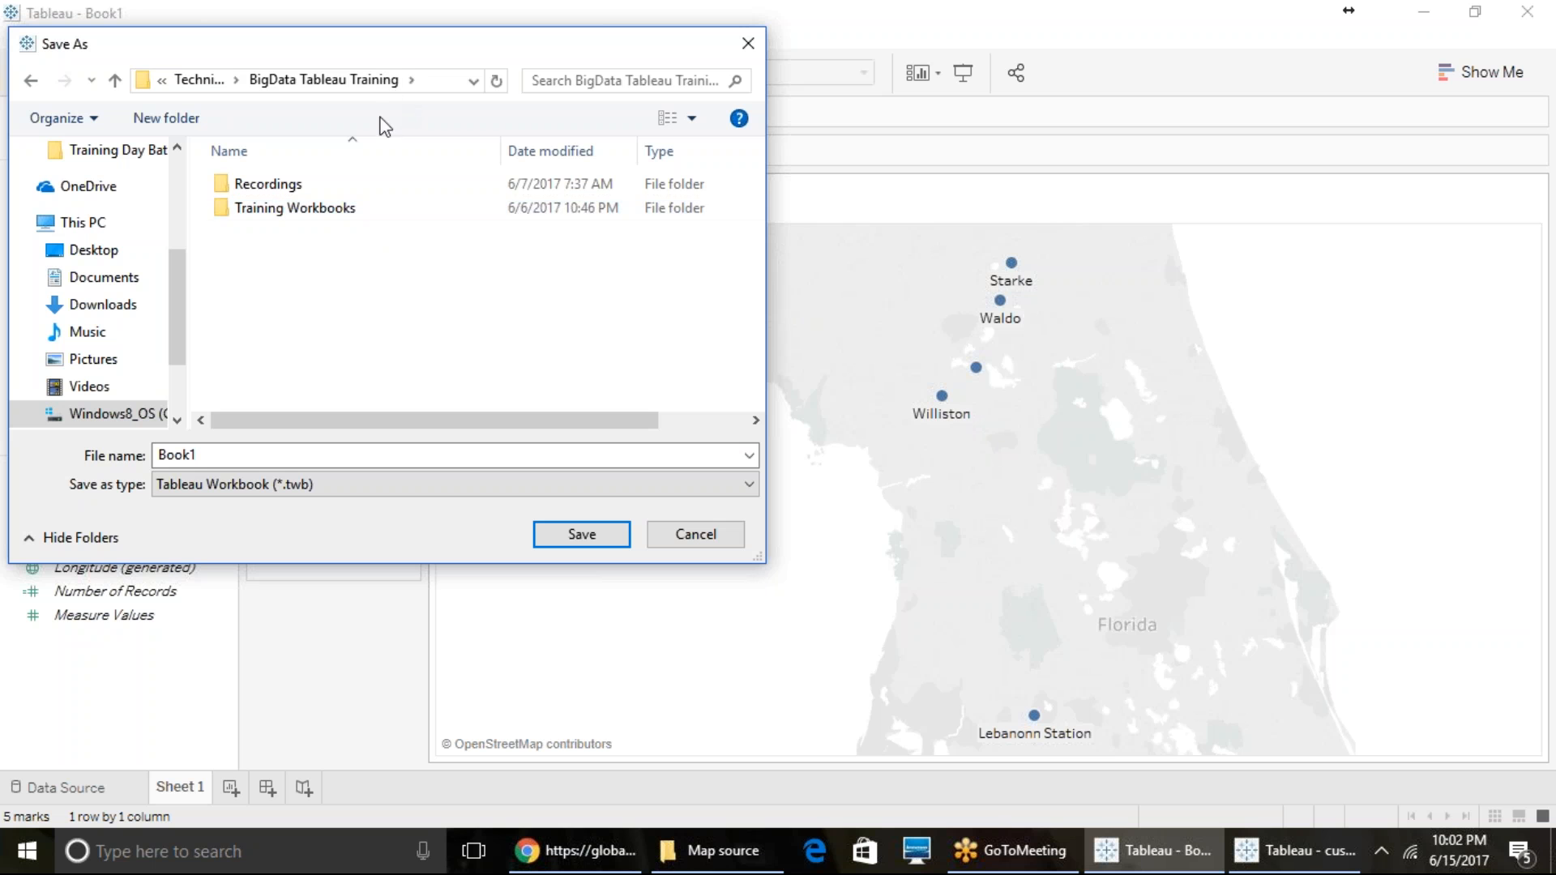
pyautogui.doubleClick(292, 209)
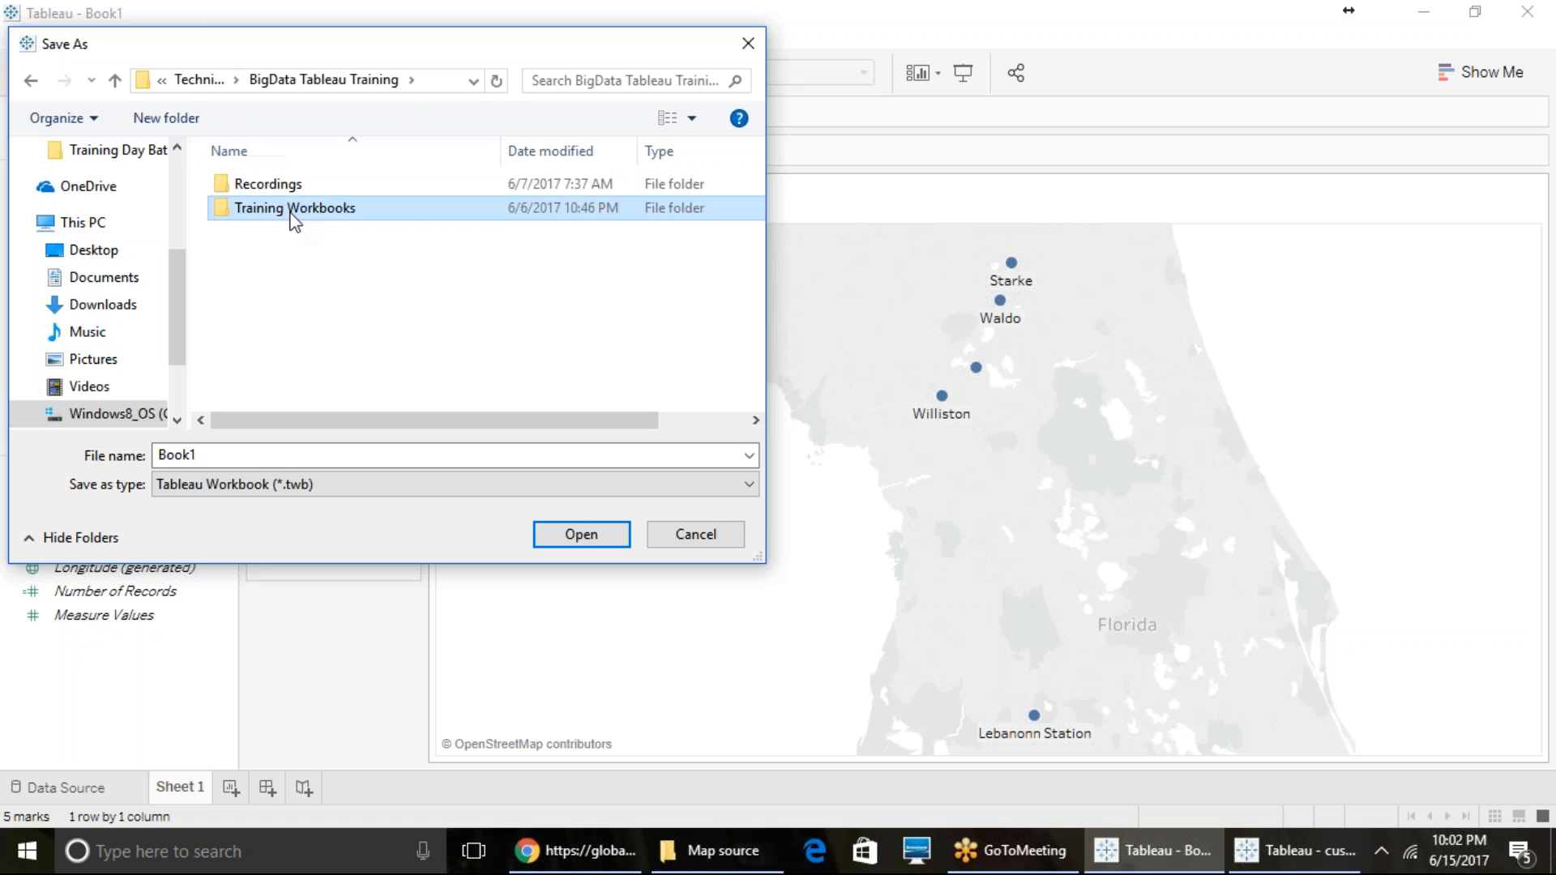
# - Save the workbook as a Tableau Packaged Workbook (*.twbx) named Custom Geocoding
pyautogui.click(212, 496)
pyautogui.click(228, 527)
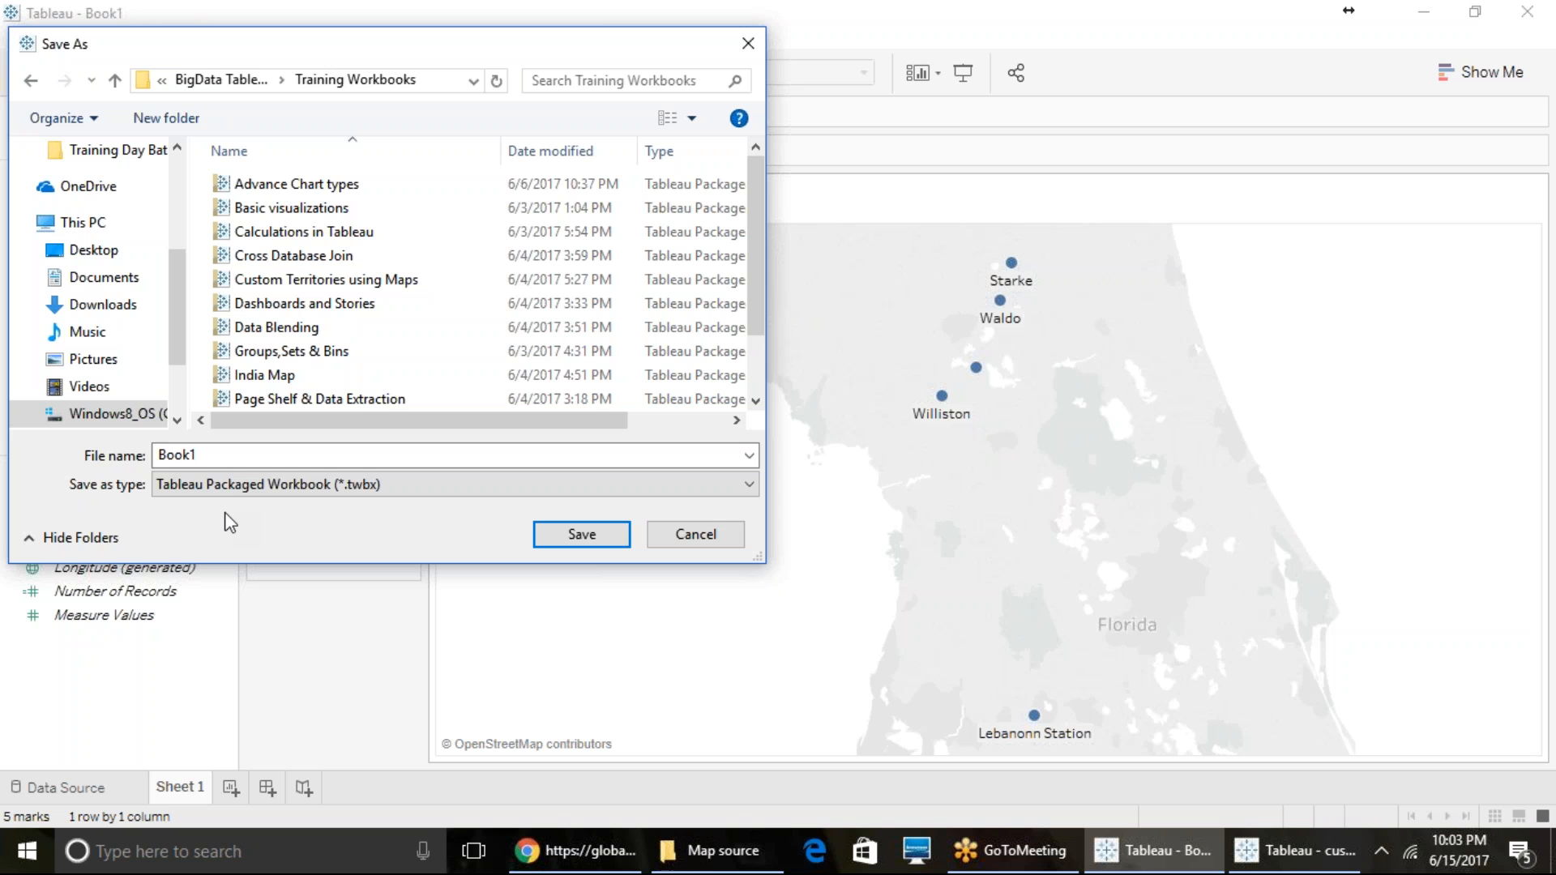
pyautogui.doubleClick(248, 451)
pyautogui.write('Custom')
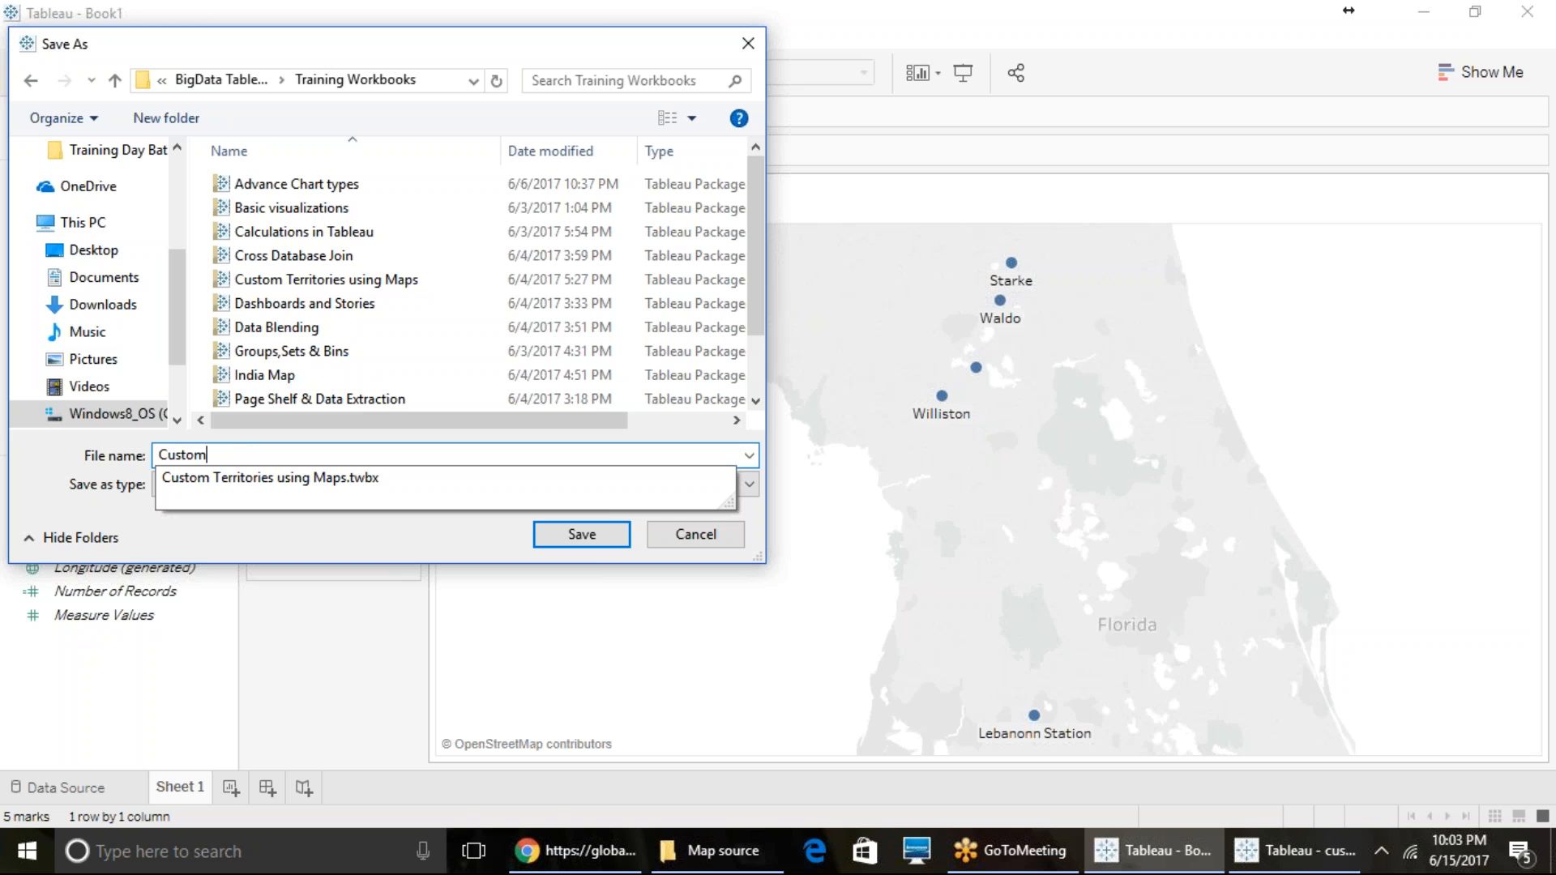
pyautogui.write(' Geocoding')
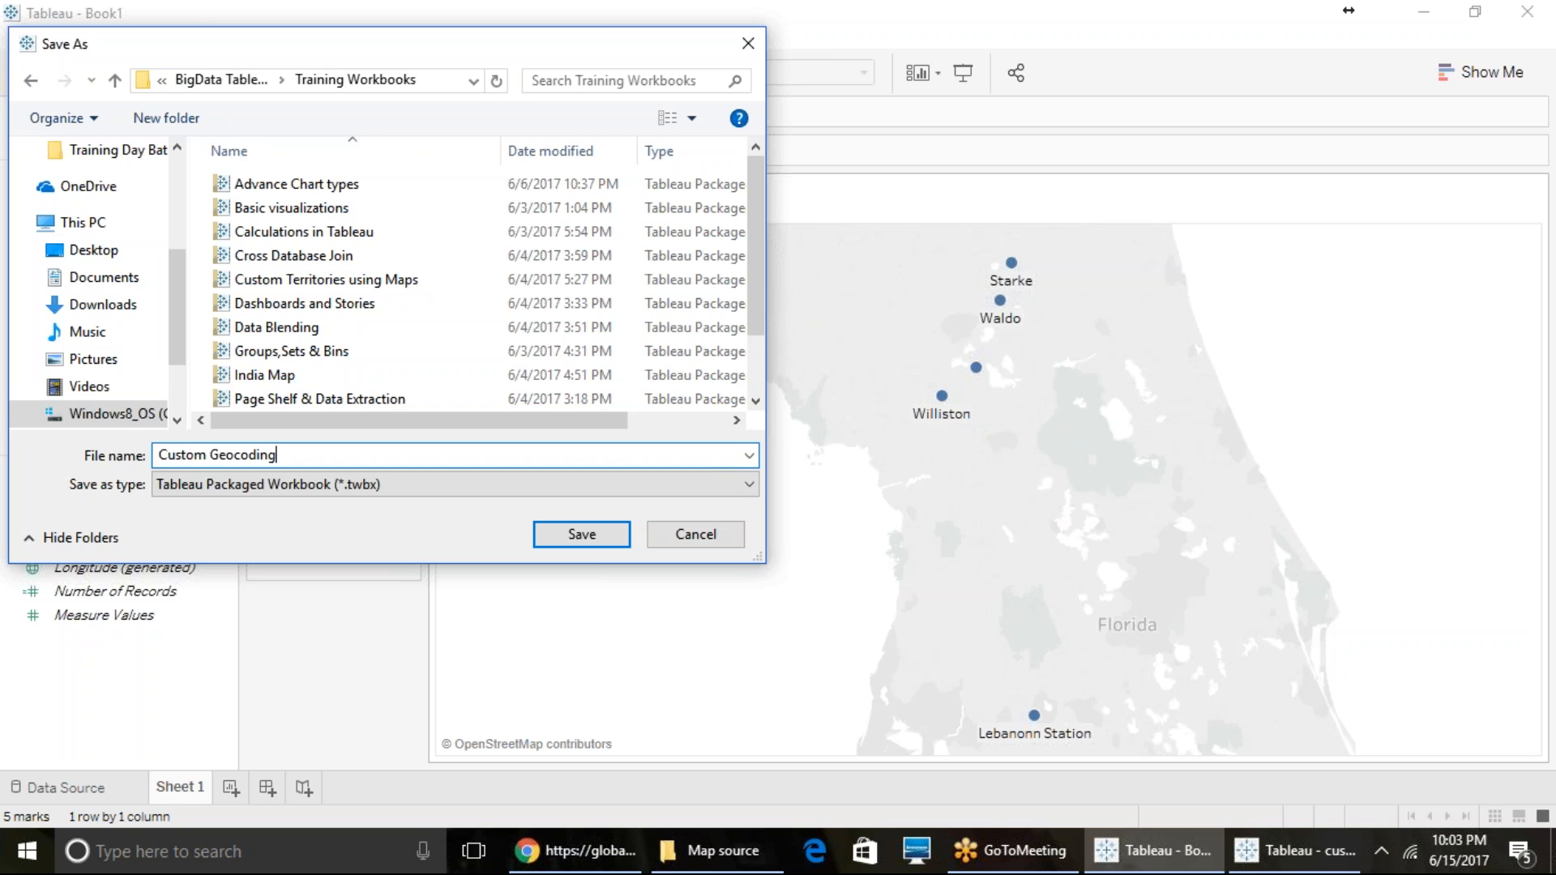
pyautogui.click(547, 534)
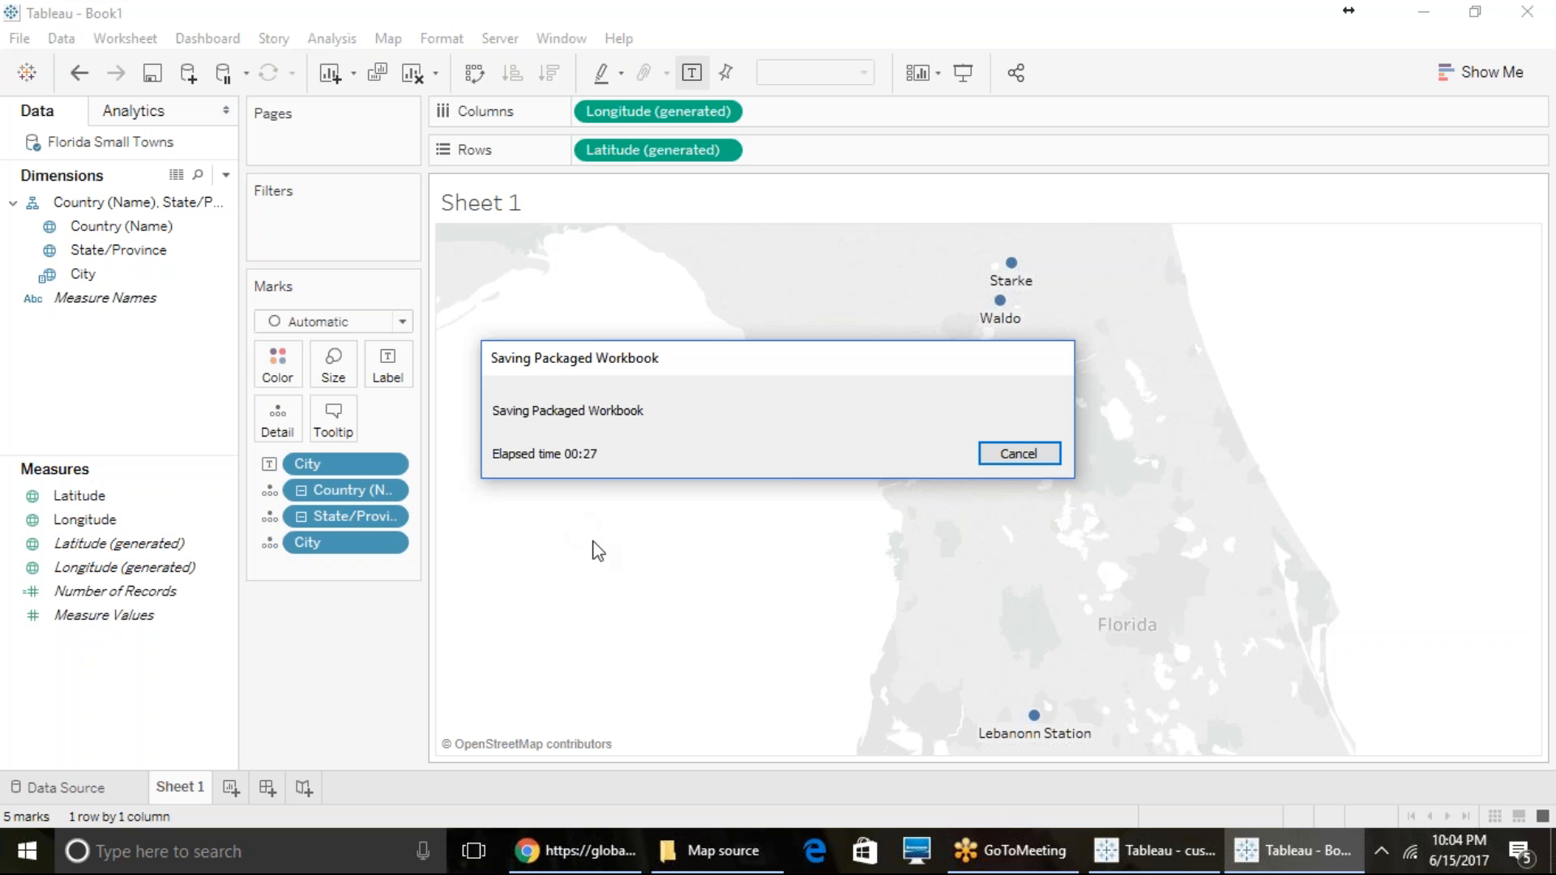
# - Switch to the custom_geocoding workbook and try to locate its data file Florida Small Towns - Descriptions.xlsx in the Map source and Datasources folders
pyautogui.click(1191, 867)
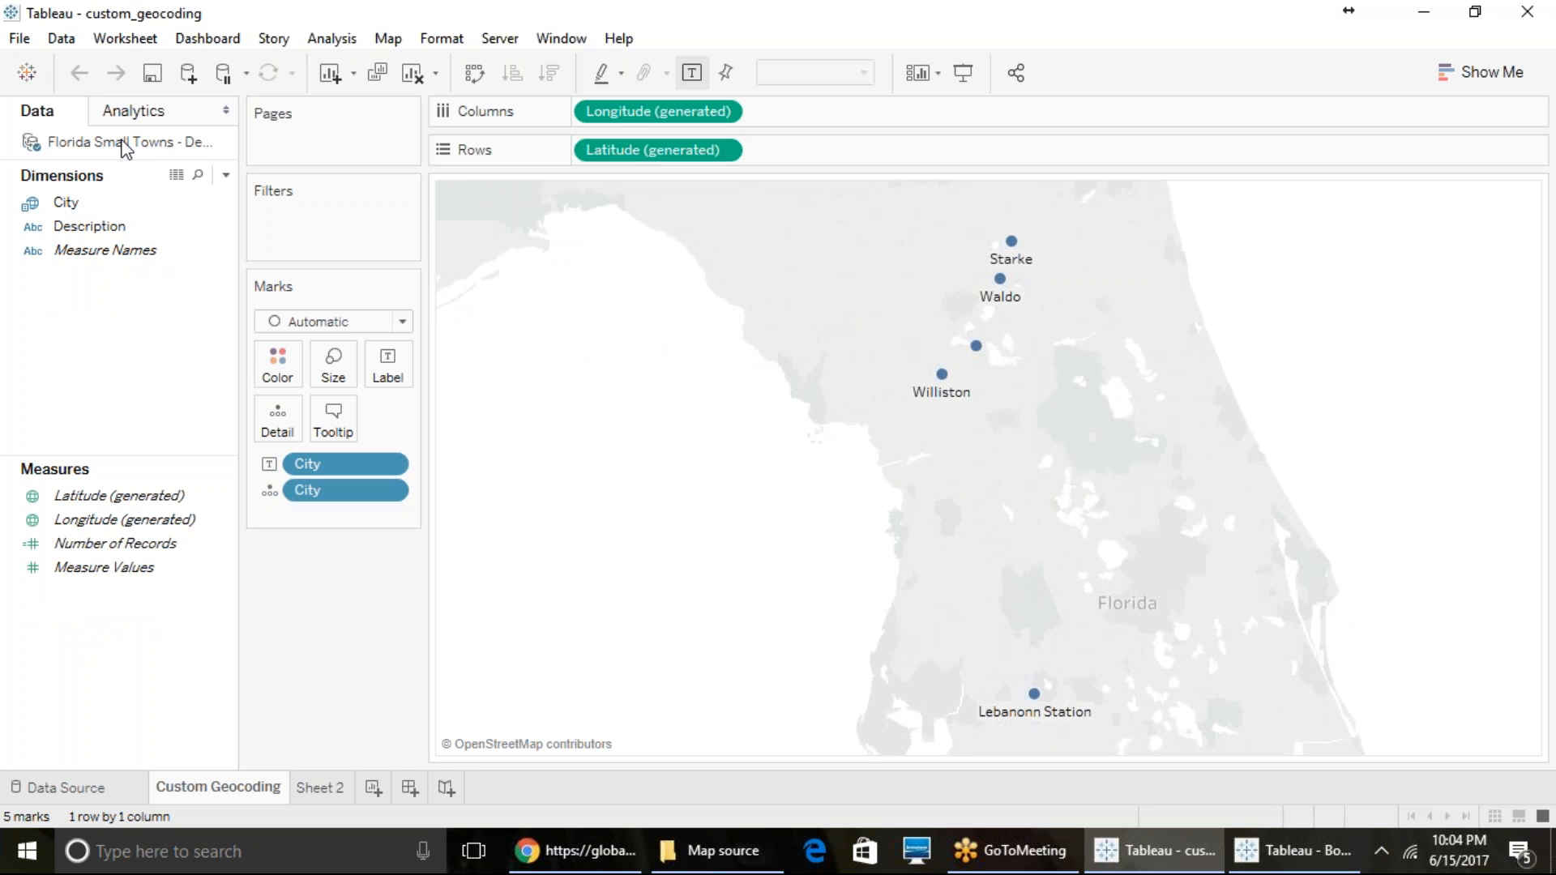
pyautogui.click(92, 780)
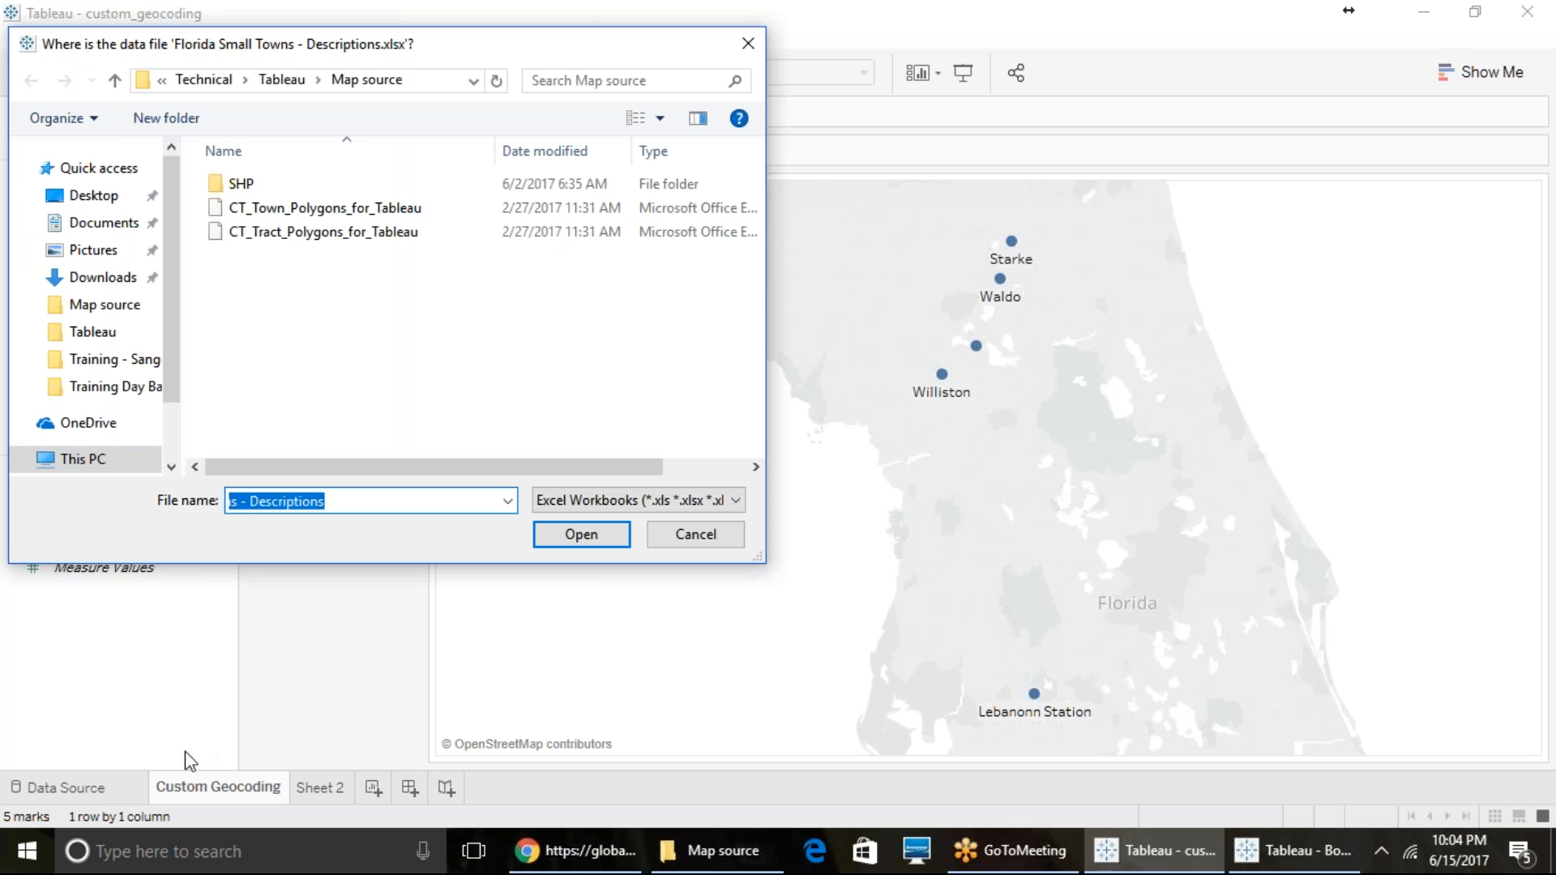
pyautogui.click(296, 501)
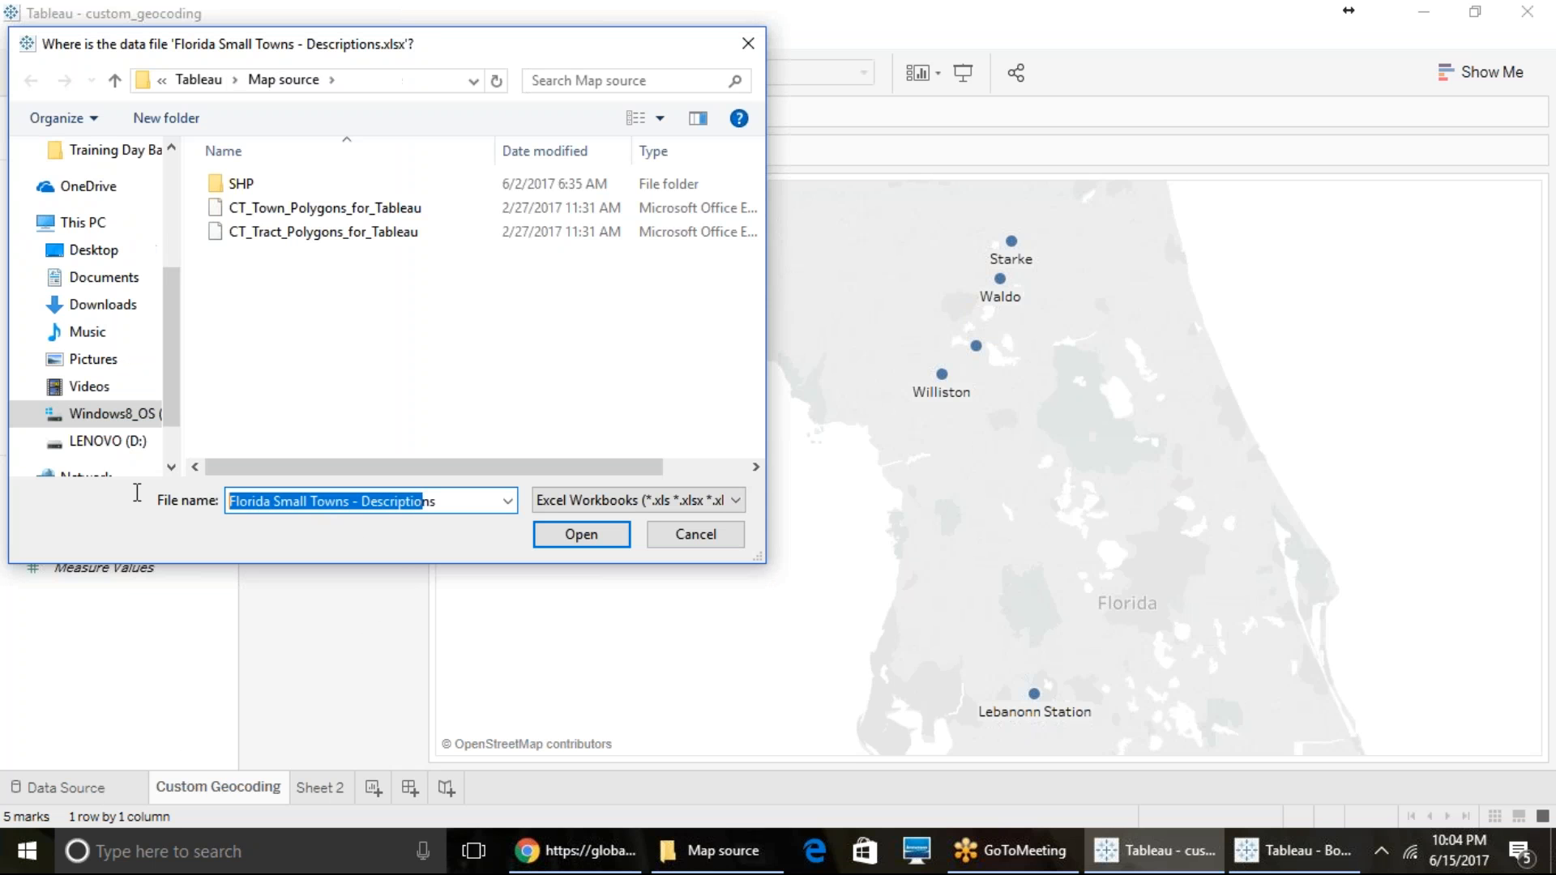
pyautogui.click(306, 501)
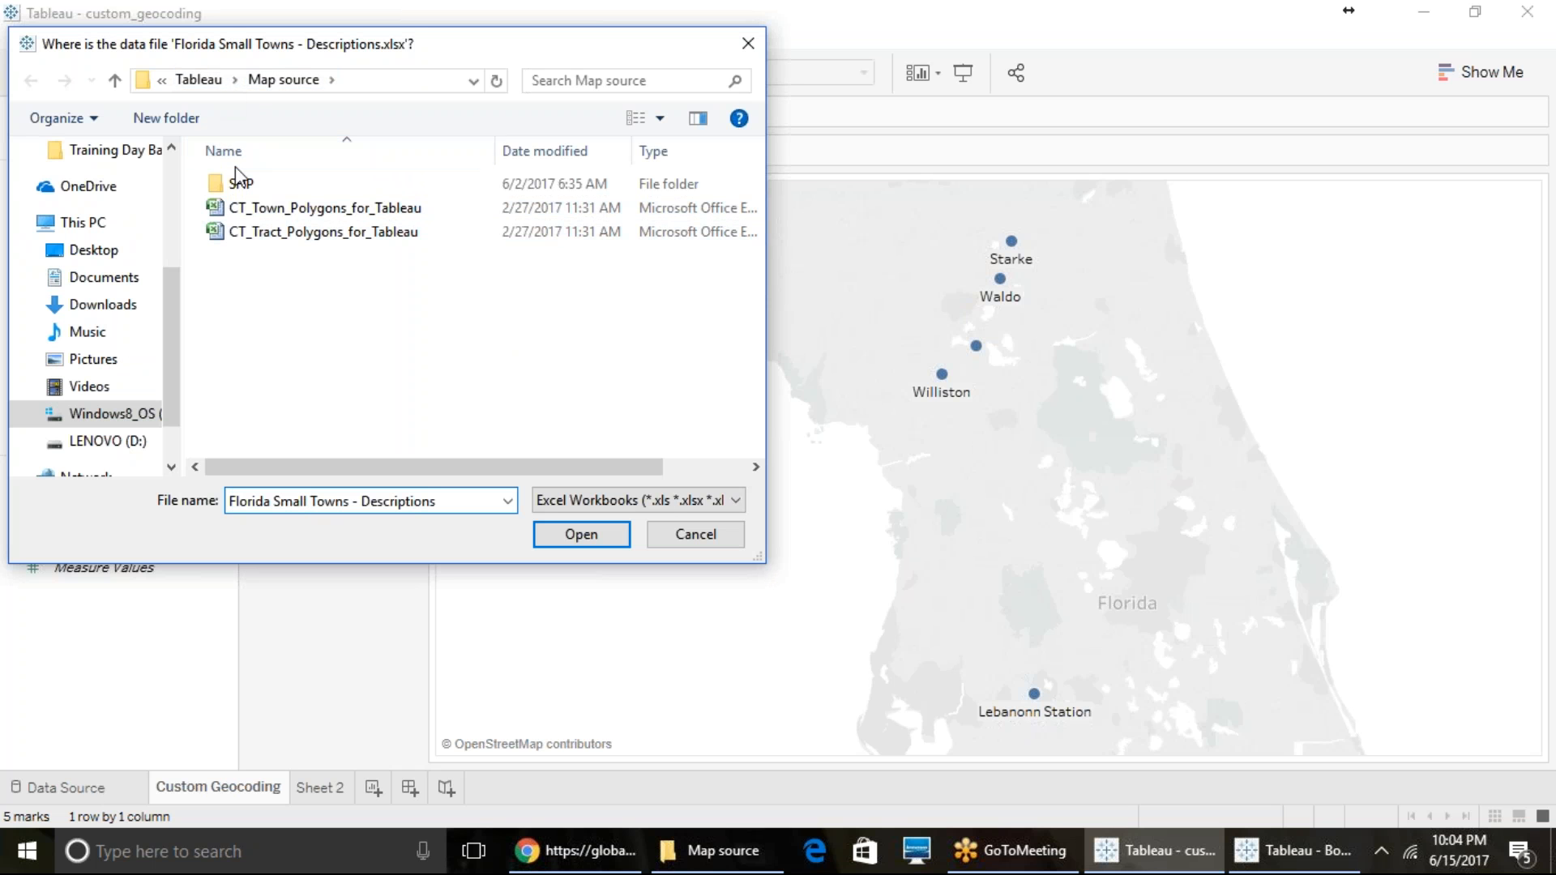
pyautogui.click(205, 83)
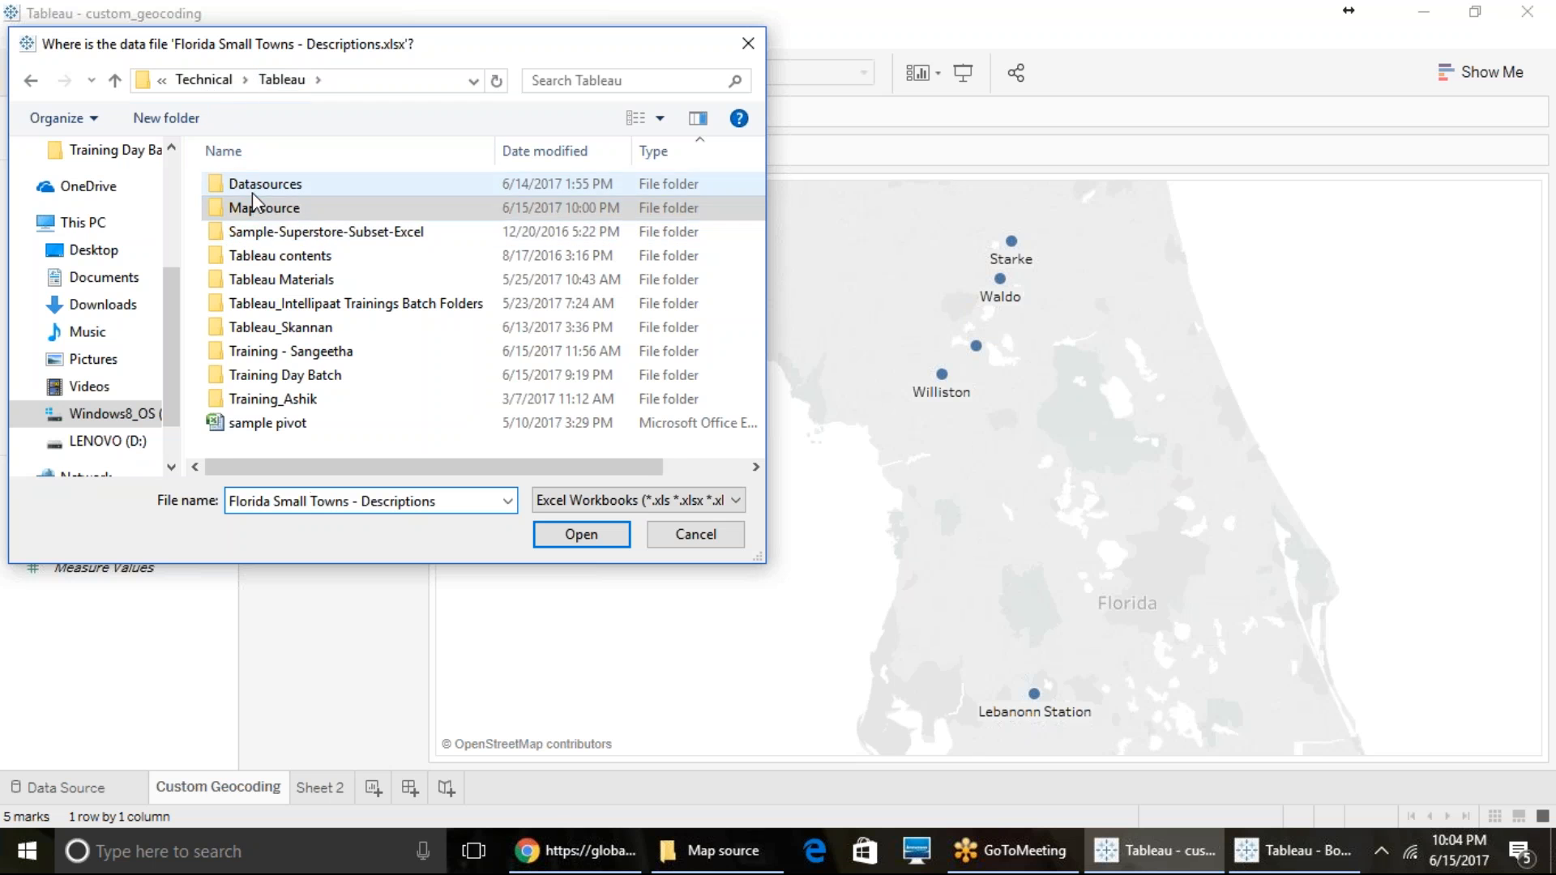
pyautogui.doubleClick(223, 188)
pyautogui.scroll(-3, 311, 367)
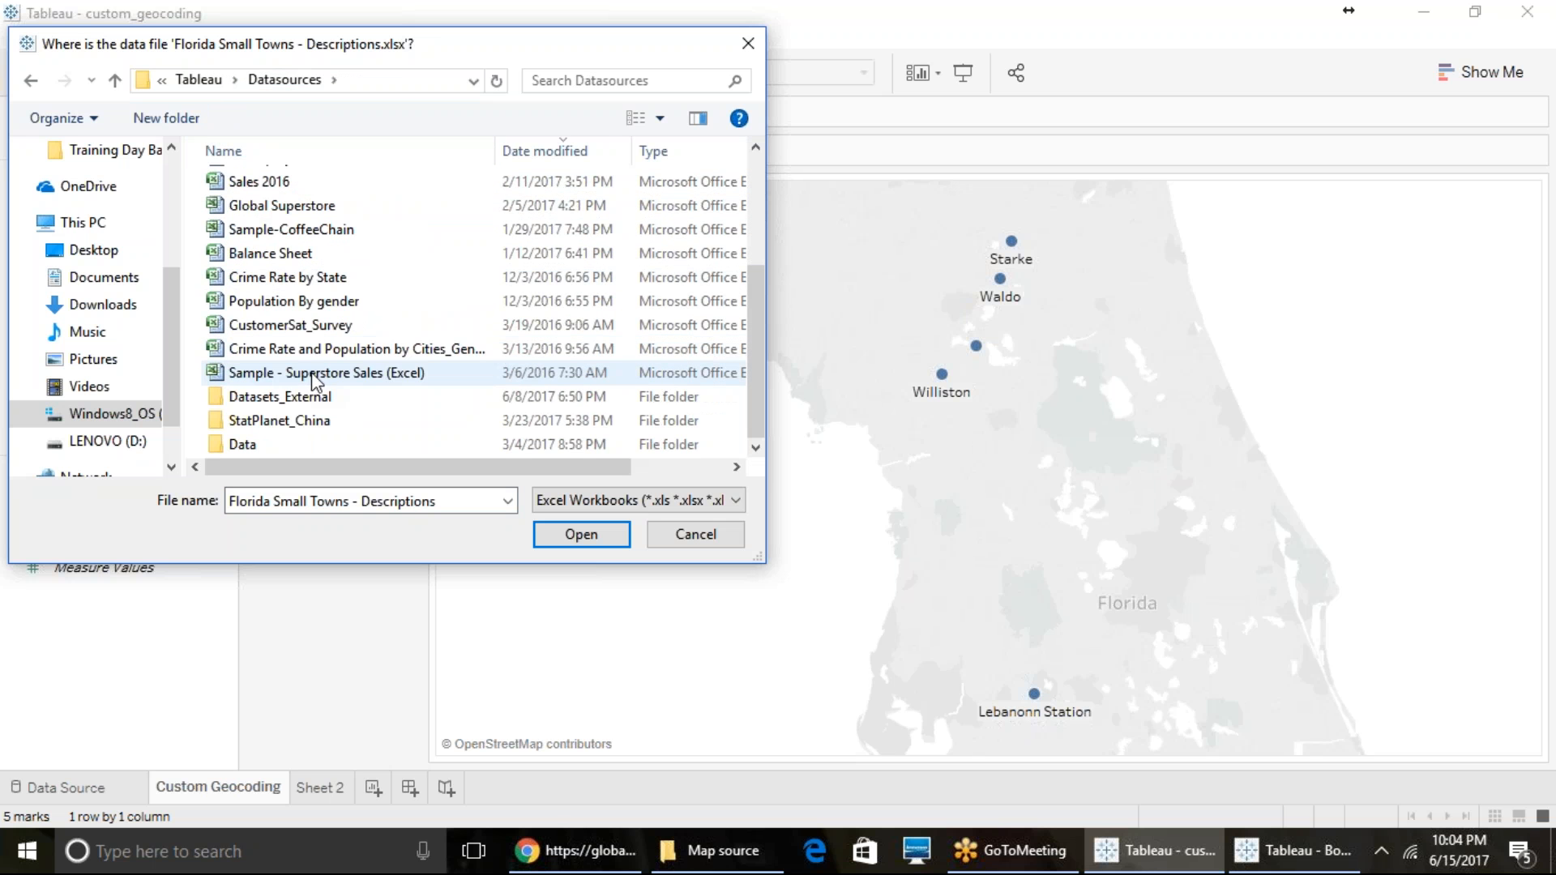
pyautogui.scroll(1, 314, 377)
pyautogui.scroll(1, 315, 377)
pyautogui.scroll(-1, 314, 380)
pyautogui.scroll(-2, 314, 380)
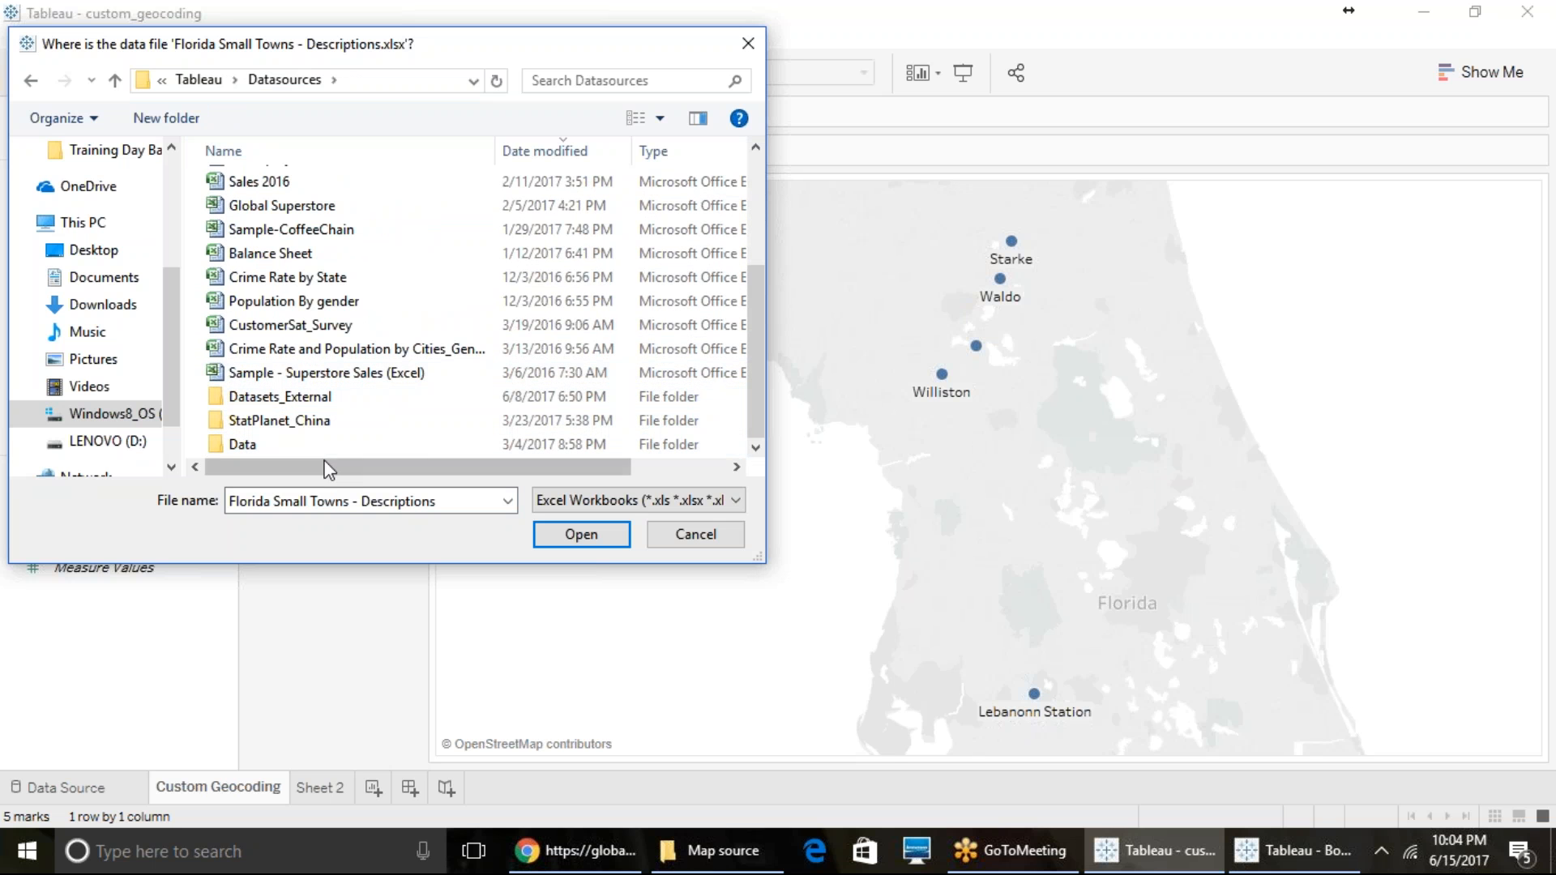
pyautogui.click(721, 537)
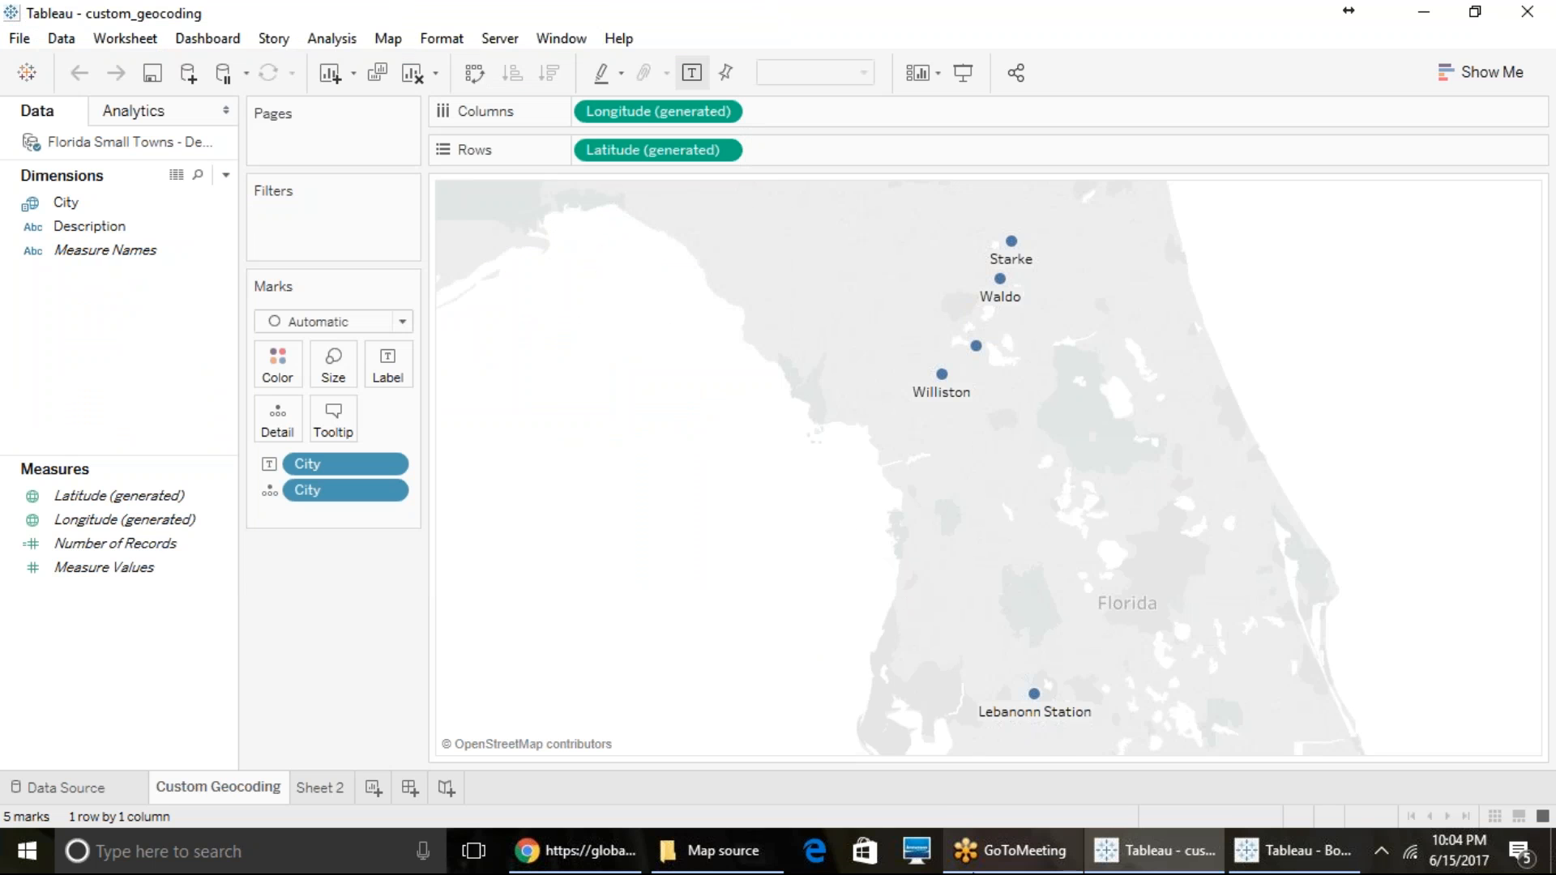
# - Check the save progress of the Book1 workbook and return to the custom_geocoding workbook
pyautogui.click(1289, 863)
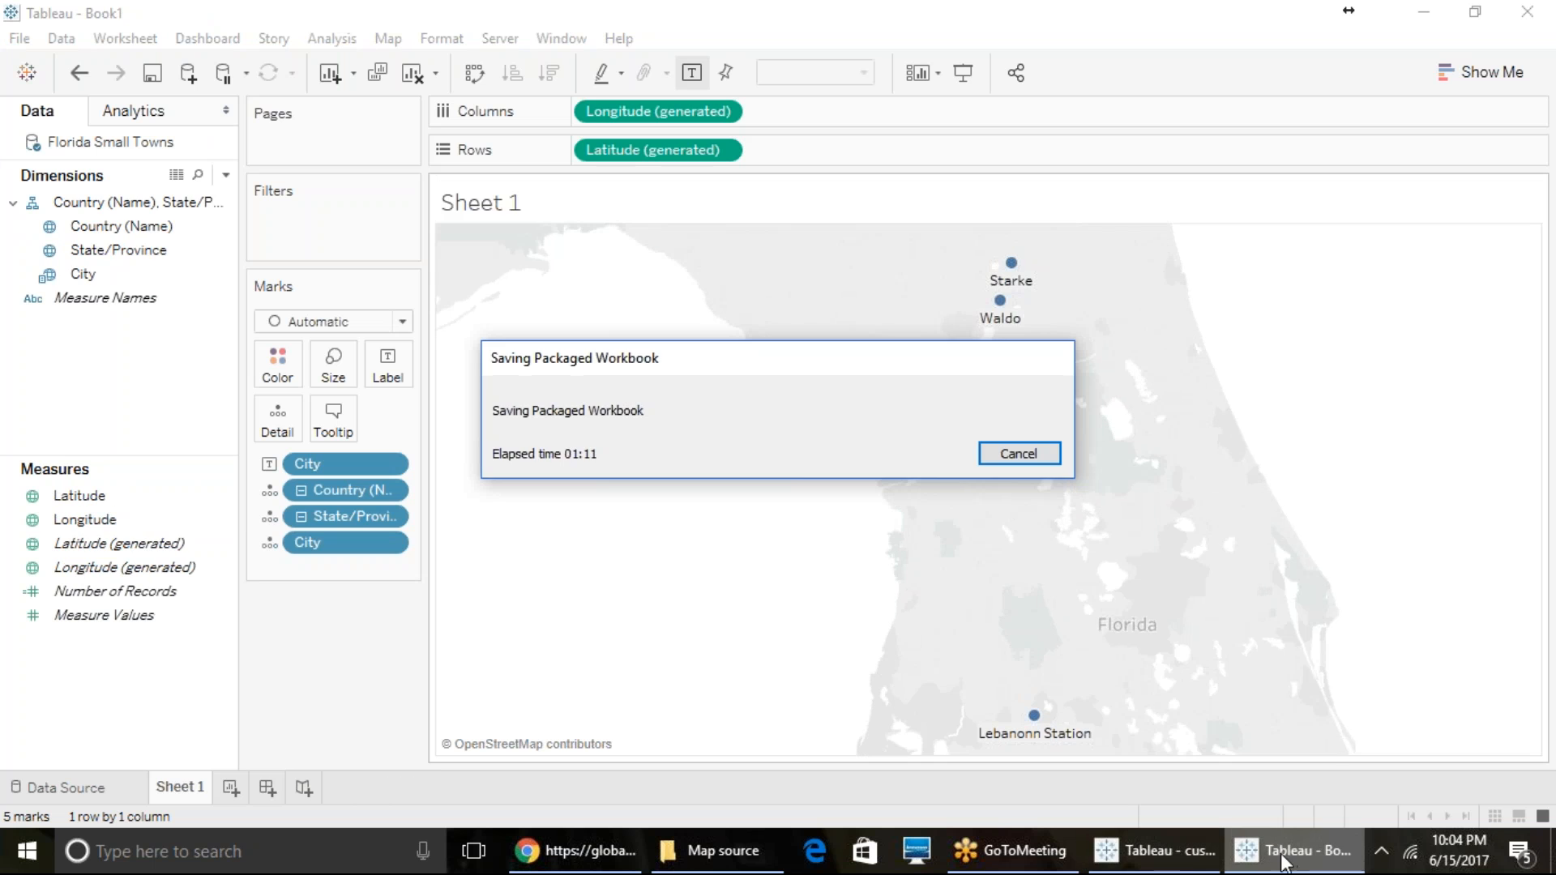
pyautogui.click(1134, 851)
pyautogui.click(24, 38)
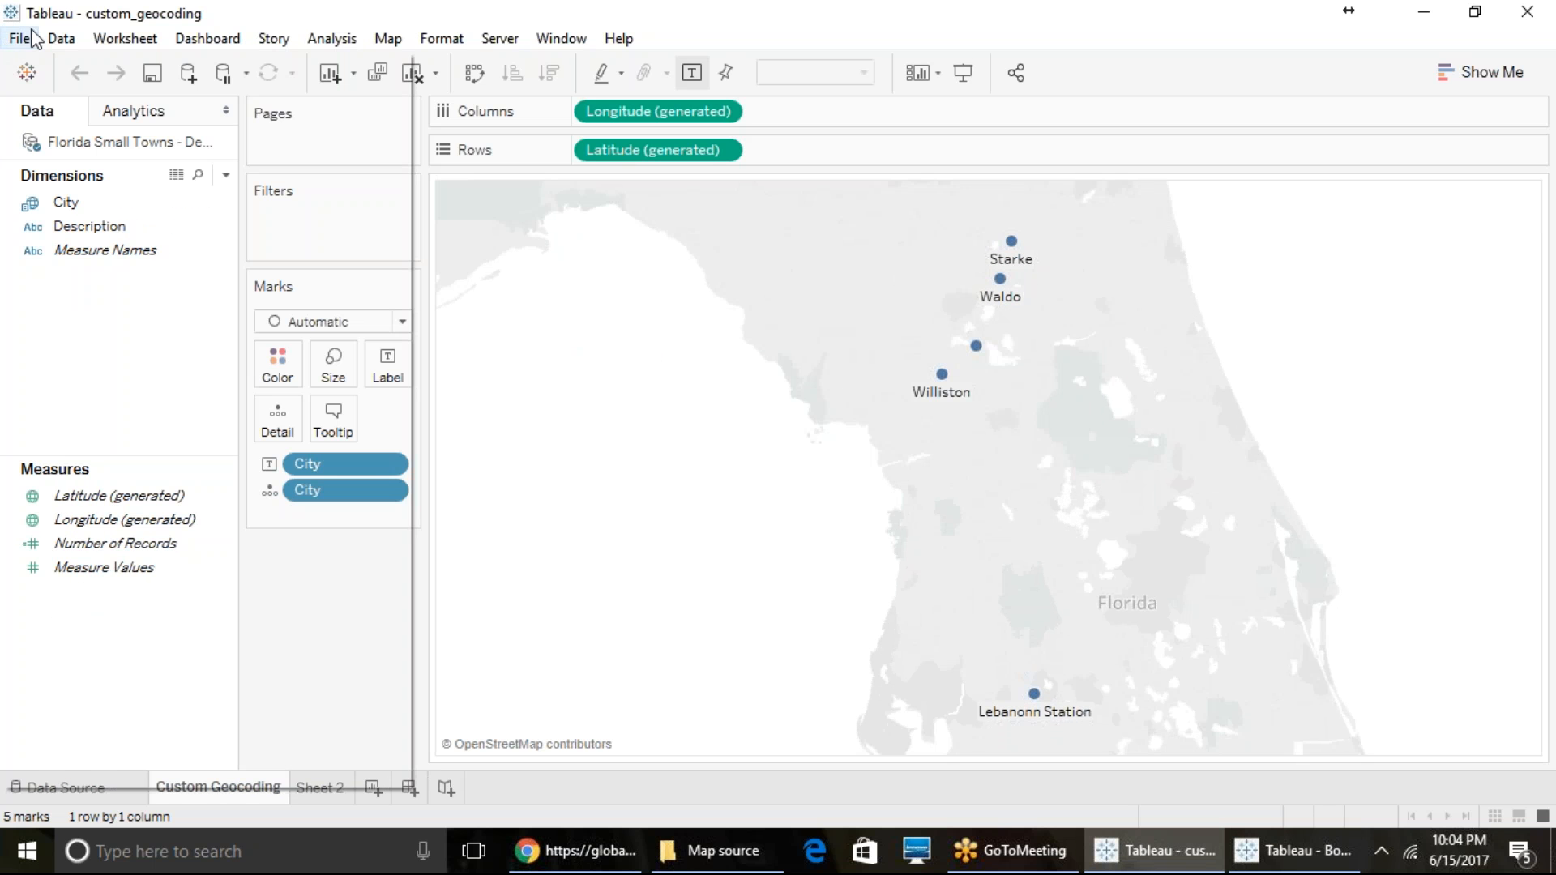
pyautogui.click(782, 436)
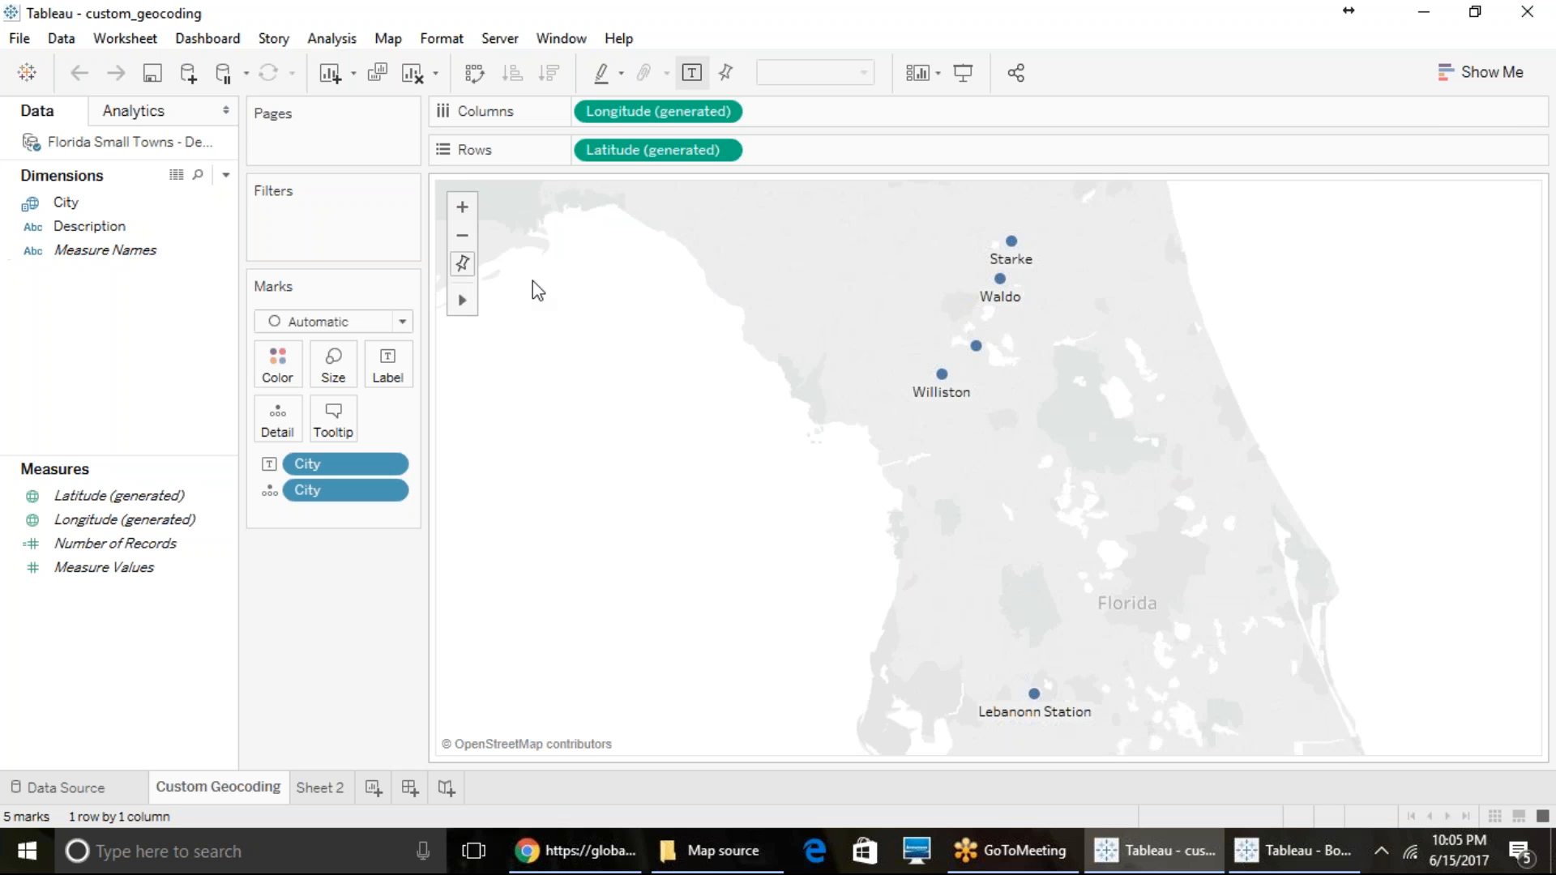
# - Create a new workbook, dismiss the list of recovered files and maximize the new window
pyautogui.hotkey('ctrl', 'n')
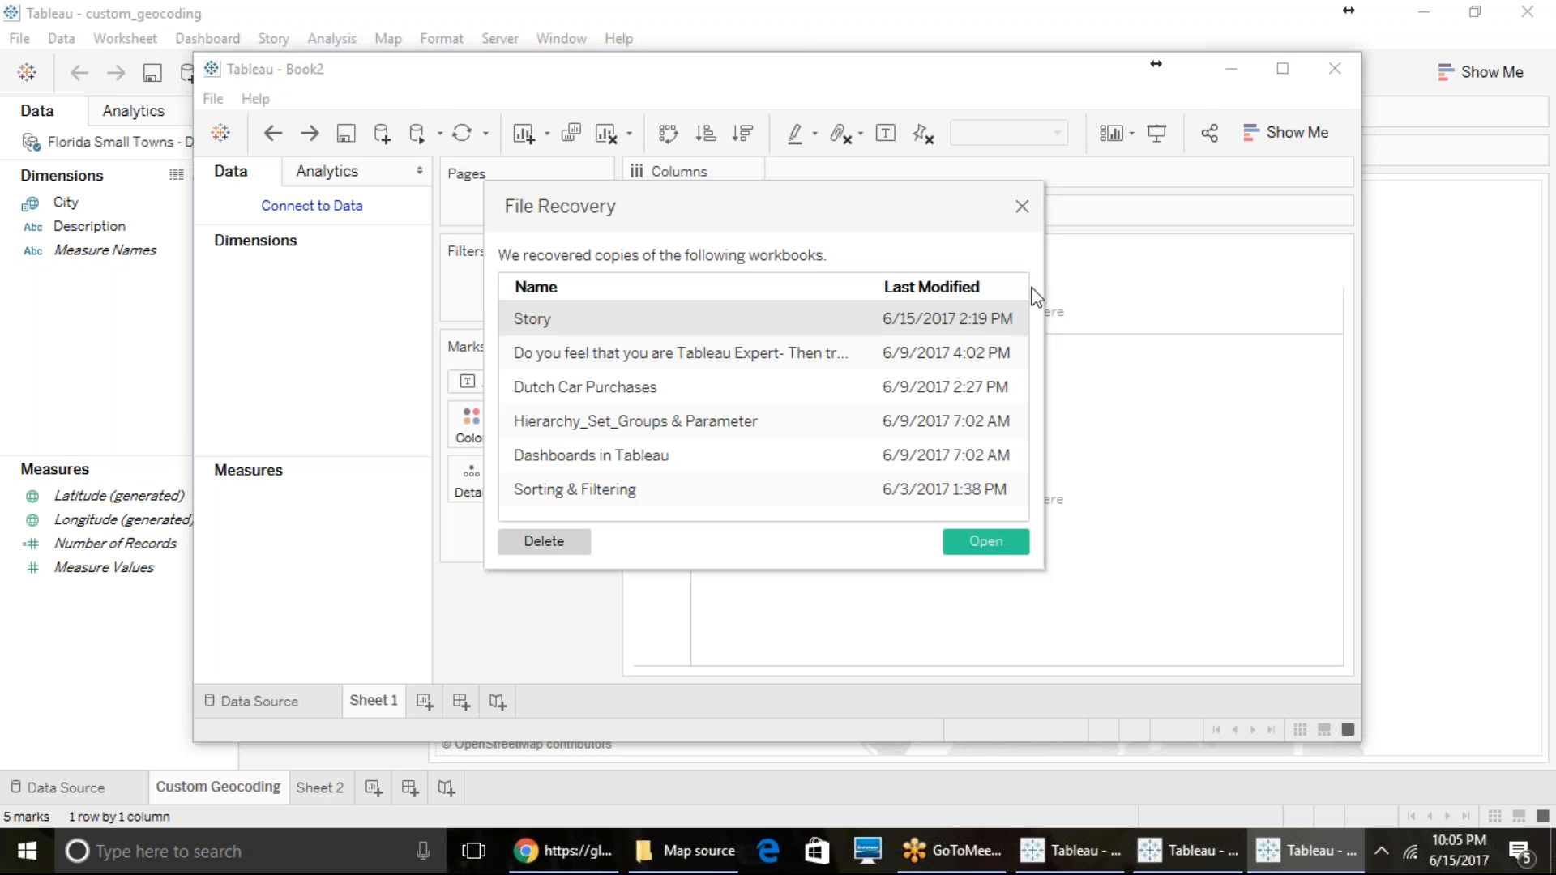
pyautogui.click(1022, 207)
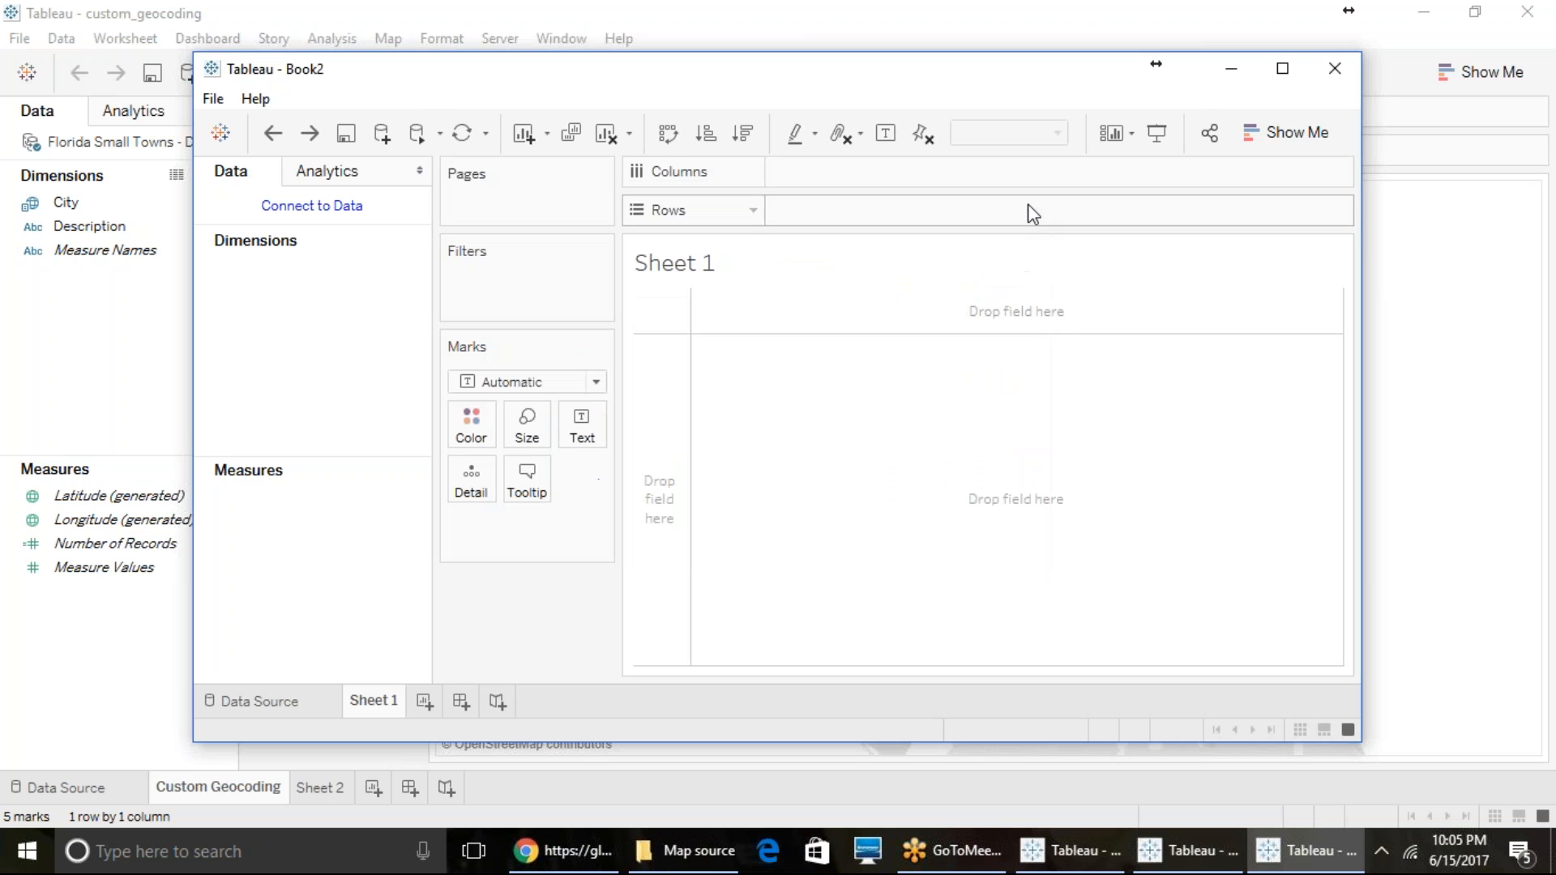
pyautogui.click(1284, 69)
# - Connect the new workbook to the saved data source Sample - Superstore and plot the State field on a map
pyautogui.click(86, 148)
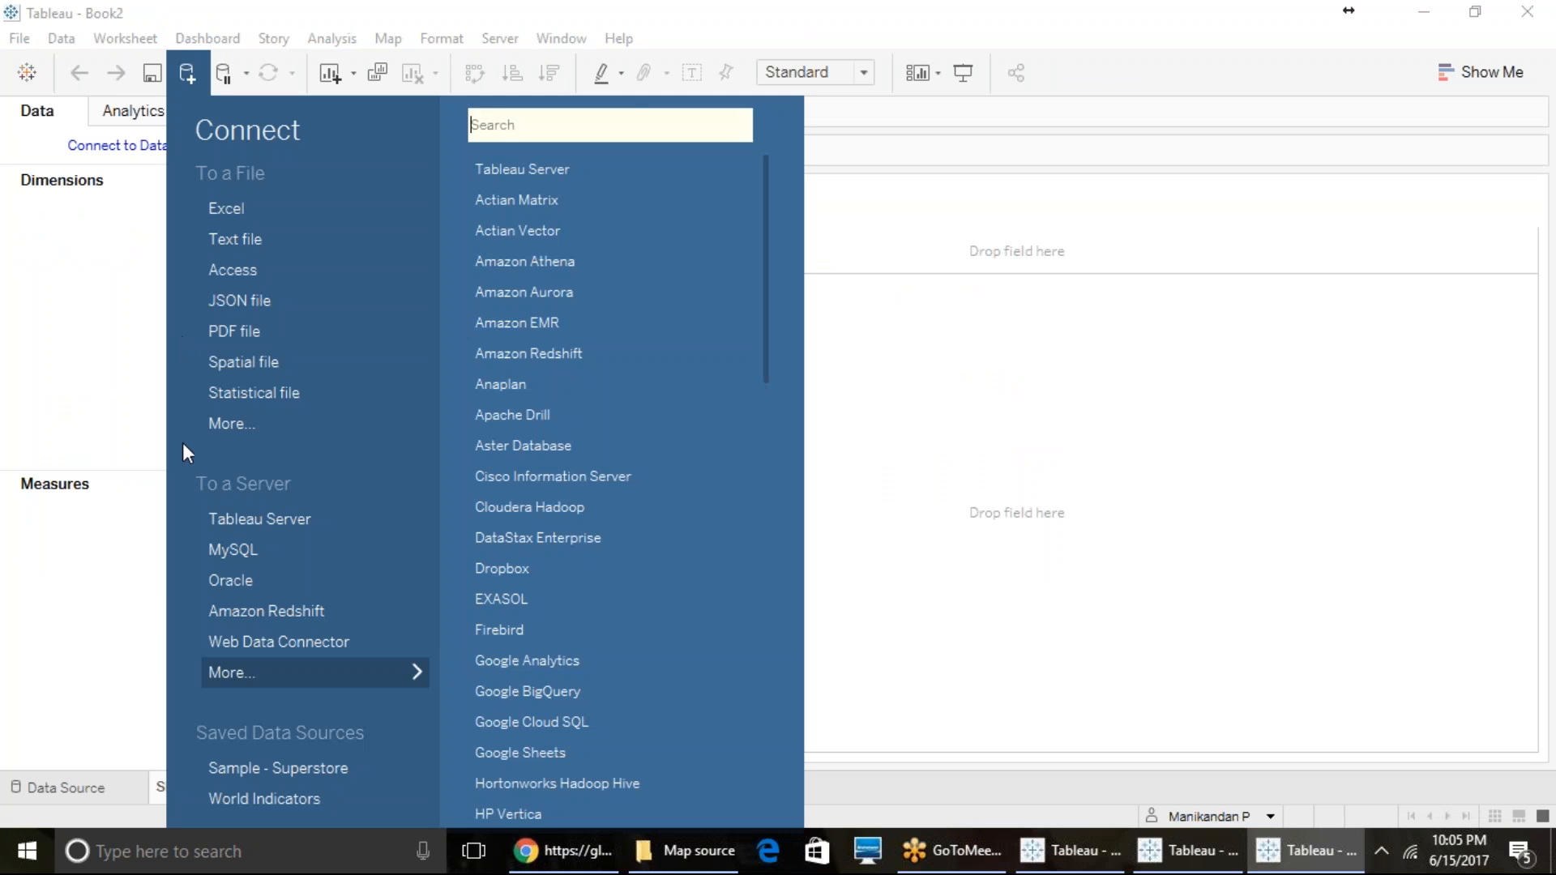
pyautogui.click(224, 766)
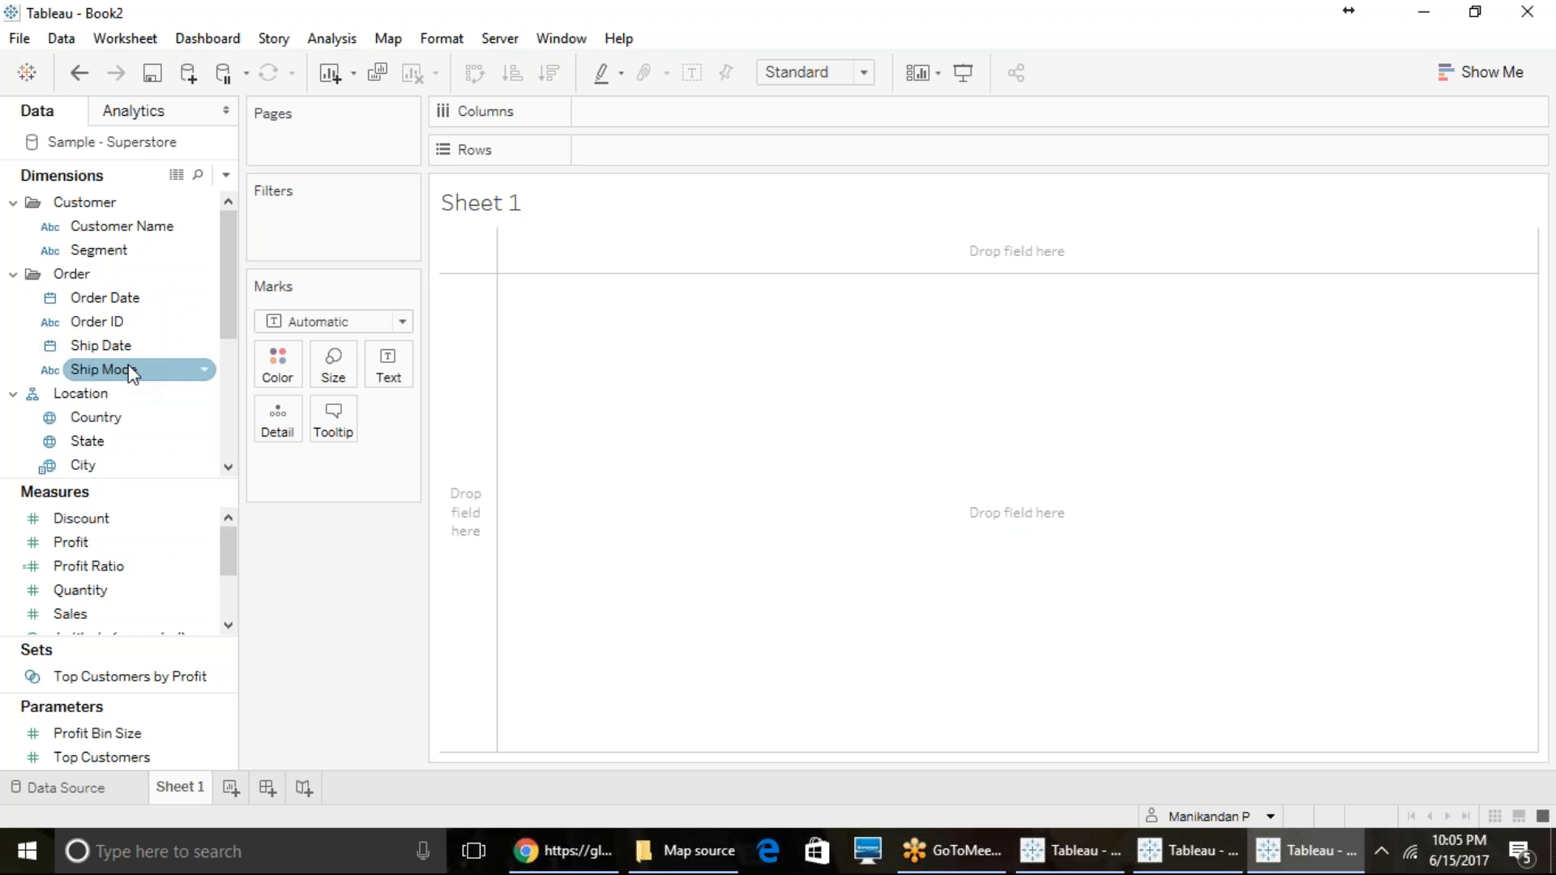
pyautogui.click(105, 442)
pyautogui.doubleClick(105, 442)
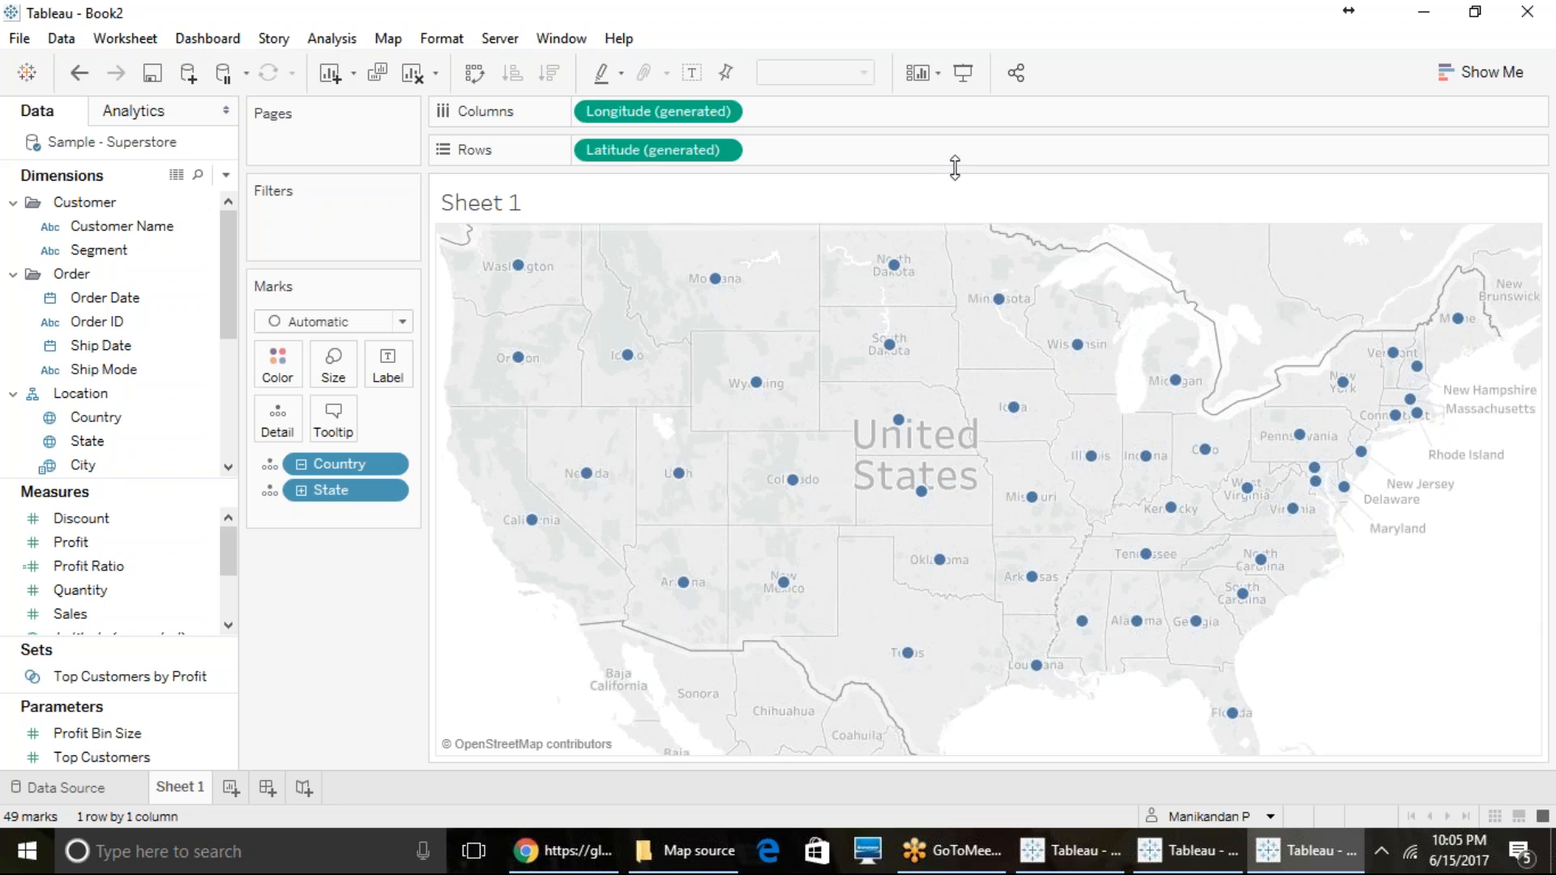
# - Open the map layer settings and set the background style of the United States map to Normal
pyautogui.click(396, 45)
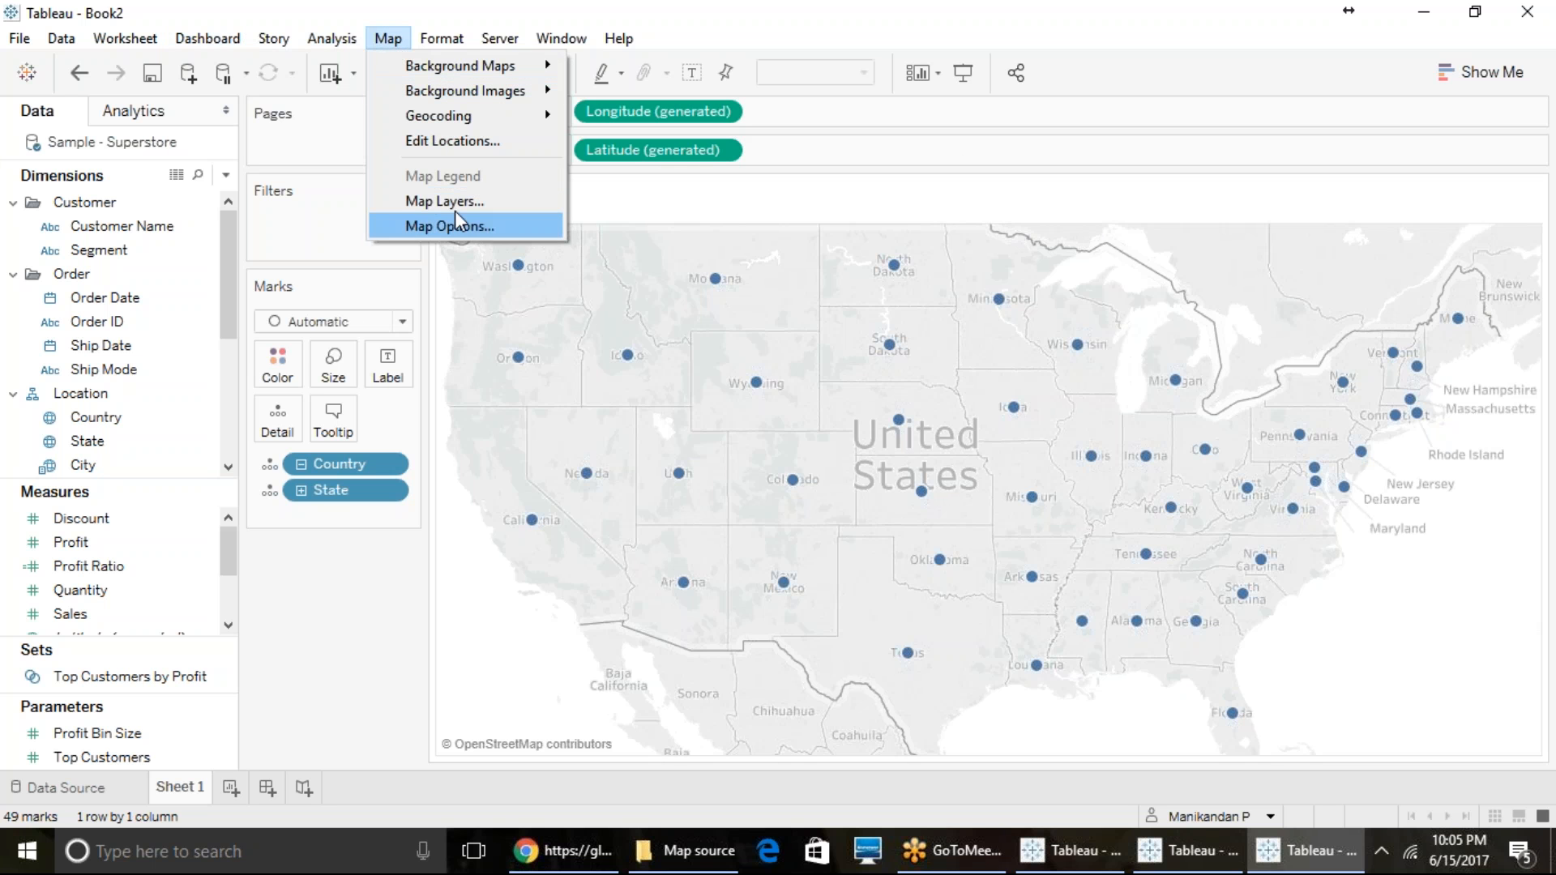
pyautogui.click(460, 202)
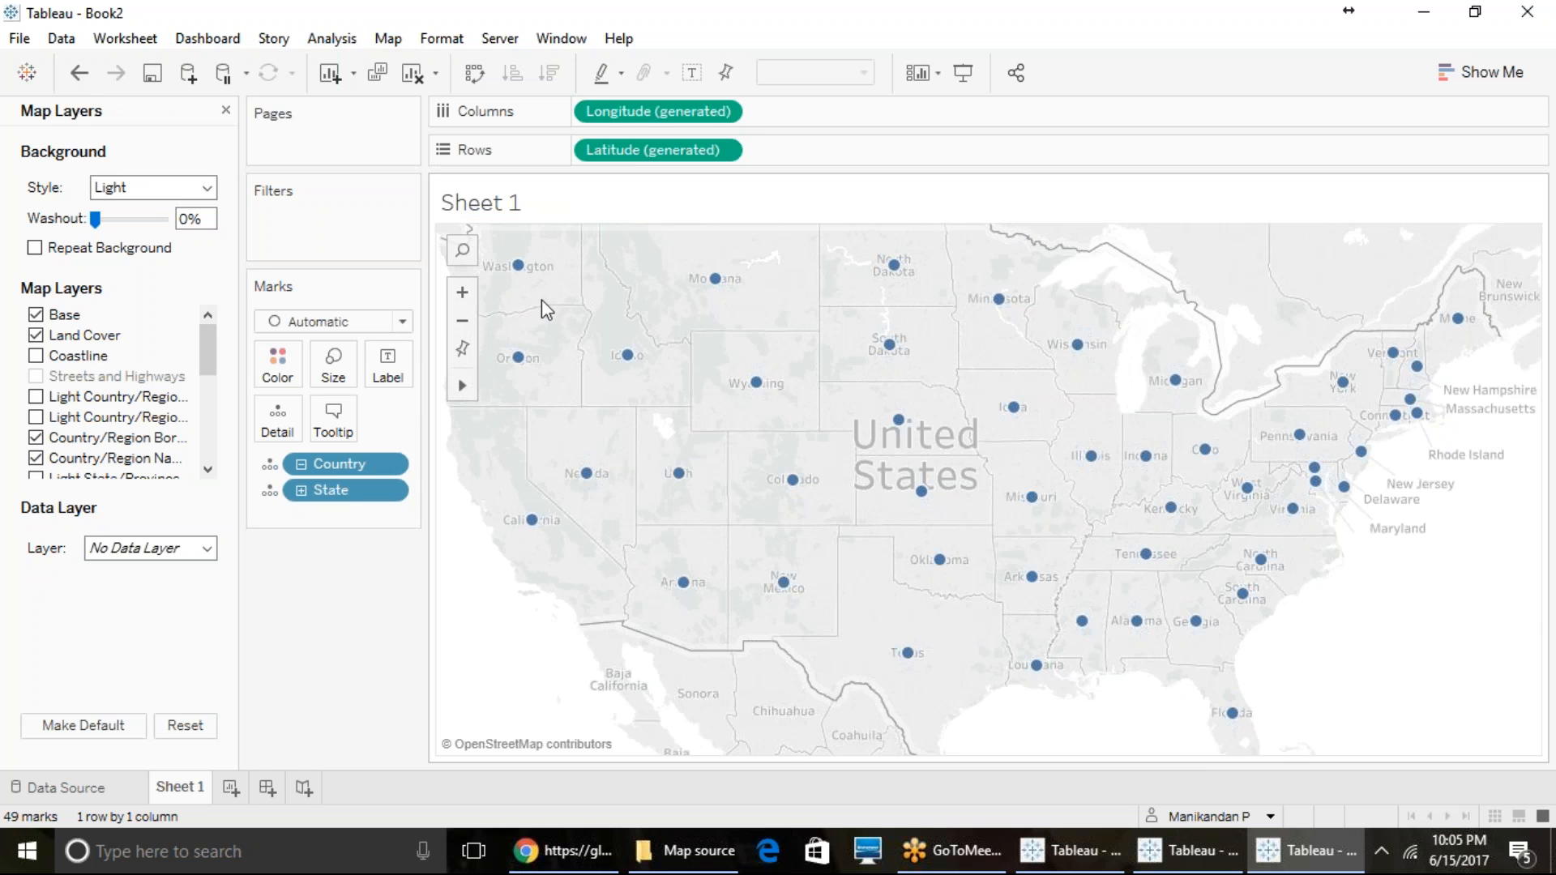
pyautogui.click(172, 189)
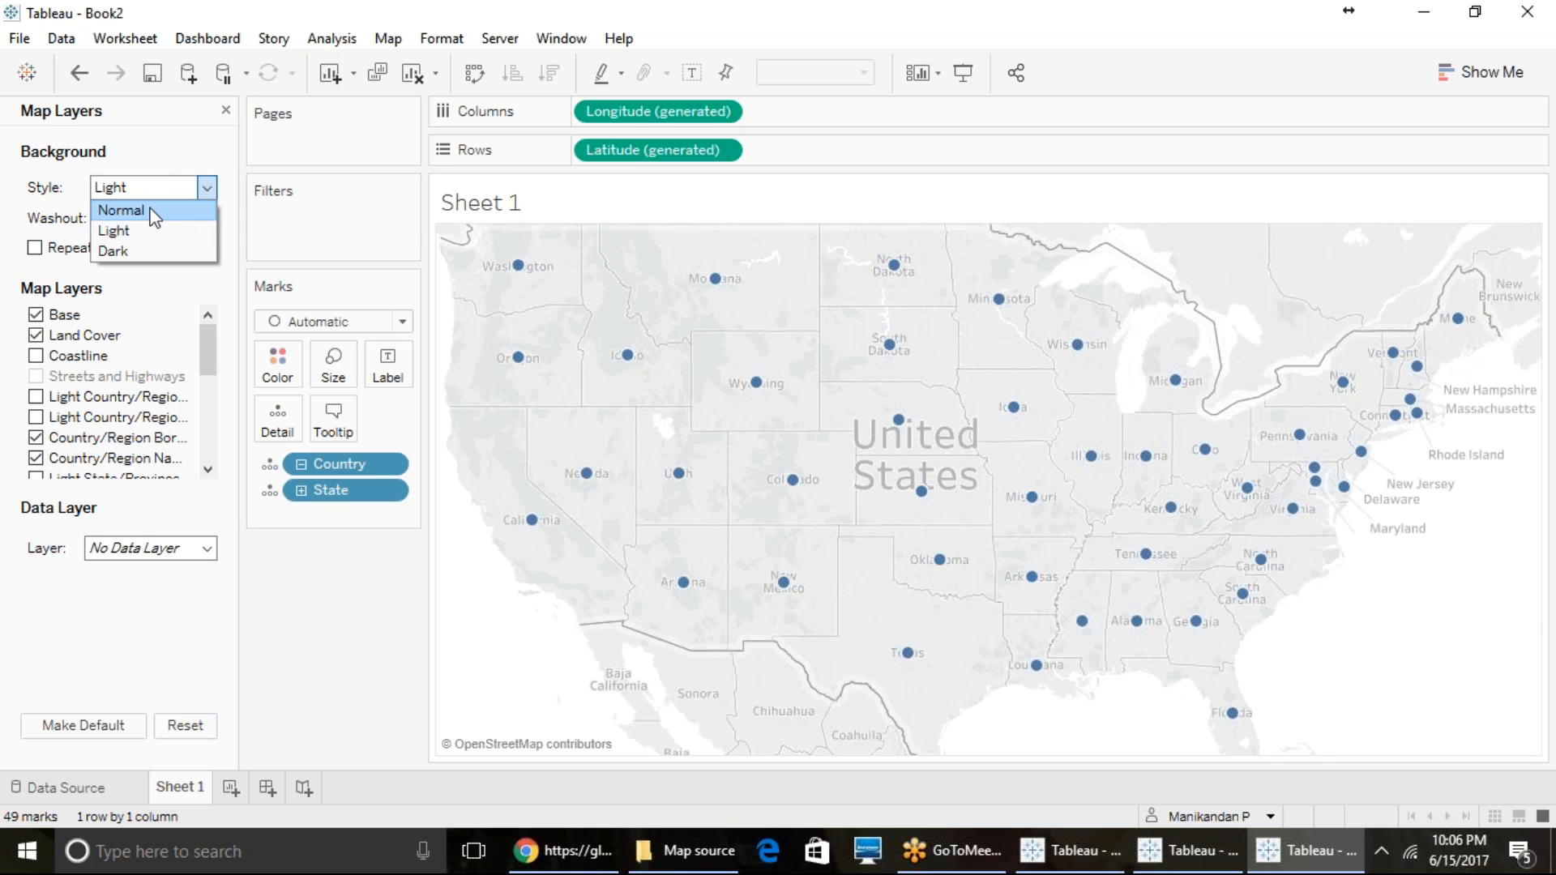
pyautogui.click(150, 208)
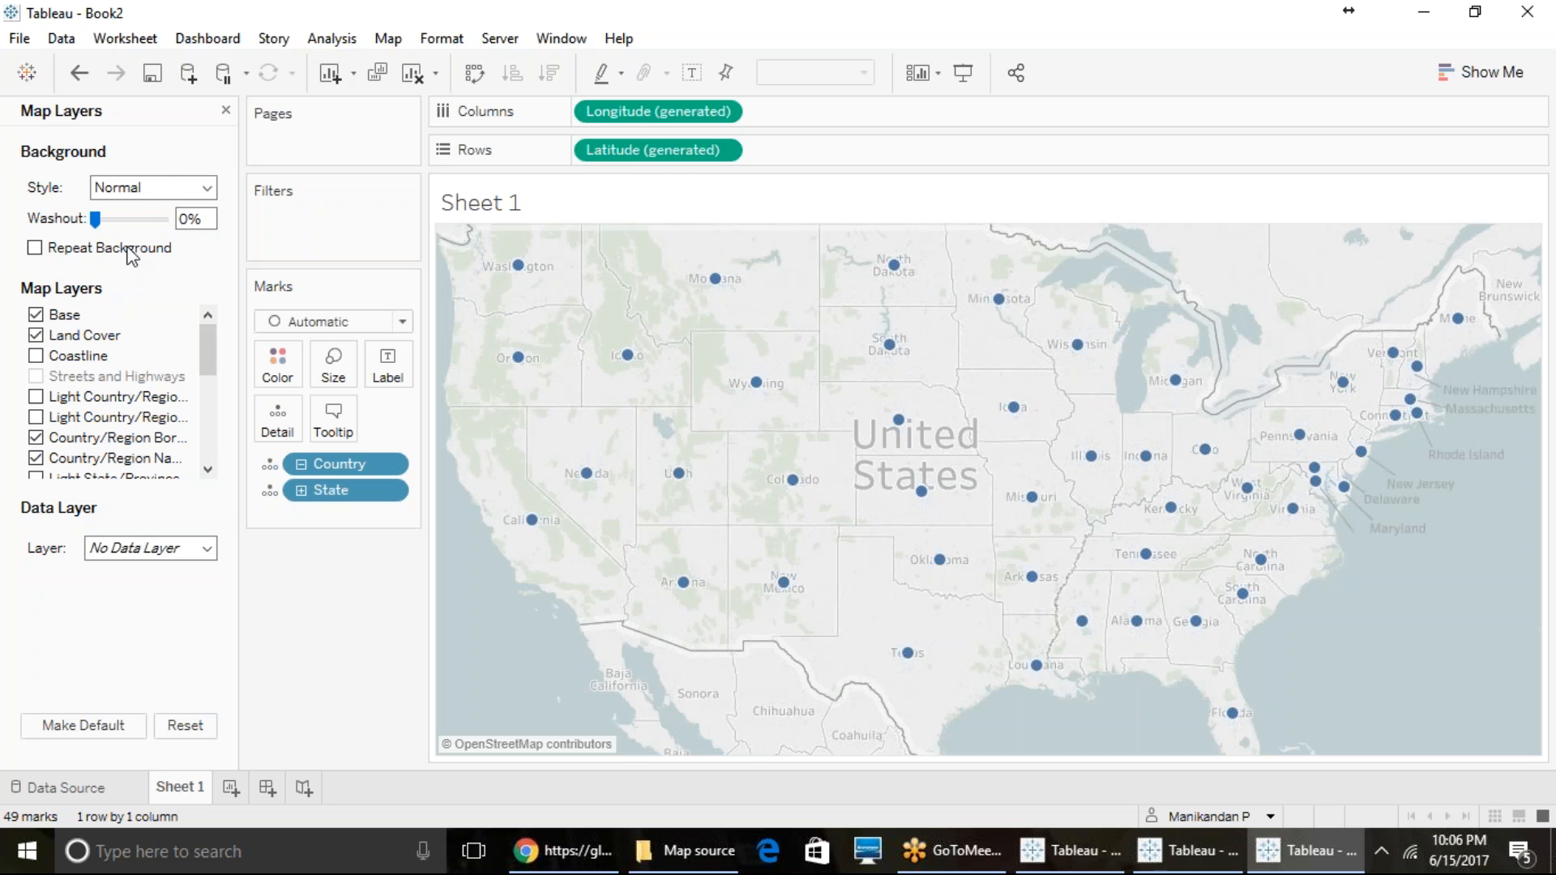
# - Try the Dark, Normal and Light background styles on the map, finishing with Dark
pyautogui.click(133, 186)
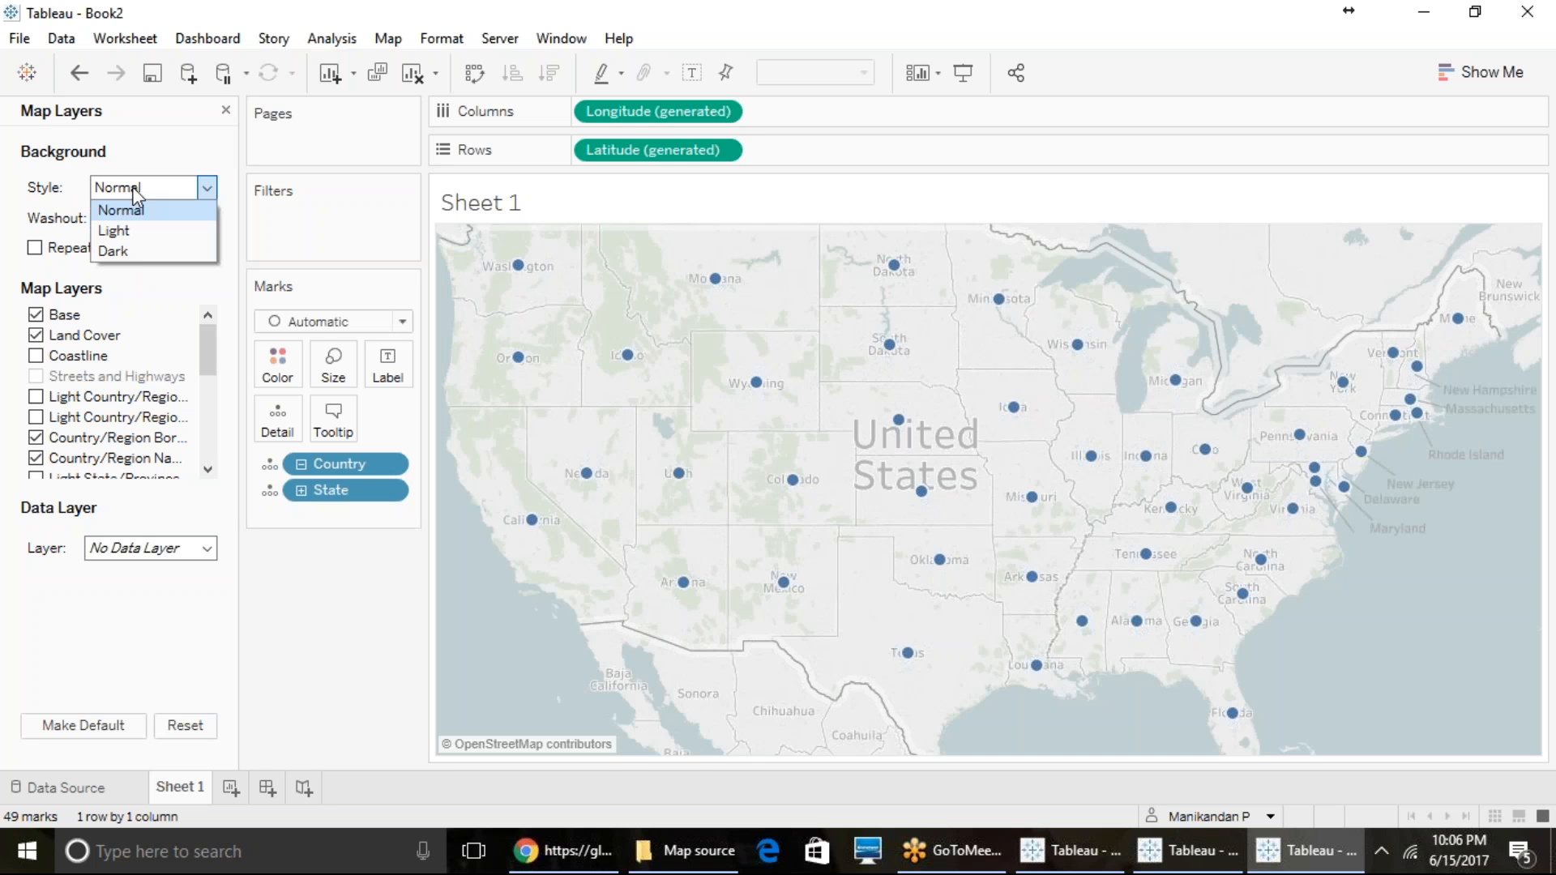
pyautogui.click(133, 252)
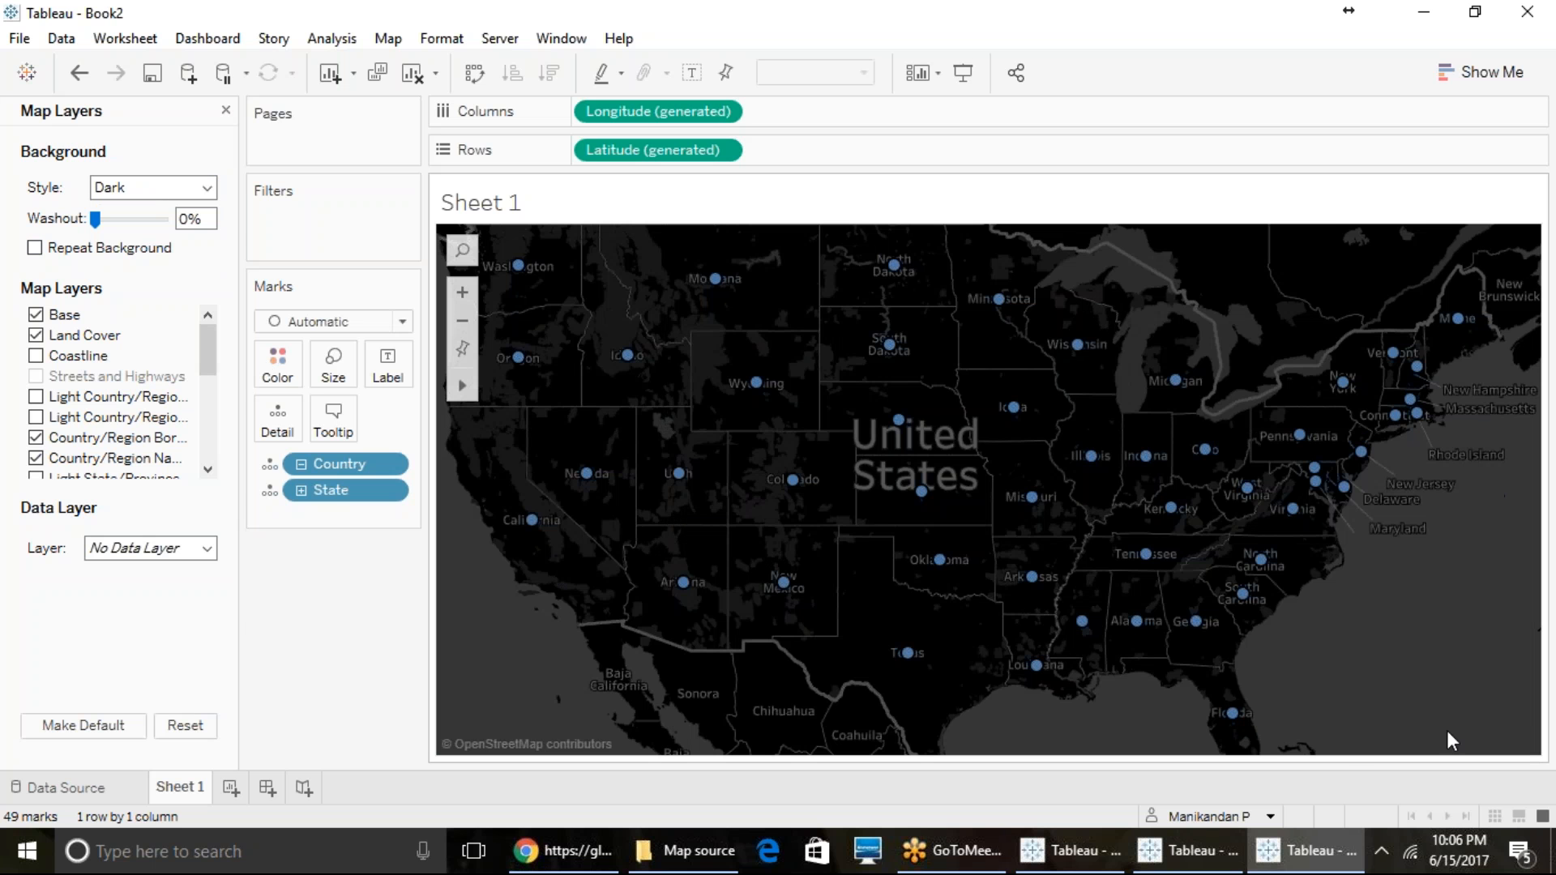
pyautogui.click(163, 188)
pyautogui.click(145, 215)
pyautogui.click(154, 188)
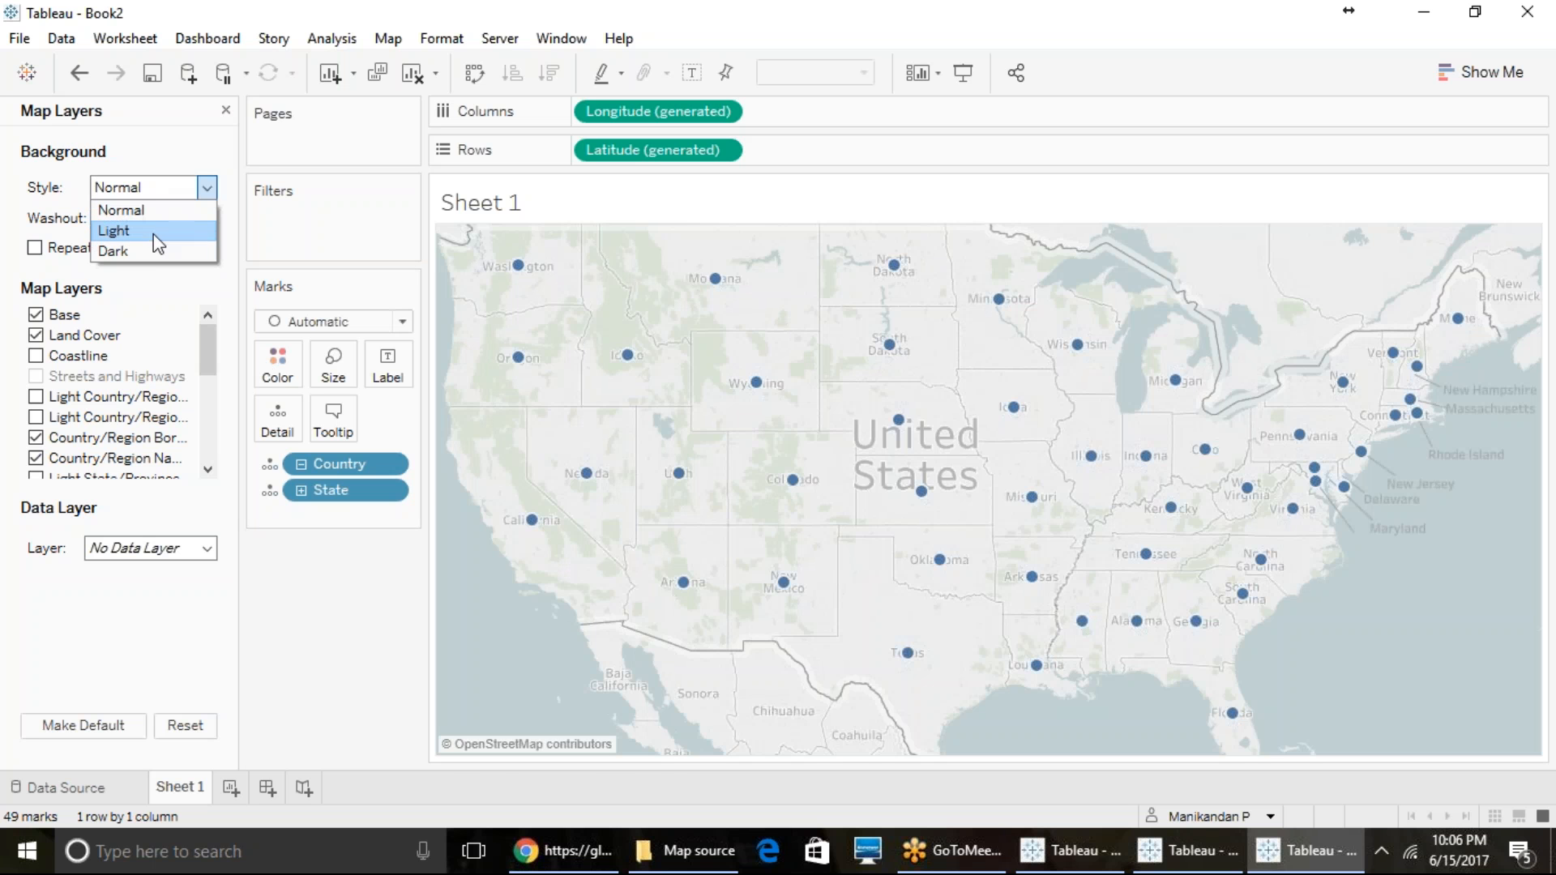
pyautogui.click(156, 233)
pyautogui.click(159, 188)
pyautogui.click(172, 249)
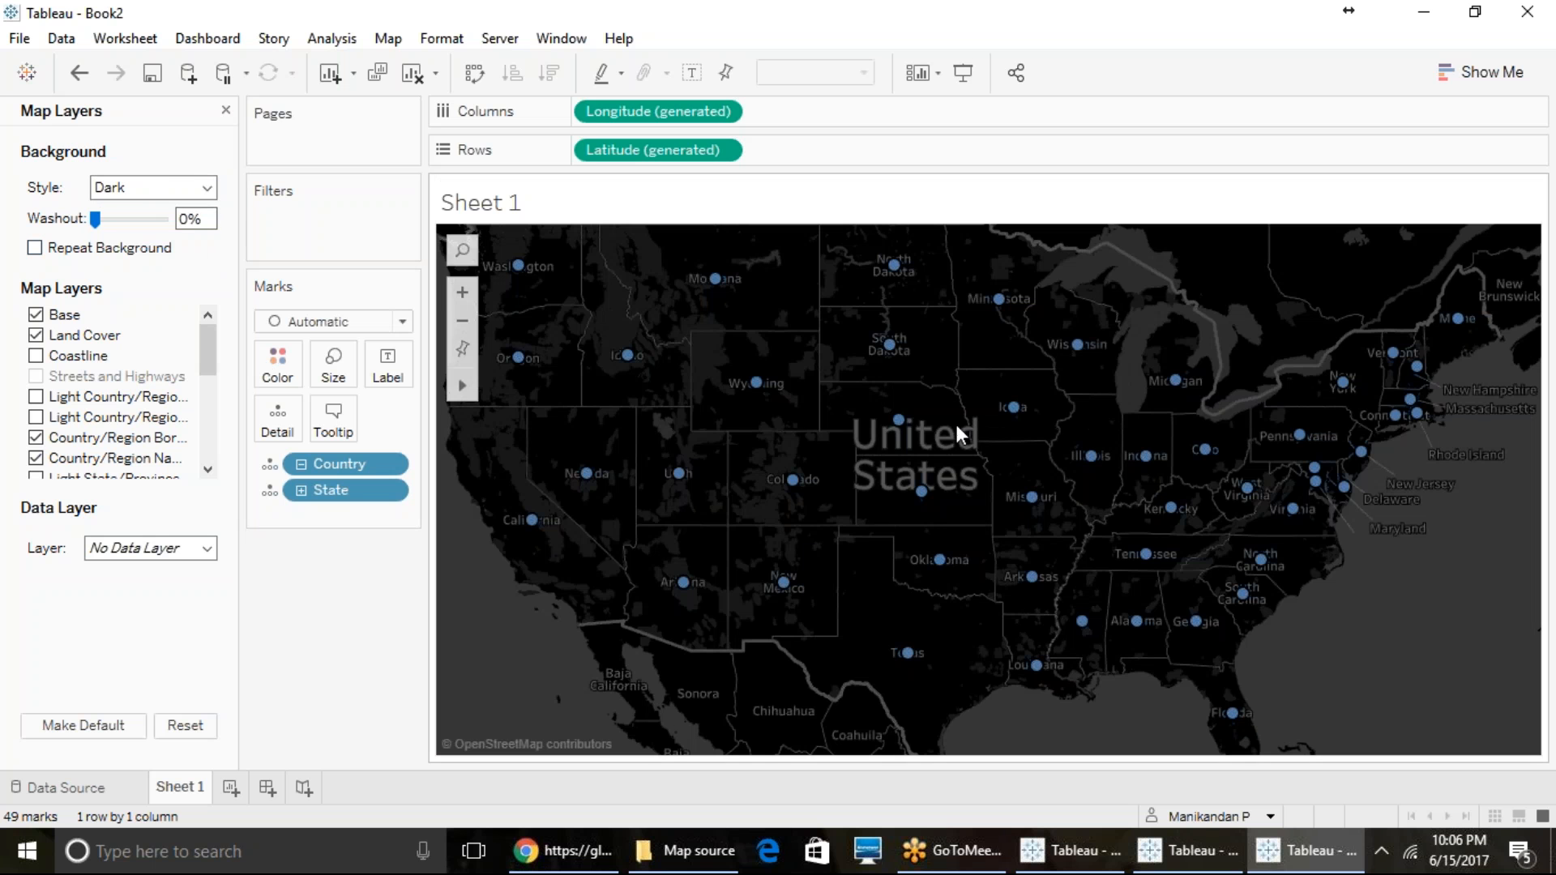
# - Try the Light background style with the Repeat Background option, and return the style to Dark
pyautogui.moveTo(101, 217)
pyautogui.mouseDown()
pyautogui.moveTo(136, 218)
pyautogui.moveTo(112, 211)
pyautogui.mouseUp()
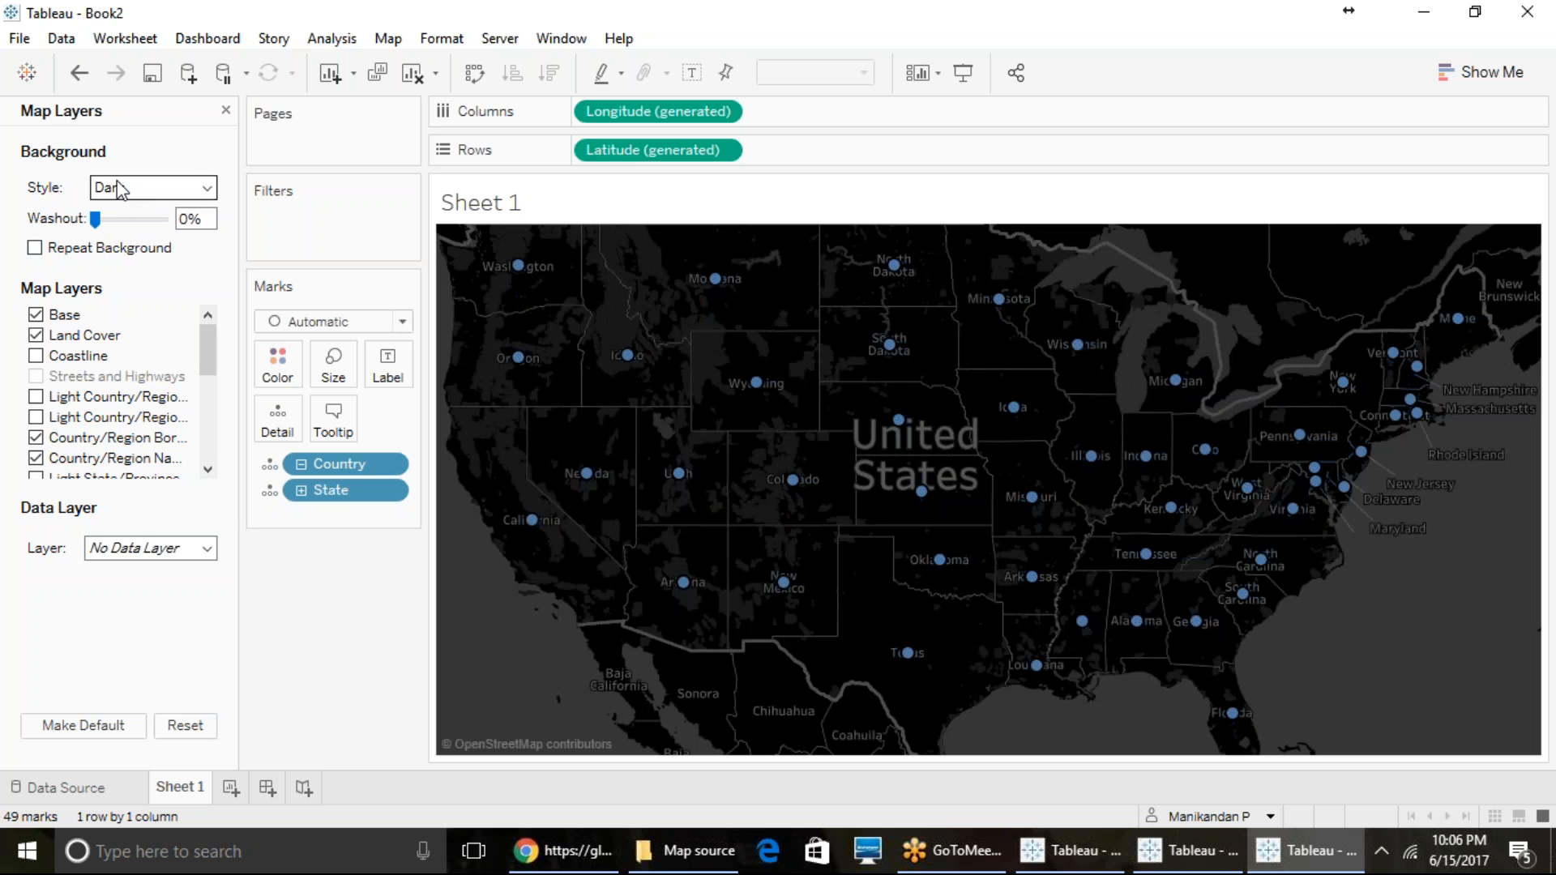
pyautogui.click(121, 188)
pyautogui.click(132, 234)
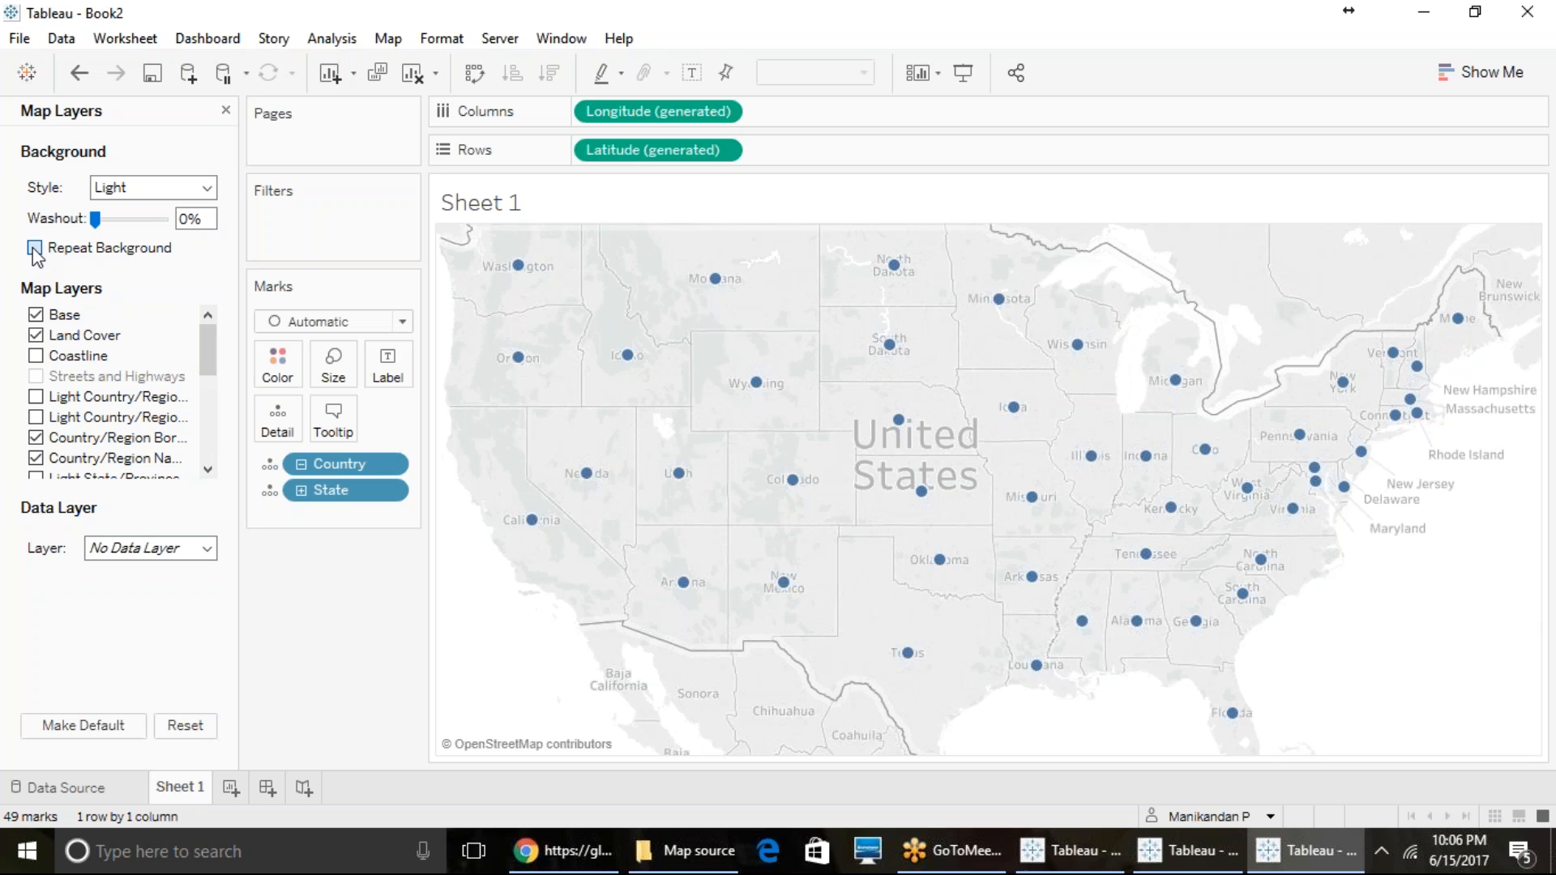
pyautogui.click(203, 188)
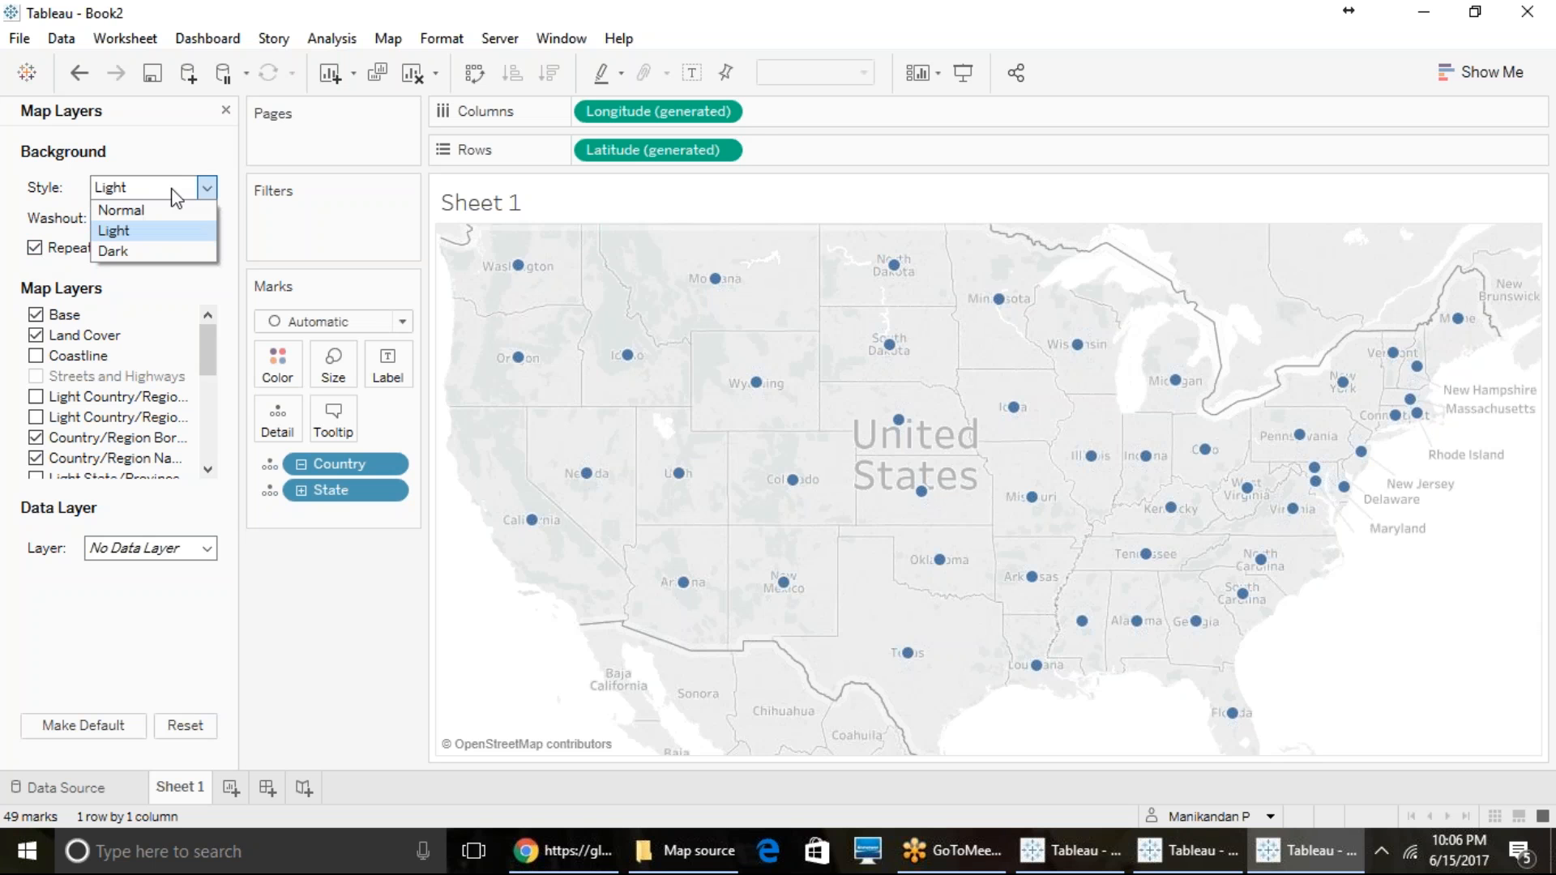
pyautogui.click(165, 251)
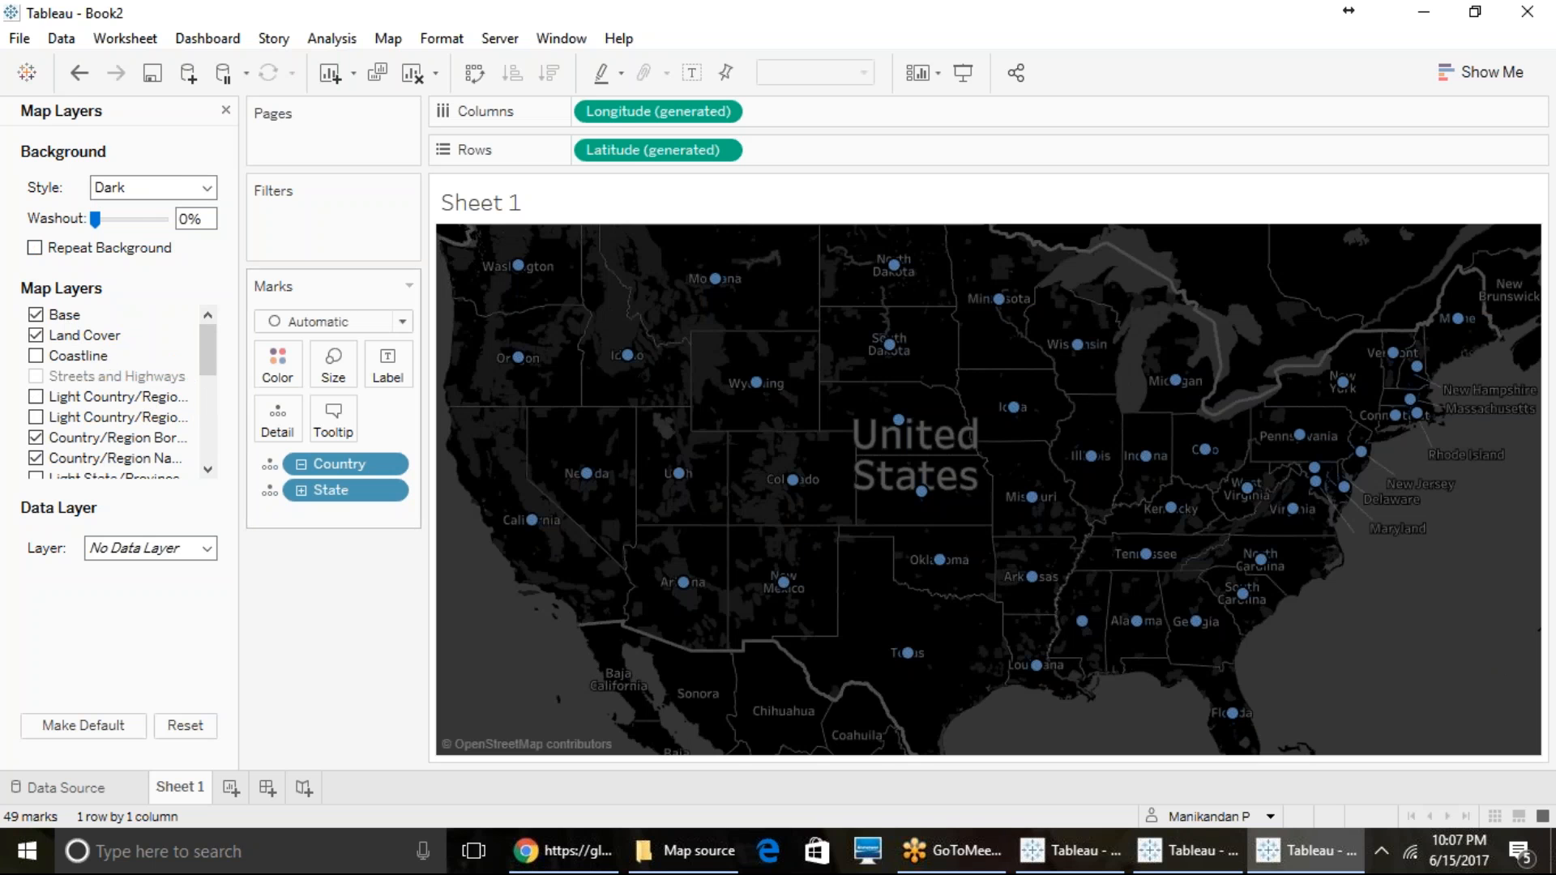
# - Turn on the Coastline layer of the dark map
pyautogui.click(36, 331)
pyautogui.scroll(-1, 69, 372)
pyautogui.scroll(1, 65, 356)
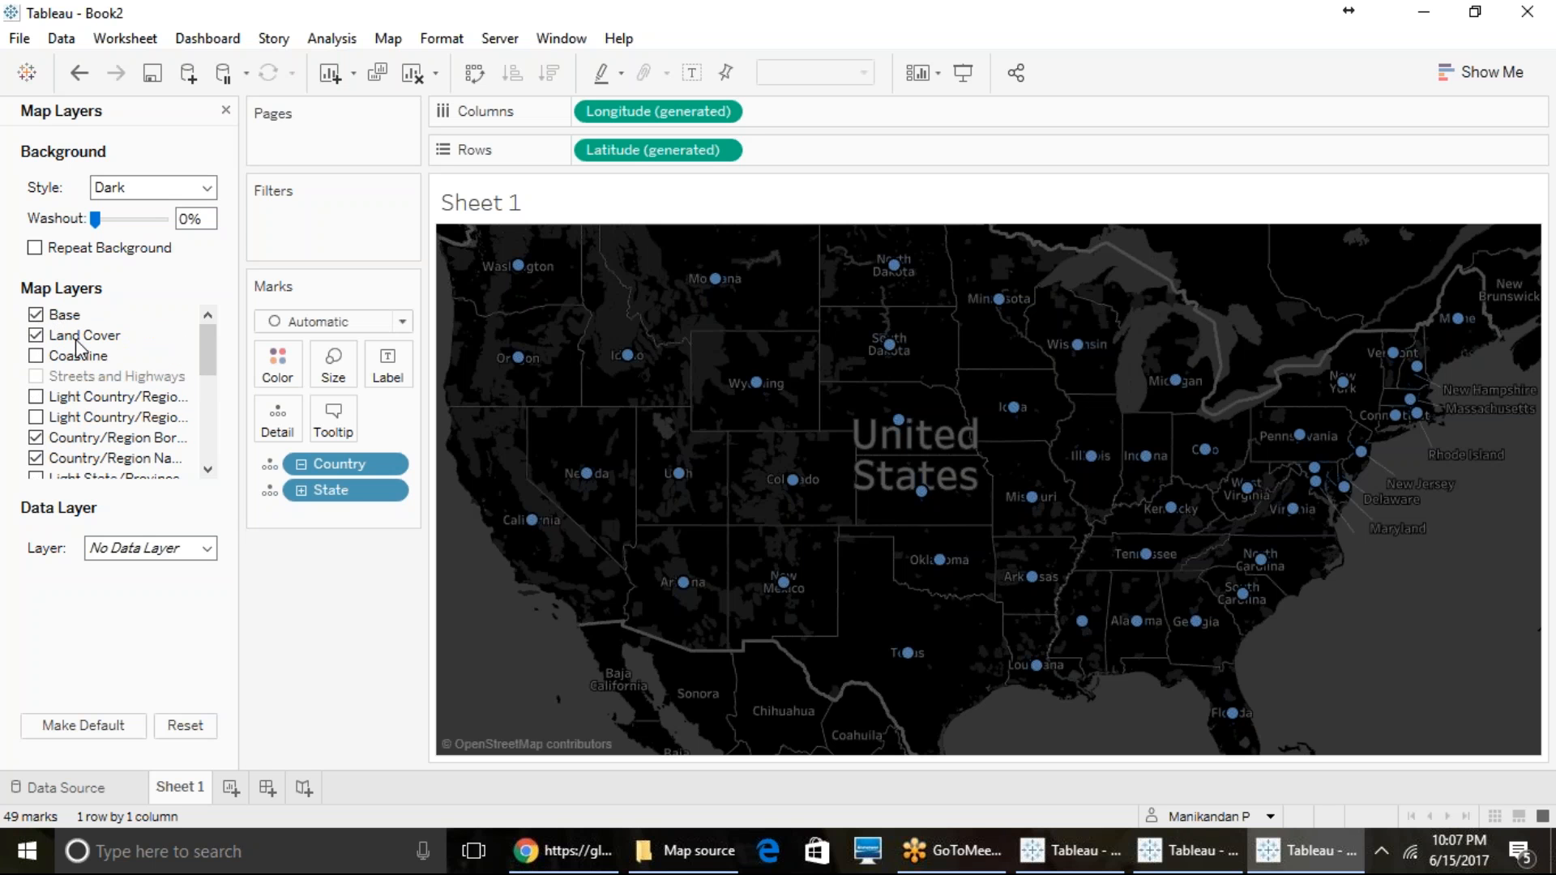
pyautogui.scroll(-5, 79, 347)
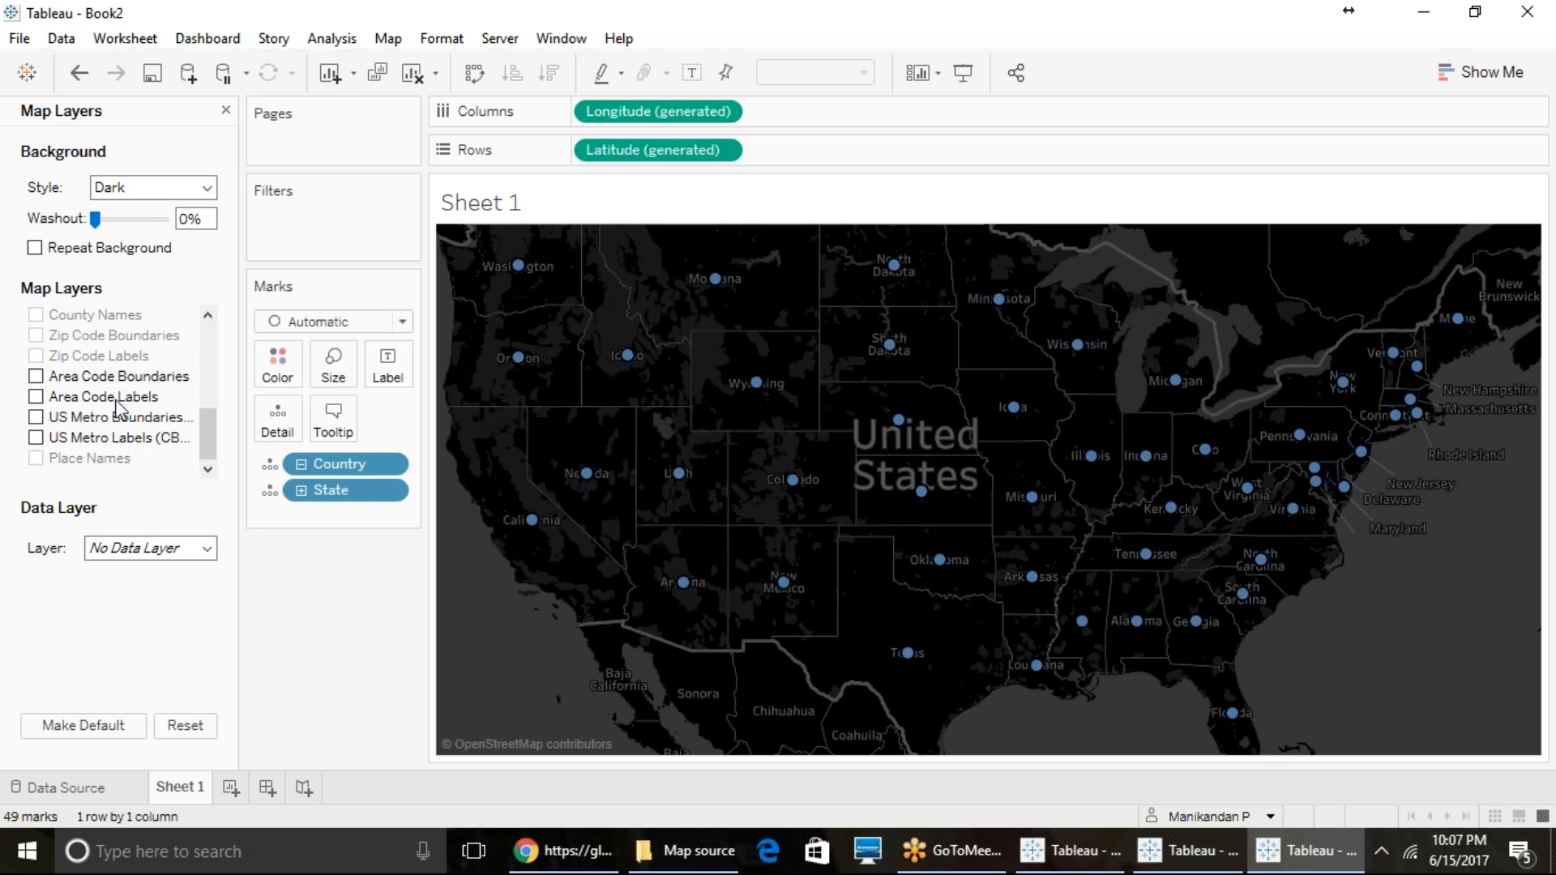
pyautogui.scroll(4, 155, 414)
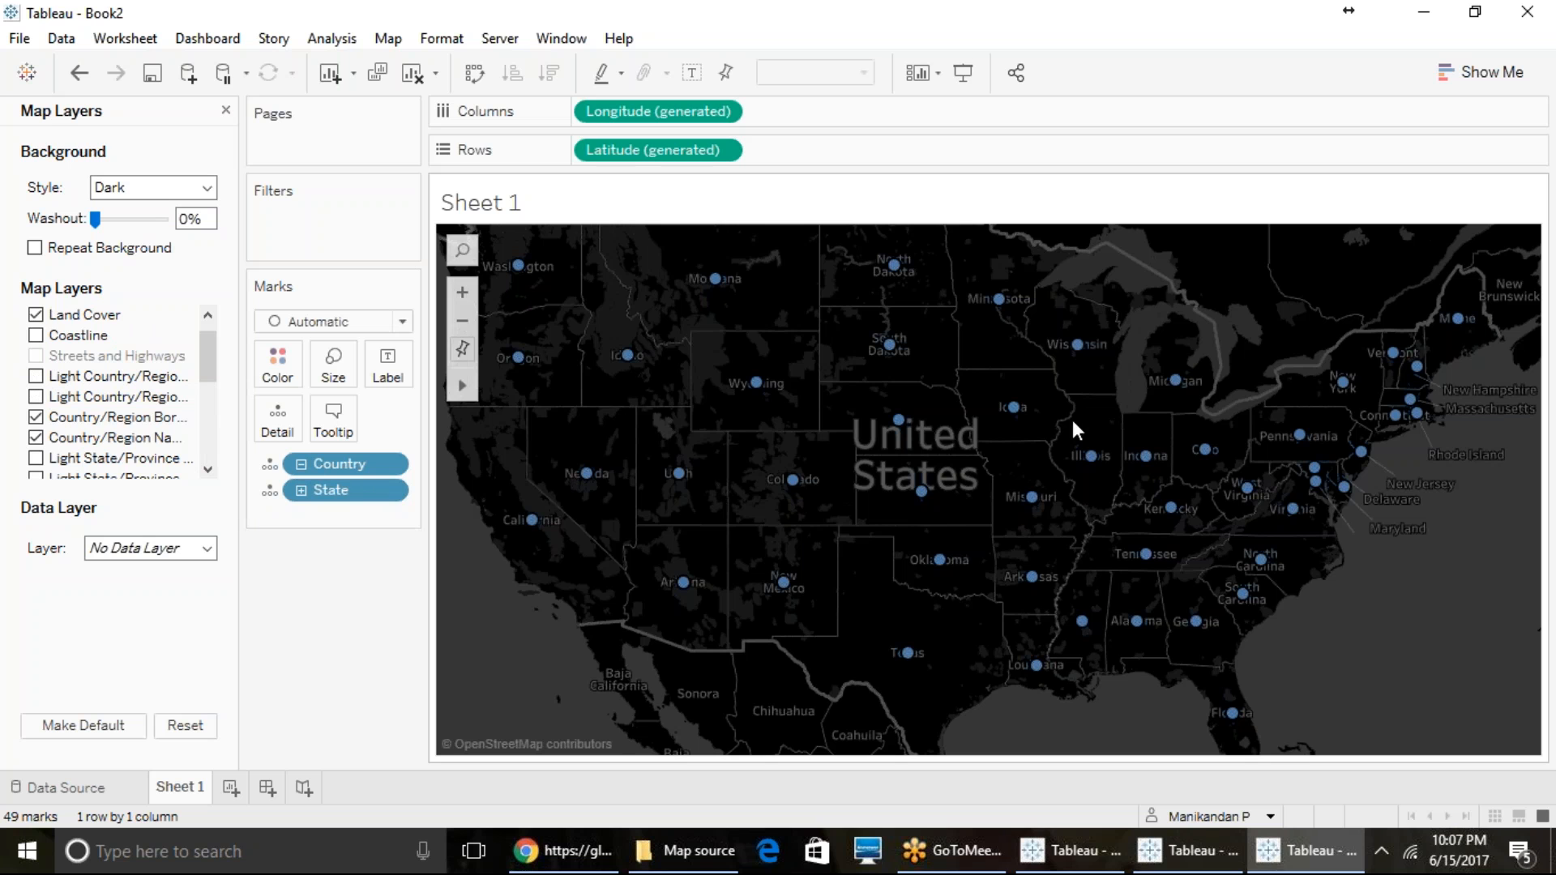
pyautogui.click(36, 338)
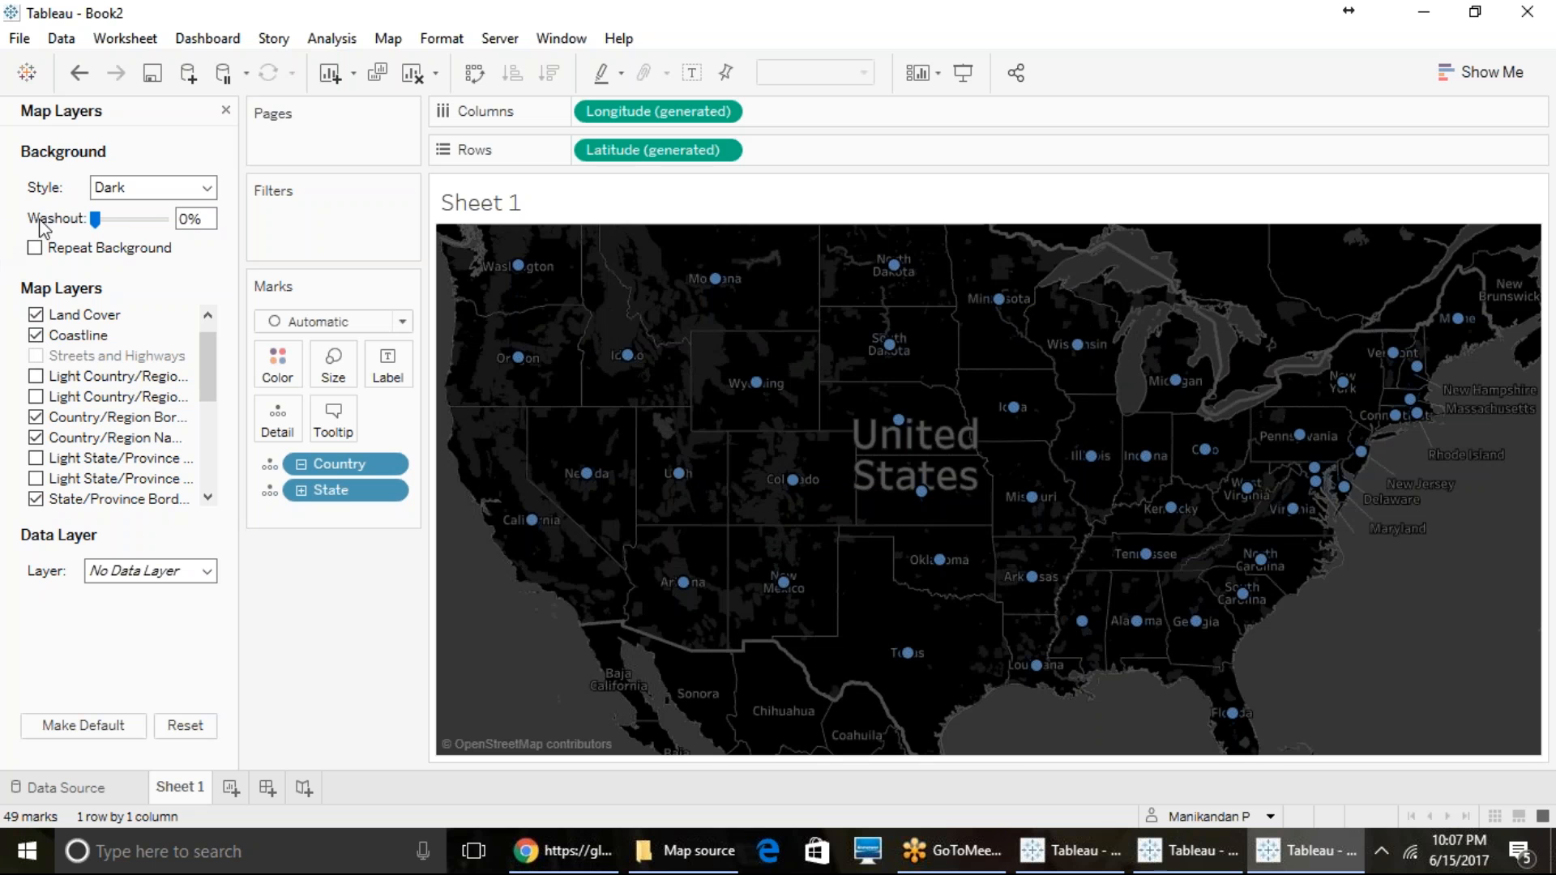
# - Set the background style to Normal and switch the Coastline layer off and on again to compare
pyautogui.click(160, 188)
pyautogui.click(144, 212)
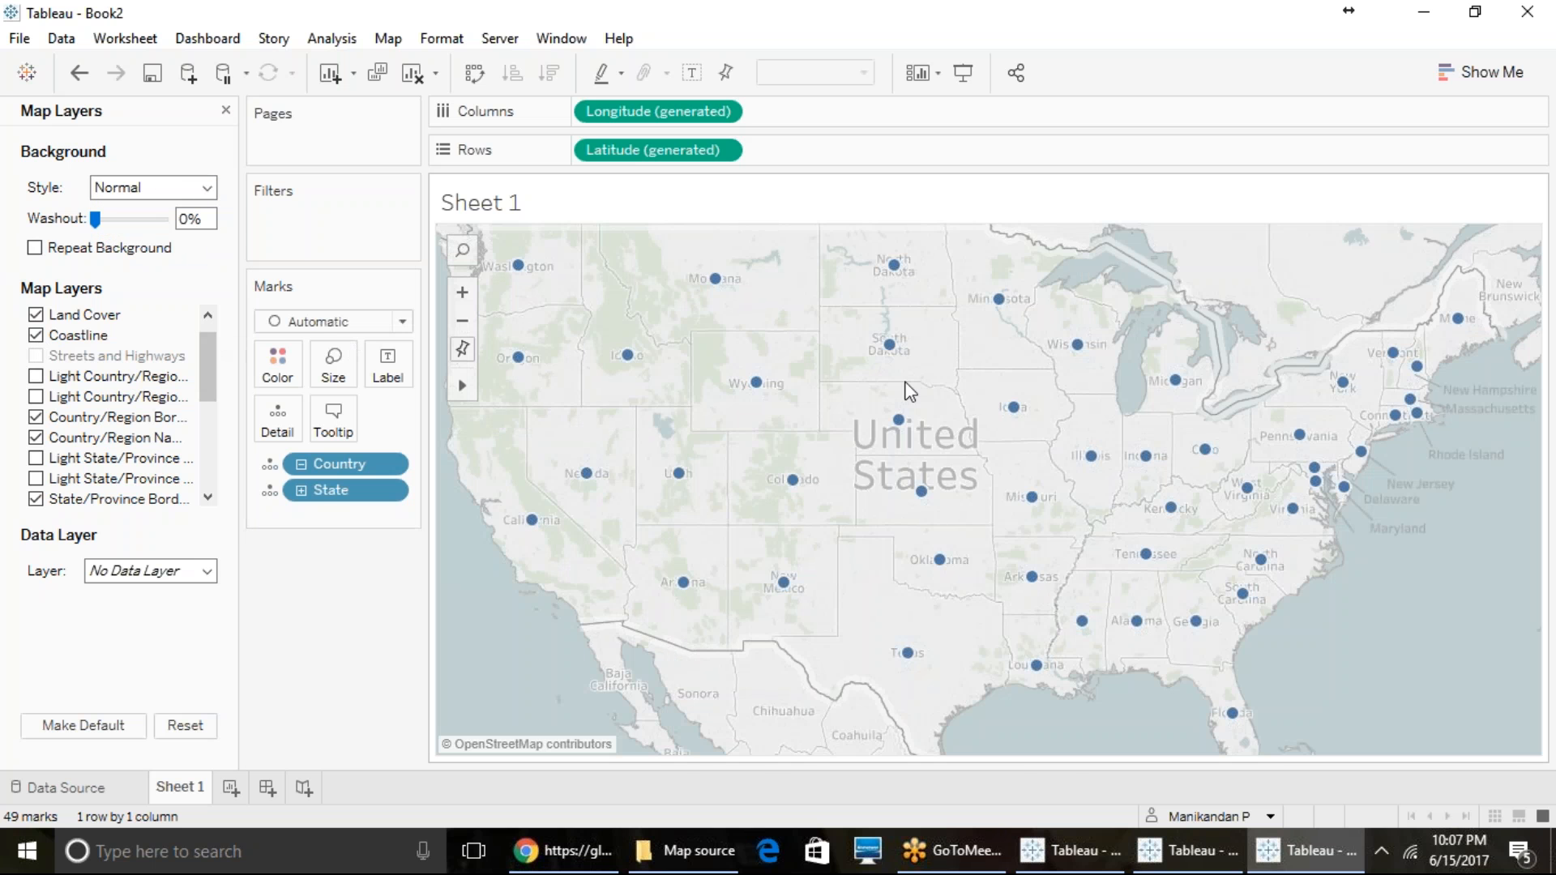
pyautogui.click(36, 335)
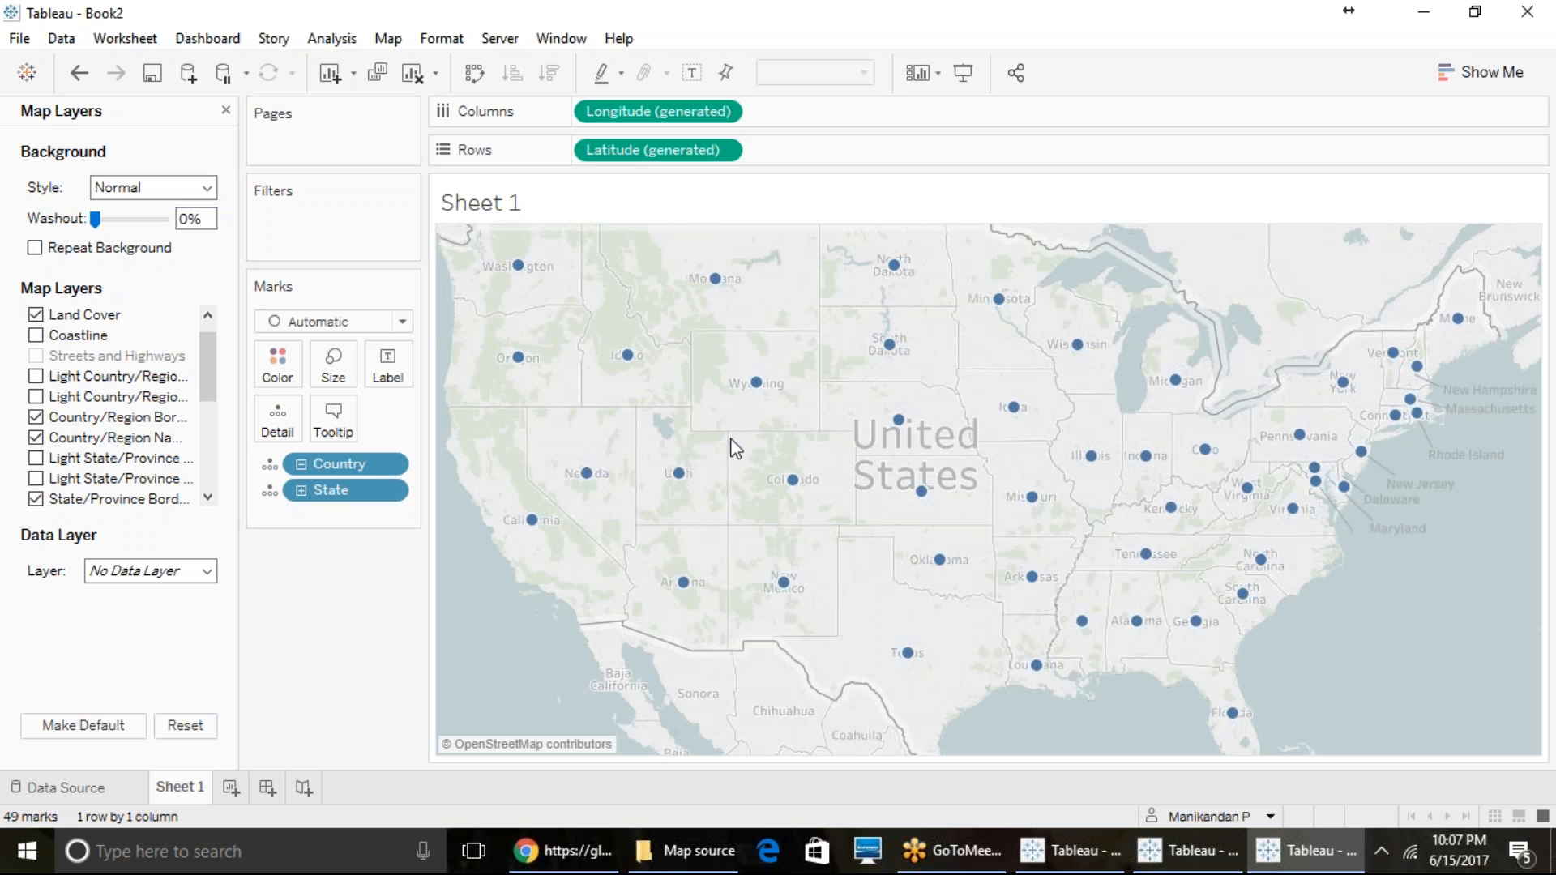
pyautogui.click(35, 335)
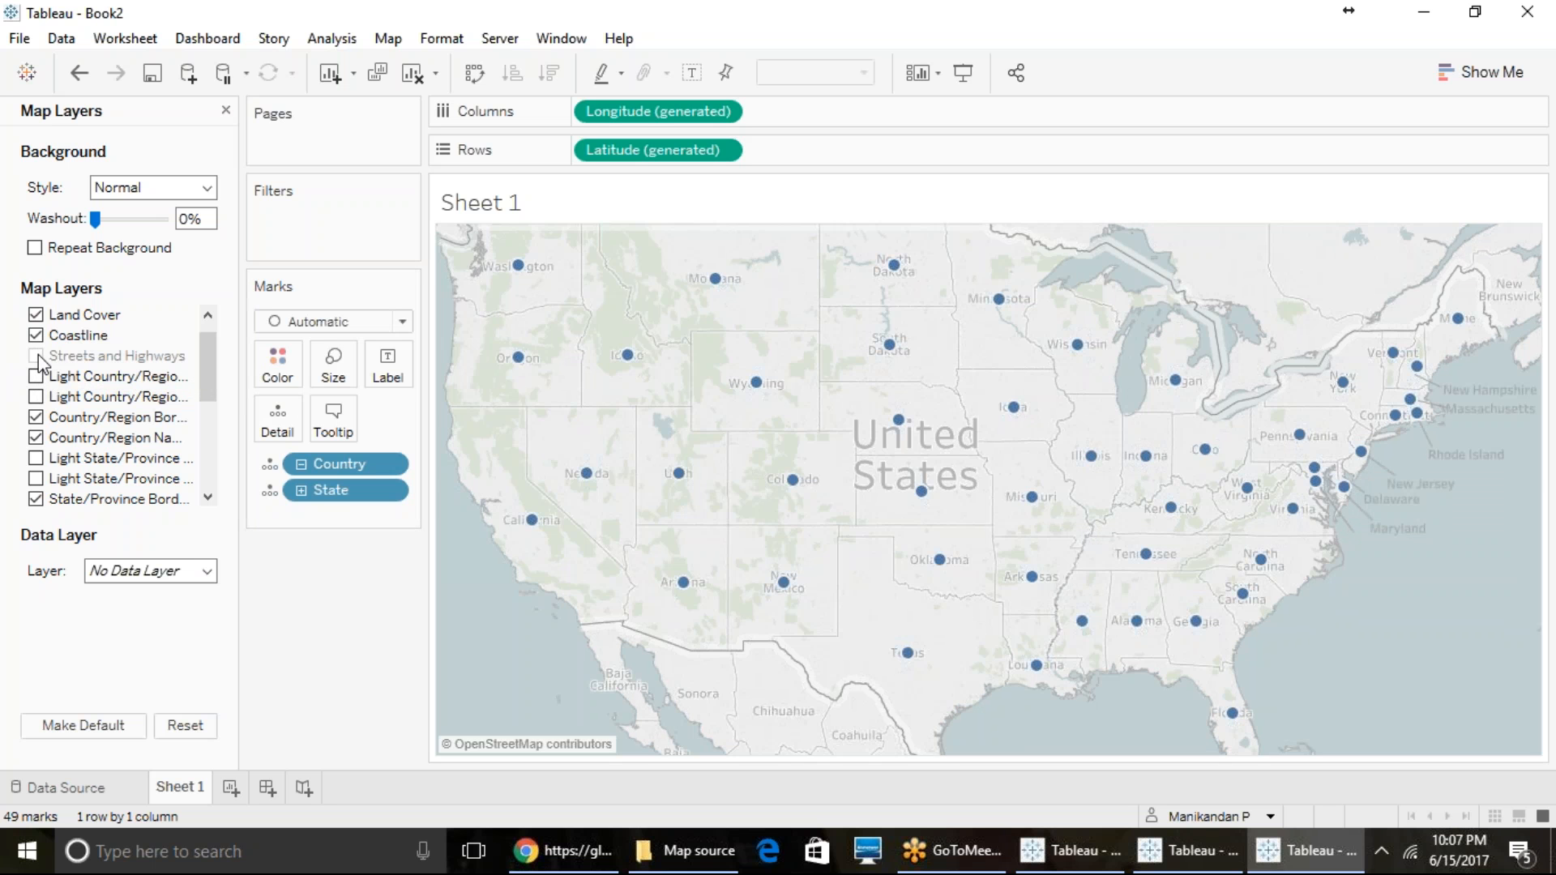
# - Turn on the US Metro Boundaries layer of the map
pyautogui.scroll(-1, 57, 395)
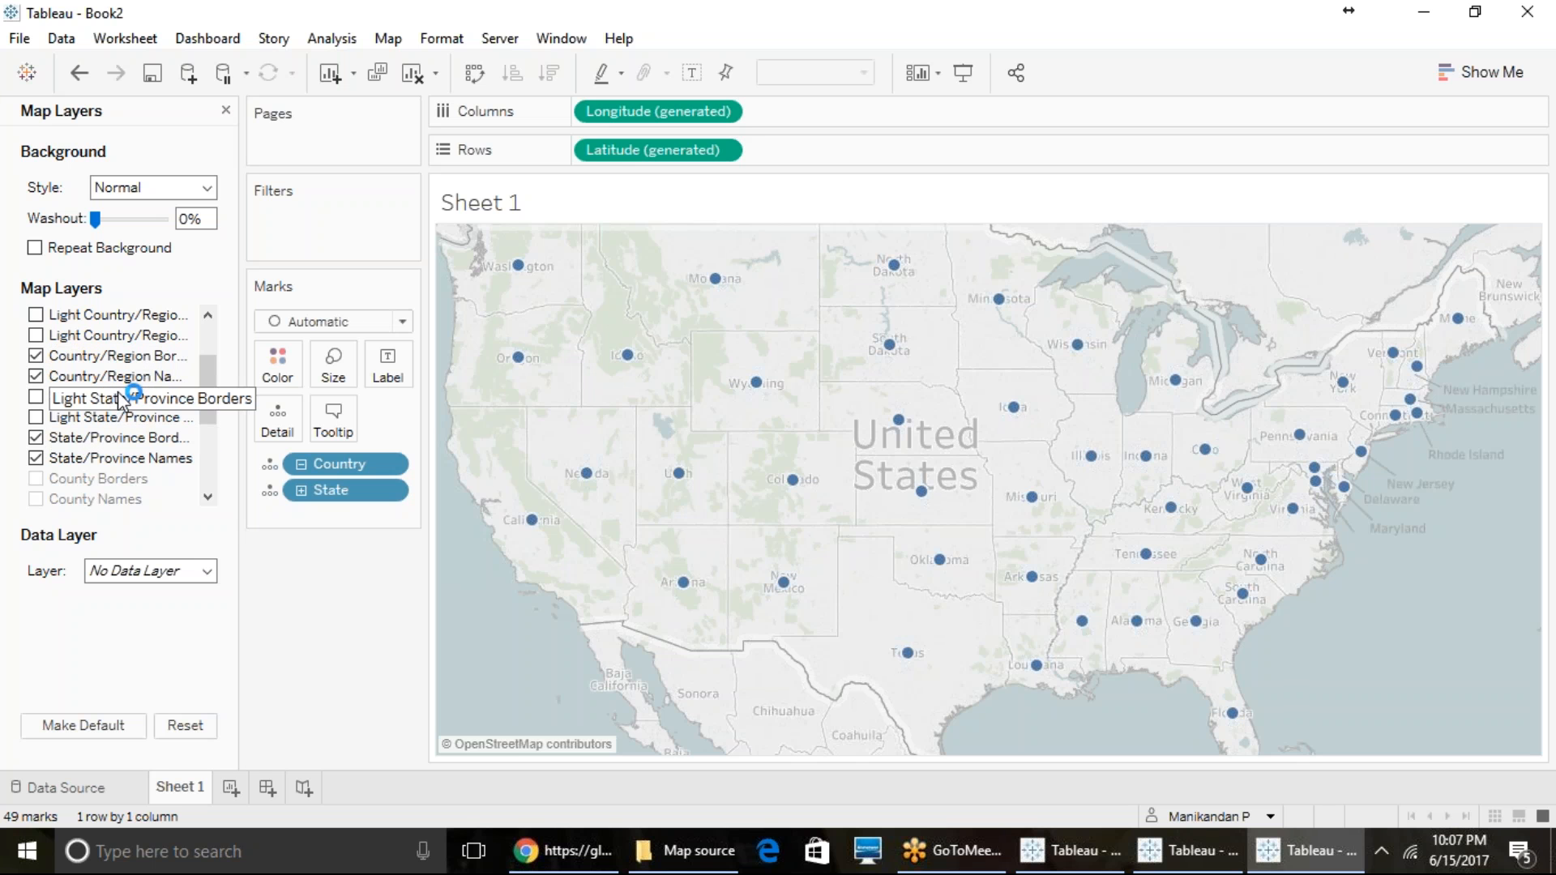
pyautogui.click(35, 405)
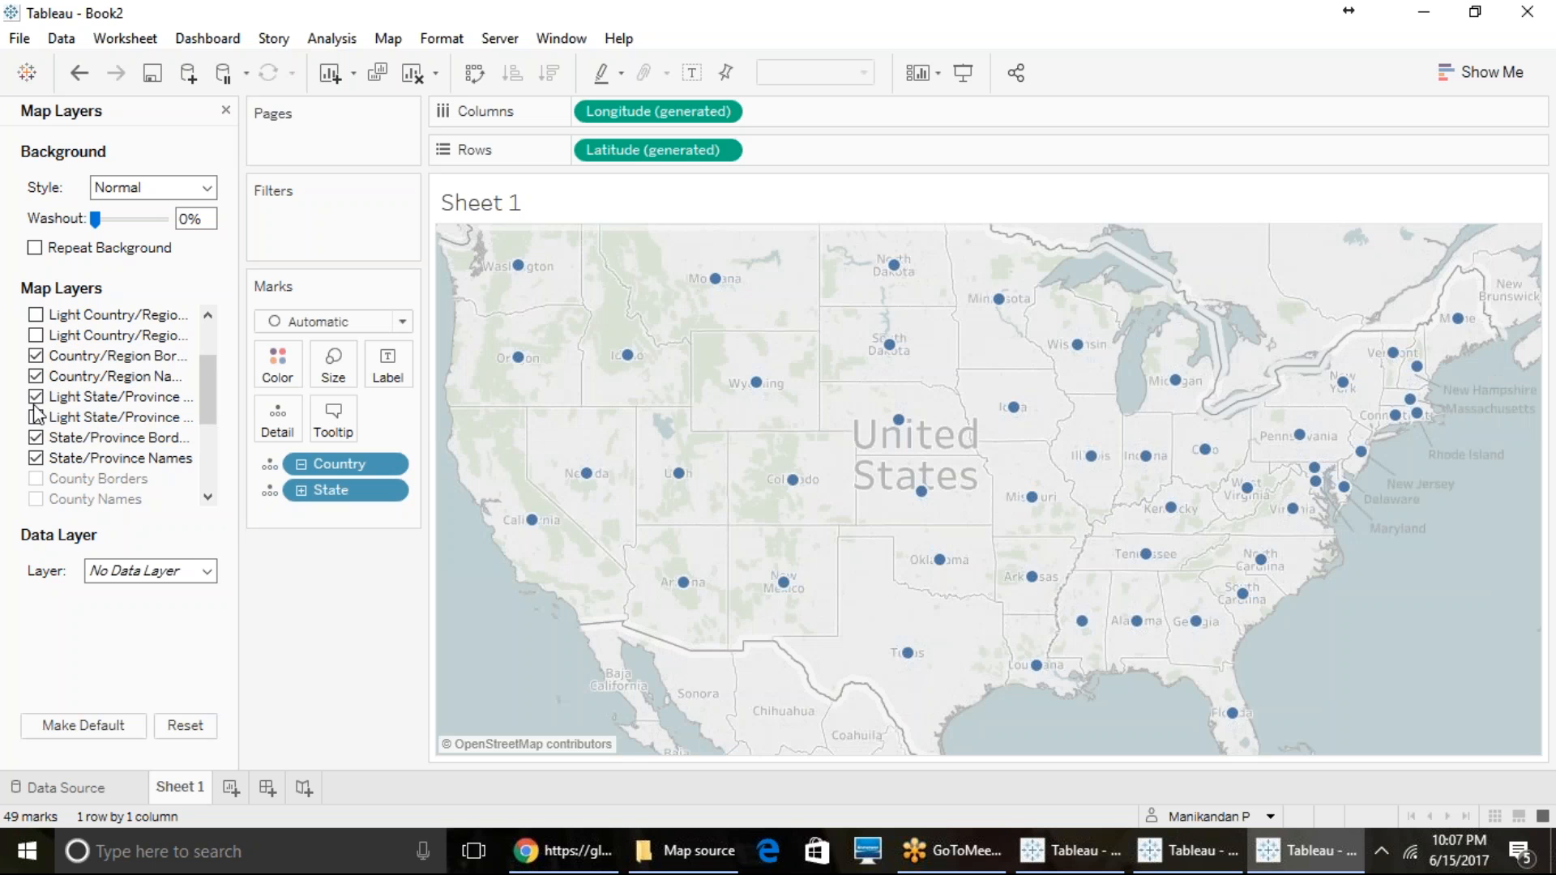
pyautogui.click(38, 418)
pyautogui.scroll(-3, 40, 409)
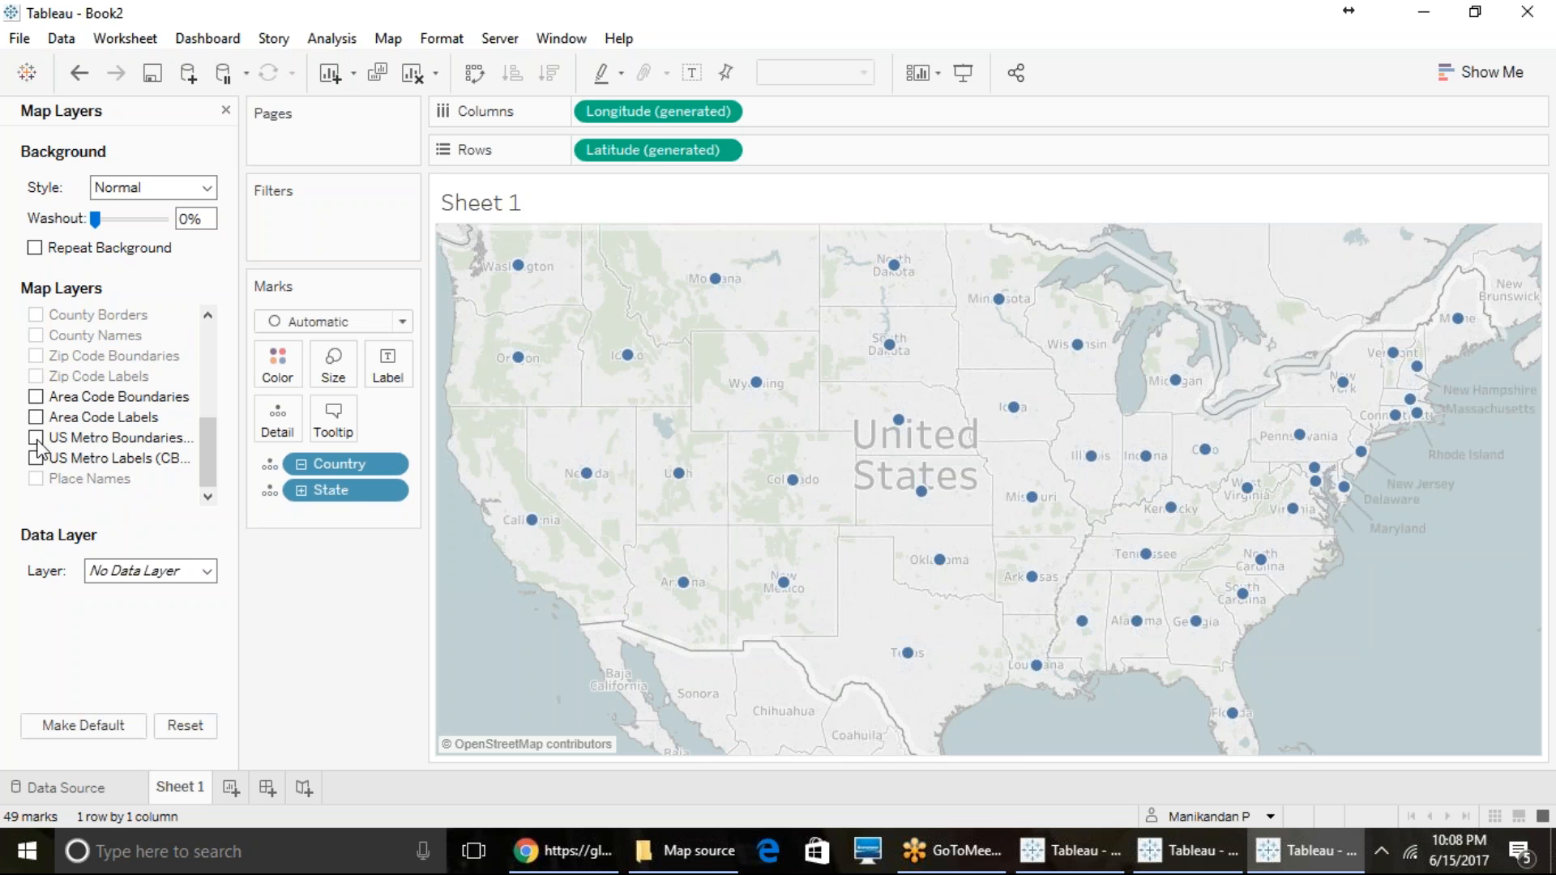
pyautogui.click(36, 442)
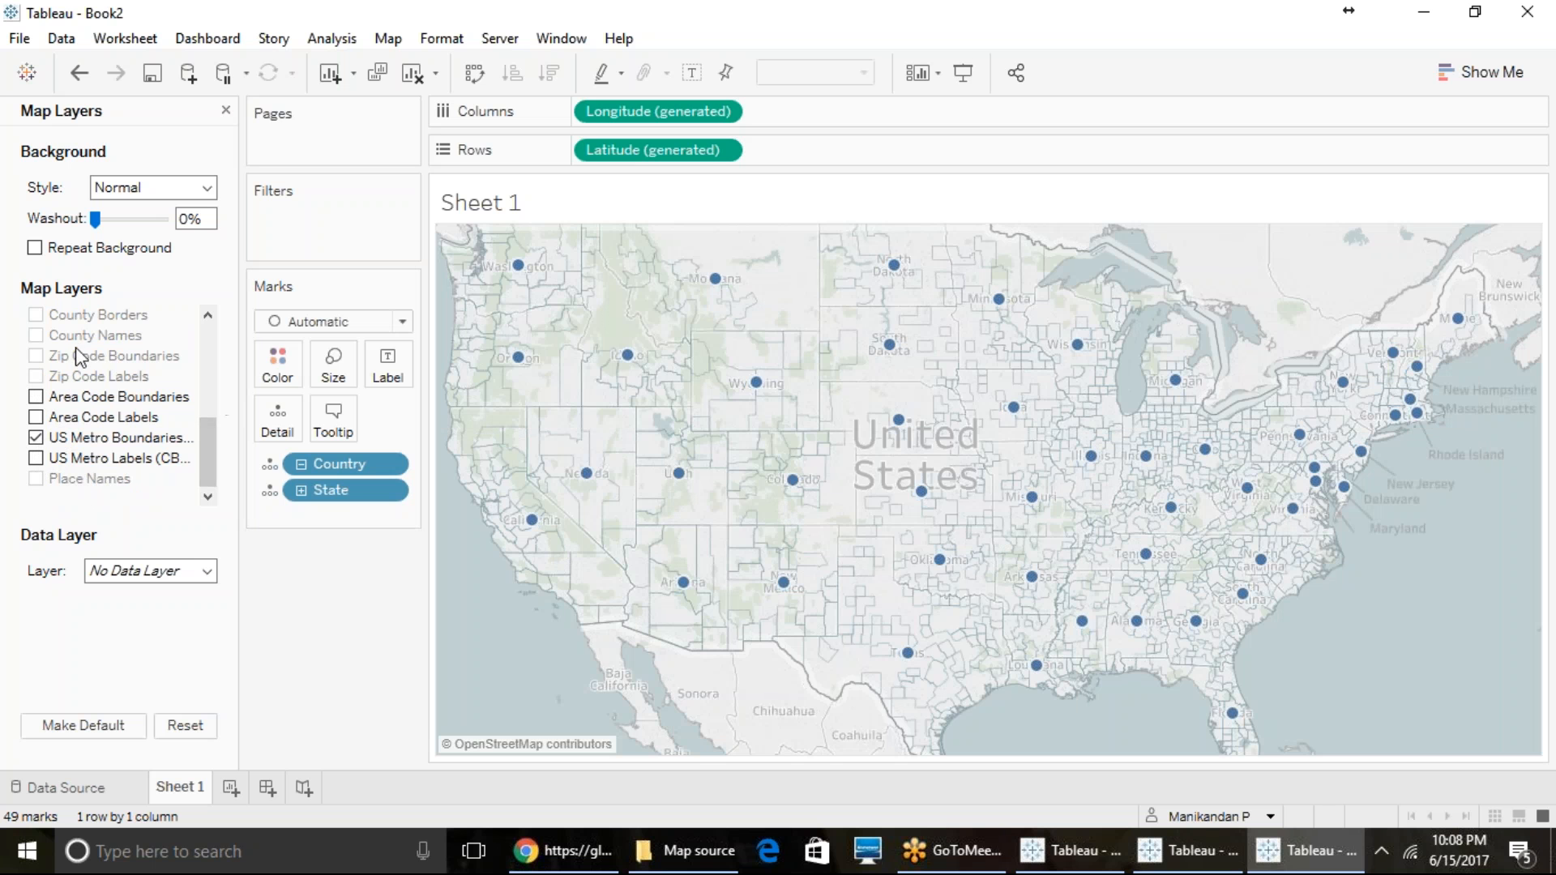
pyautogui.scroll(3, 97, 357)
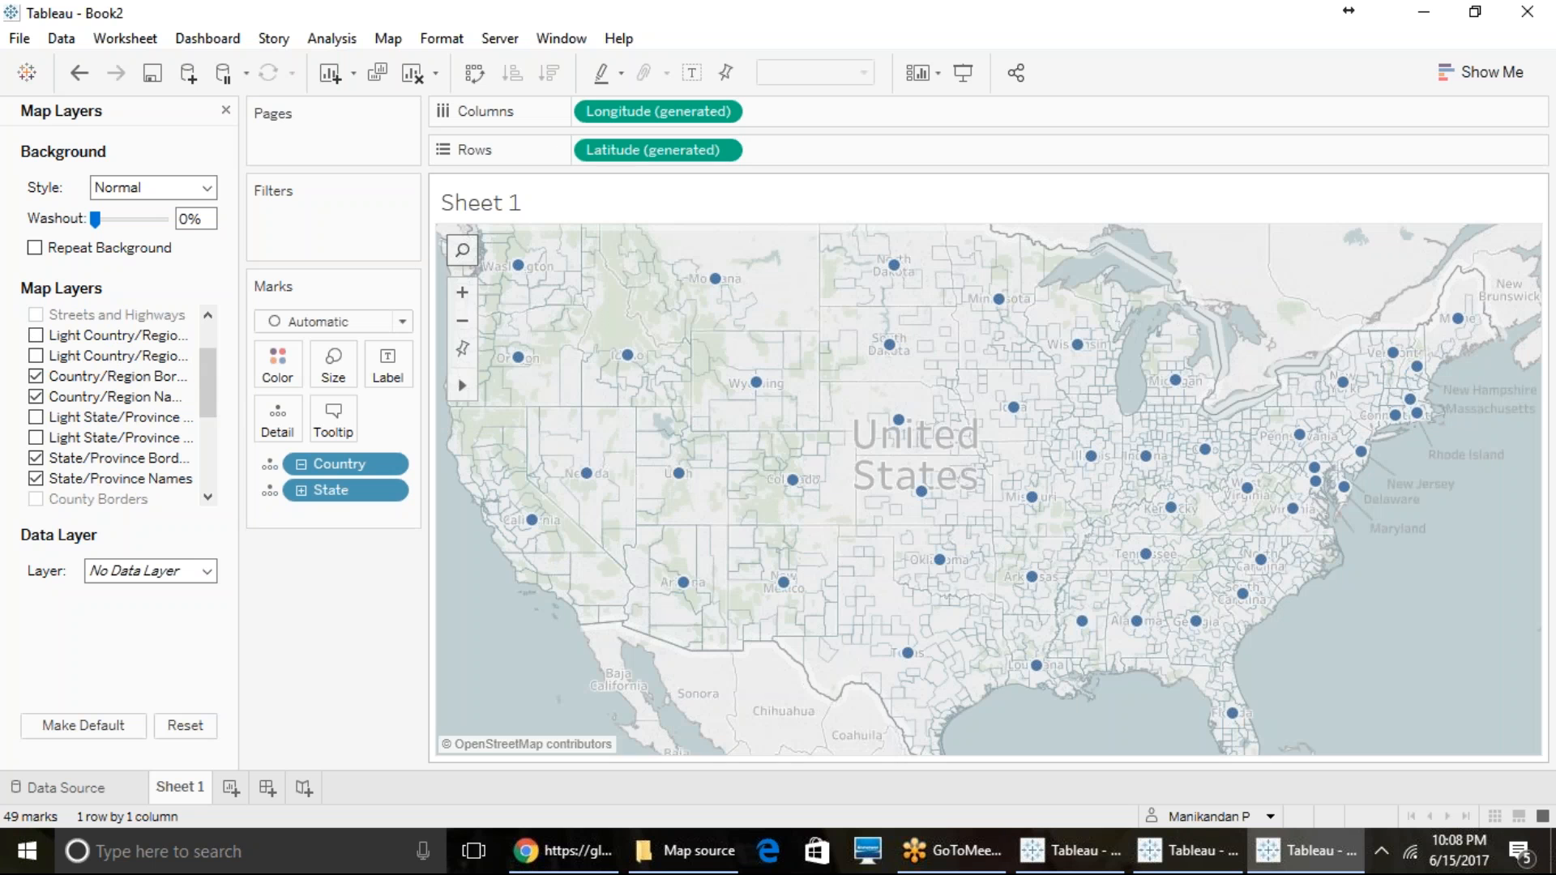
pyautogui.scroll(1, 109, 349)
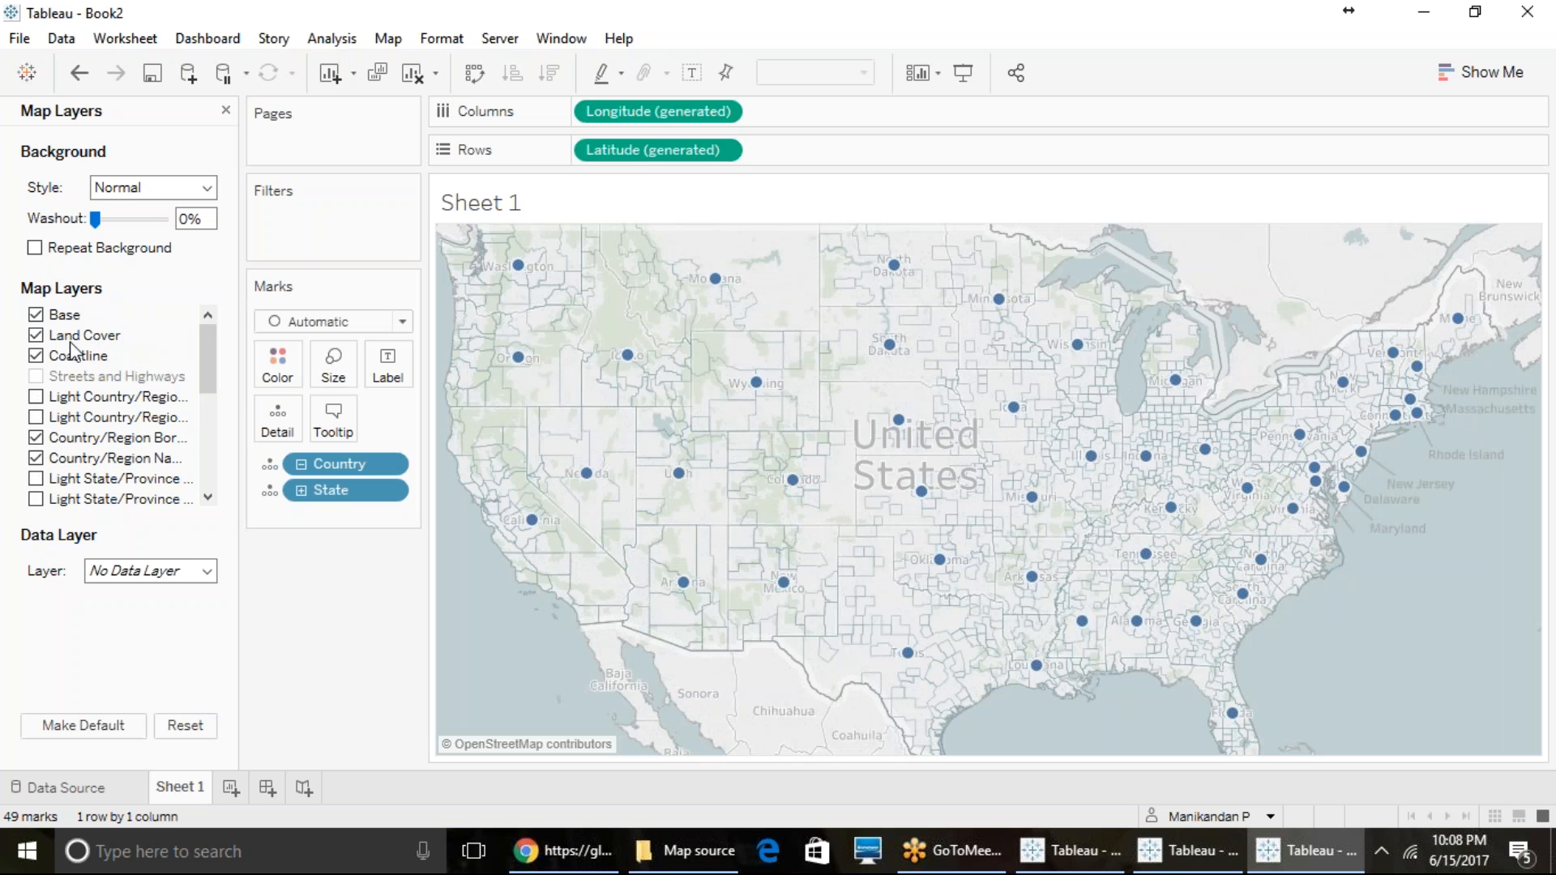
pyautogui.scroll(-4, 90, 425)
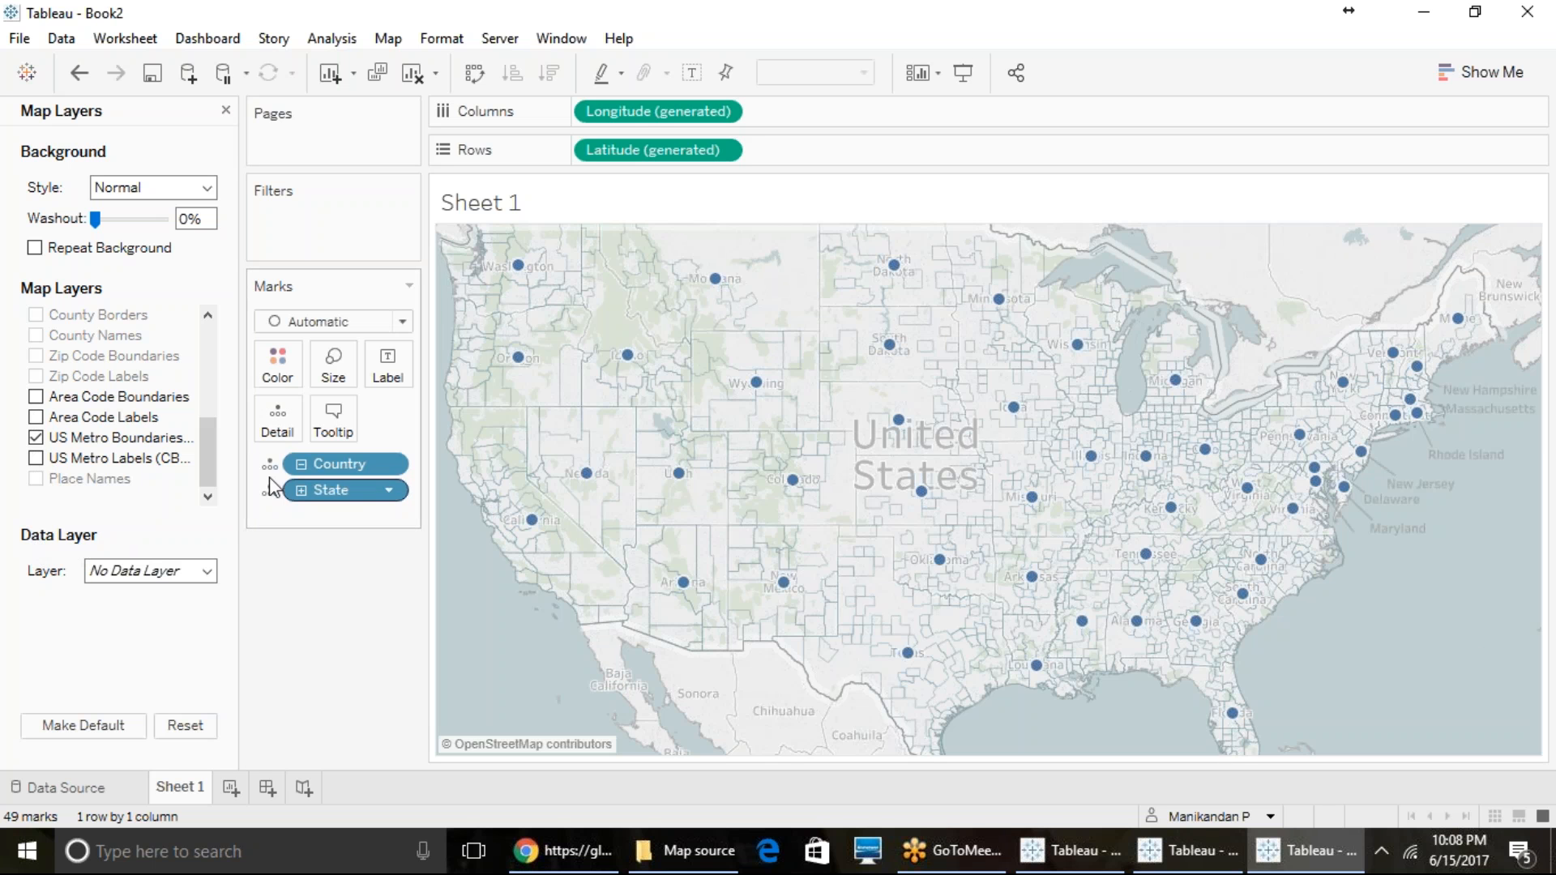
# - Add the Male/Female Ratio data layer to the map and color it with the Blue-Green Sequential palette
pyautogui.click(190, 572)
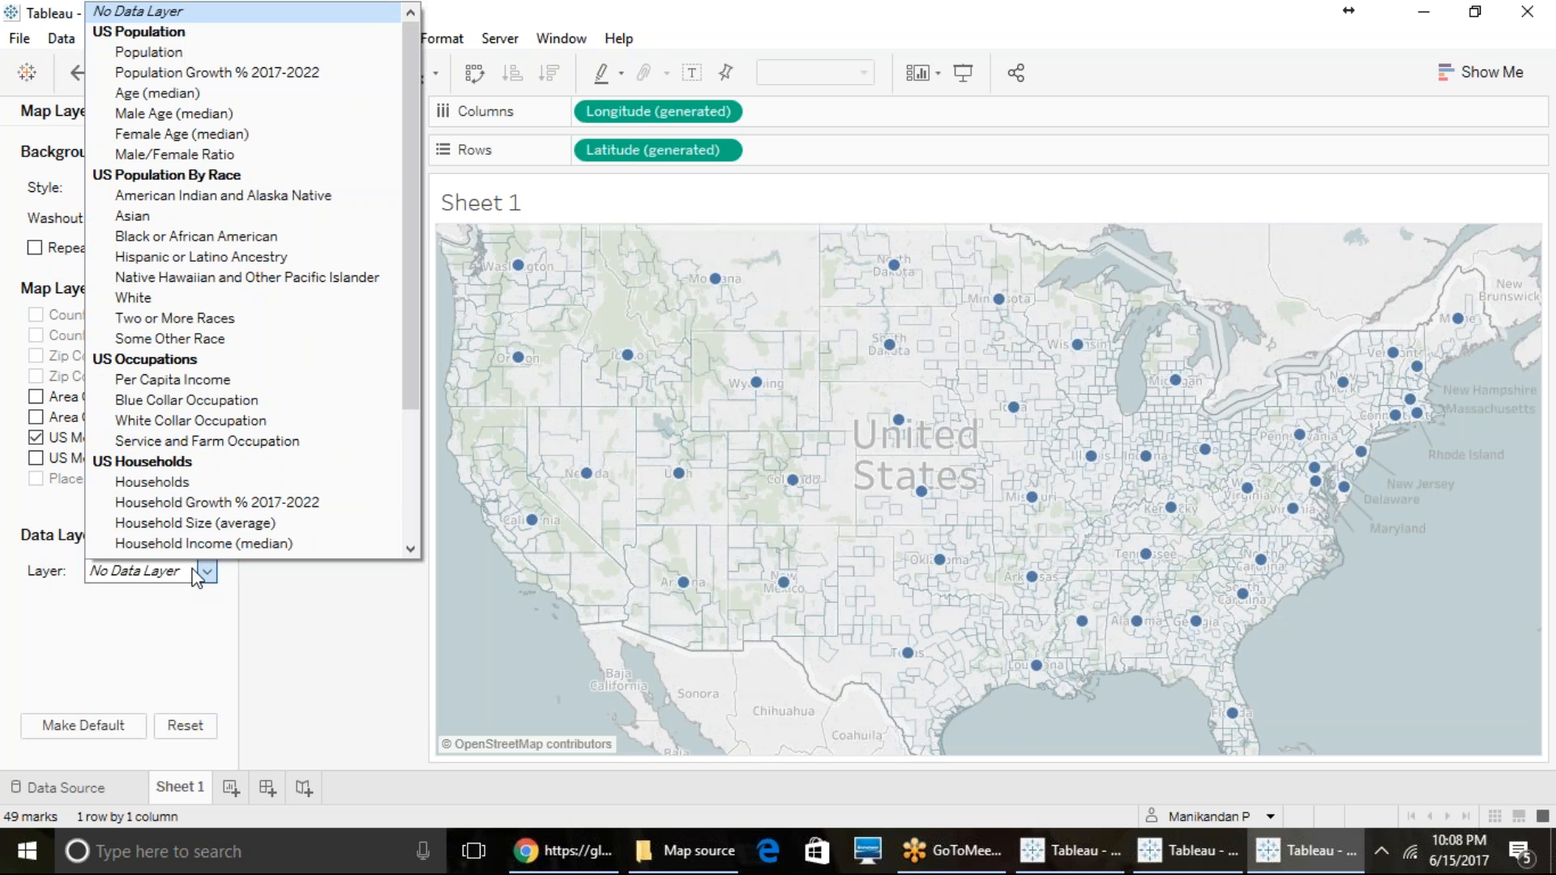
pyautogui.click(220, 154)
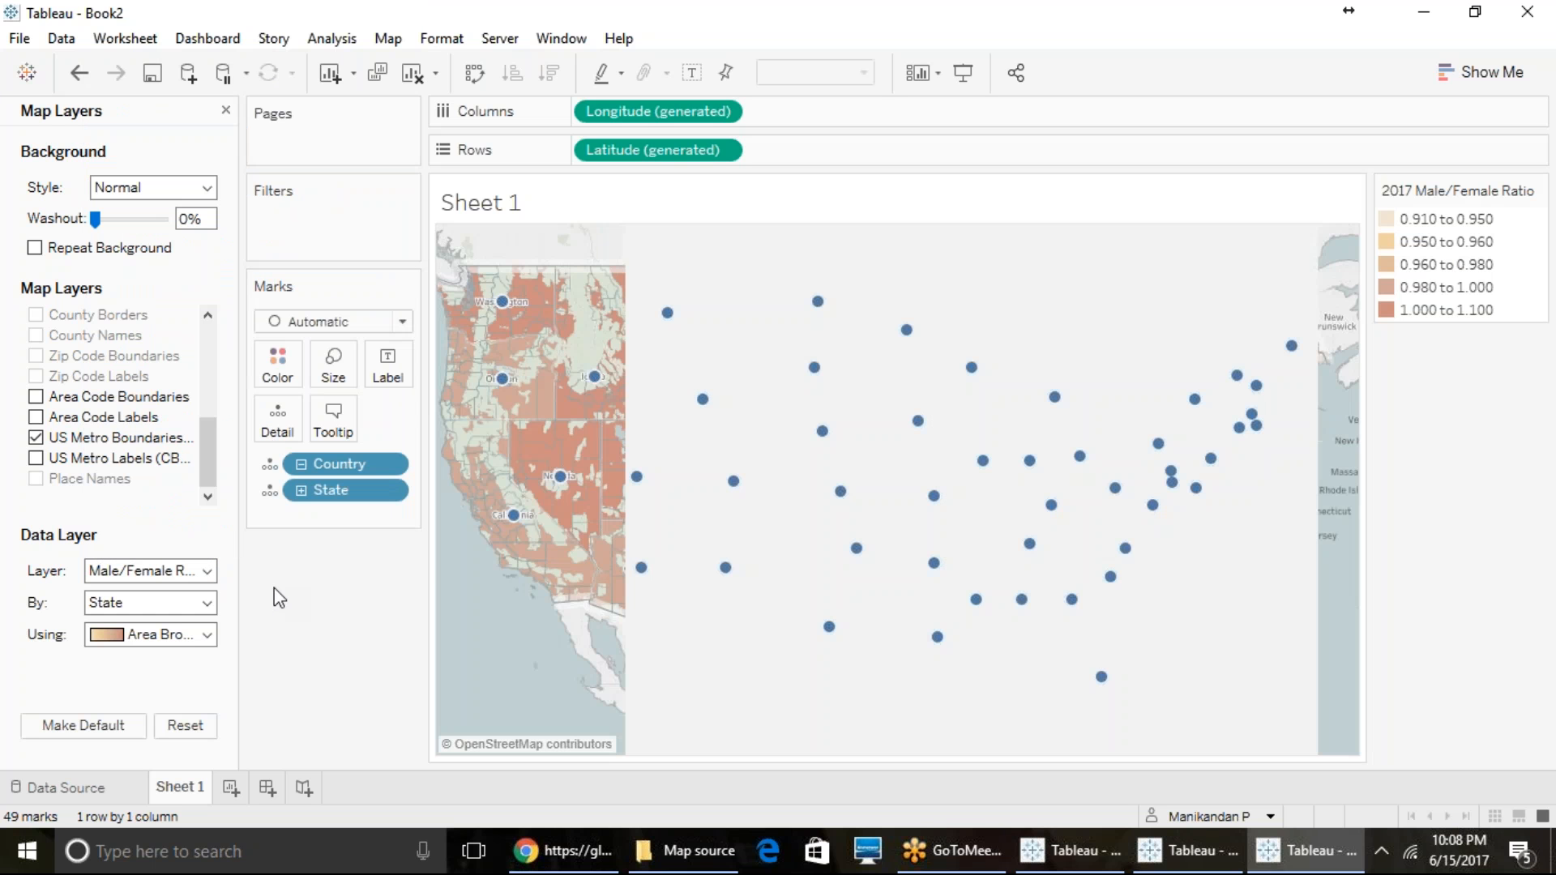
pyautogui.click(146, 636)
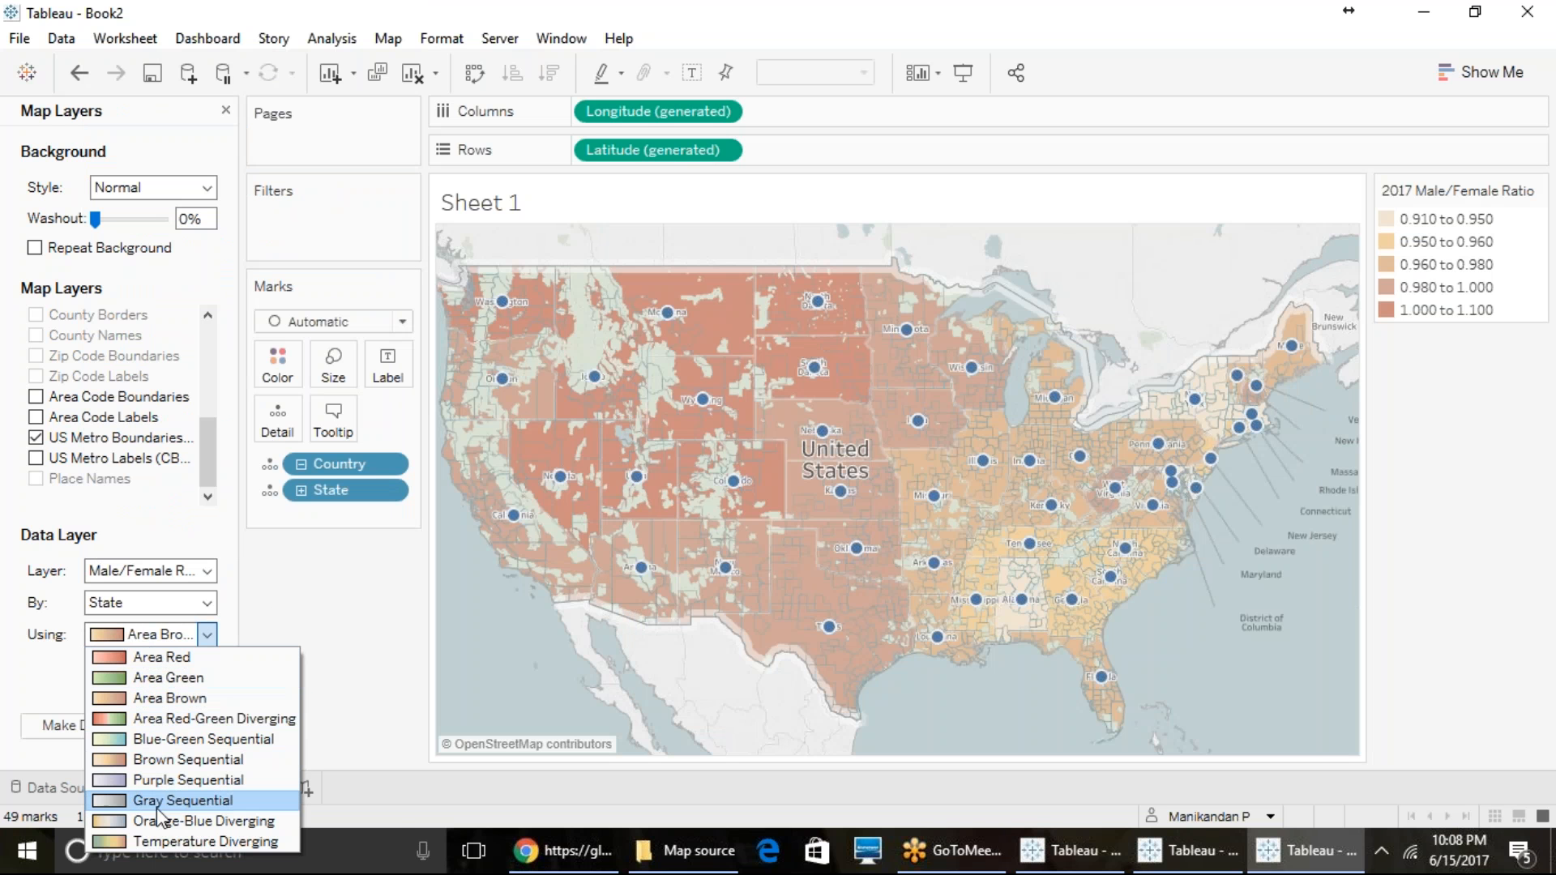
pyautogui.click(154, 742)
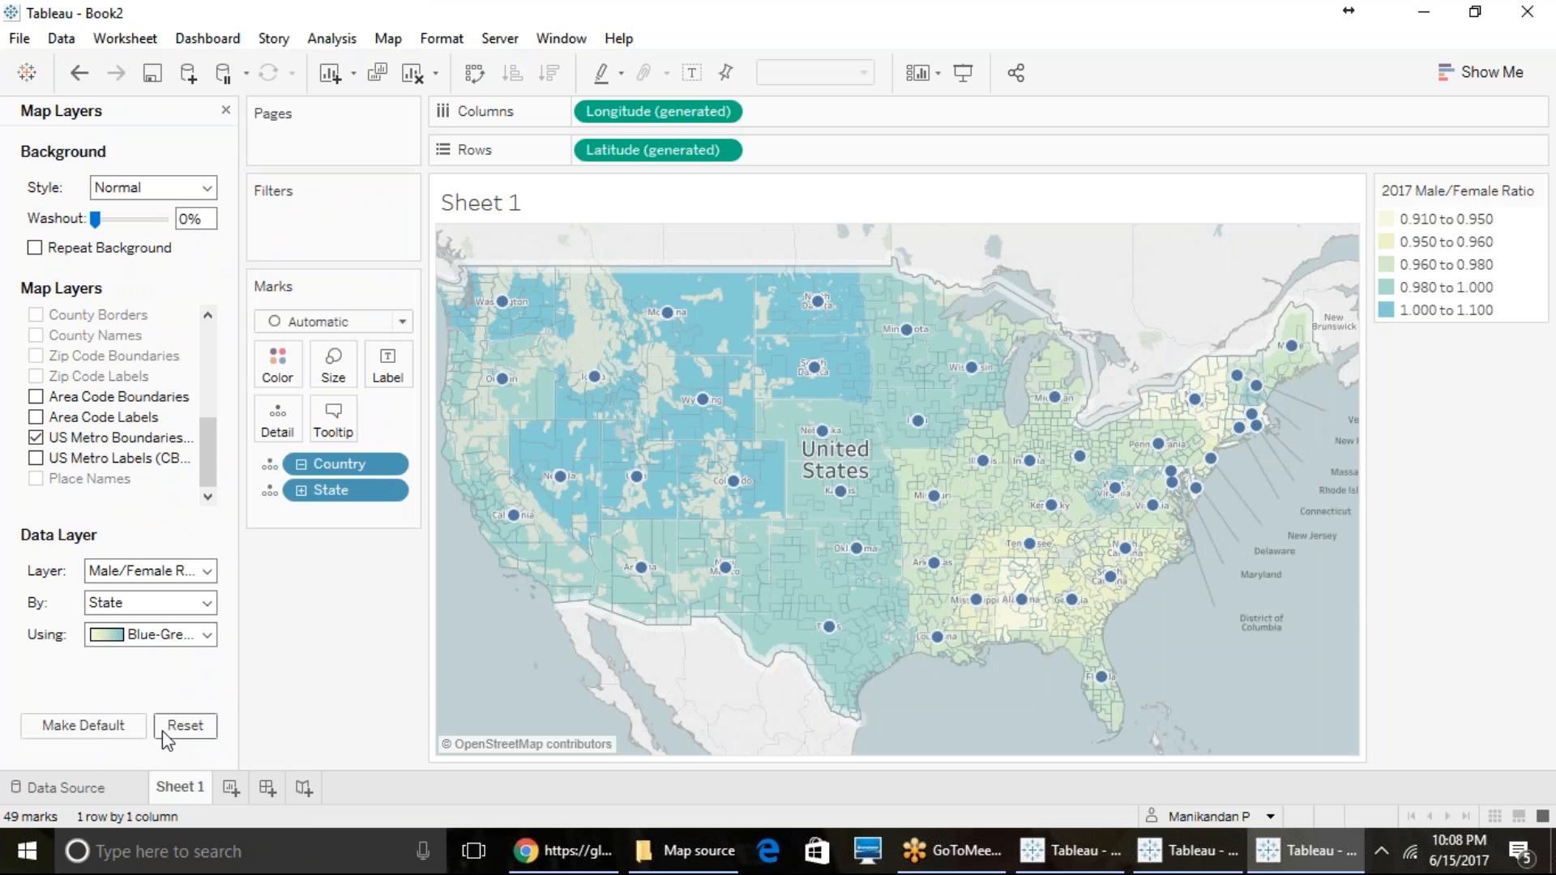
pyautogui.click(150, 640)
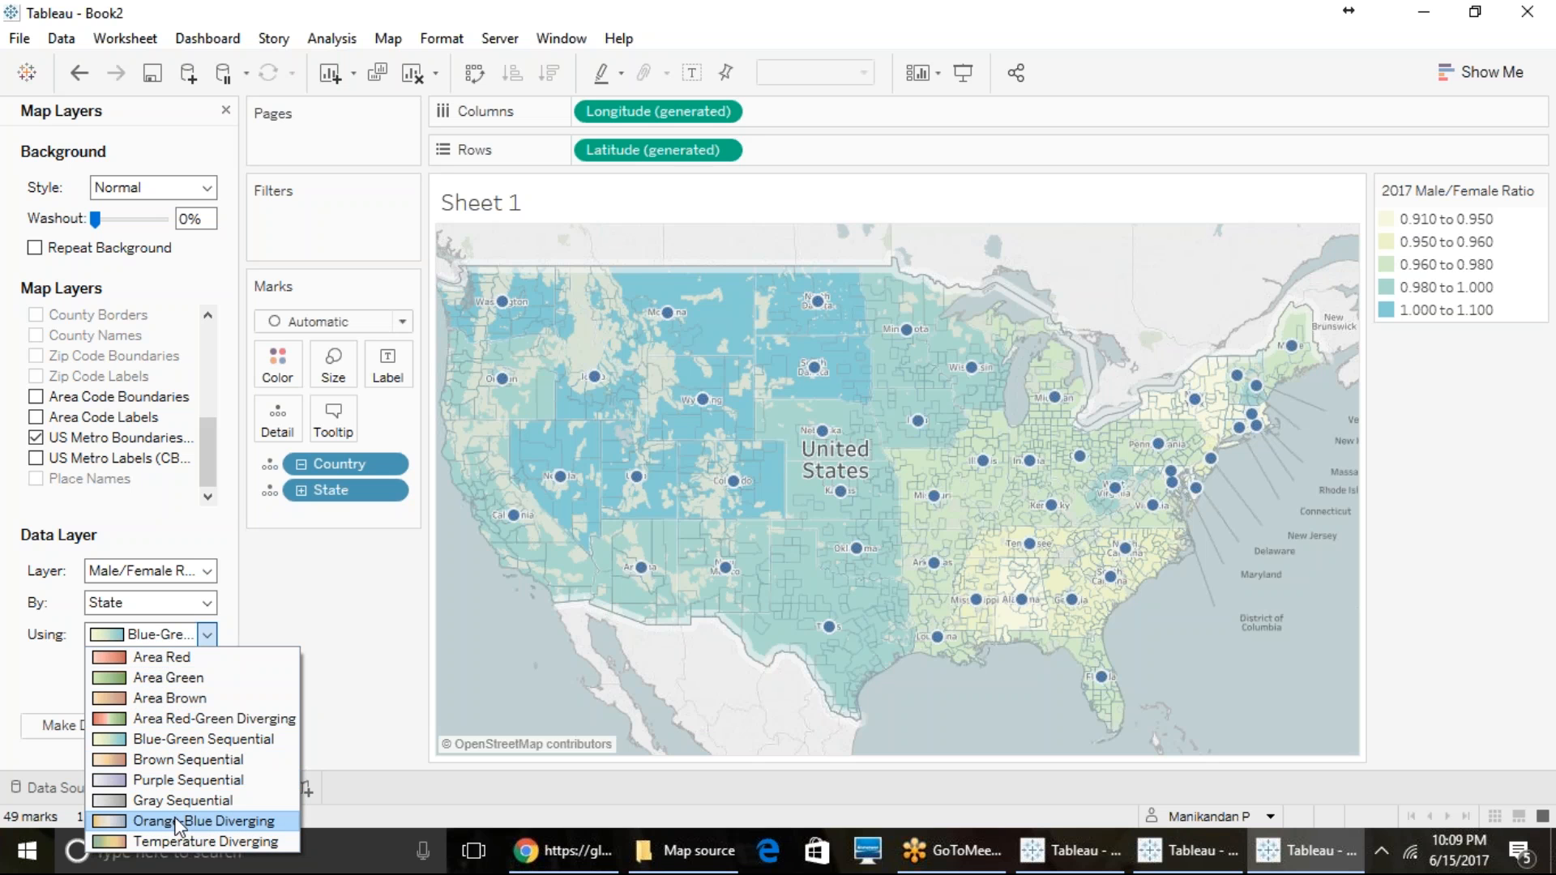
pyautogui.click(187, 739)
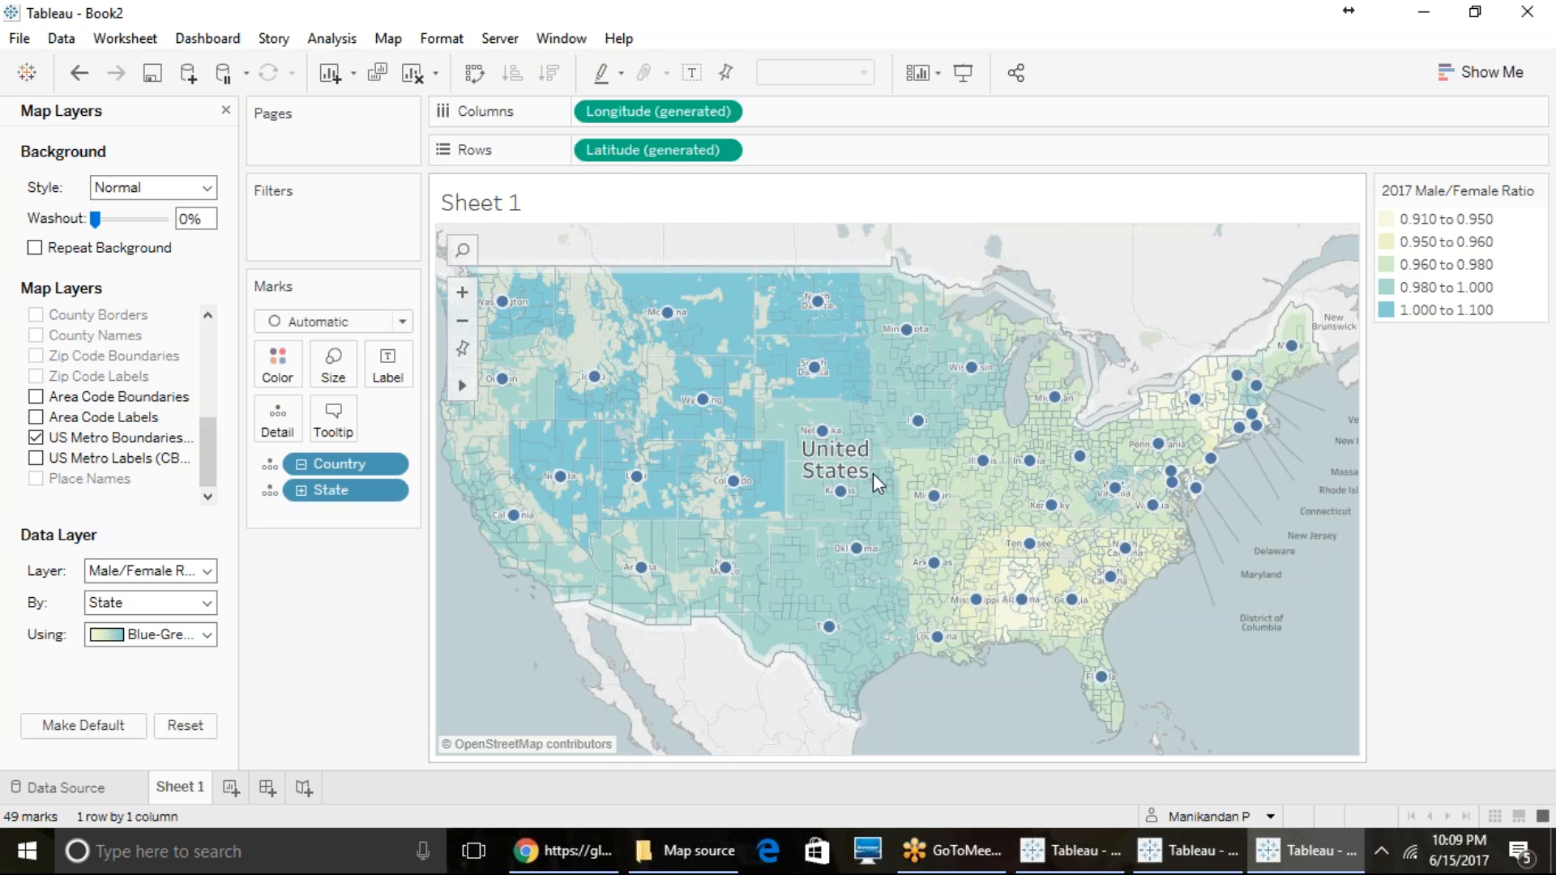
# - Change the data layer to Population Growth % 2017-2022 and color it with the Area Red palette
pyautogui.moveTo(819, 640)
pyautogui.click(208, 571)
pyautogui.scroll(-2, 113, 464)
pyautogui.scroll(3, 113, 464)
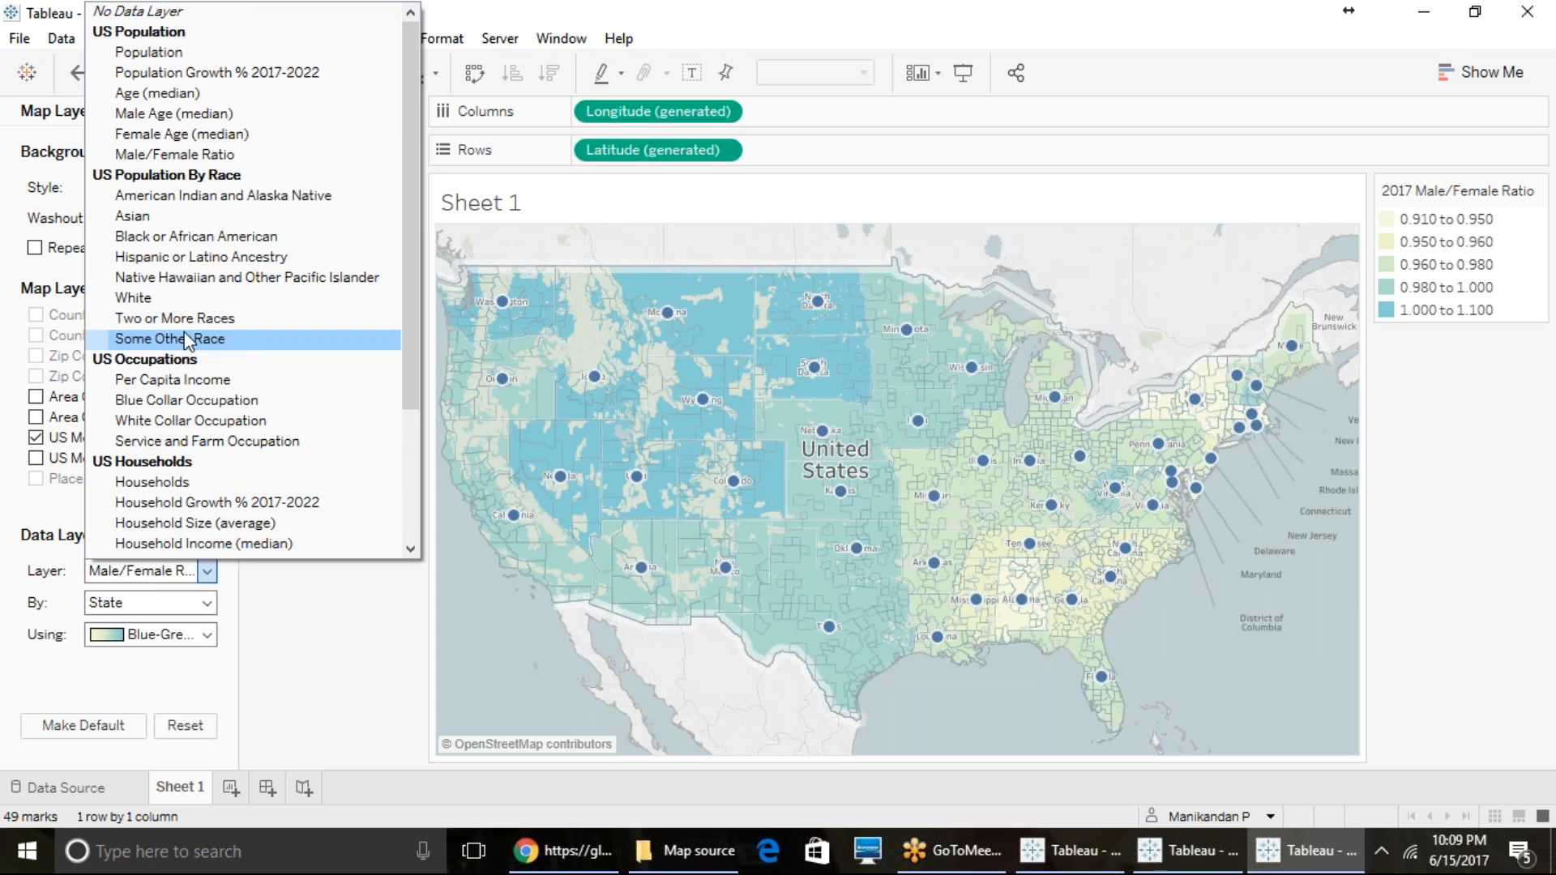
pyautogui.click(184, 75)
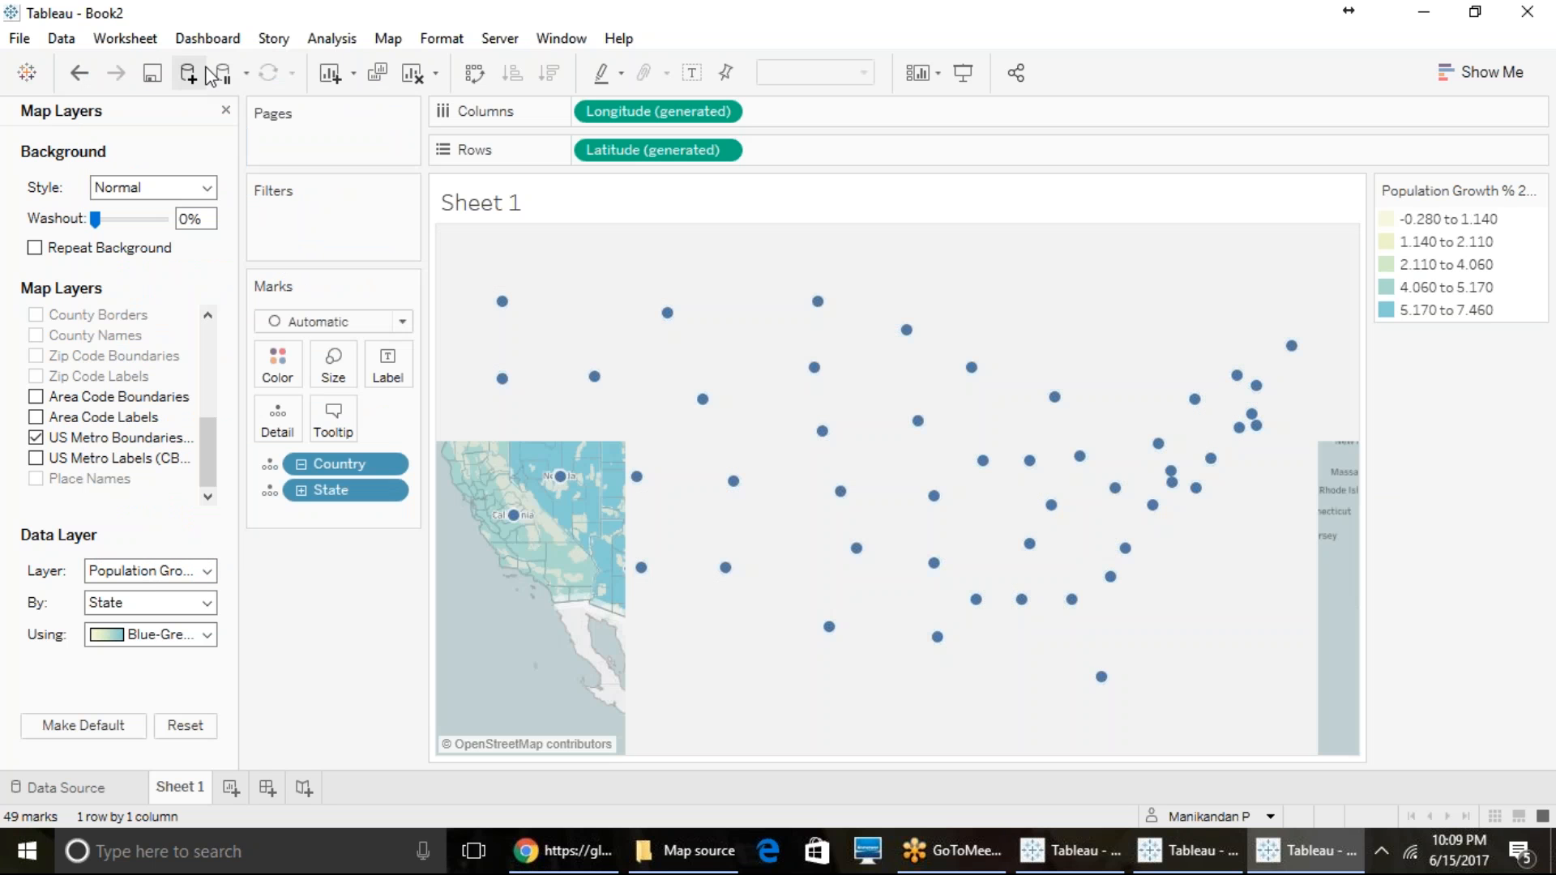
pyautogui.click(205, 636)
pyautogui.click(188, 657)
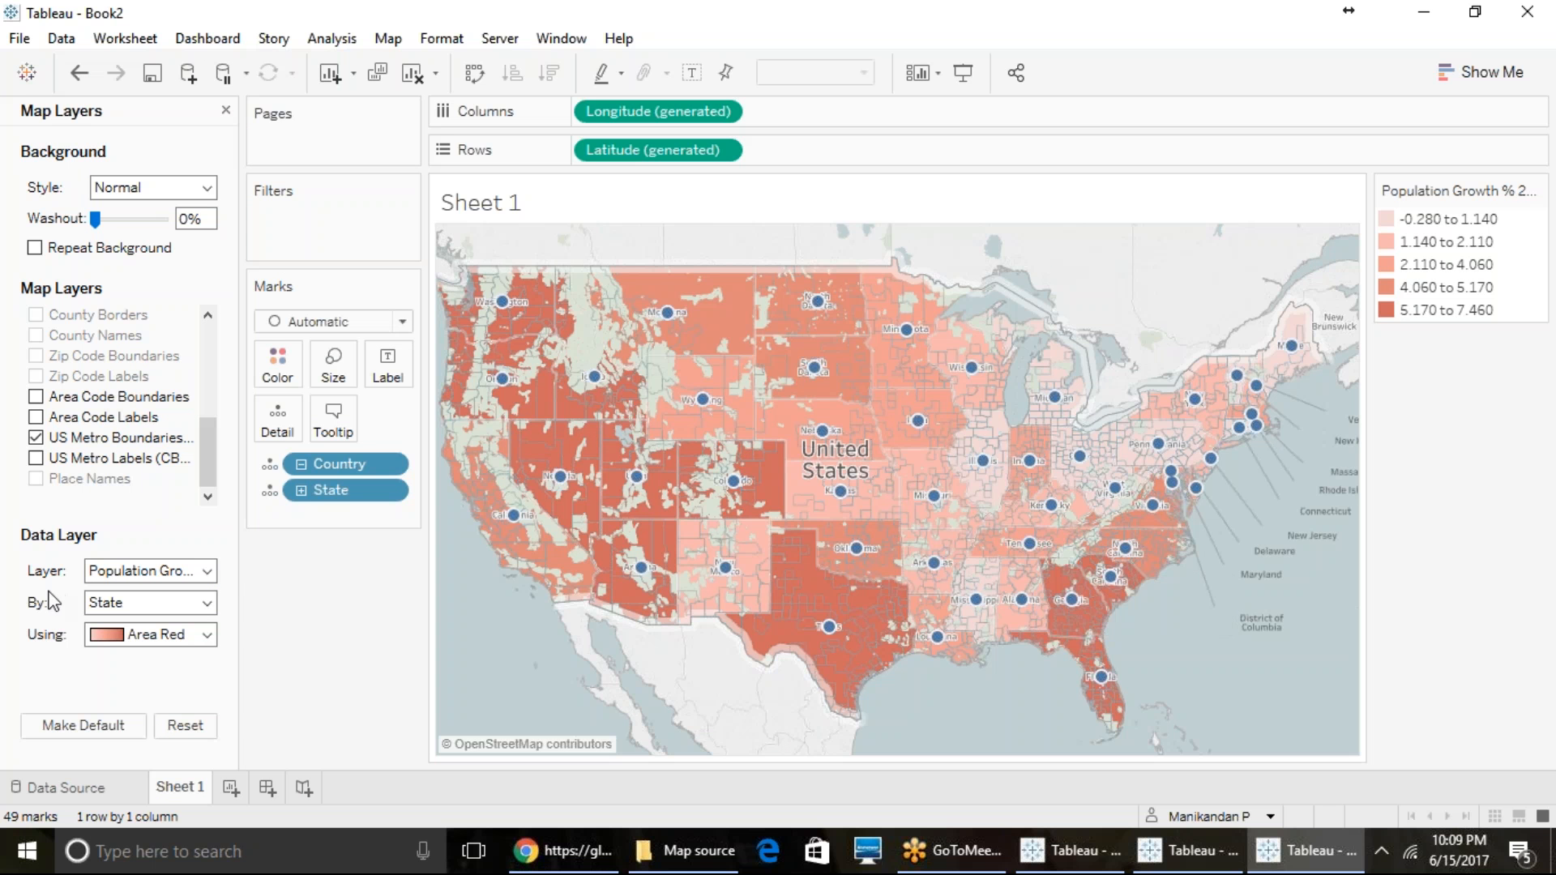
# - Look through the available US population, occupation, household and housing data layers, keeping the current selection
pyautogui.click(138, 571)
pyautogui.scroll(-2, 195, 324)
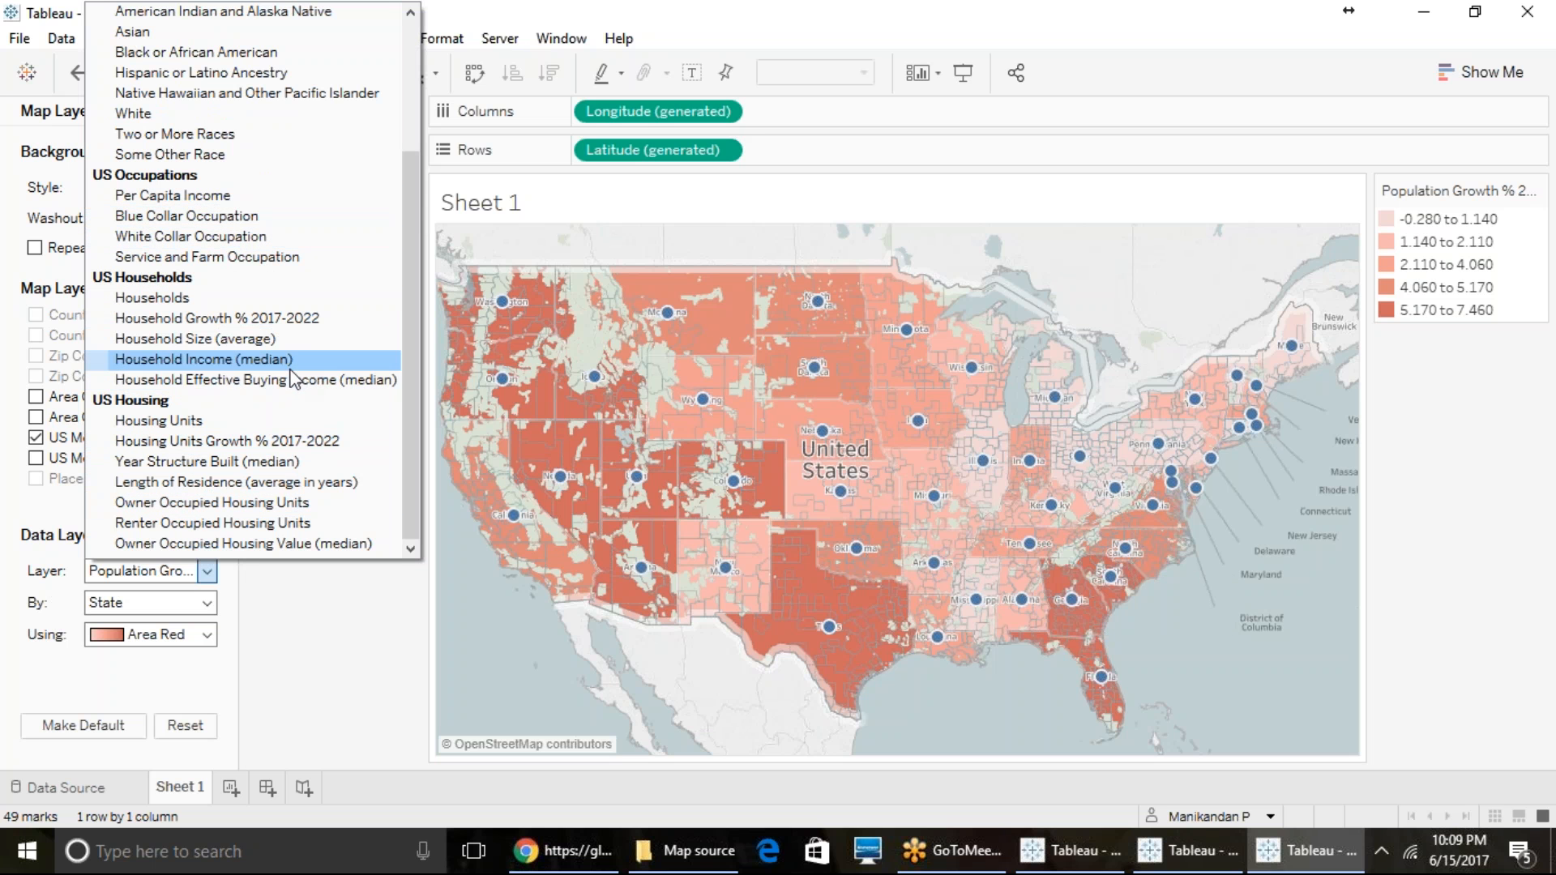
pyautogui.scroll(3, 294, 380)
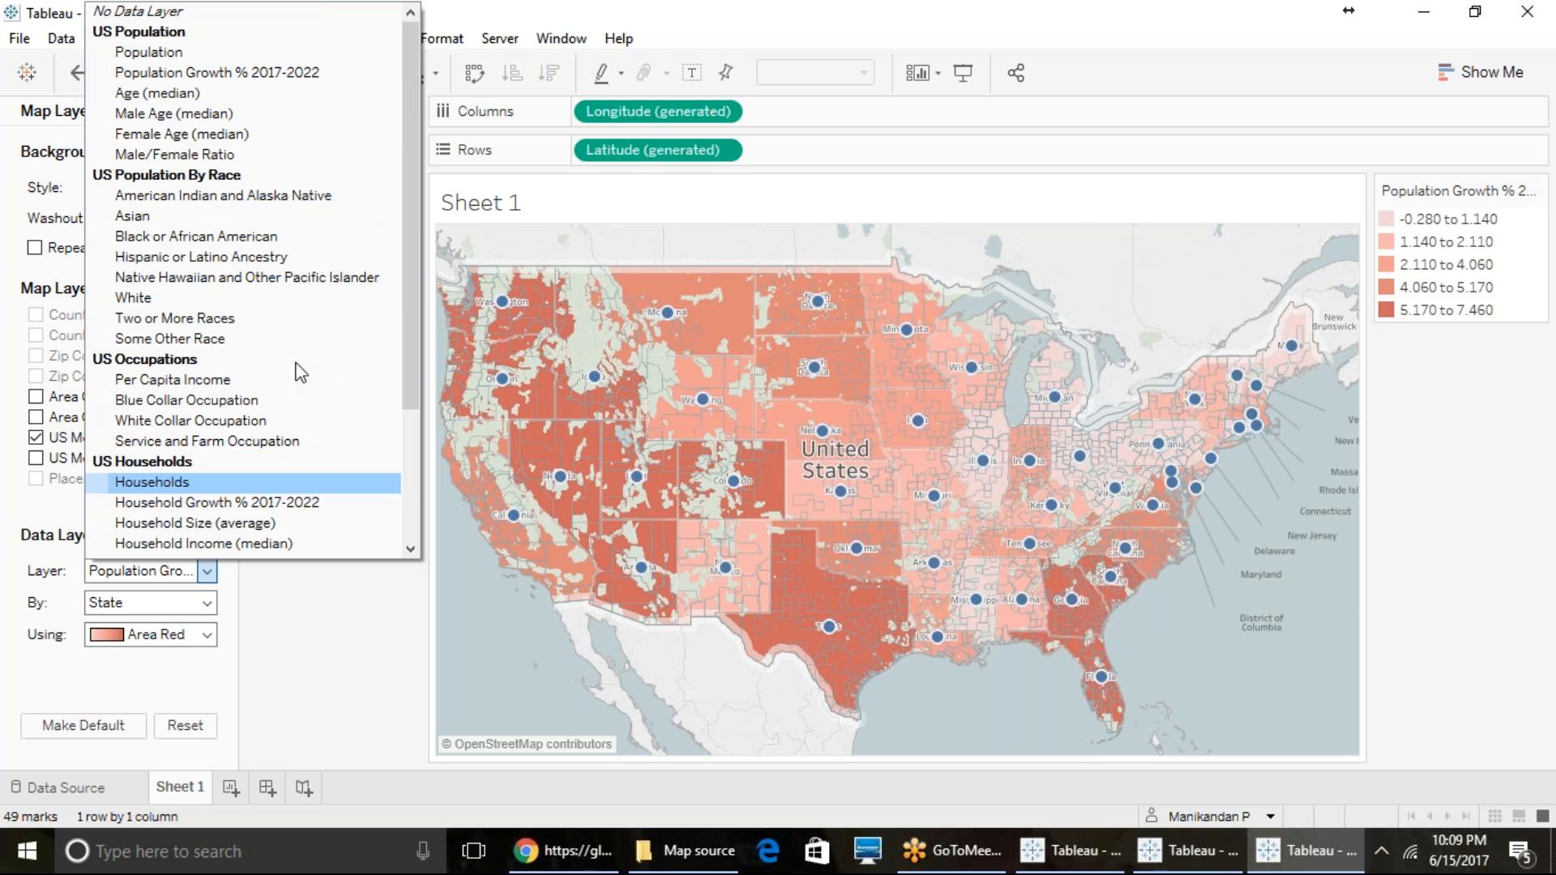
pyautogui.press('Down')
pyautogui.press('Down')
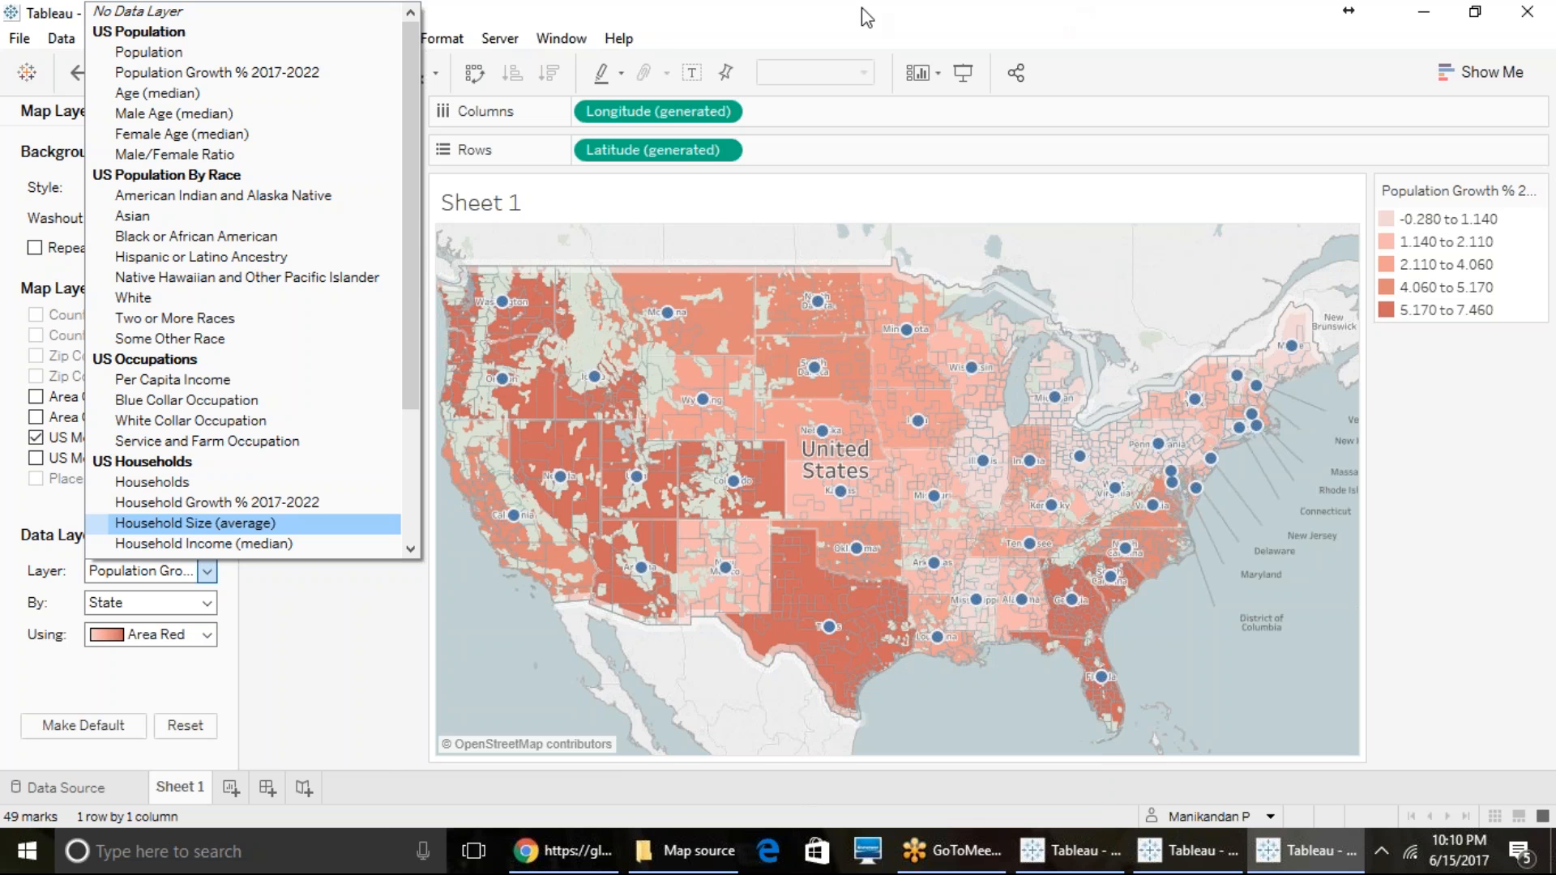
pyautogui.click(503, 7)
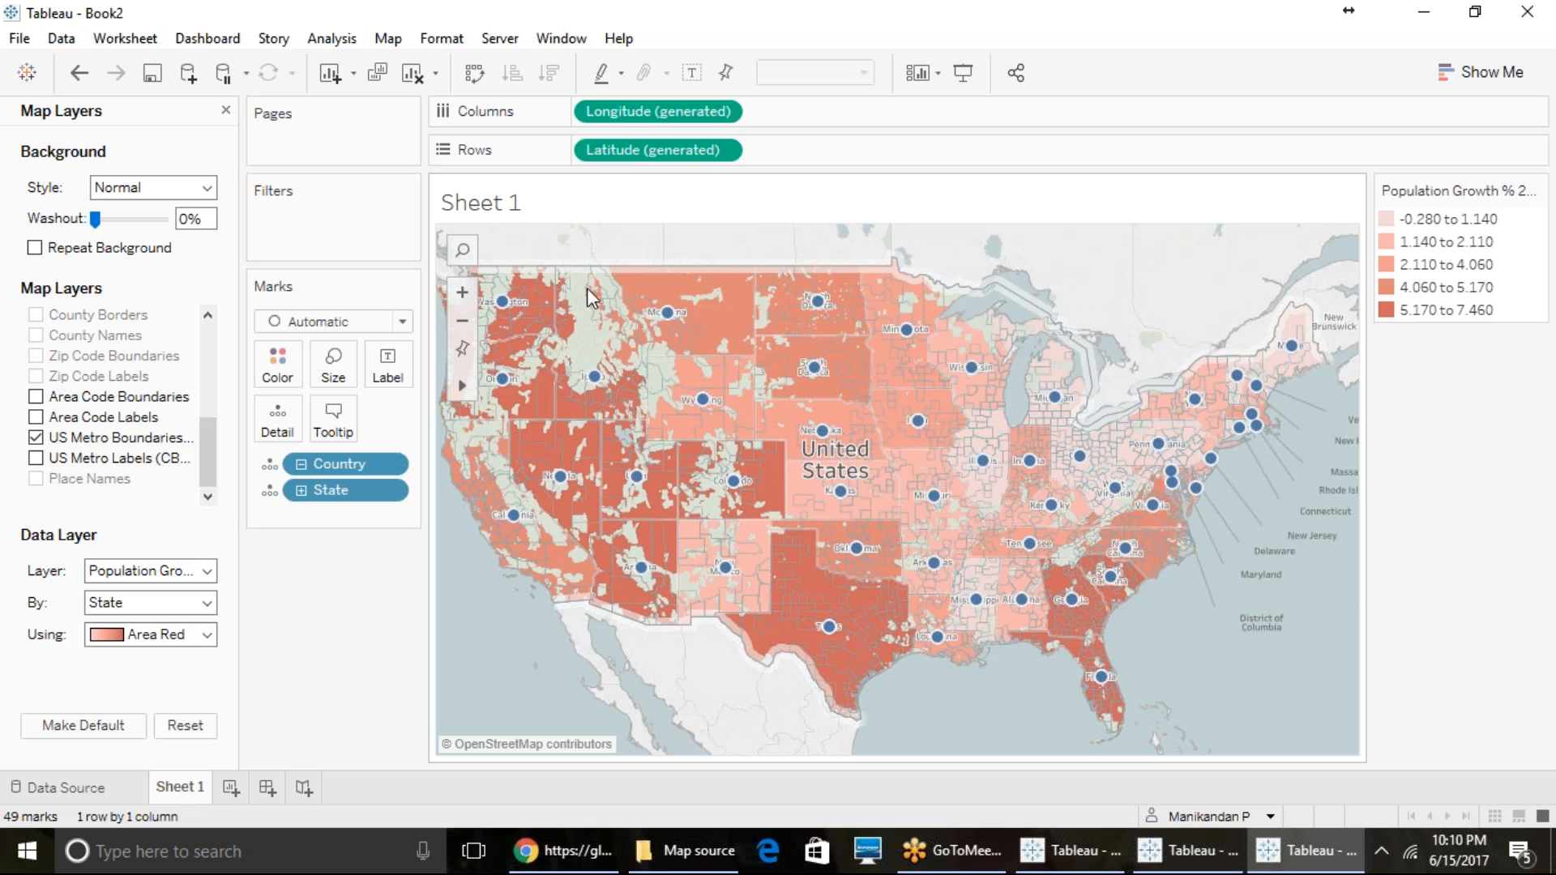
# - Rename Sheet 1 as Map Layers and add a new worksheet to the workbook
pyautogui.rightClick(193, 794)
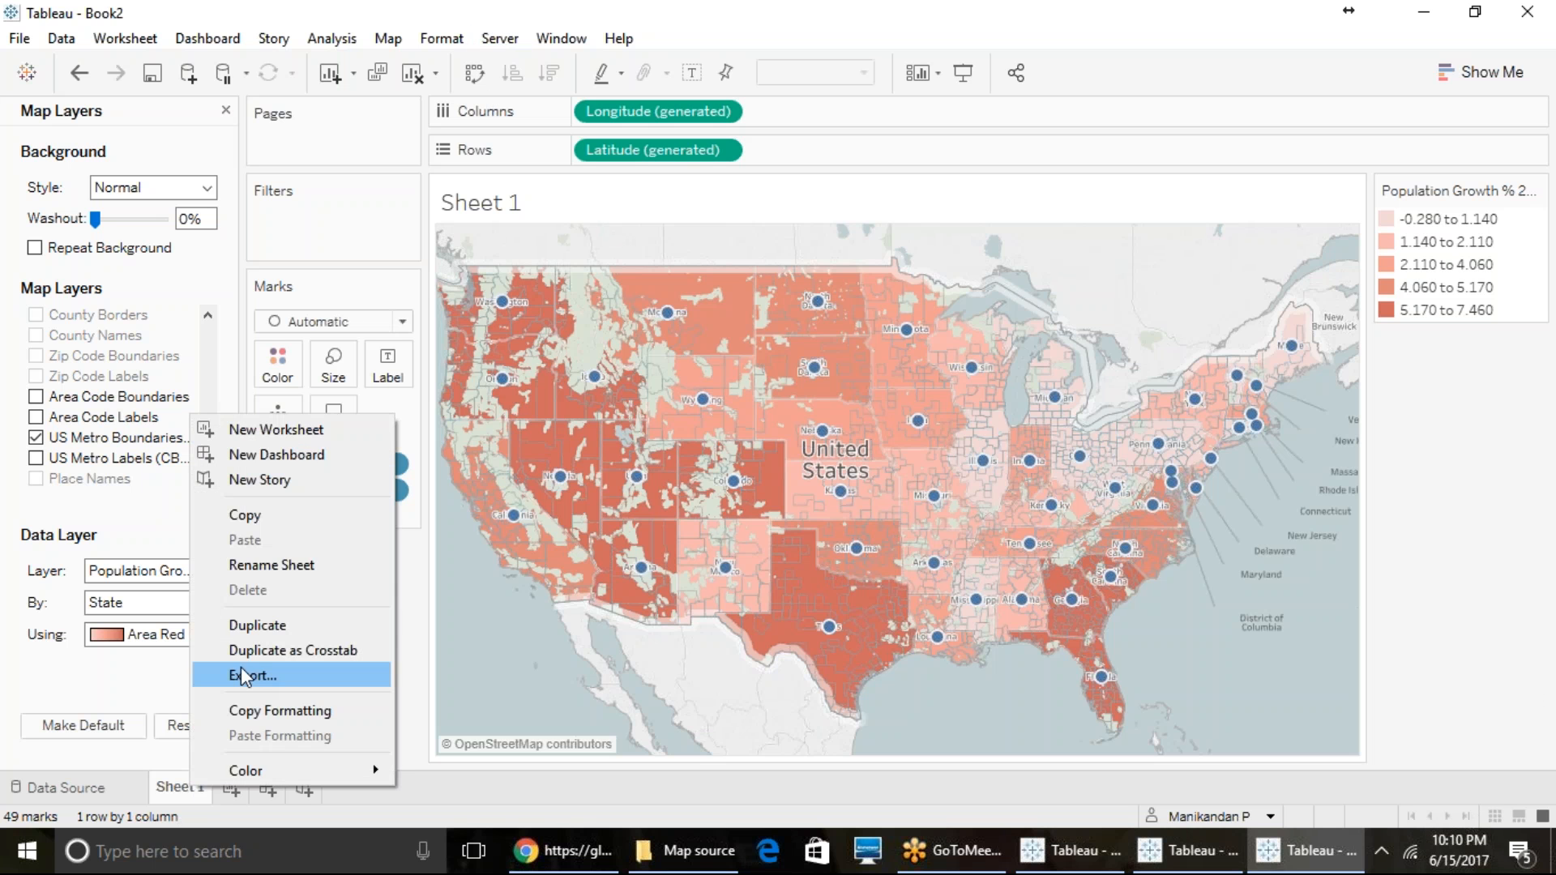
pyautogui.click(335, 565)
pyautogui.write('Map Layers')
pyautogui.press('Return')
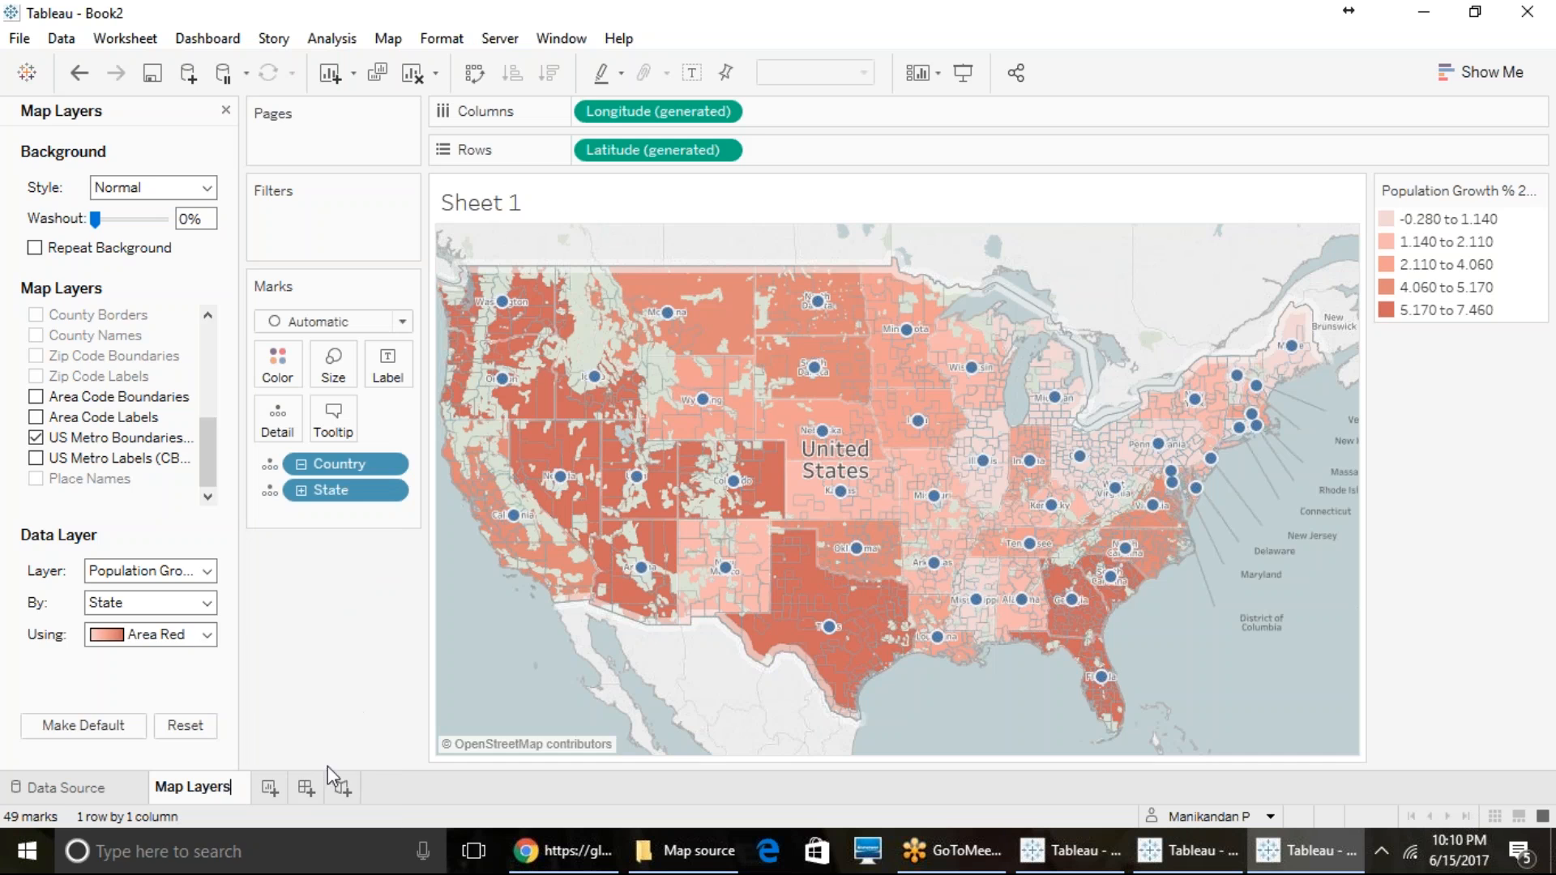
pyautogui.click(269, 789)
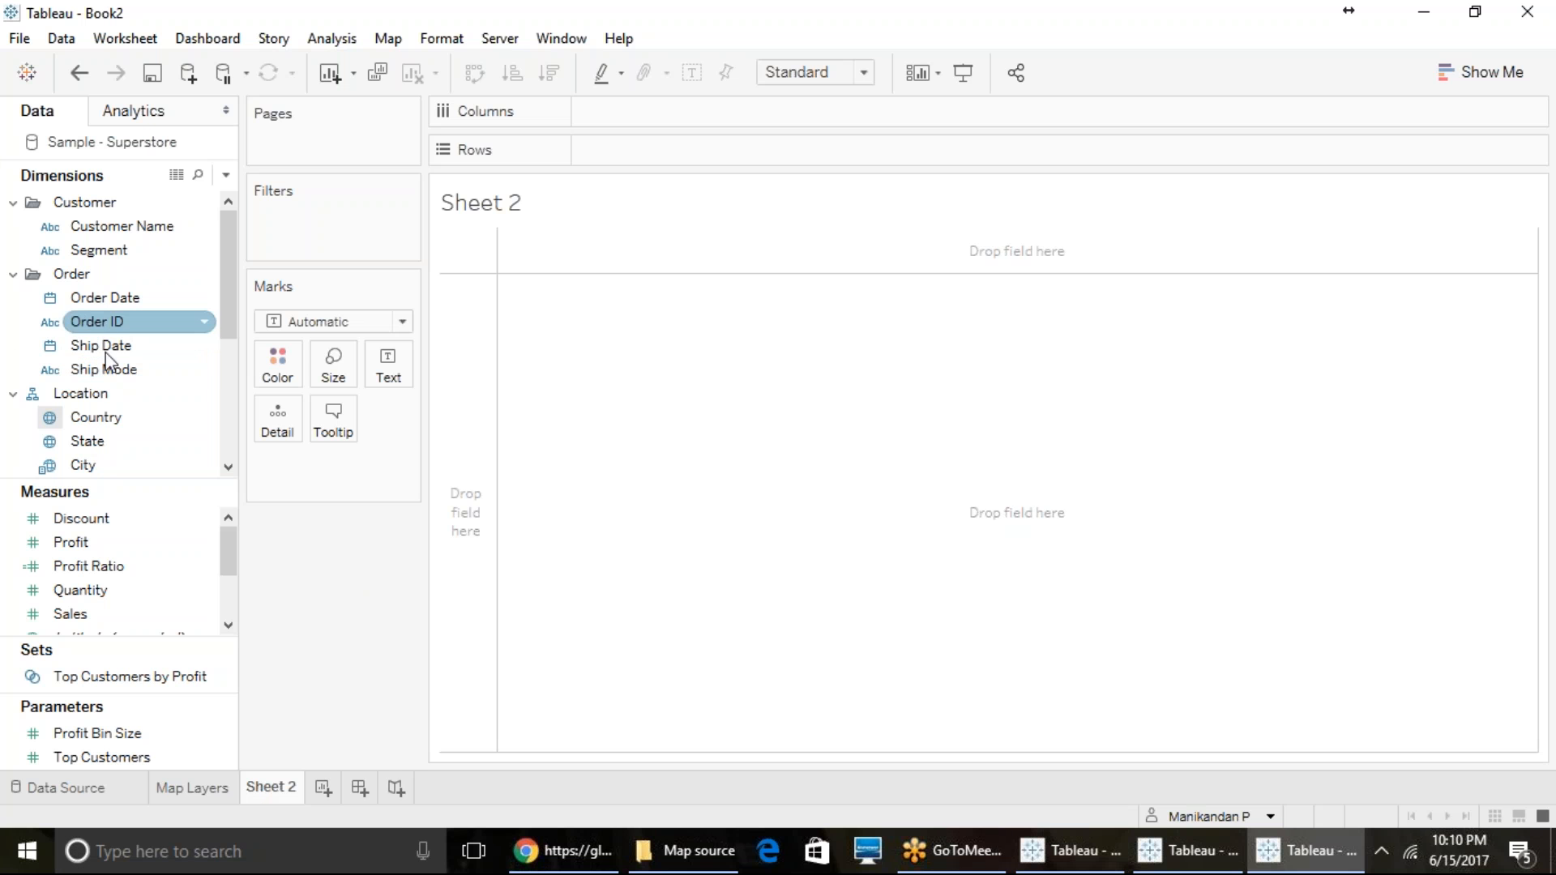
# - Plot the State field as a map on Sheet 2 and start adding a Mapbox map to the map services
pyautogui.doubleClick(114, 441)
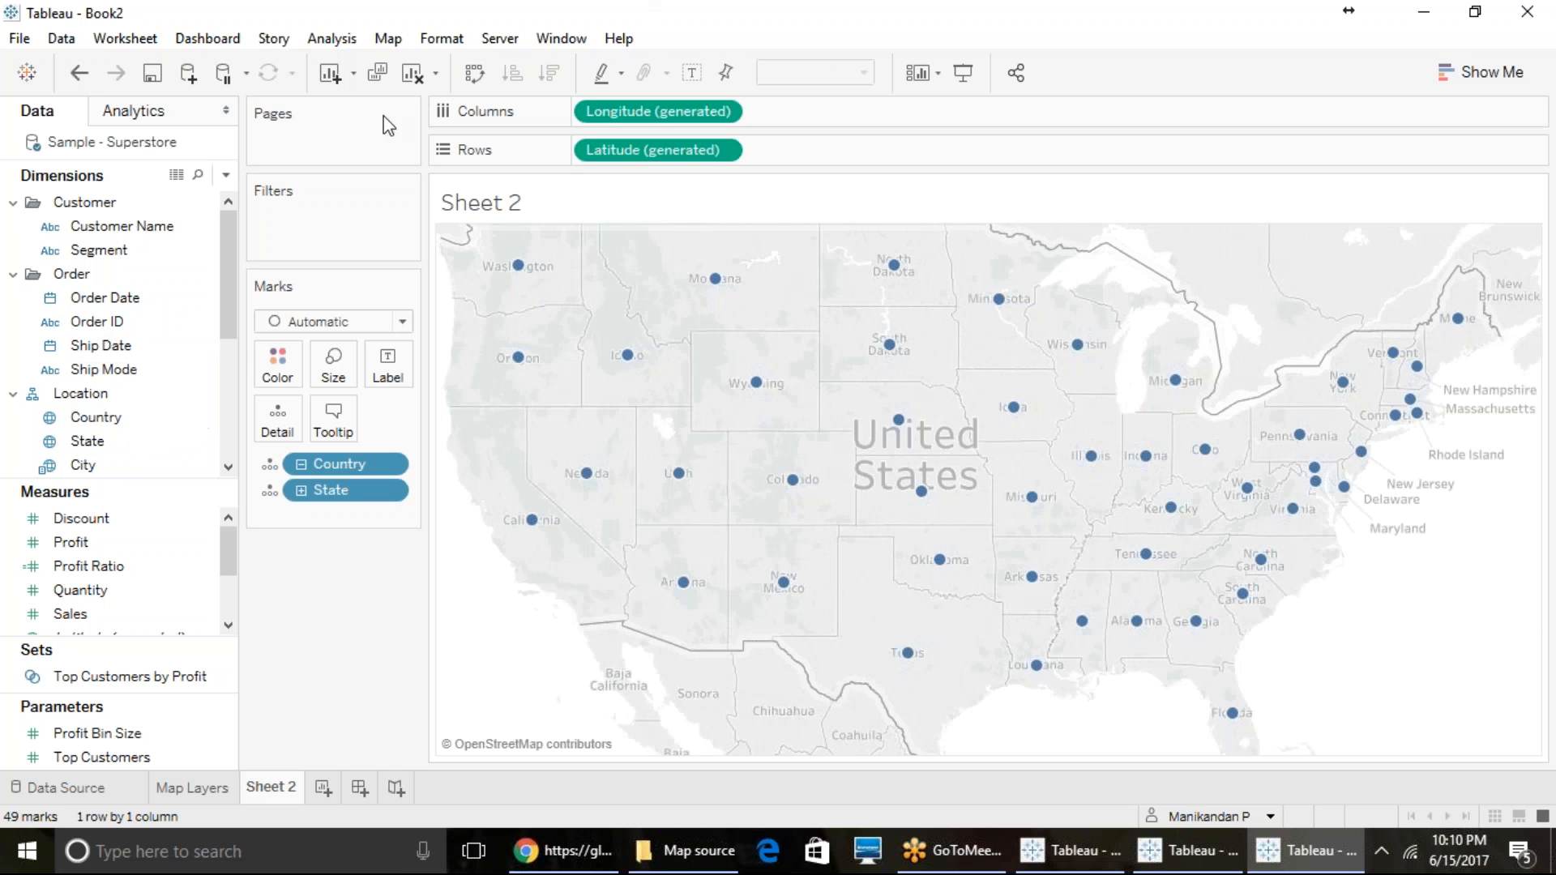
pyautogui.click(389, 39)
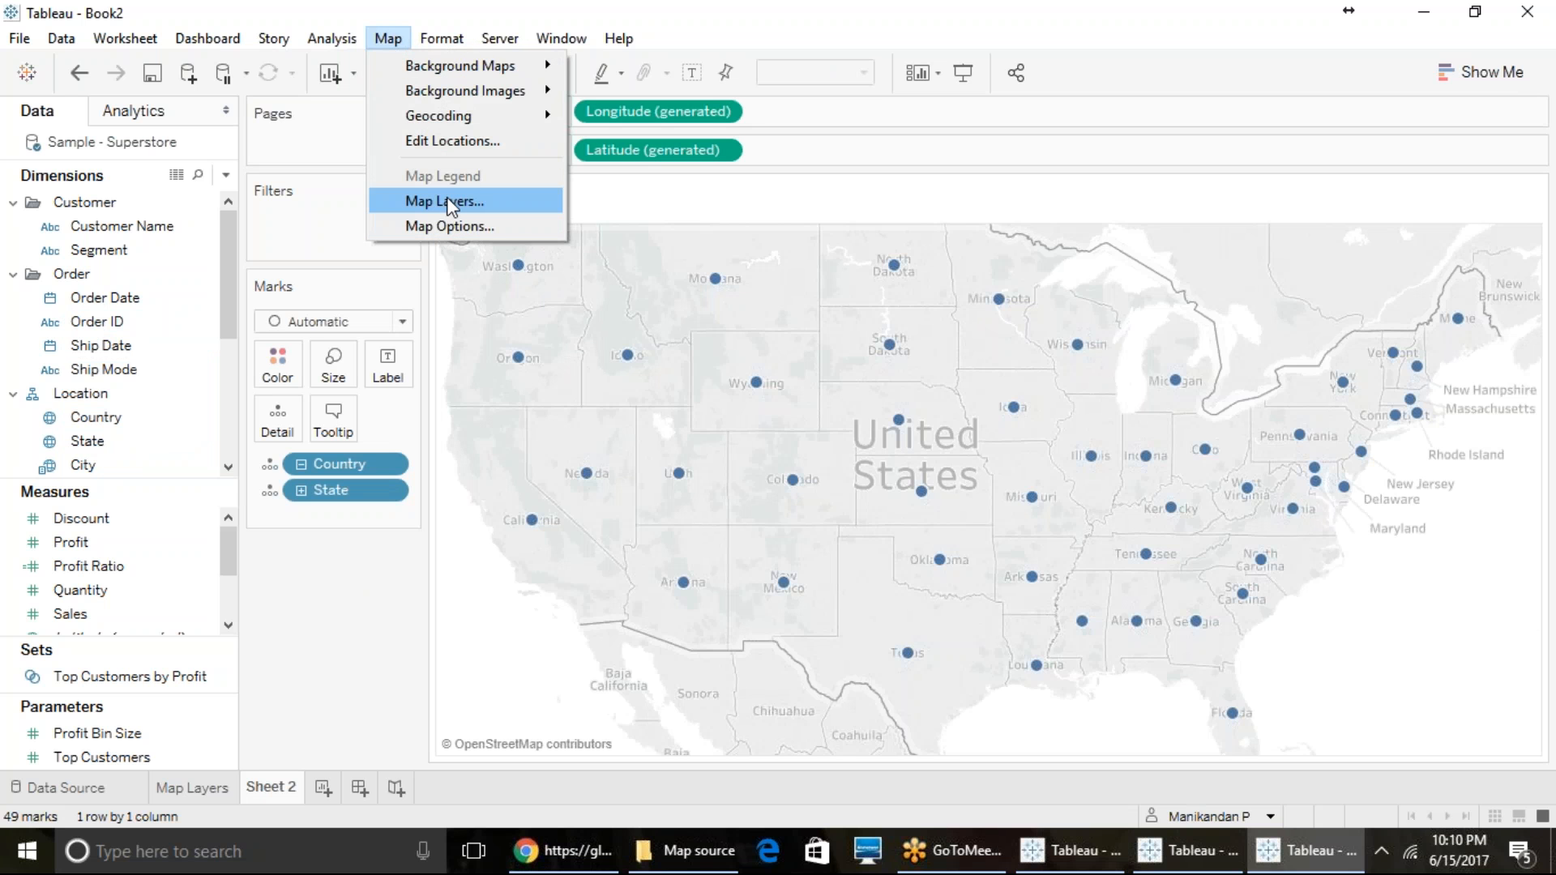
pyautogui.moveTo(474, 62)
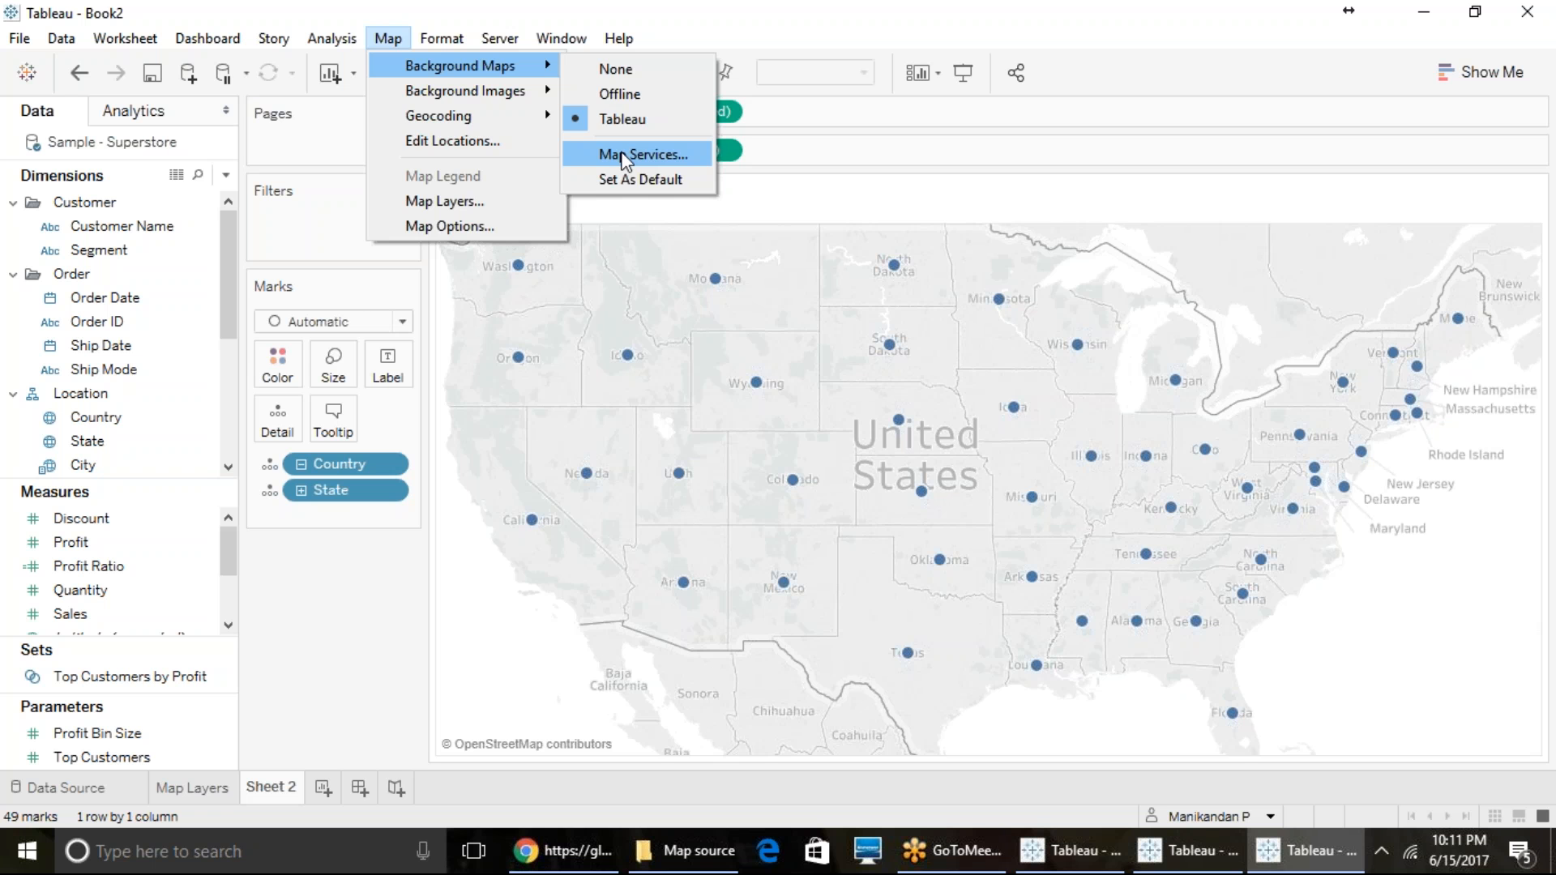
pyautogui.click(623, 155)
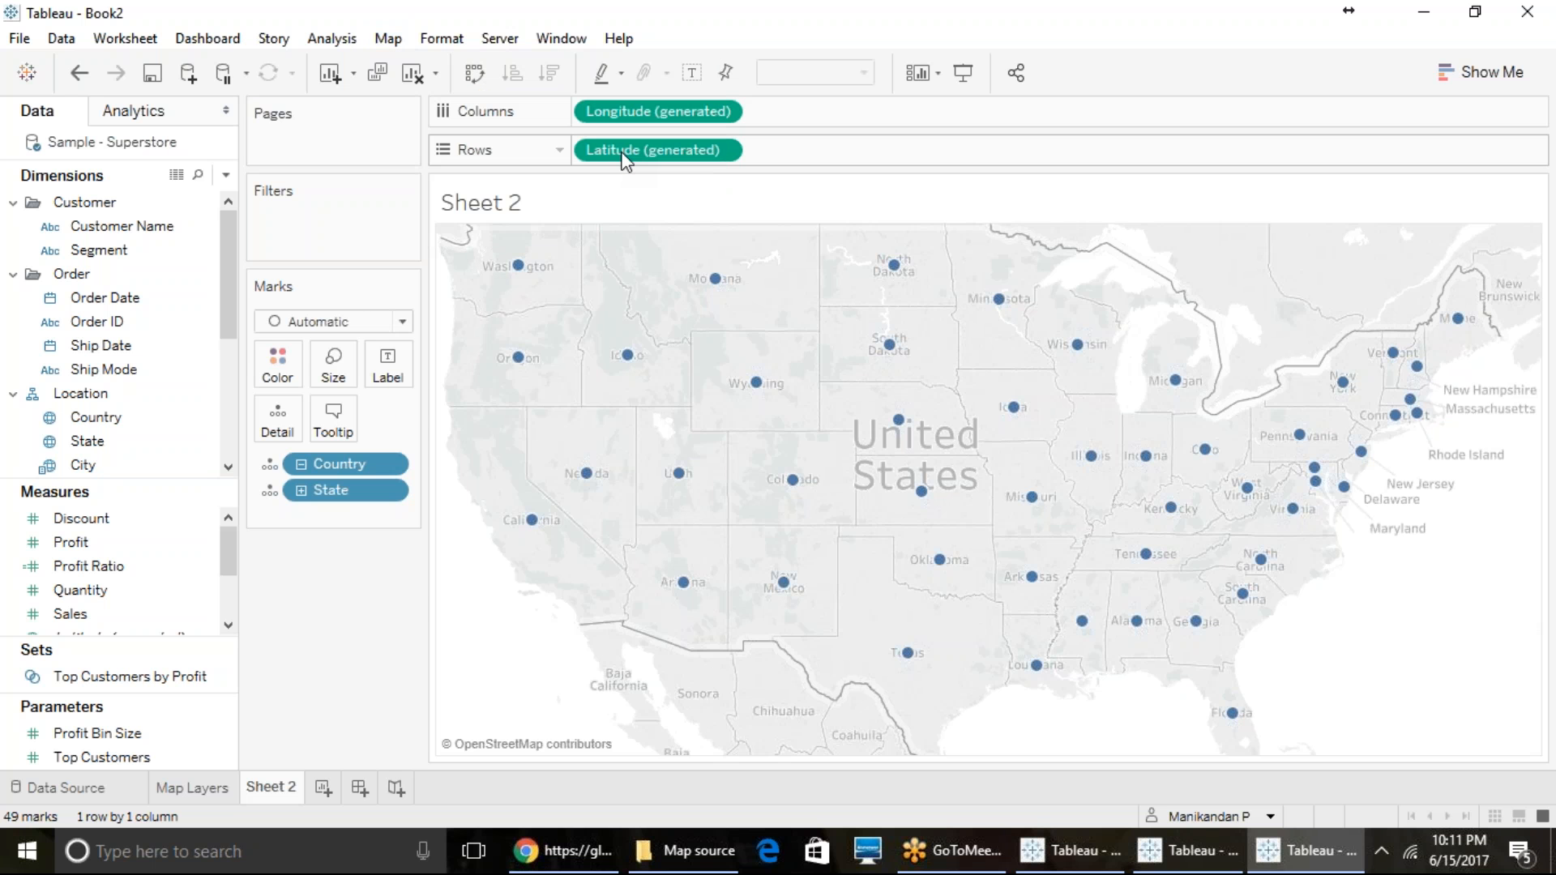
pyautogui.click(506, 565)
pyautogui.click(590, 587)
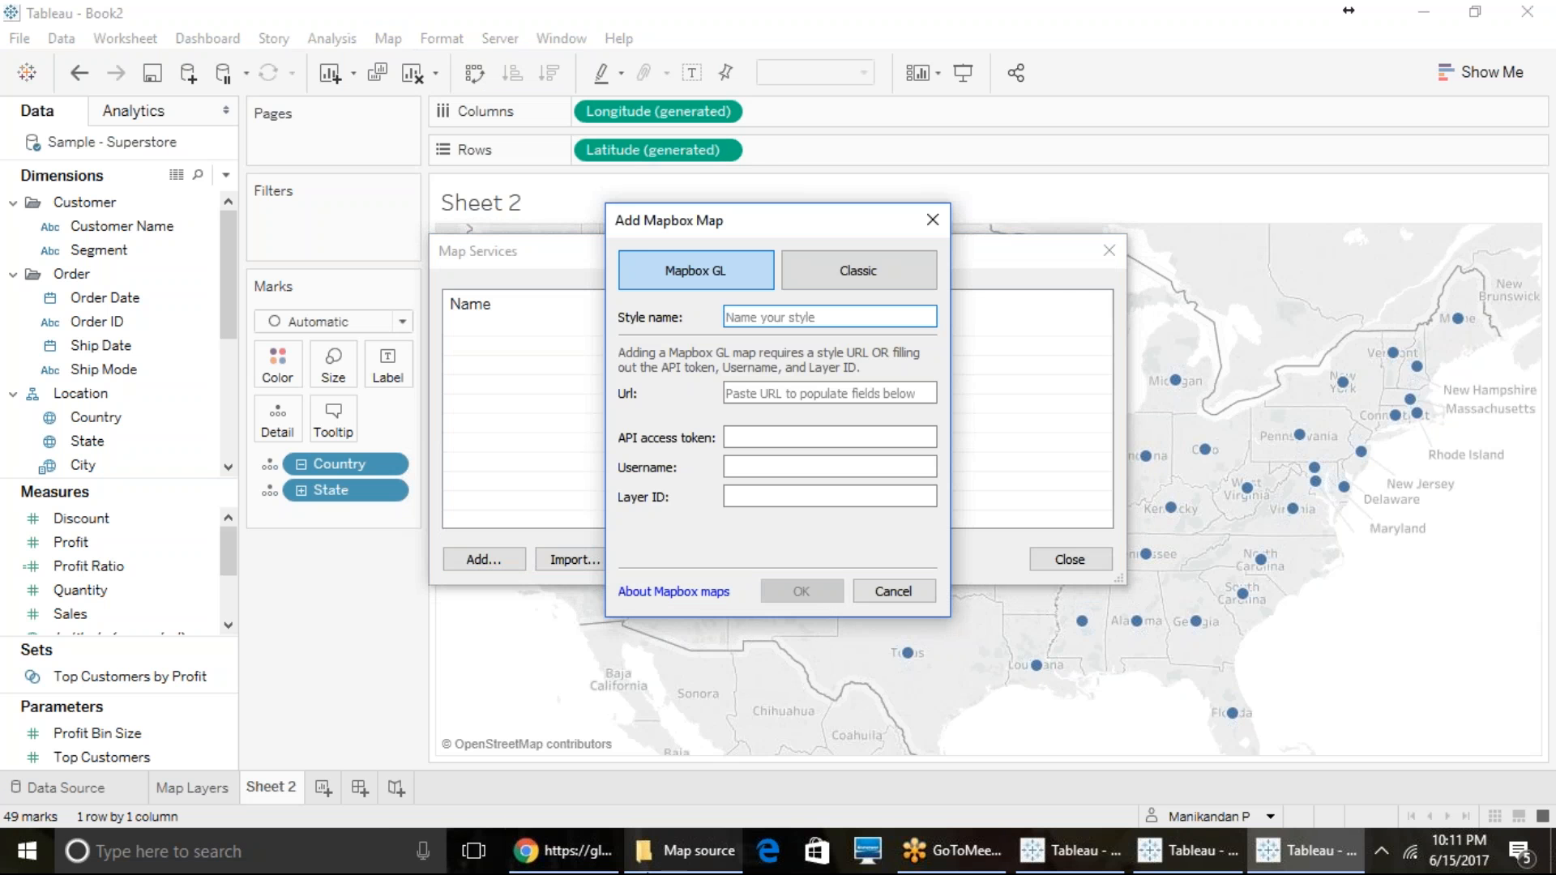
# - Switch to Chrome, load mapbox.com/studio in a new browser tab and open the account's API access tokens page
pyautogui.click(571, 849)
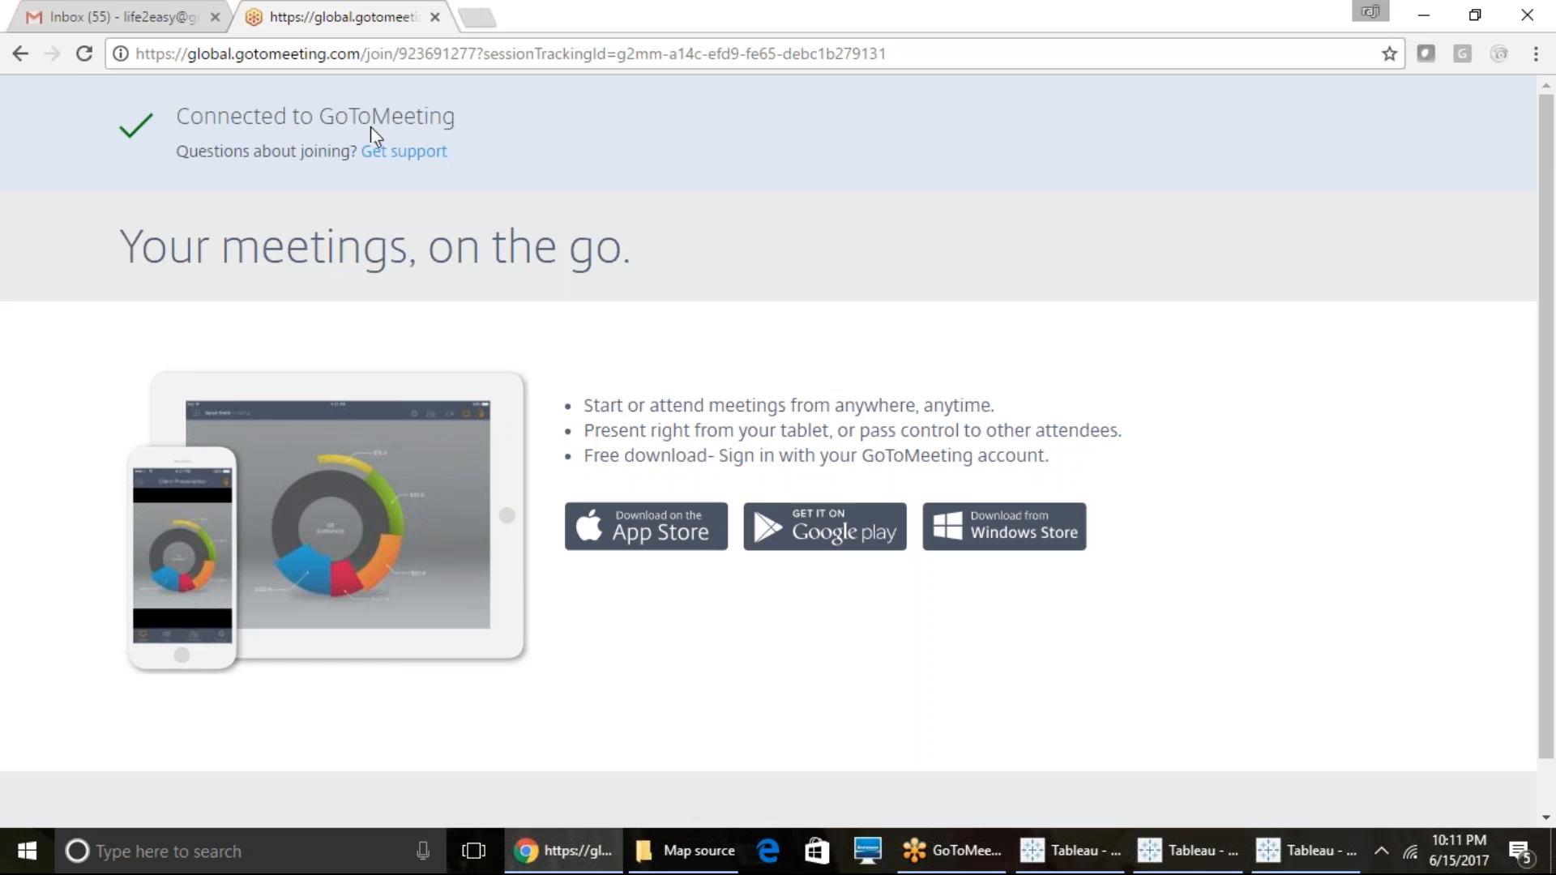
pyautogui.click(484, 17)
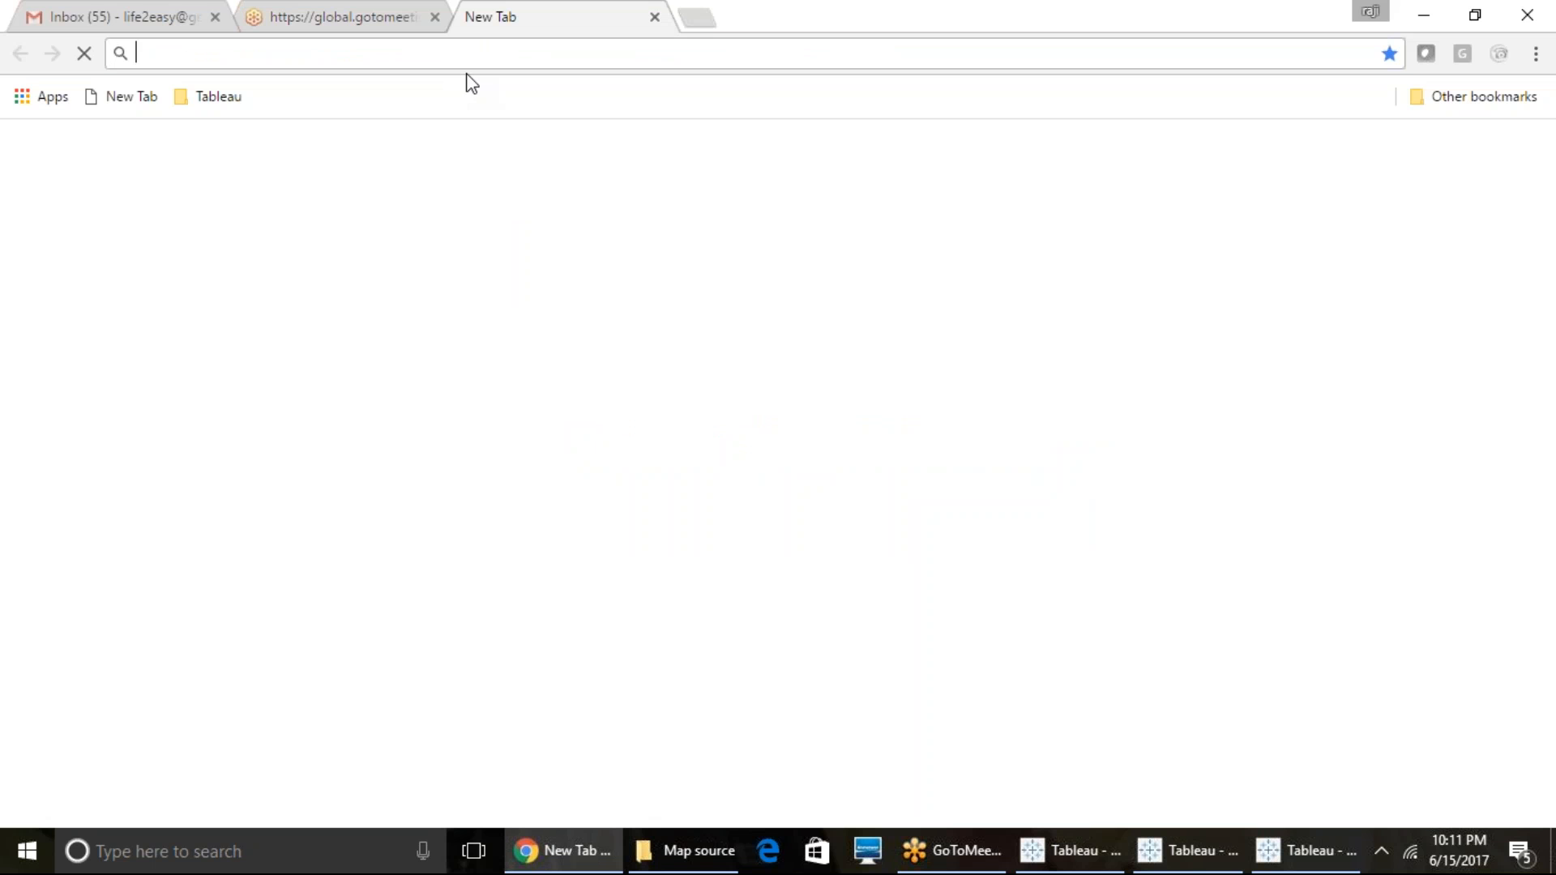
pyautogui.write('m')
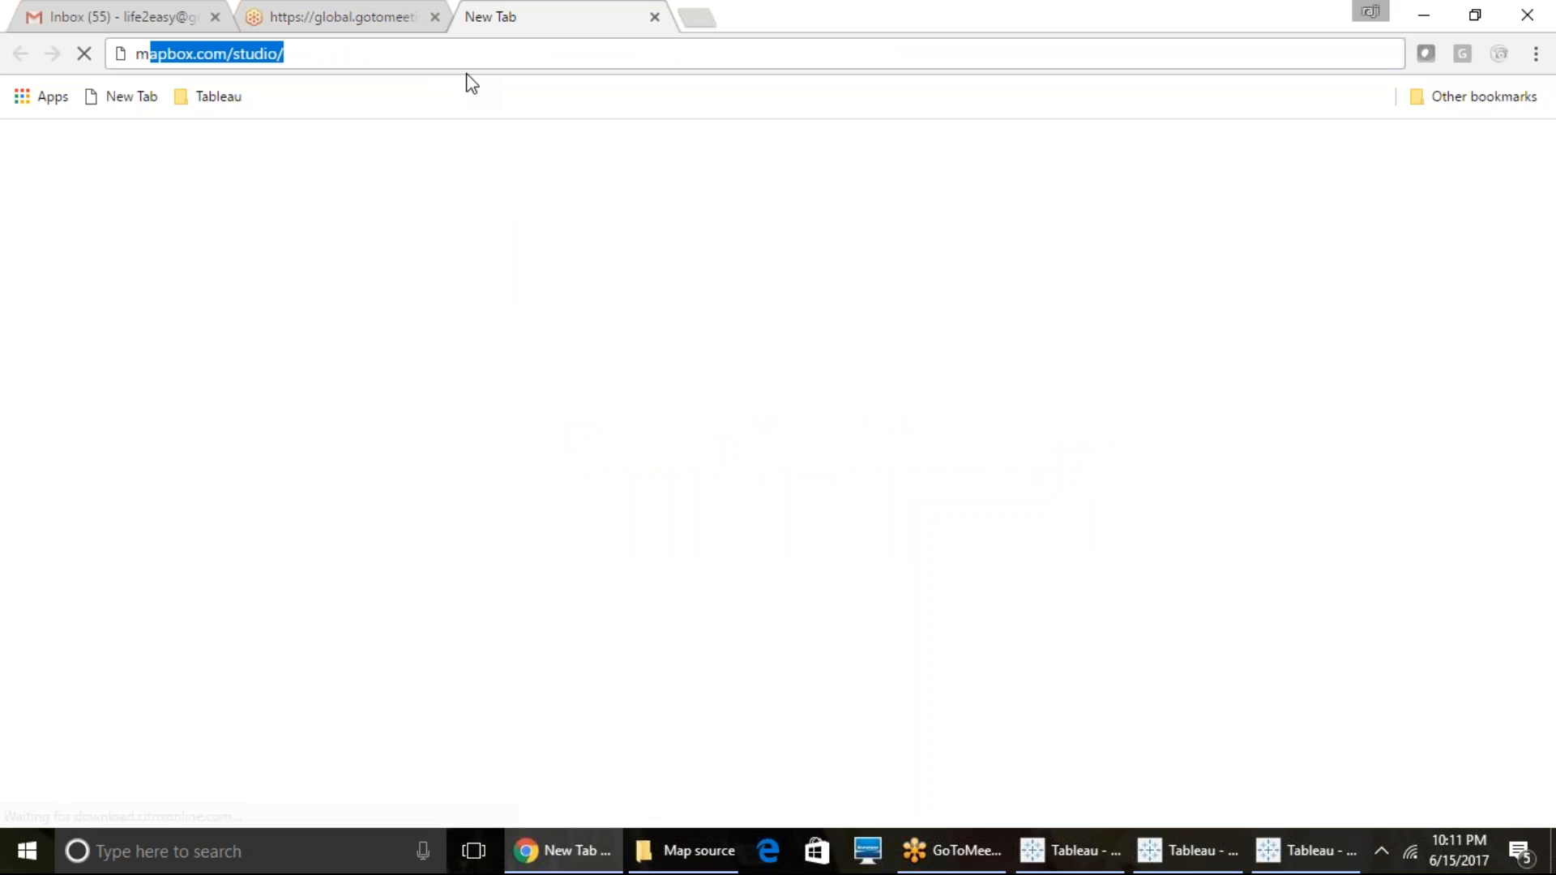
pyautogui.write('a')
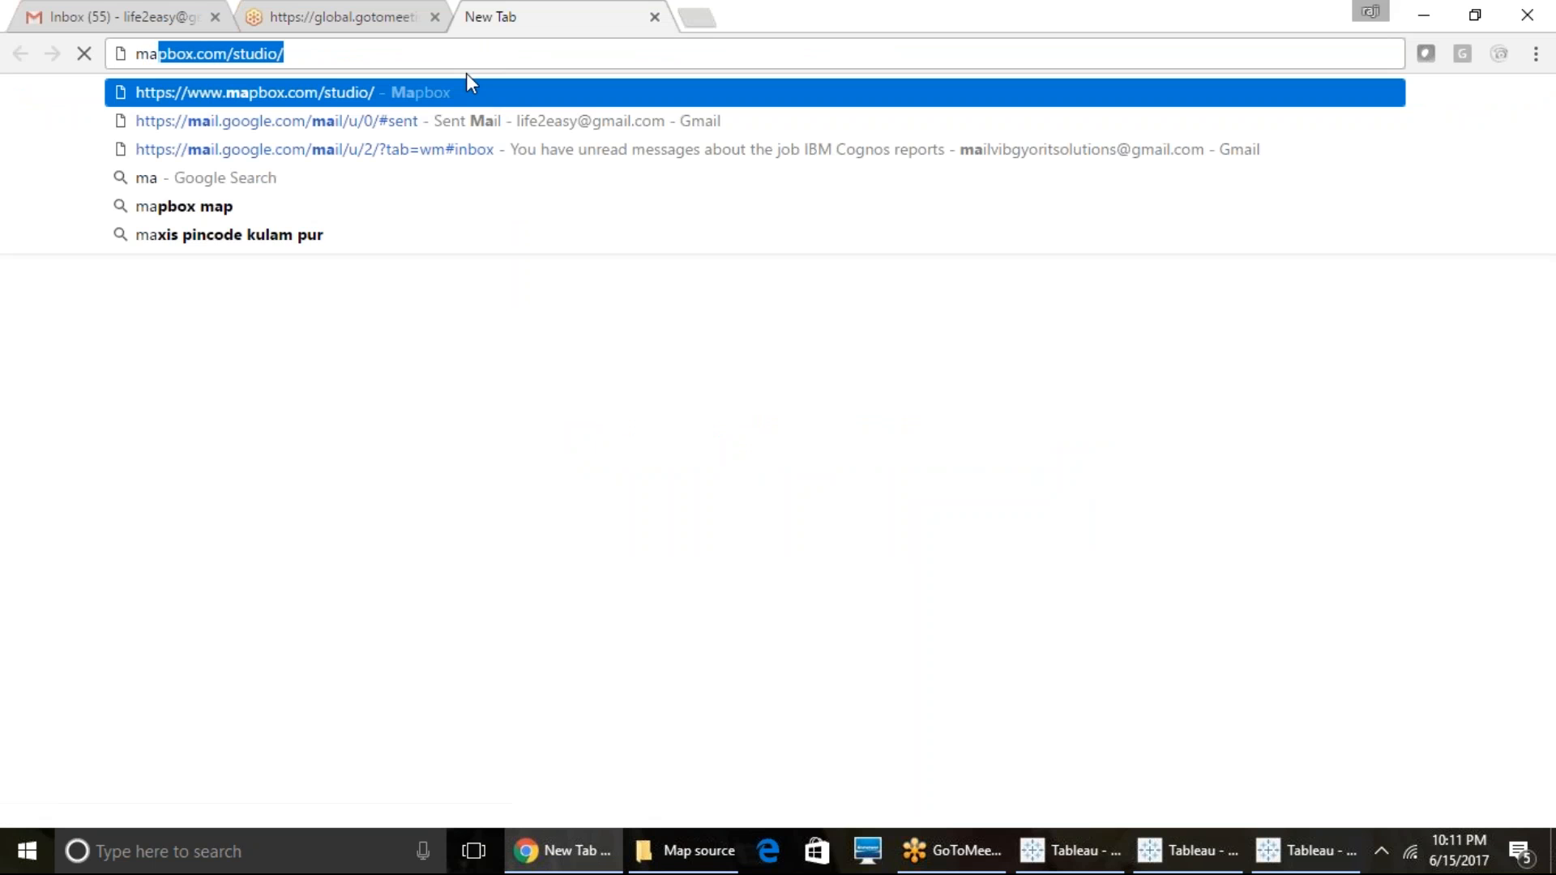
pyautogui.press('Return')
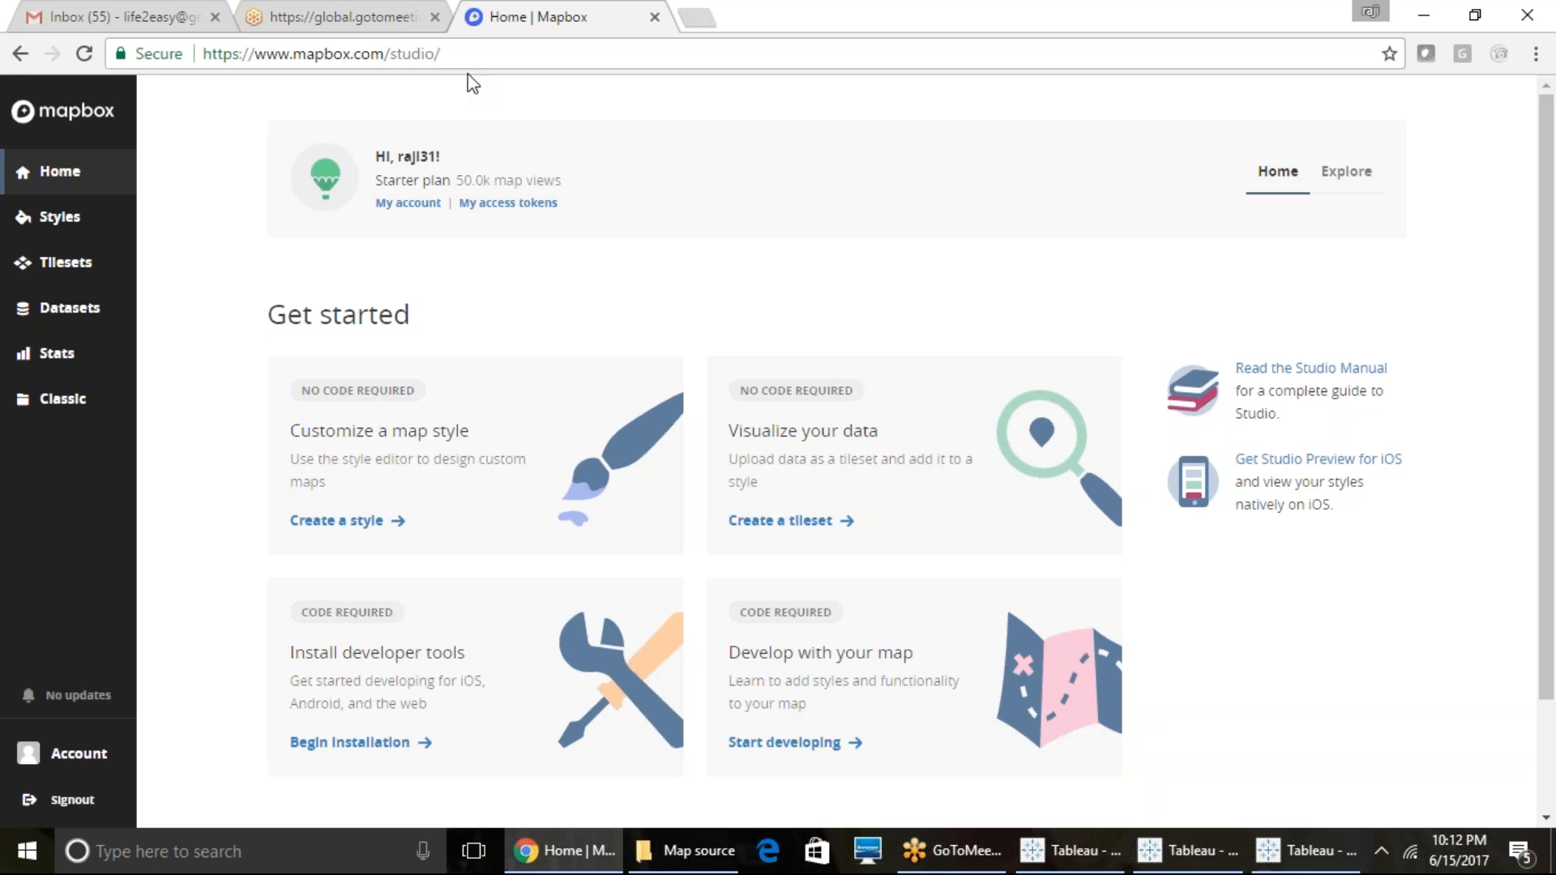
pyautogui.click(506, 203)
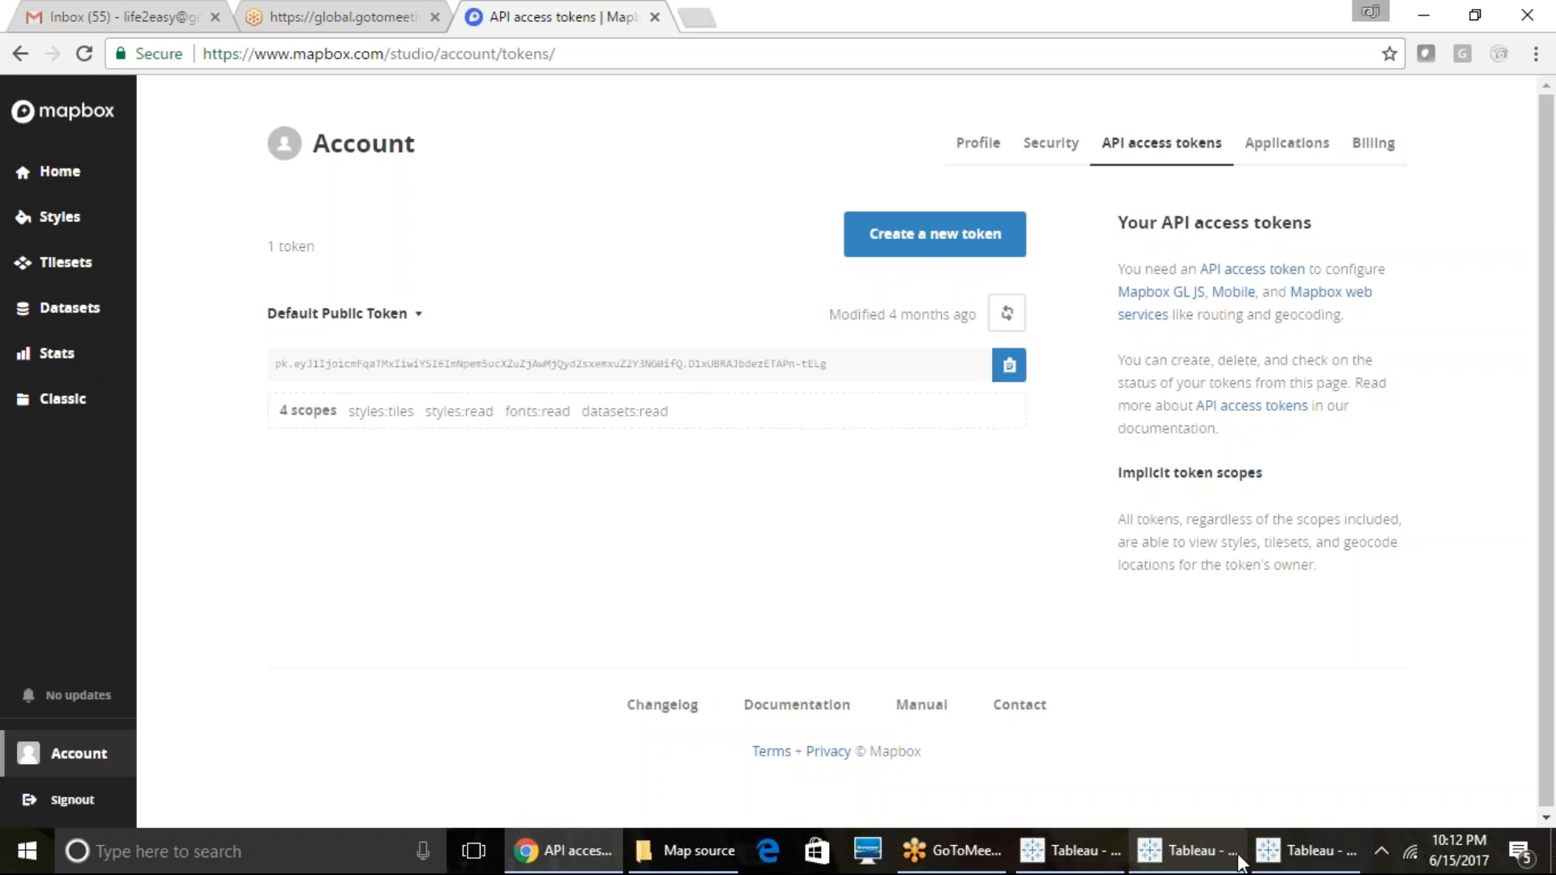
pyautogui.click(1275, 859)
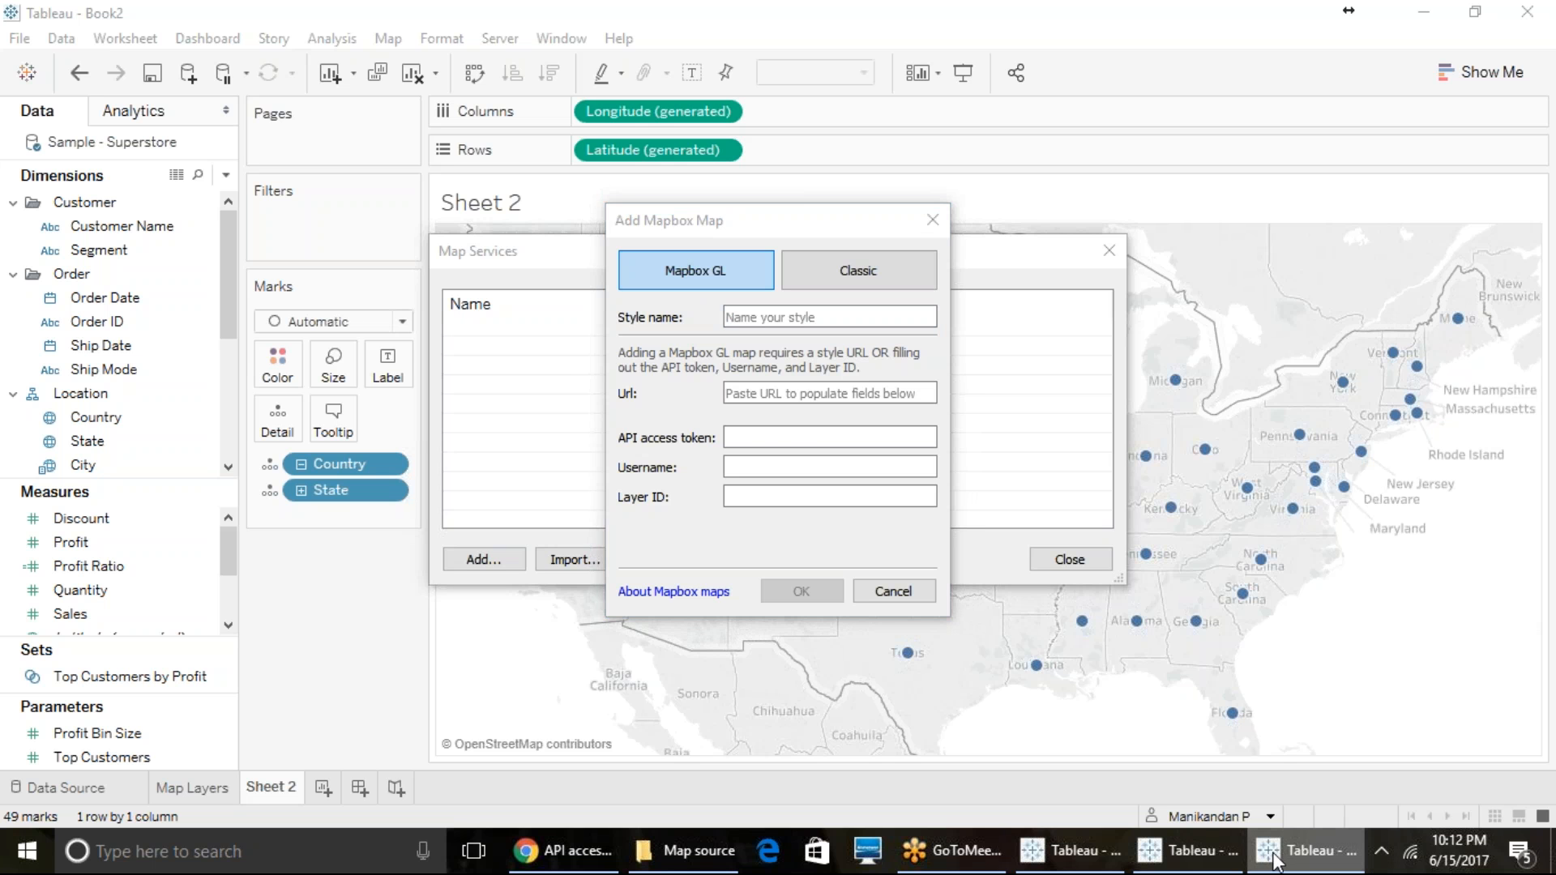
pyautogui.click(1175, 867)
pyautogui.click(1303, 851)
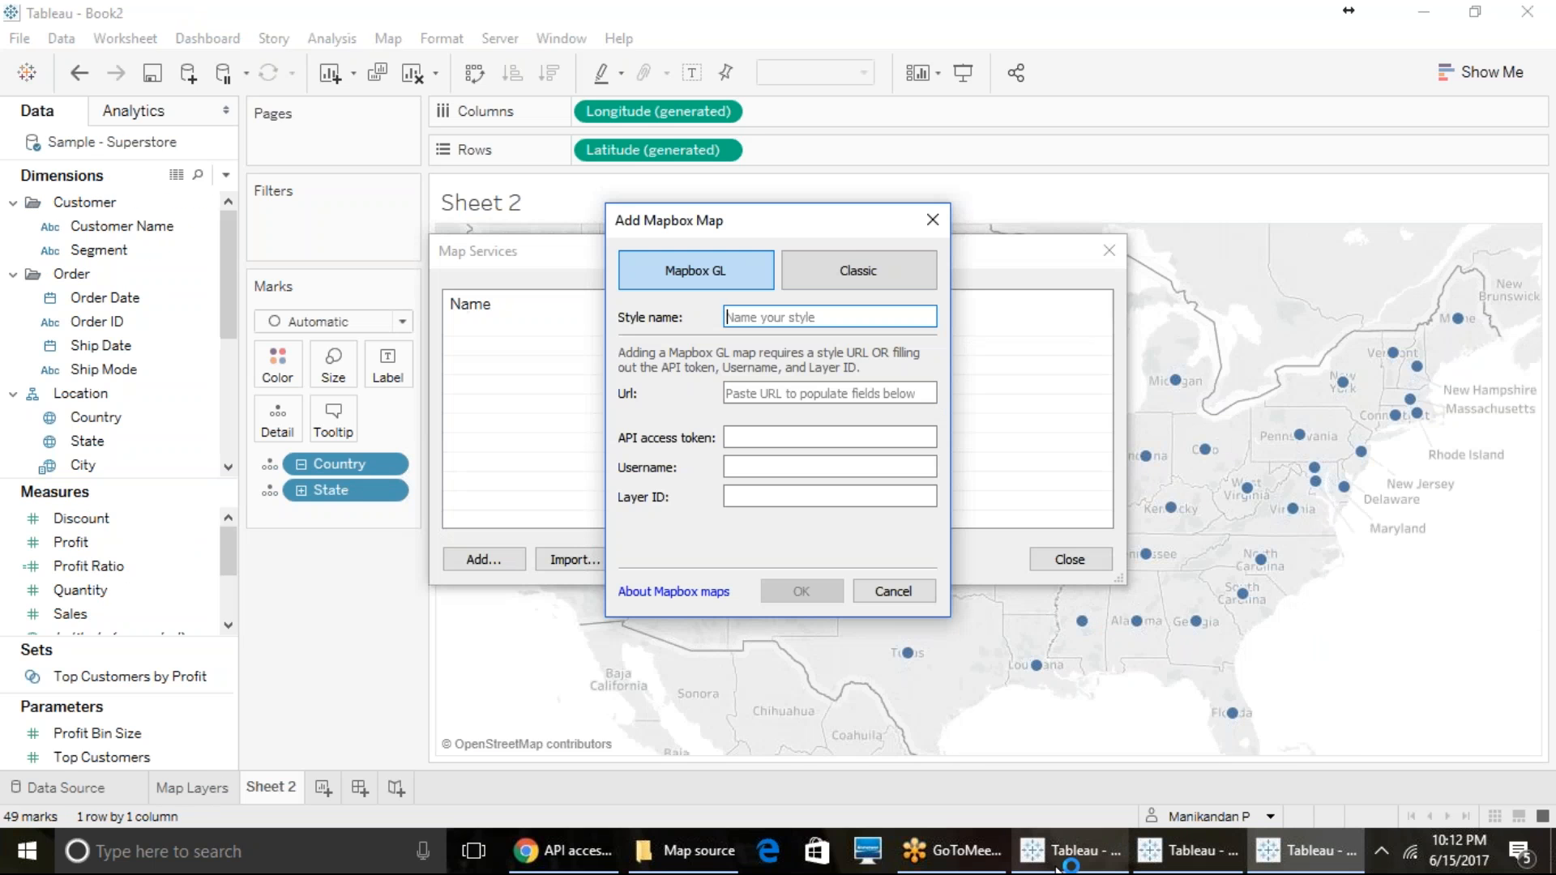
pyautogui.click(511, 857)
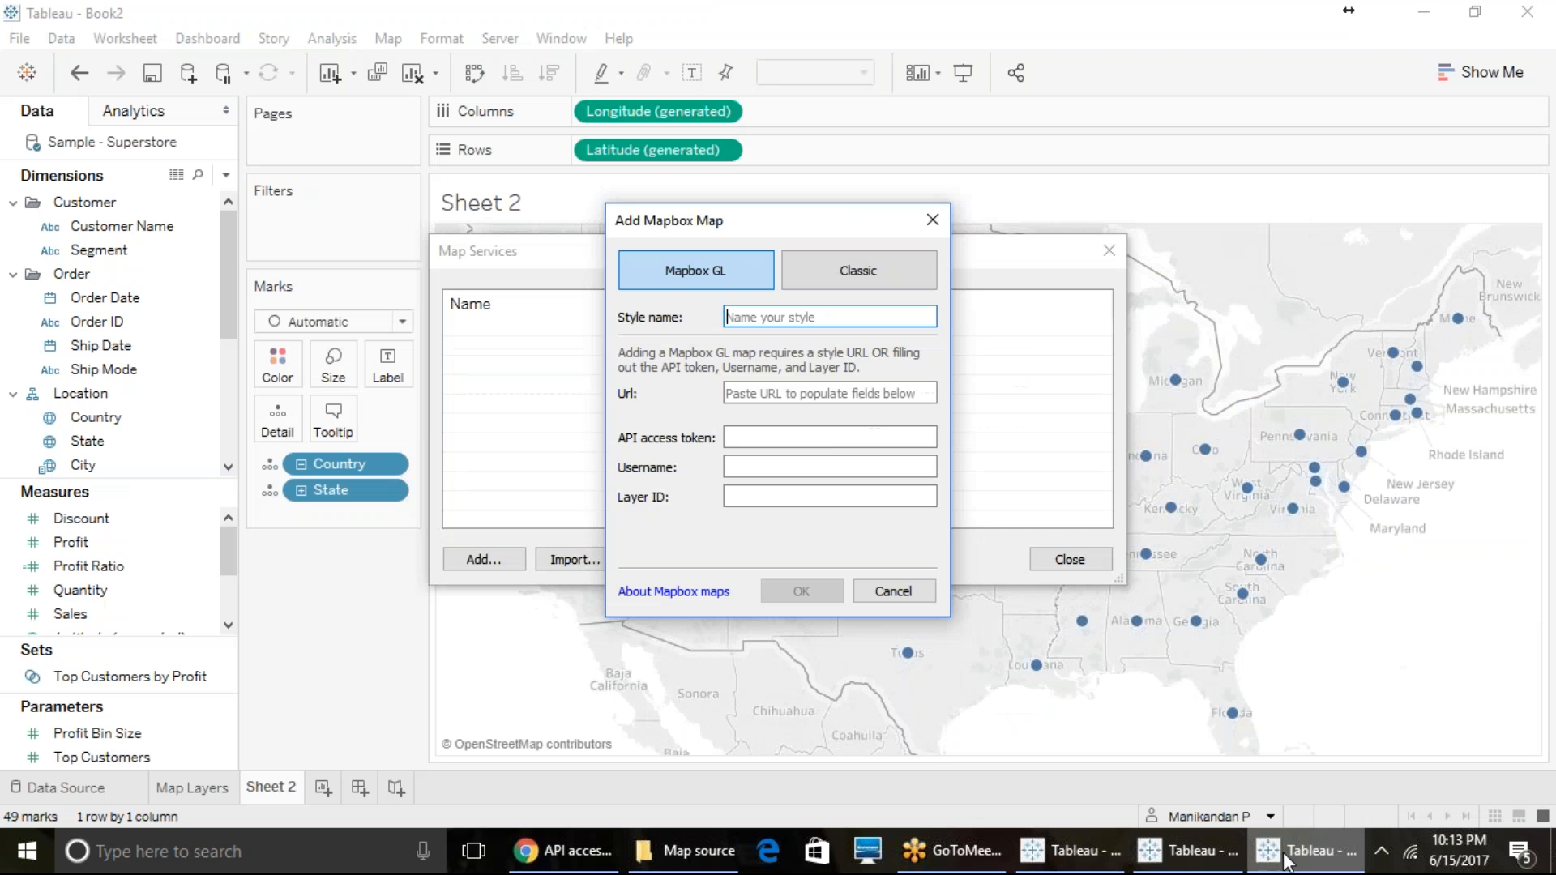
# - Switch back to Tableau, set the new Mapbox map to Classic and look through its preset styles
pyautogui.click(1306, 851)
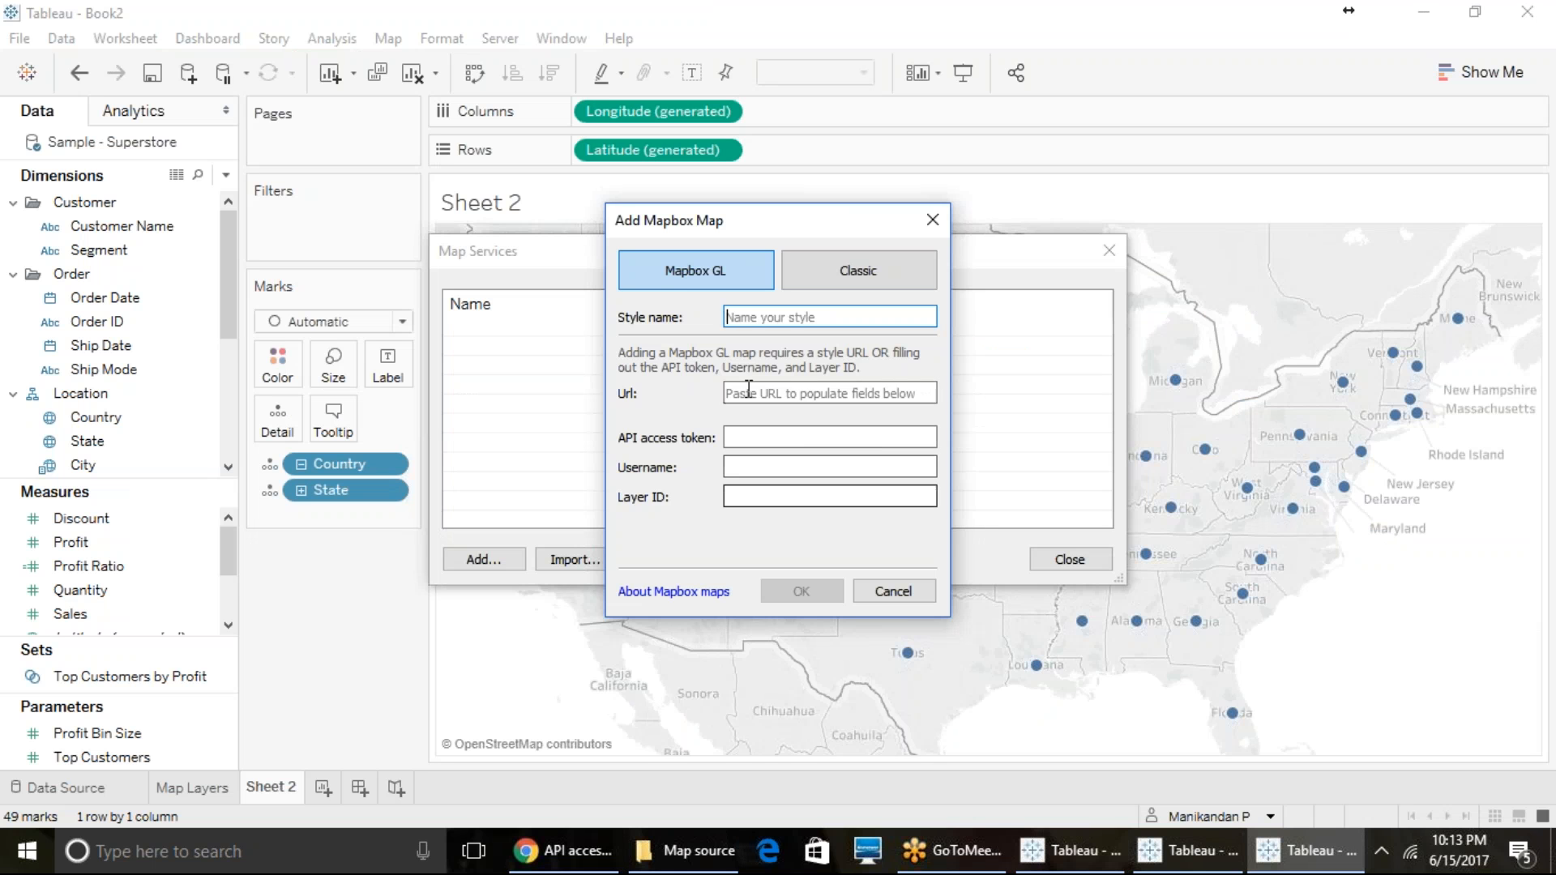
pyautogui.click(729, 394)
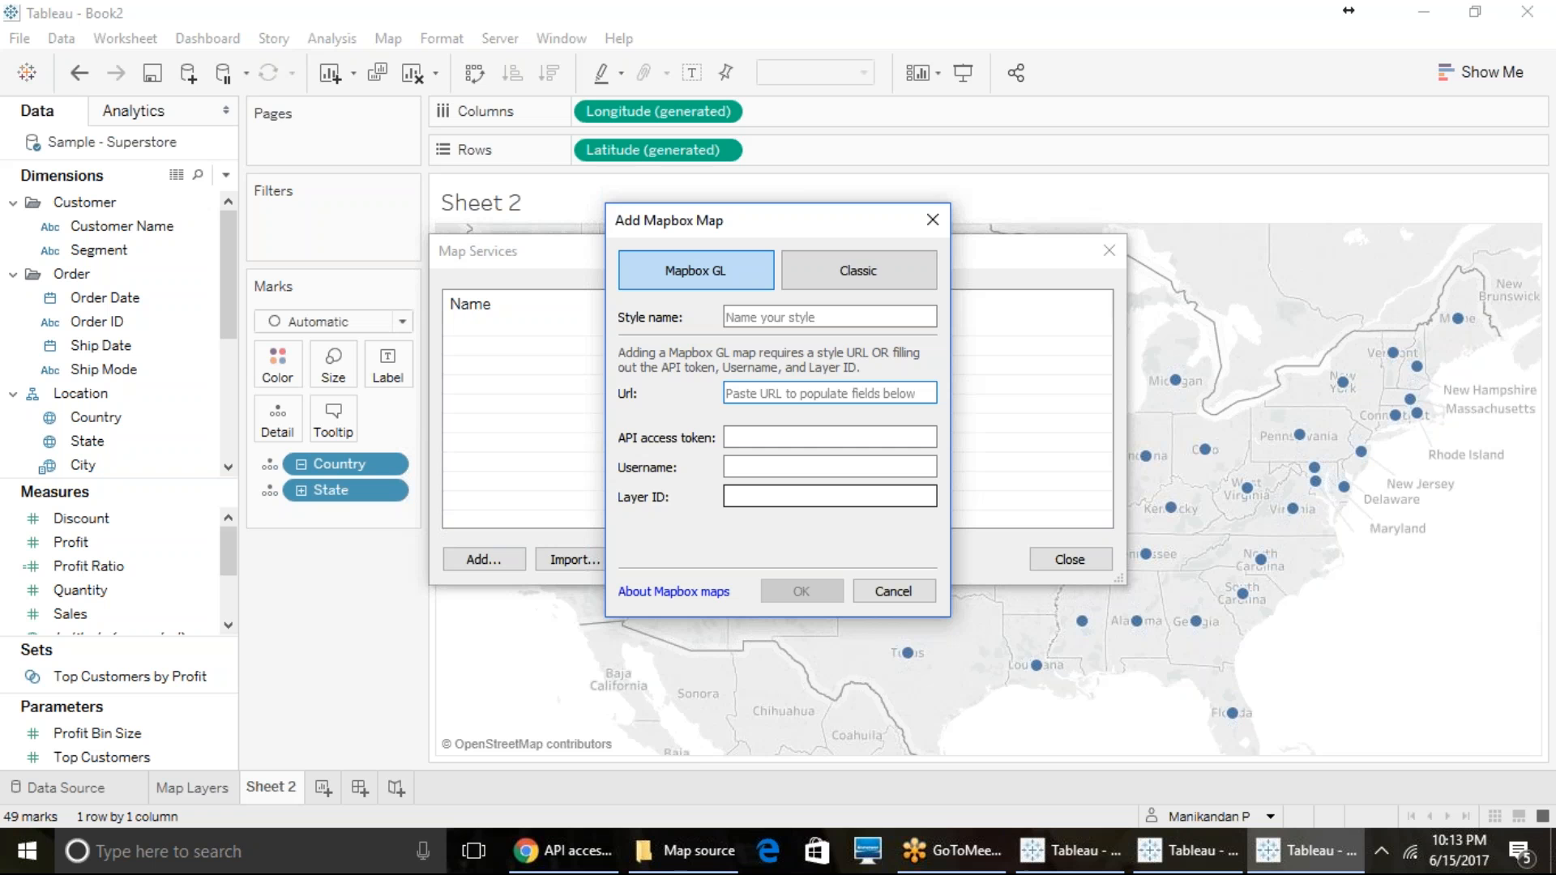
pyautogui.click(799, 269)
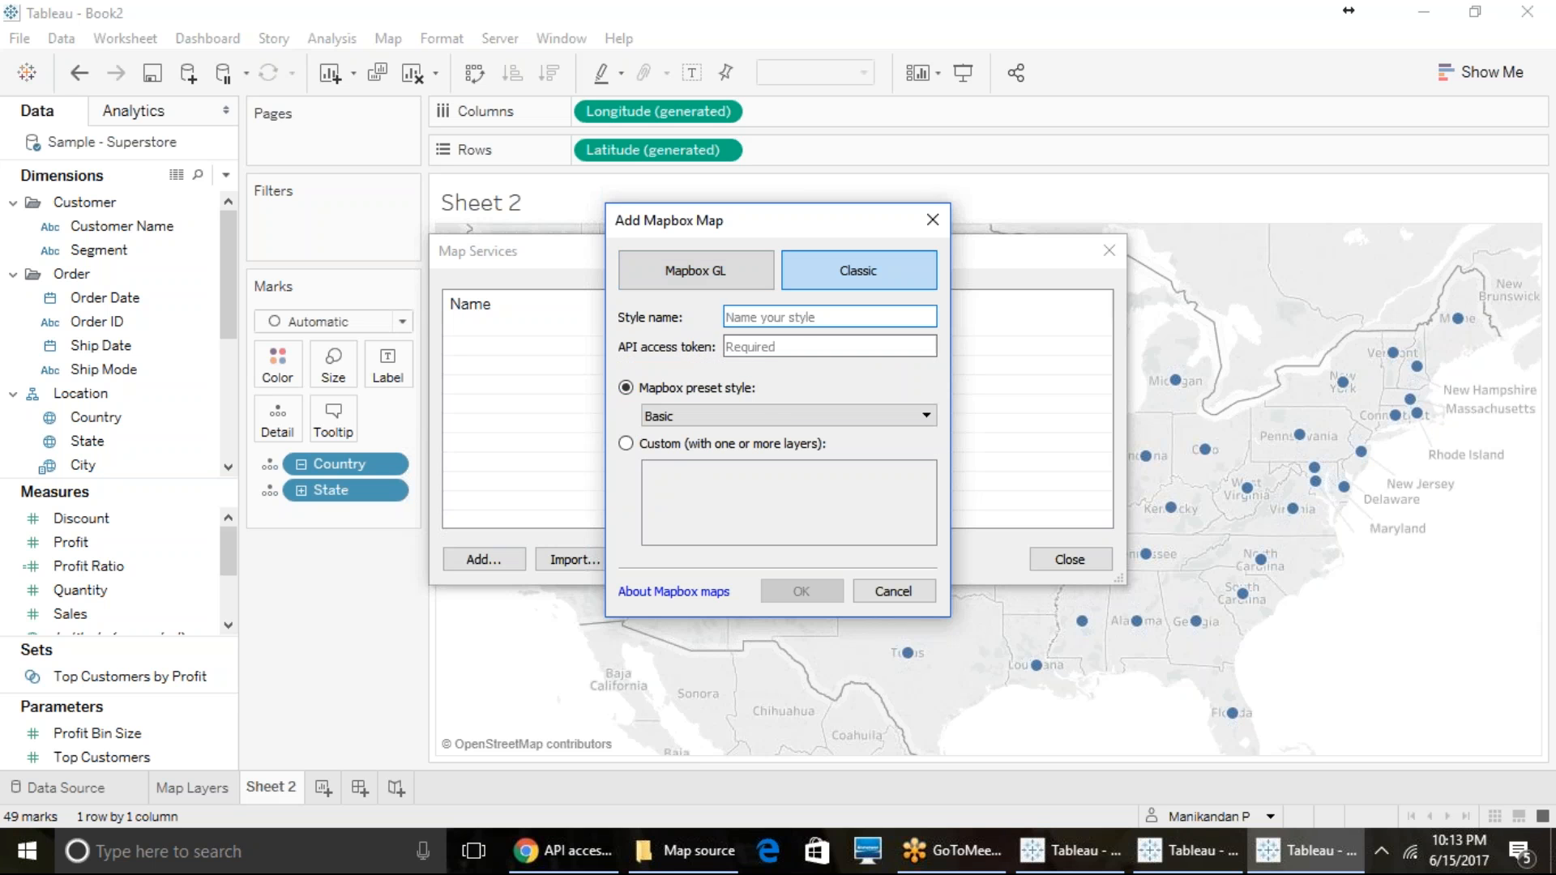
pyautogui.click(784, 414)
pyautogui.scroll(-1, 782, 498)
pyautogui.scroll(-1, 782, 500)
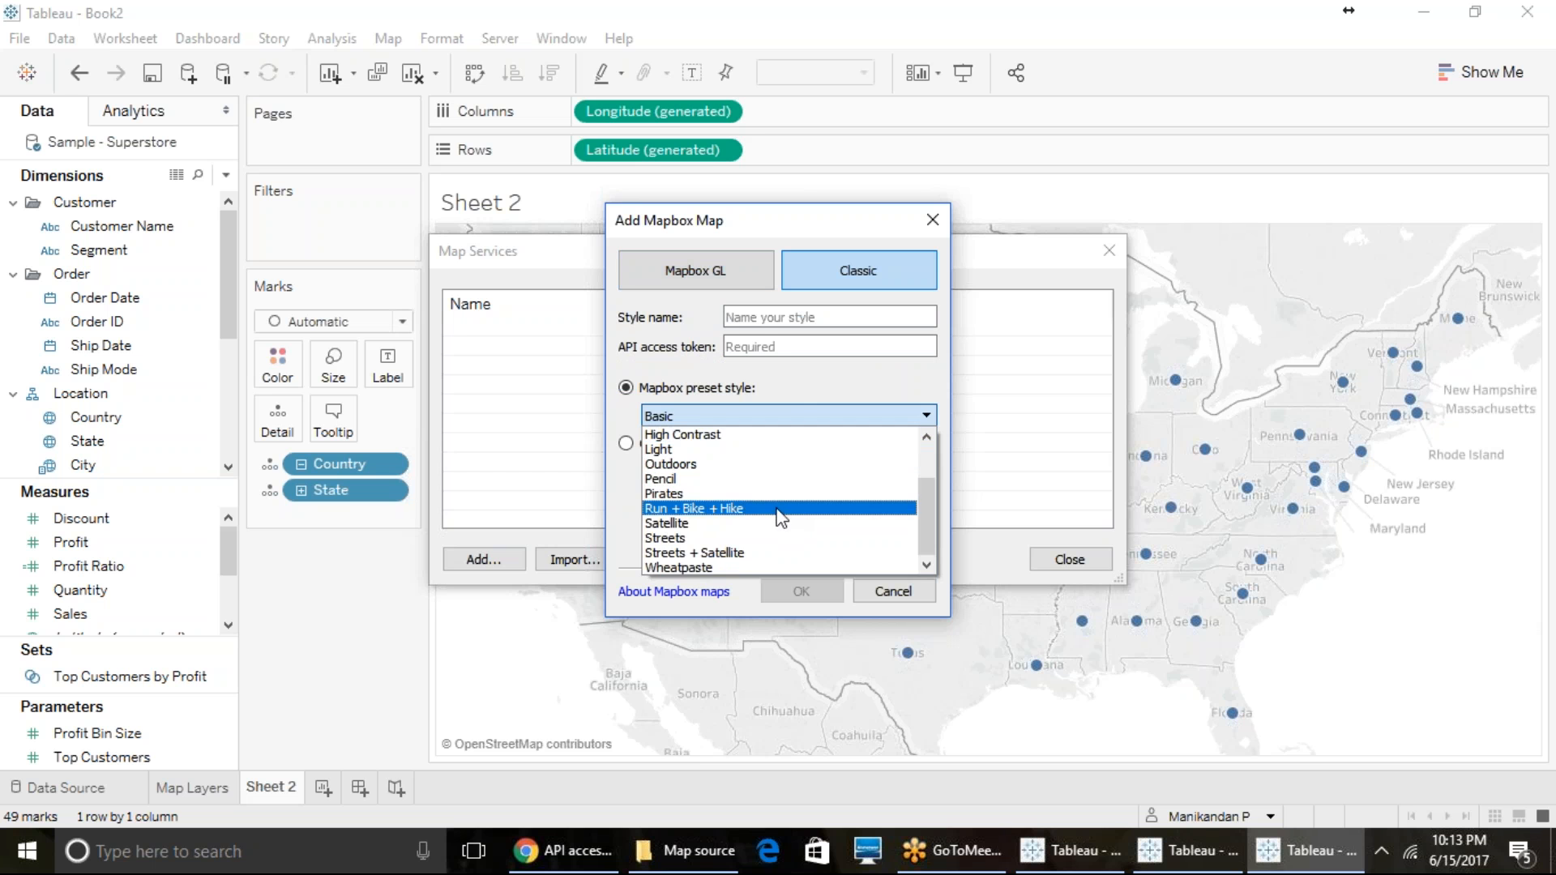
pyautogui.scroll(4, 776, 559)
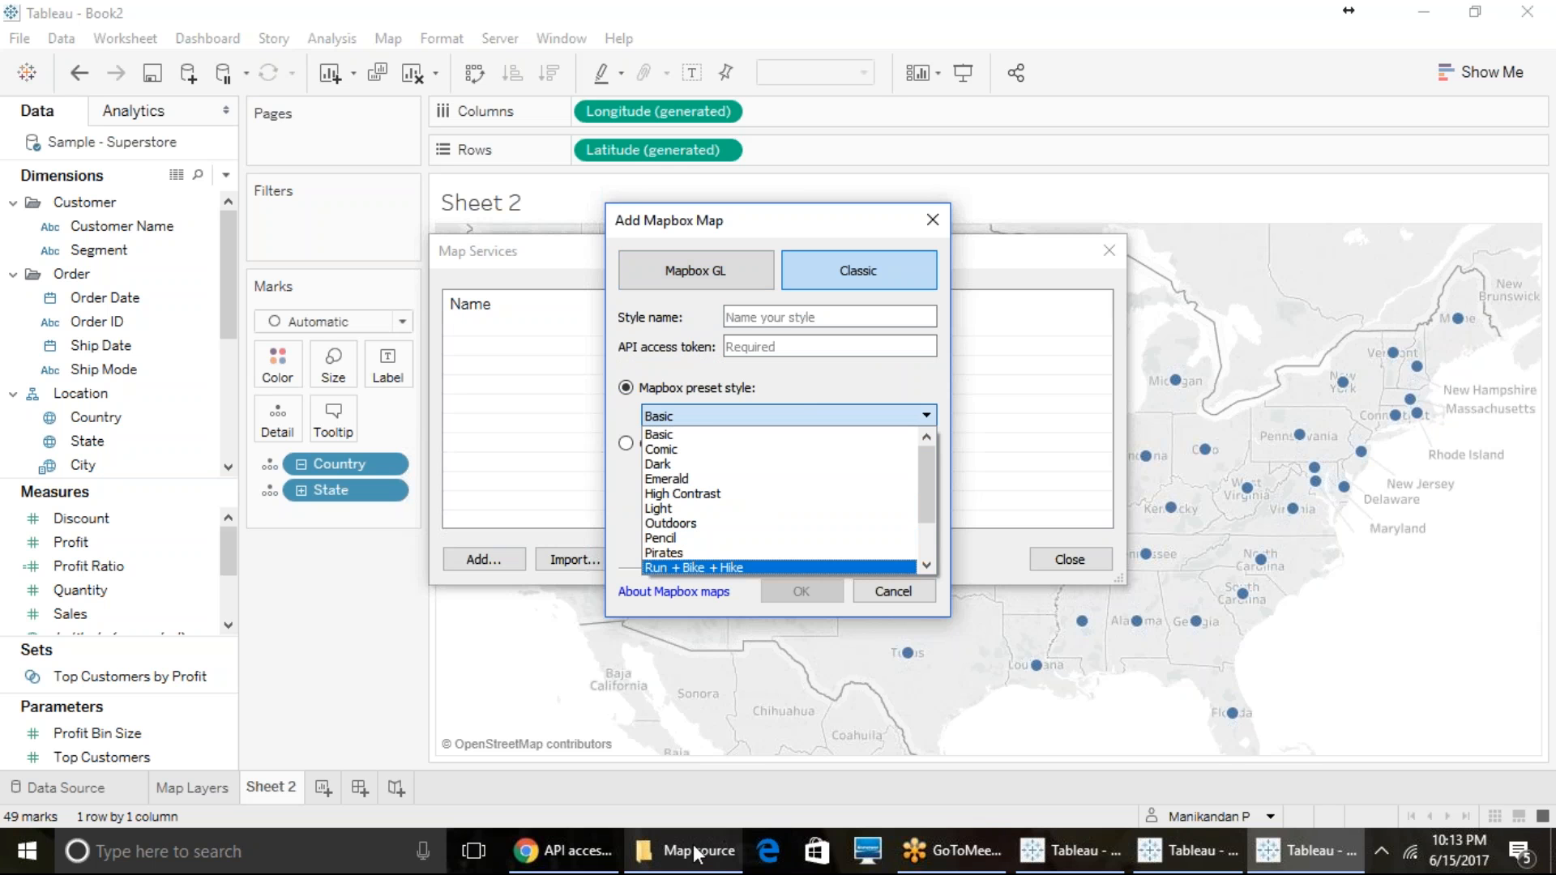
# - Copy the default public token from the Mapbox page in Chrome and paste it as the API access token in Tableau
pyautogui.moveTo(607, 863)
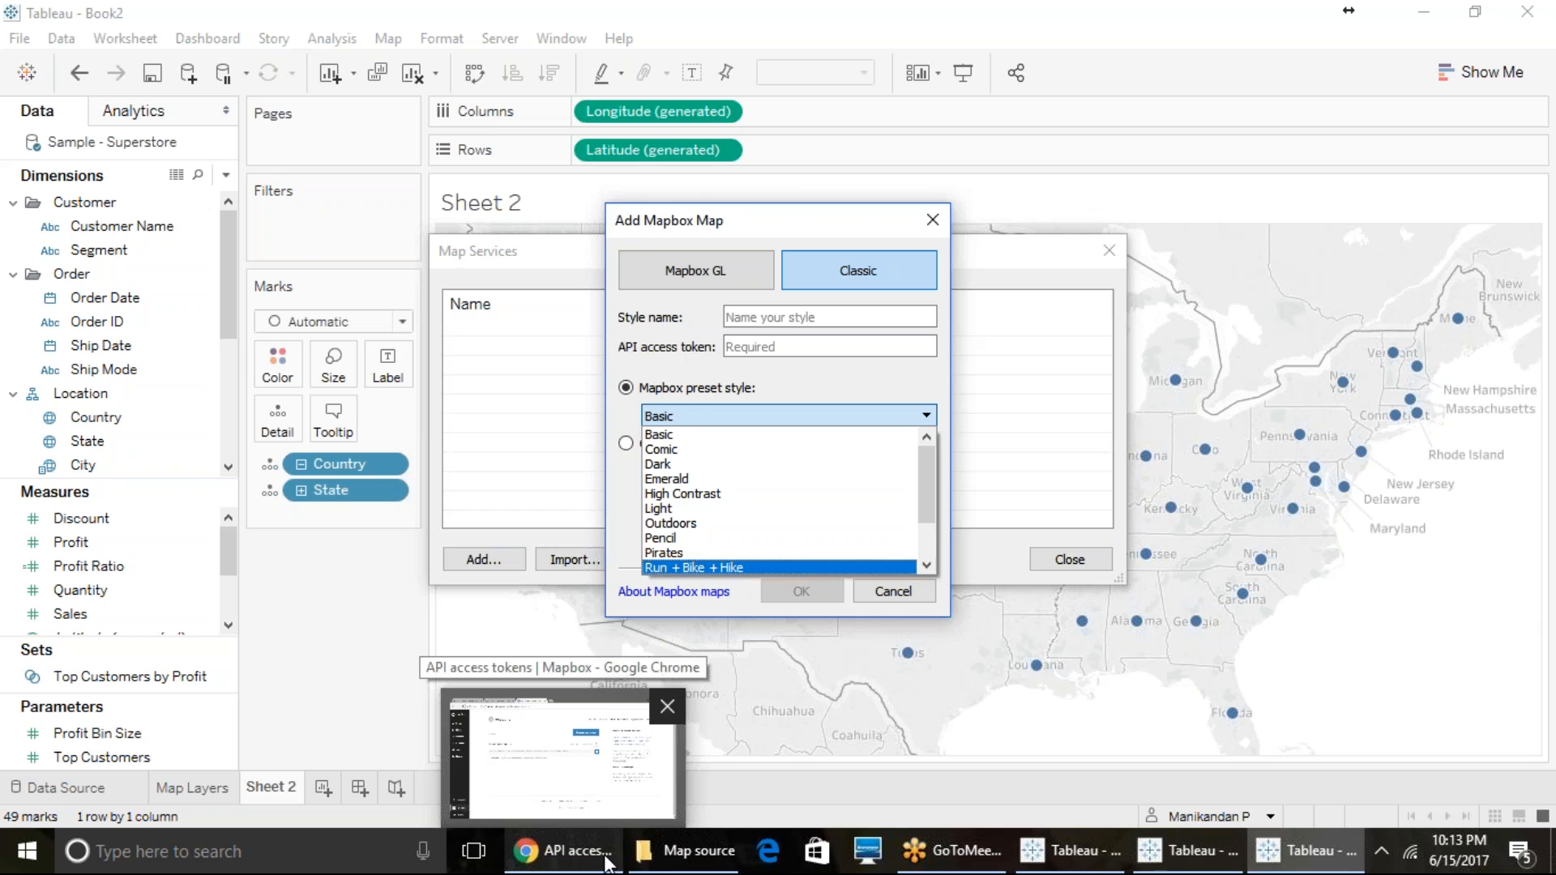
pyautogui.click(608, 861)
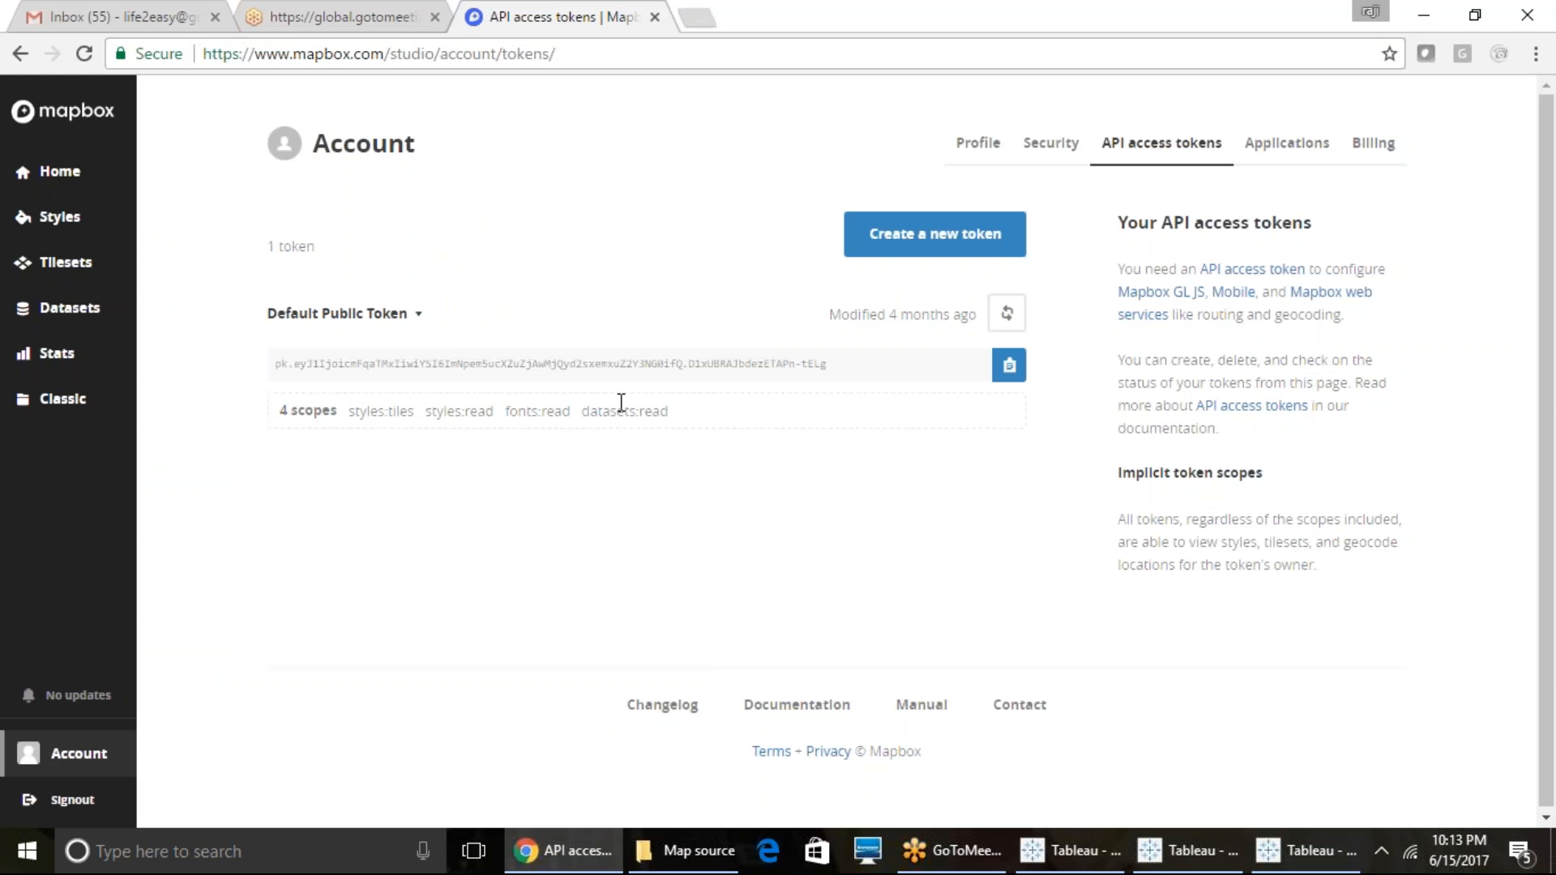
pyautogui.click(661, 365)
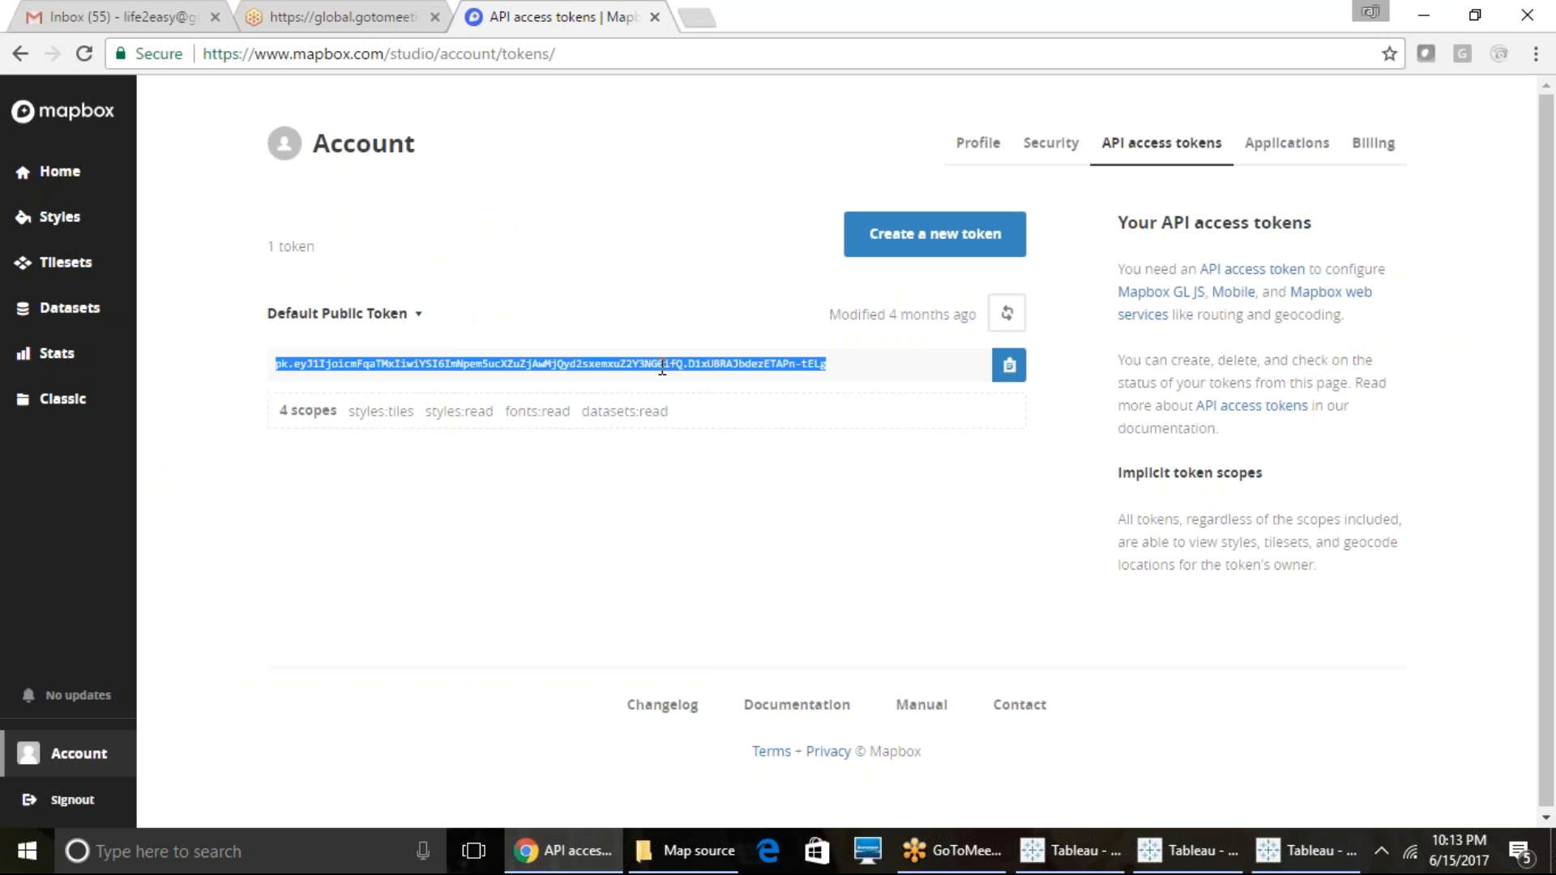
pyautogui.click(1009, 369)
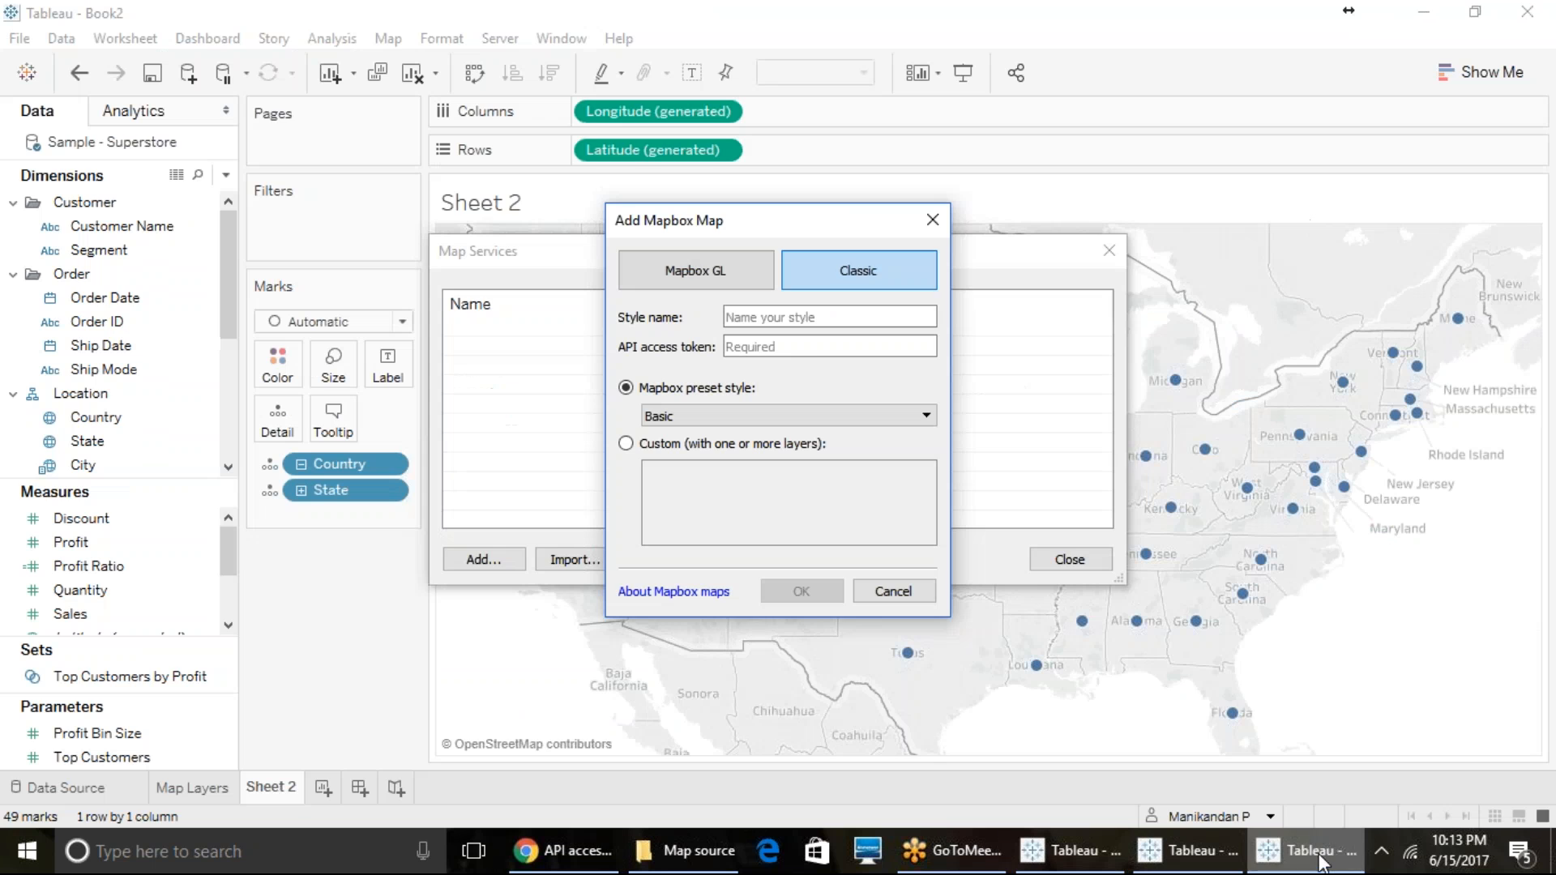
pyautogui.click(1306, 851)
pyautogui.click(753, 346)
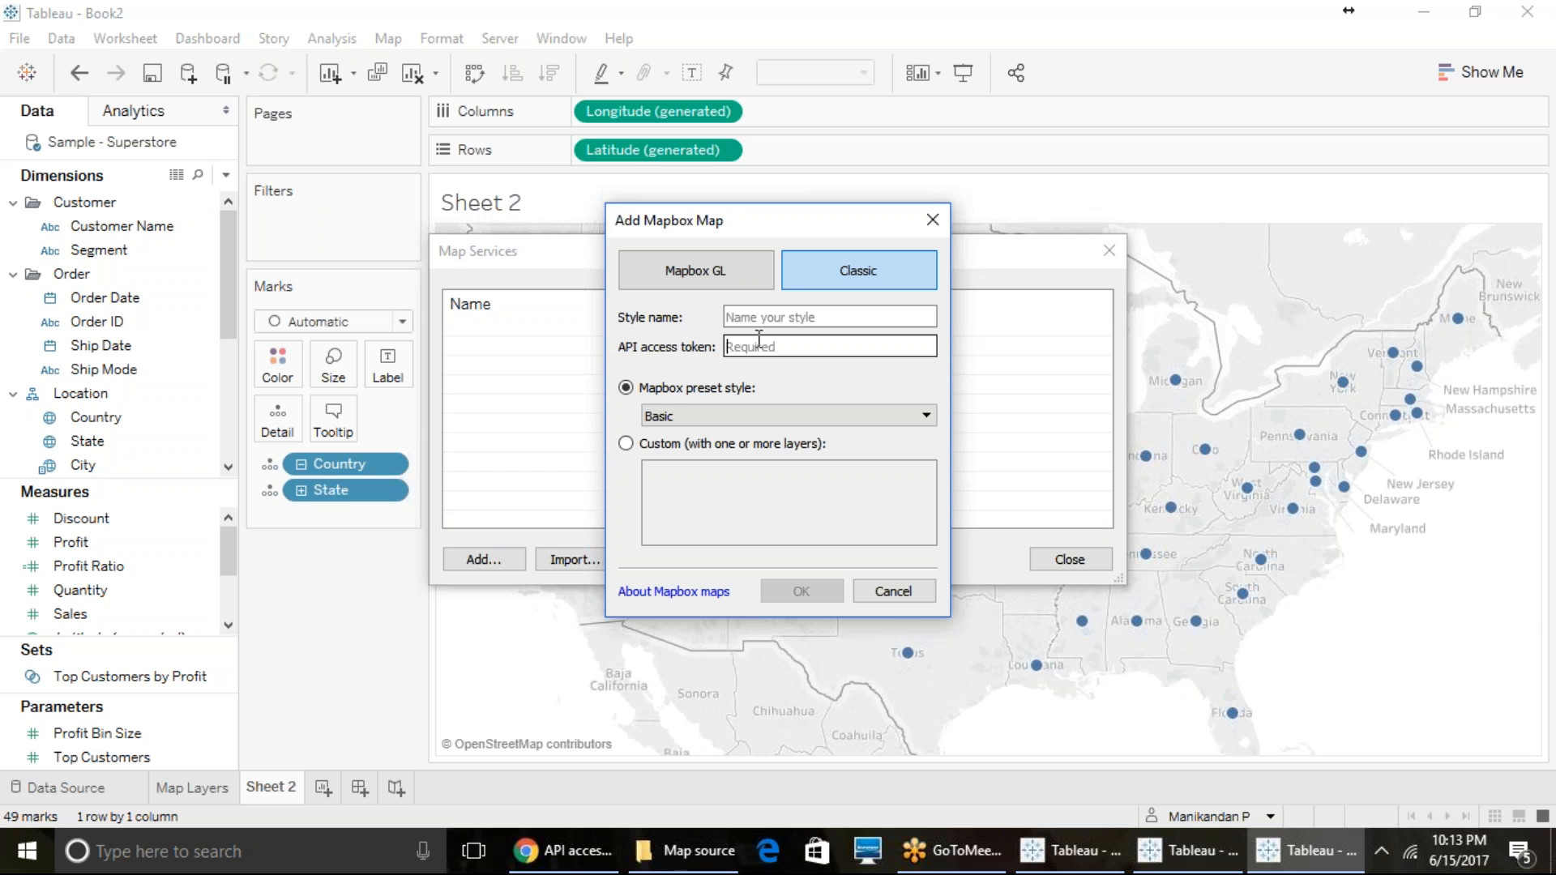
pyautogui.hotkey('ctrl', 'v')
# - Choose the Satellite preset style, name the style Satellite, add the Mapbox map and close the map services
pyautogui.click(768, 416)
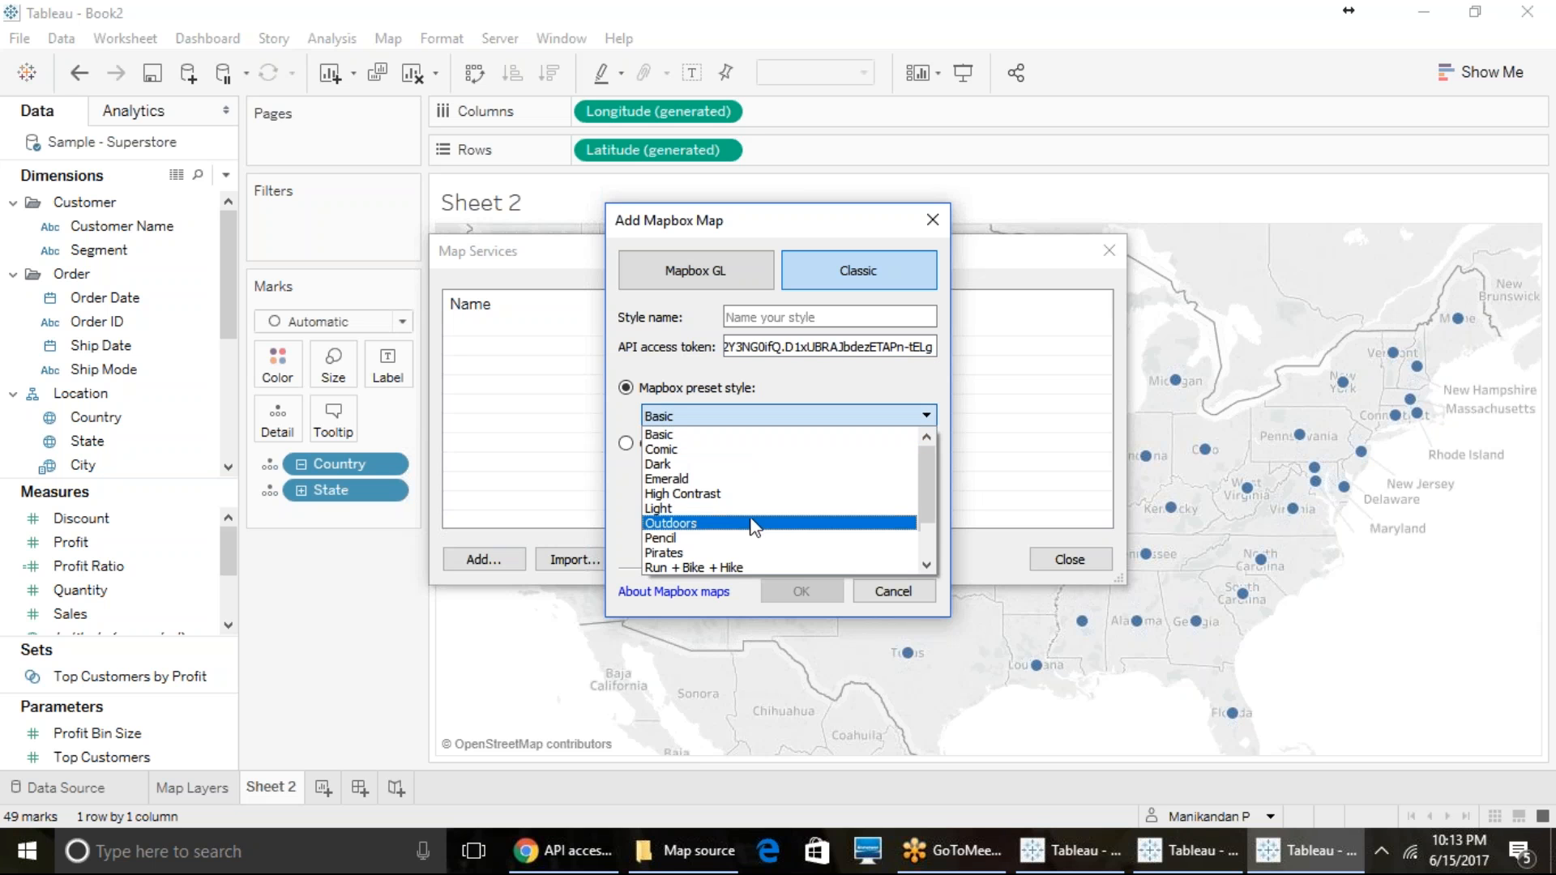
pyautogui.scroll(-2, 754, 527)
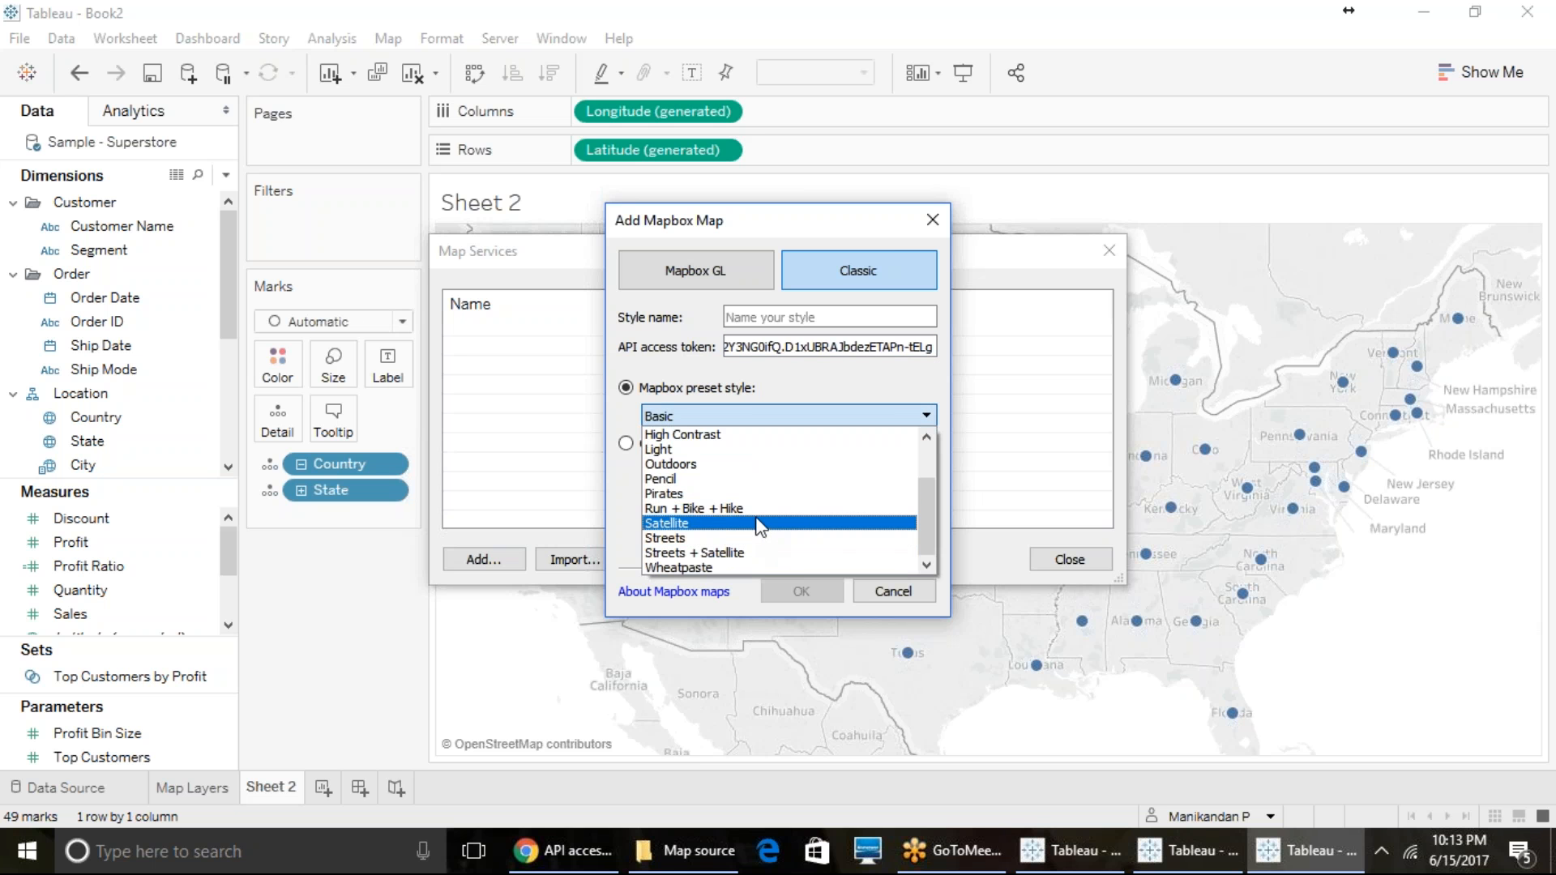
pyautogui.click(760, 525)
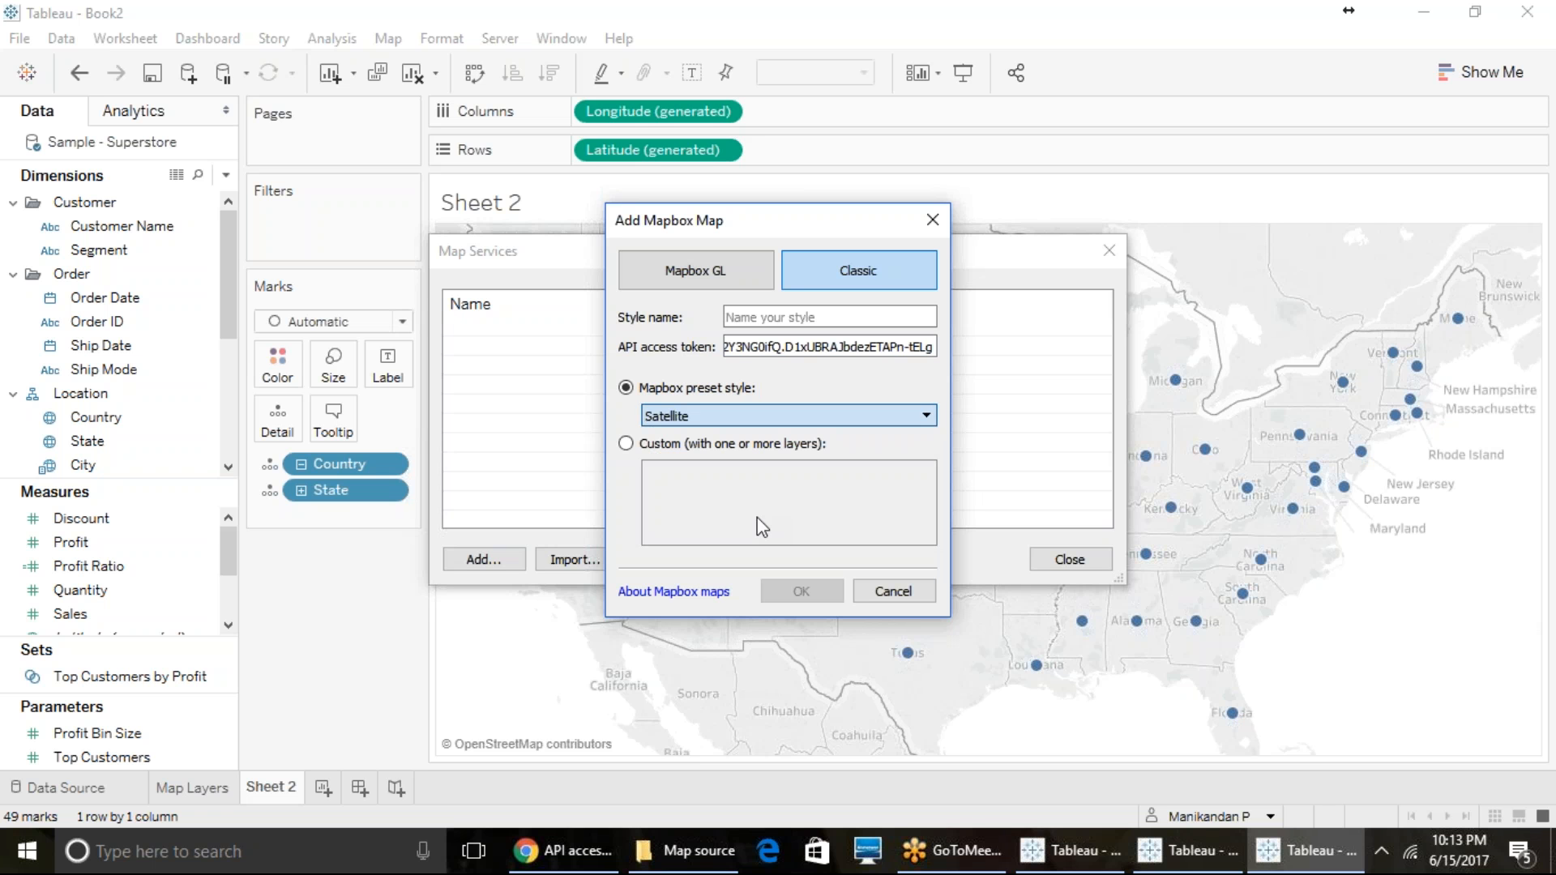
pyautogui.click(792, 317)
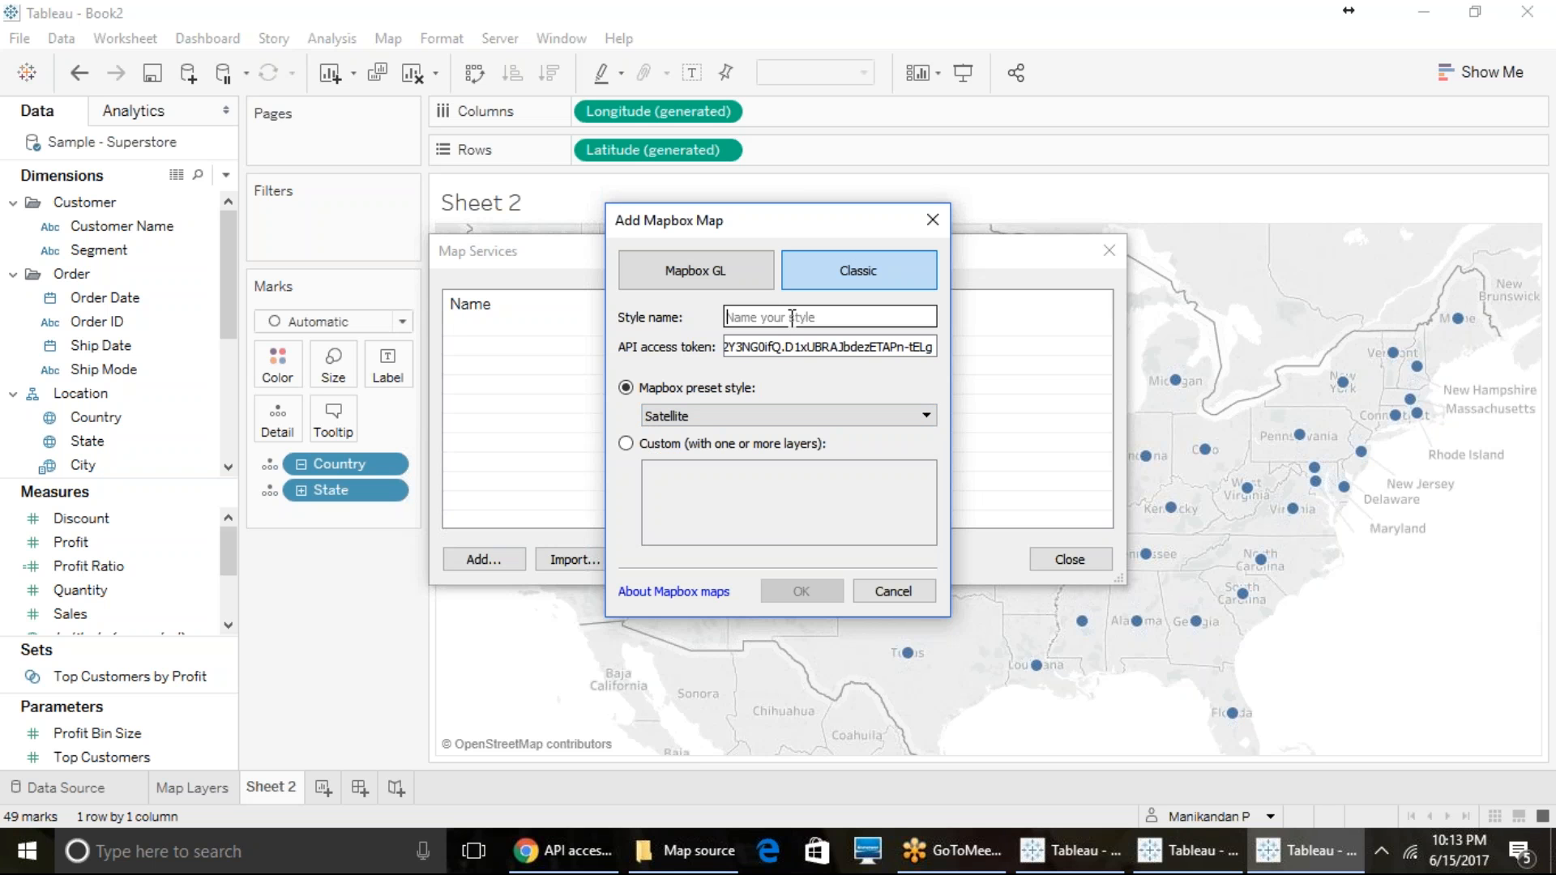
pyautogui.write('Satel')
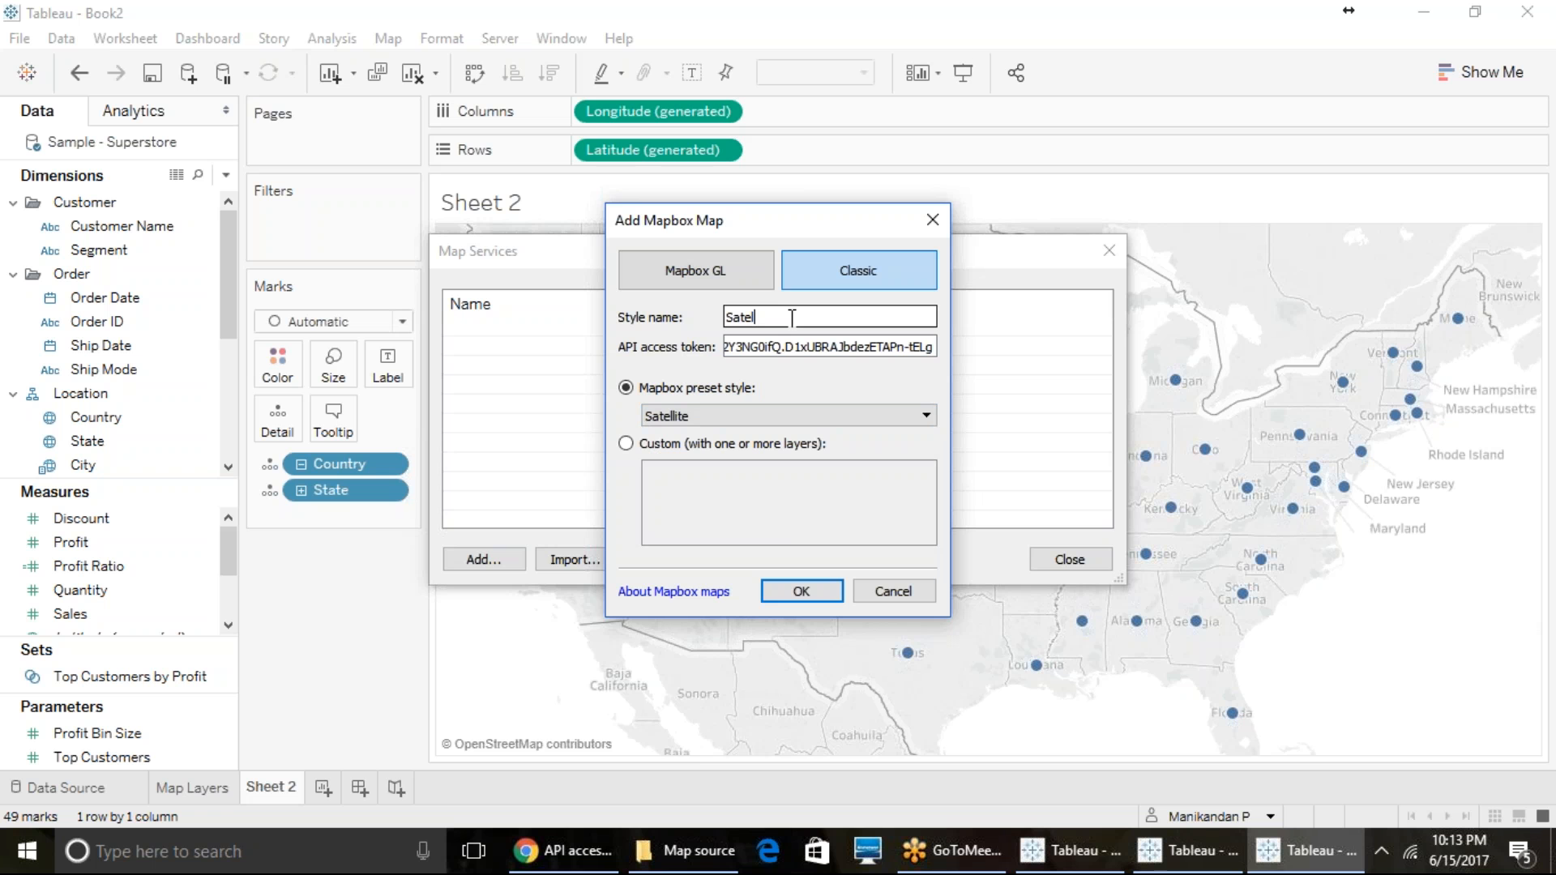
pyautogui.write('lite')
pyautogui.click(797, 596)
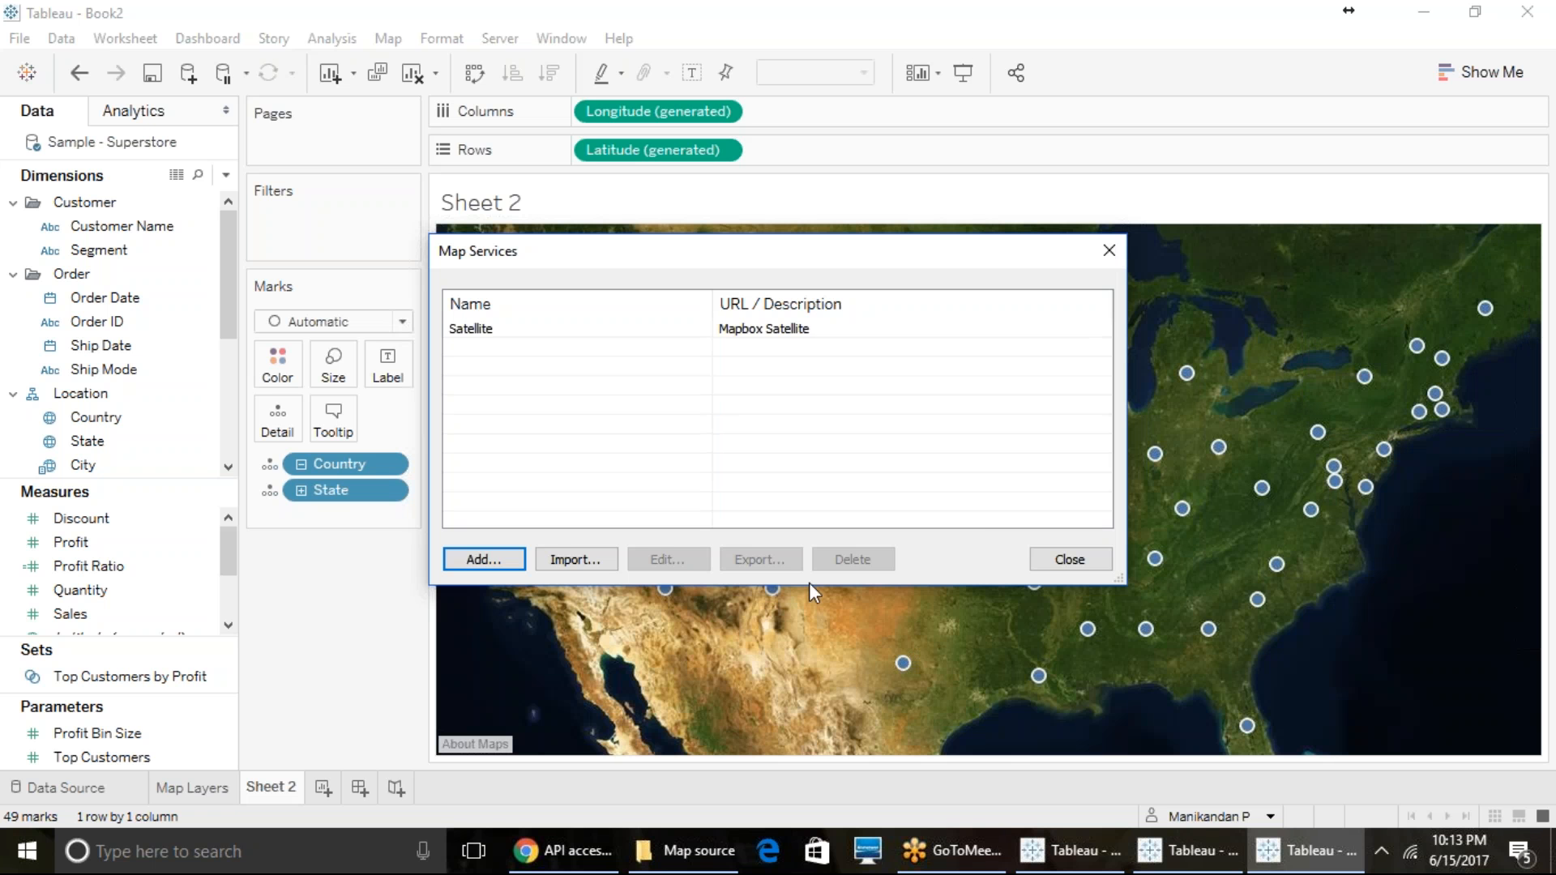
pyautogui.click(1079, 557)
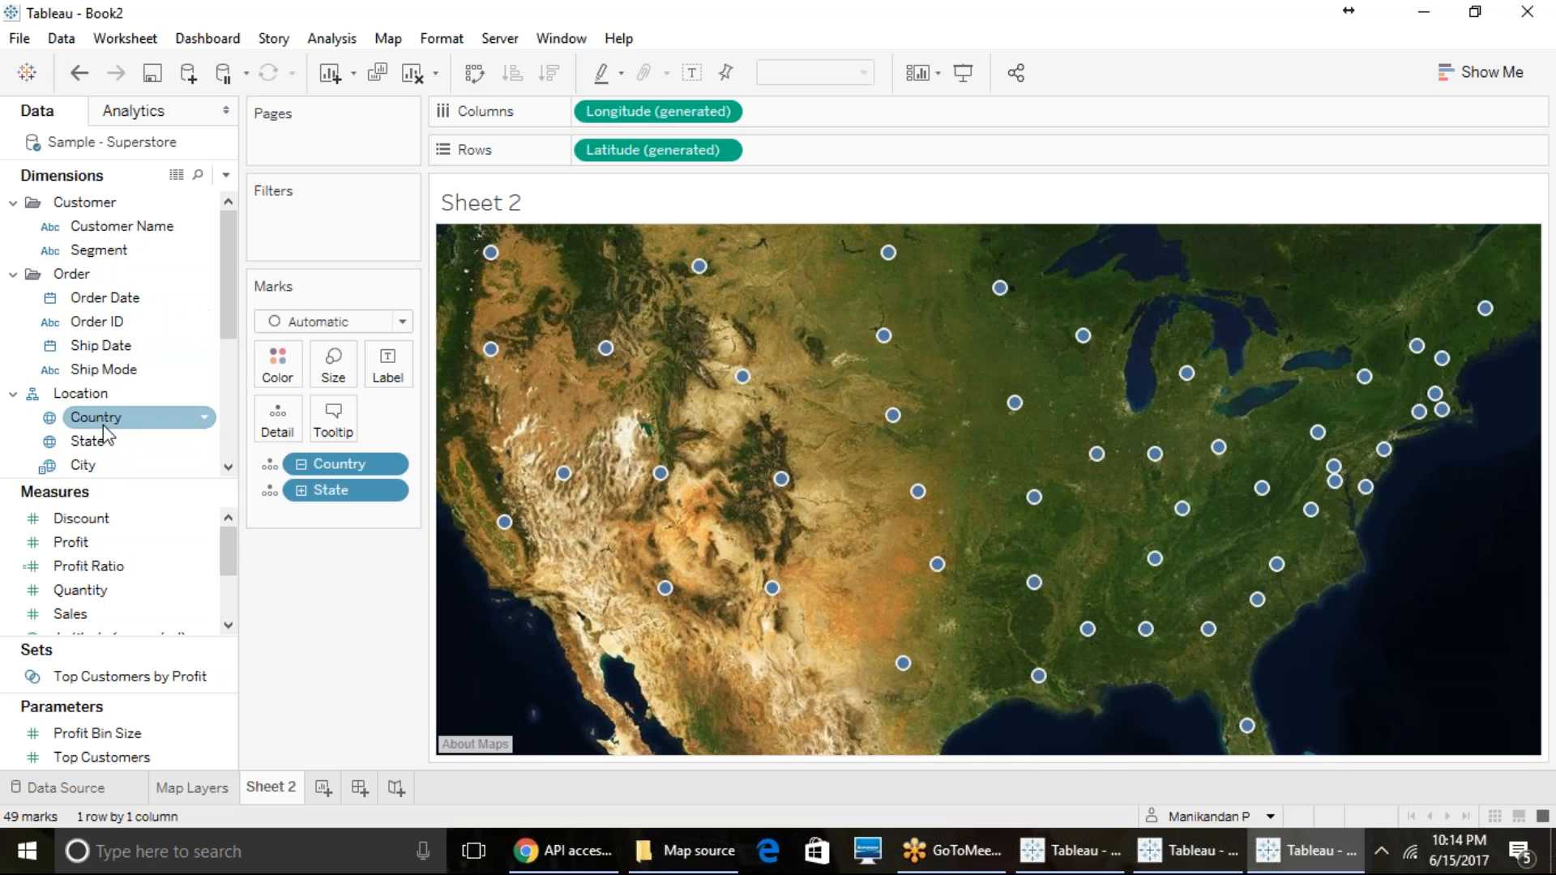
# - Try Country as the label of the map points, then remove Country from the marks and label with State instead
pyautogui.moveTo(98, 418); pyautogui.dragTo(388, 370)
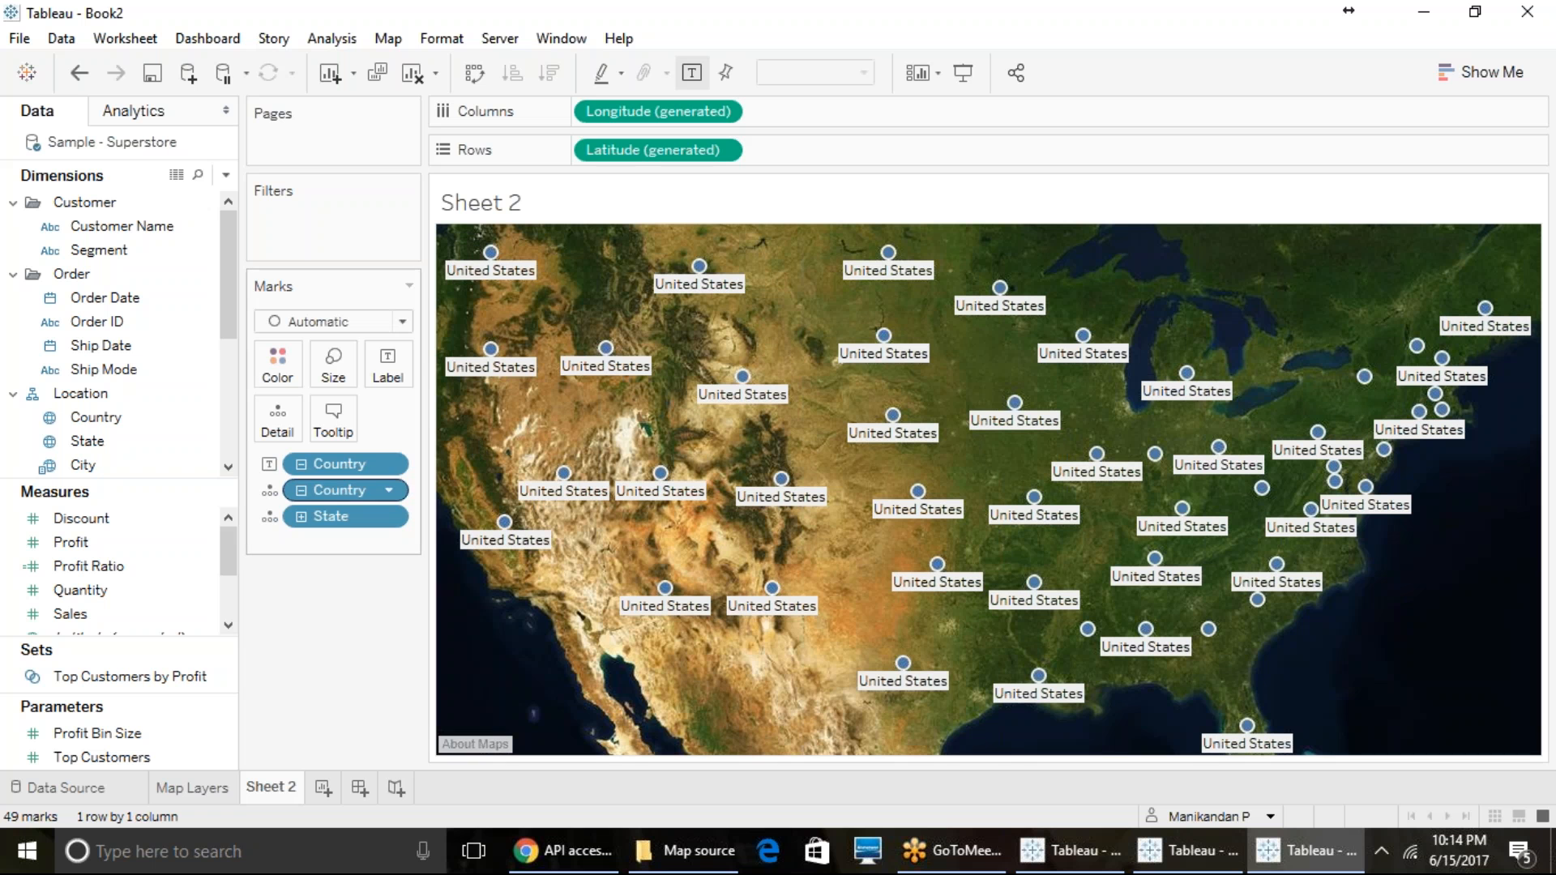
pyautogui.moveTo(329, 487); pyautogui.dragTo(113, 421)
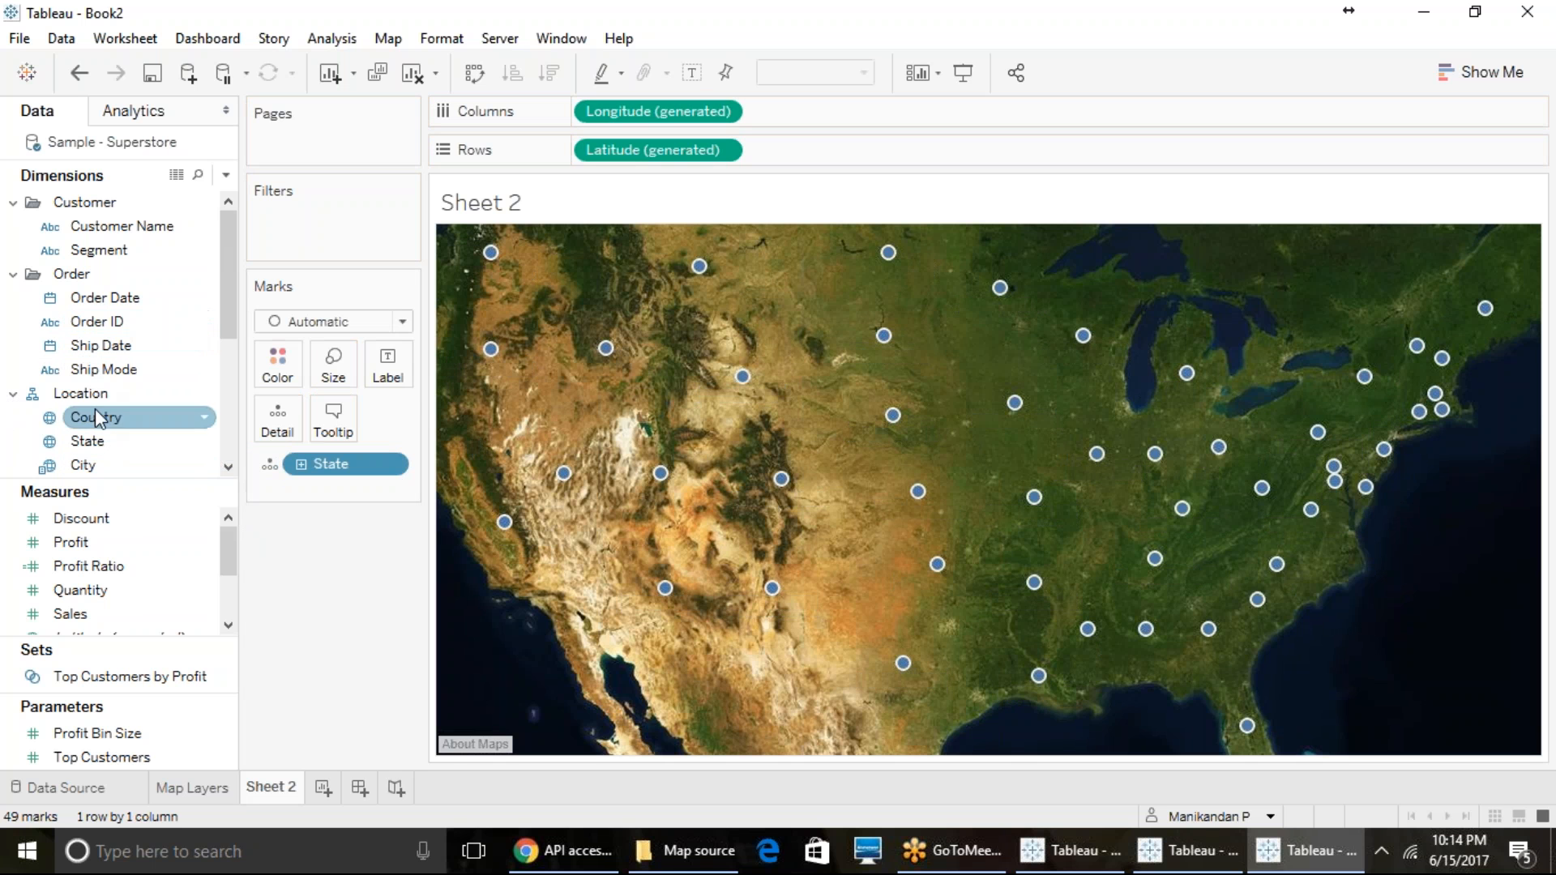
pyautogui.moveTo(89, 444); pyautogui.dragTo(389, 374)
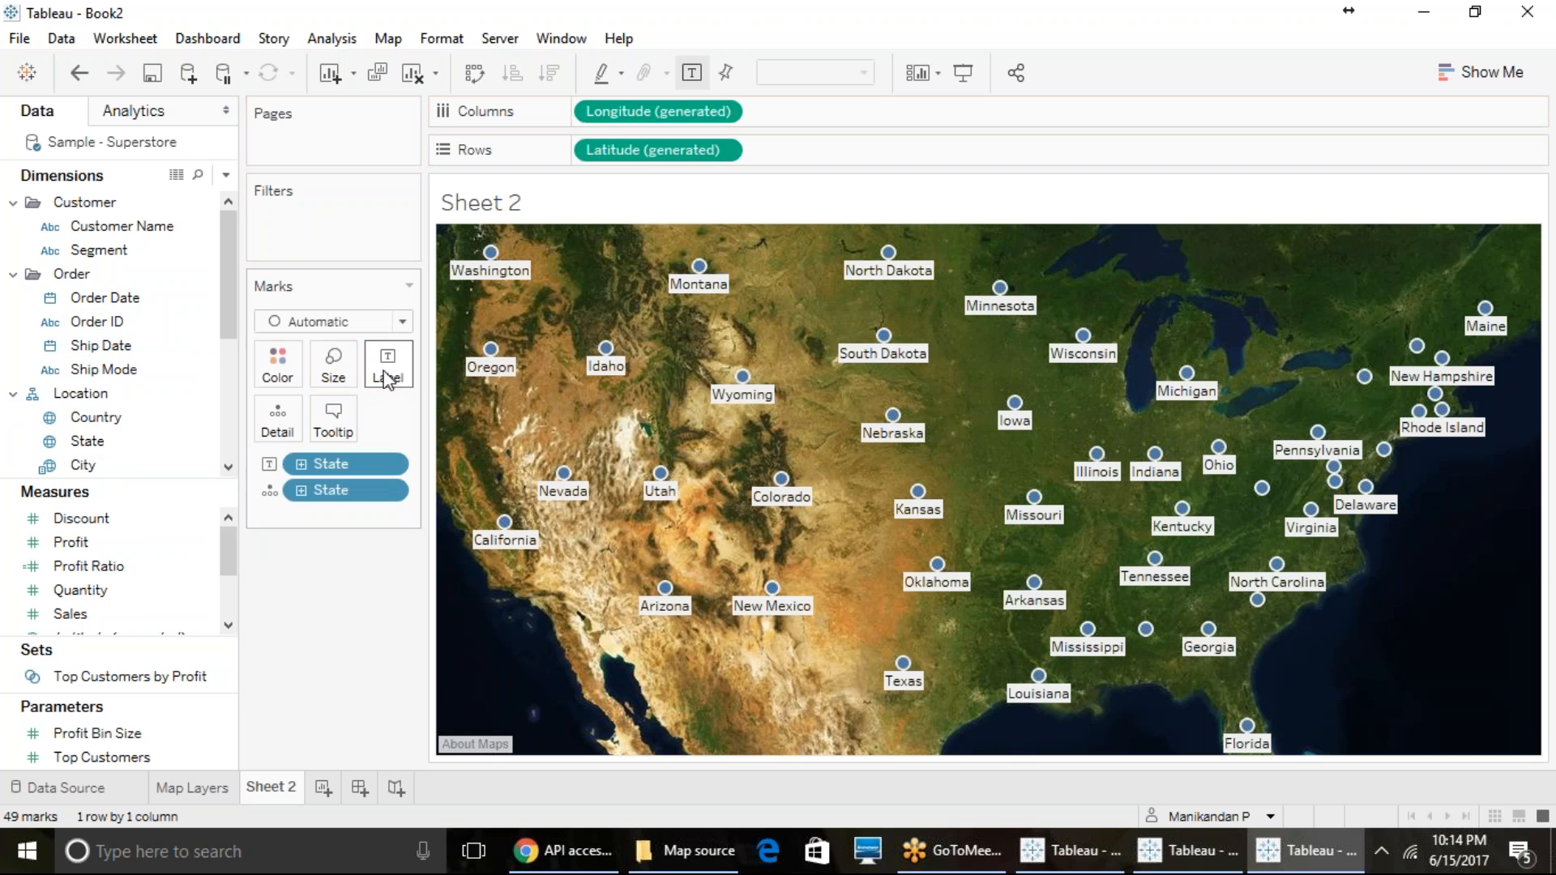
pyautogui.scroll(-1, 738, 624)
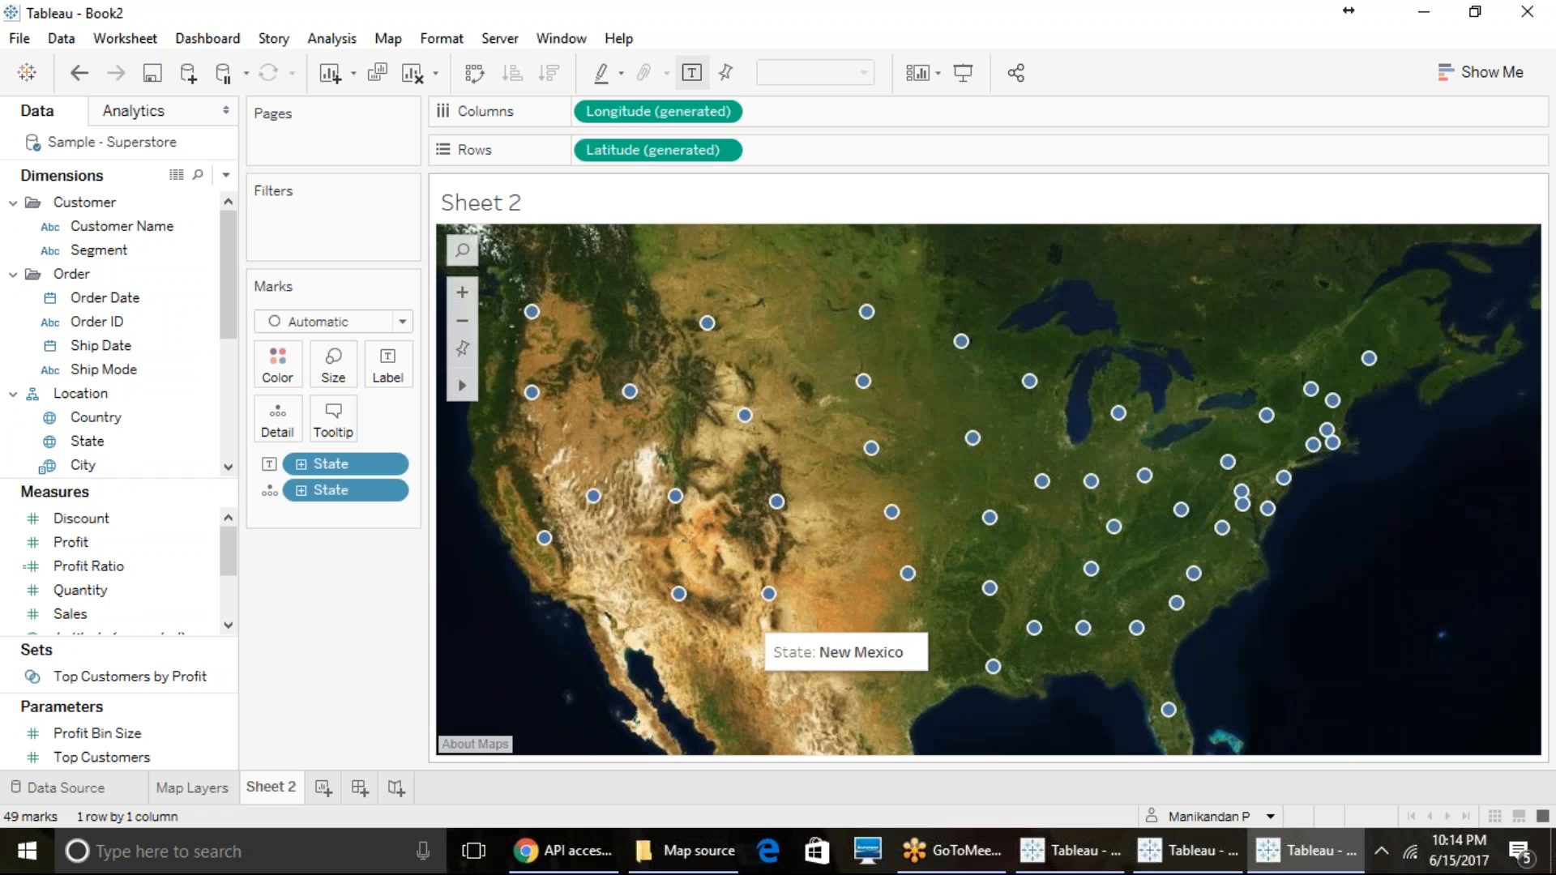
# - Start a new Classic Mapbox map in the map services and paste the API access token
pyautogui.click(402, 41)
pyautogui.moveTo(411, 73)
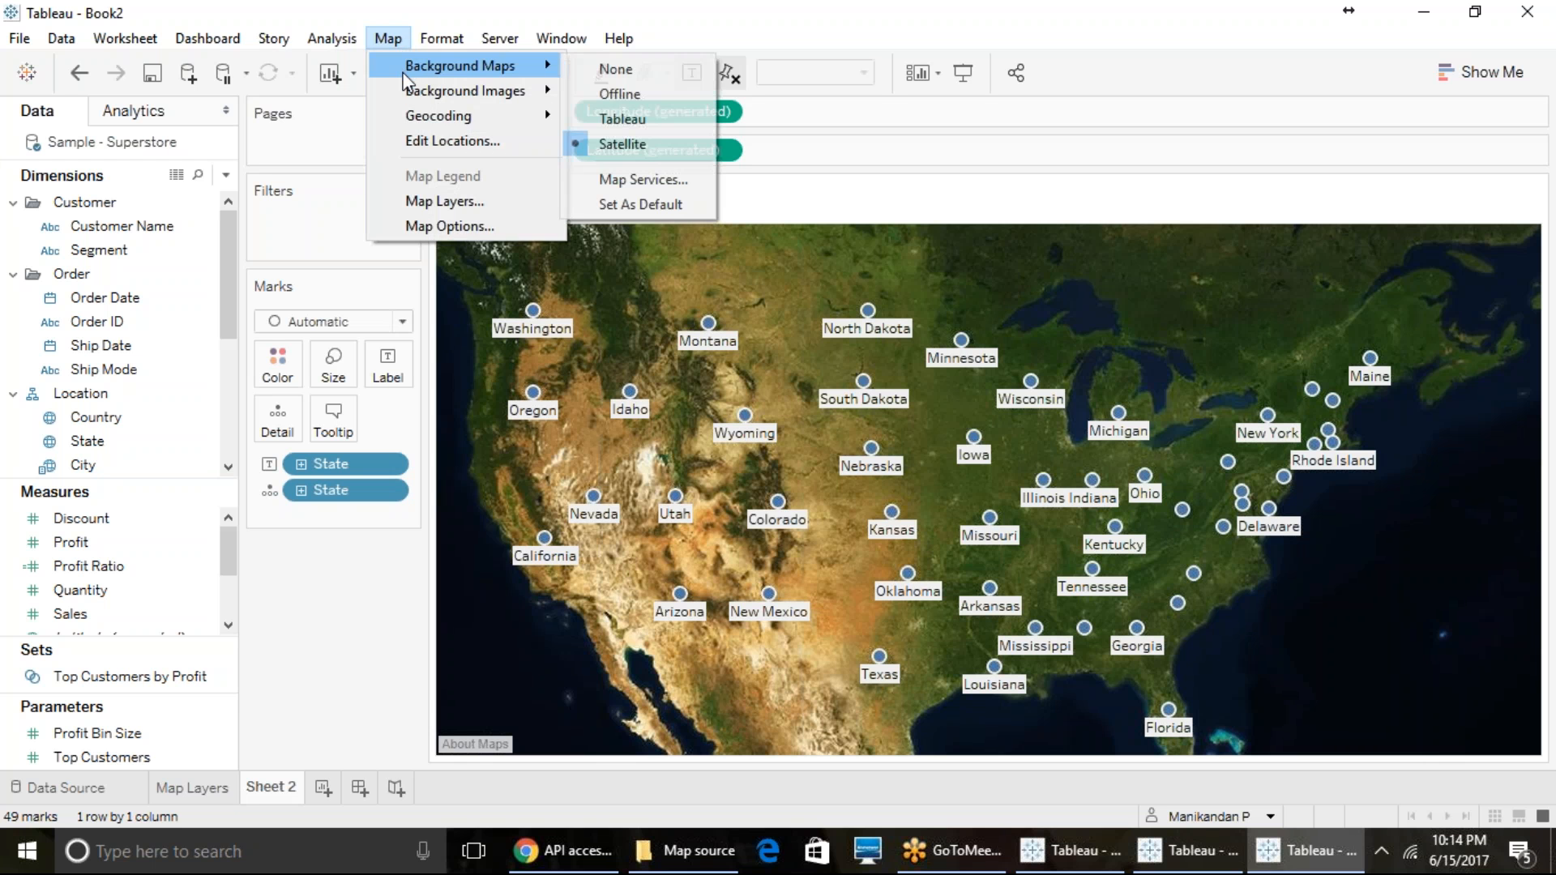
pyautogui.click(600, 178)
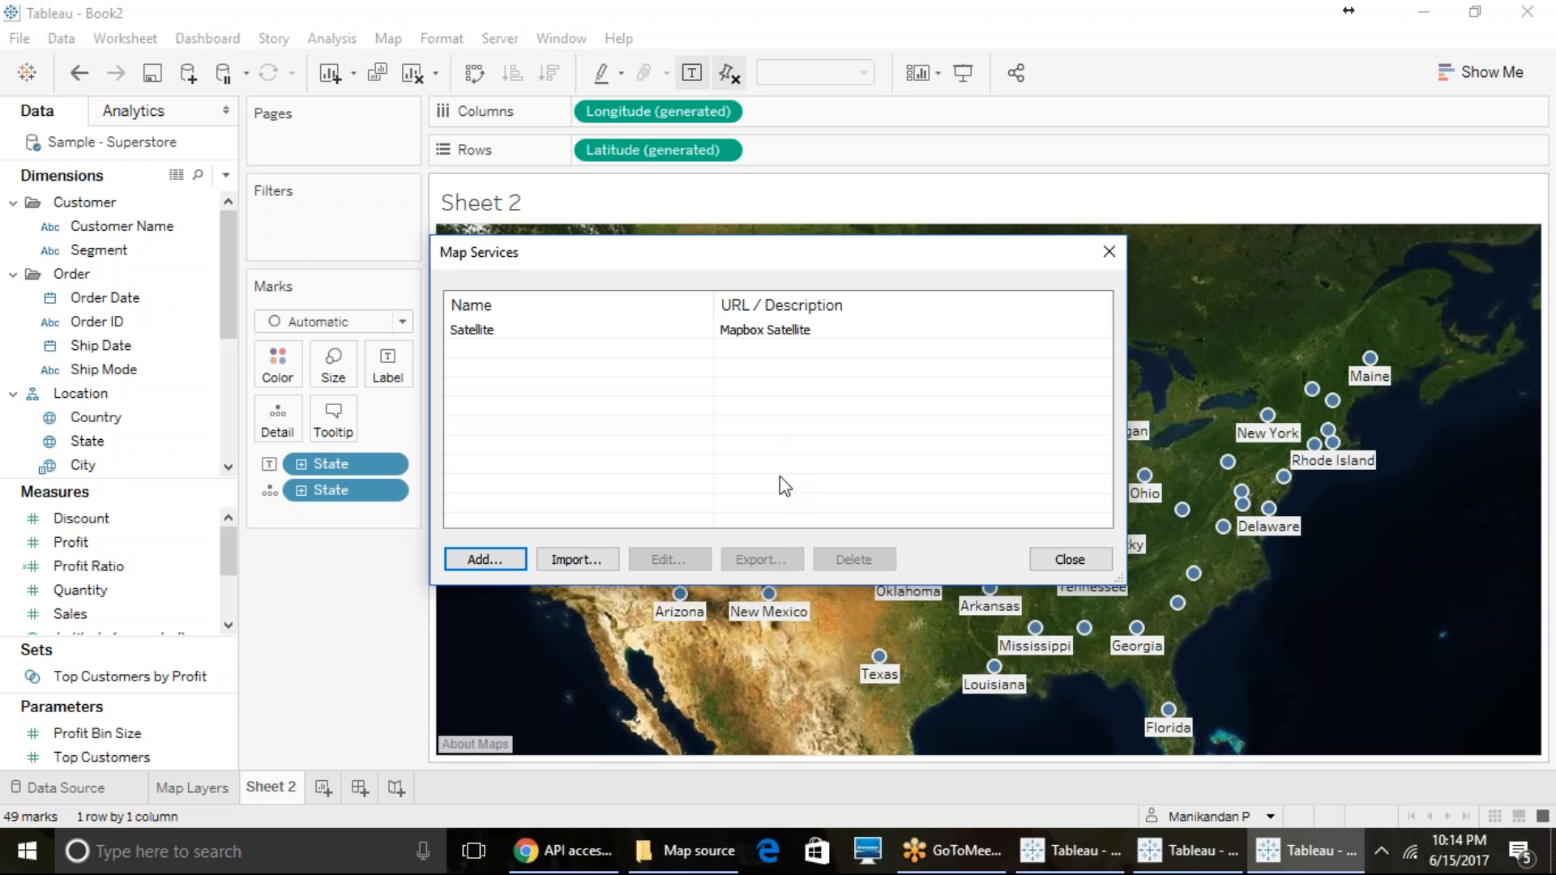
pyautogui.click(490, 558)
pyautogui.click(622, 592)
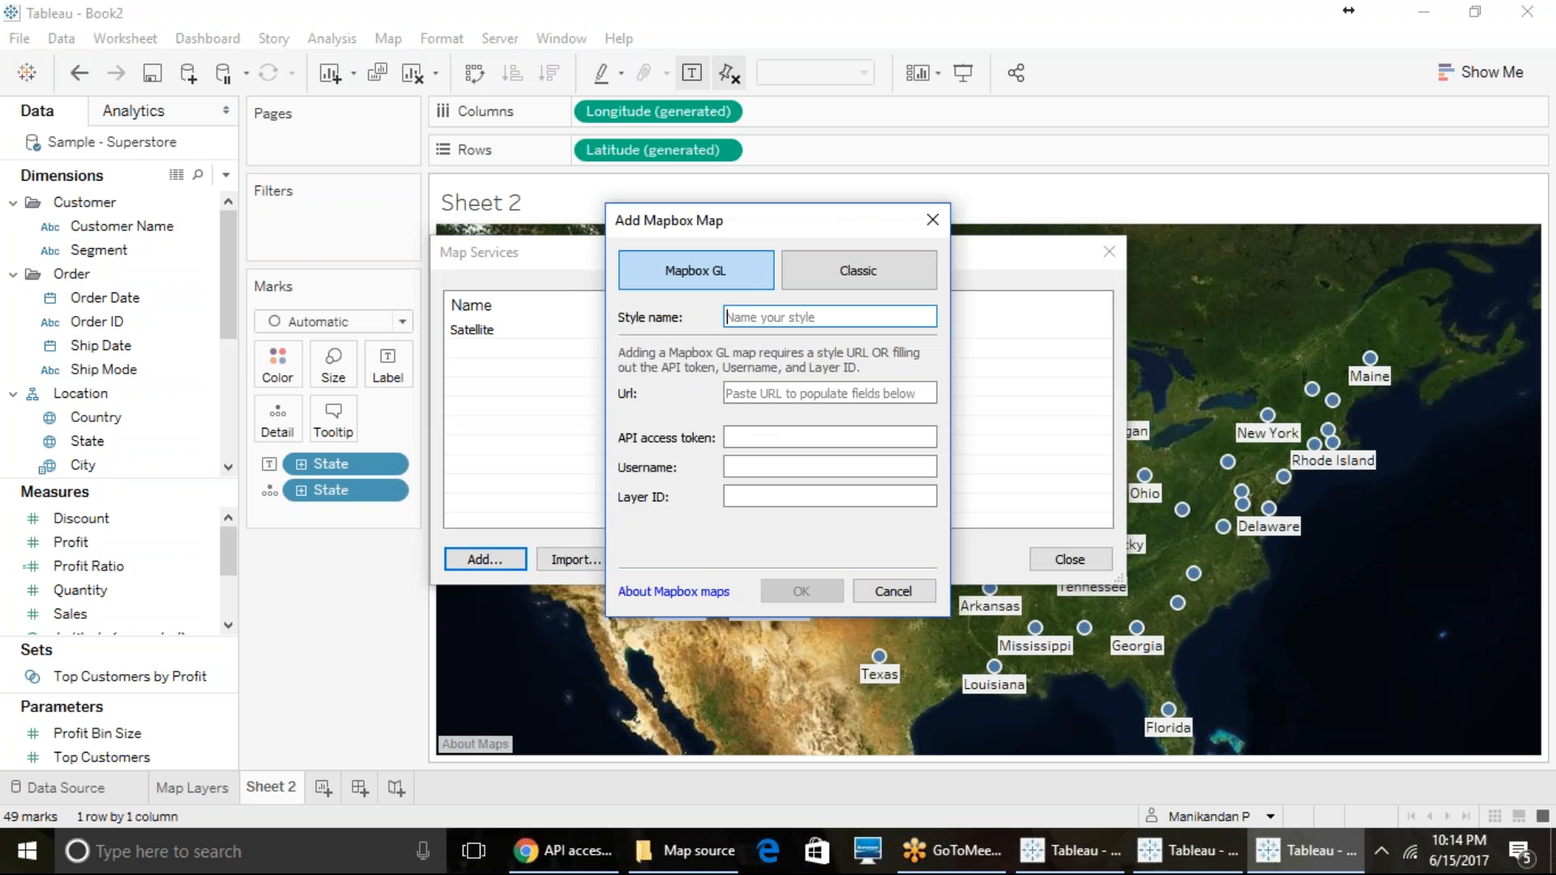
pyautogui.click(858, 270)
pyautogui.click(796, 345)
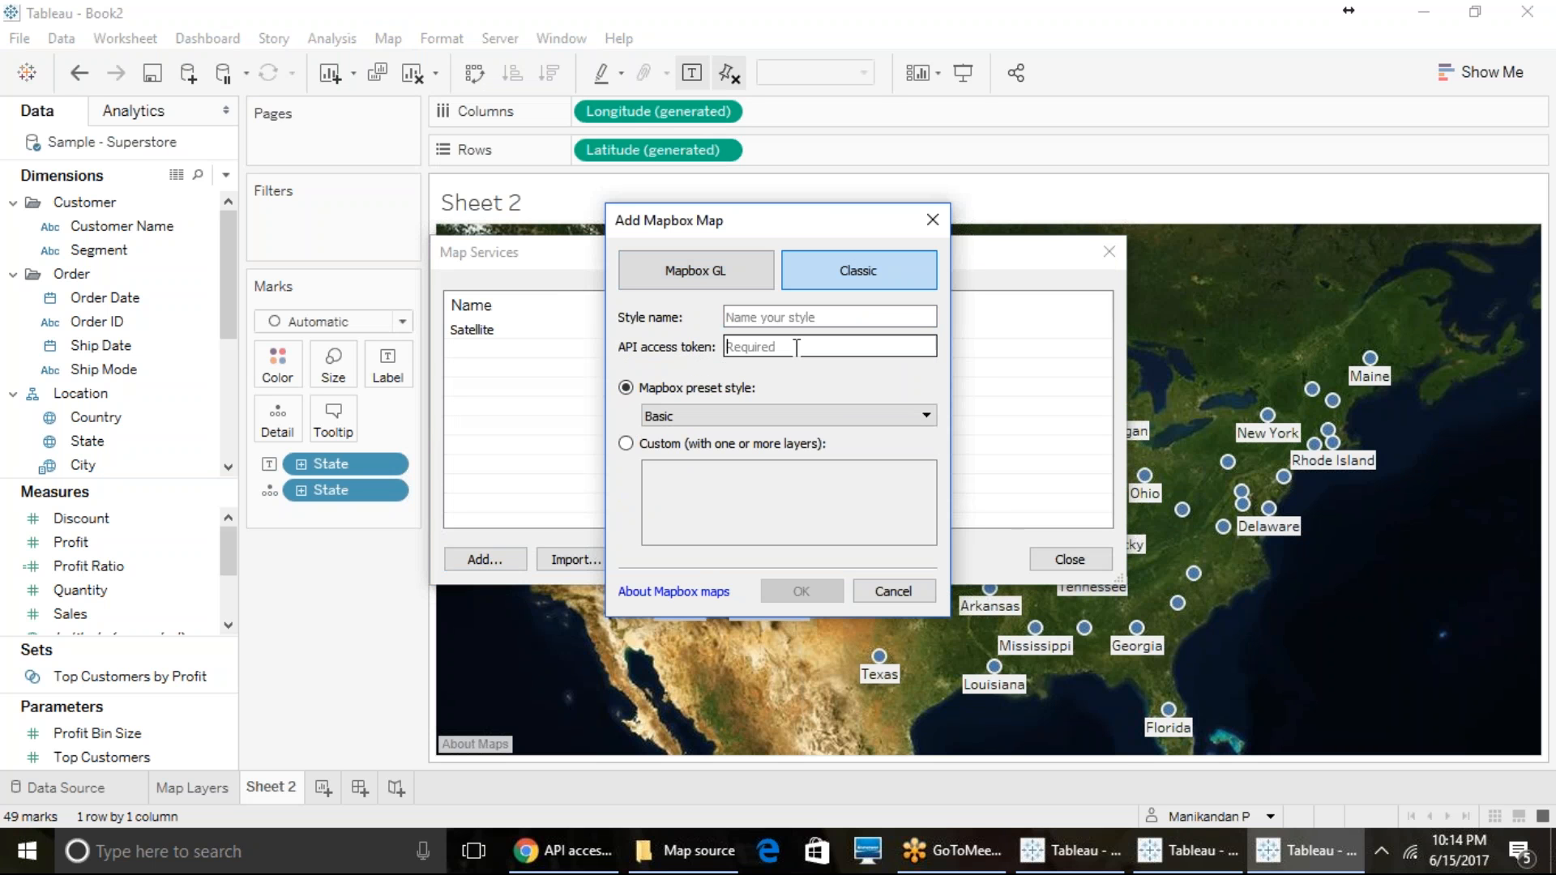
pyautogui.rightClick(795, 347)
pyautogui.click(849, 474)
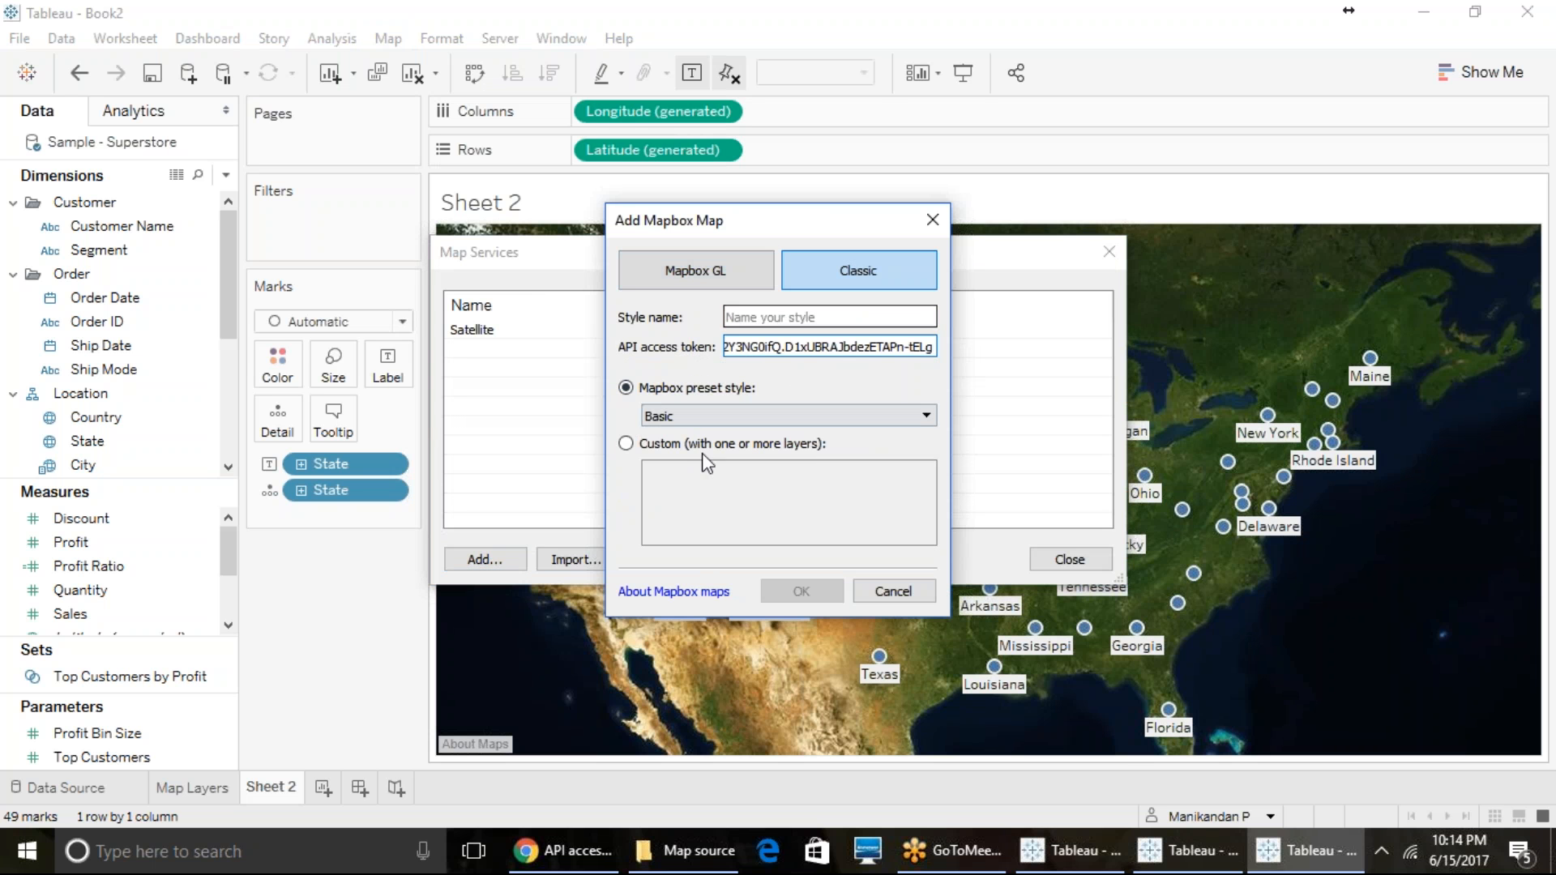
# - Choose the Emerald preset style, name the style Emerald and add the Mapbox map
pyautogui.click(713, 417)
pyautogui.scroll(-2, 722, 534)
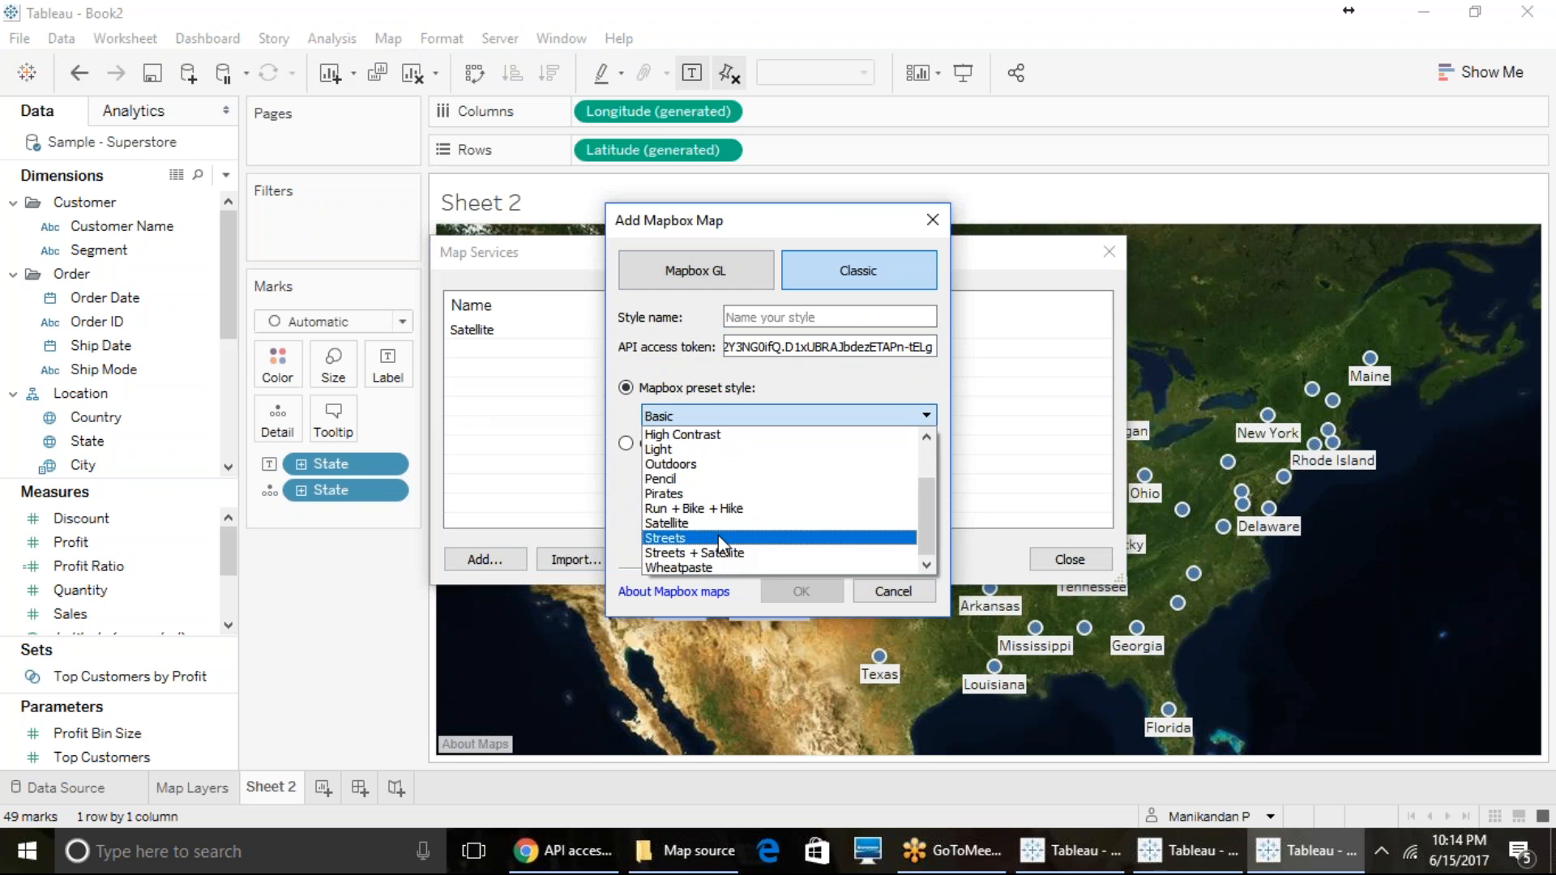
pyautogui.scroll(1, 720, 545)
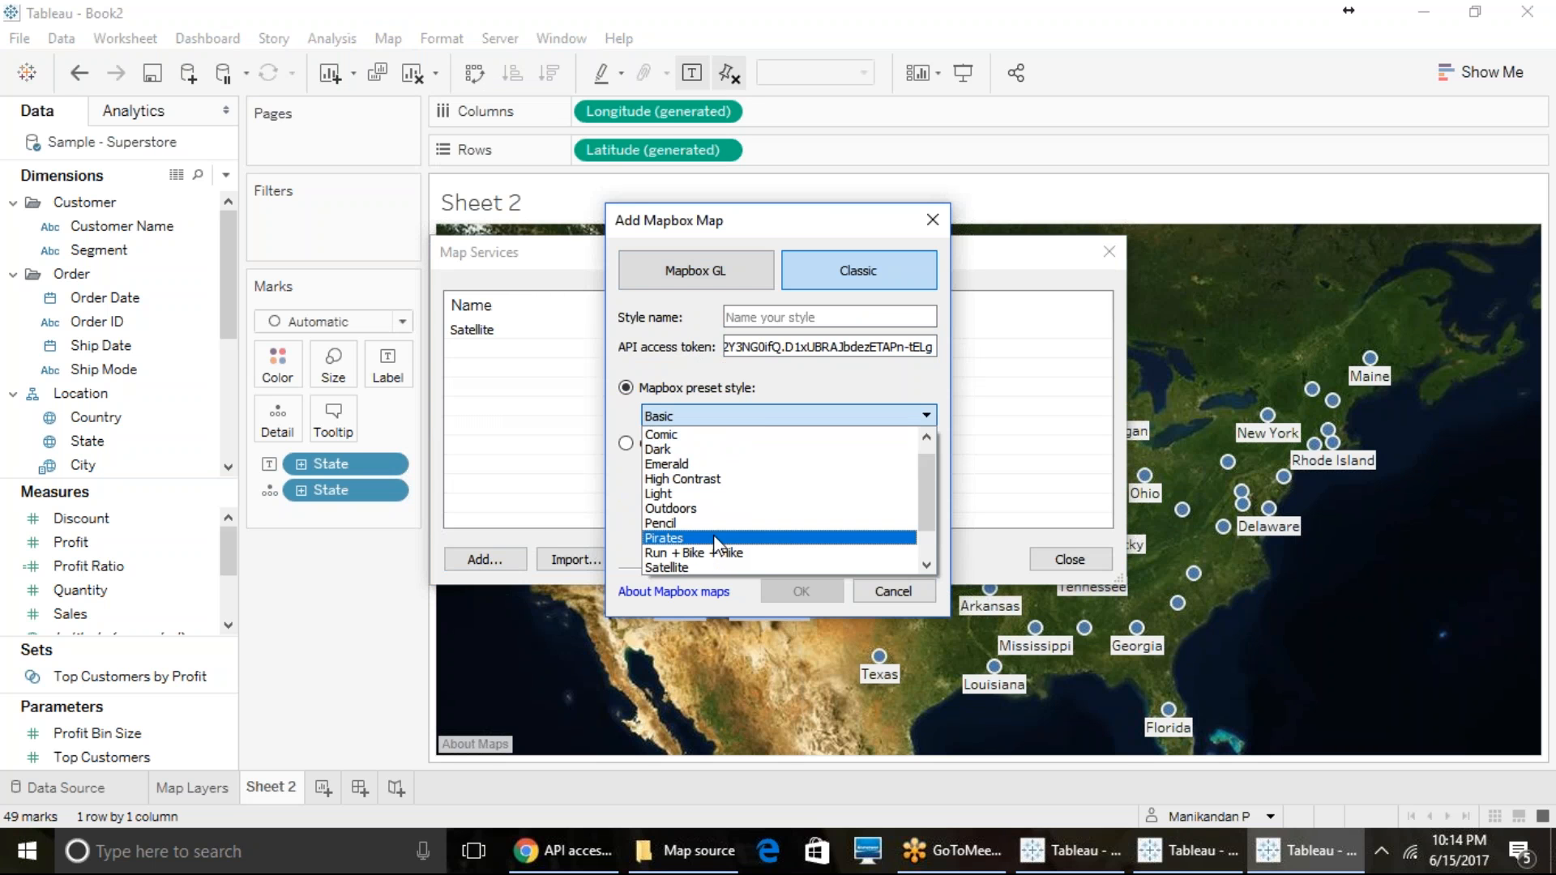
pyautogui.click(697, 462)
pyautogui.click(769, 317)
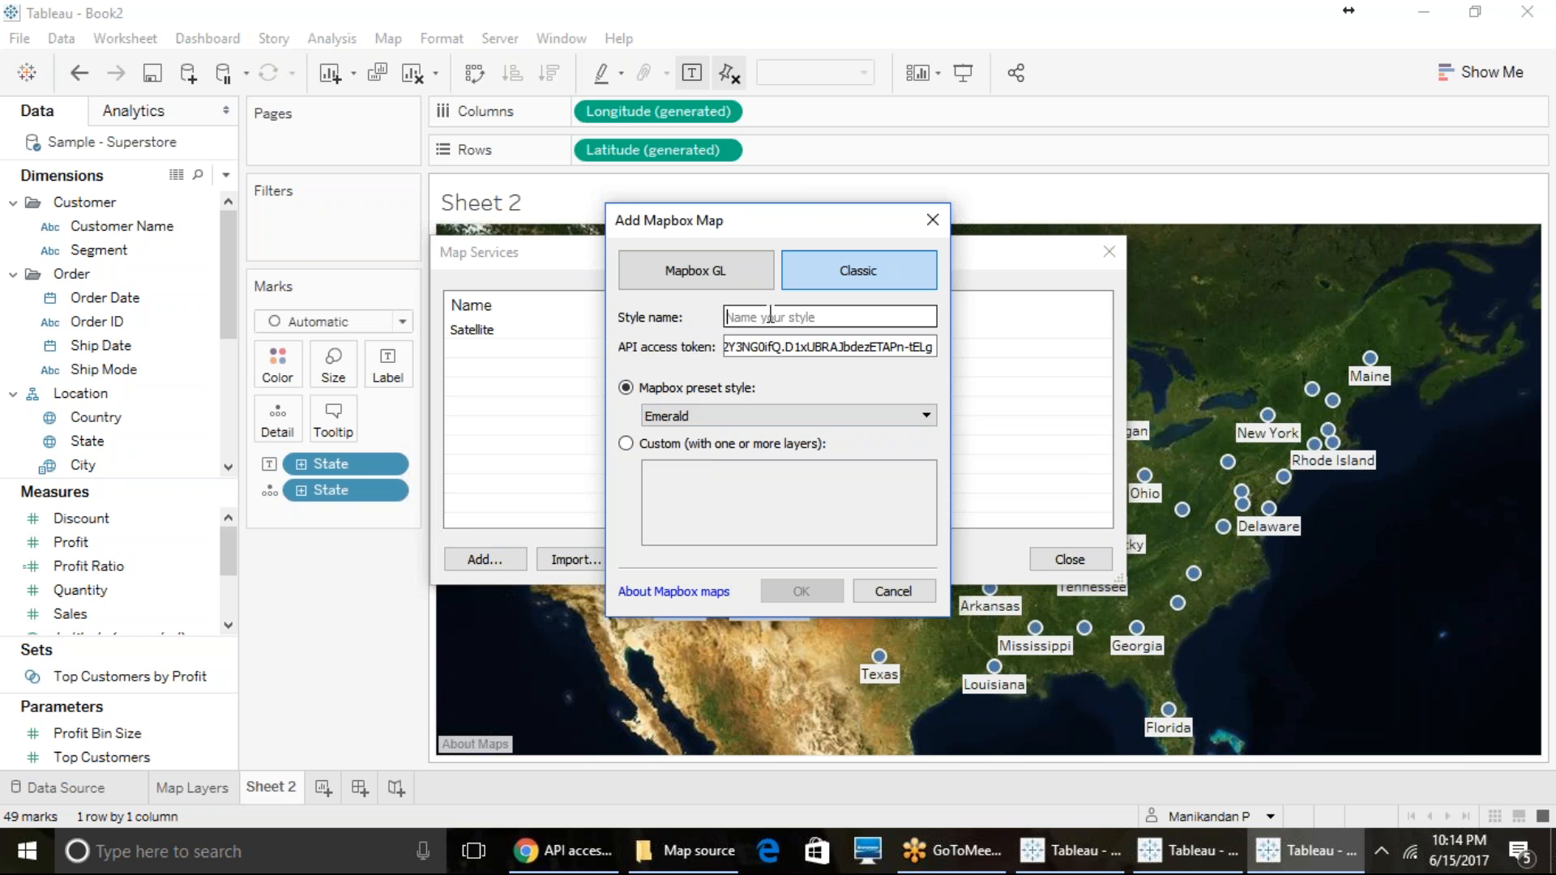
pyautogui.write('Emerald')
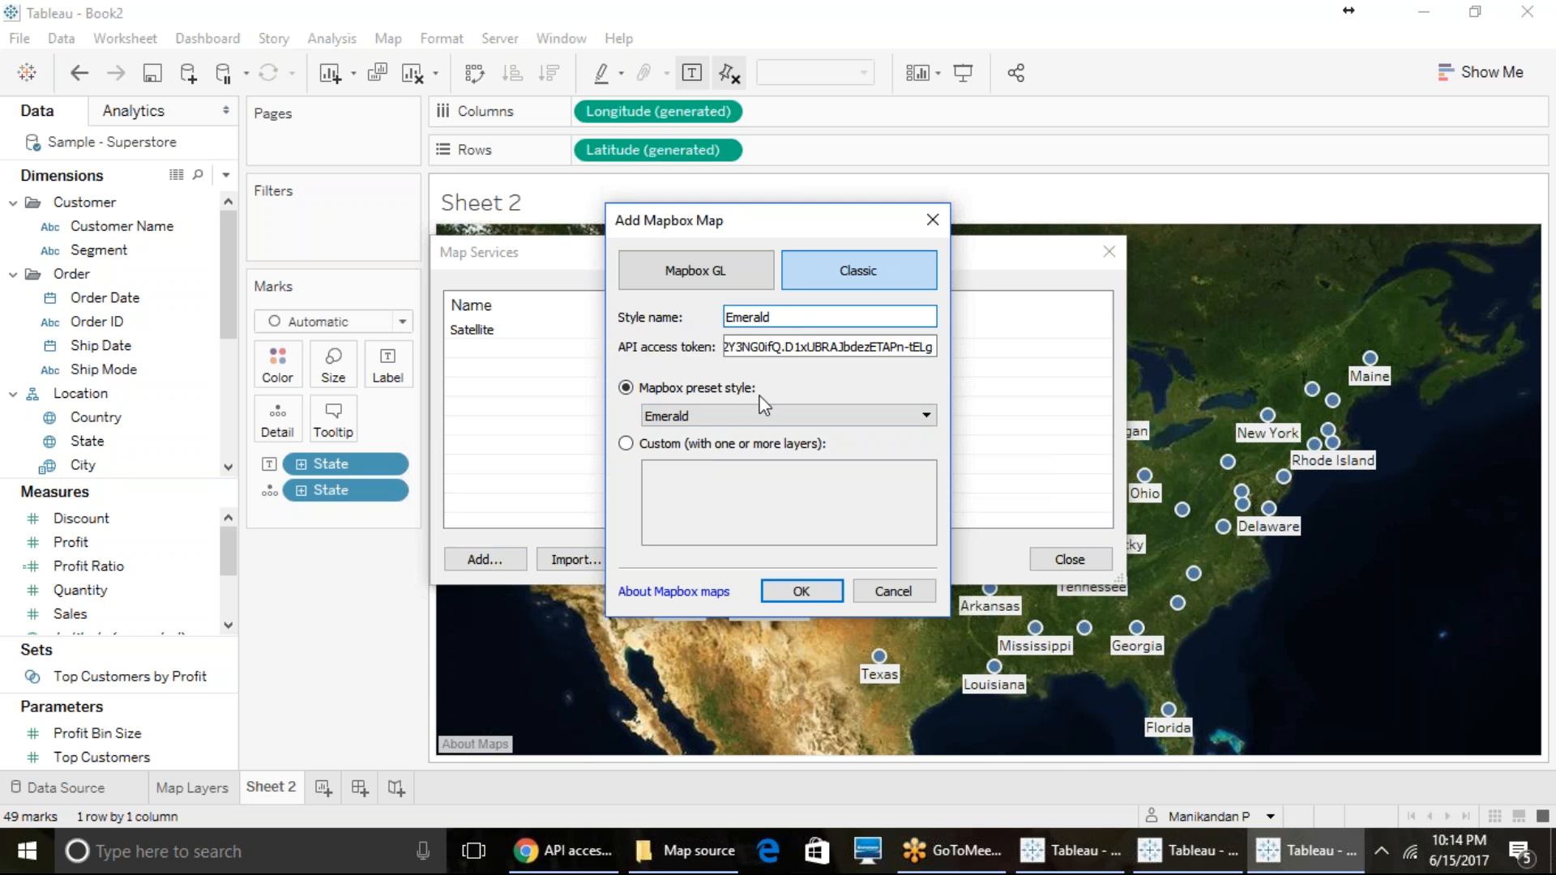
pyautogui.click(800, 590)
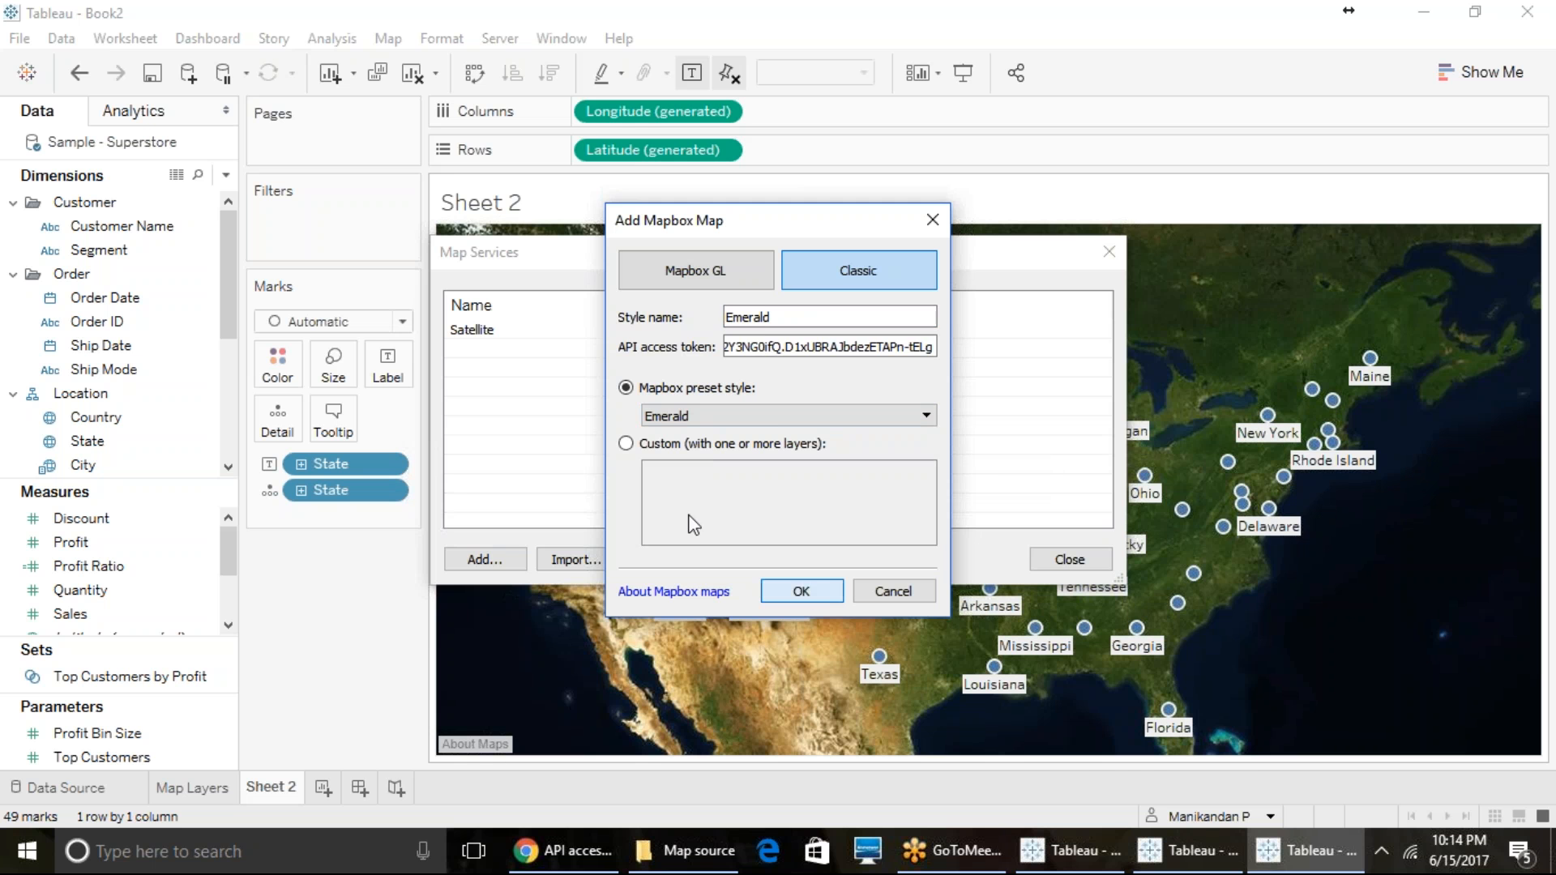
# - Start another Classic Mapbox map and paste the API access token into it
pyautogui.click(491, 564)
pyautogui.click(594, 581)
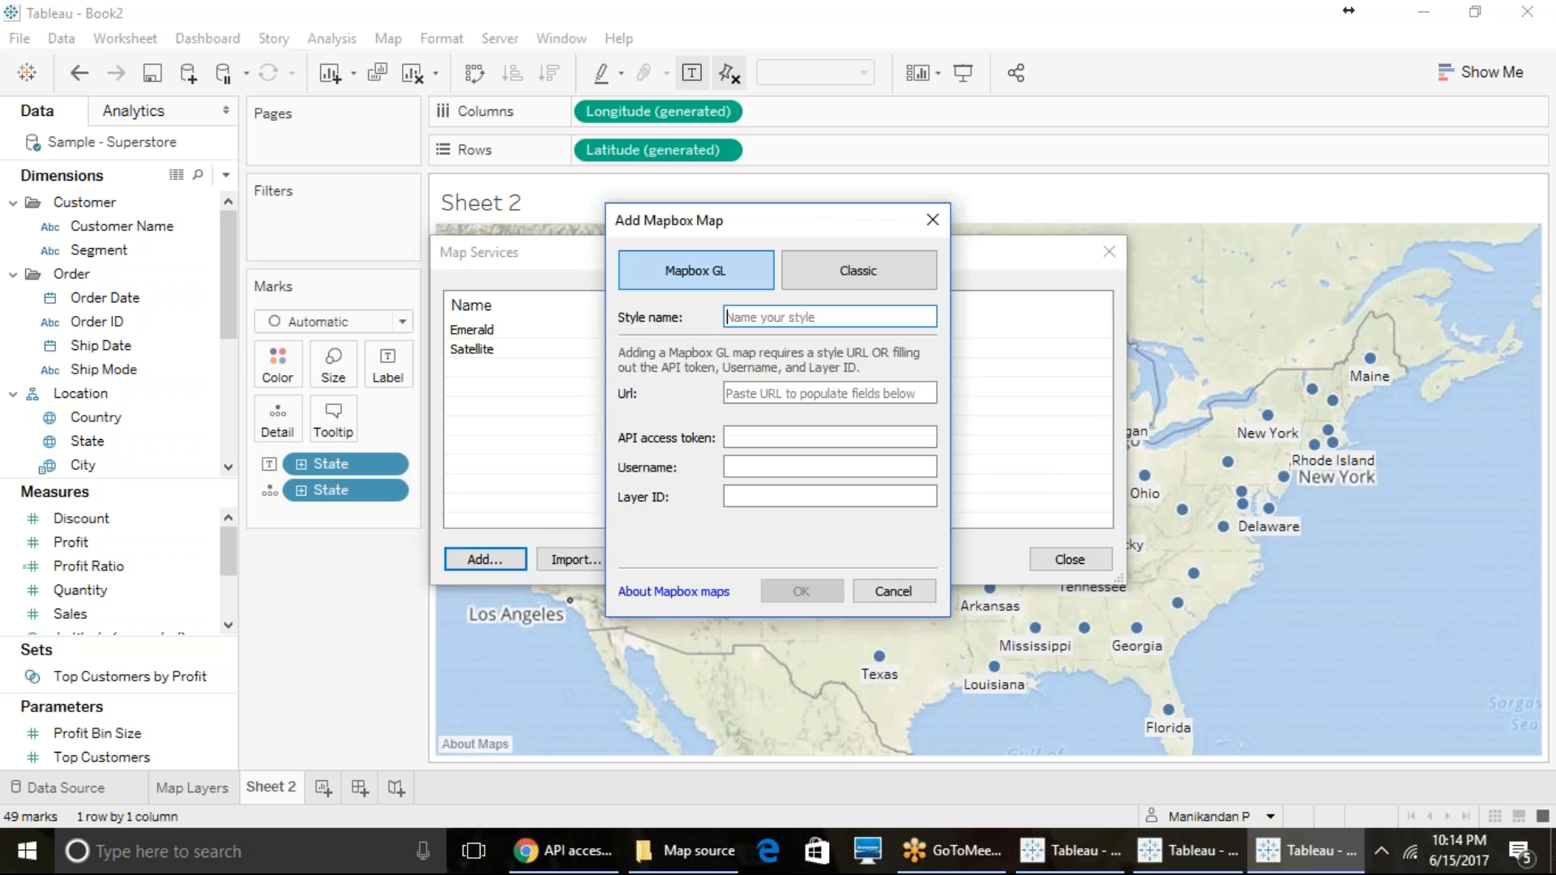
pyautogui.click(790, 282)
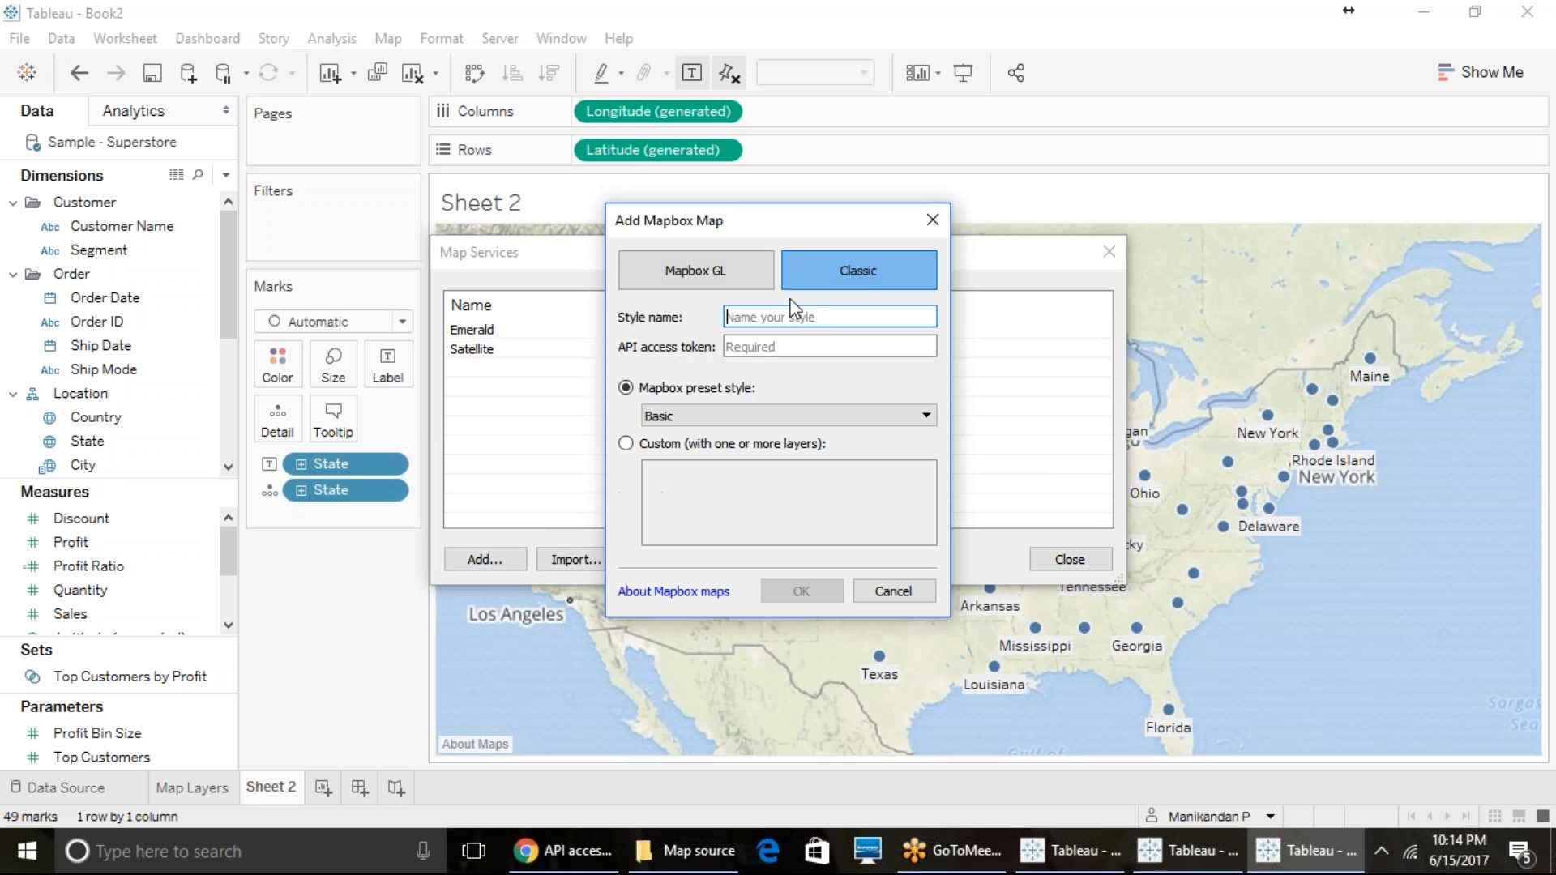
pyautogui.click(754, 350)
pyautogui.rightClick(768, 353)
pyautogui.click(830, 468)
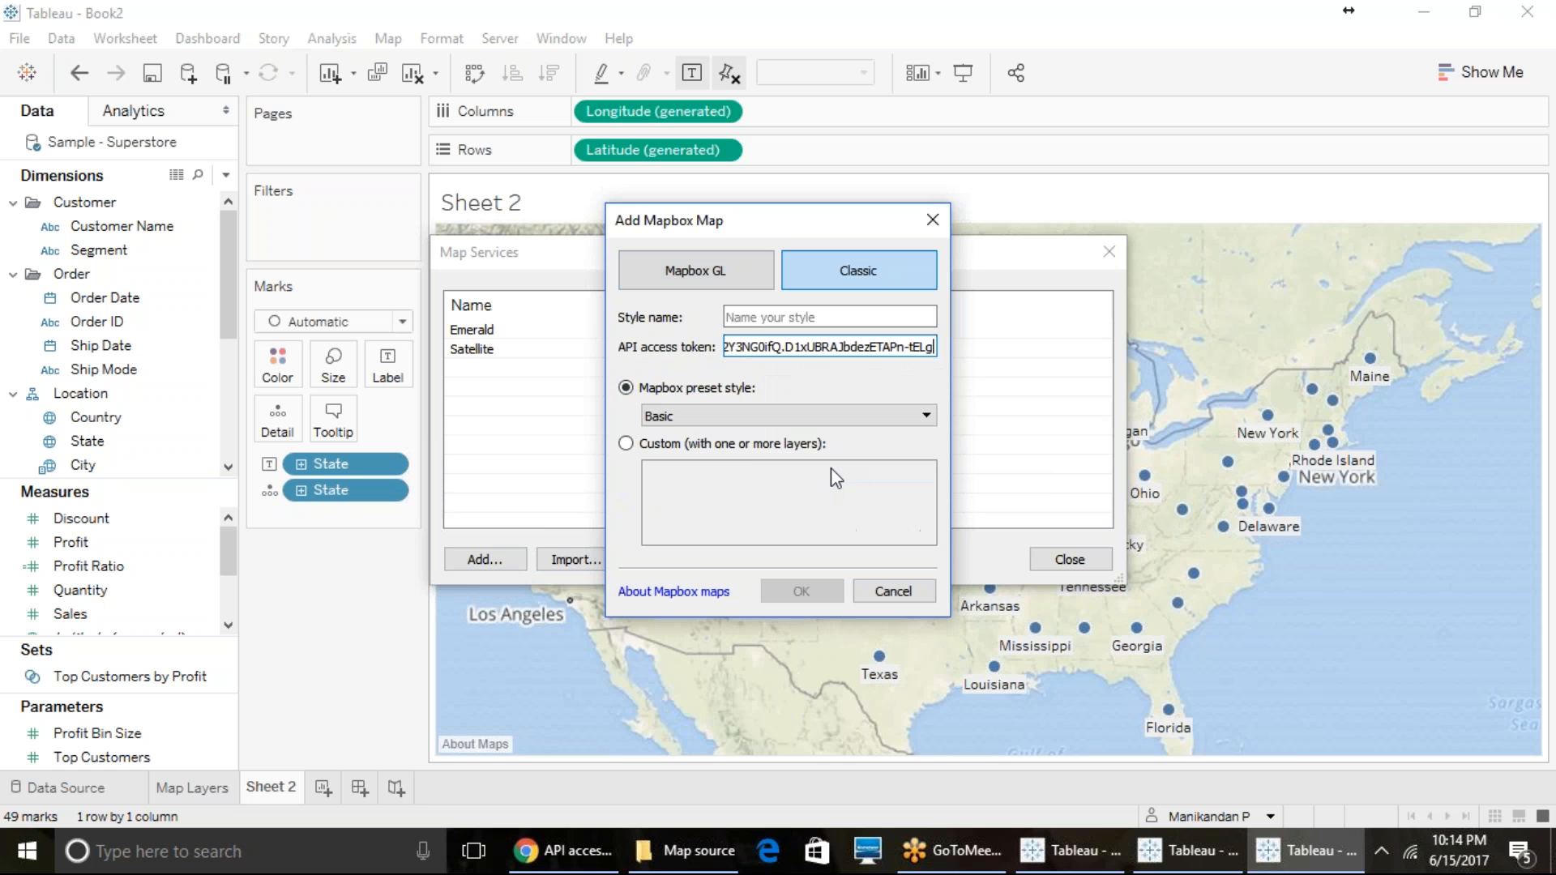
# - Choose the Run + Bike + Hike preset style, name it RBH, add the map and close the map services
pyautogui.click(732, 416)
pyautogui.scroll(-1, 724, 552)
pyautogui.scroll(-1, 725, 552)
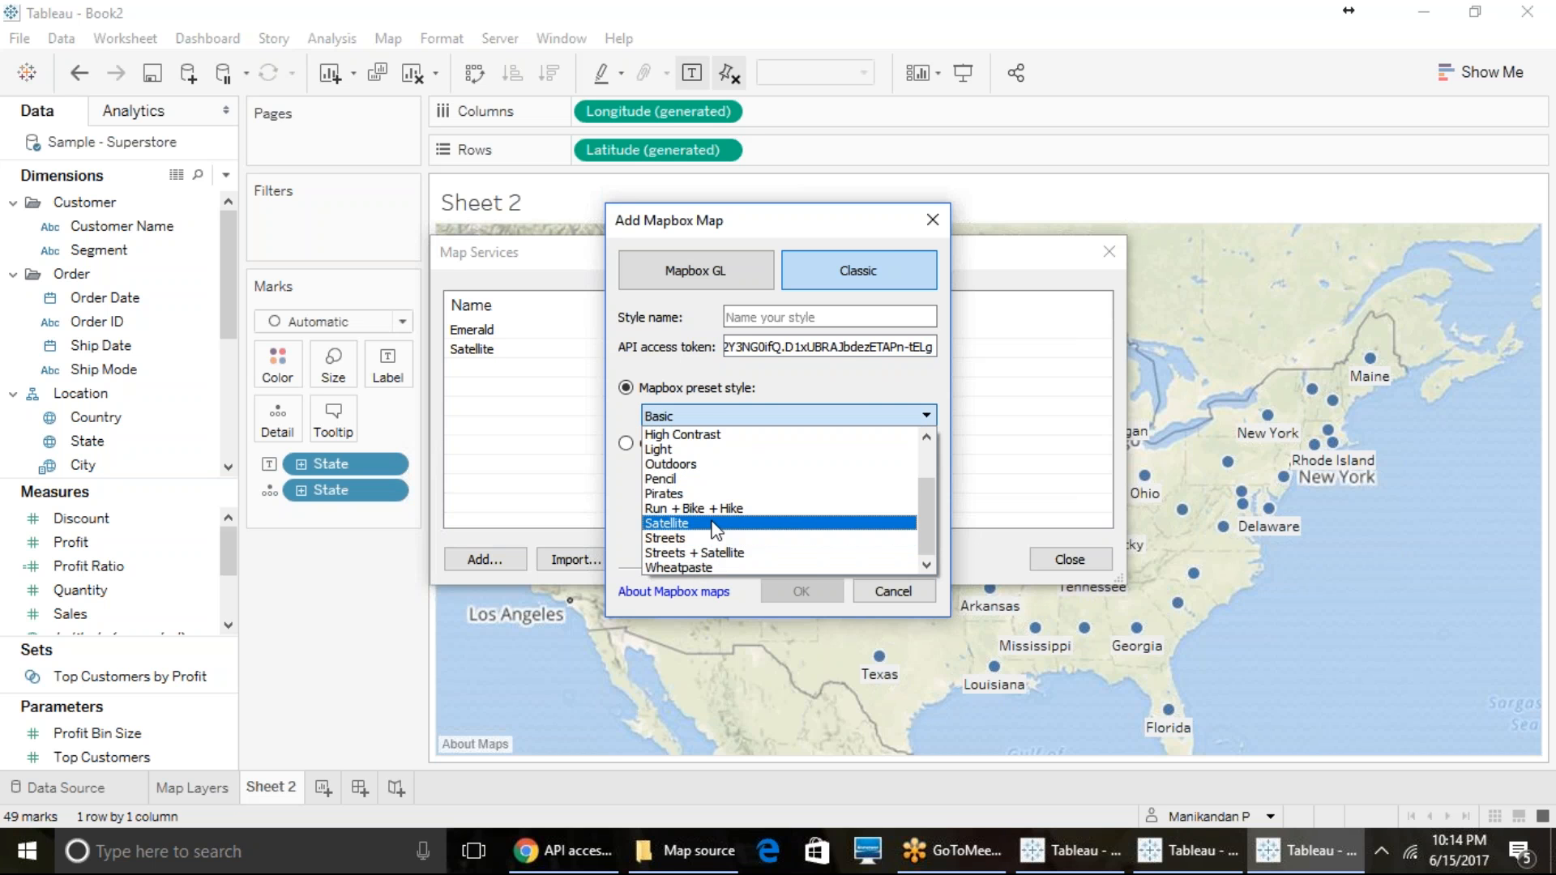
pyautogui.click(707, 510)
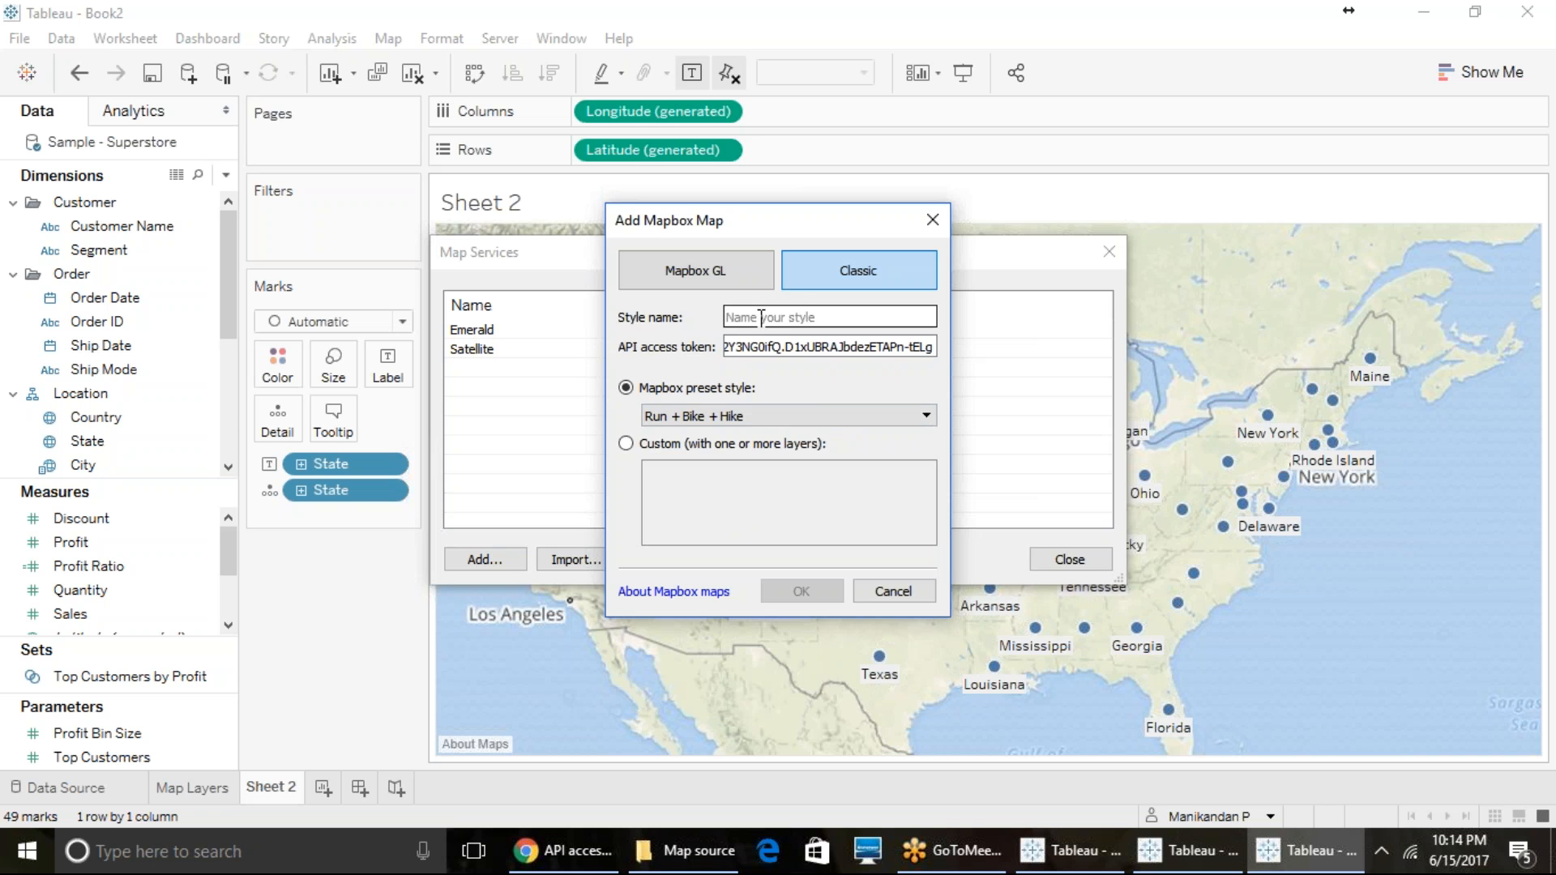
pyautogui.write('RBH')
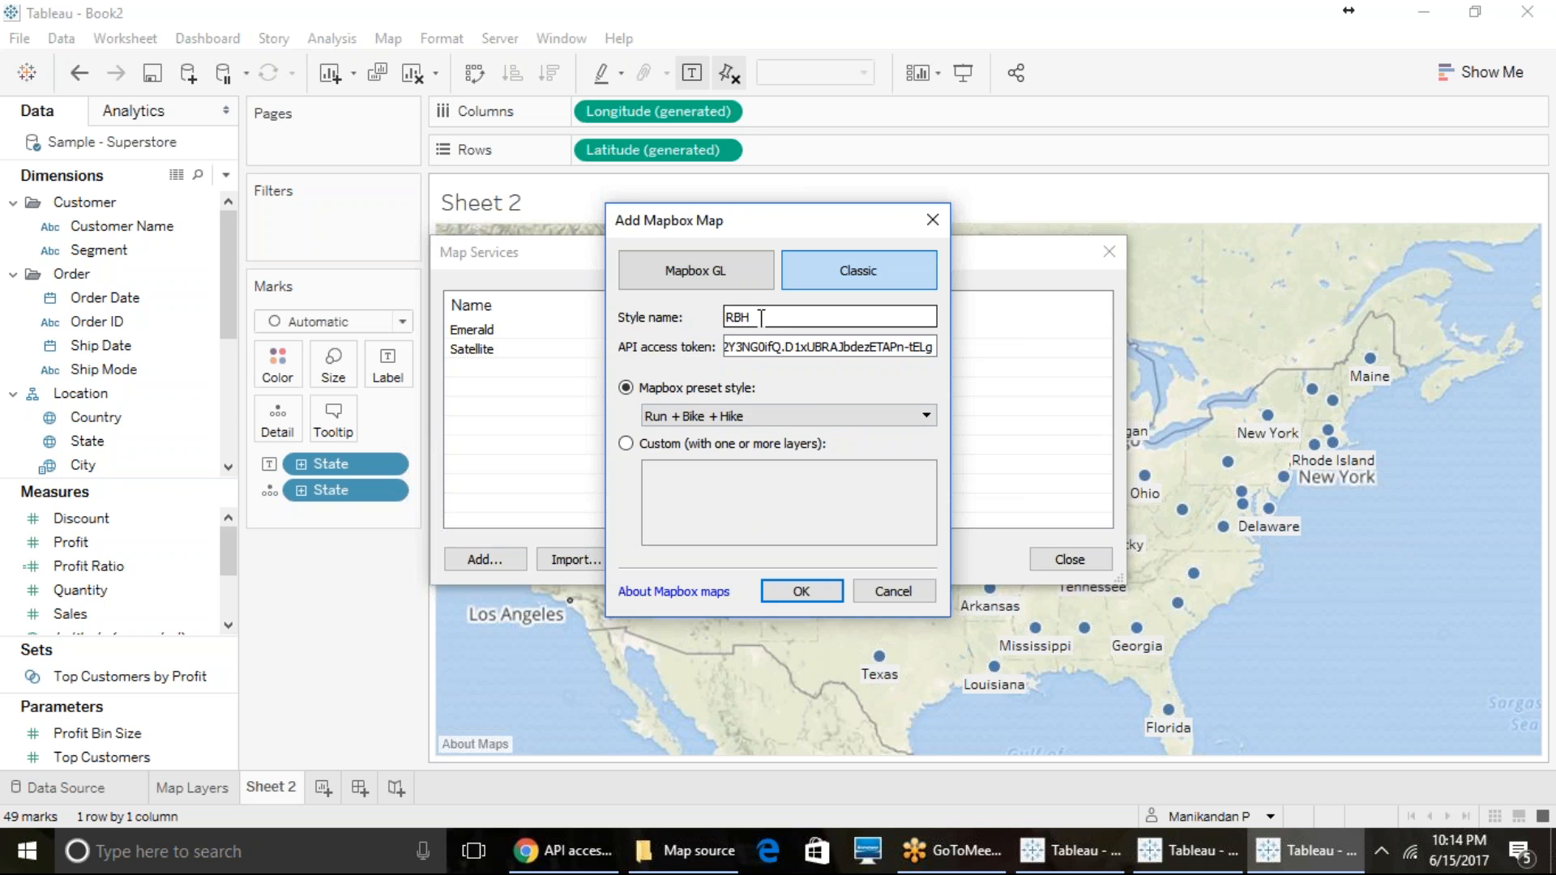
pyautogui.click(774, 590)
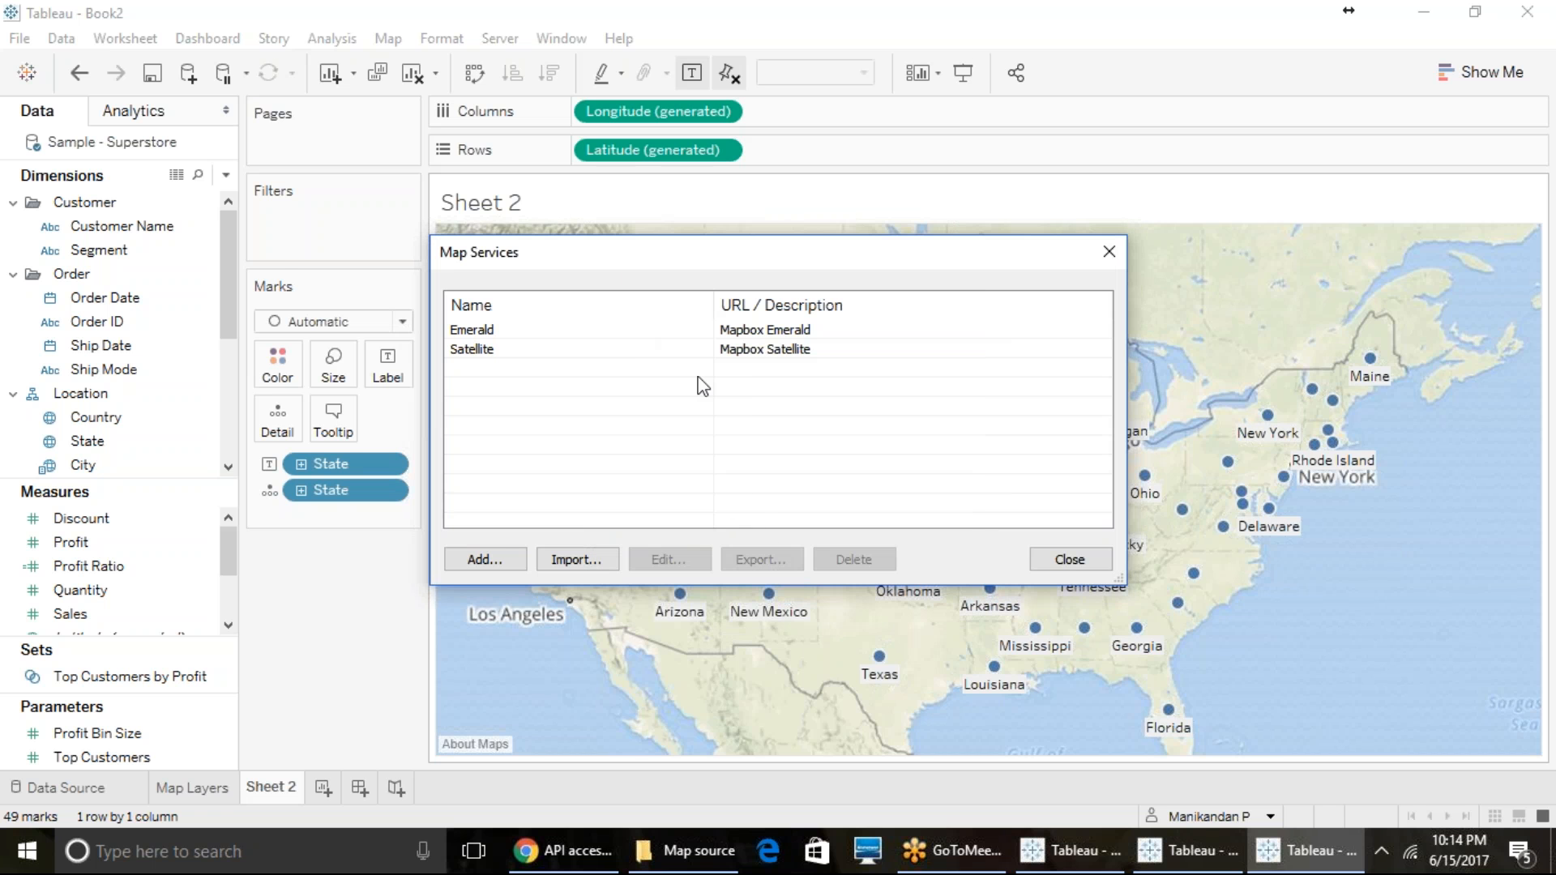
pyautogui.click(1050, 563)
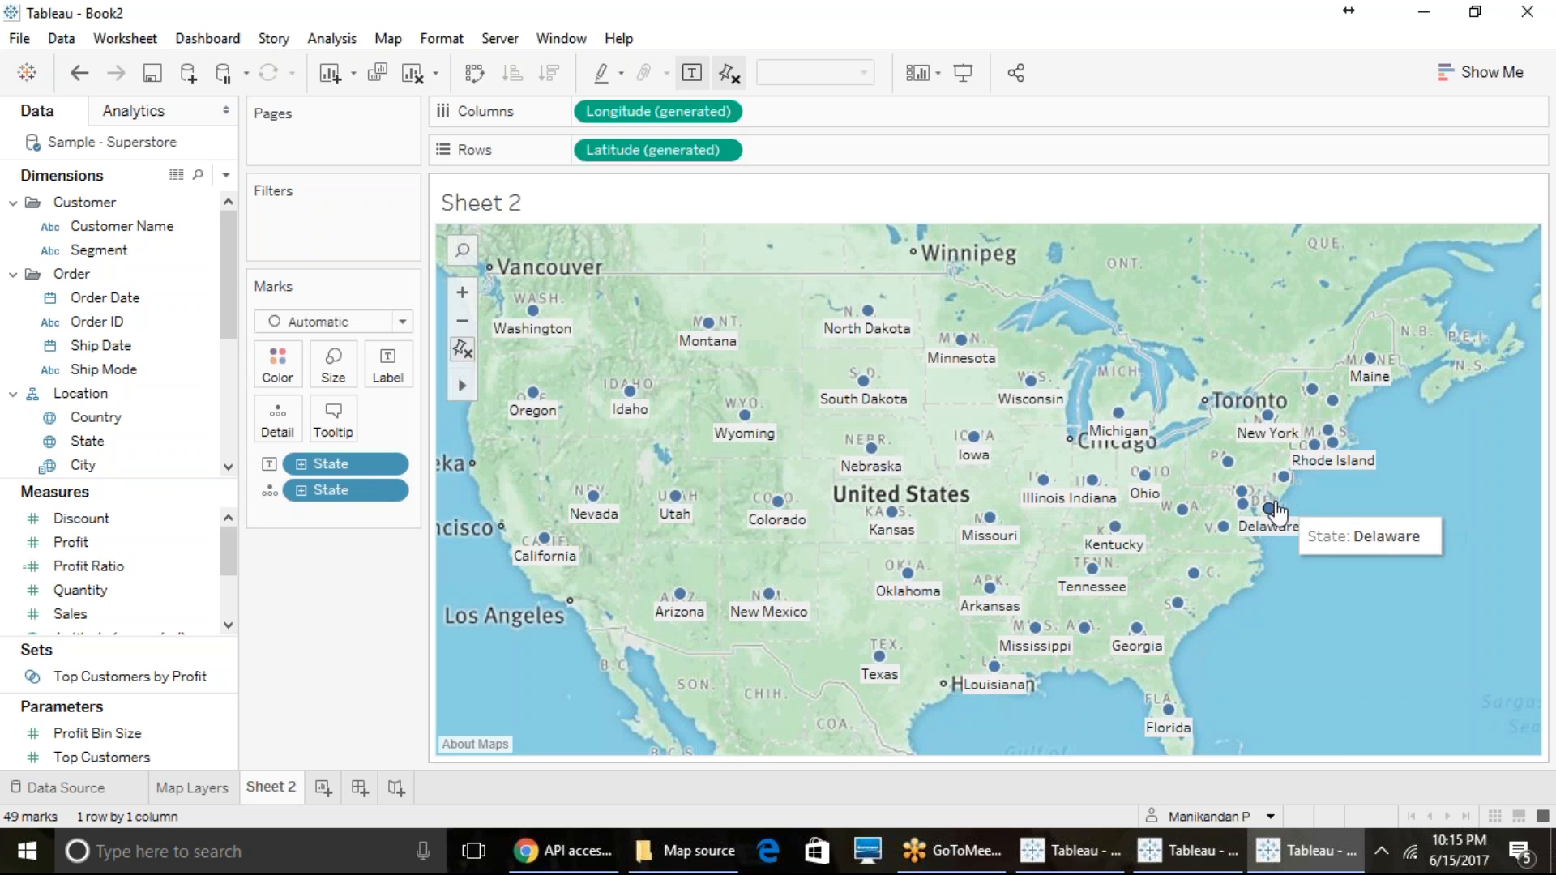
# - Switch the sheet's background map to Emerald, and from there to Satellite
pyautogui.click(388, 38)
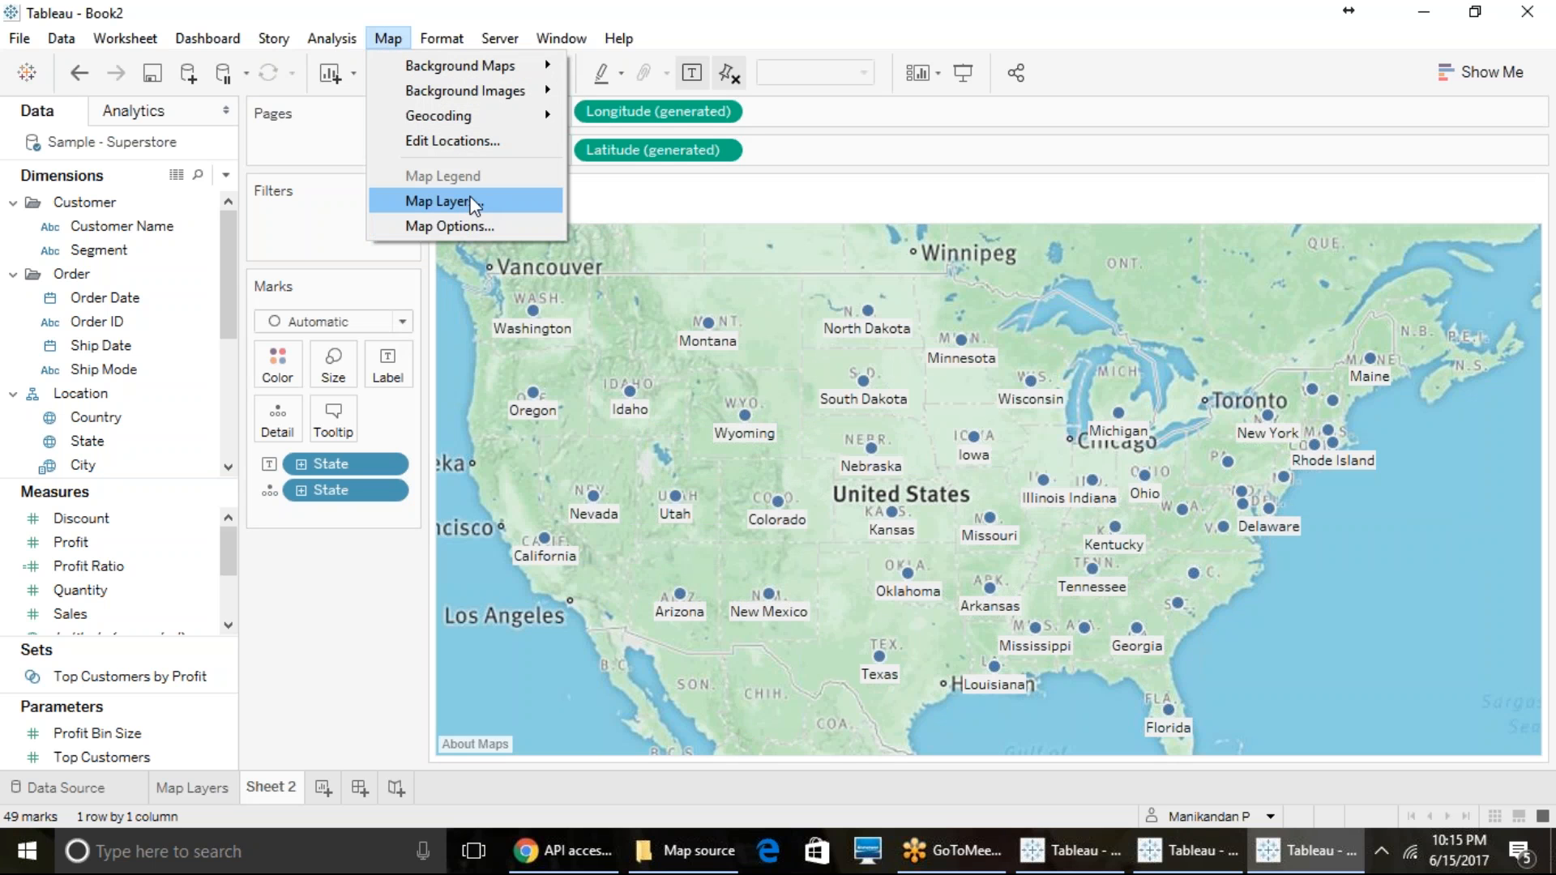
pyautogui.moveTo(503, 65)
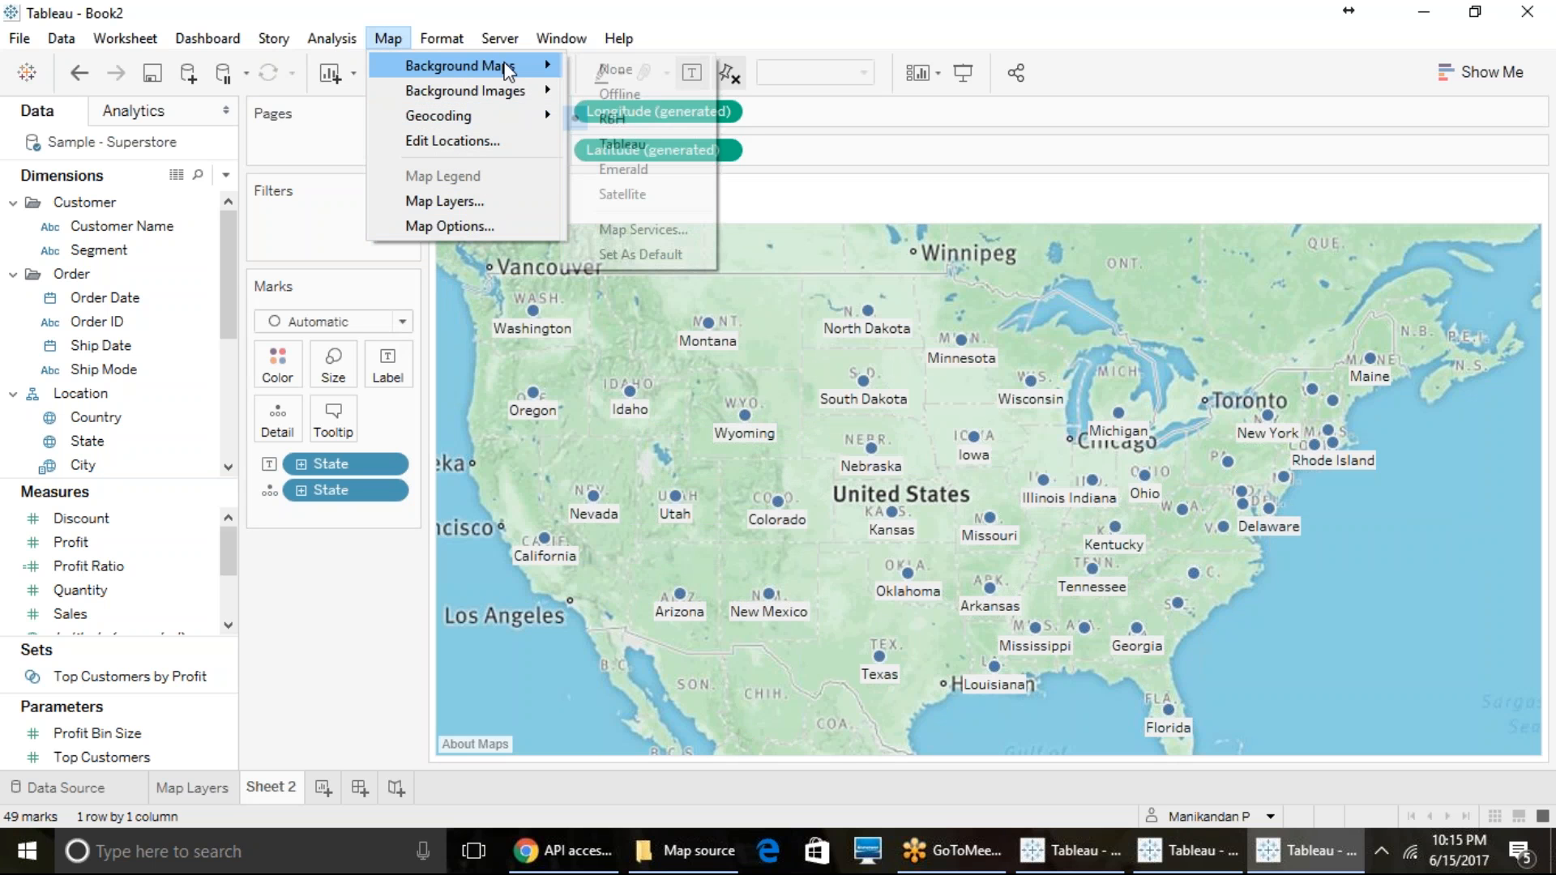
pyautogui.click(629, 169)
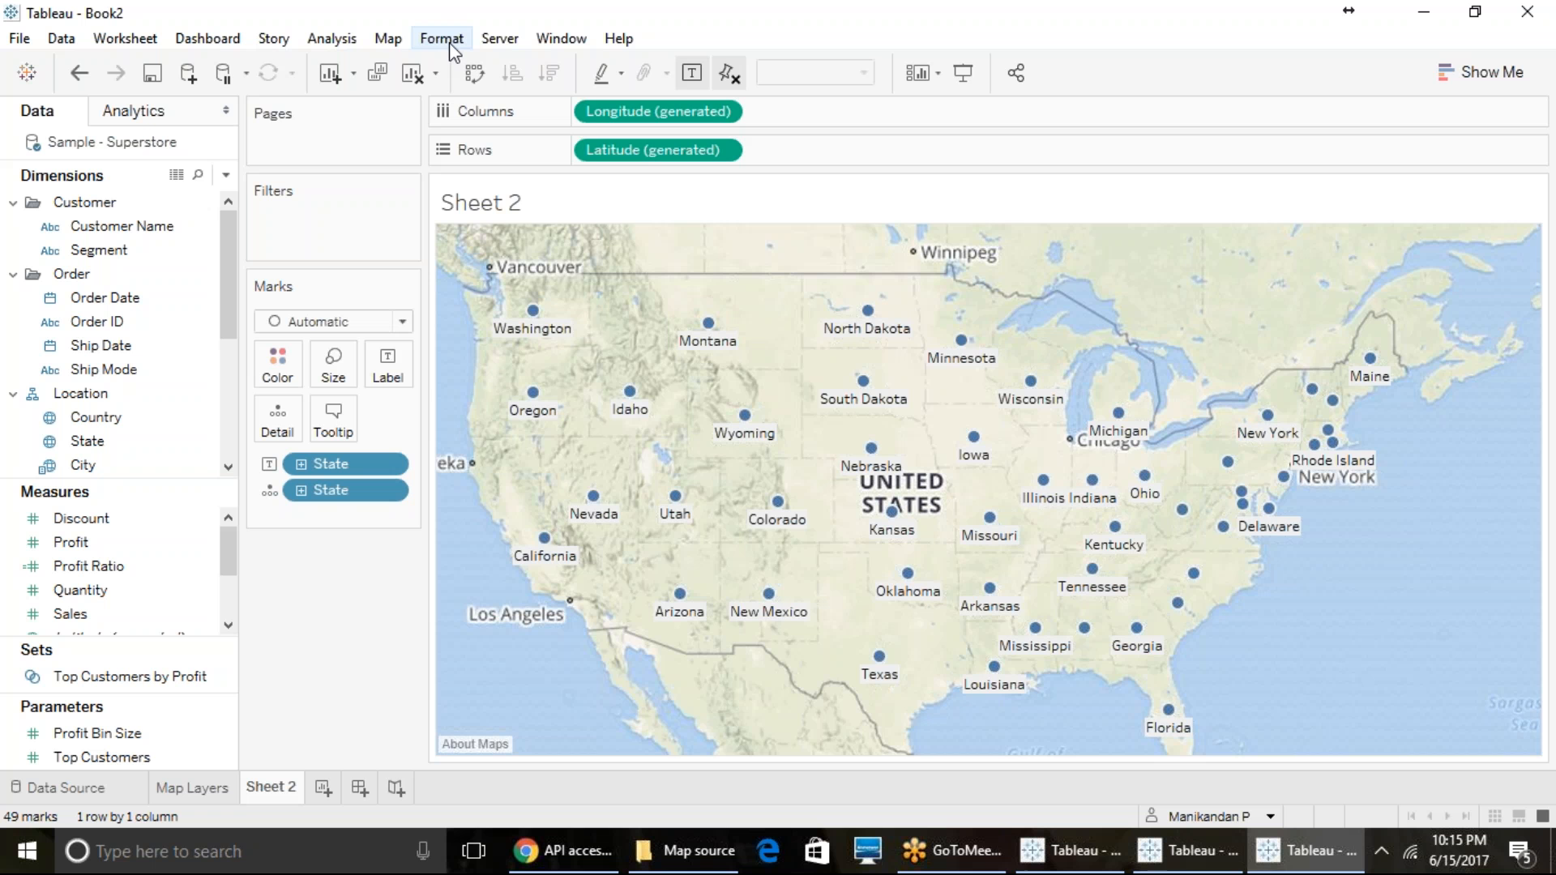
pyautogui.click(388, 40)
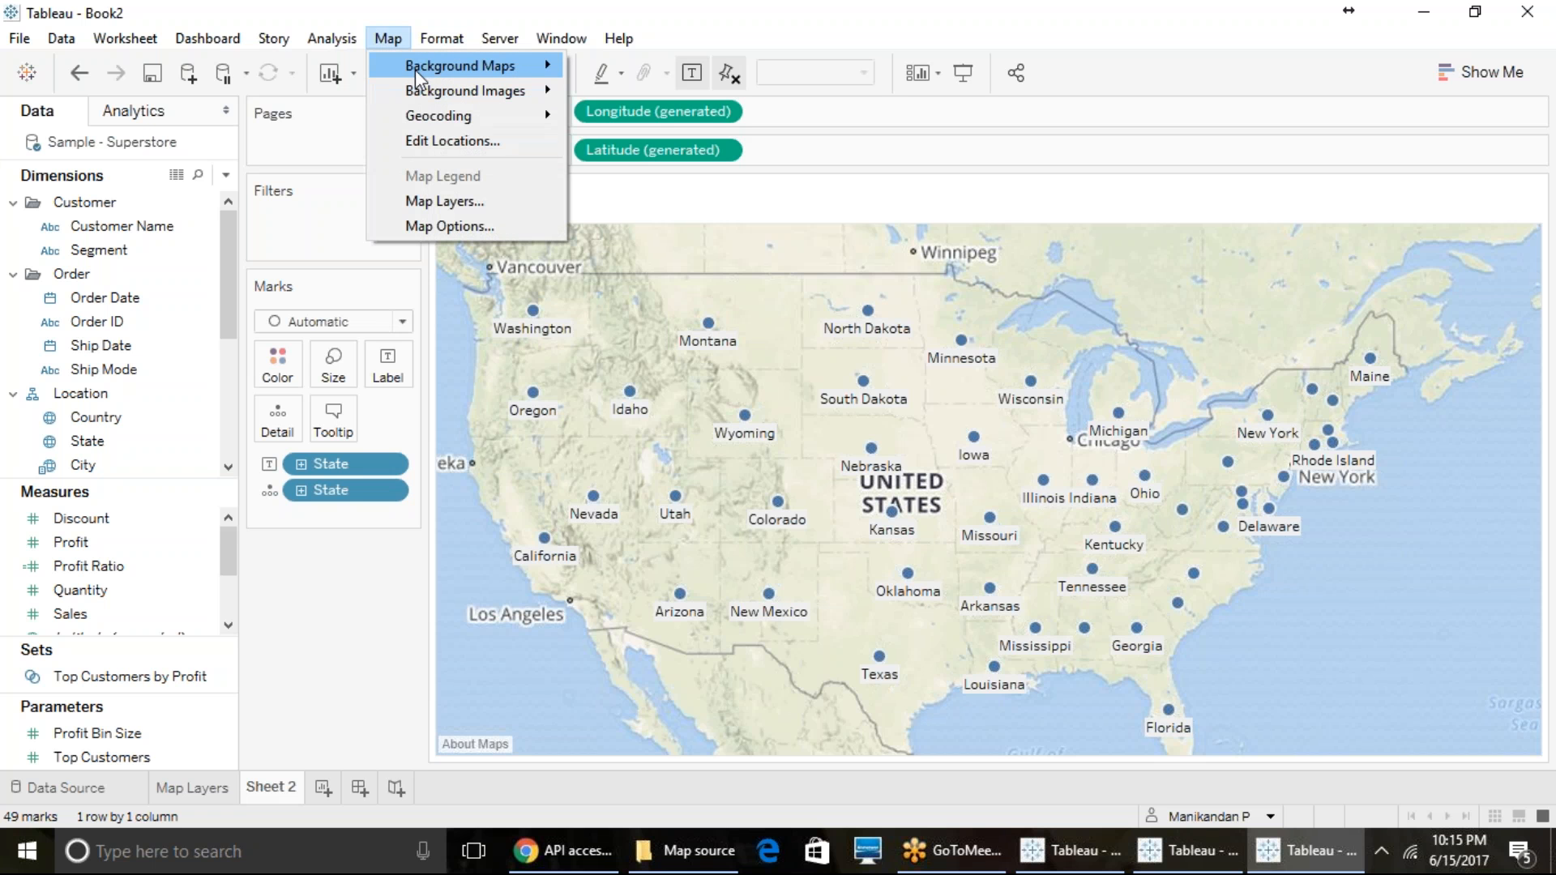
pyautogui.click(605, 191)
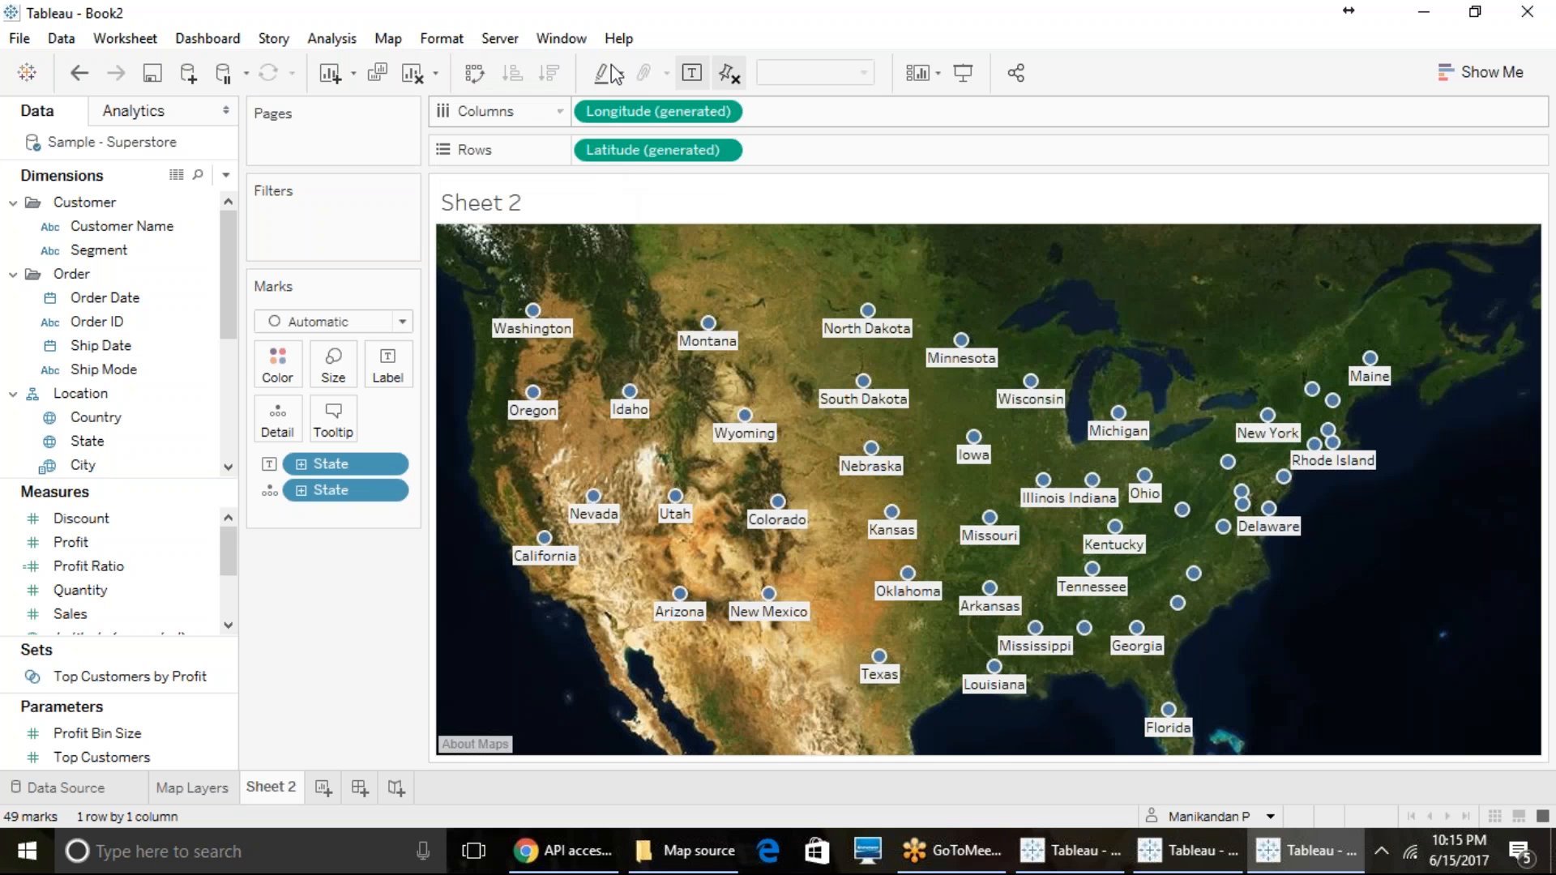
# - Switch to Chrome, look through the Styles page of the Mapbox account and return to Tableau
pyautogui.click(595, 861)
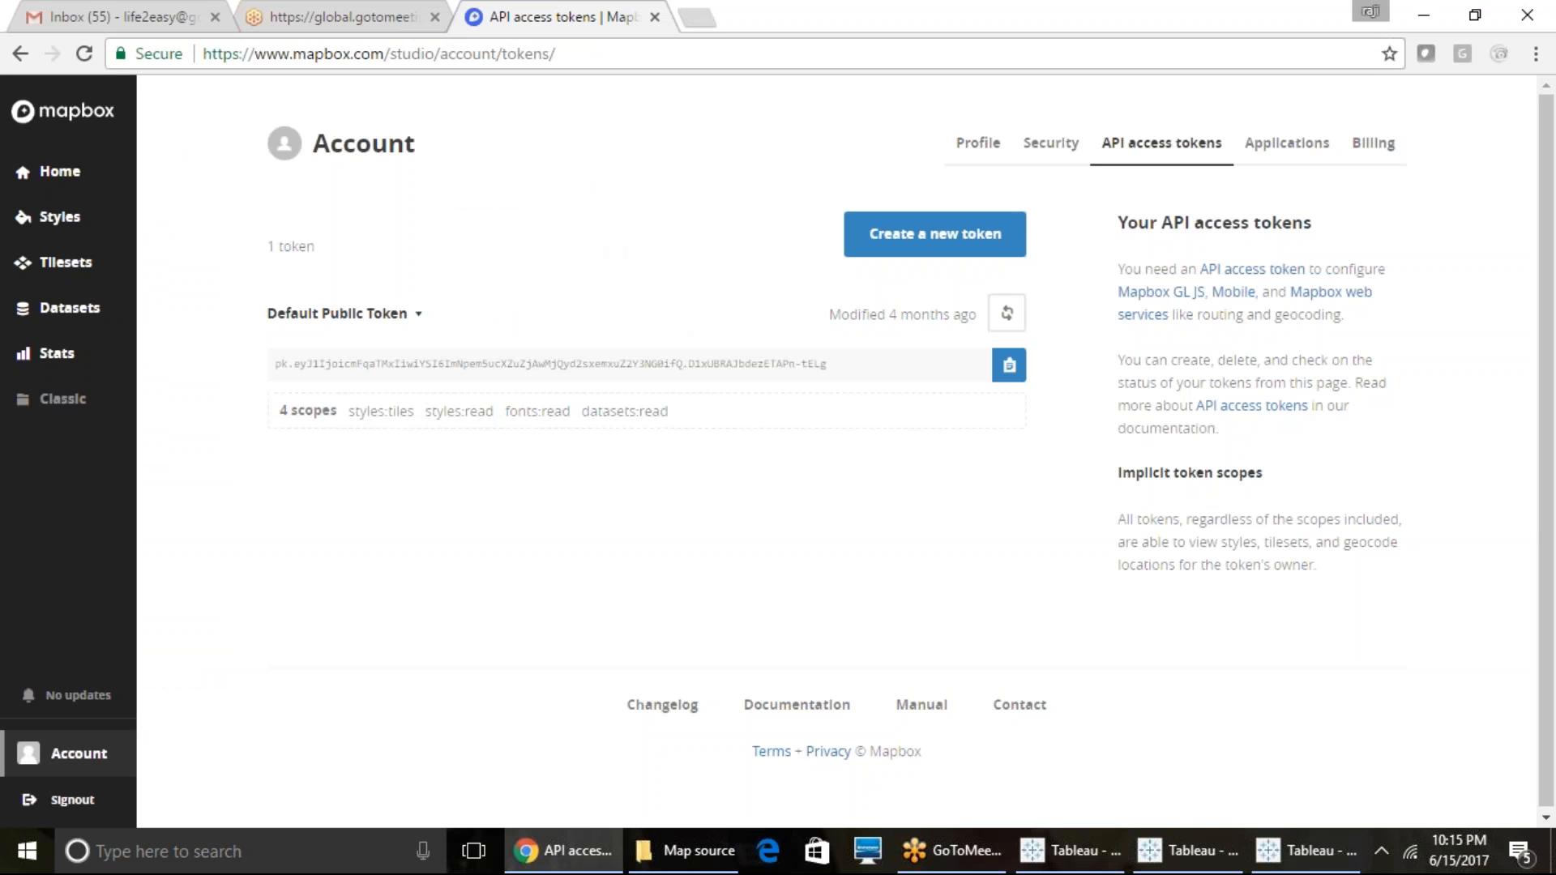
pyautogui.click(60, 226)
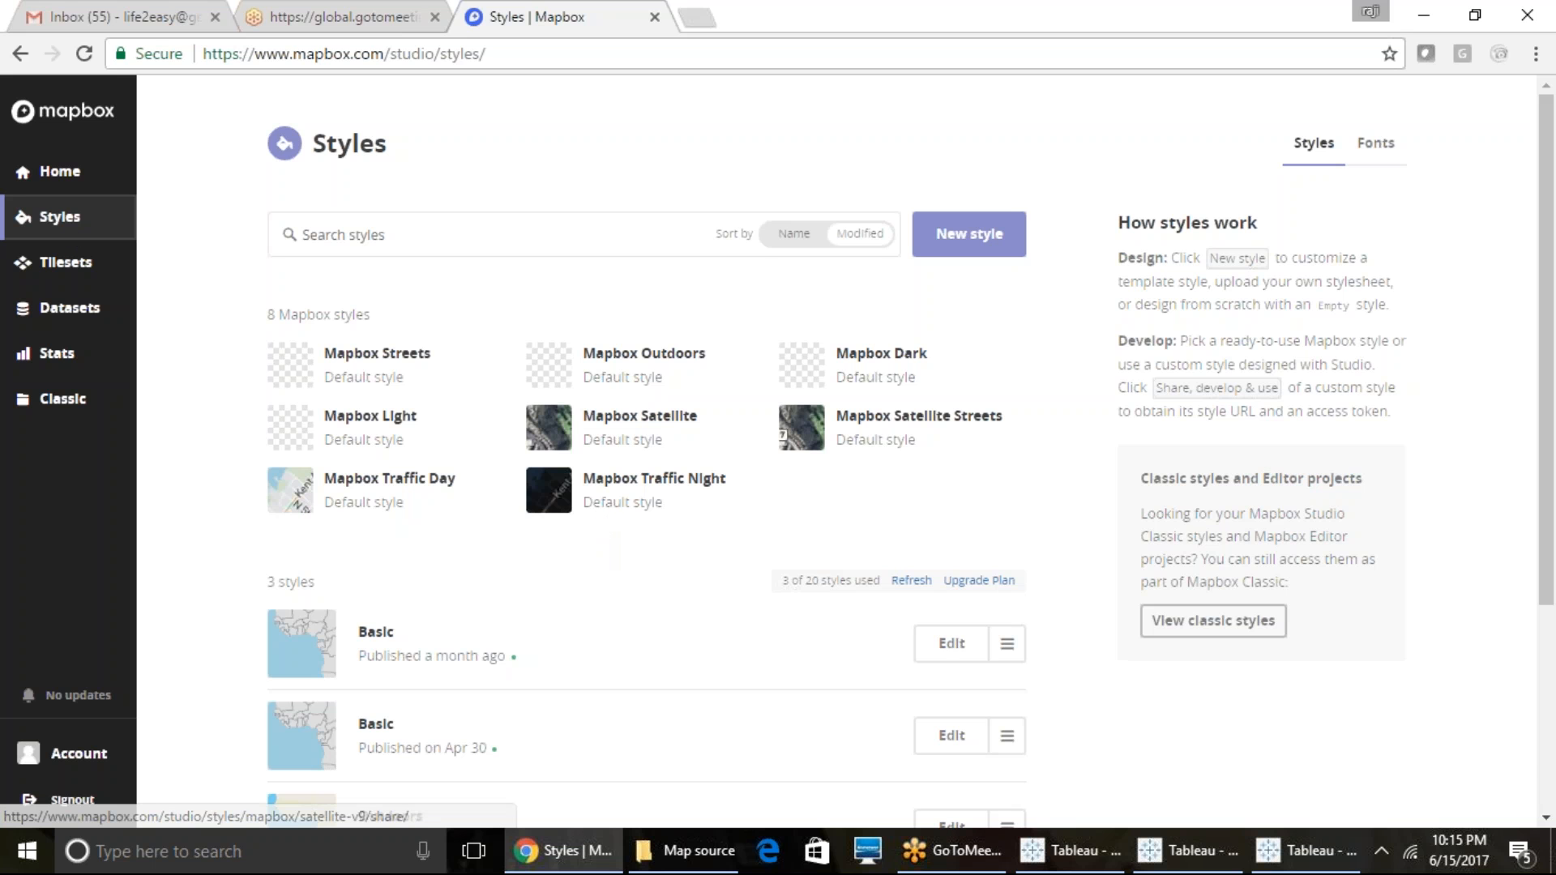
pyautogui.scroll(-3, 649, 446)
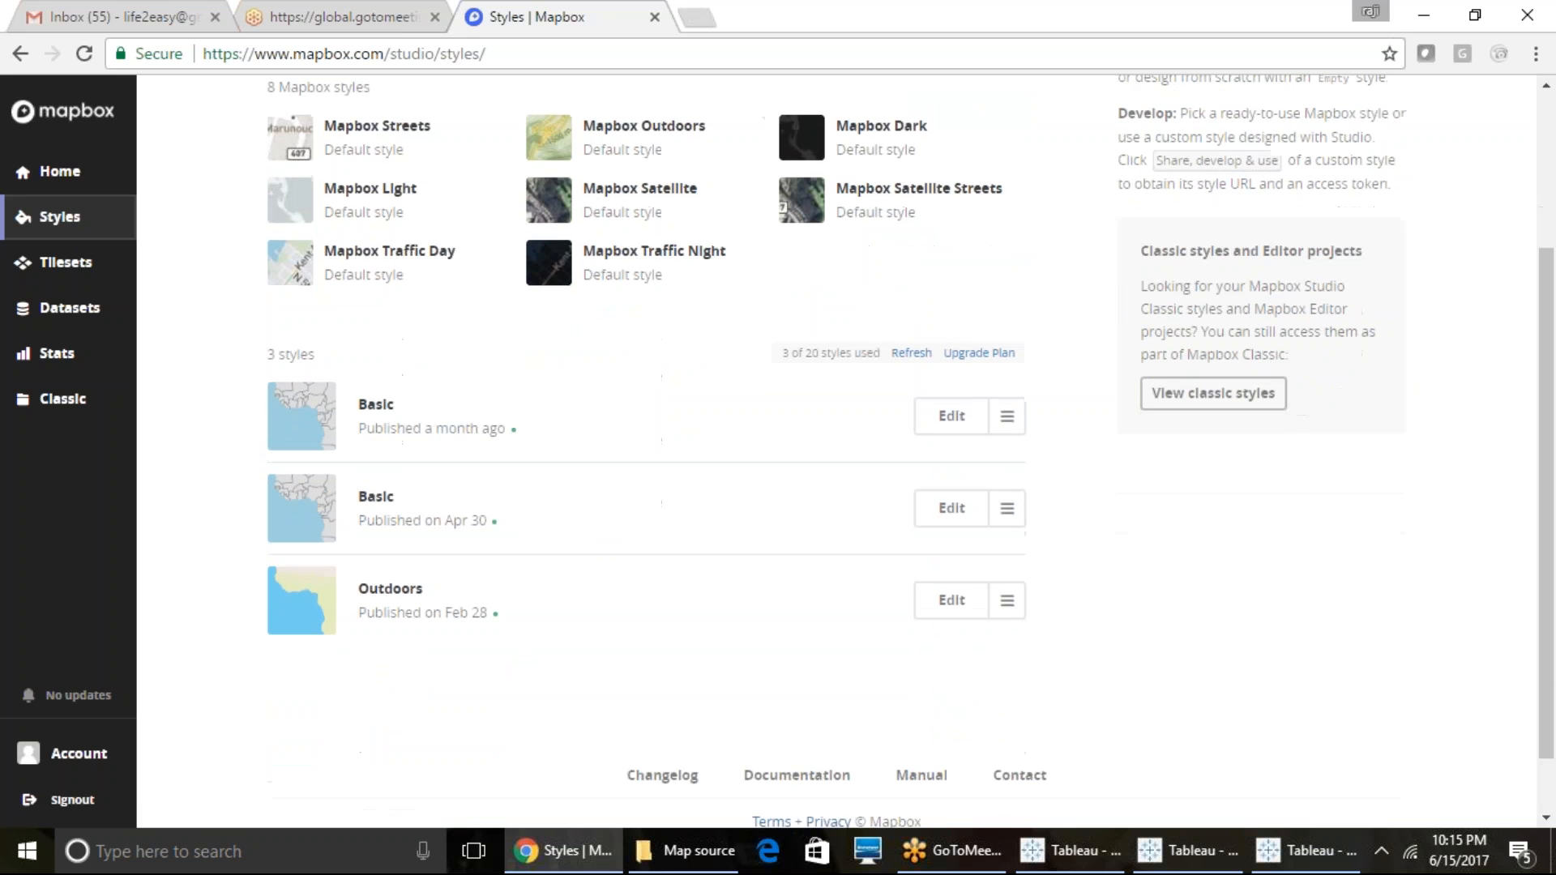
pyautogui.scroll(-1, 891, 445)
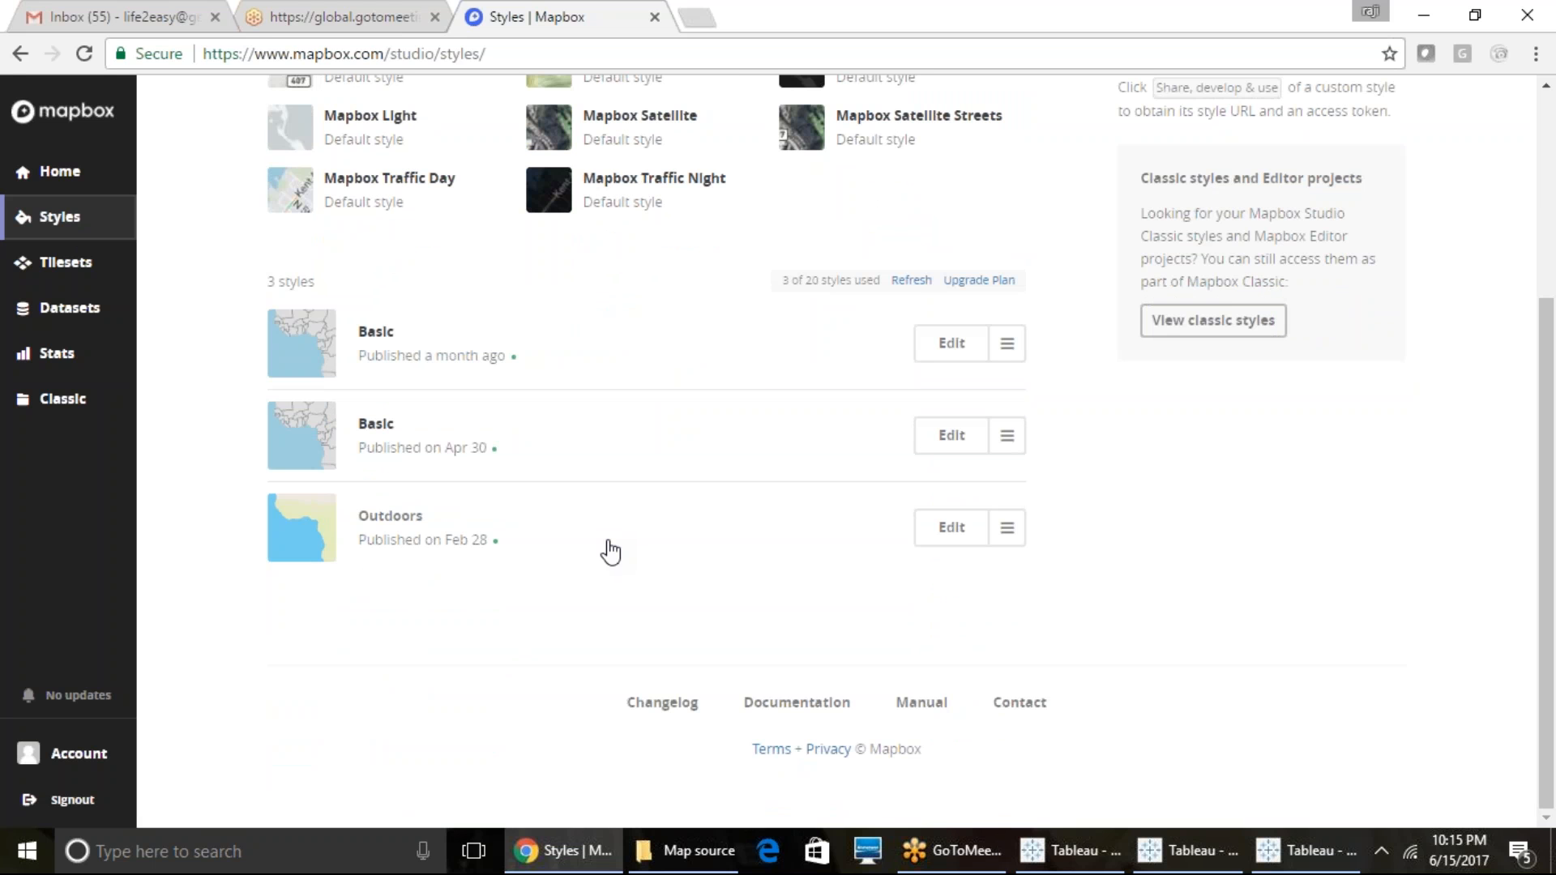
pyautogui.click(1286, 851)
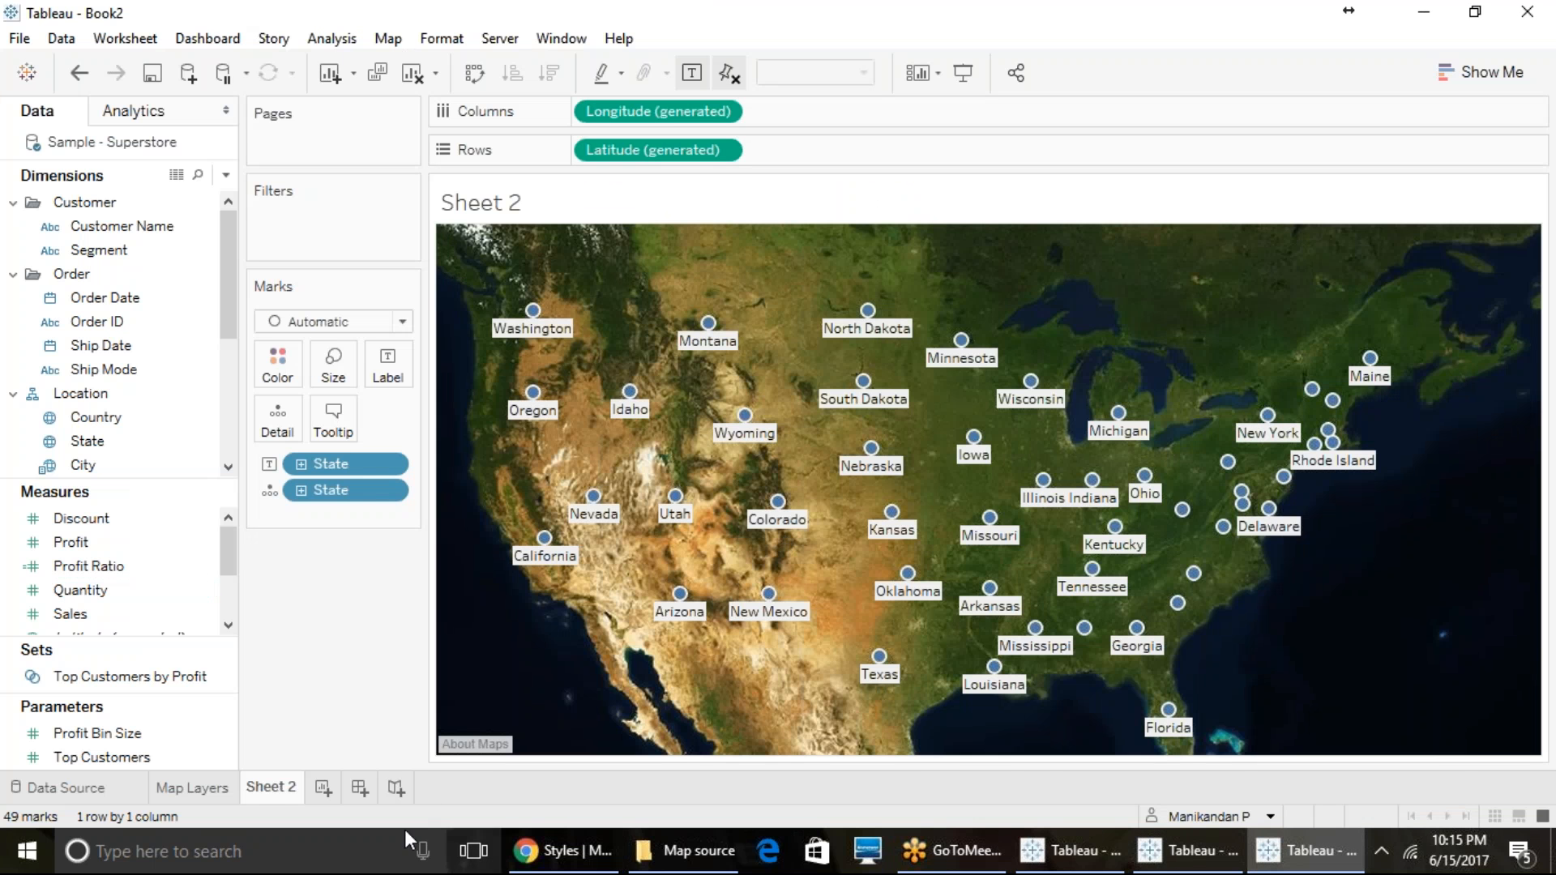
# - Rename Sheet 2 as Map Box Maps and show its map layers
pyautogui.rightClick(271, 791)
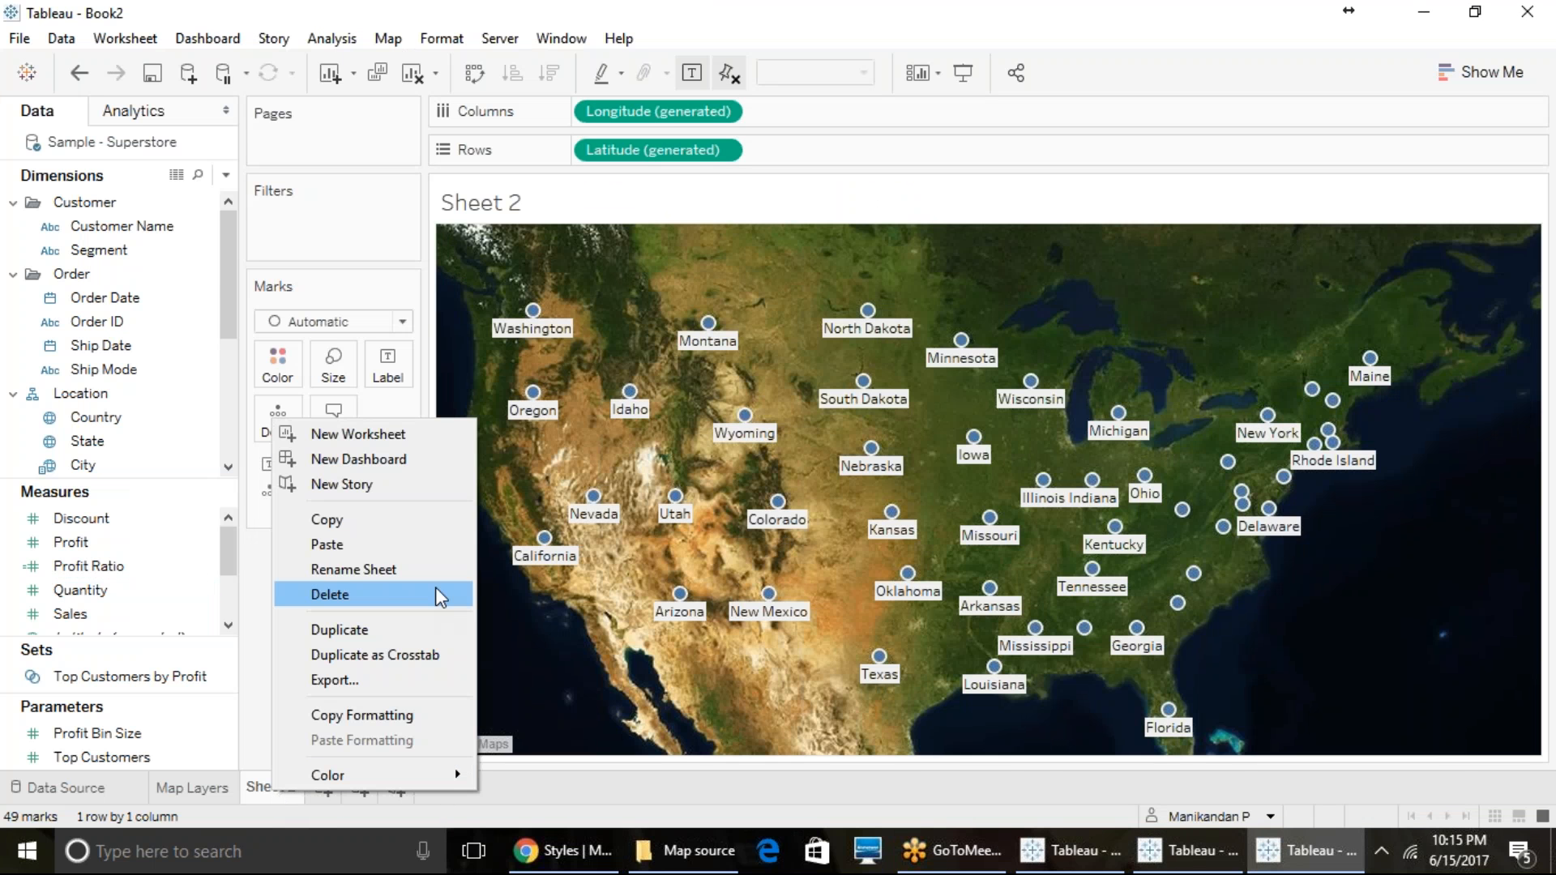
pyautogui.click(435, 572)
pyautogui.write('M')
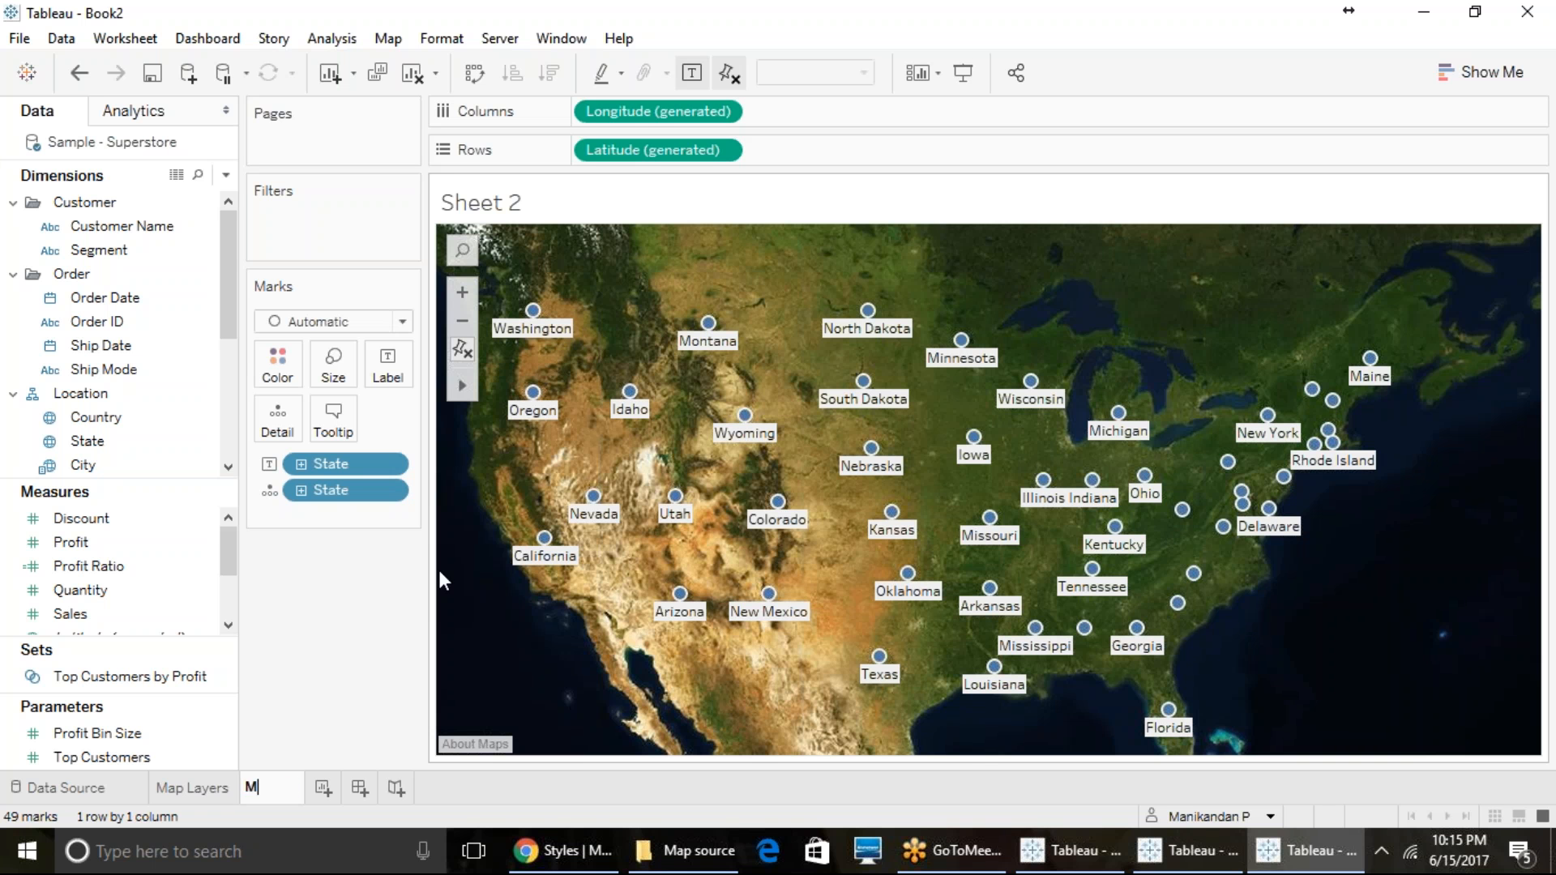
pyautogui.write('ap Box Maps')
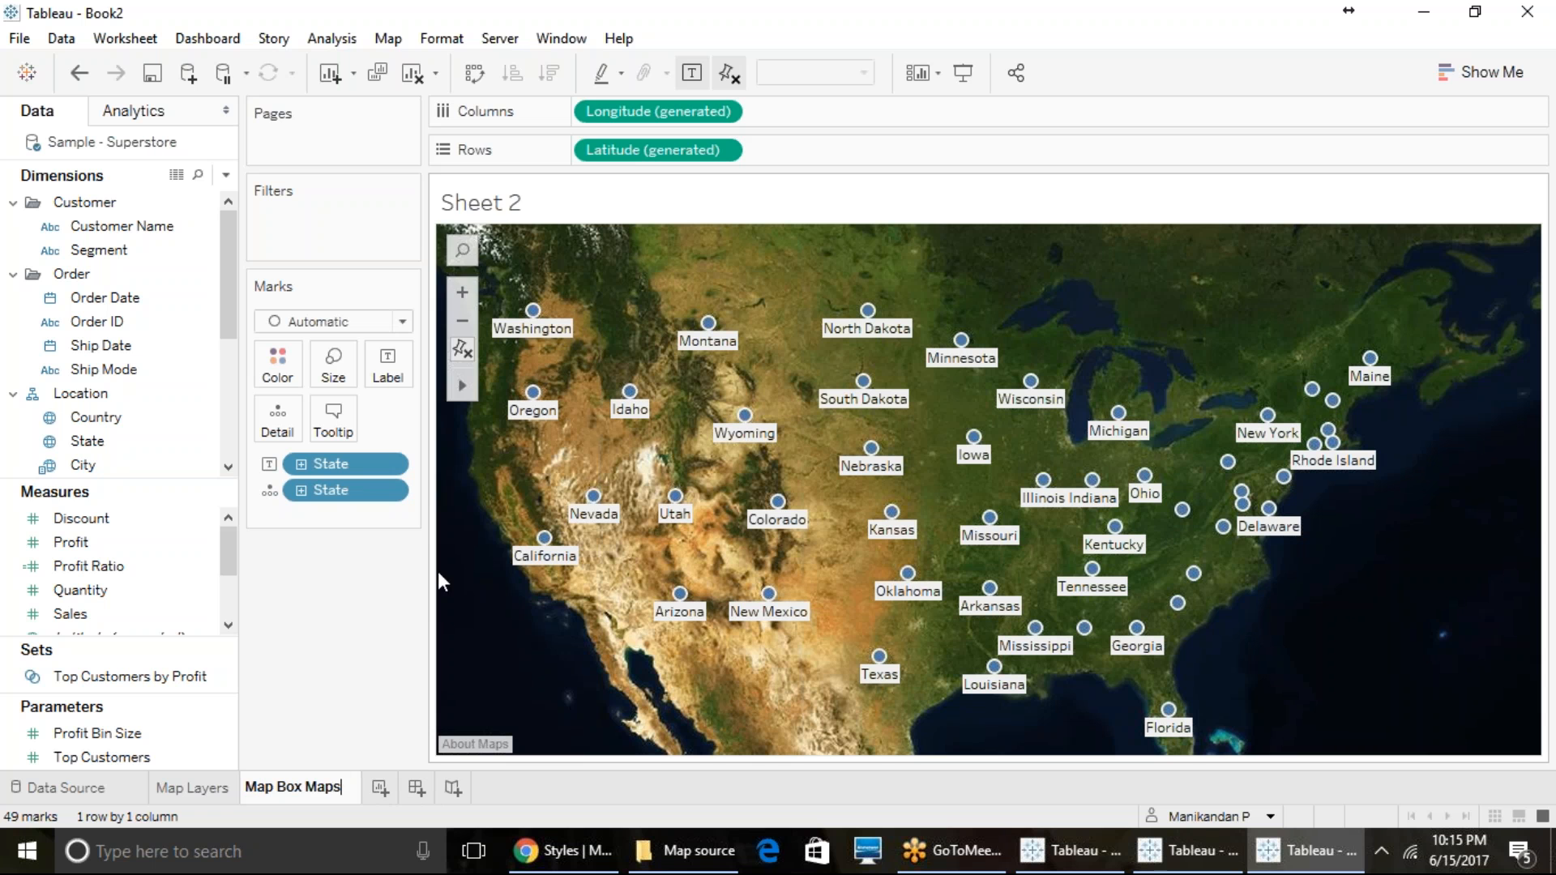
pyautogui.press('Return')
pyautogui.click(388, 38)
pyautogui.click(412, 220)
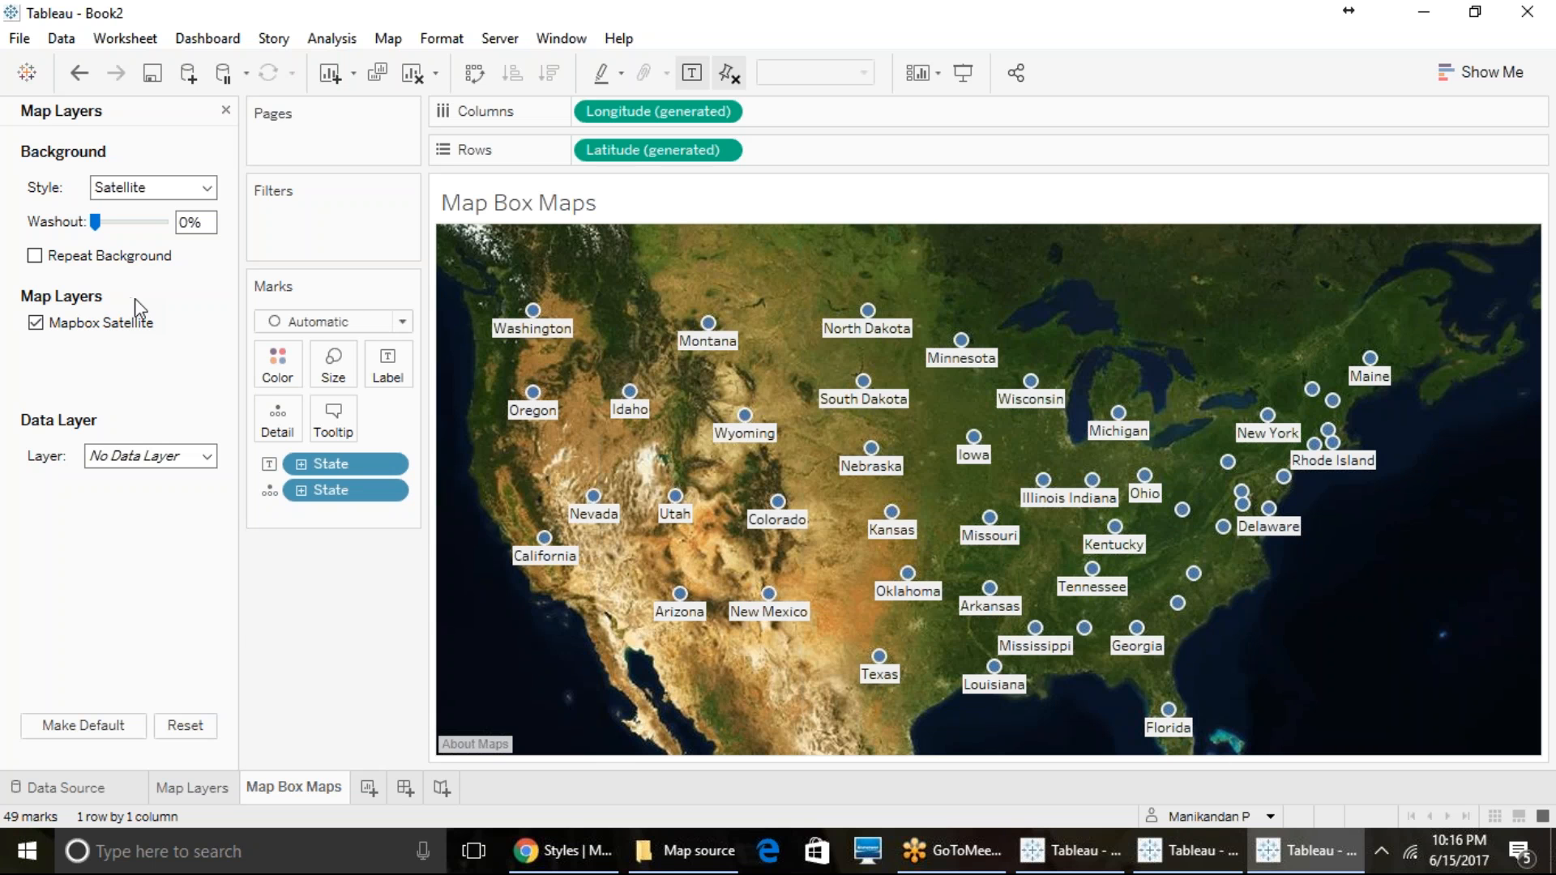
# - Create a new worksheet and start adding a WMS server connection in the map services
pyautogui.click(371, 790)
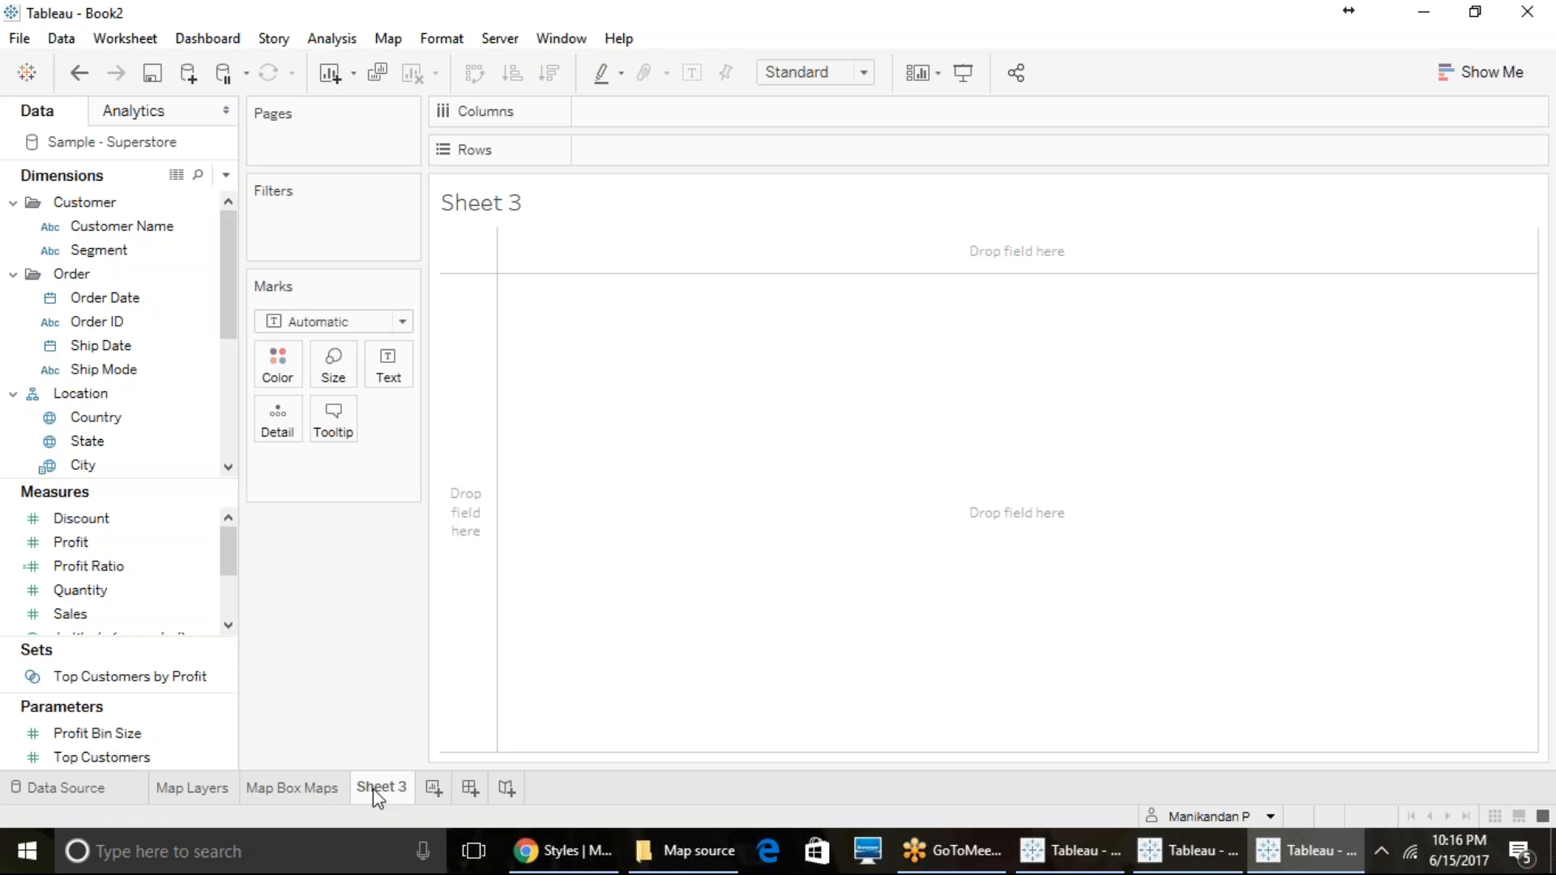
pyautogui.click(388, 38)
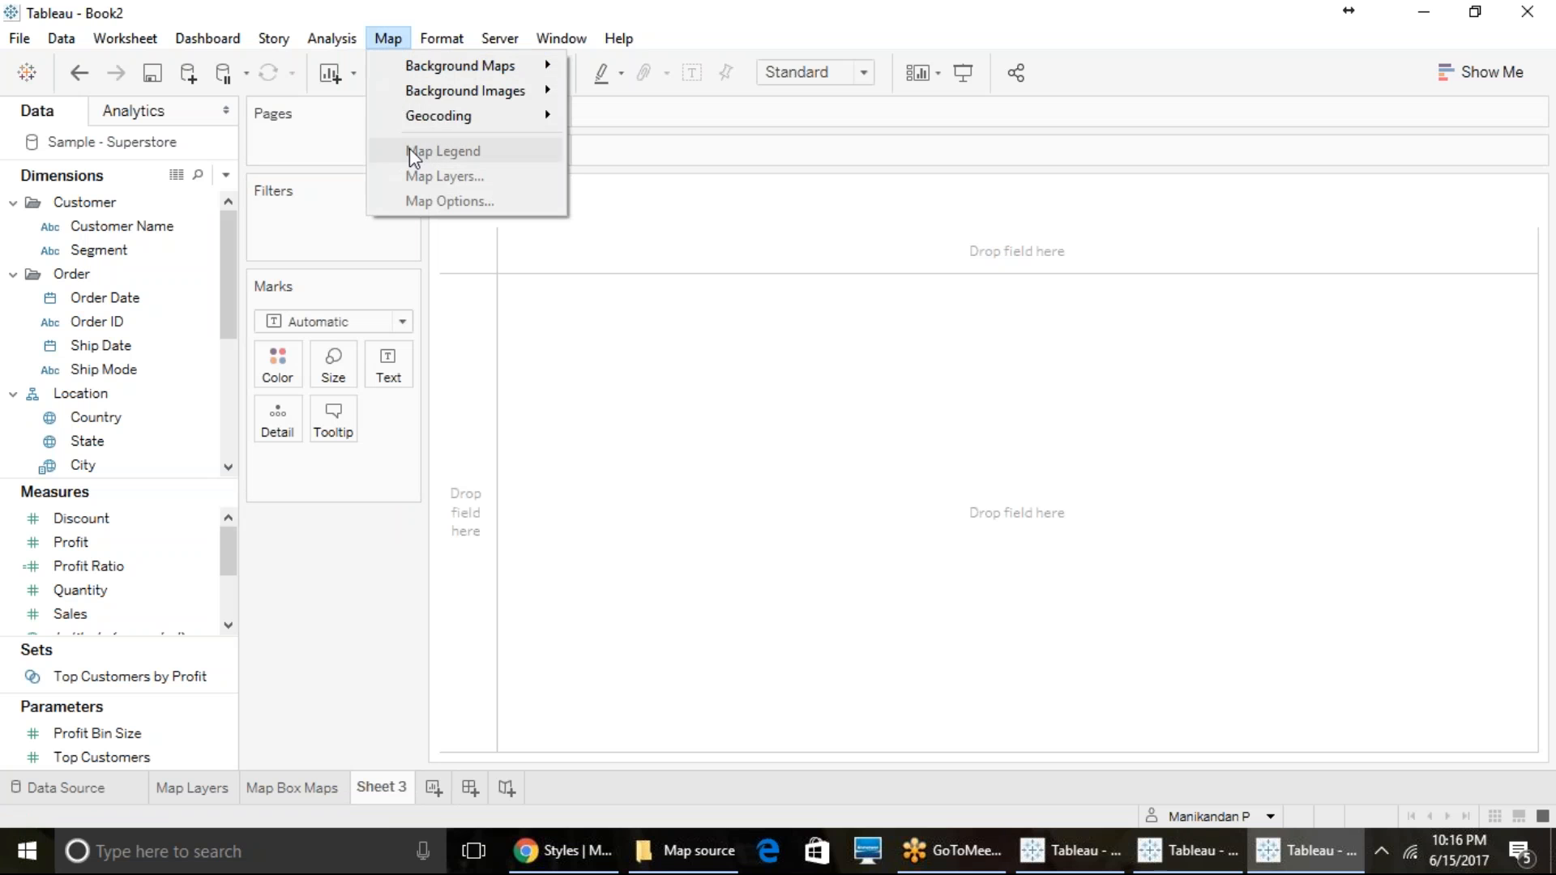
pyautogui.moveTo(428, 78)
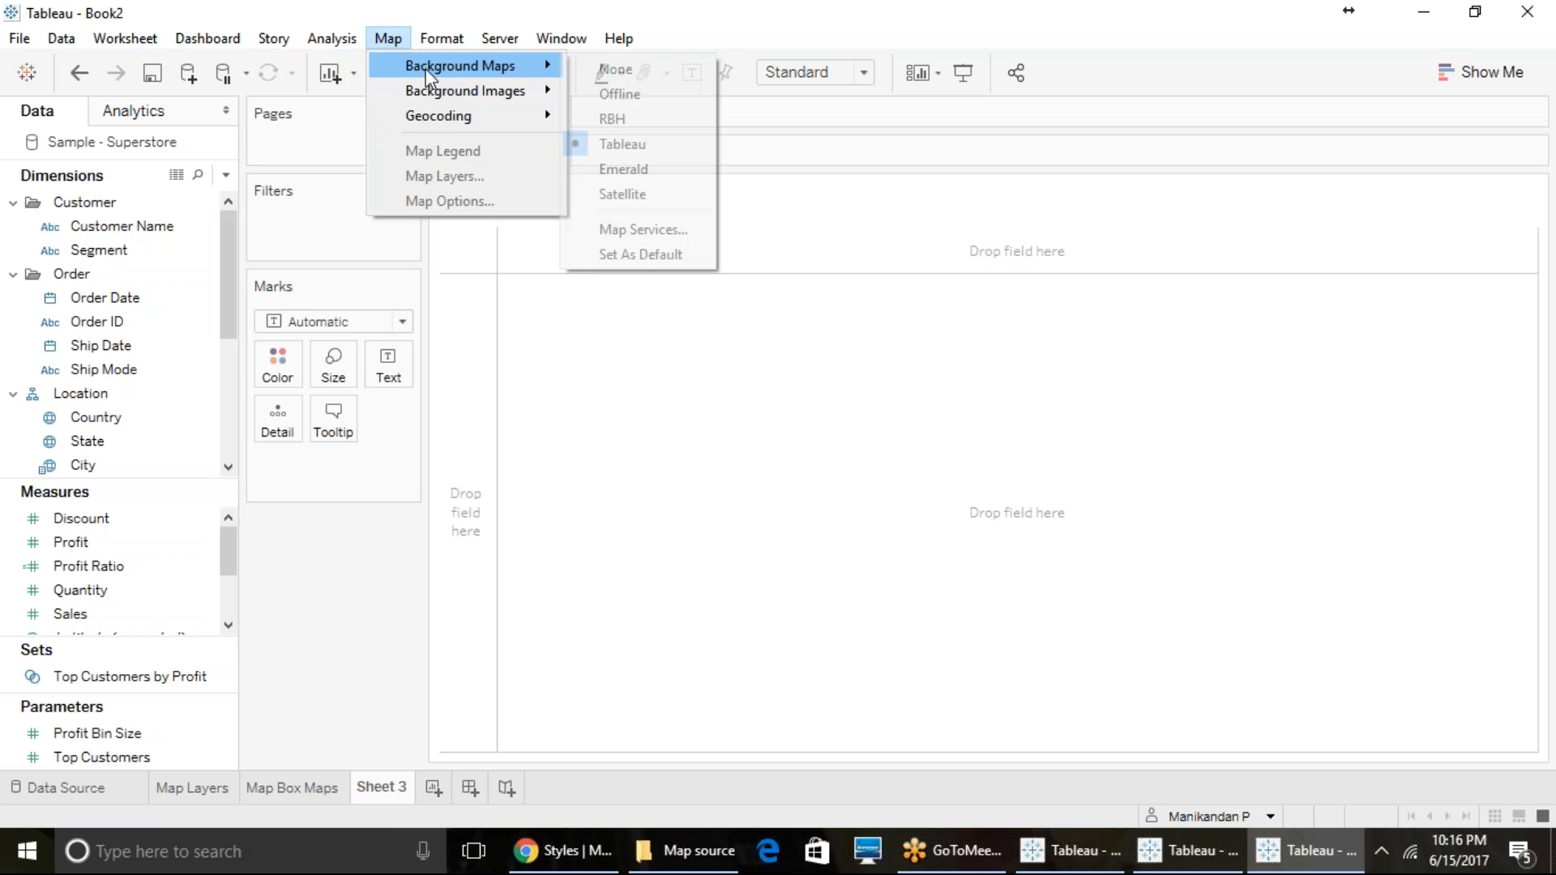
pyautogui.click(642, 230)
pyautogui.click(496, 556)
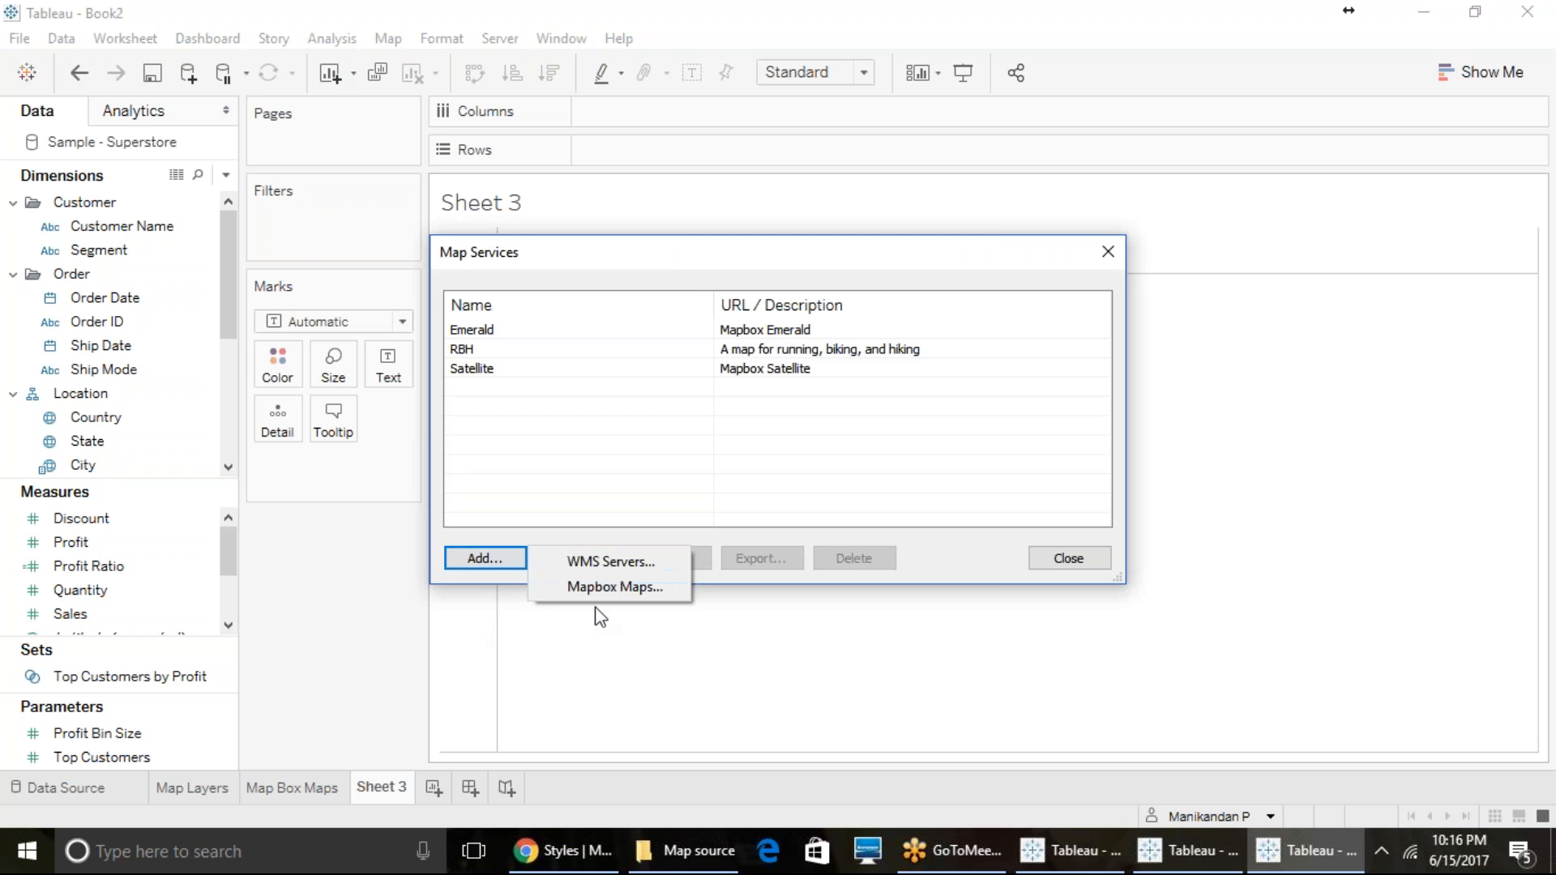
pyautogui.click(618, 556)
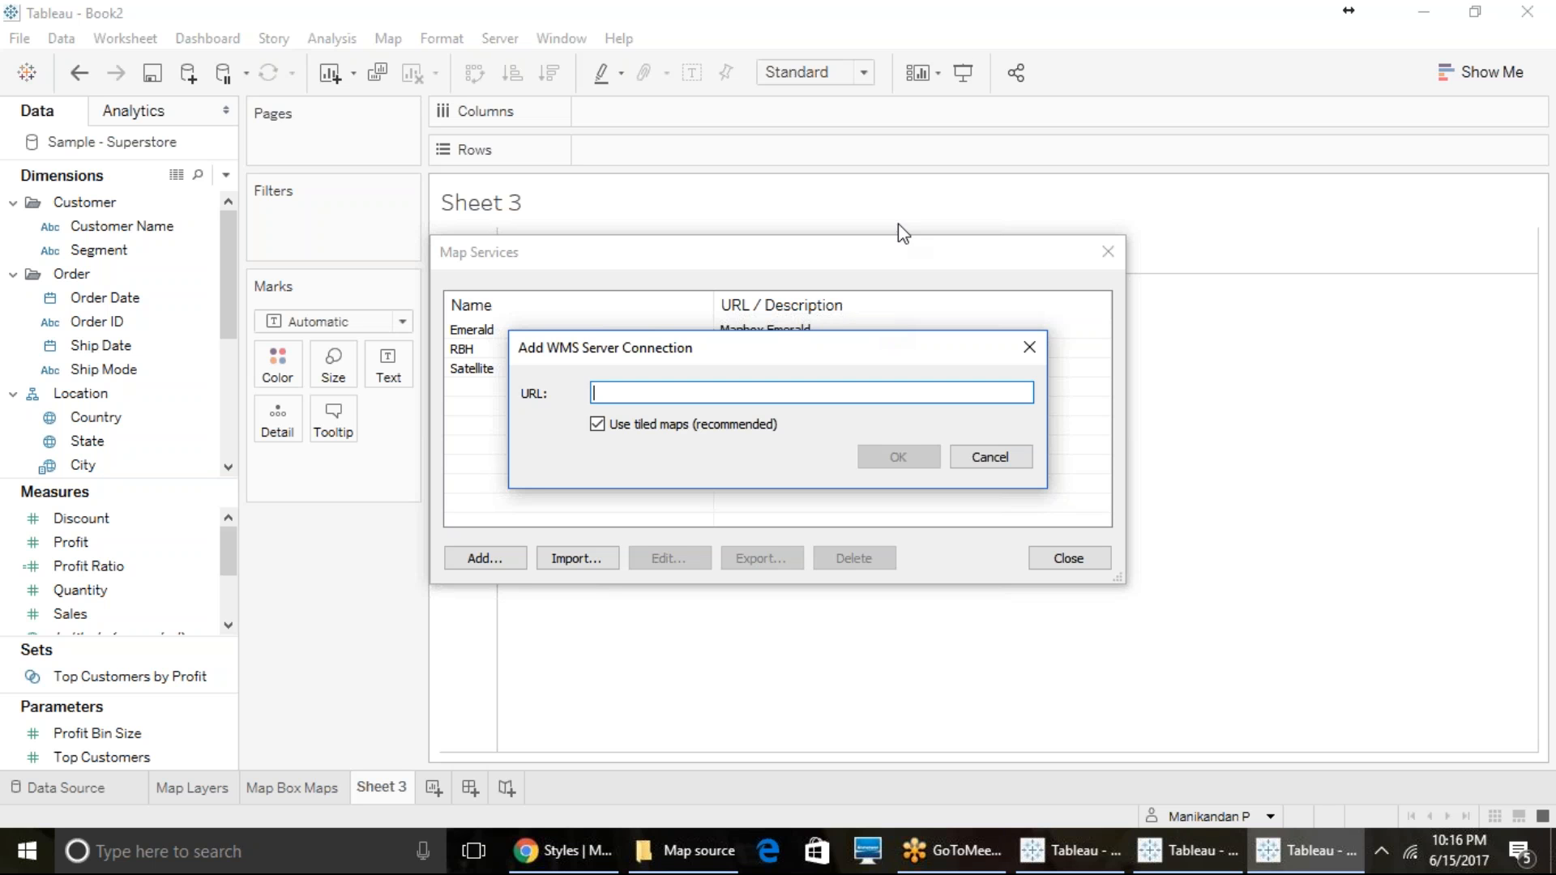
# - Switch to File Explorer, open the WMS URL text file in the Map source folder and copy the GEBCO bathymetric grid's web address
pyautogui.click(687, 859)
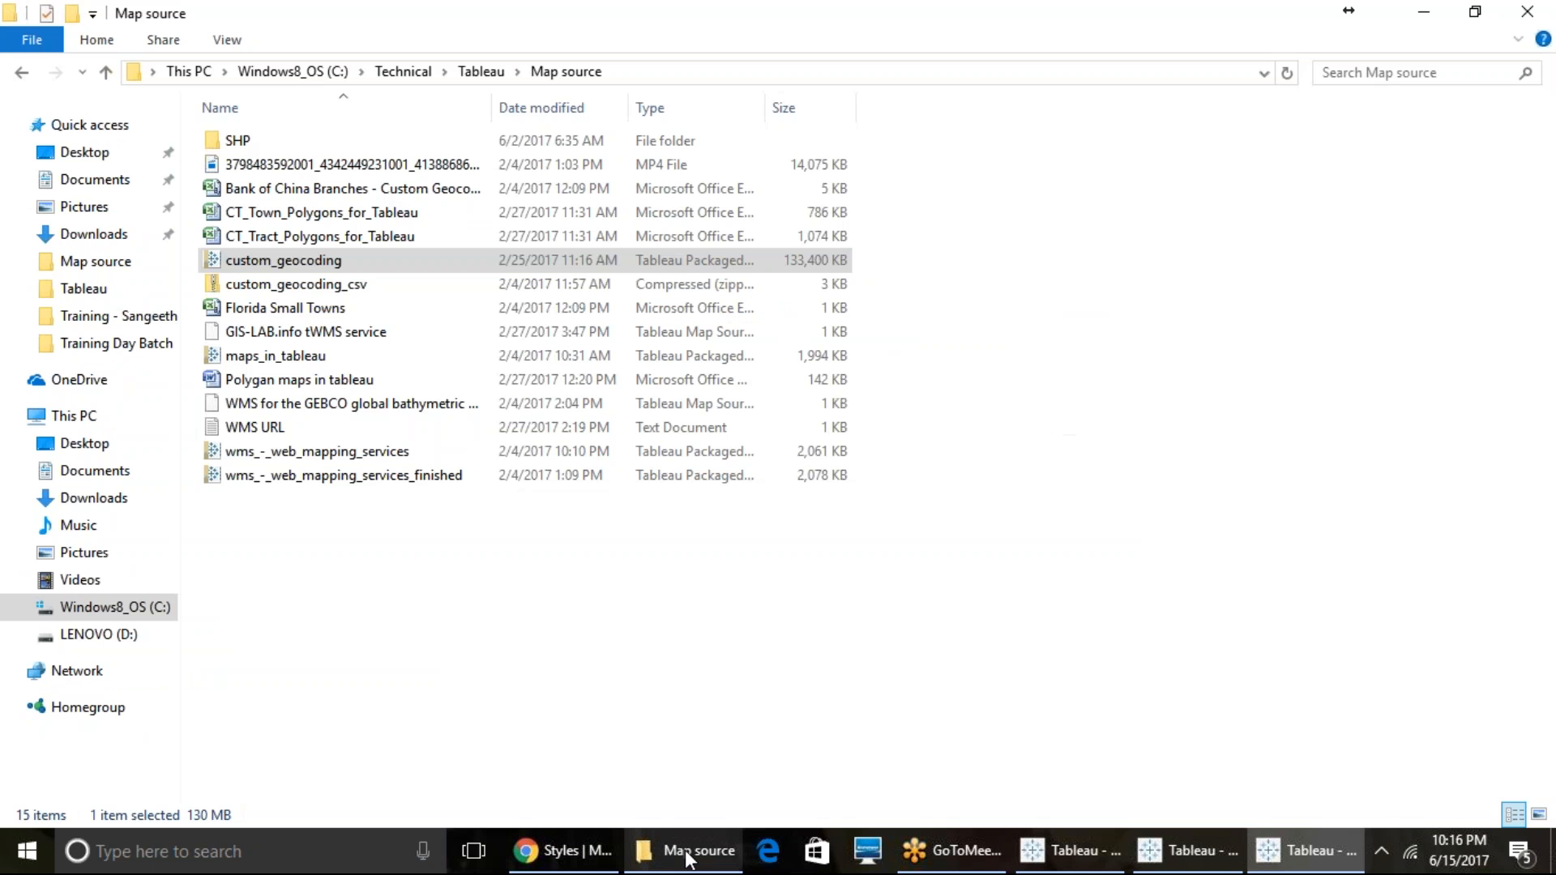
pyautogui.click(300, 431)
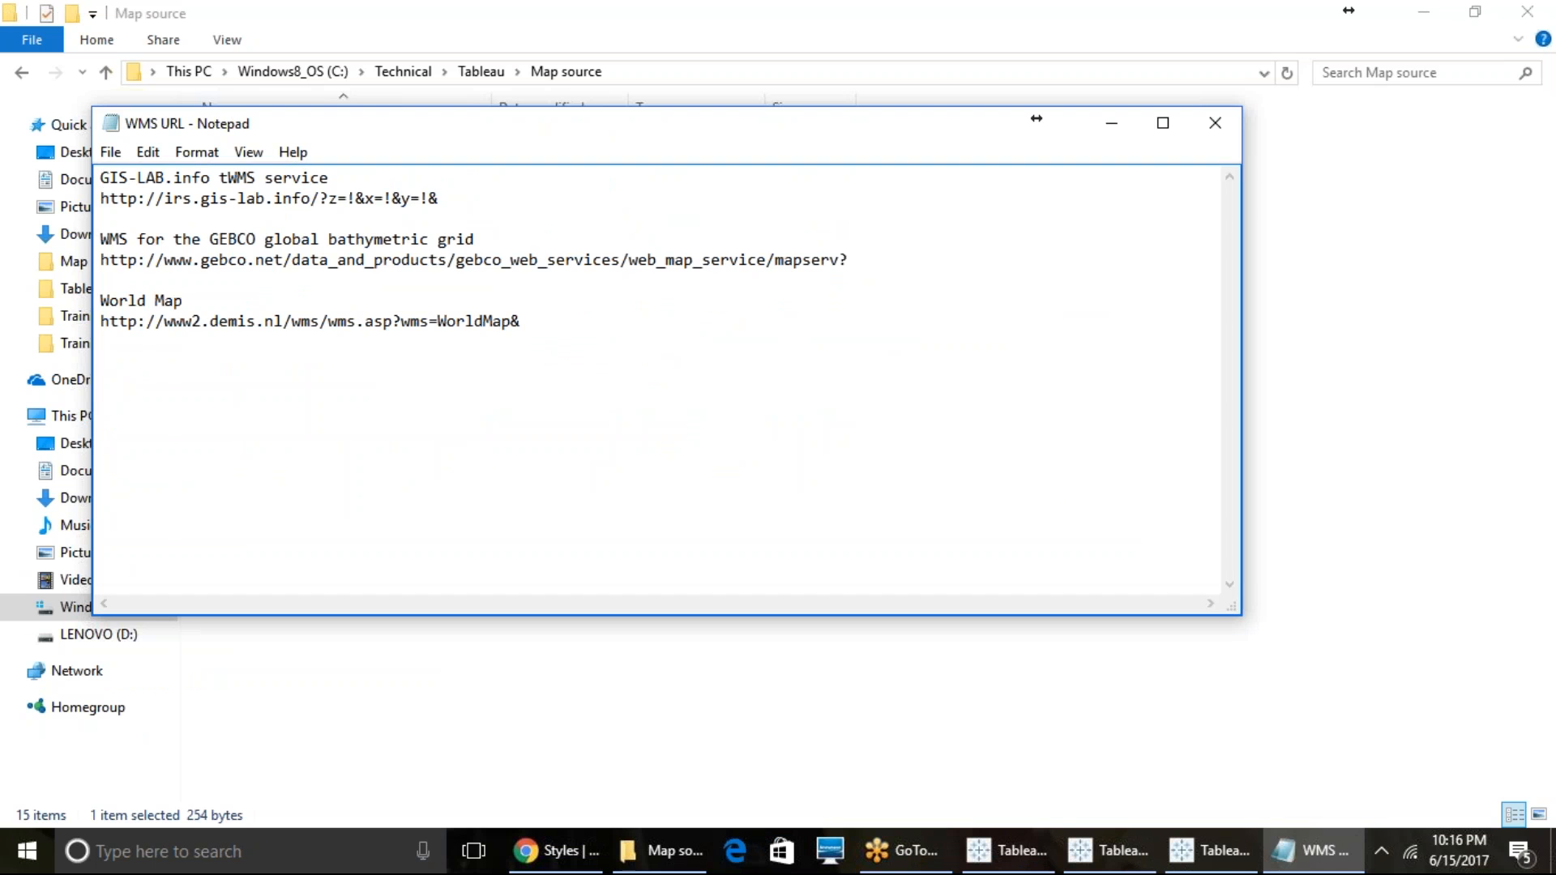
pyautogui.moveTo(107, 259); pyautogui.dragTo(873, 284)
pyautogui.hotkey('ctrl', 'c')
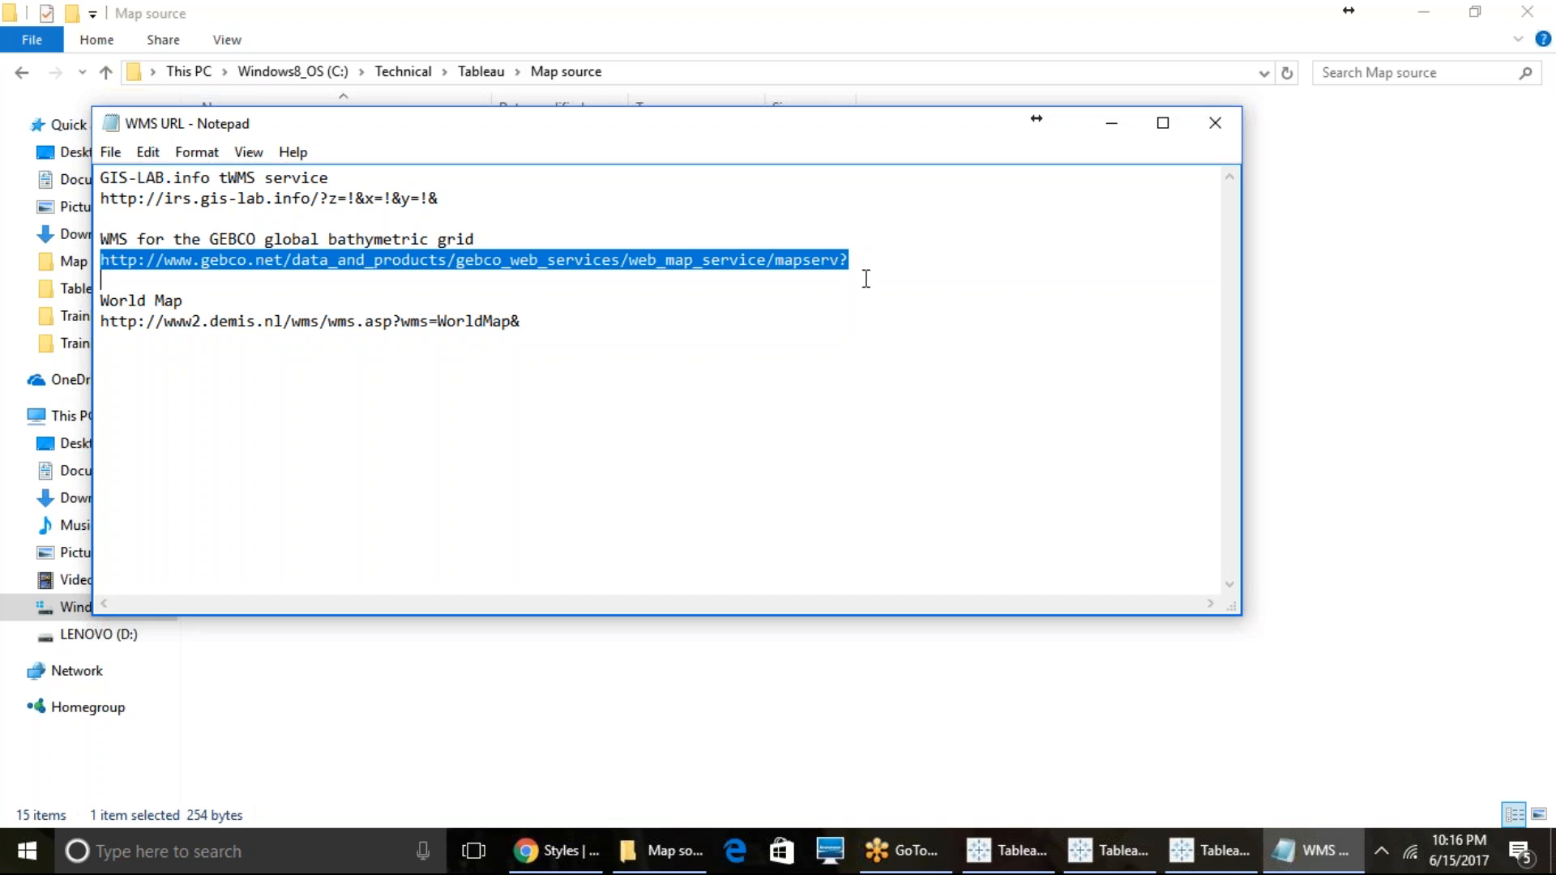
# - Return to Tableau, add the copied GEBCO address as a WMS server connection and close the map services
pyautogui.click(1219, 853)
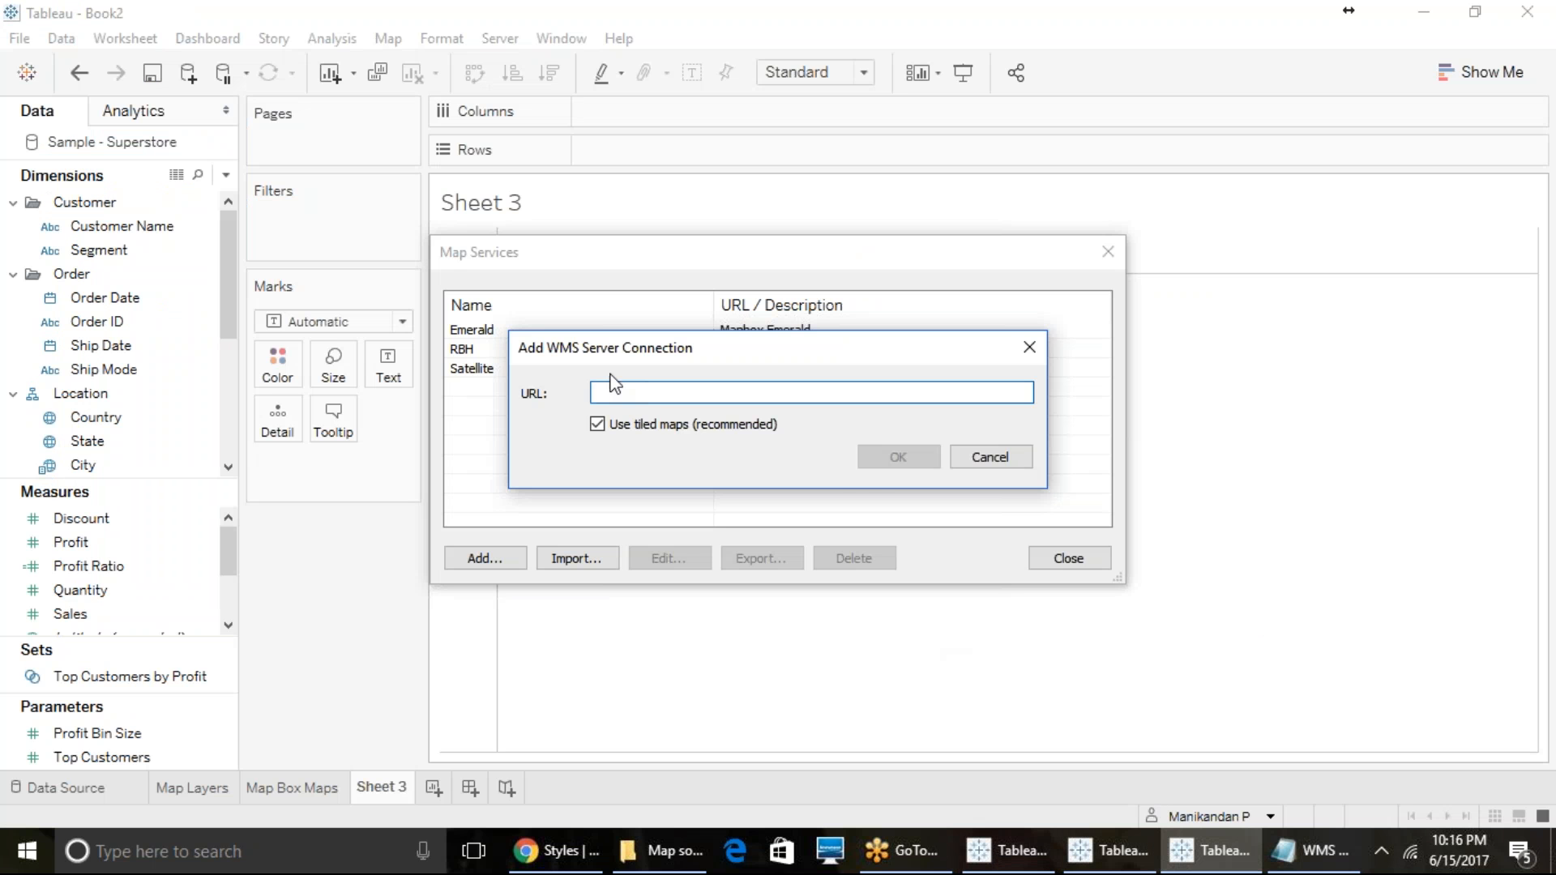
pyautogui.hotkey('ctrl', 'v')
pyautogui.click(871, 472)
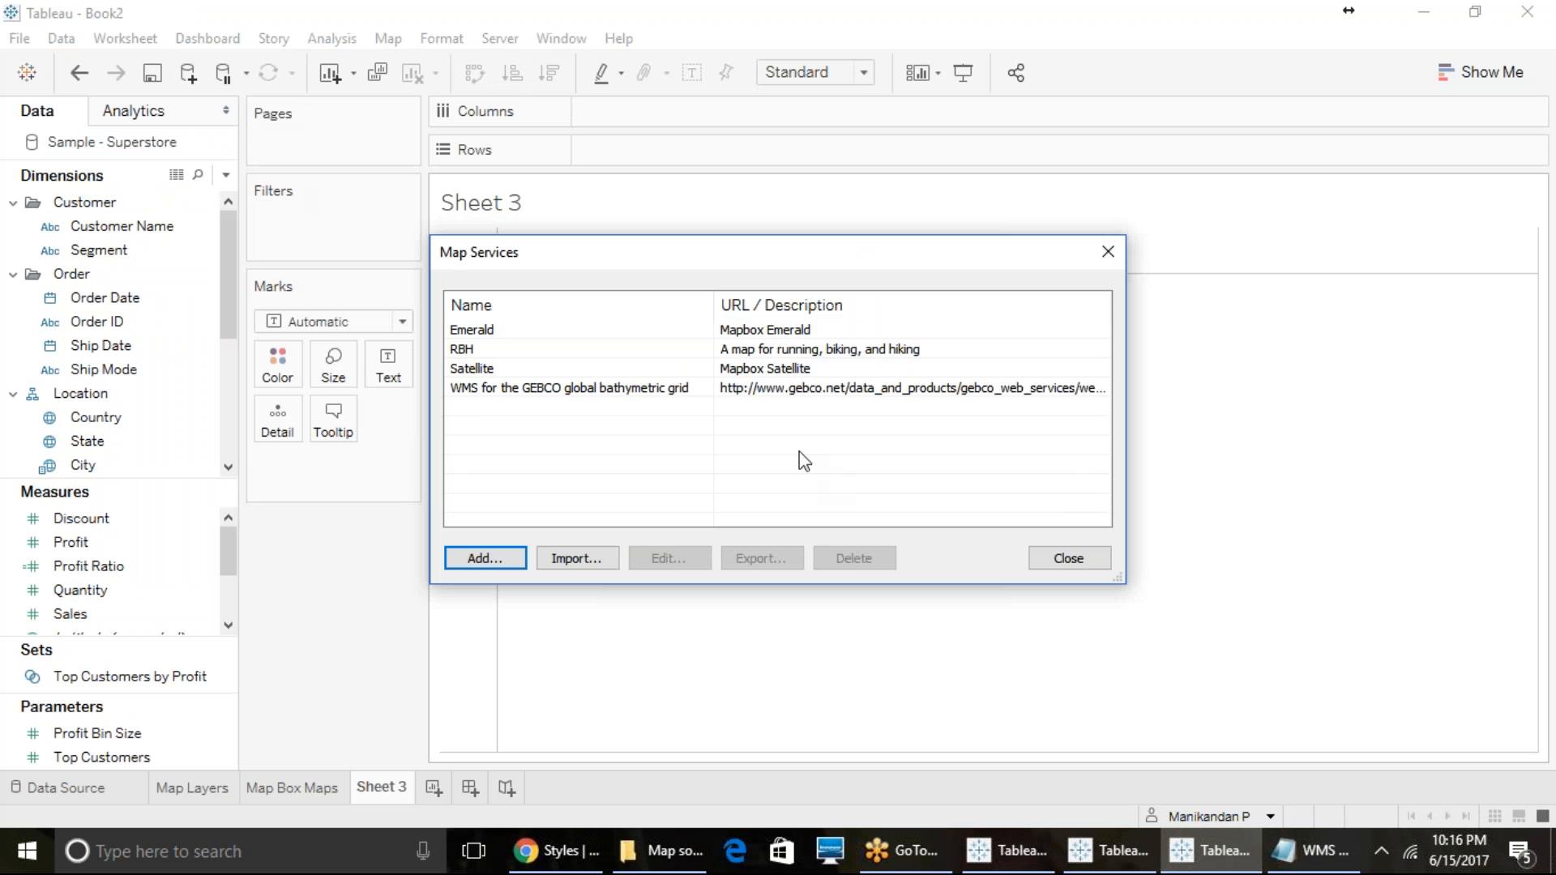
pyautogui.click(774, 395)
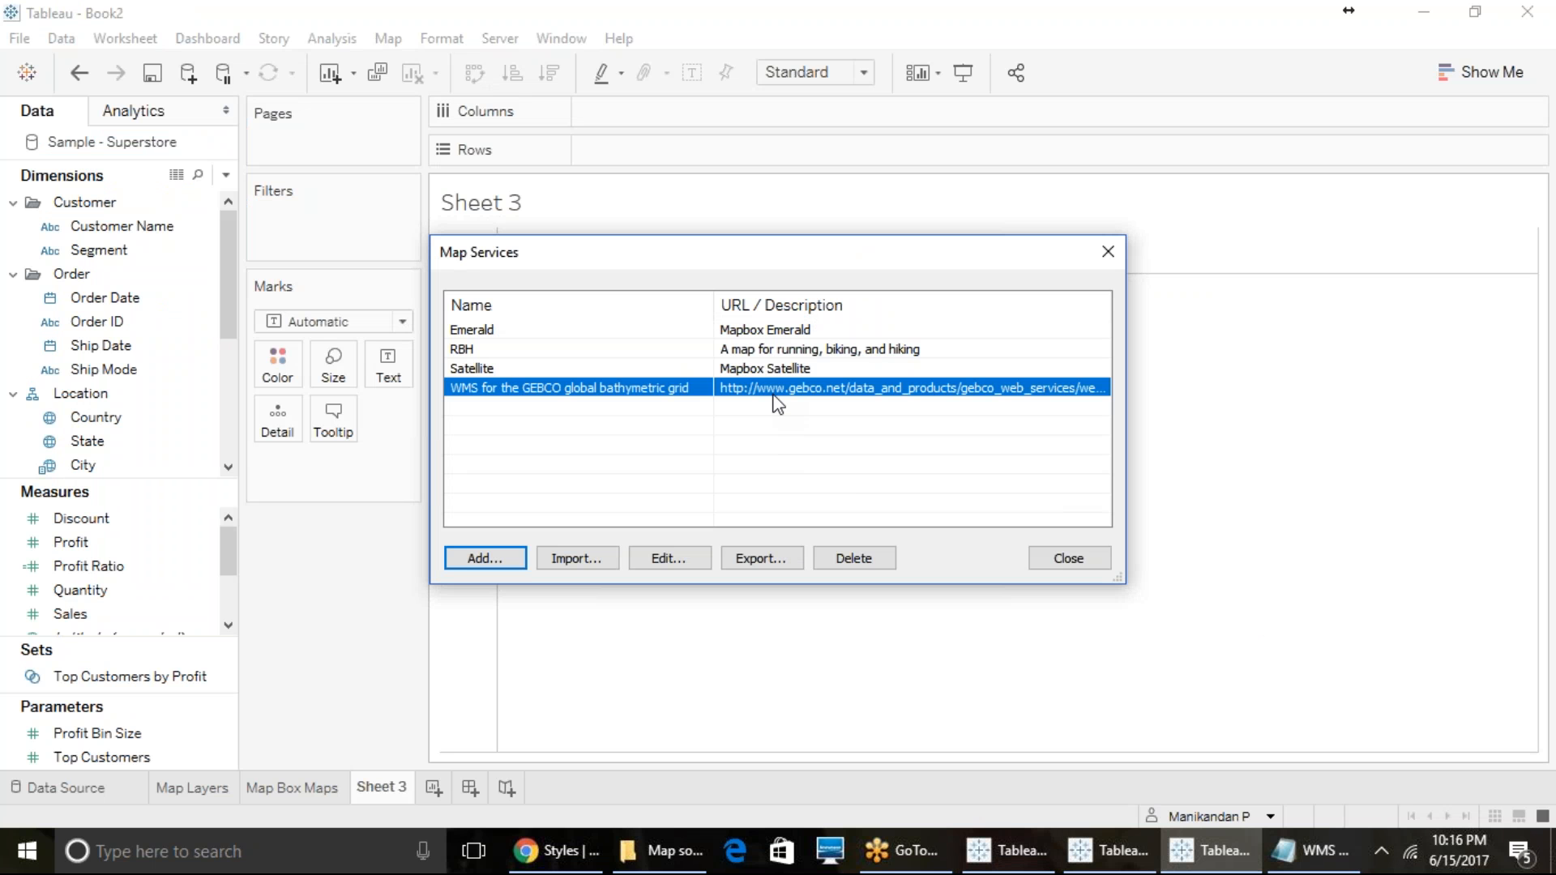
pyautogui.click(1045, 561)
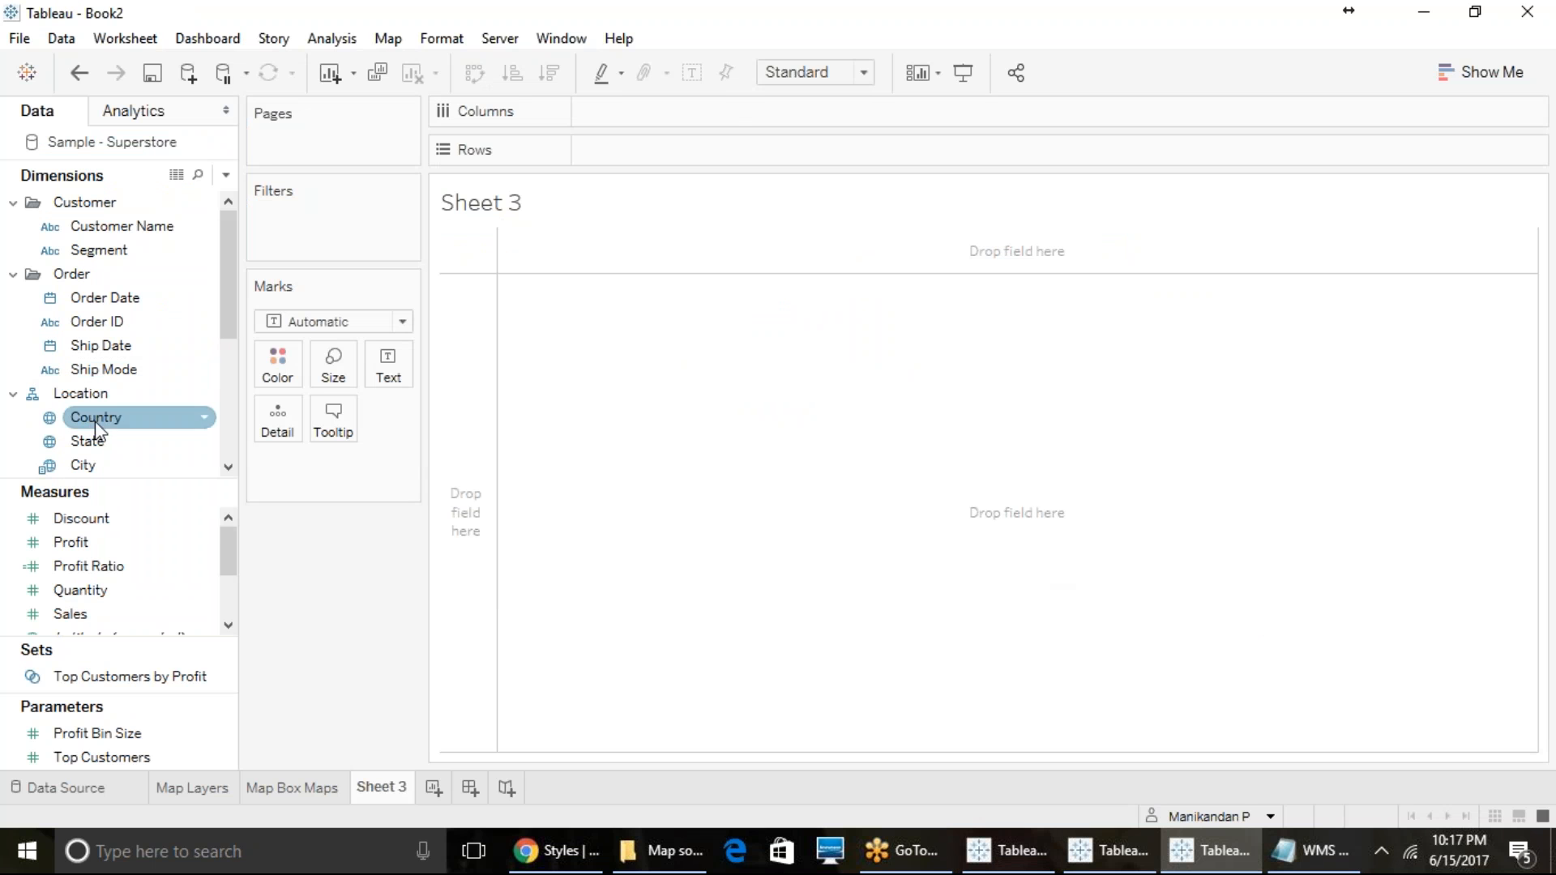
# - Plot the State field as a map on Sheet 3 and turn on its GEBCO_LATEST map layer
pyautogui.doubleClick(115, 441)
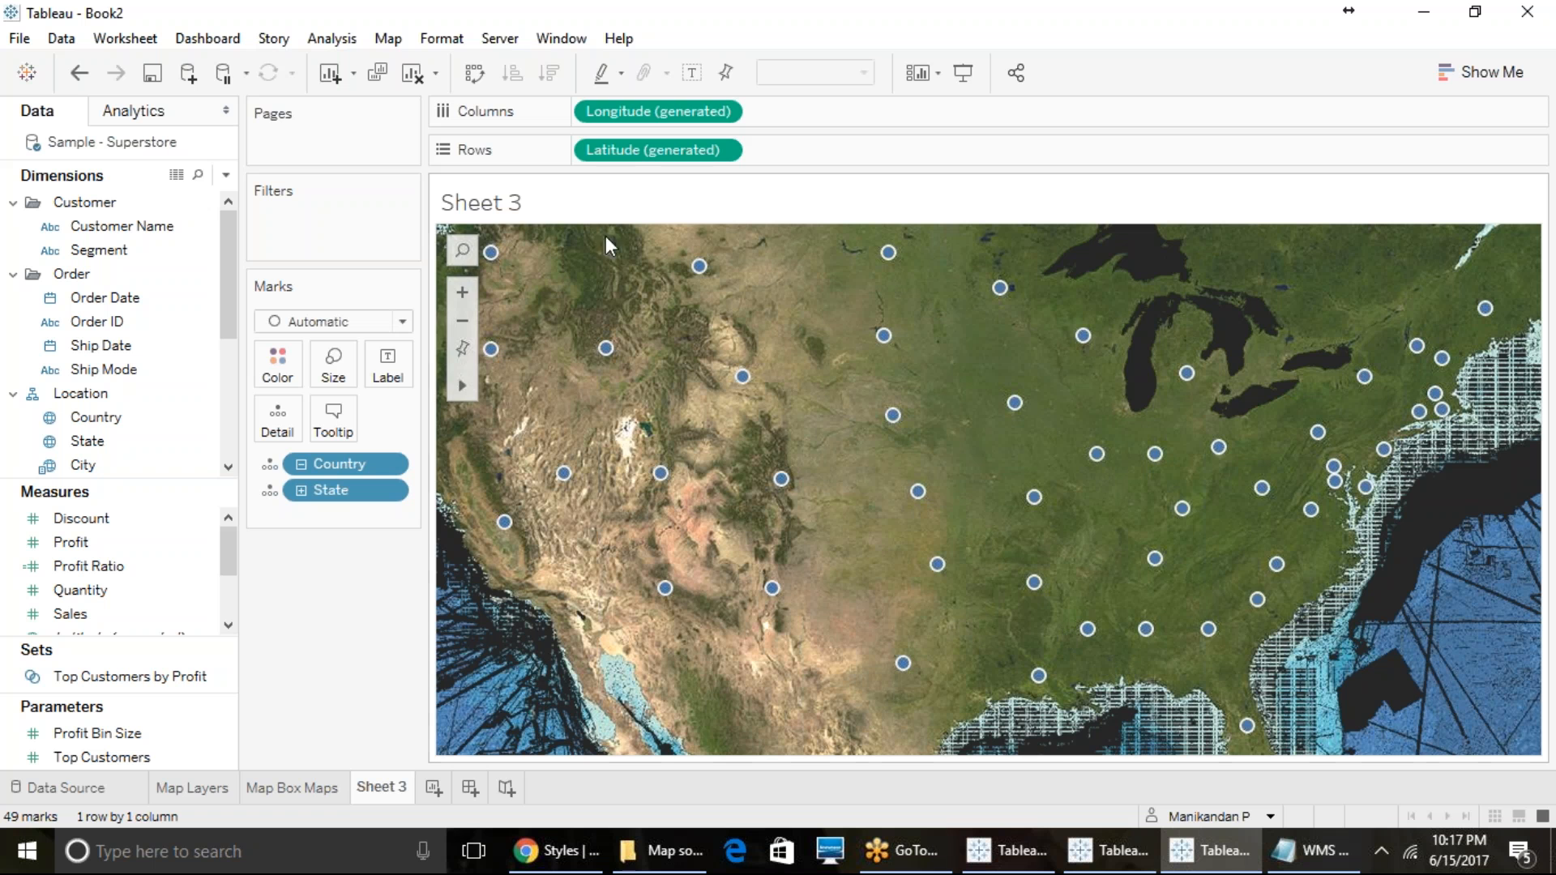
pyautogui.click(389, 39)
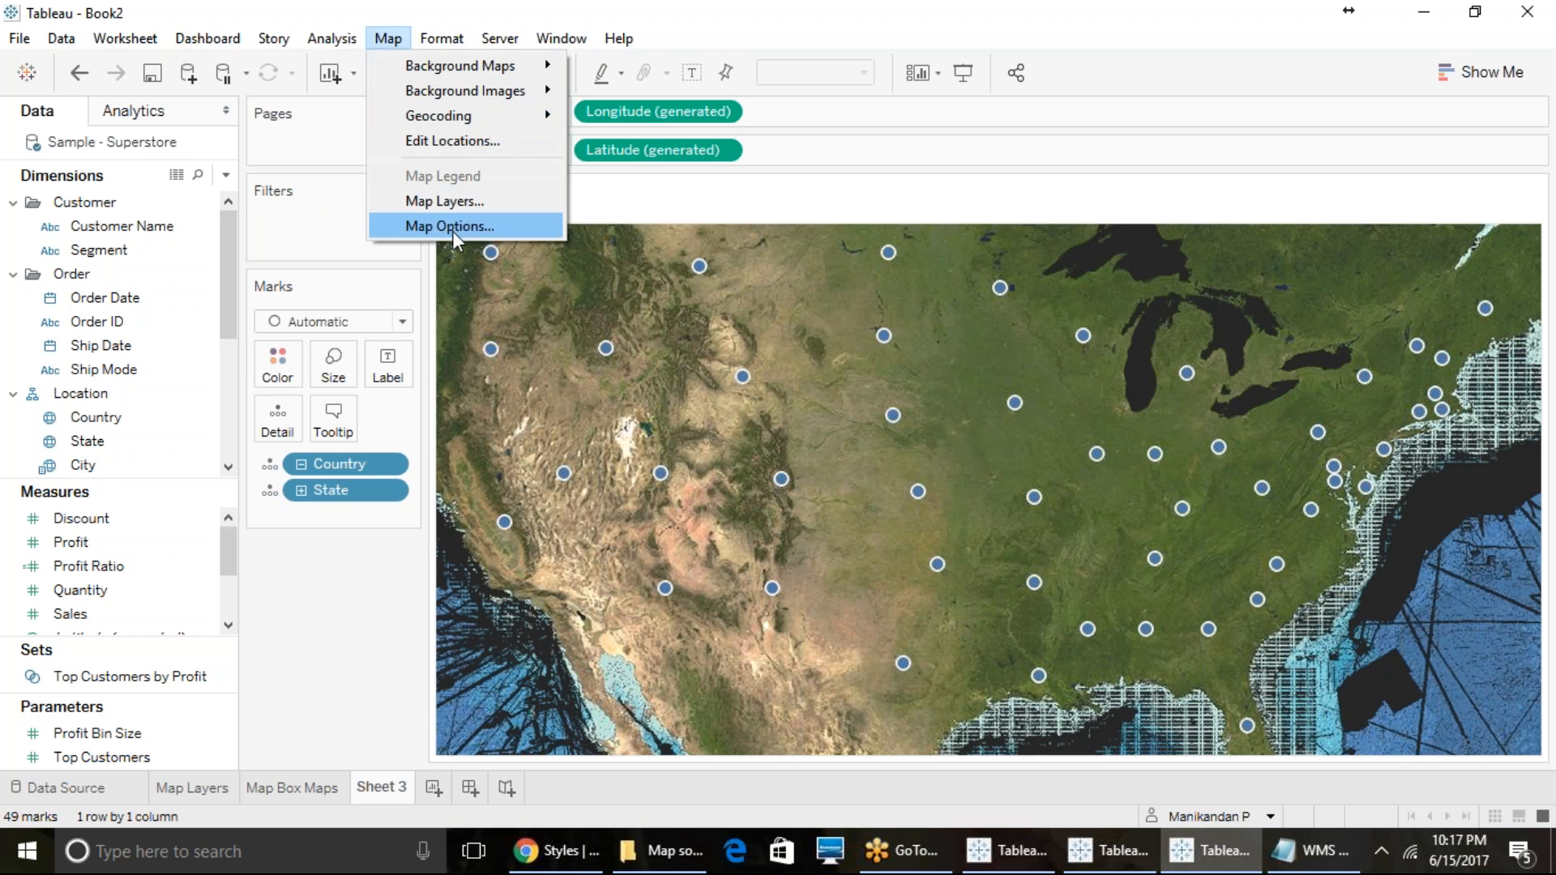
pyautogui.moveTo(507, 68)
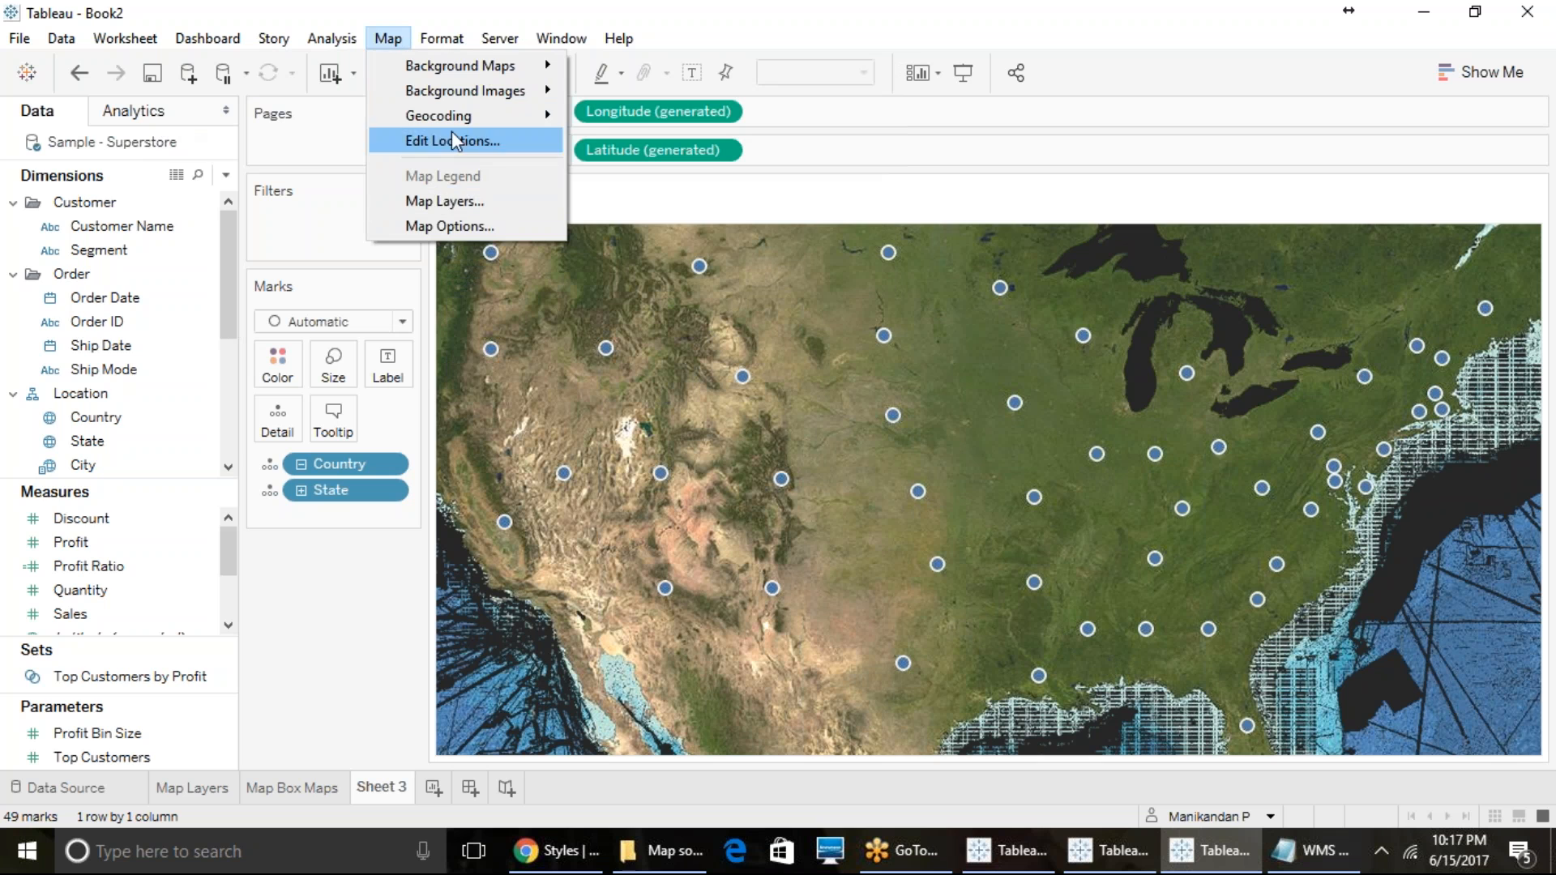
pyautogui.click(450, 207)
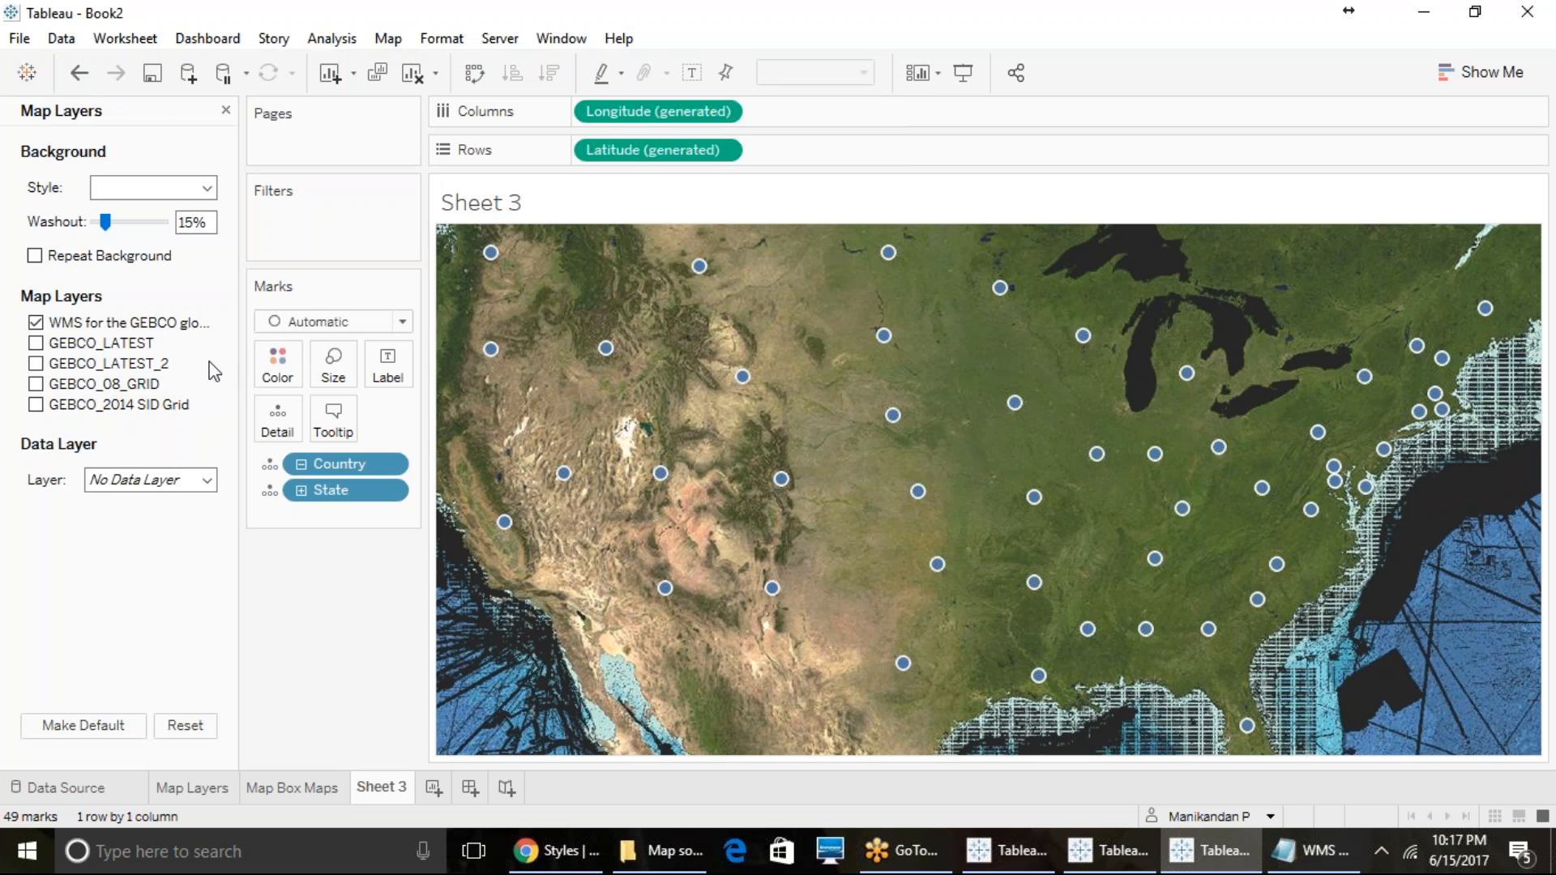
pyautogui.click(35, 343)
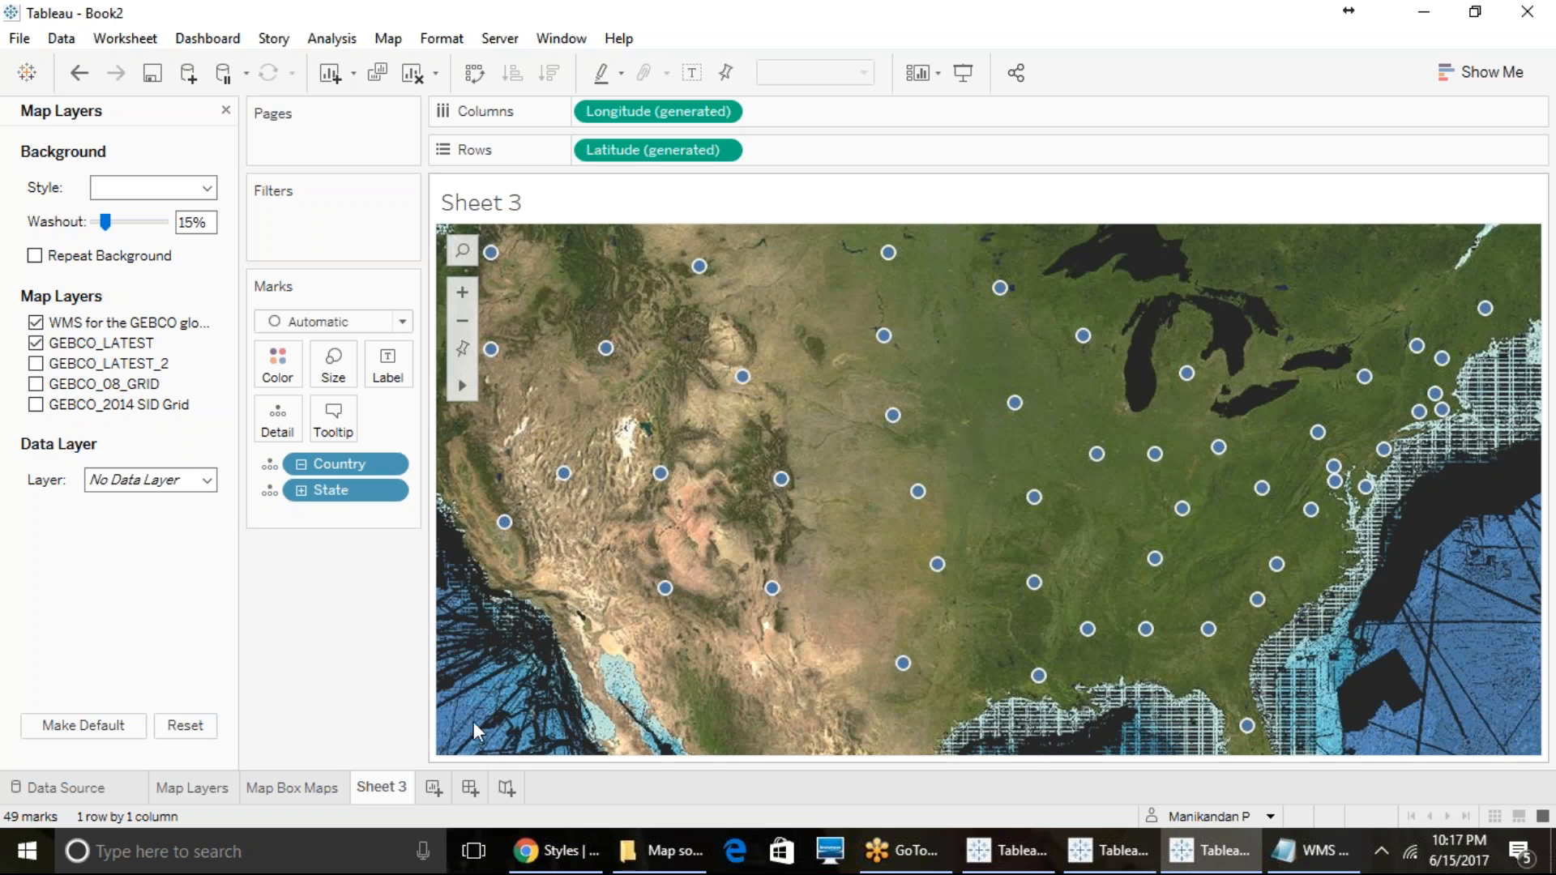
# - Rename Sheet 3 as WMS URL and add a new worksheet after it
pyautogui.rightClick(399, 790)
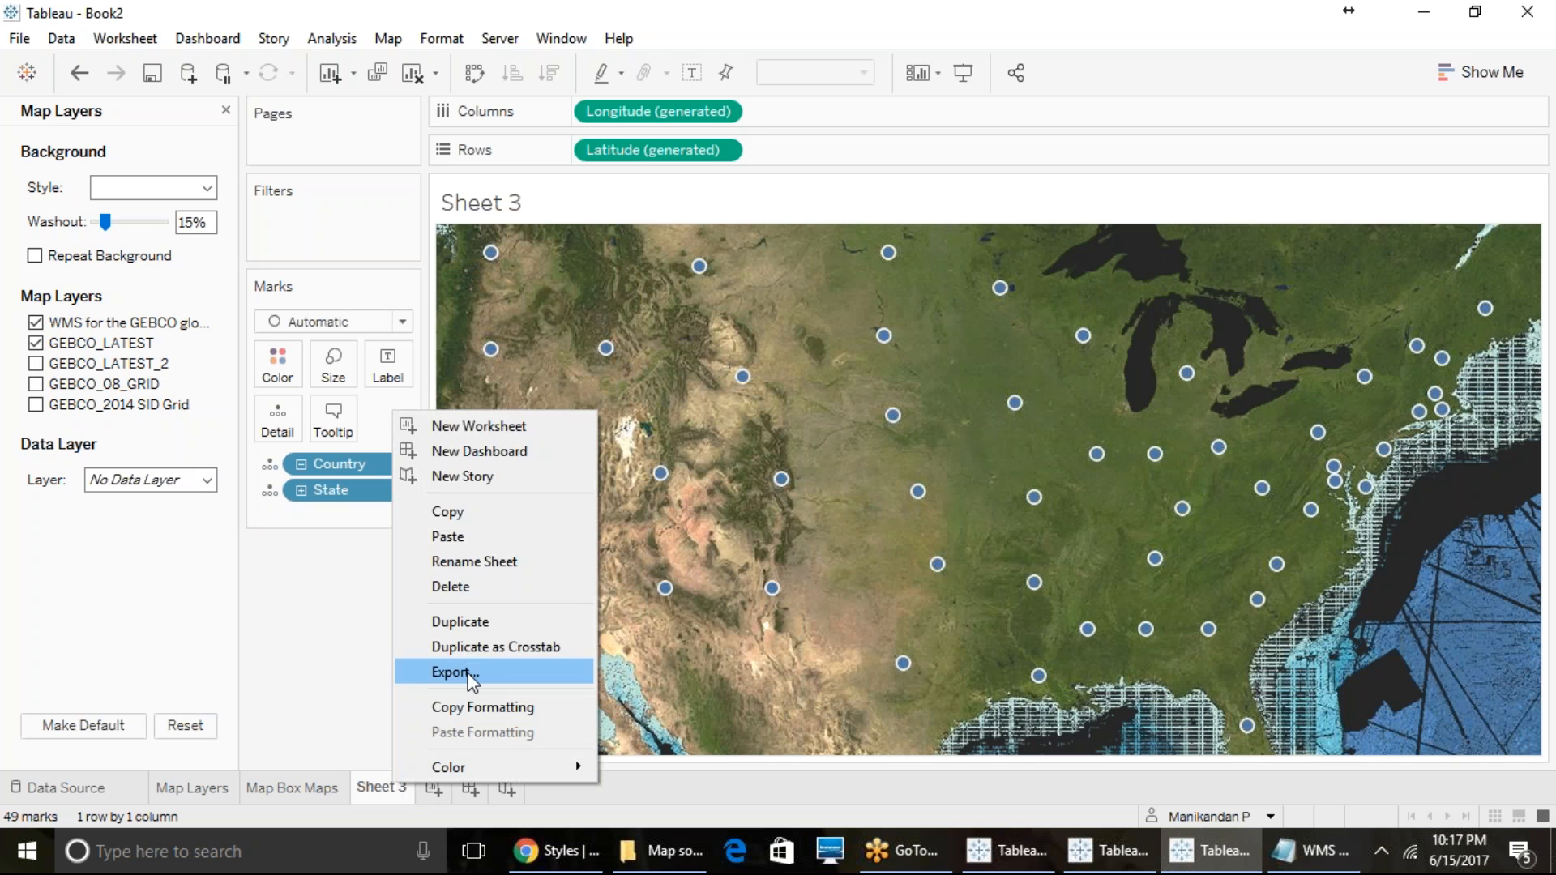
pyautogui.click(477, 570)
pyautogui.write('WMS')
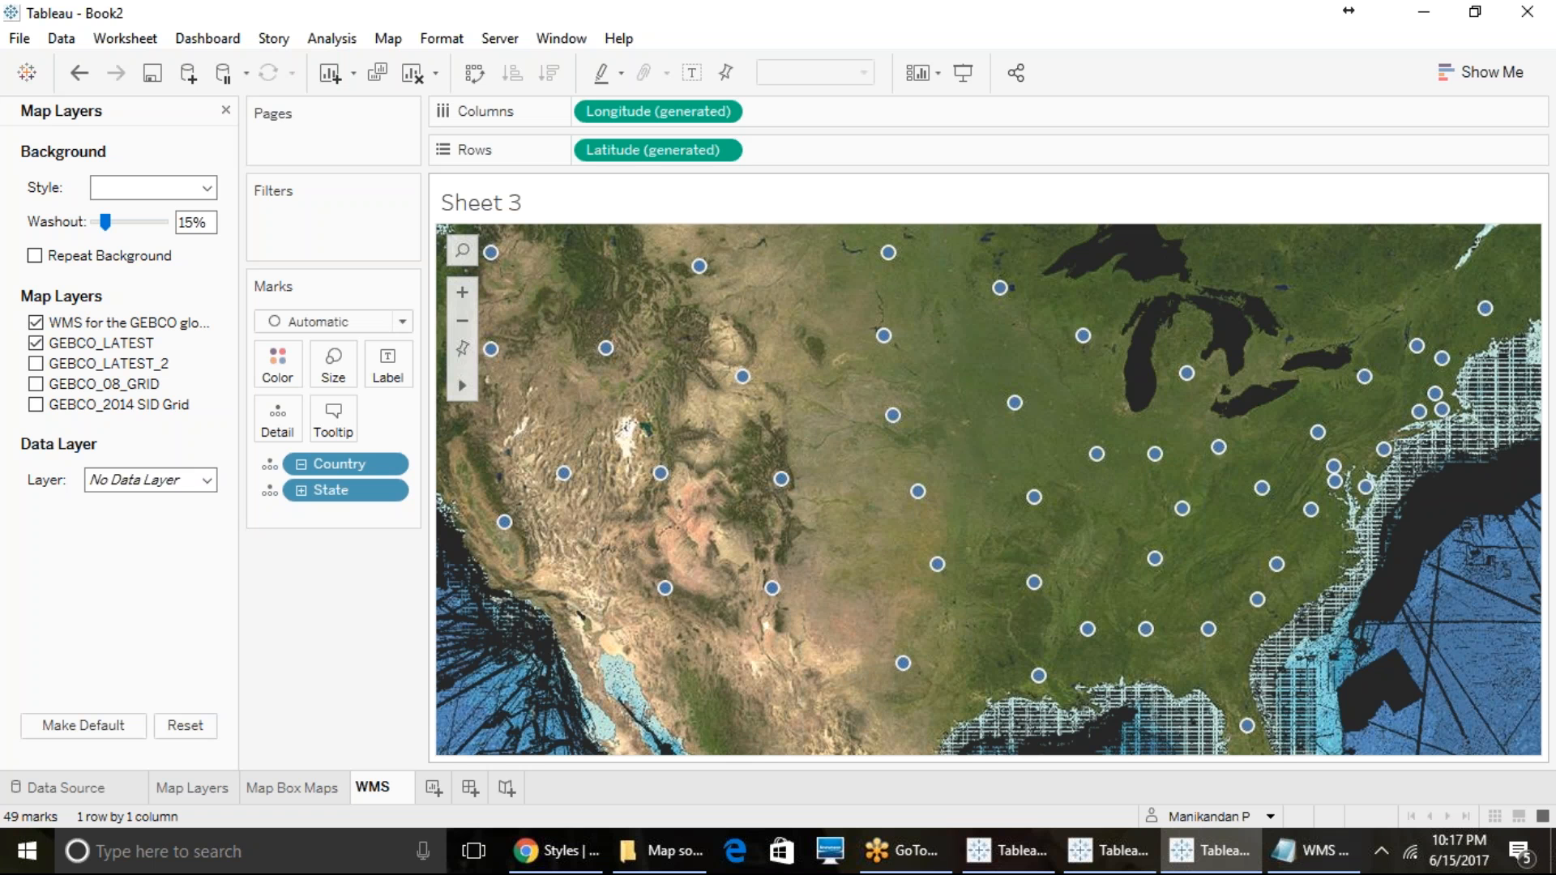
pyautogui.write(' URL')
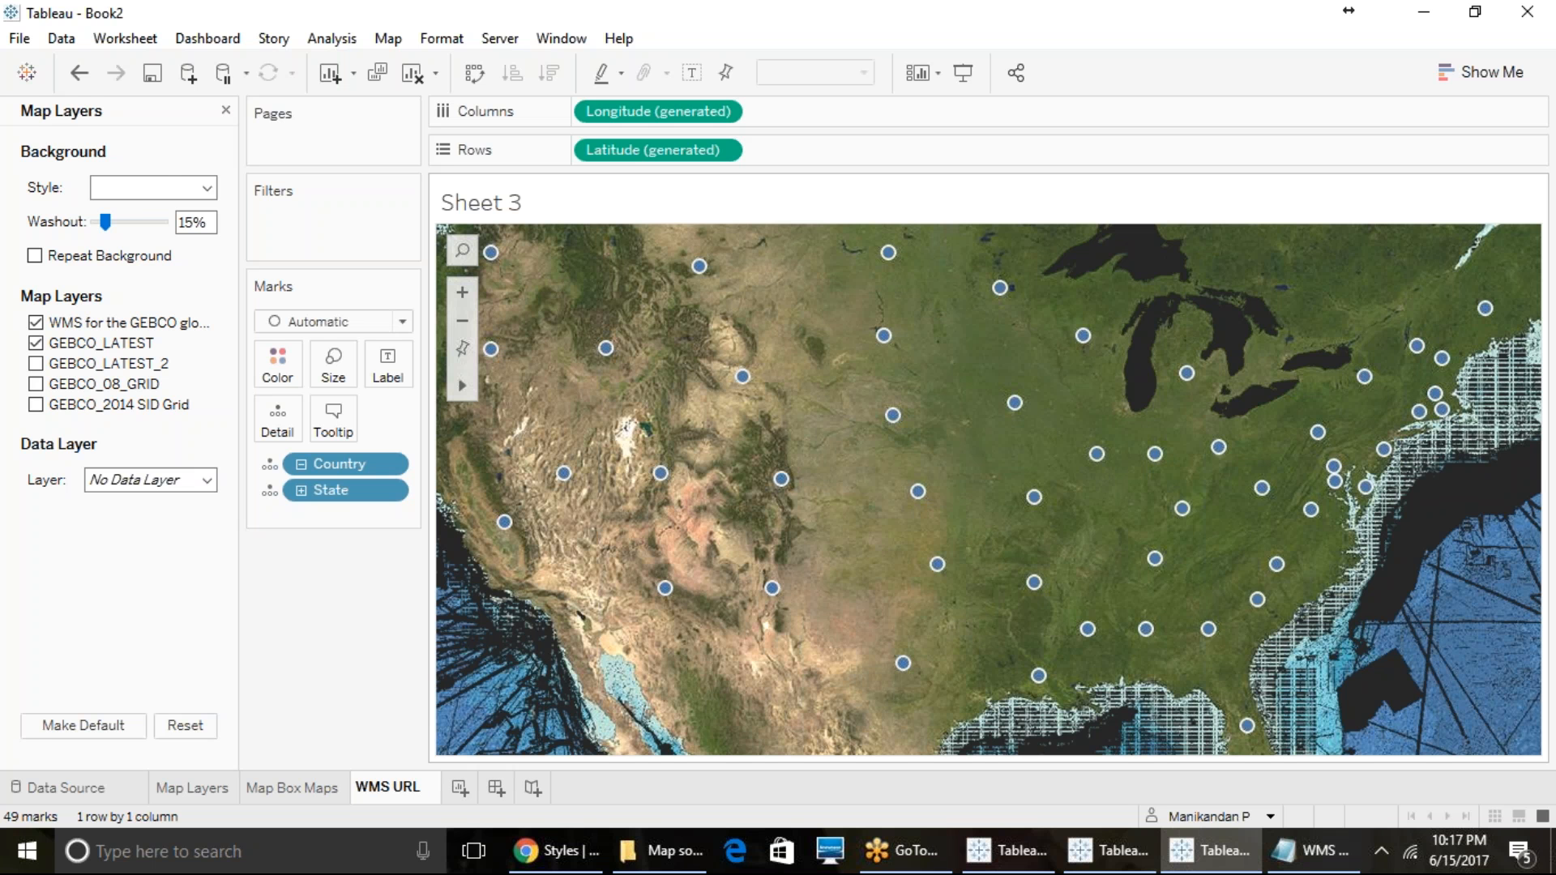
pyautogui.press('Return')
pyautogui.click(460, 788)
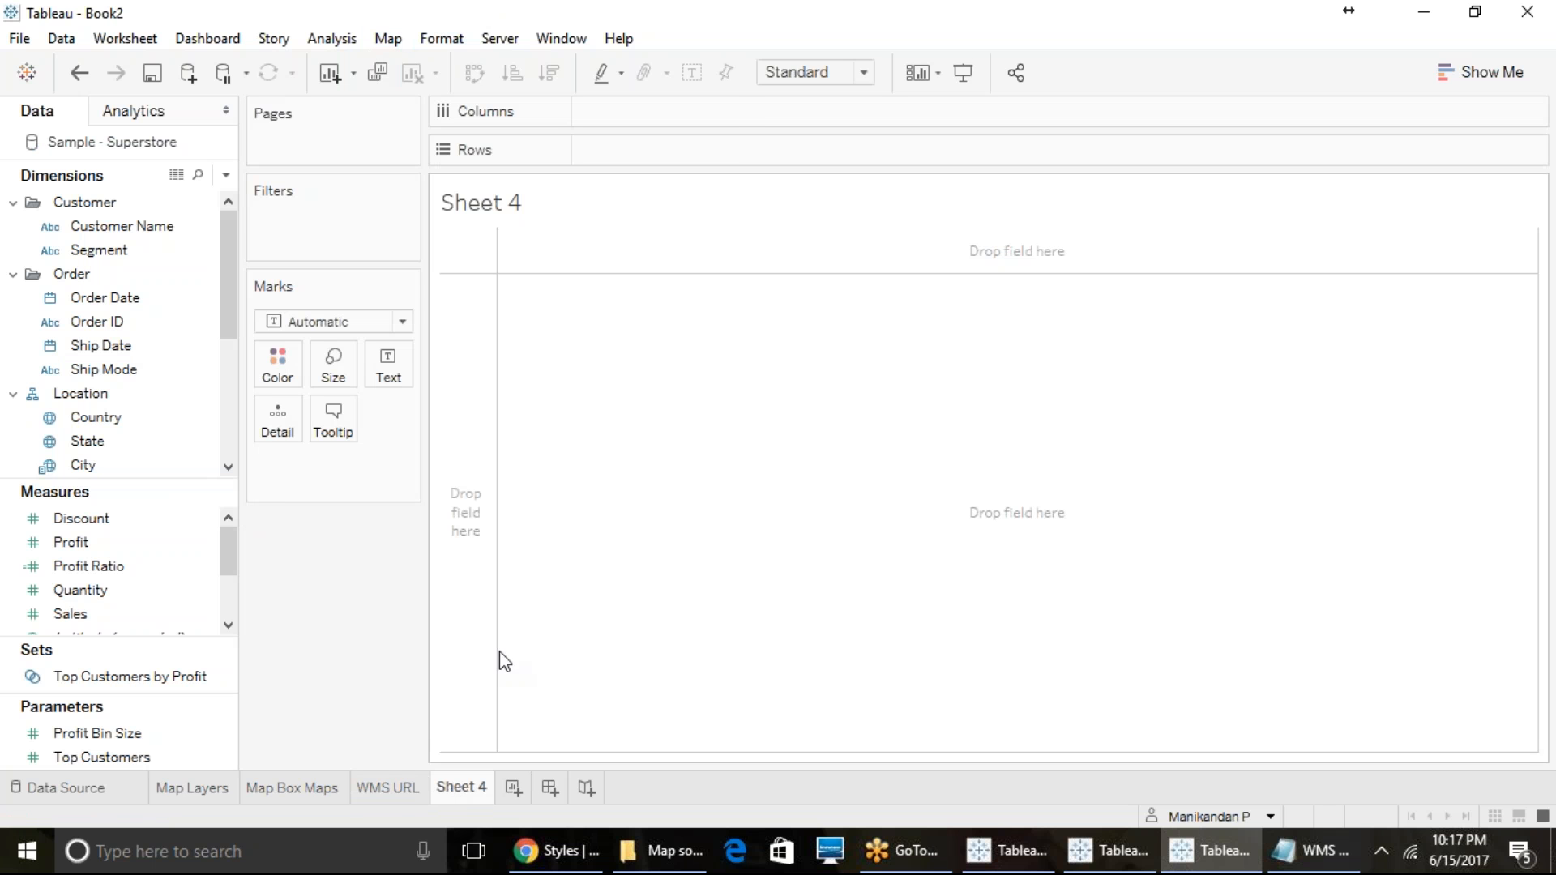
# - Import the World Map source from the Mapsources folder into the map services for the WMS URL sheet
pyautogui.click(390, 786)
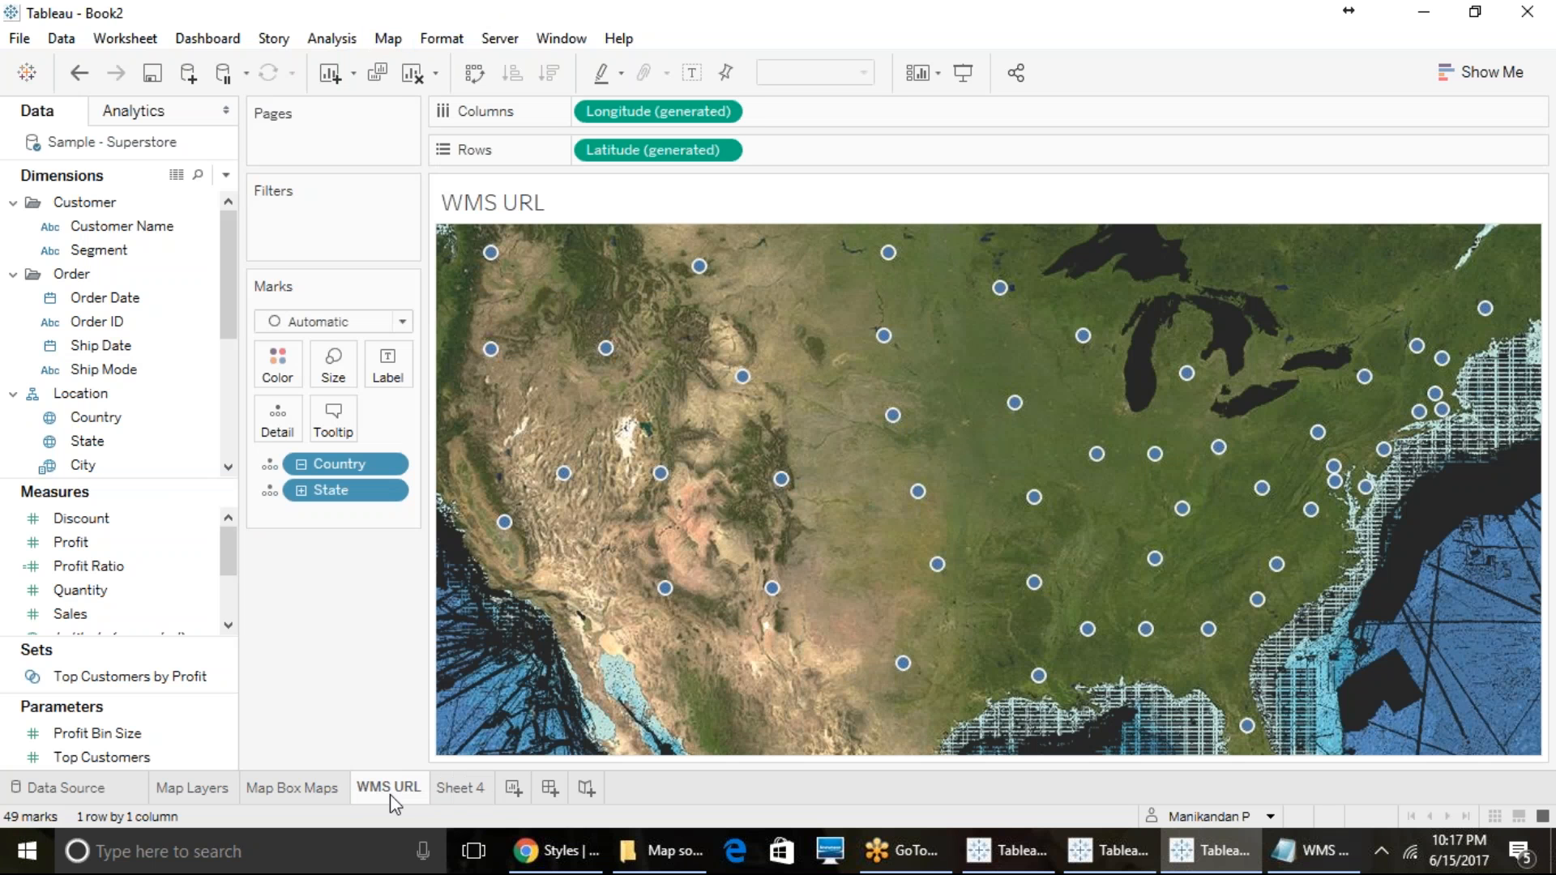
pyautogui.click(389, 40)
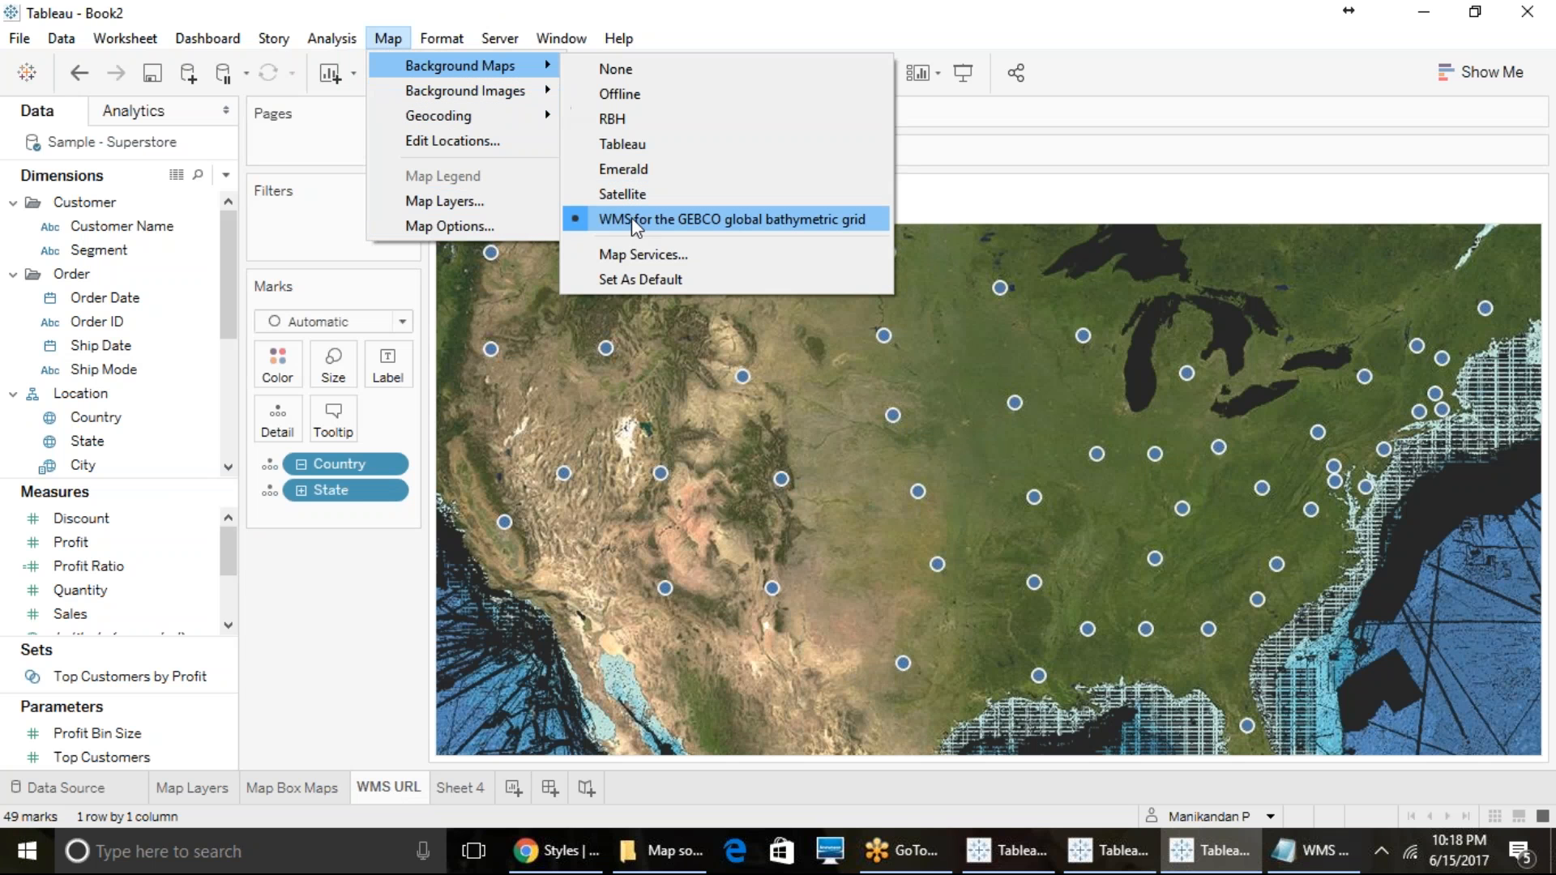
pyautogui.click(636, 253)
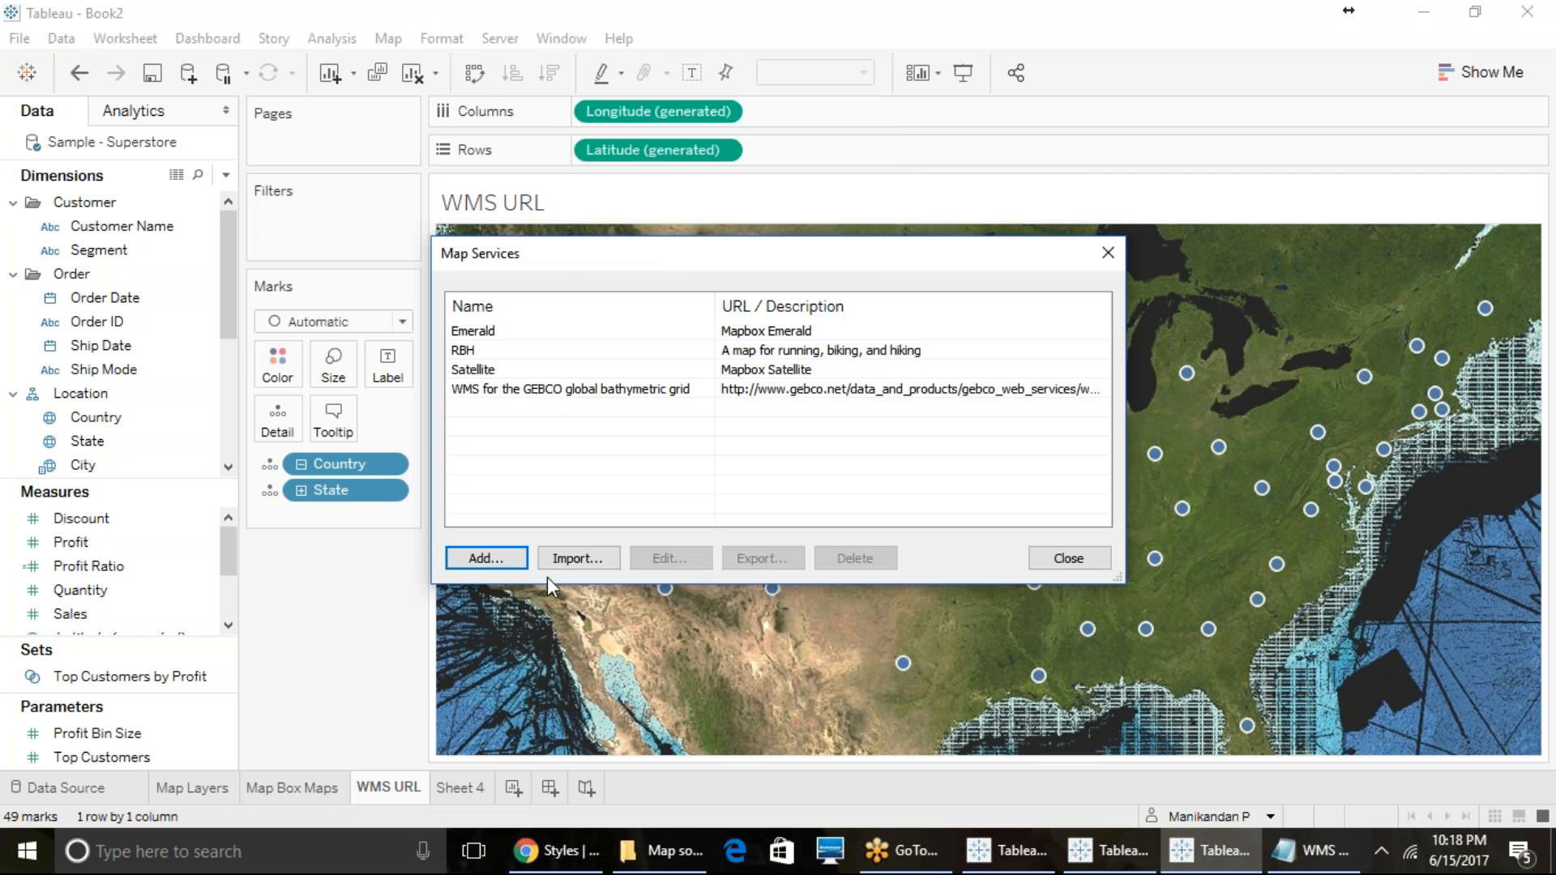
pyautogui.click(550, 396)
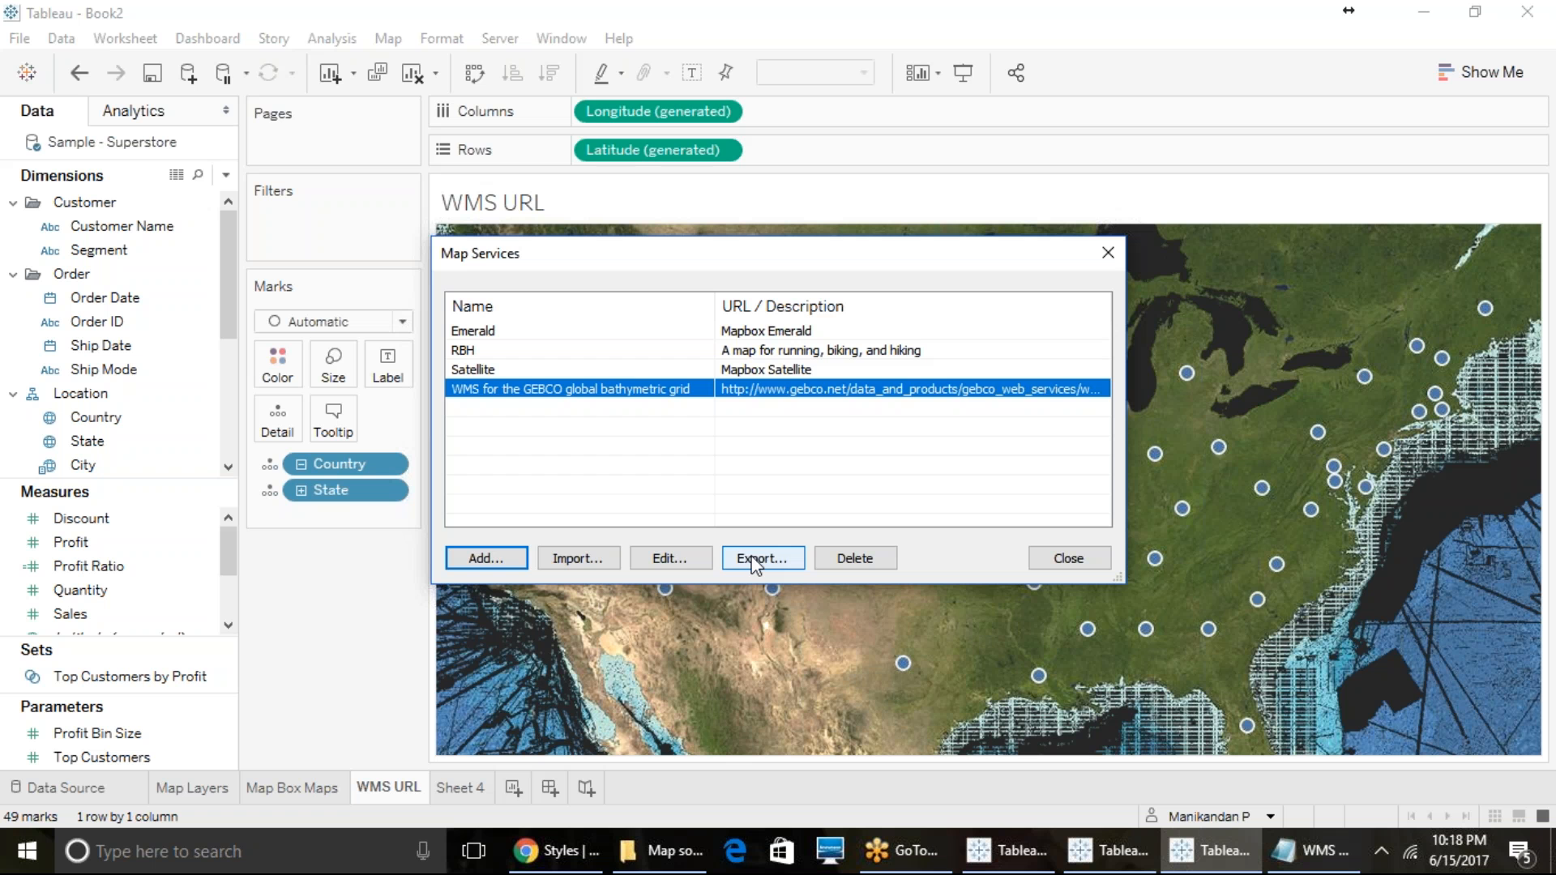
pyautogui.click(610, 561)
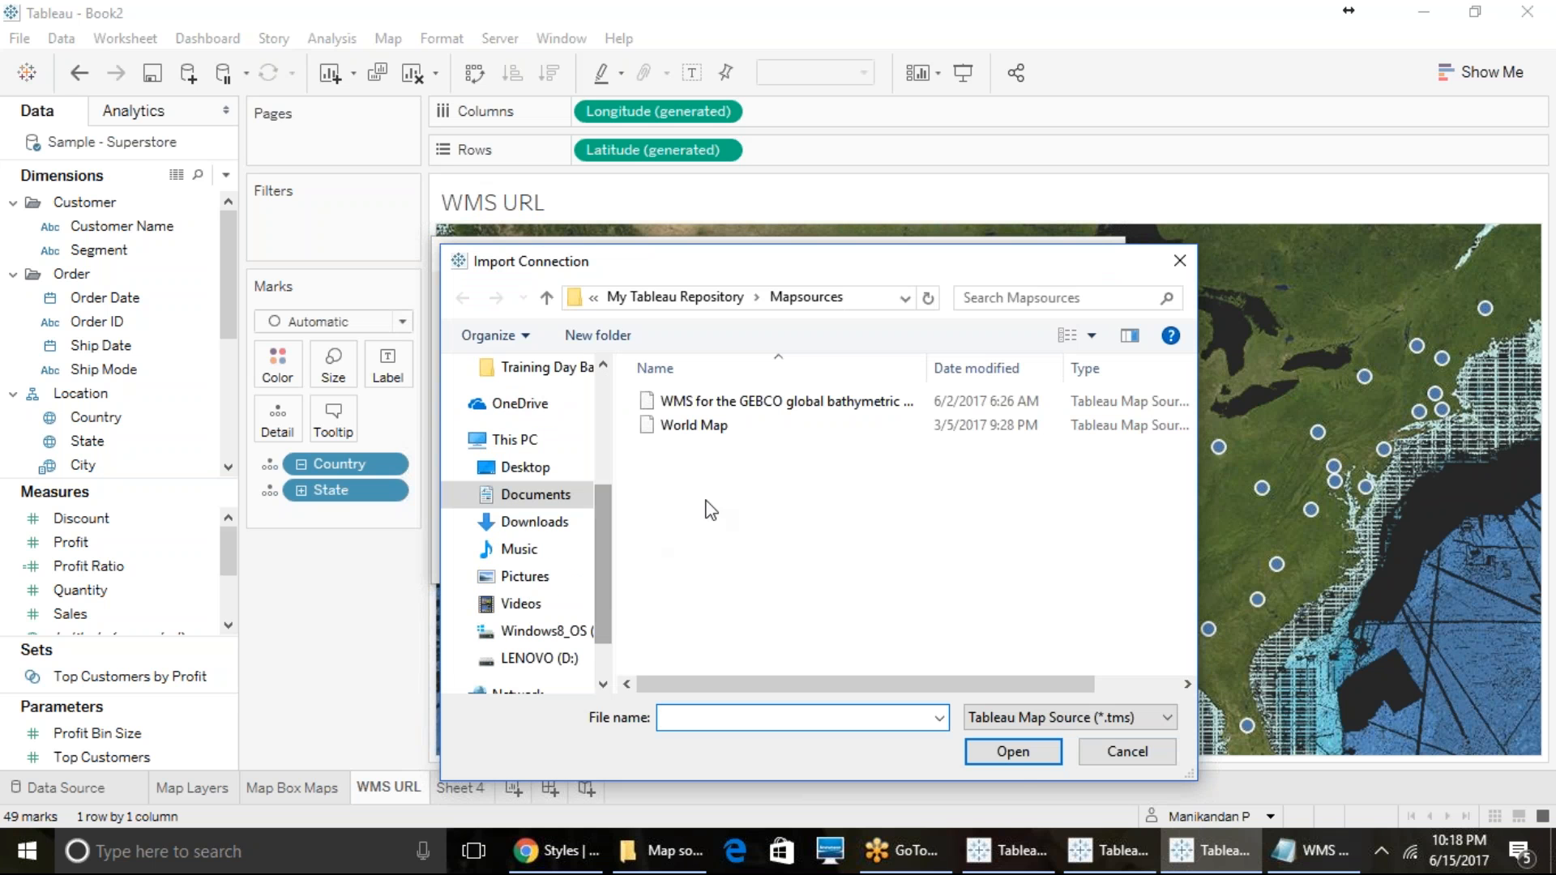
pyautogui.click(669, 431)
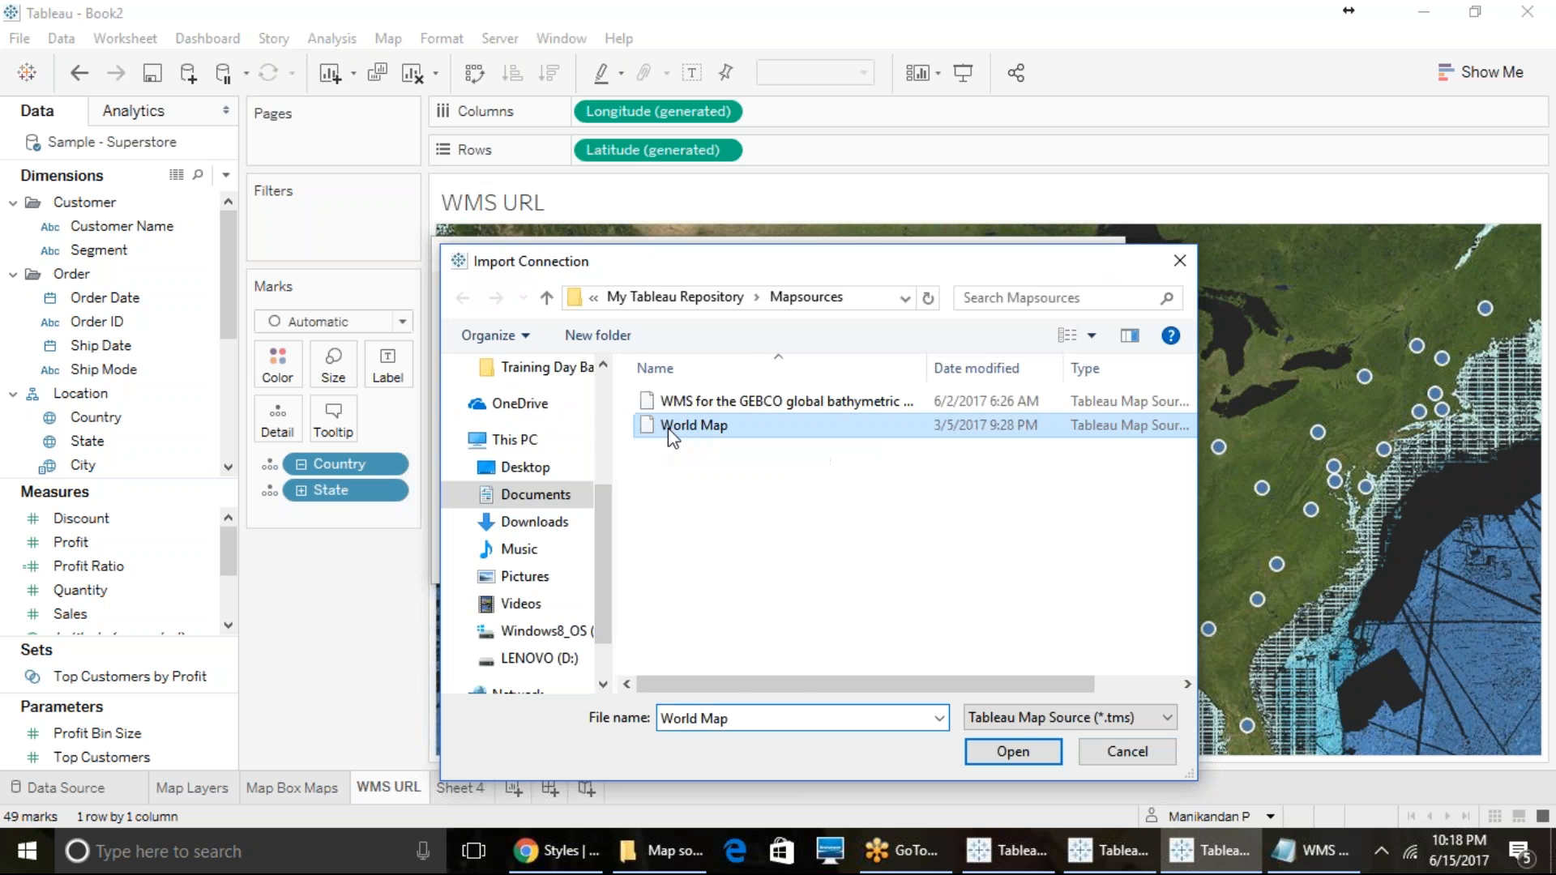
pyautogui.click(985, 757)
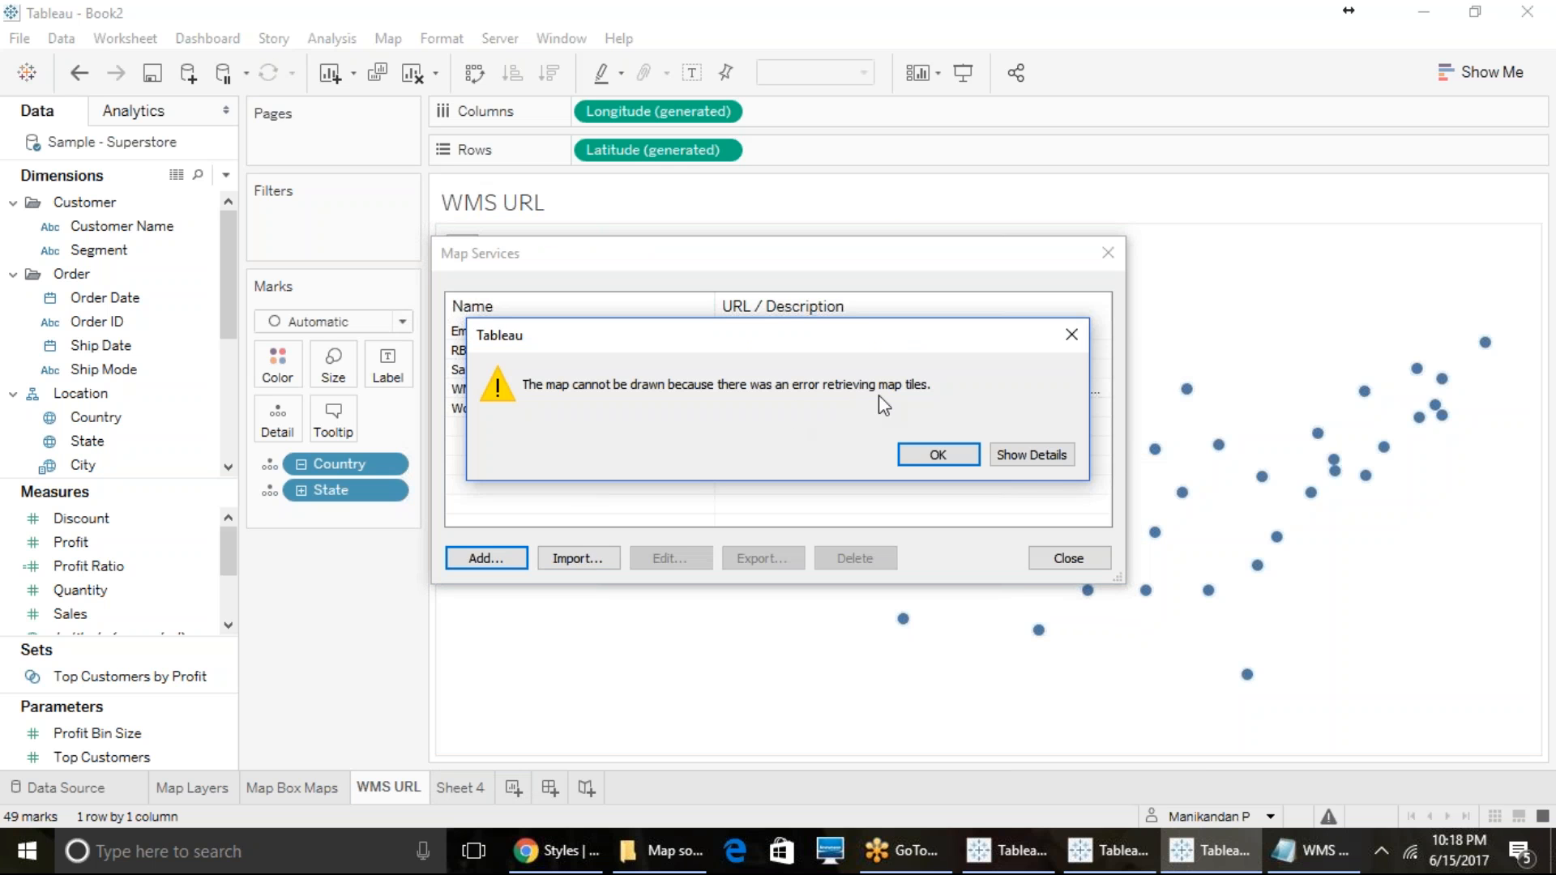
# - View the map error's details, dismiss the message, check the World Map entry and close the map services
pyautogui.click(1028, 458)
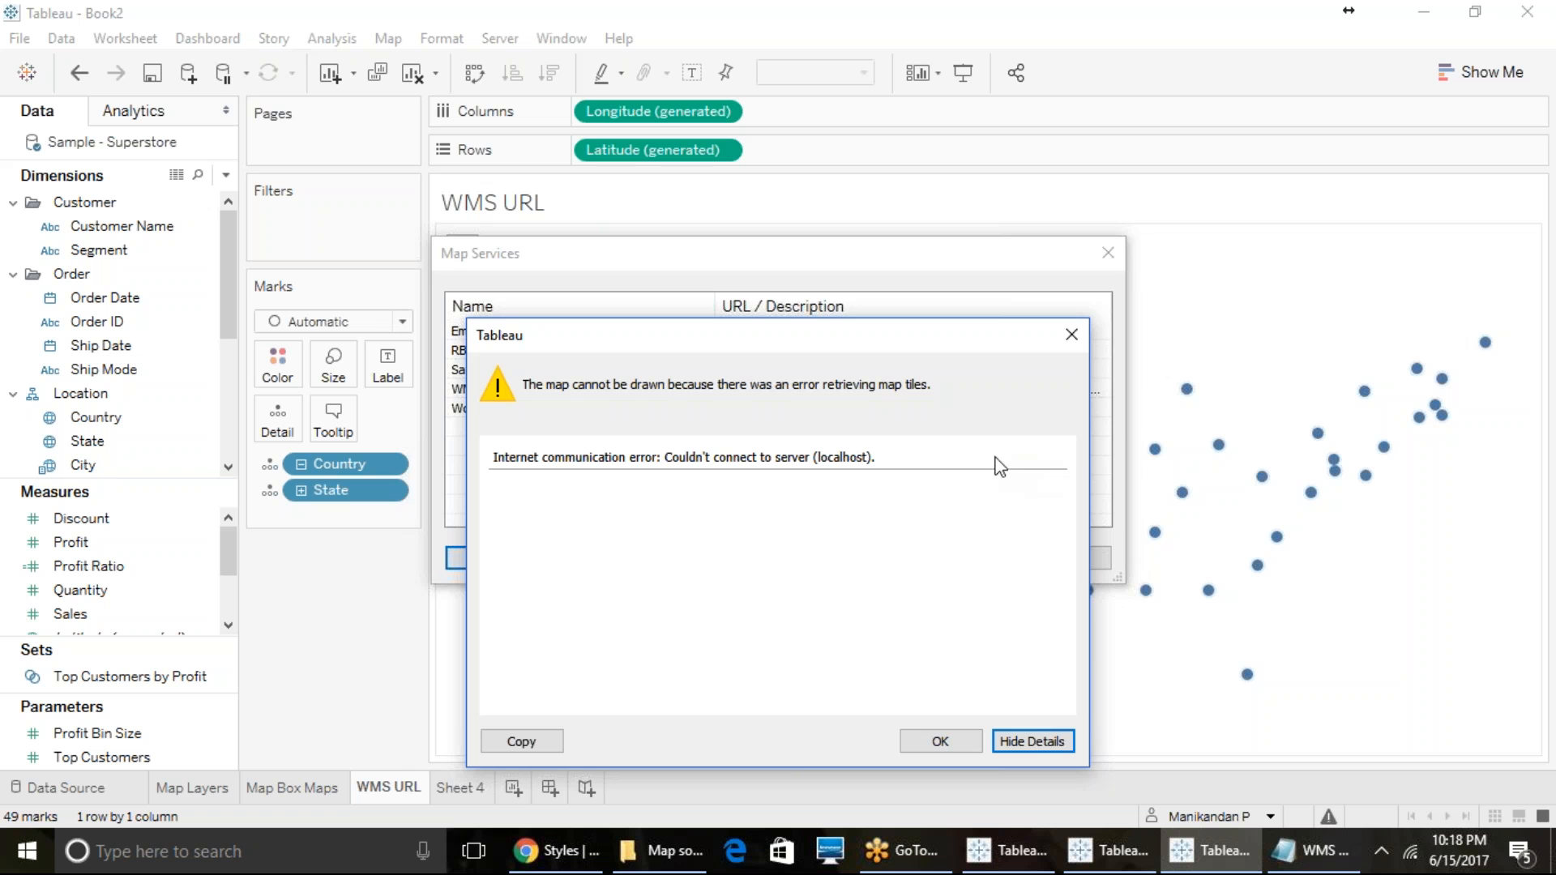
pyautogui.click(942, 740)
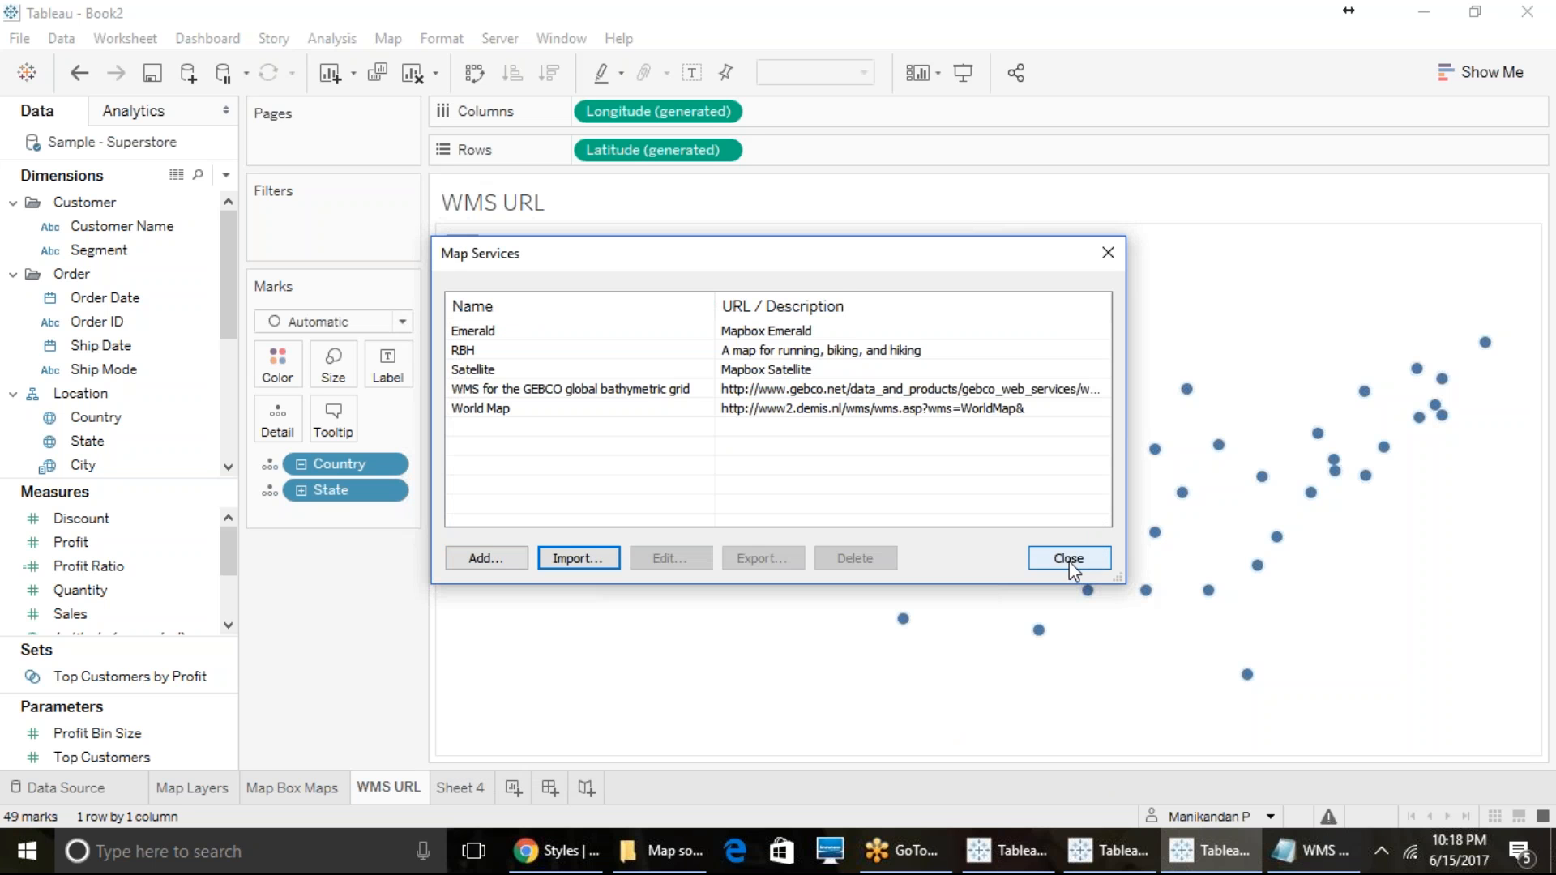
pyautogui.click(847, 409)
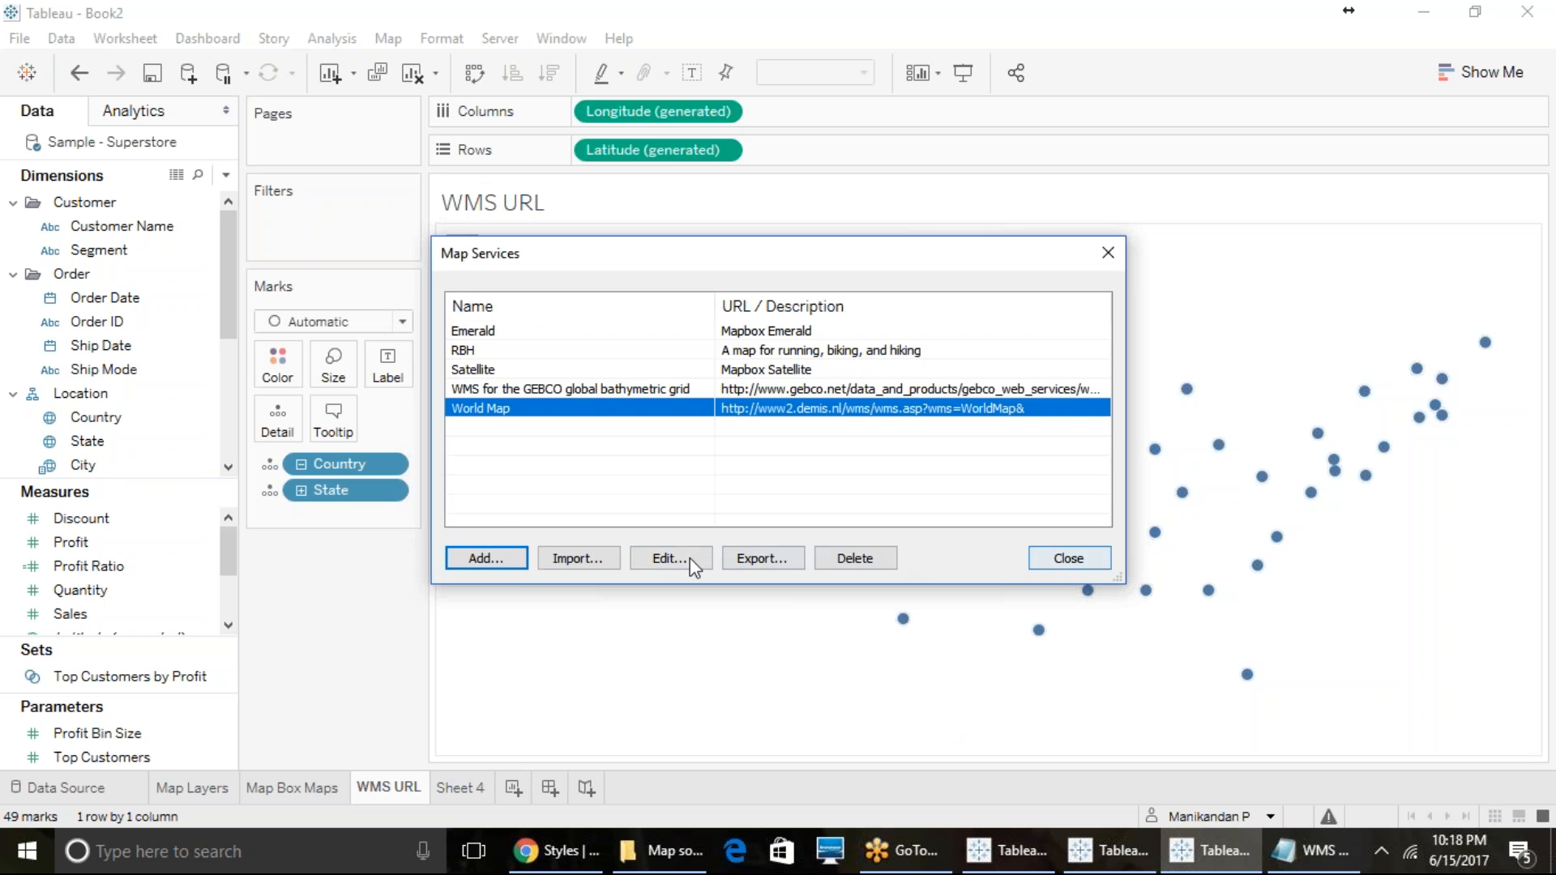
pyautogui.click(1068, 558)
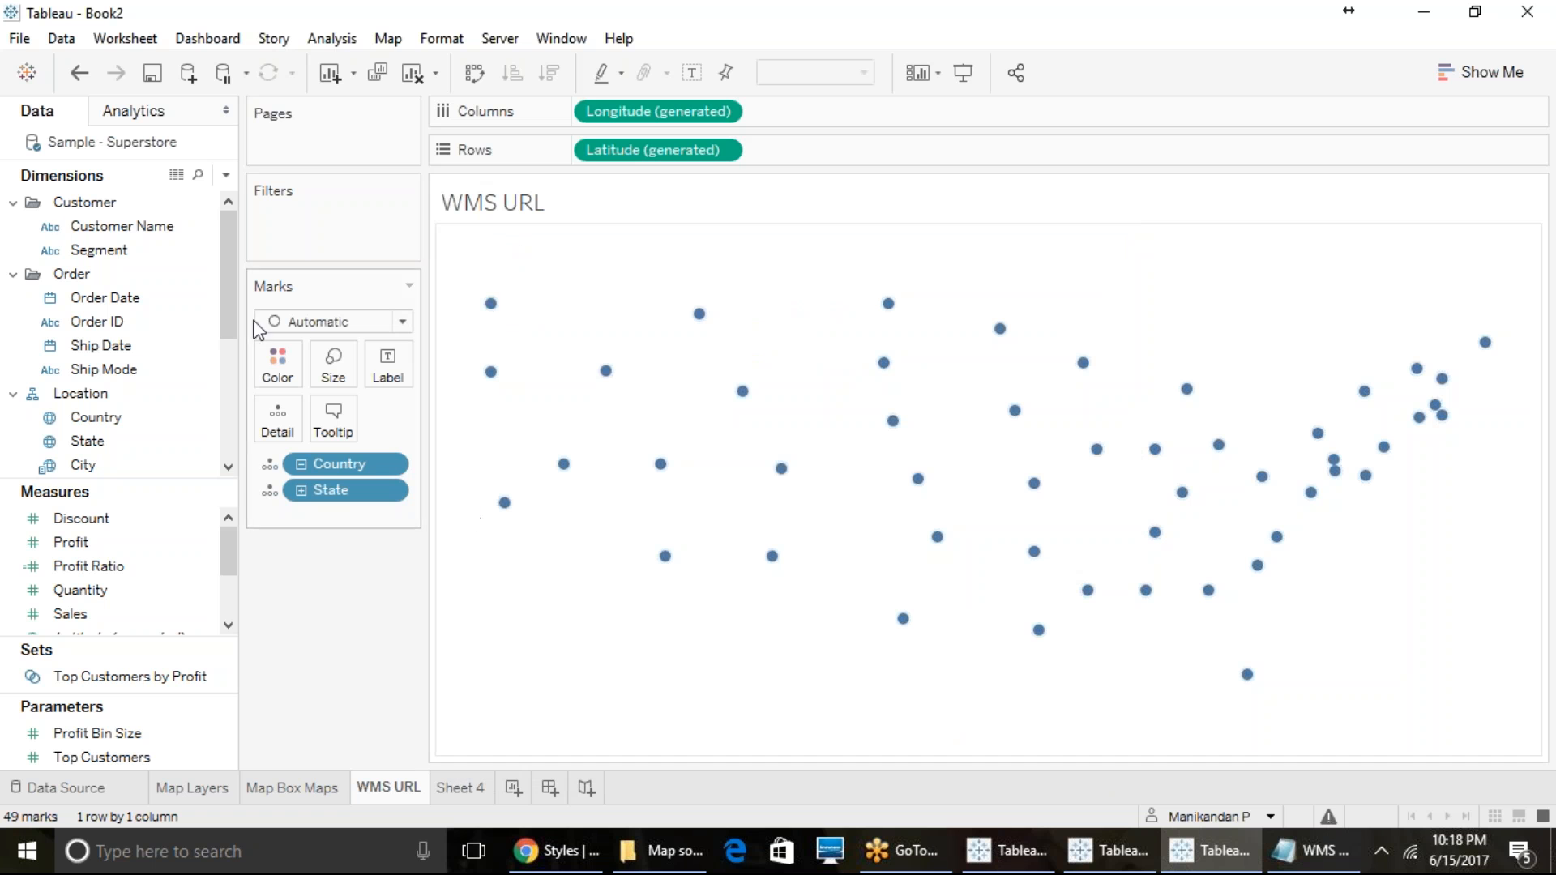
# - Show the map layers of the WMS URL sheet and look through the layers the World Map service offers
pyautogui.click(388, 38)
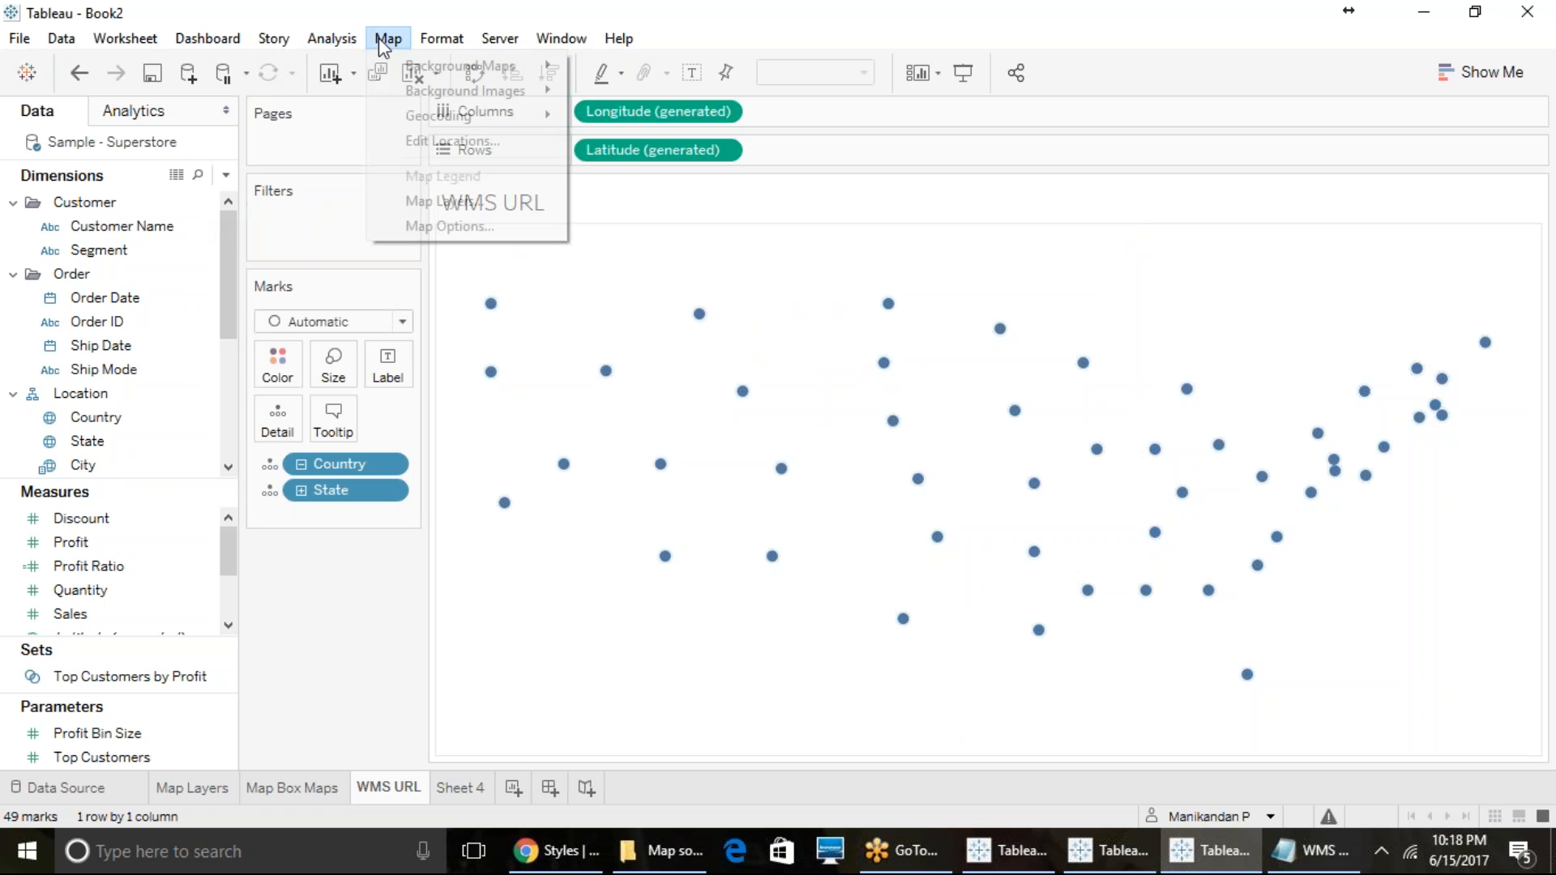
pyautogui.click(406, 202)
pyautogui.scroll(-2, 97, 397)
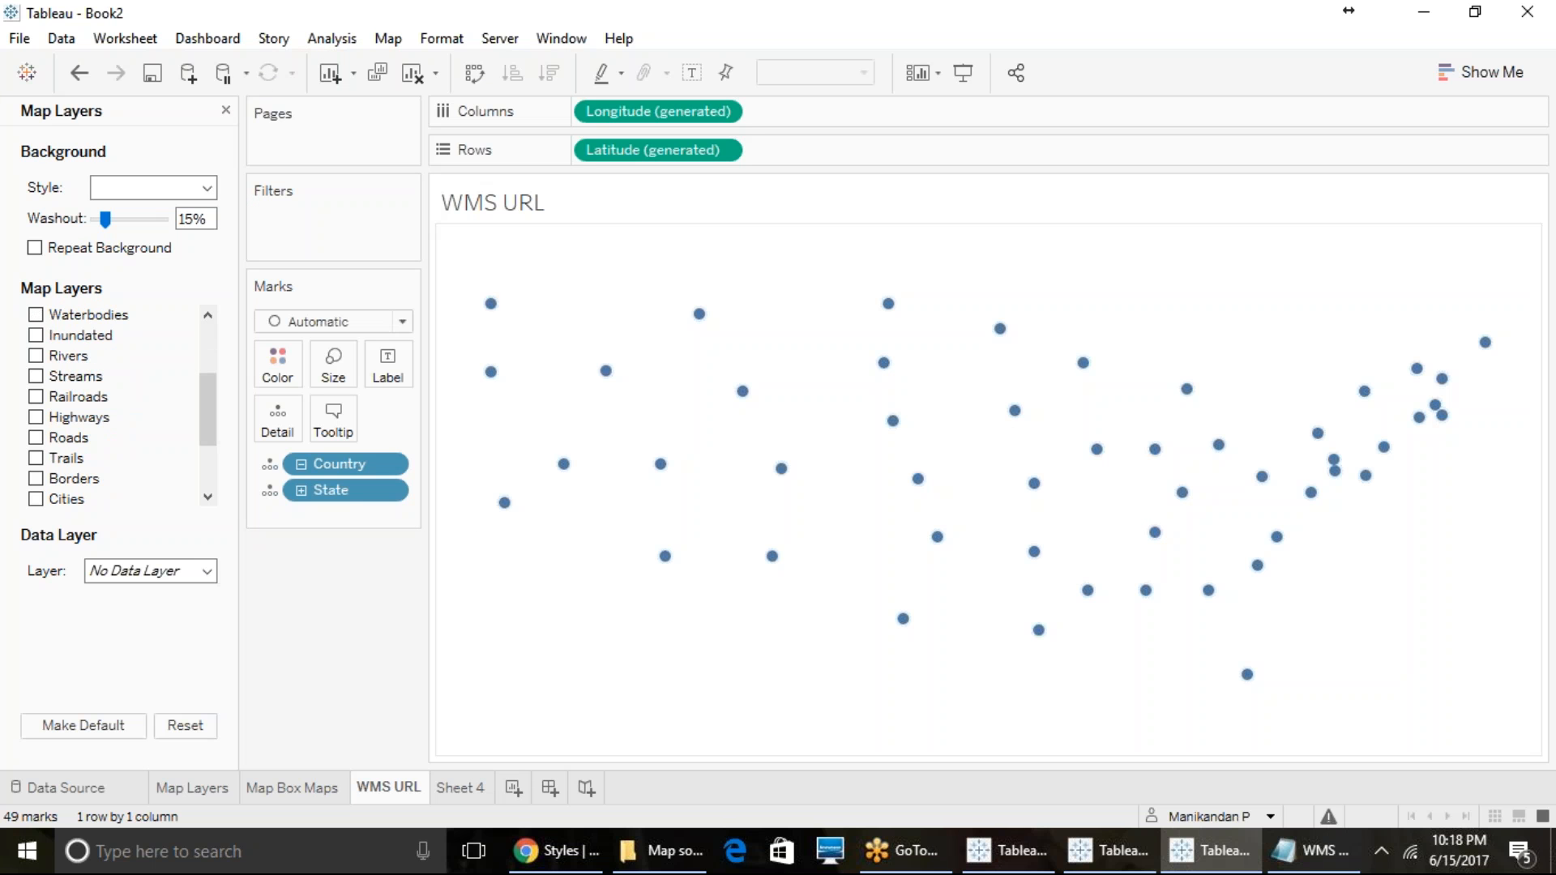
pyautogui.scroll(-2, 153, 417)
pyautogui.scroll(4, 138, 445)
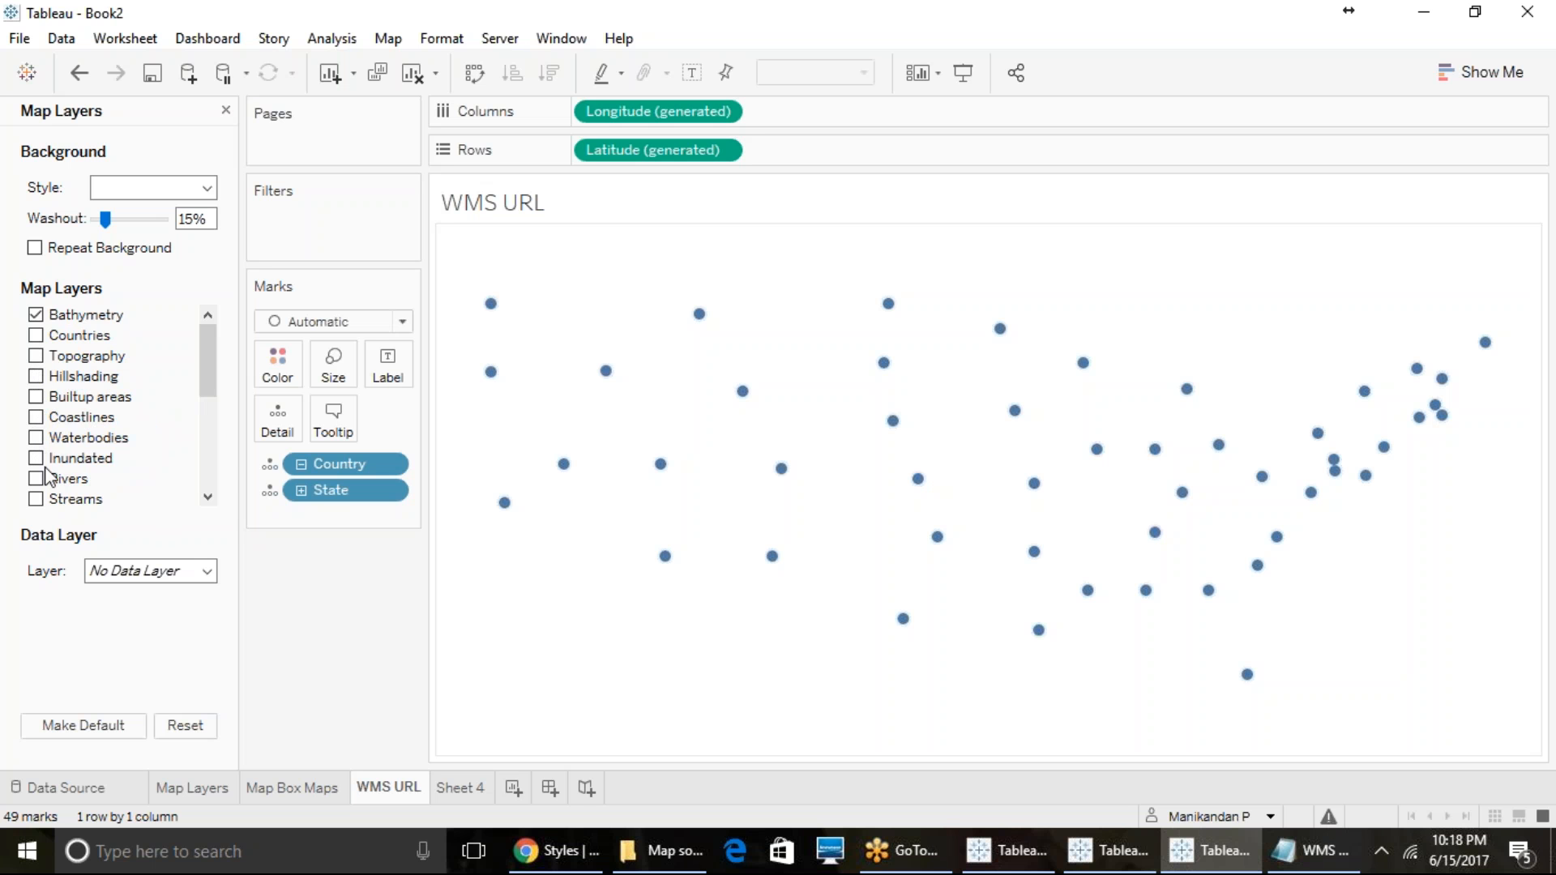
pyautogui.scroll(-1, 48, 476)
pyautogui.scroll(-1, 46, 479)
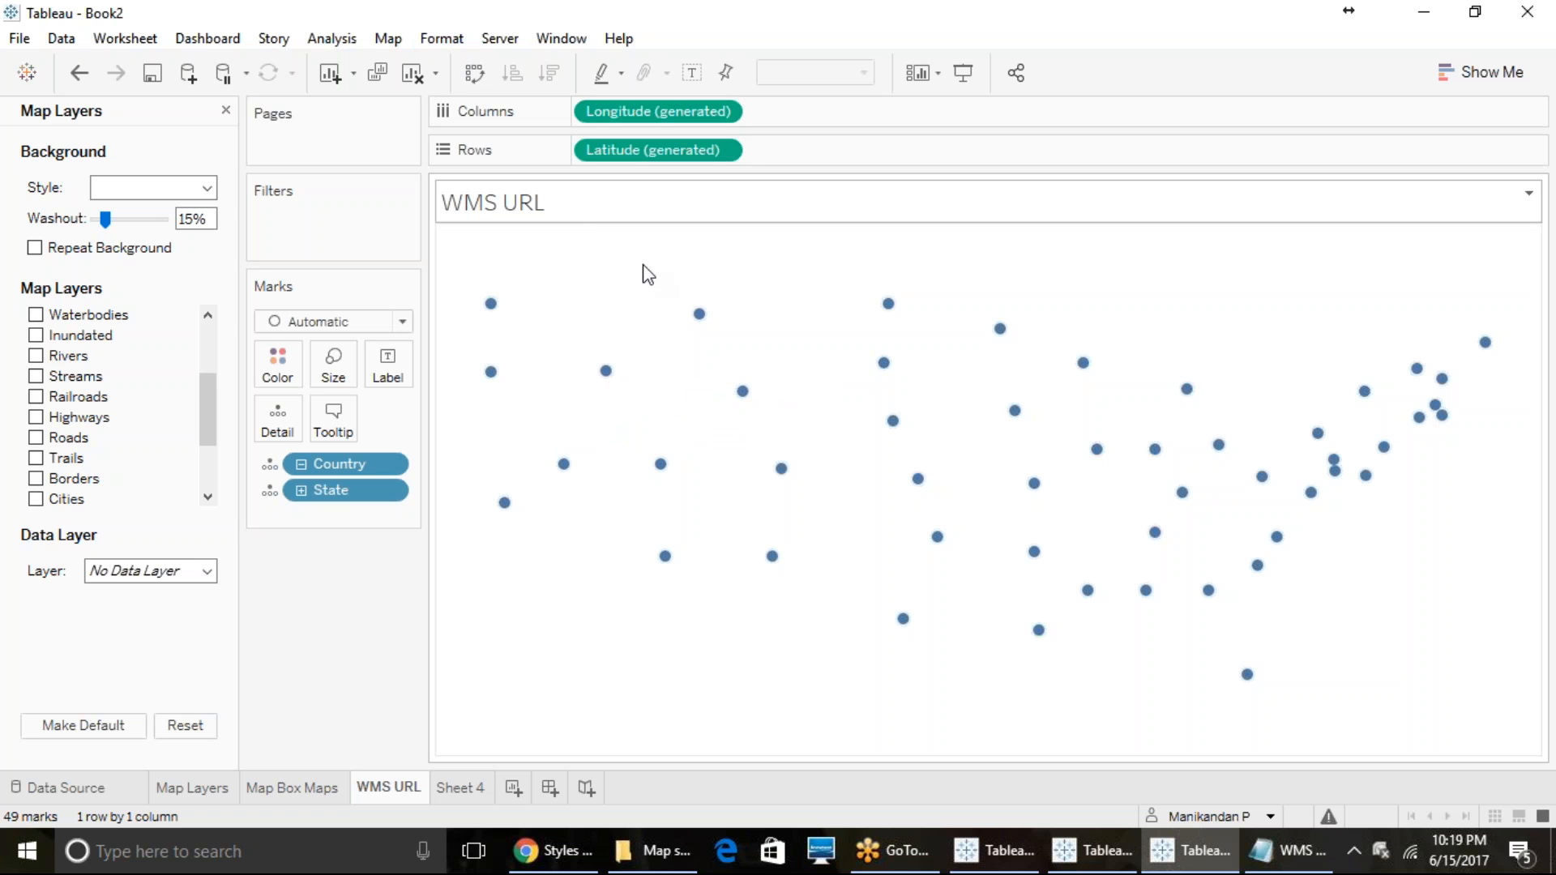
# - Switch to File Explorer, check the GEBCO map source file in the Map source folder and return to Tableau's WMS URL sheet
pyautogui.click(657, 851)
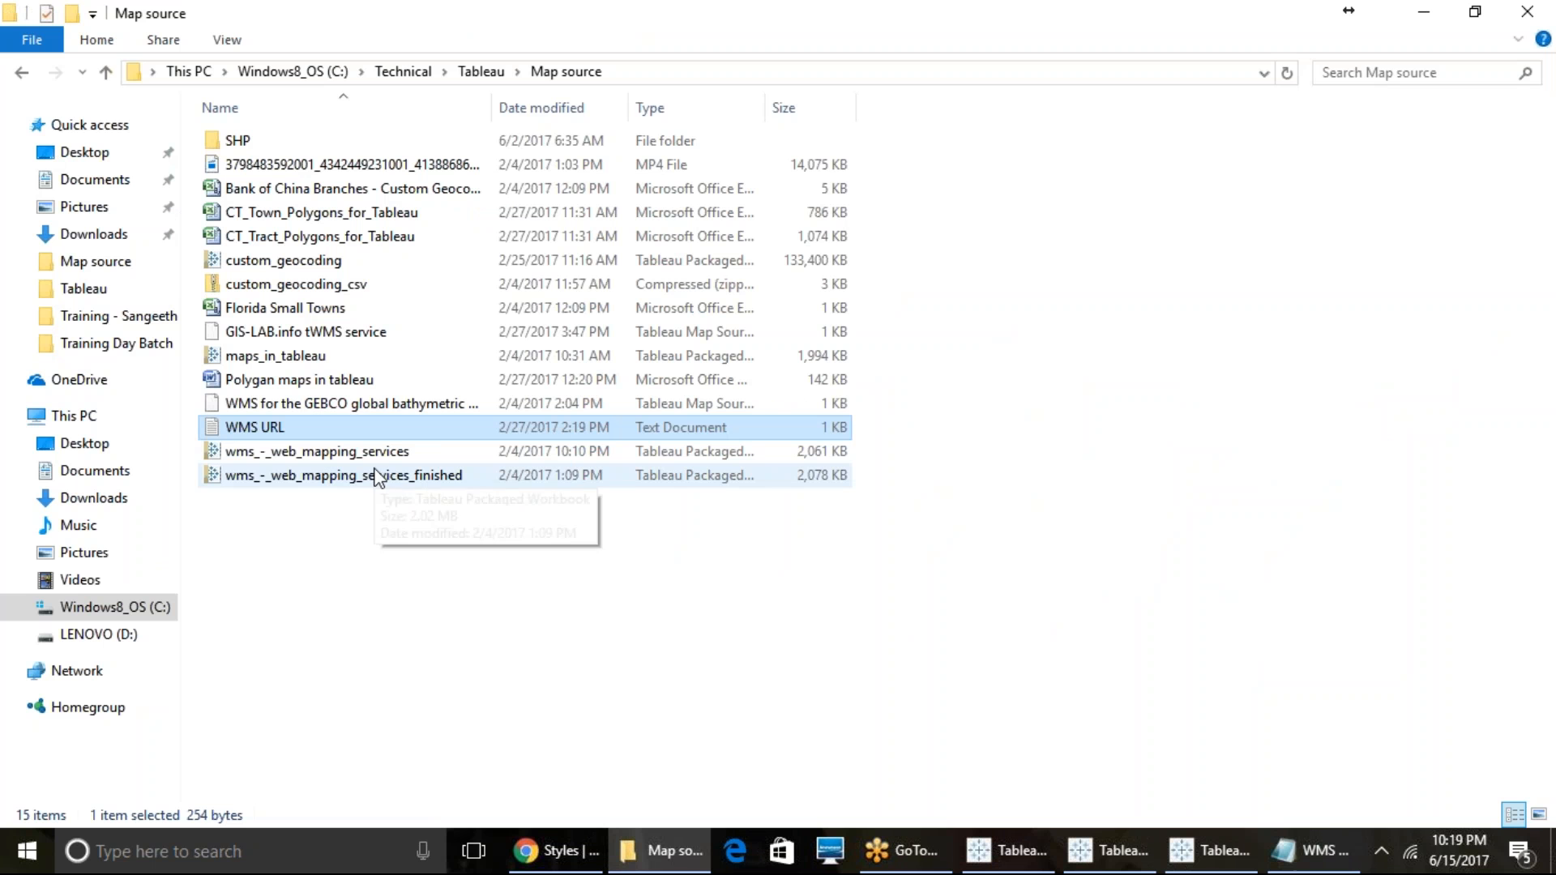
pyautogui.click(710, 406)
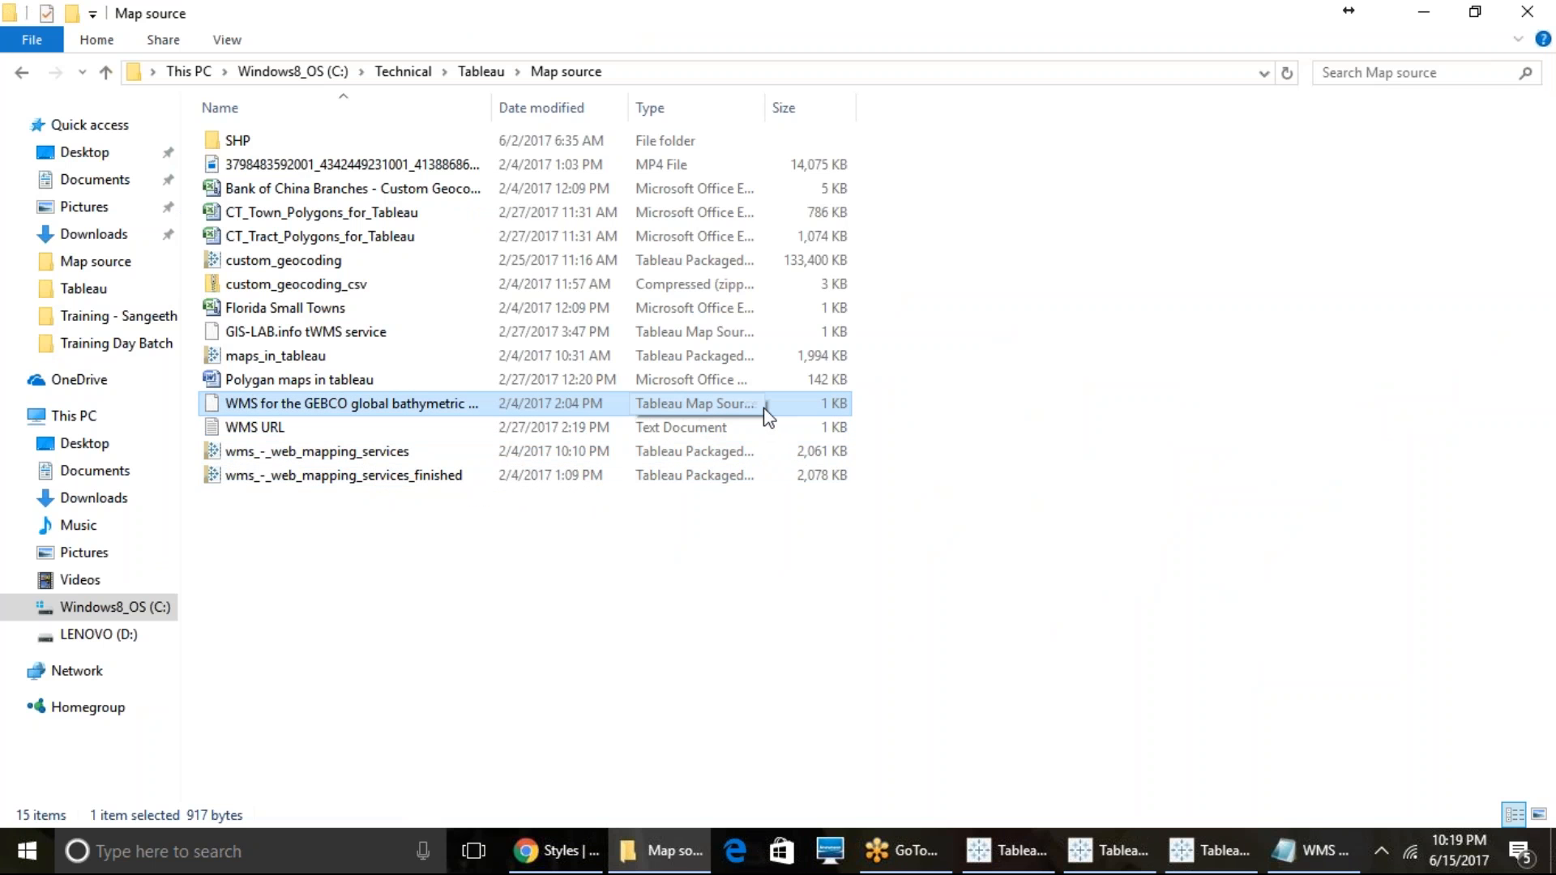
pyautogui.click(1207, 851)
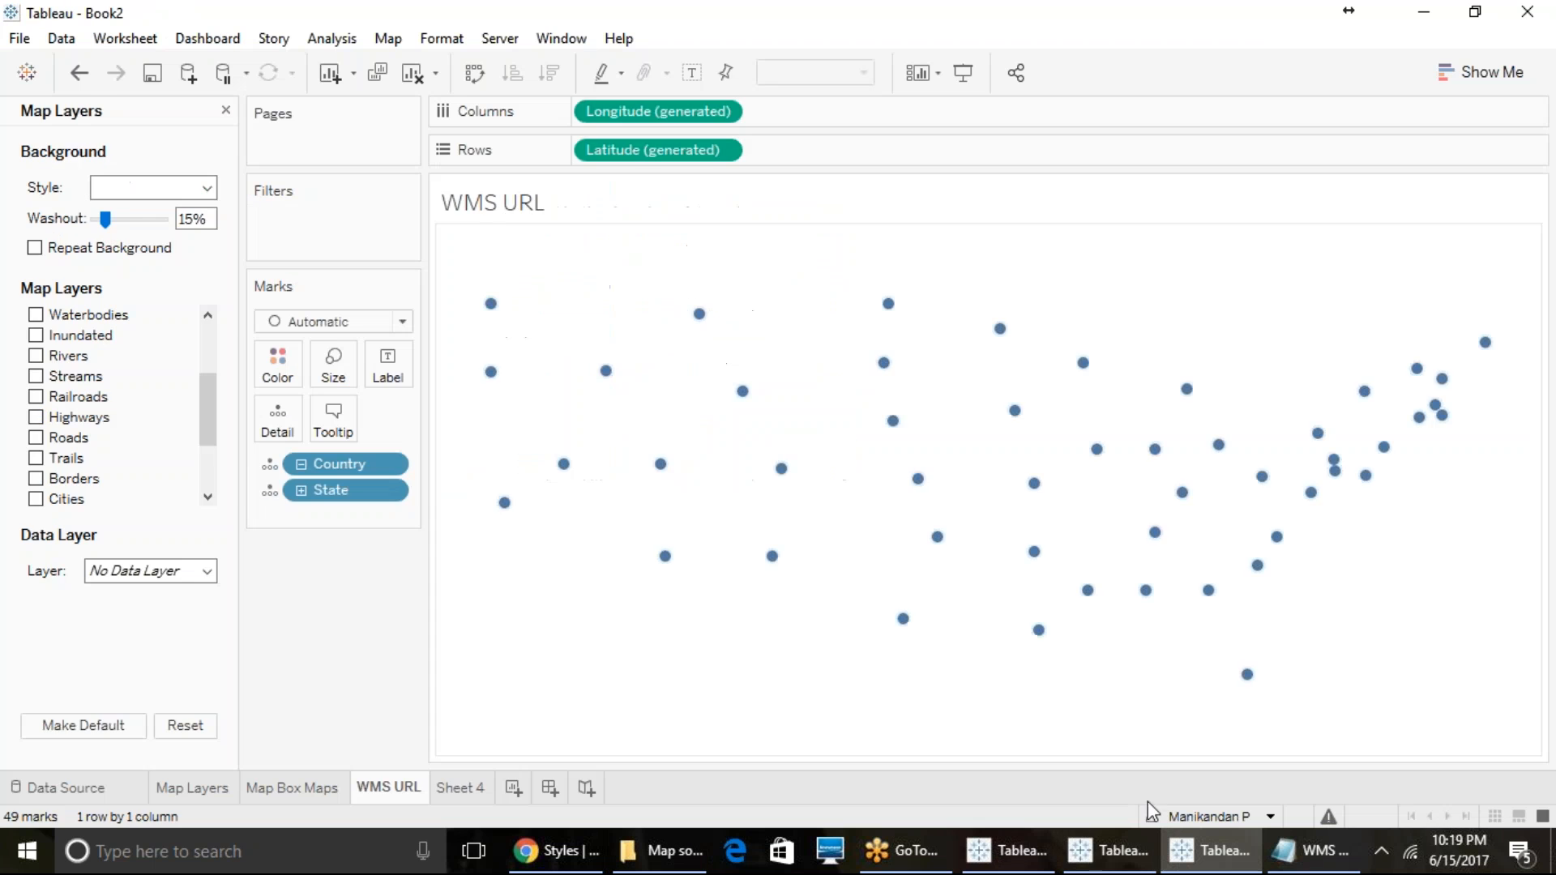
pyautogui.click(459, 788)
pyautogui.click(383, 786)
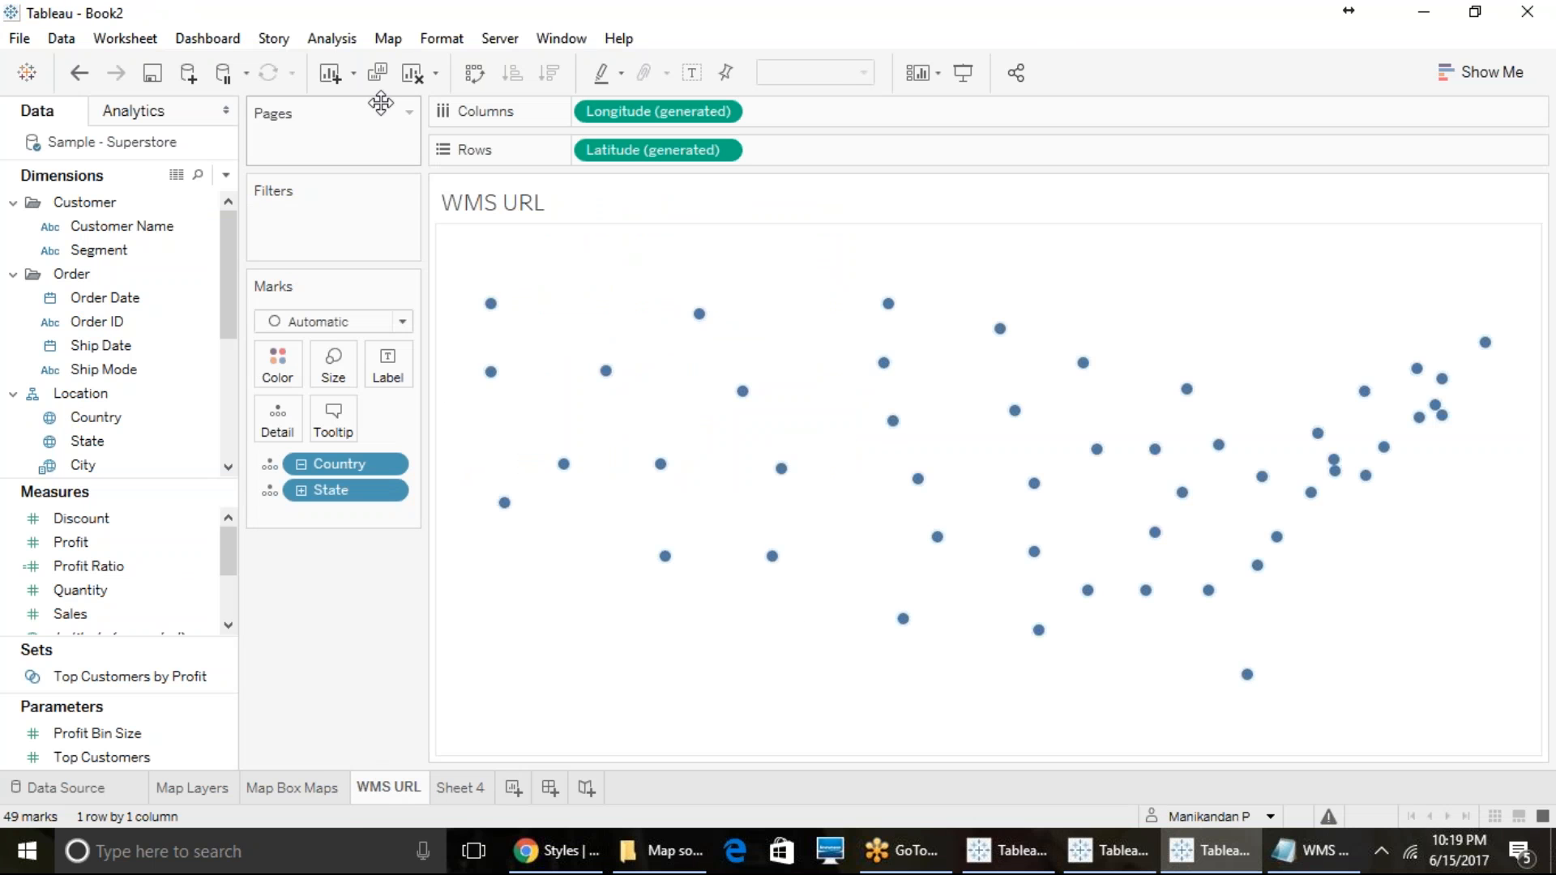
# - Set the WMS URL sheet's background map to WMS for the GEBCO global bathymetric grid
pyautogui.click(388, 38)
pyautogui.moveTo(466, 68)
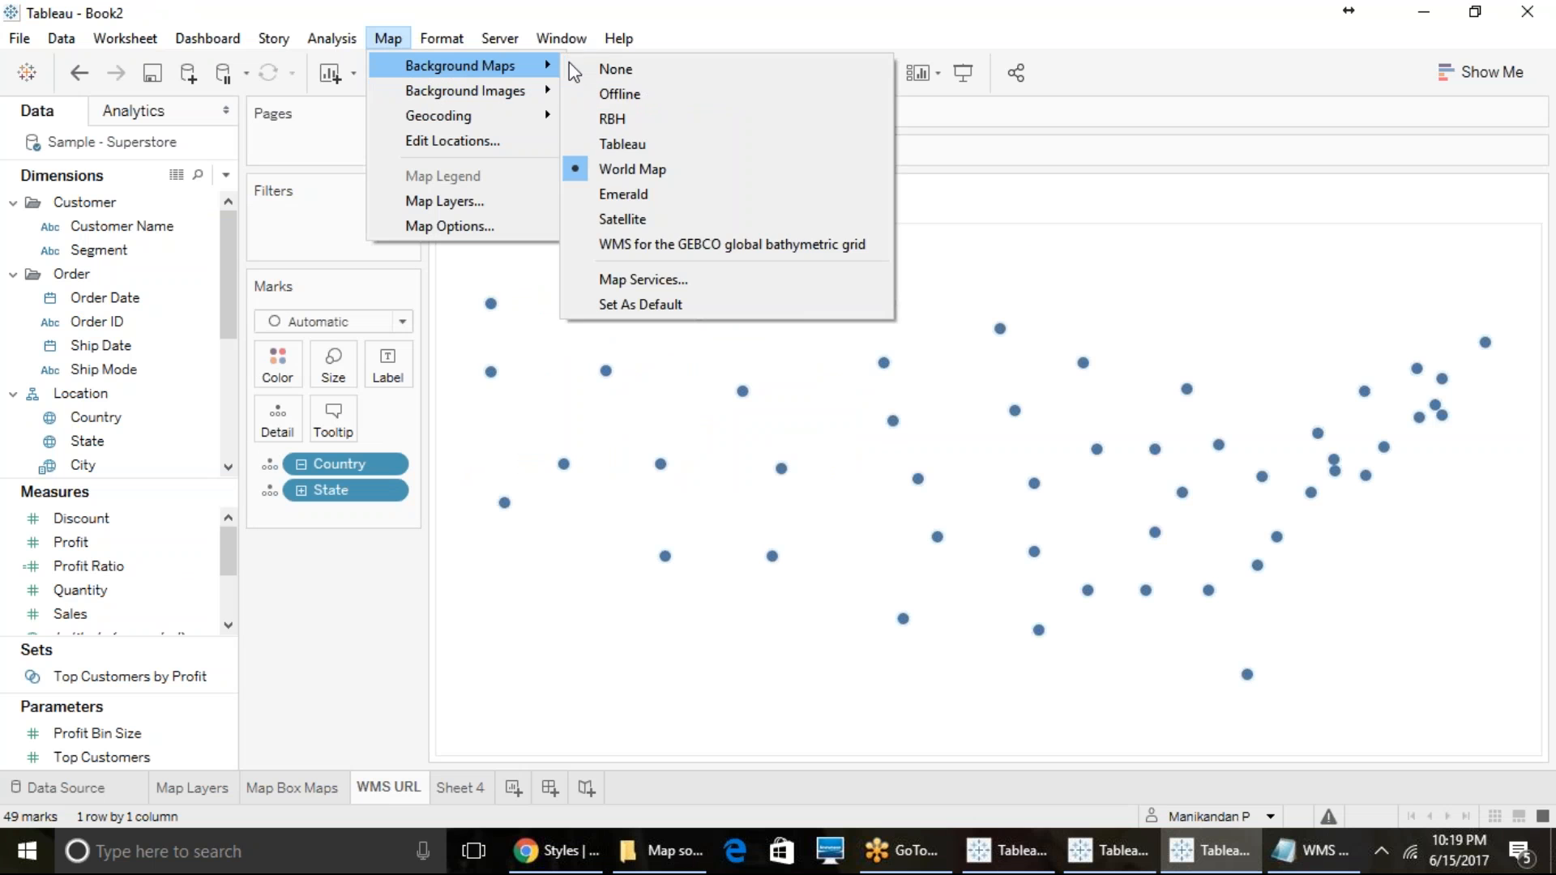
pyautogui.click(665, 254)
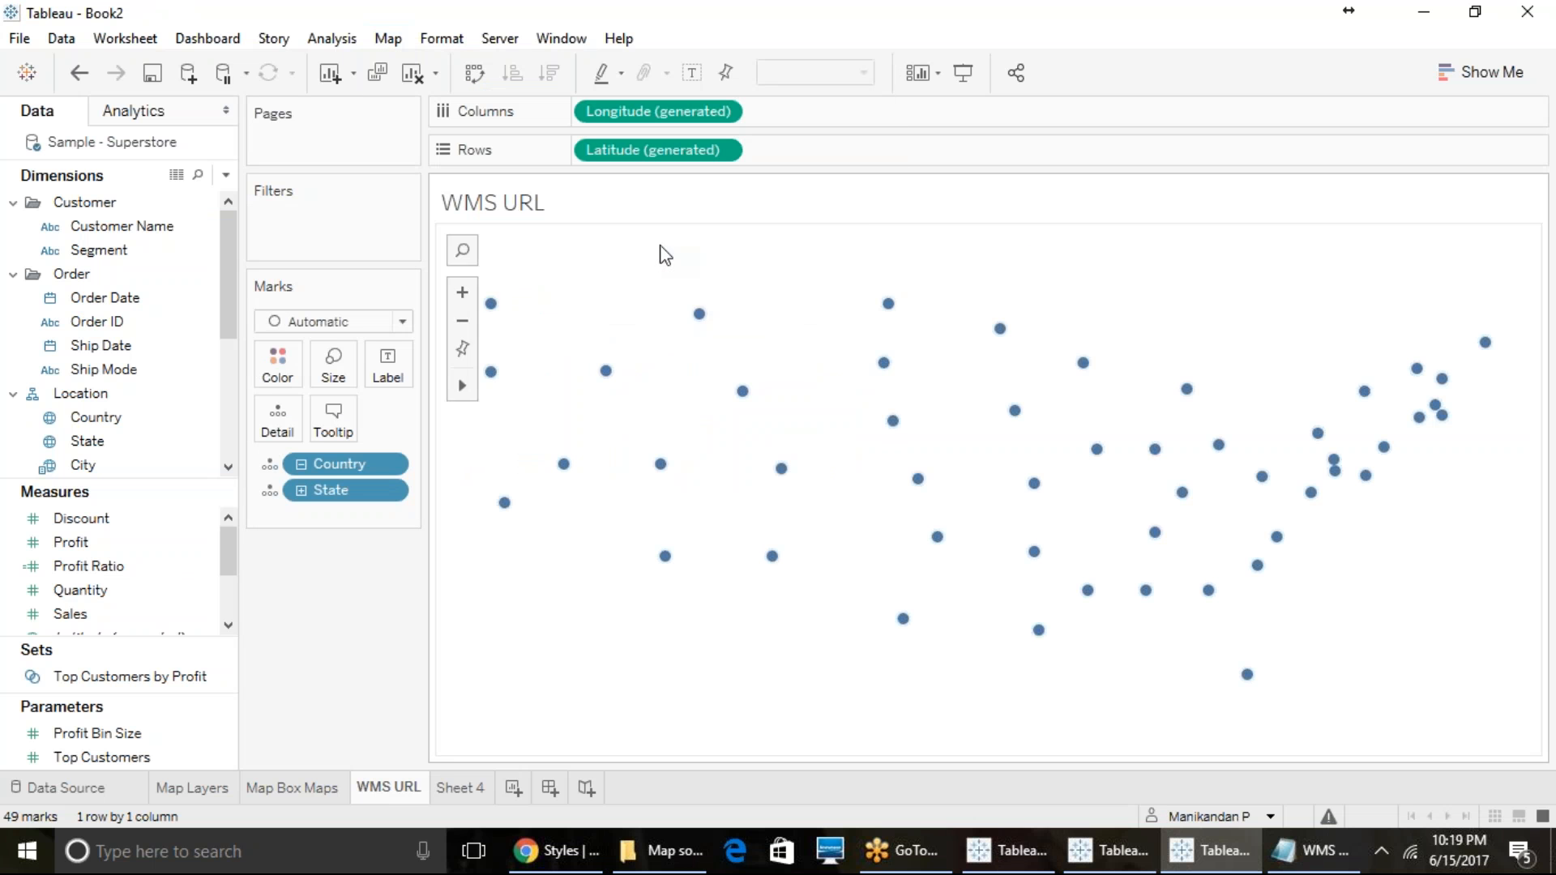
pyautogui.click(452, 787)
pyautogui.click(409, 789)
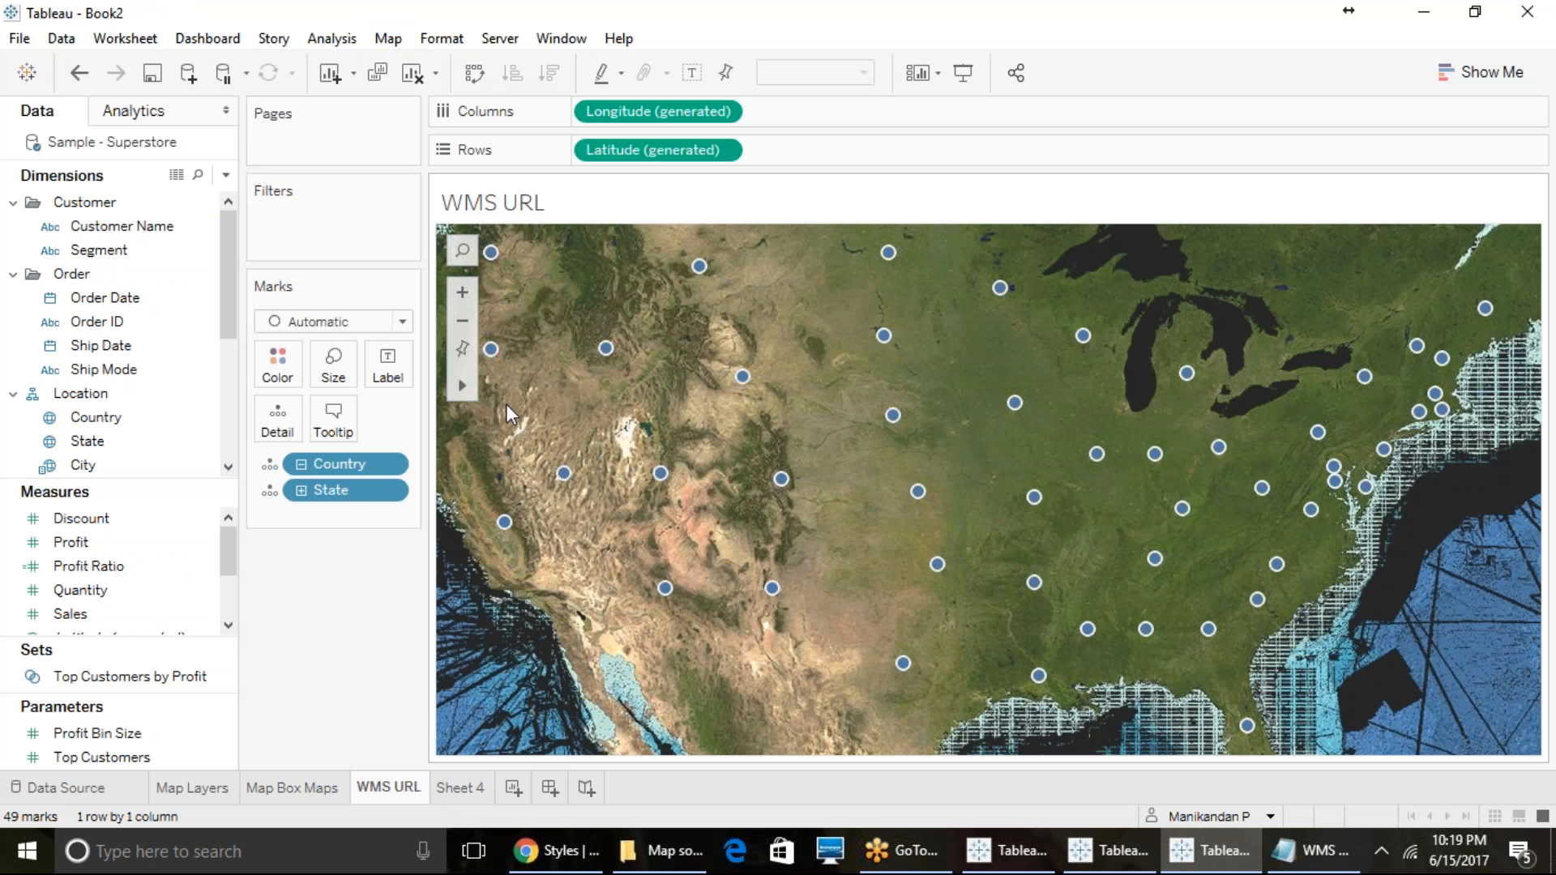
# - View the map options available for the WMS URL sheet and close them
pyautogui.click(388, 38)
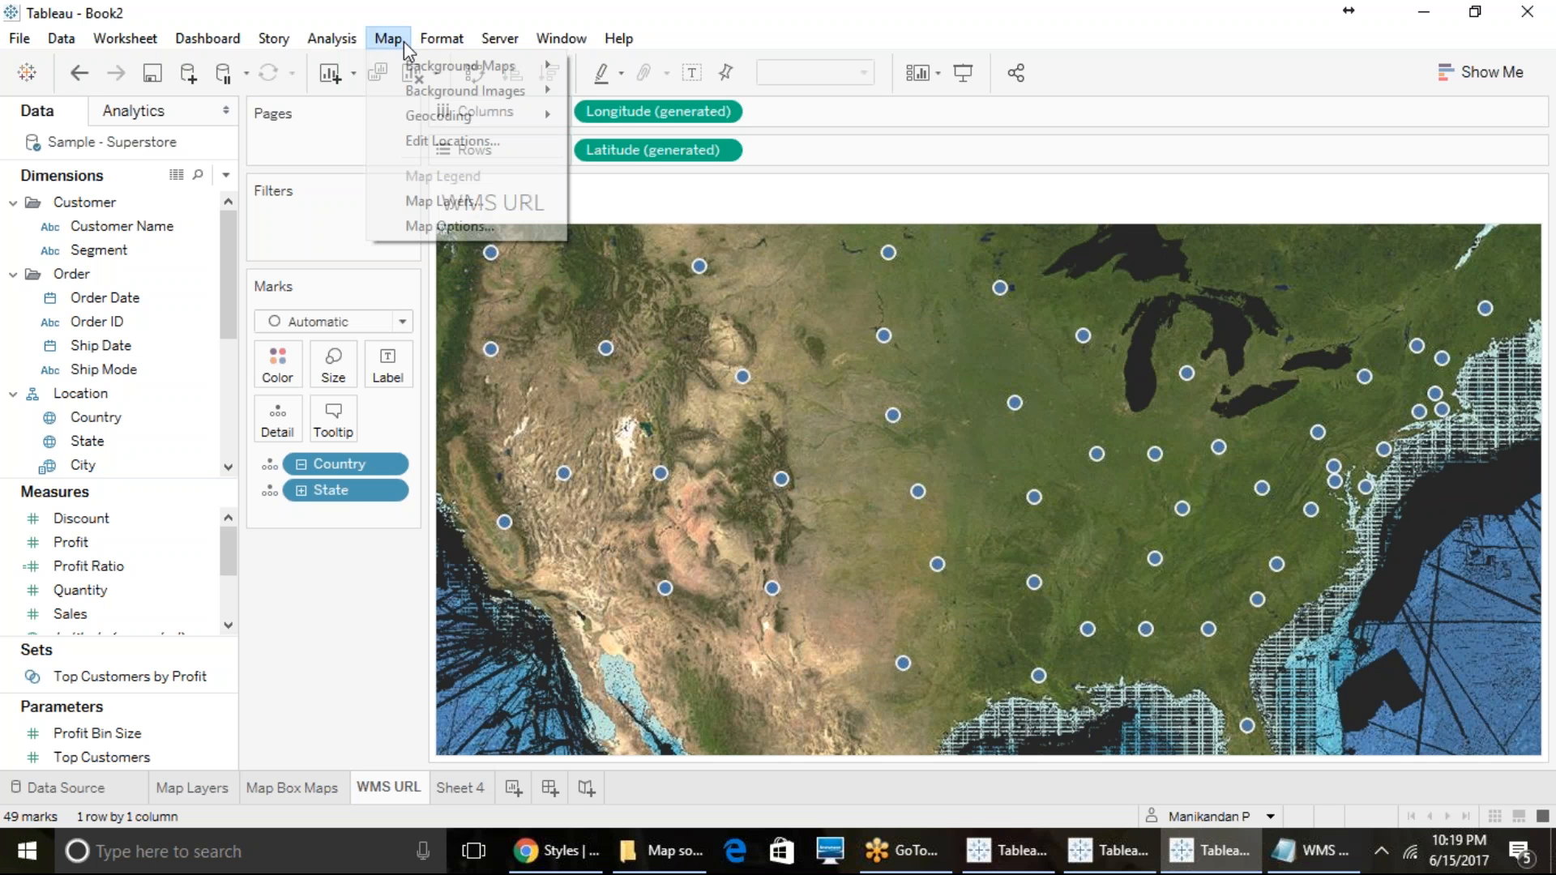
pyautogui.click(444, 230)
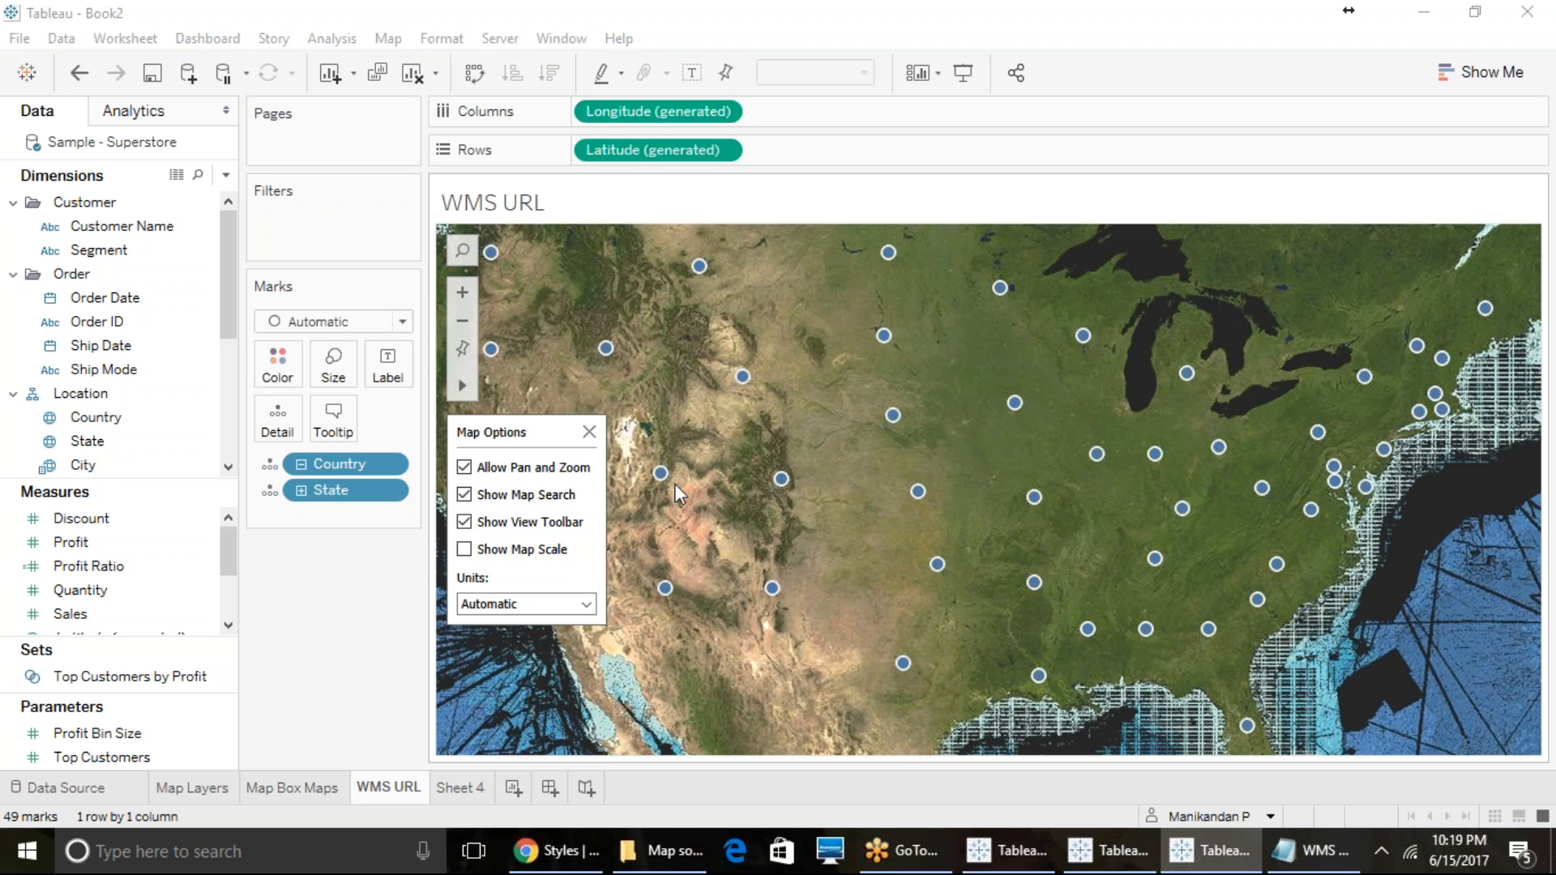
pyautogui.click(794, 435)
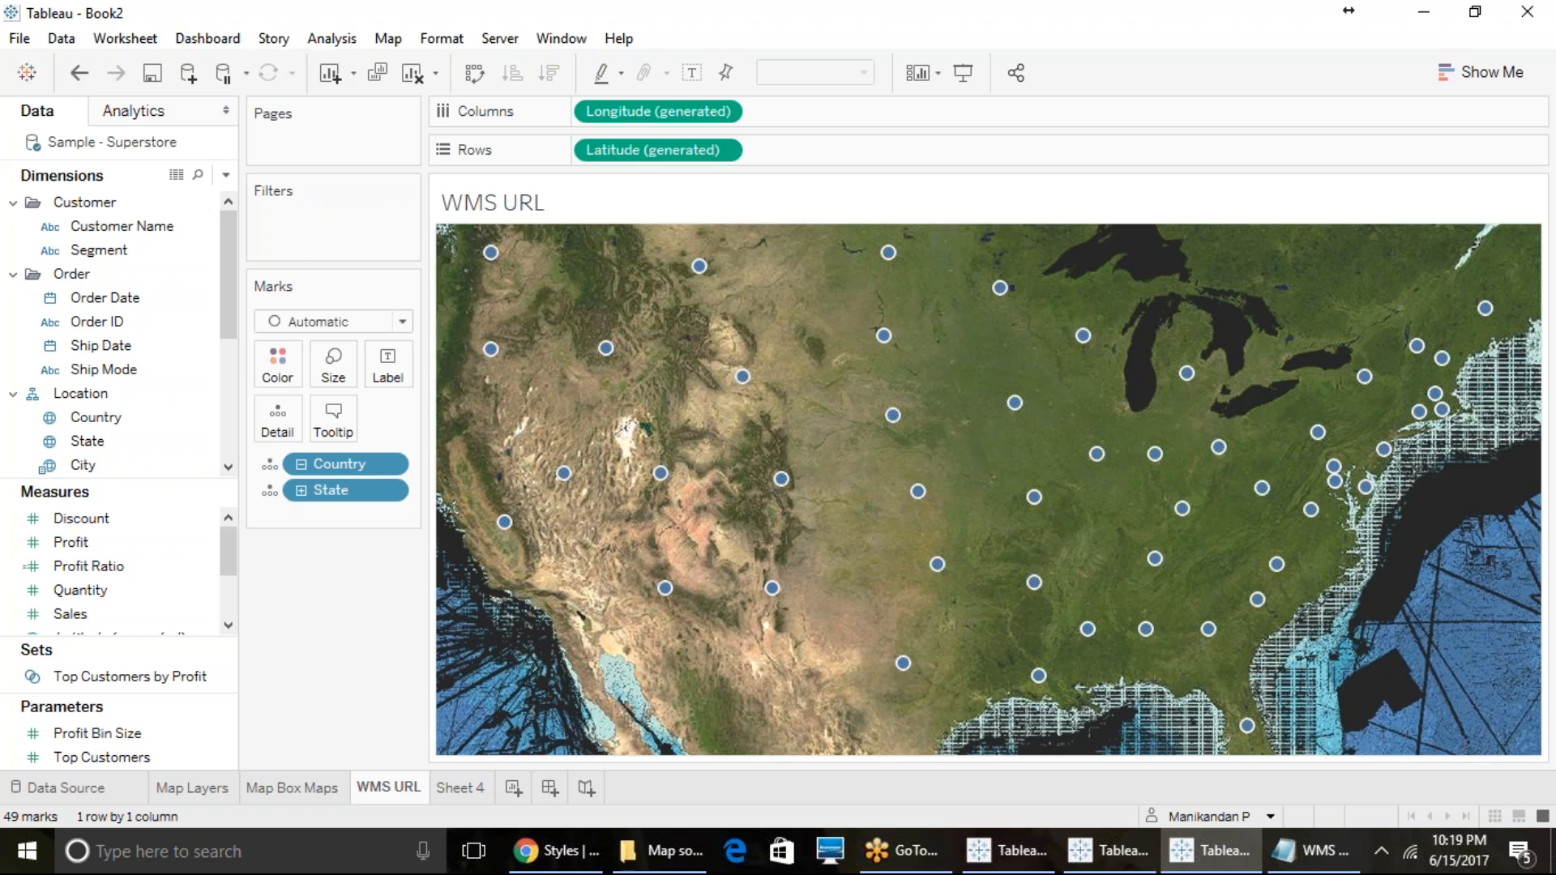
# - Show the map scale on the WMS URL map and set its units to Metric in the map options
pyautogui.click(389, 38)
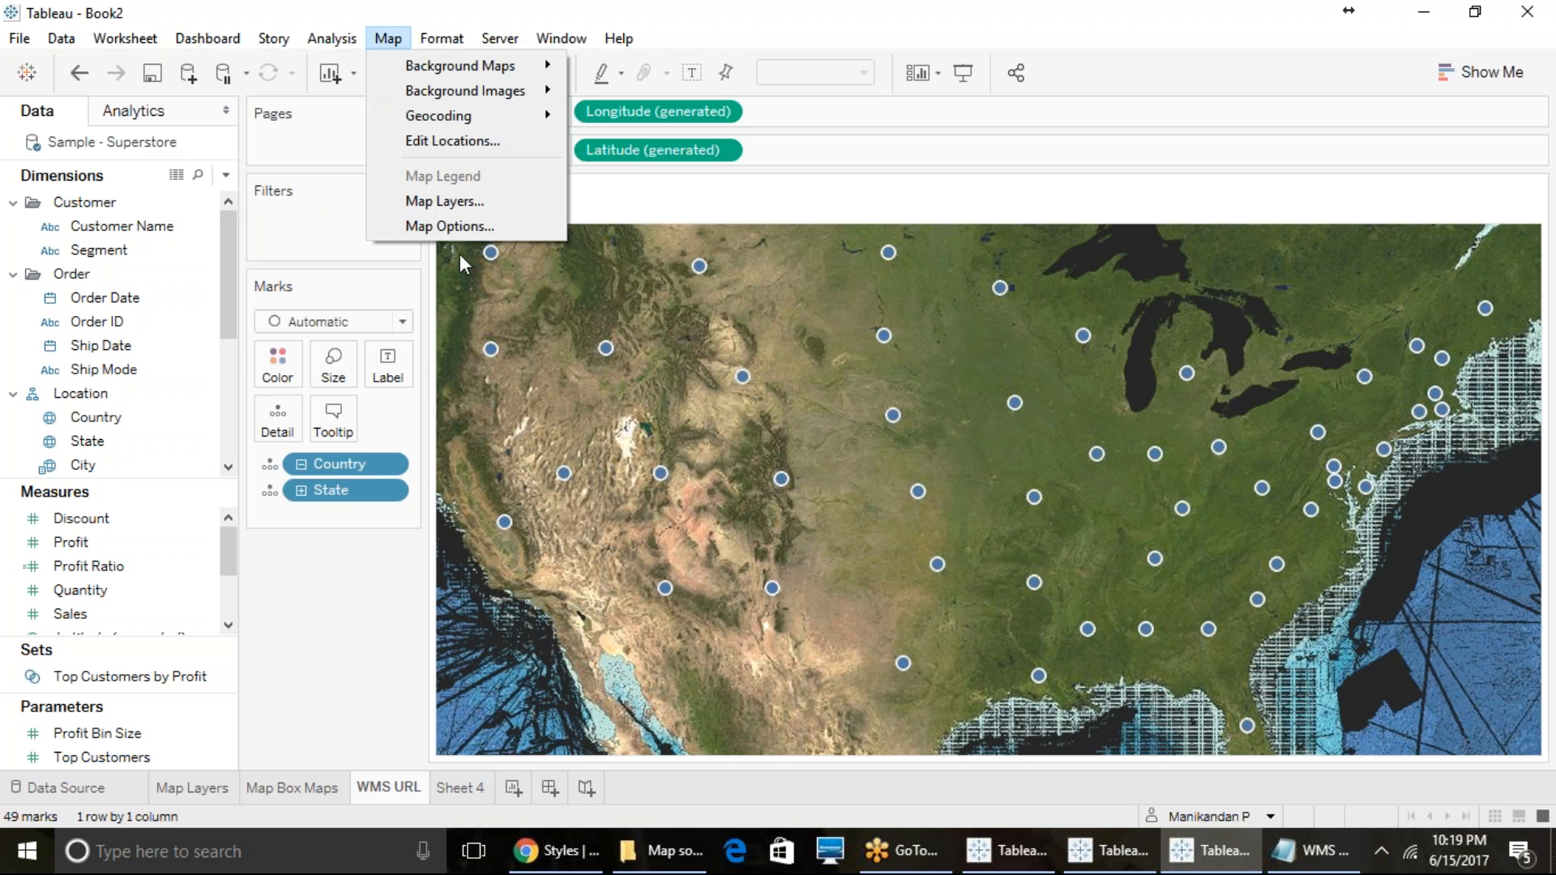
pyautogui.click(469, 222)
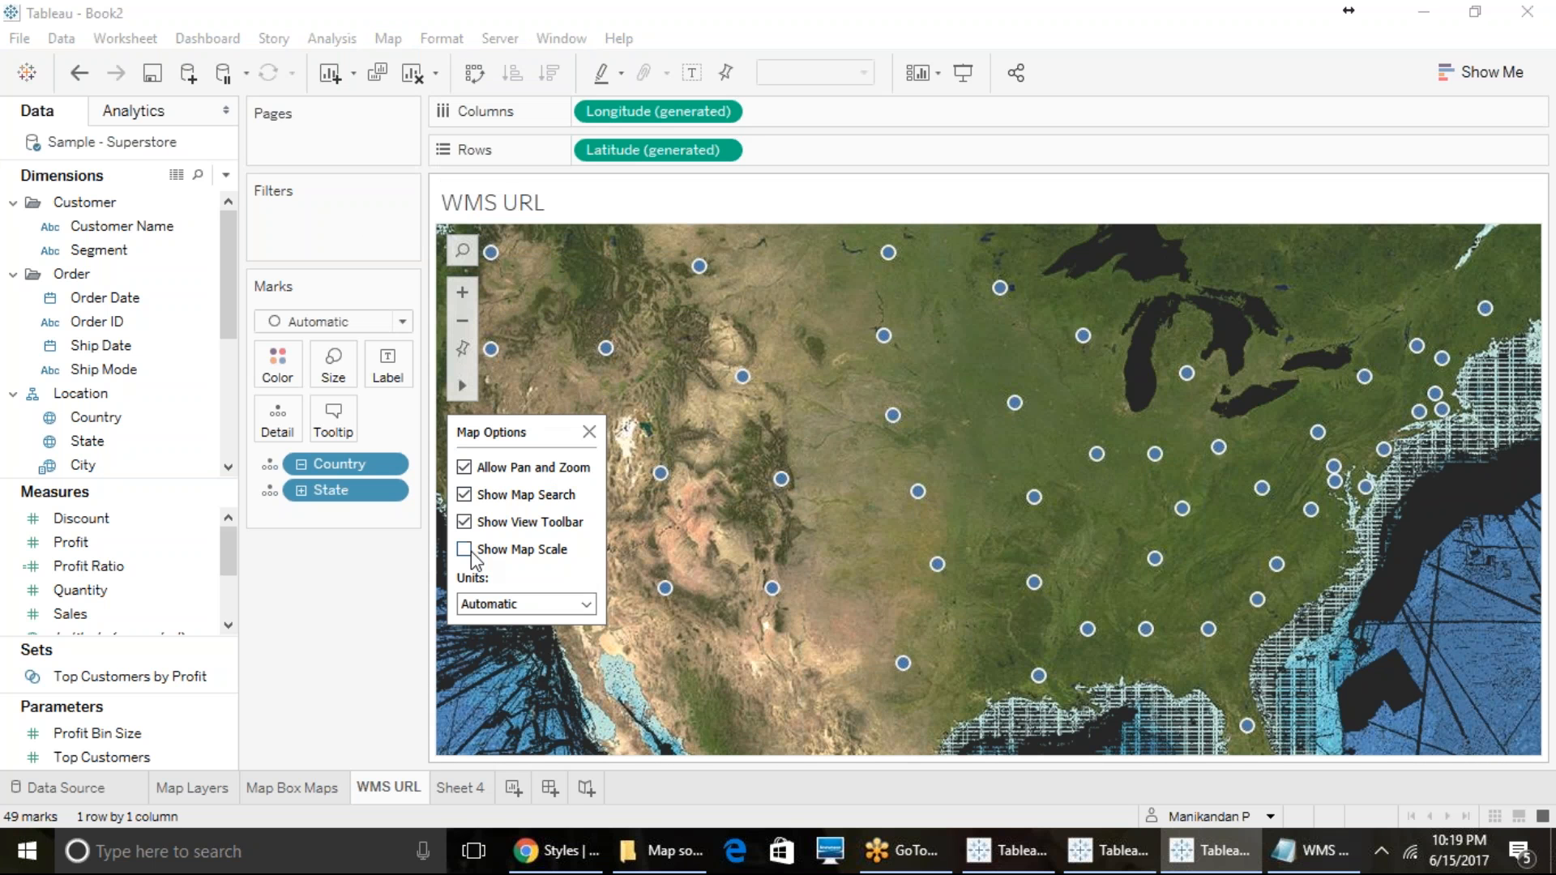
pyautogui.click(468, 554)
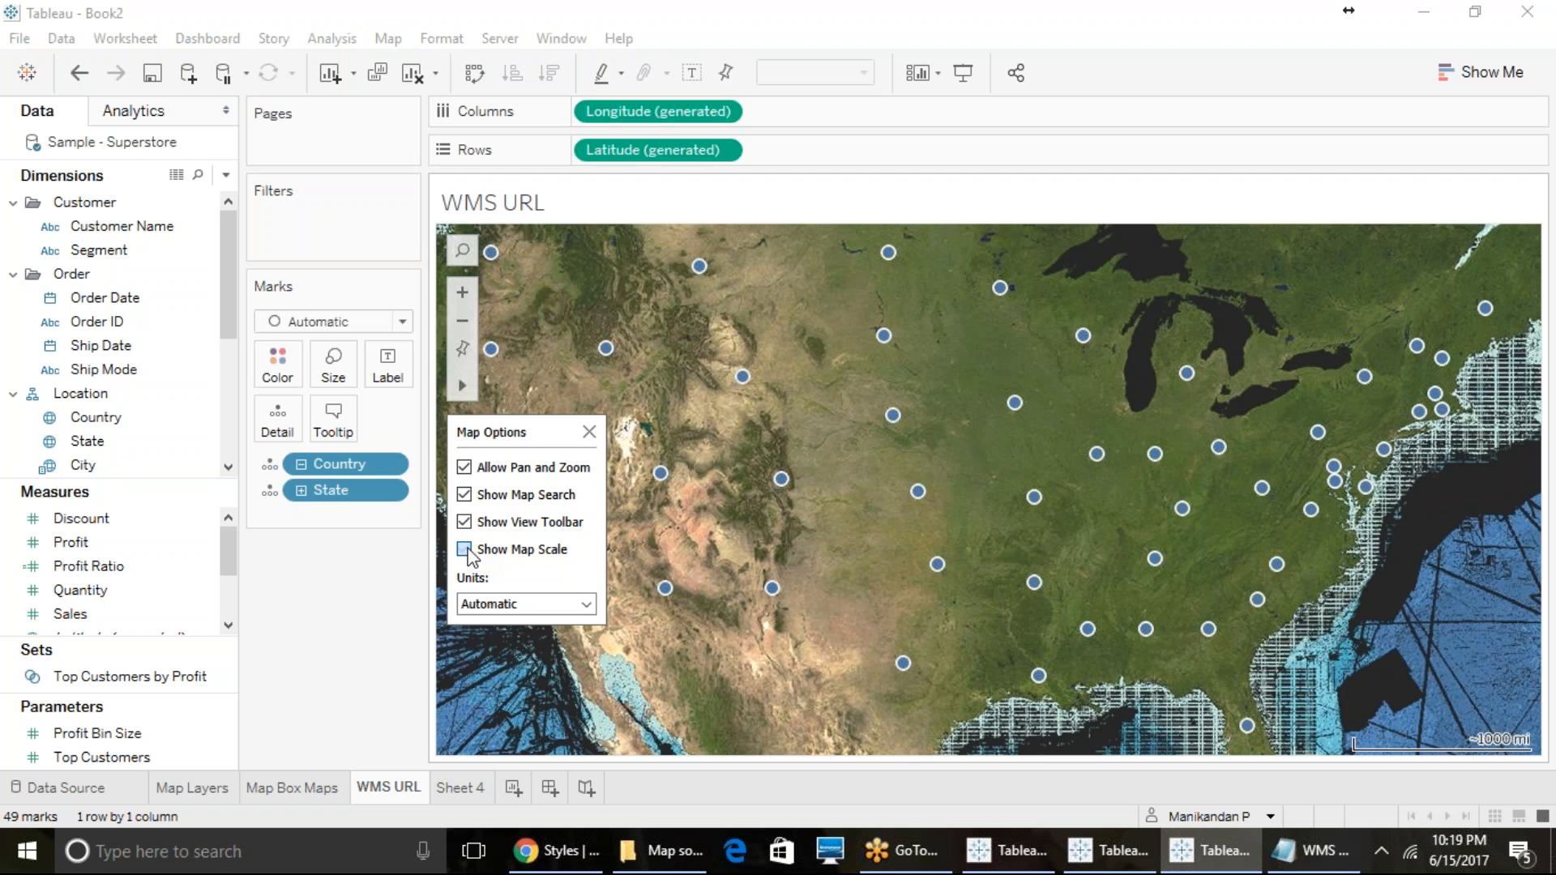
pyautogui.click(516, 607)
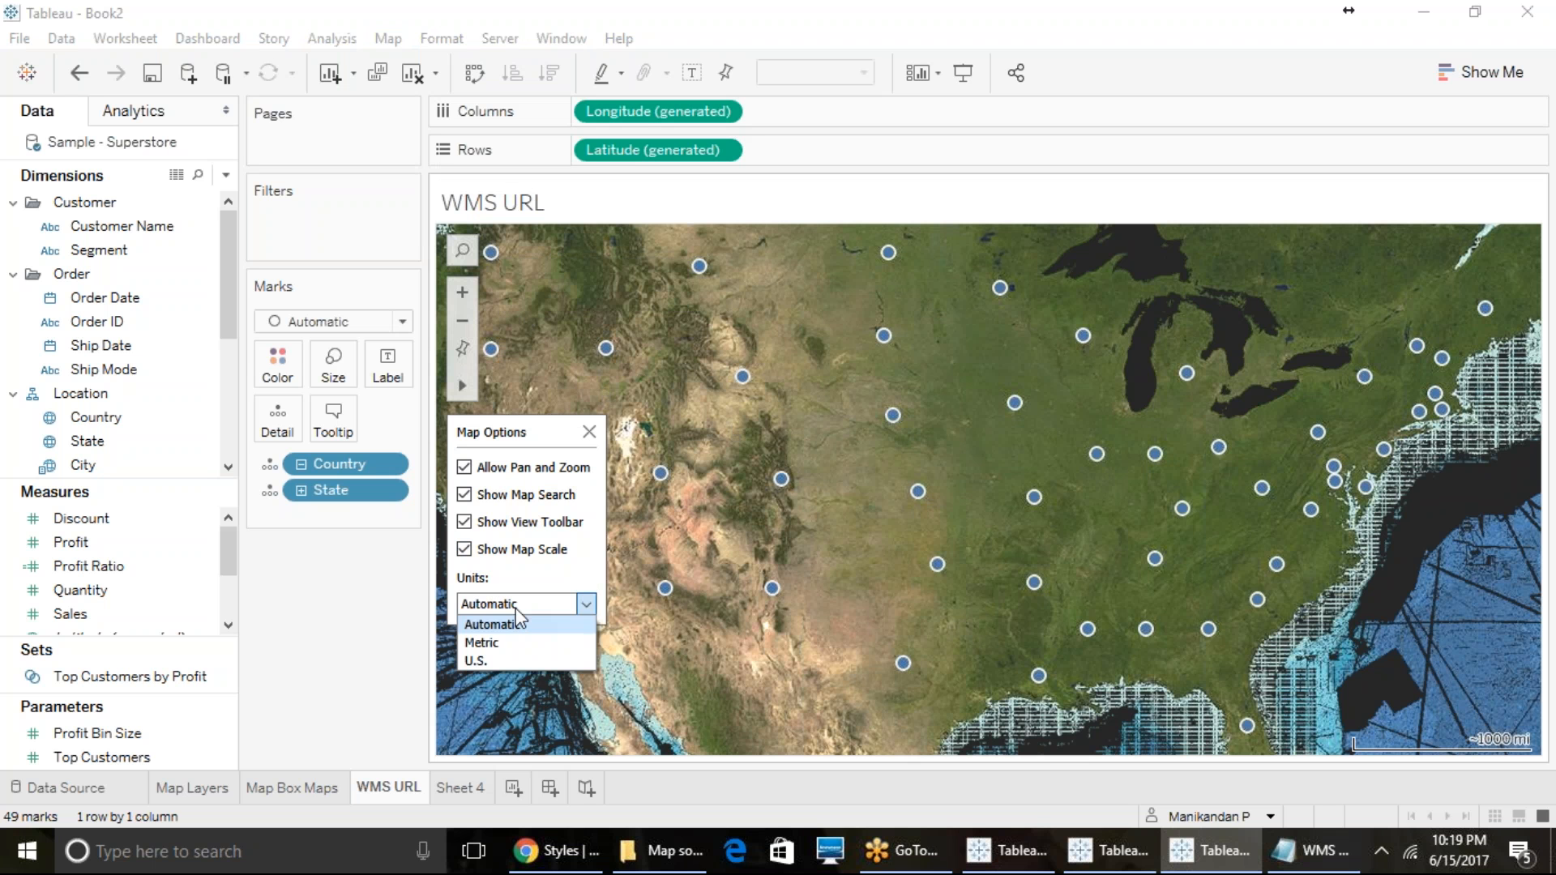
pyautogui.click(509, 644)
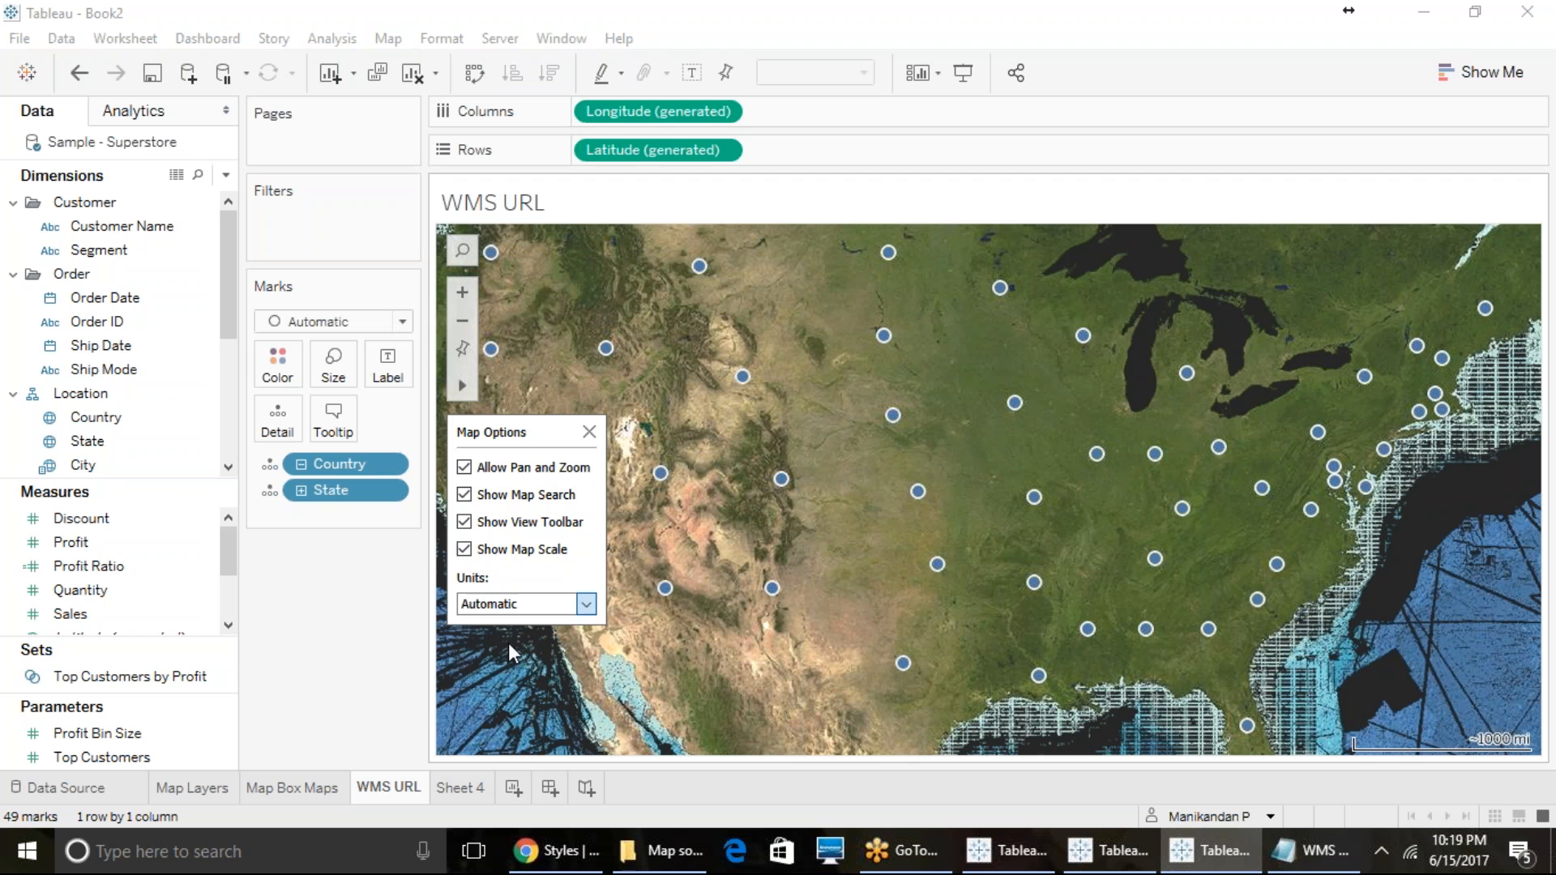
# - Hide the map scale, switch the view toolbar off and on again, and close the map options
pyautogui.click(464, 549)
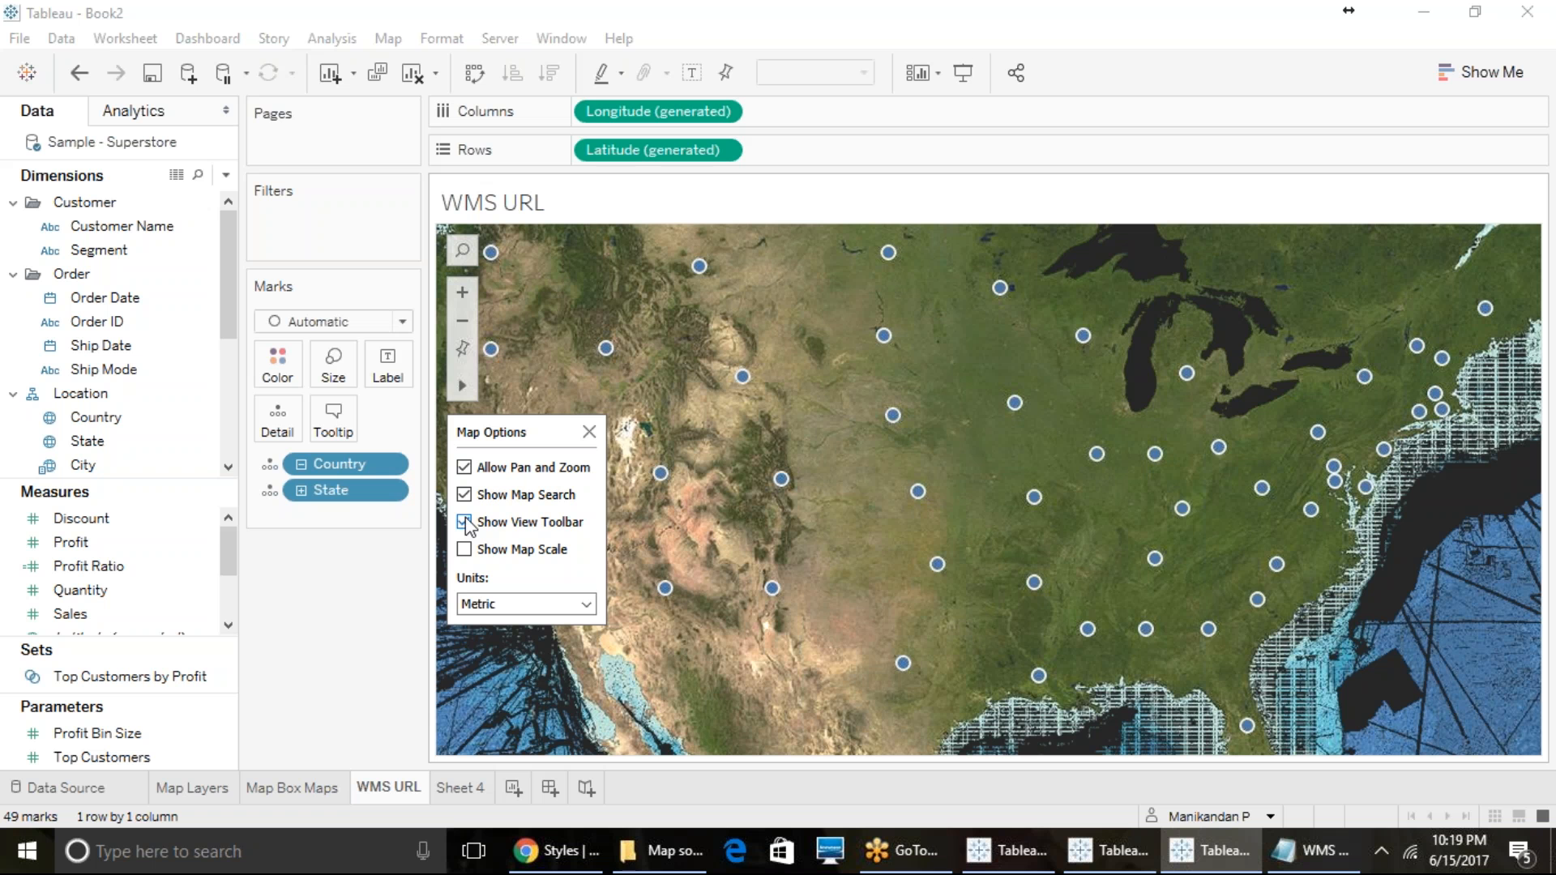
pyautogui.click(464, 523)
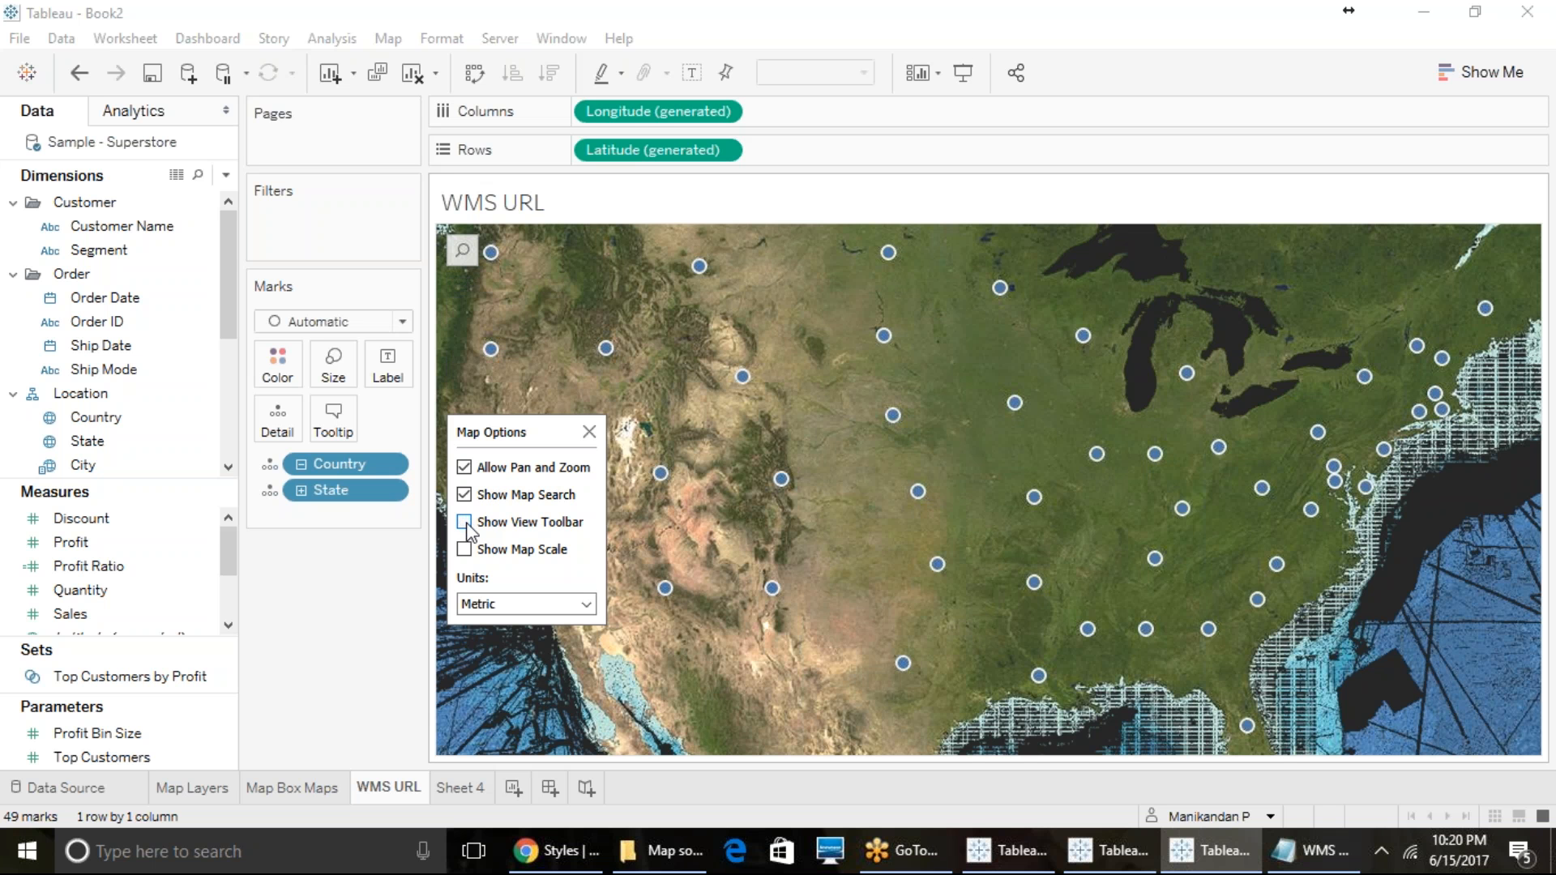
pyautogui.click(465, 523)
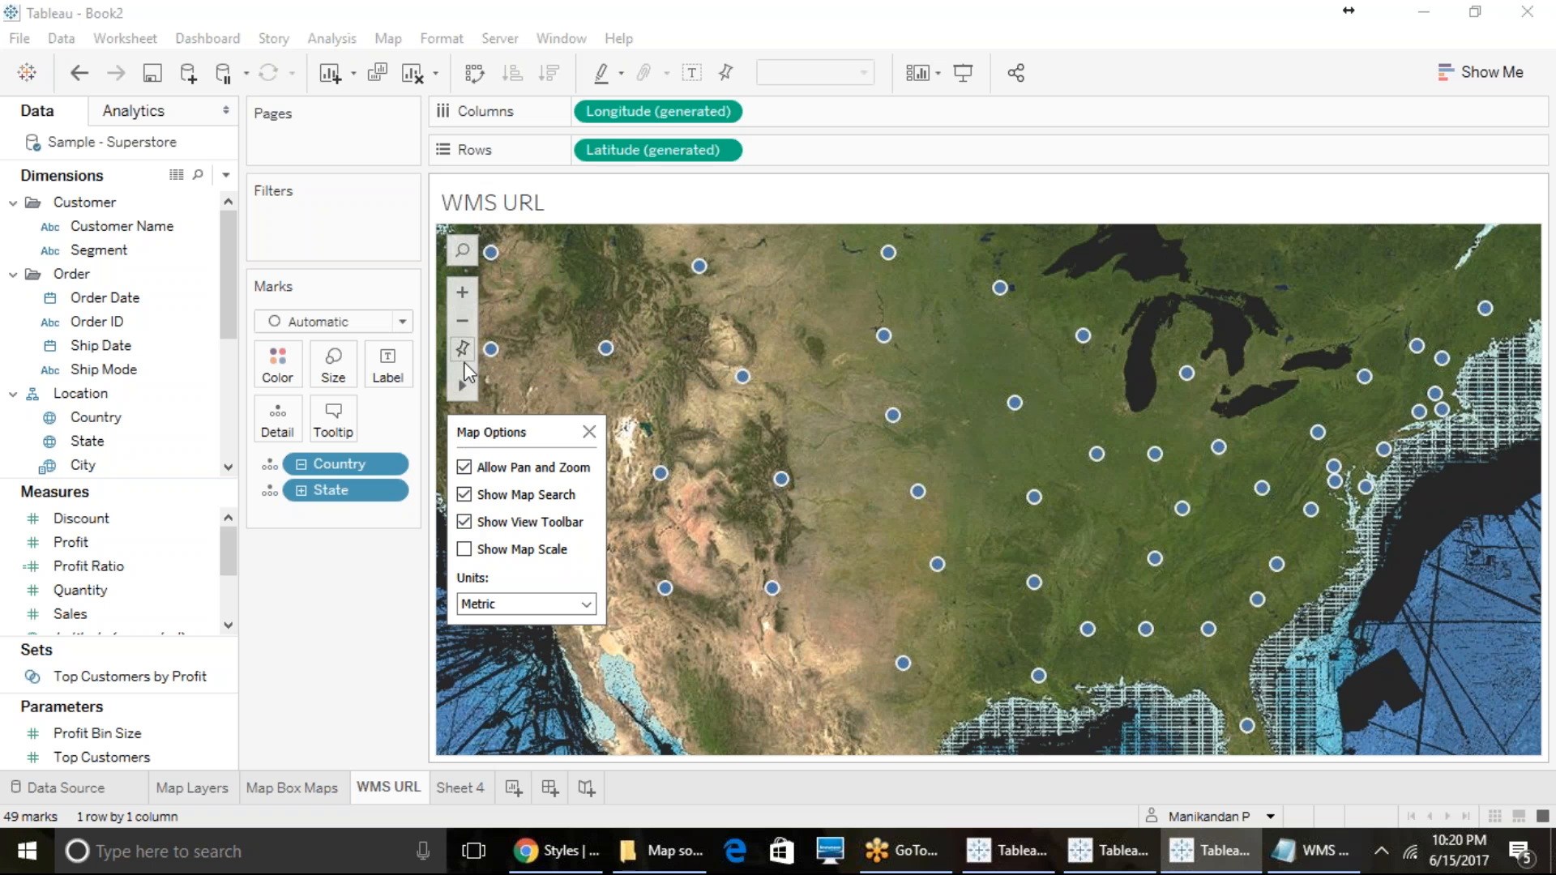
pyautogui.click(606, 347)
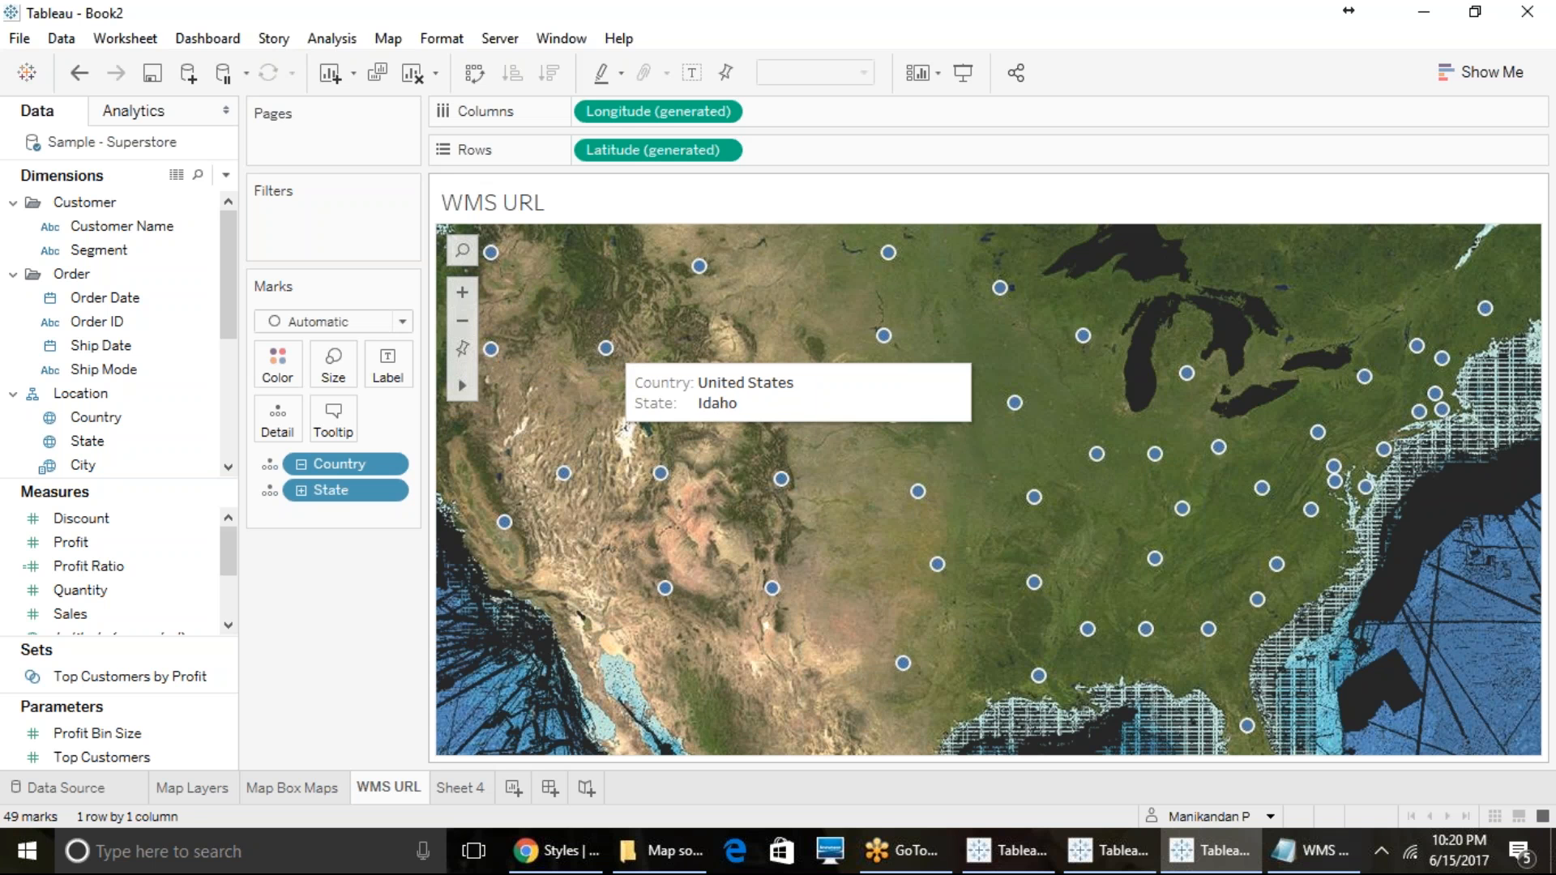
# - Select the Idaho mark, zoom the map in and out around it and reset the map view
pyautogui.click(605, 348)
pyautogui.scroll(3, 600, 376)
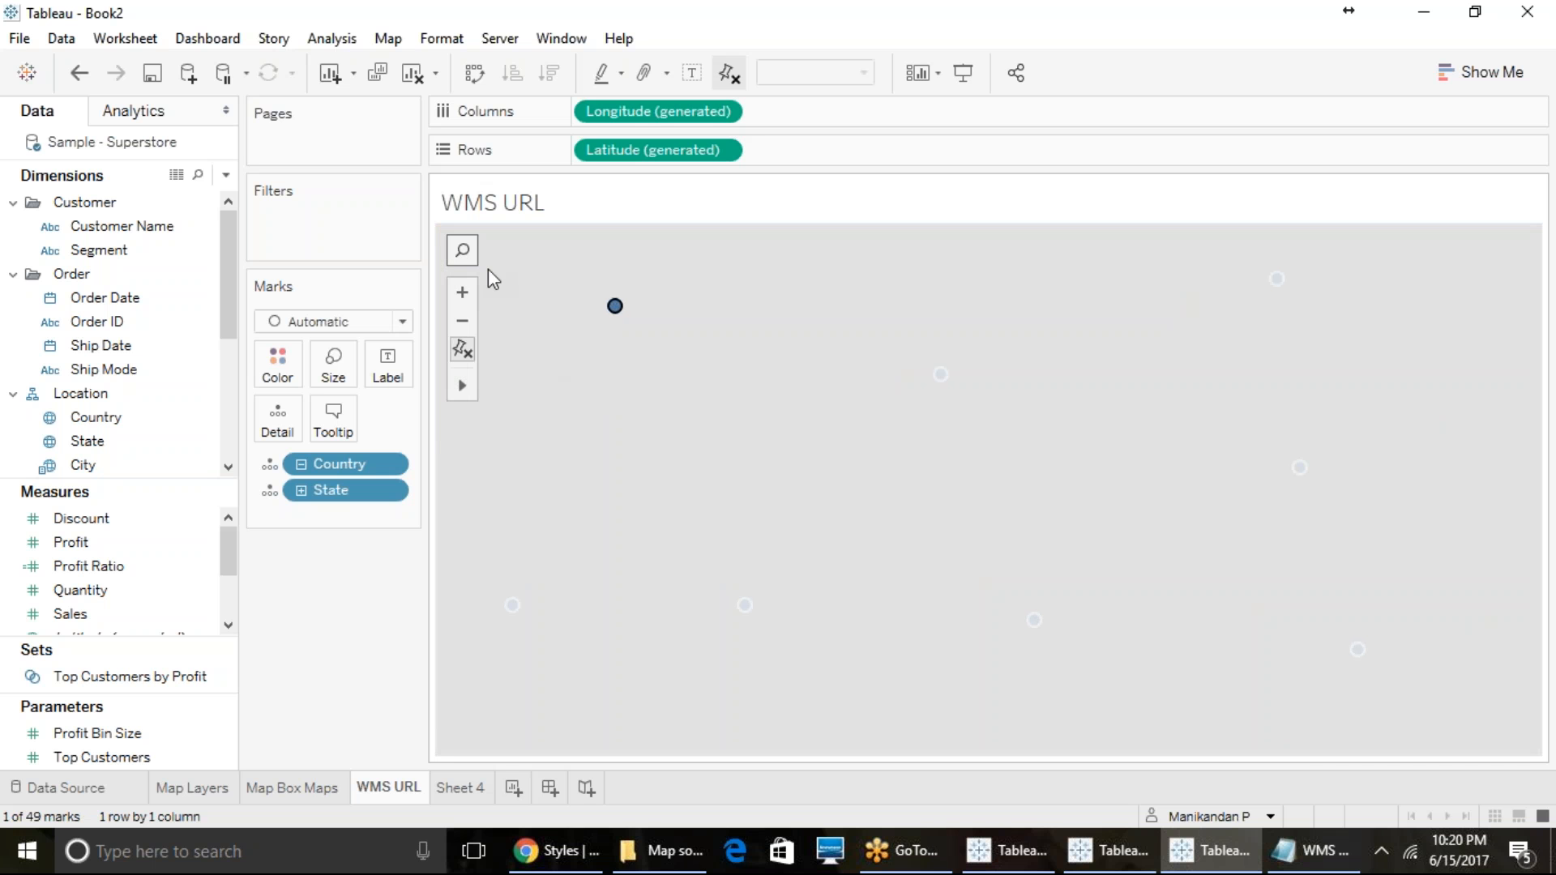
pyautogui.click(469, 292)
pyautogui.click(465, 319)
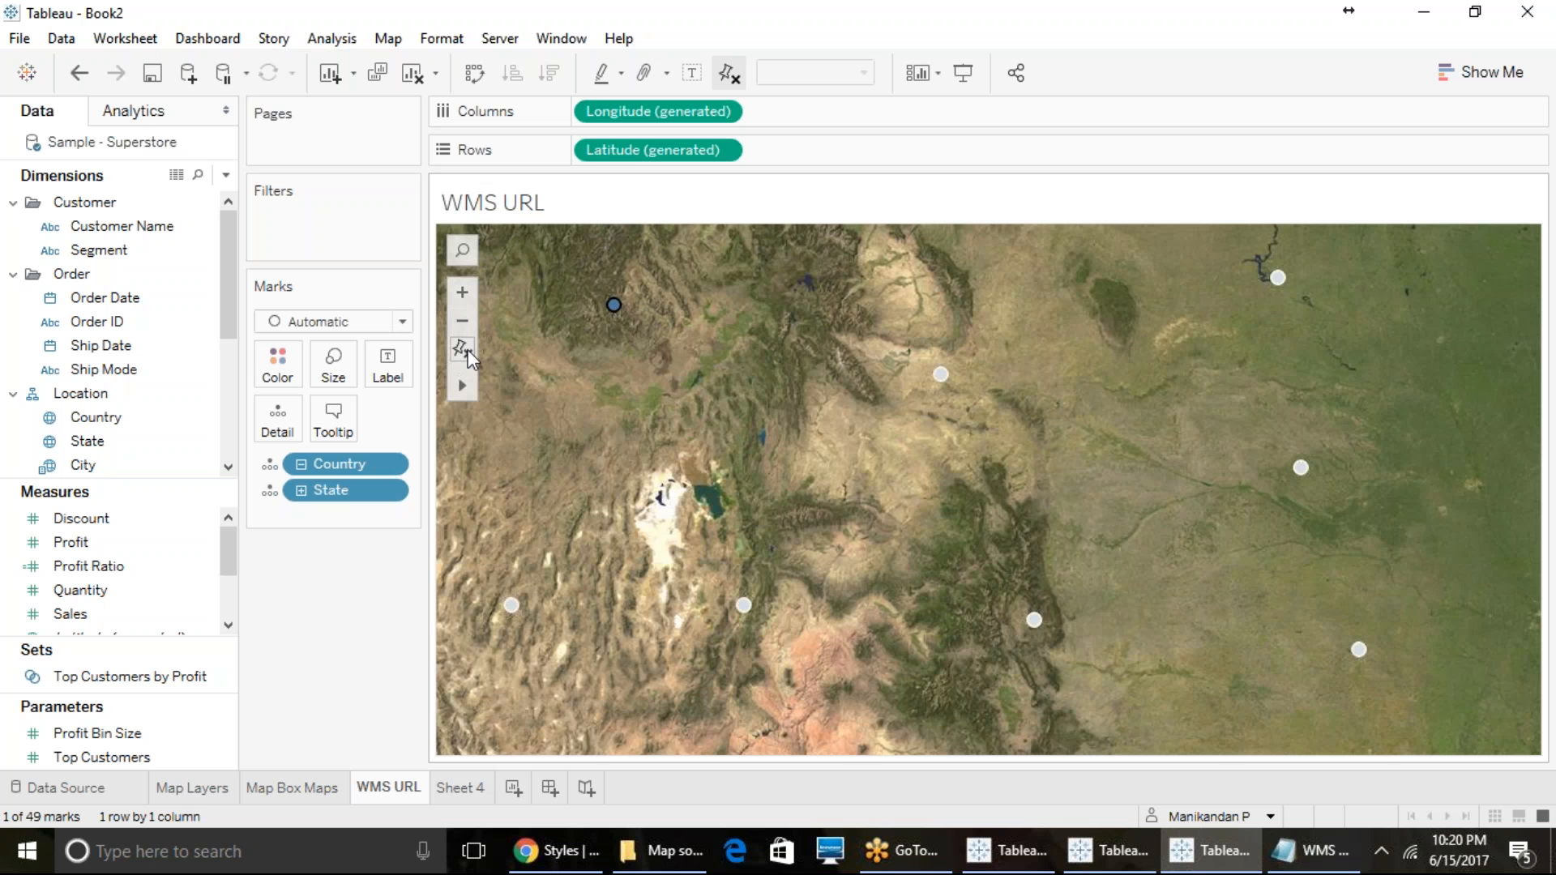
pyautogui.click(463, 349)
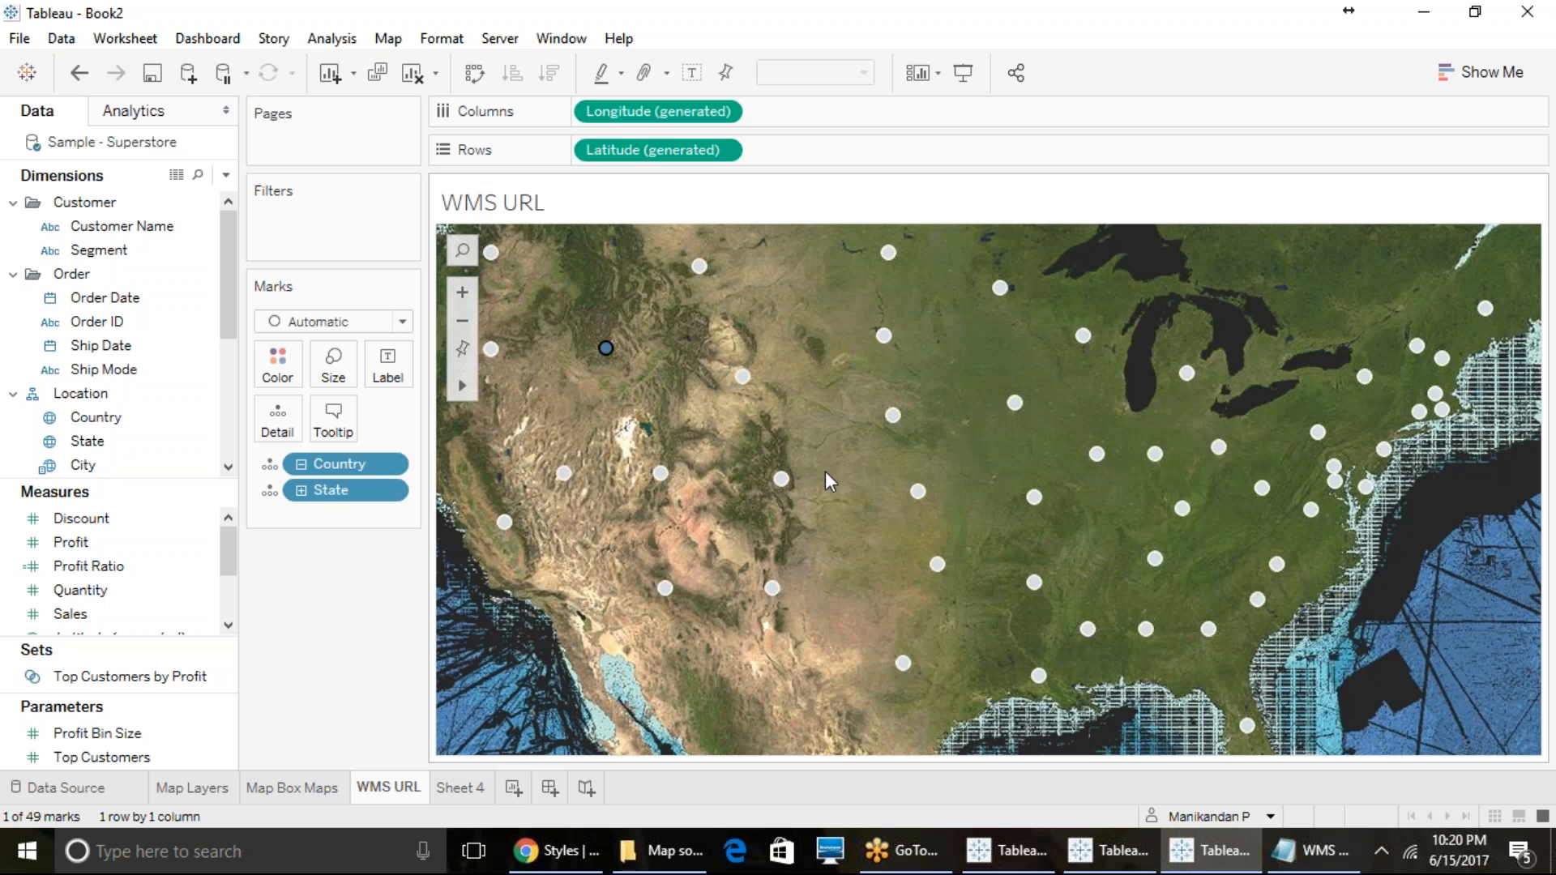
# - Search the map for "ca", go to California, United States, and reset the map view
pyautogui.click(471, 253)
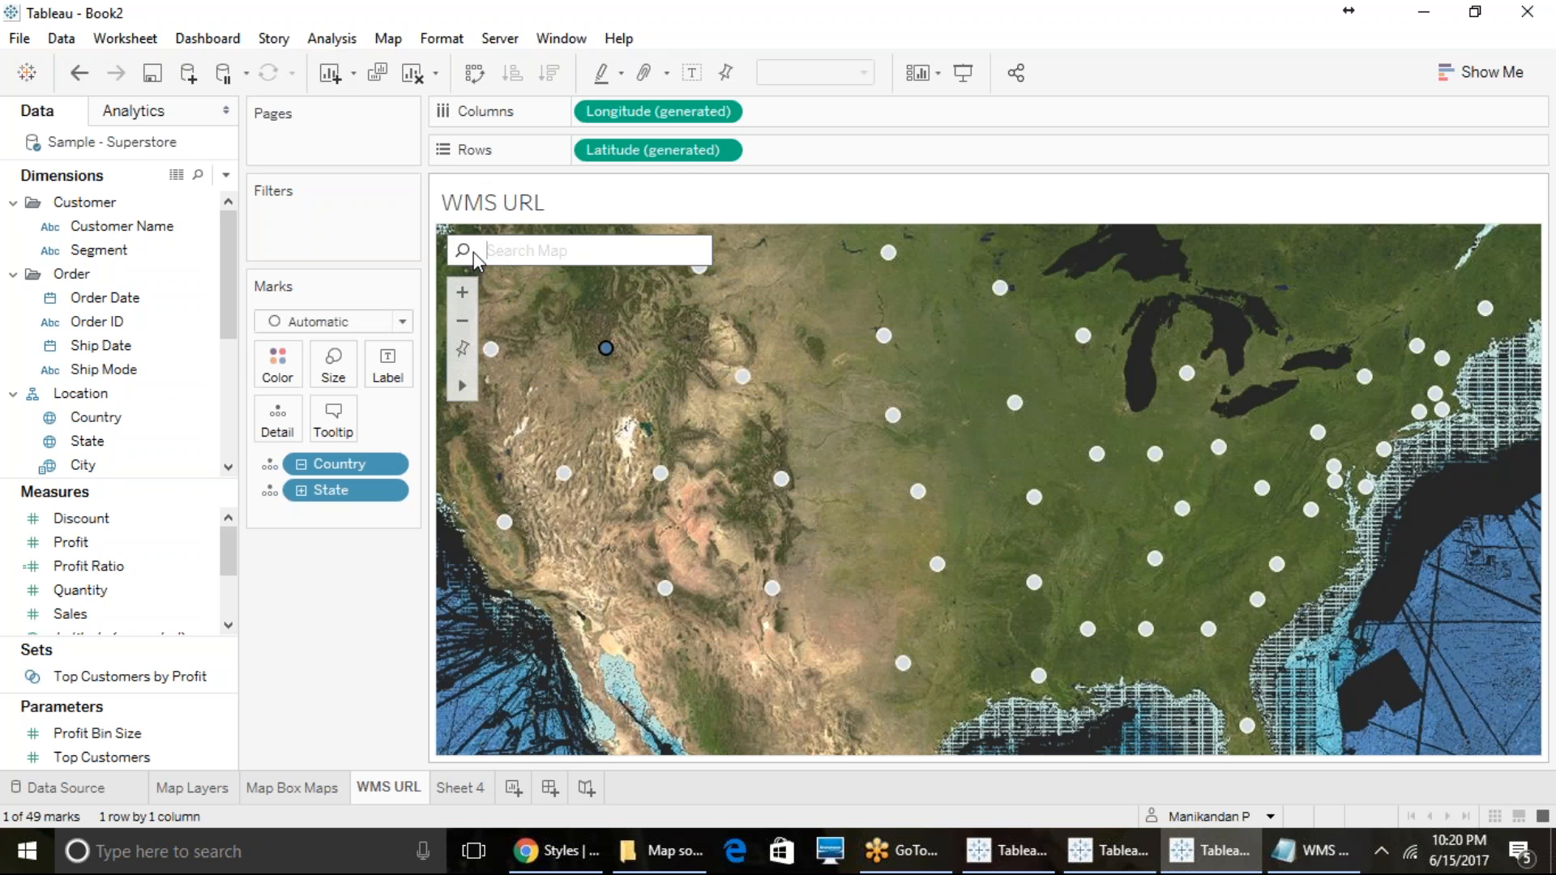
pyautogui.write('ca')
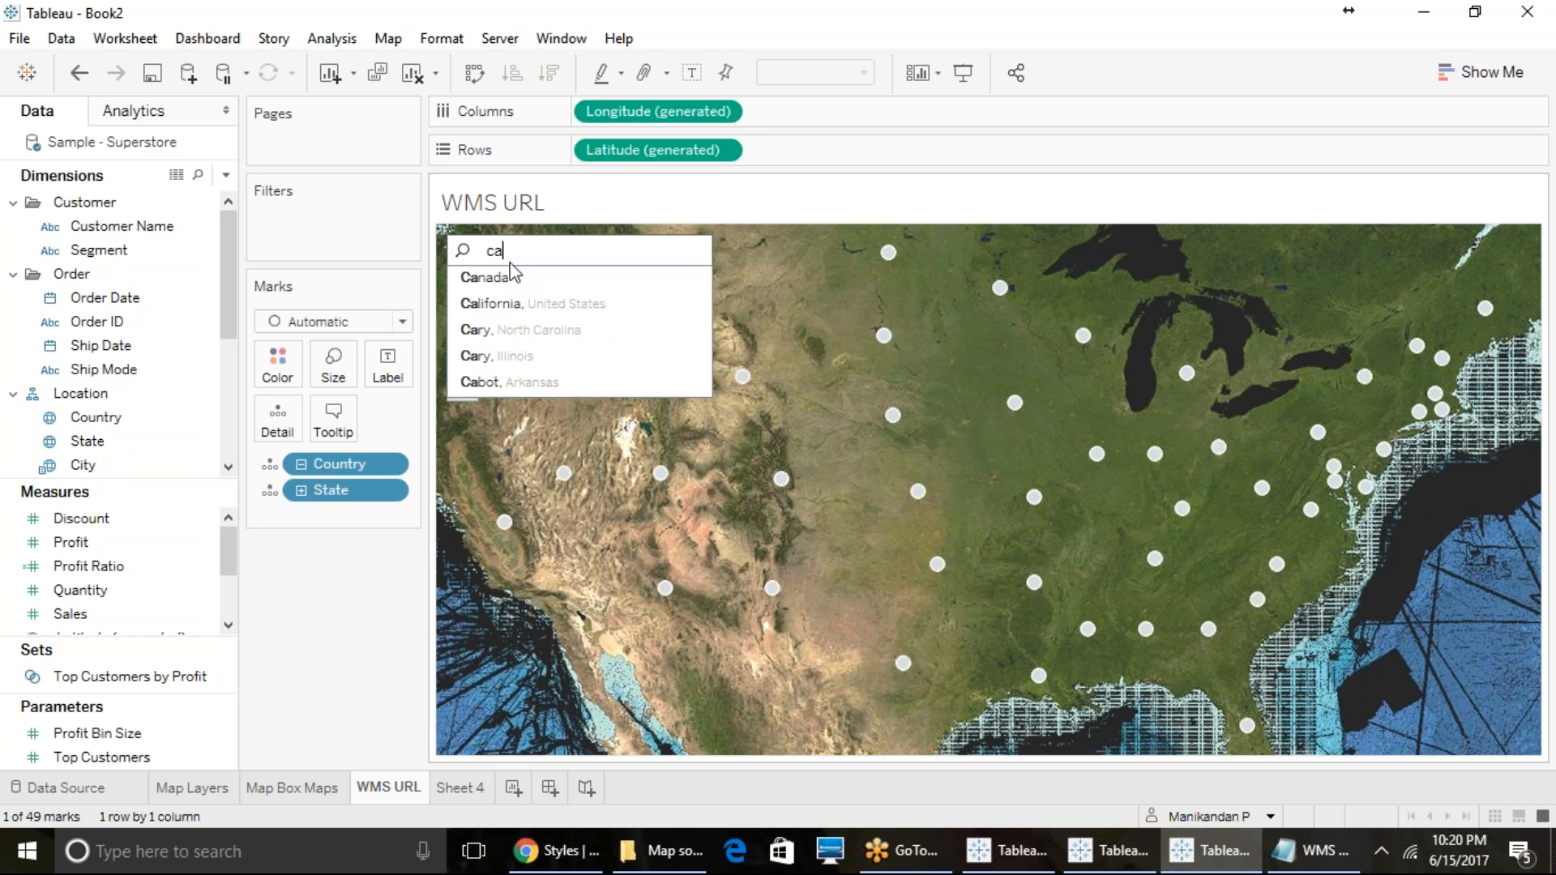
pyautogui.click(516, 301)
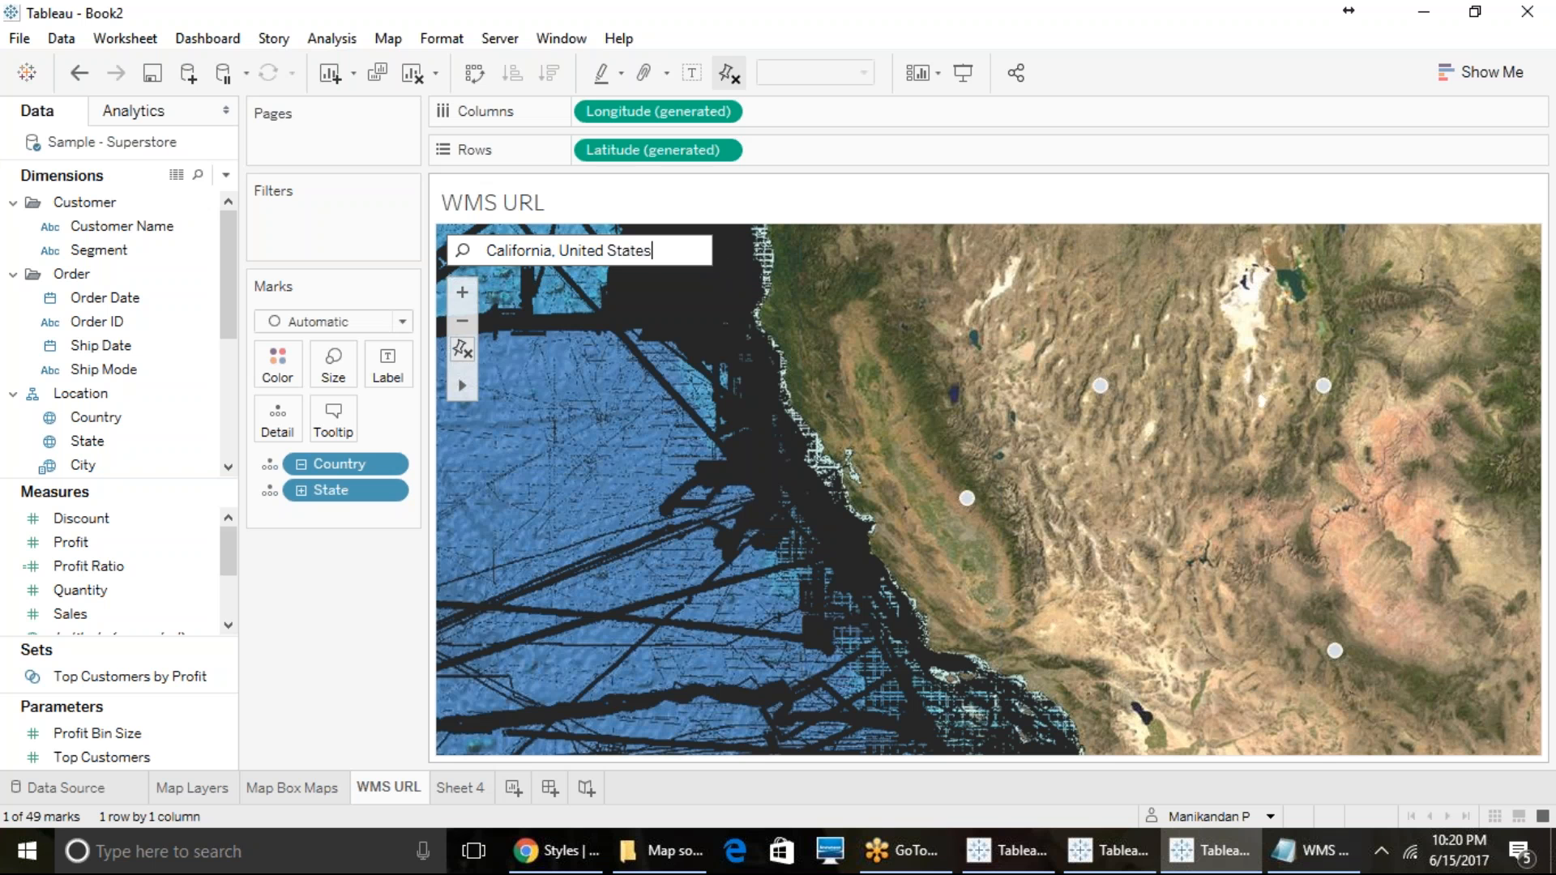
pyautogui.moveTo(966, 499)
pyautogui.click(465, 351)
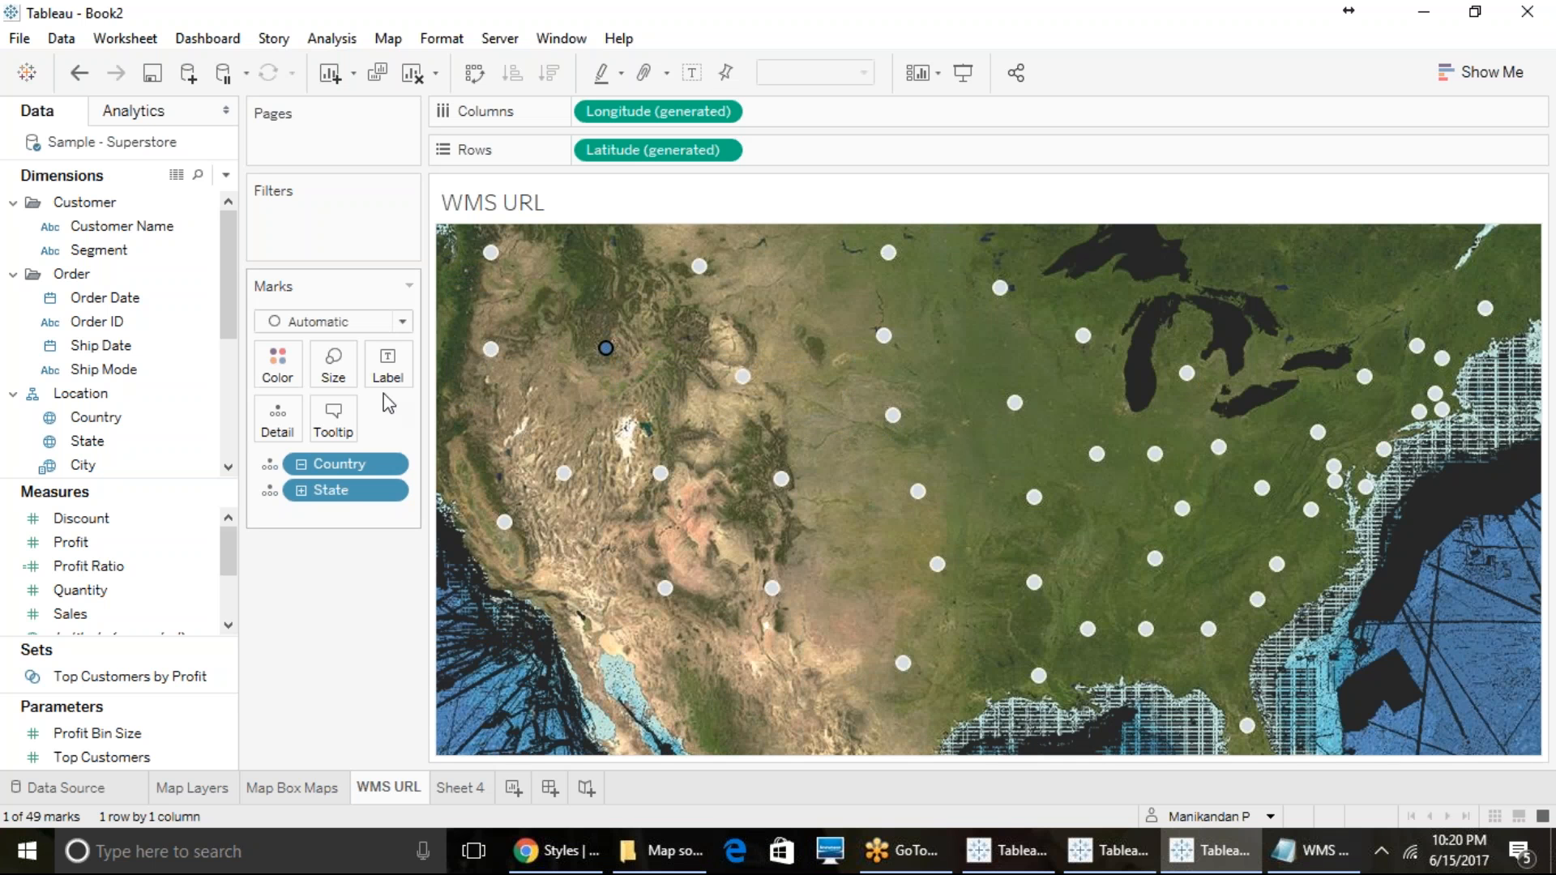
# - Try the Lasso Selection and Pan tools on the map, zooming in on the western states and resetting the view
pyautogui.moveTo(462, 388)
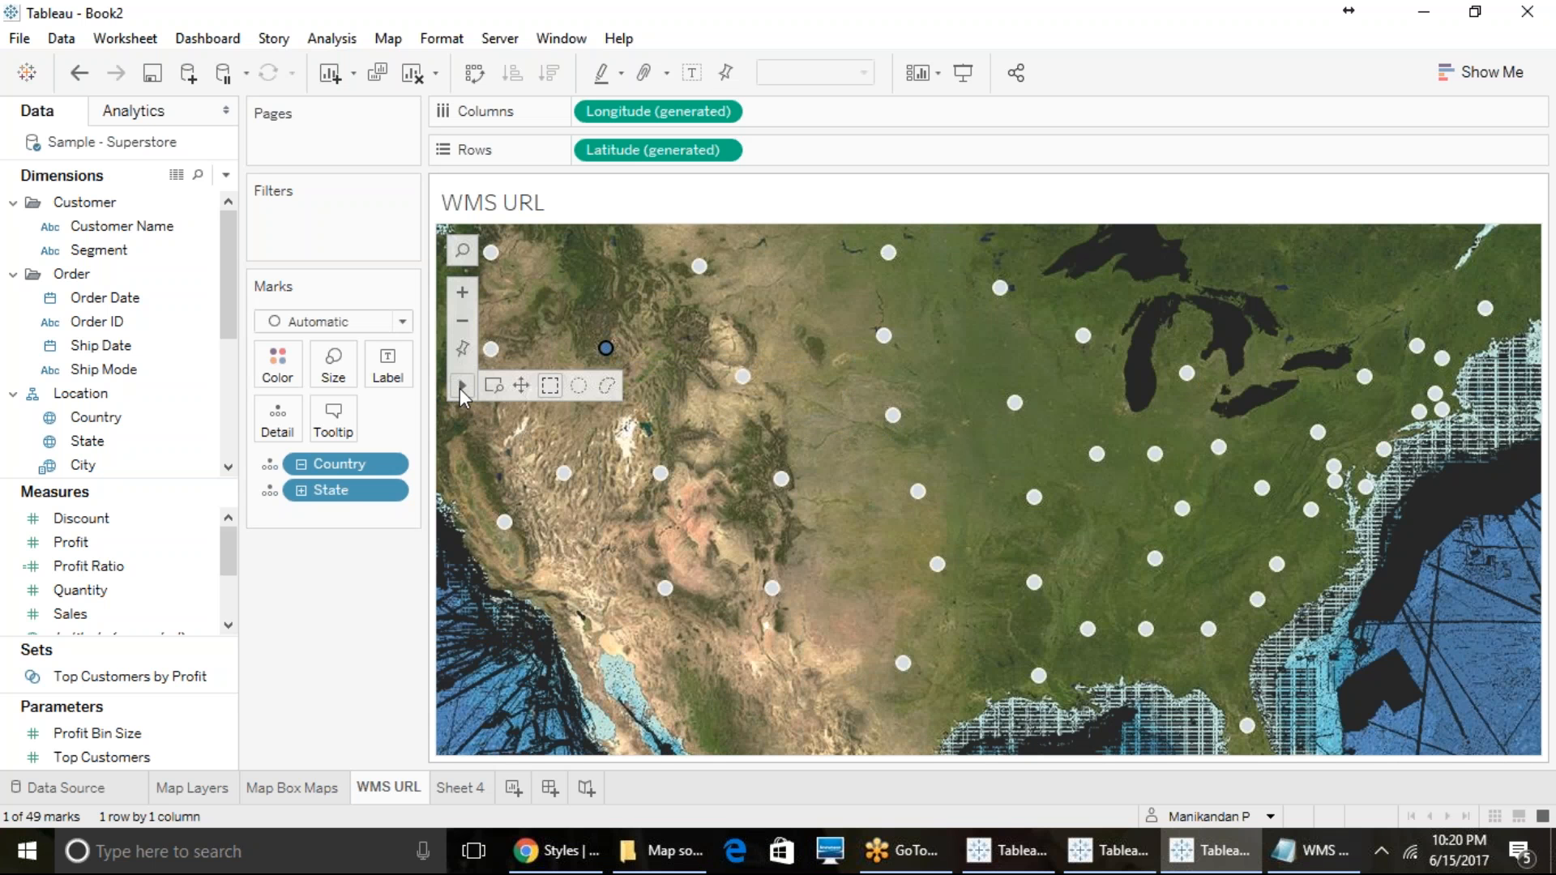
pyautogui.click(608, 387)
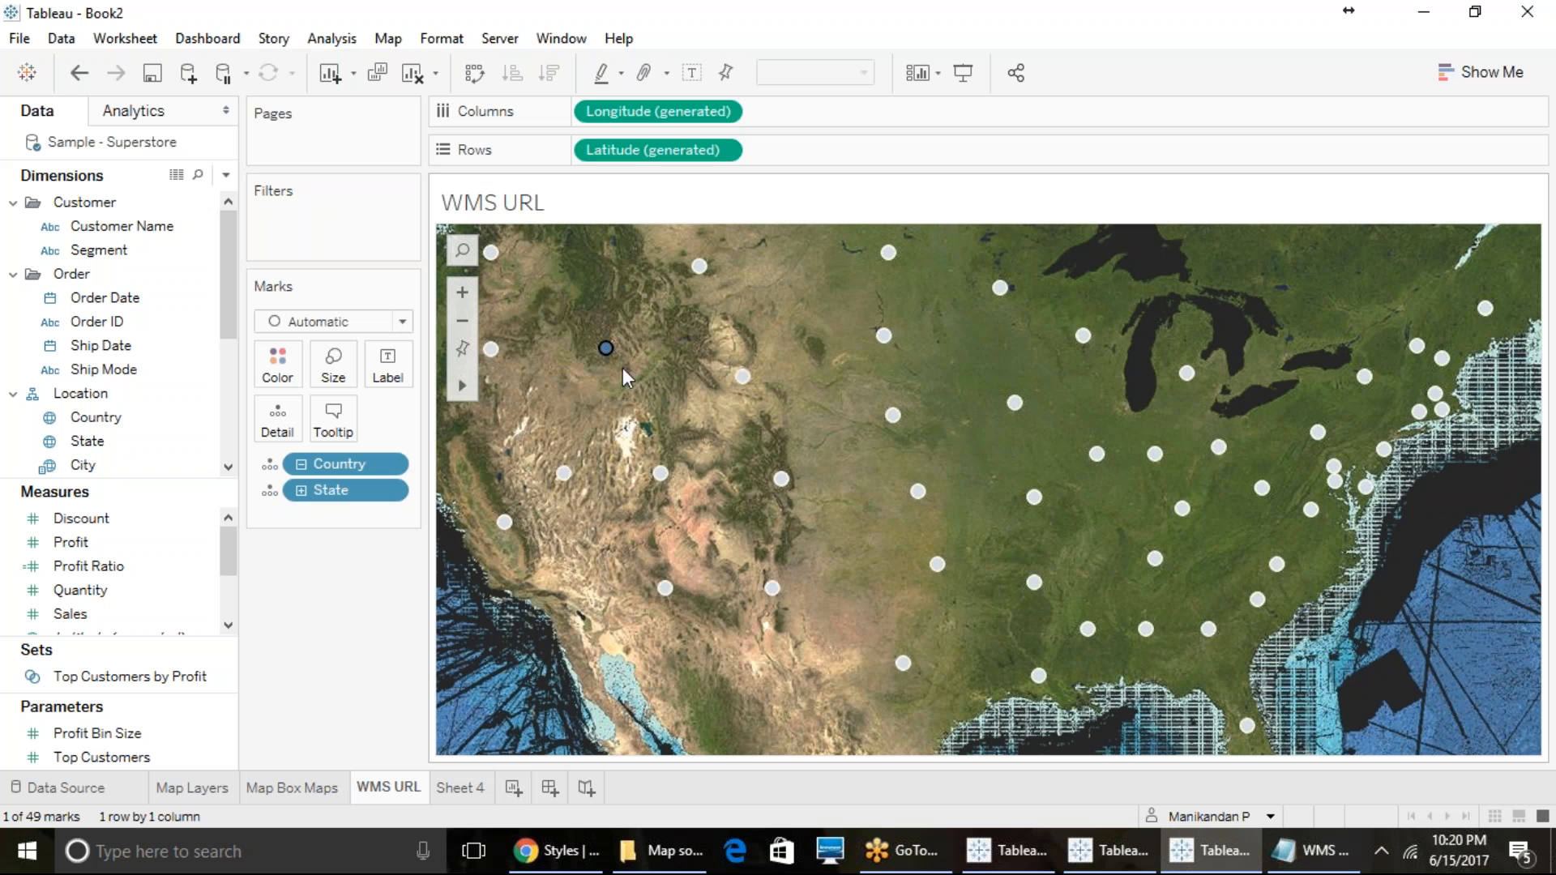
pyautogui.moveTo(468, 391)
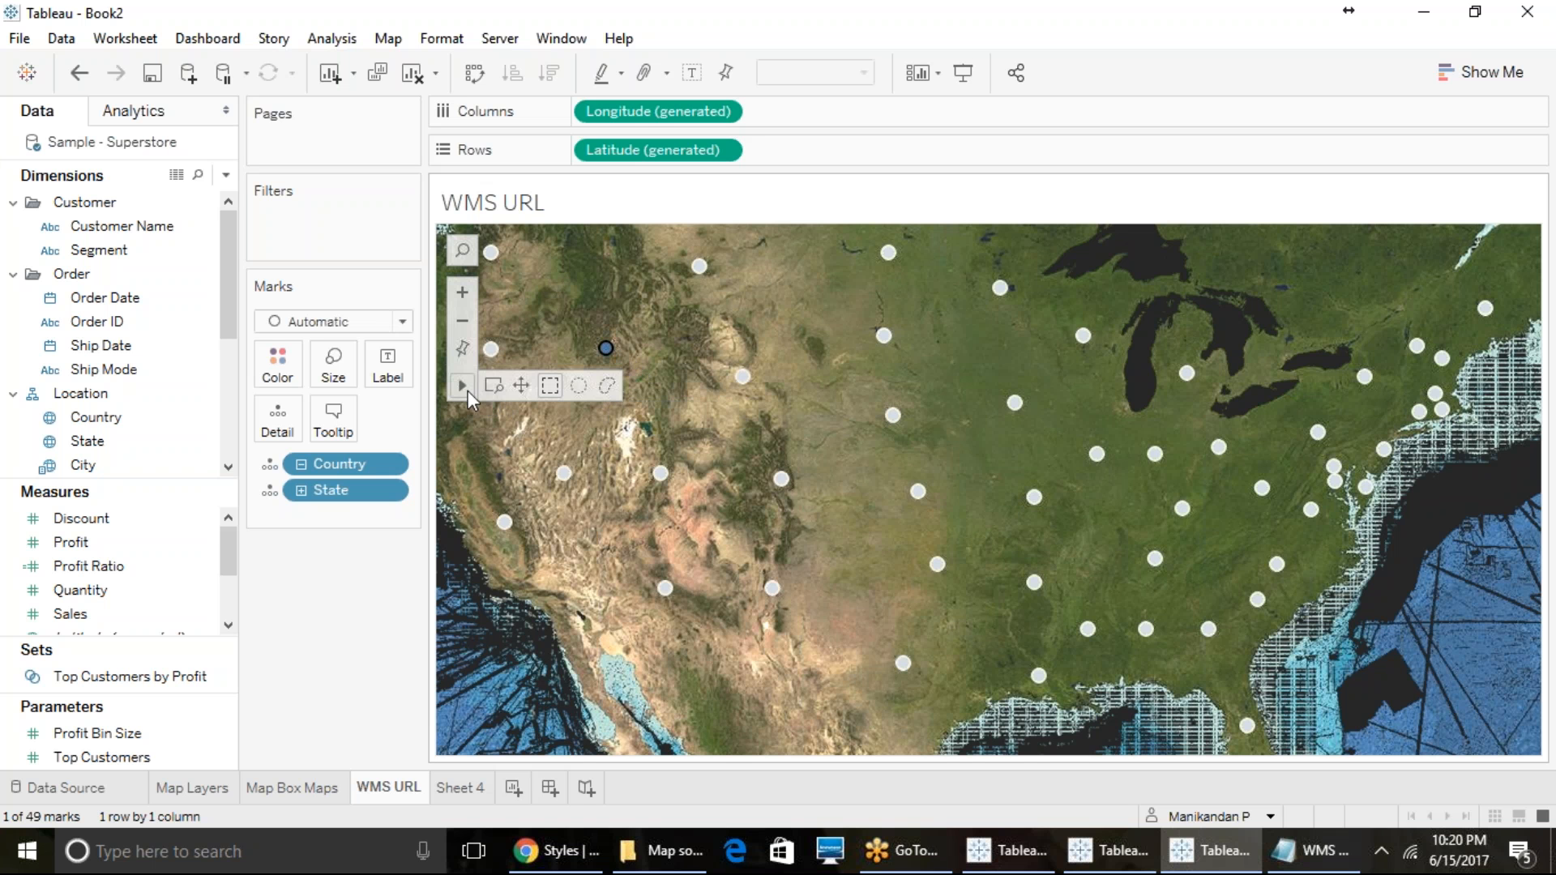
pyautogui.click(523, 387)
pyautogui.click(629, 402)
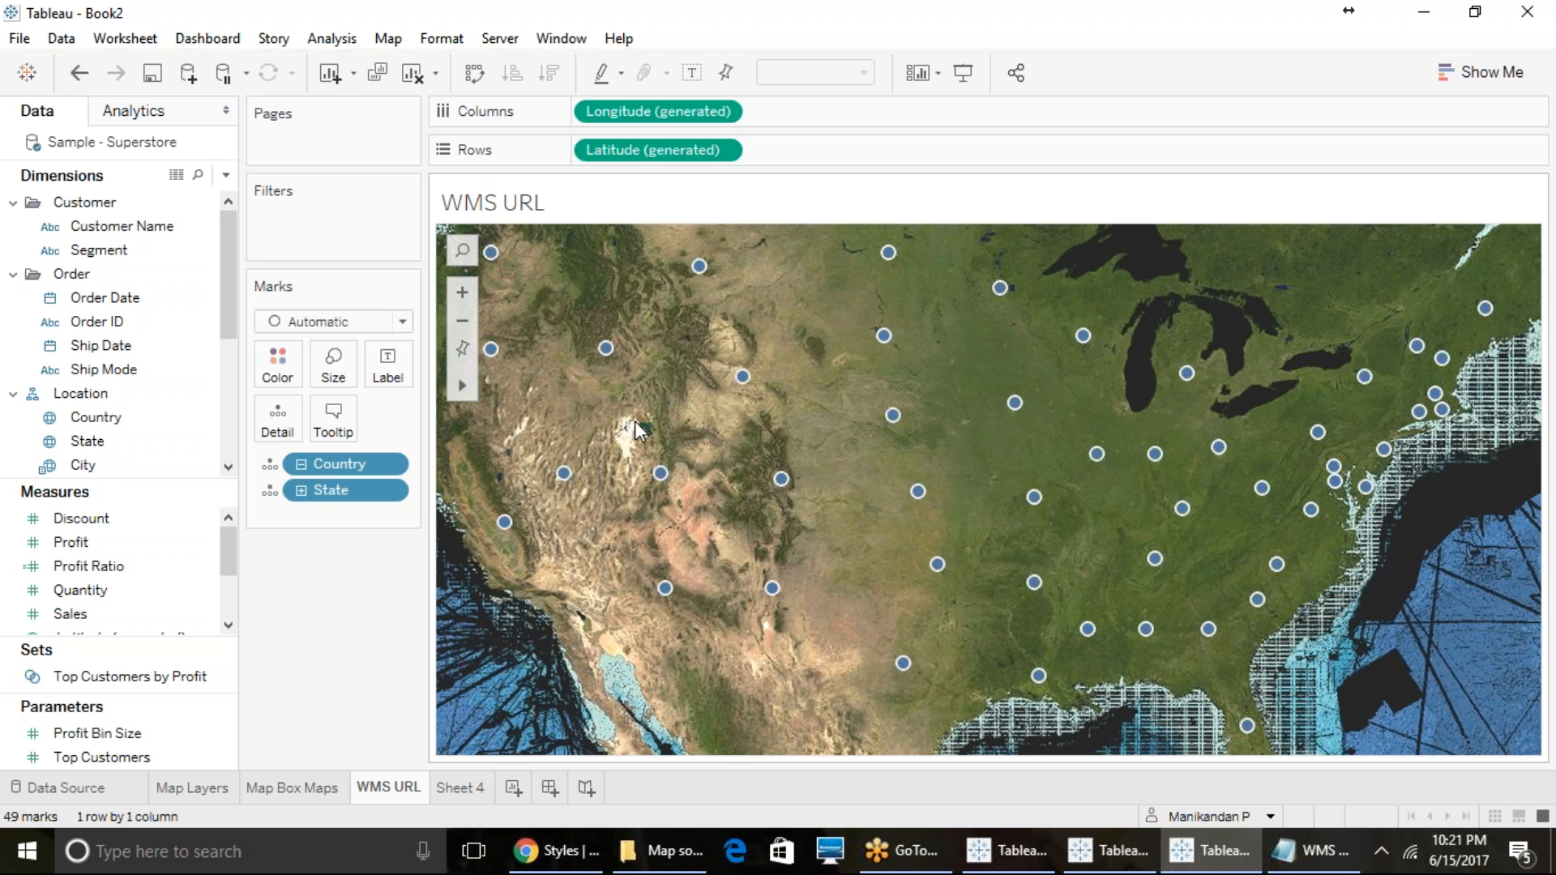
pyautogui.doubleClick(635, 421)
pyautogui.doubleClick(717, 465)
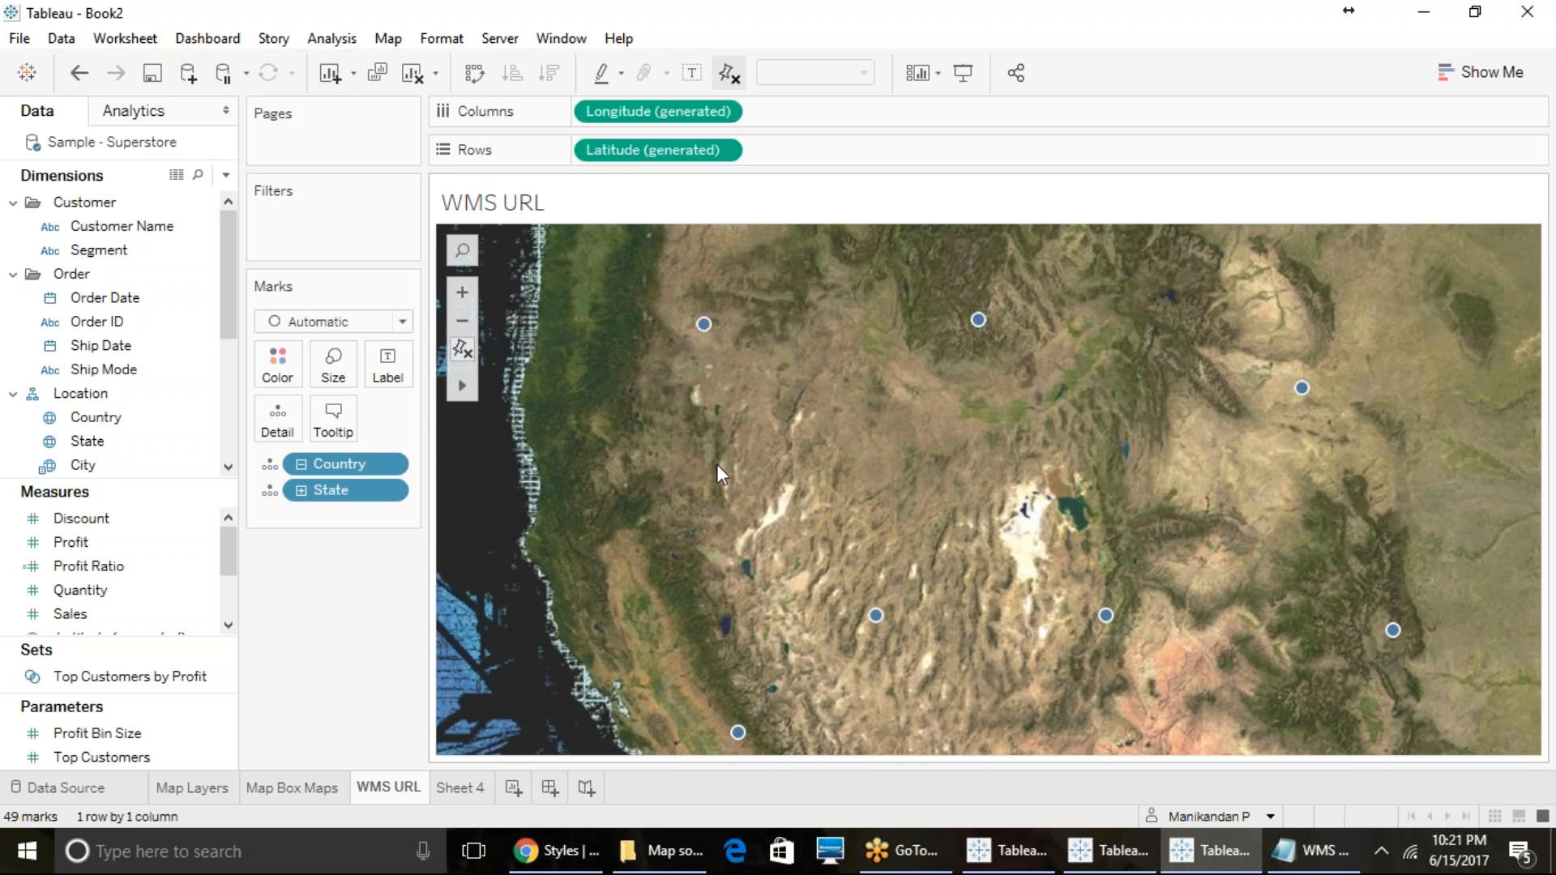
pyautogui.doubleClick(717, 465)
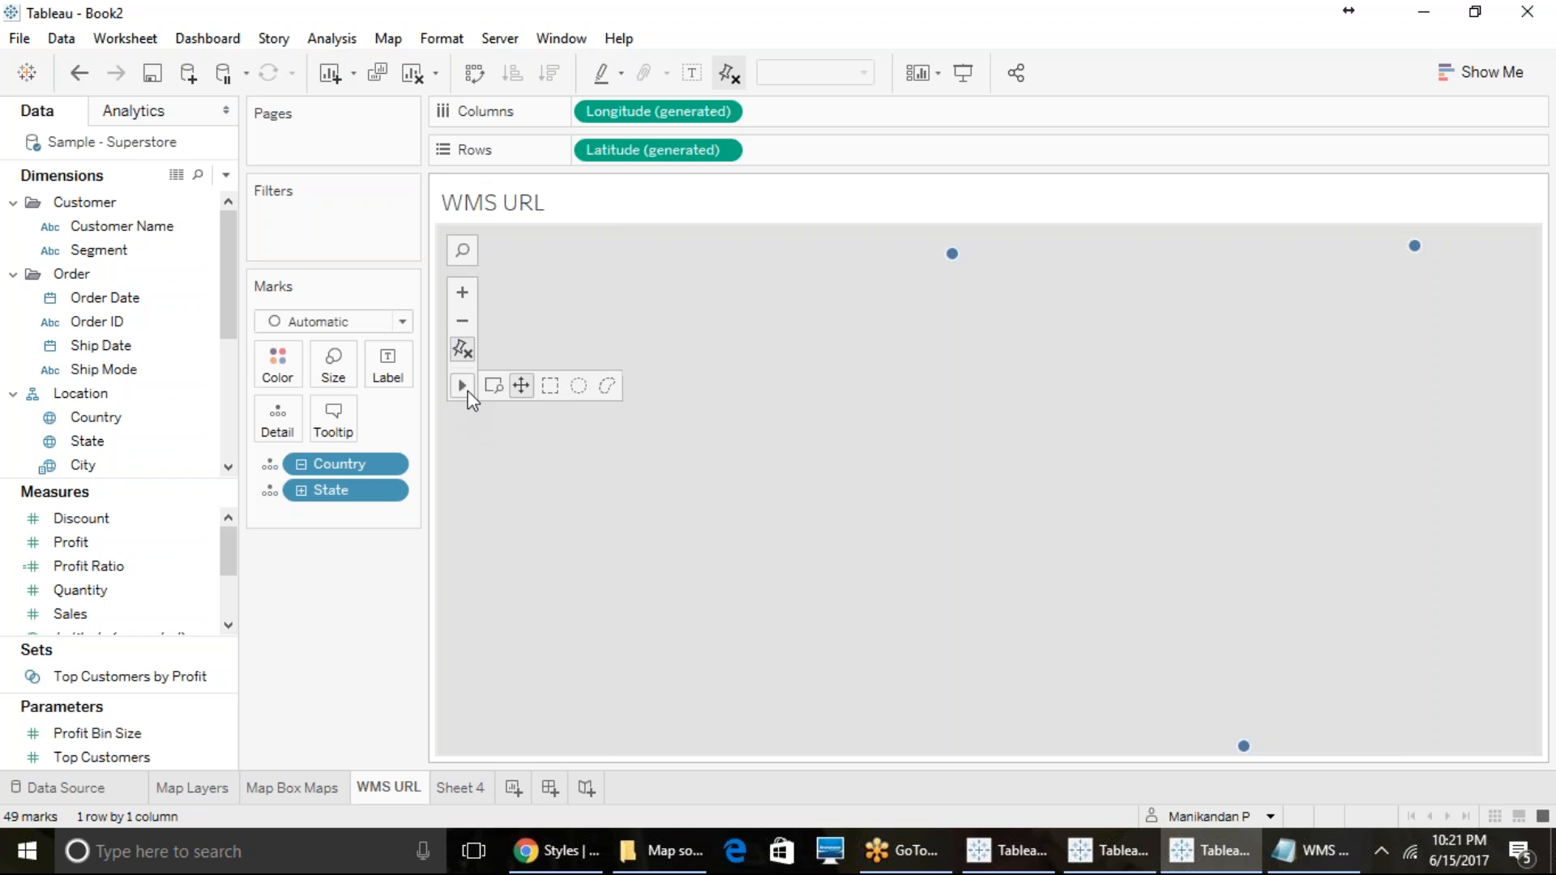
pyautogui.click(463, 350)
# - Select a block of western state marks with Rectangular Selection, reselect a wider block reaching the central states, and clear the selection
pyautogui.moveTo(466, 386)
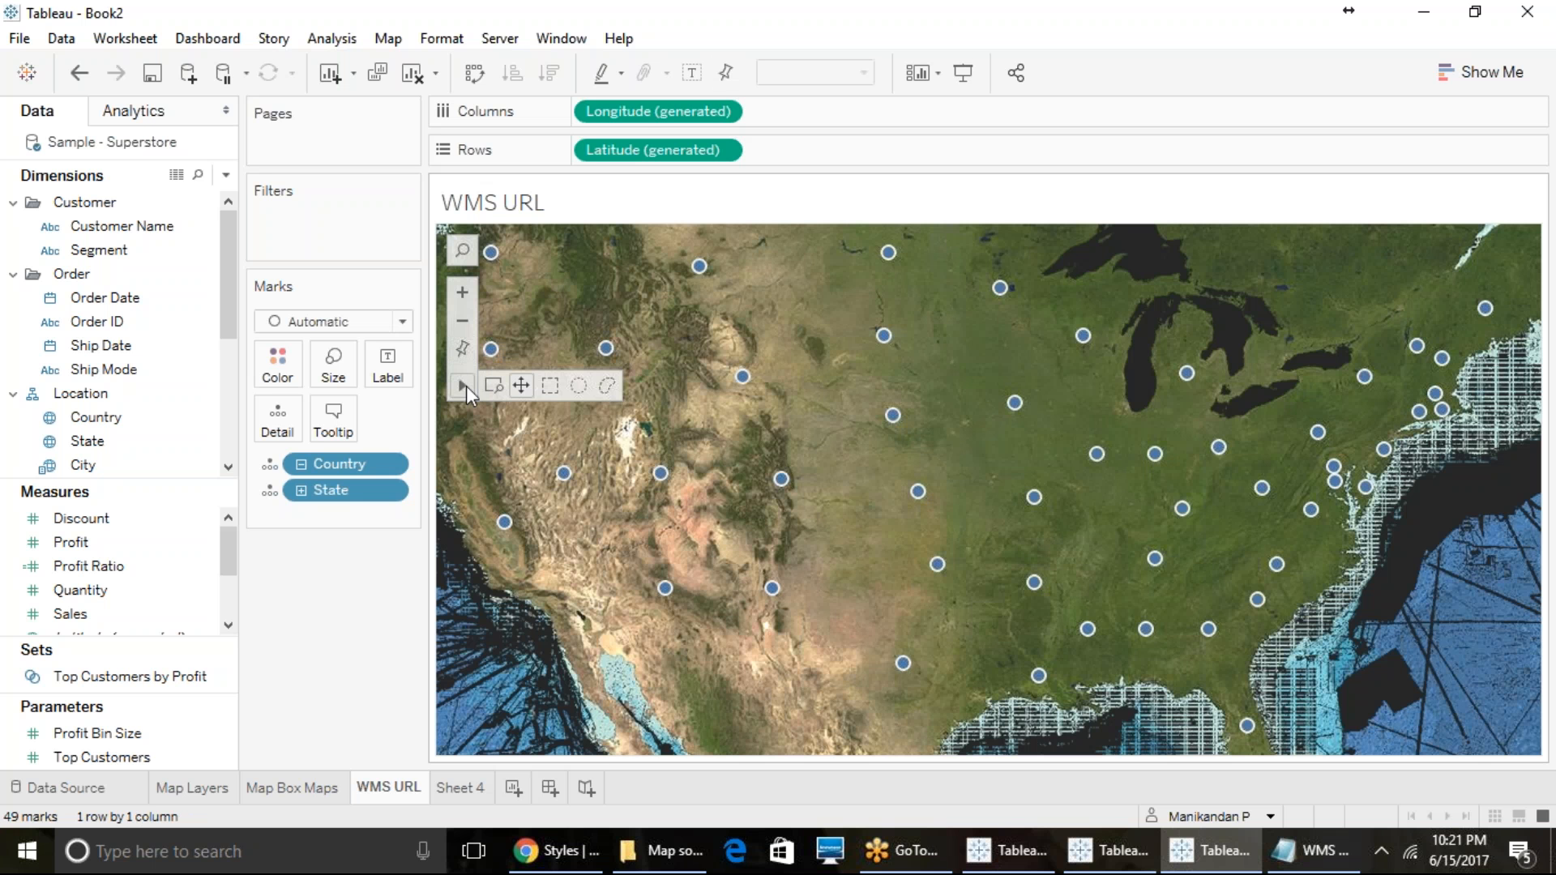
pyautogui.click(551, 388)
pyautogui.moveTo(554, 298); pyautogui.dragTo(873, 606)
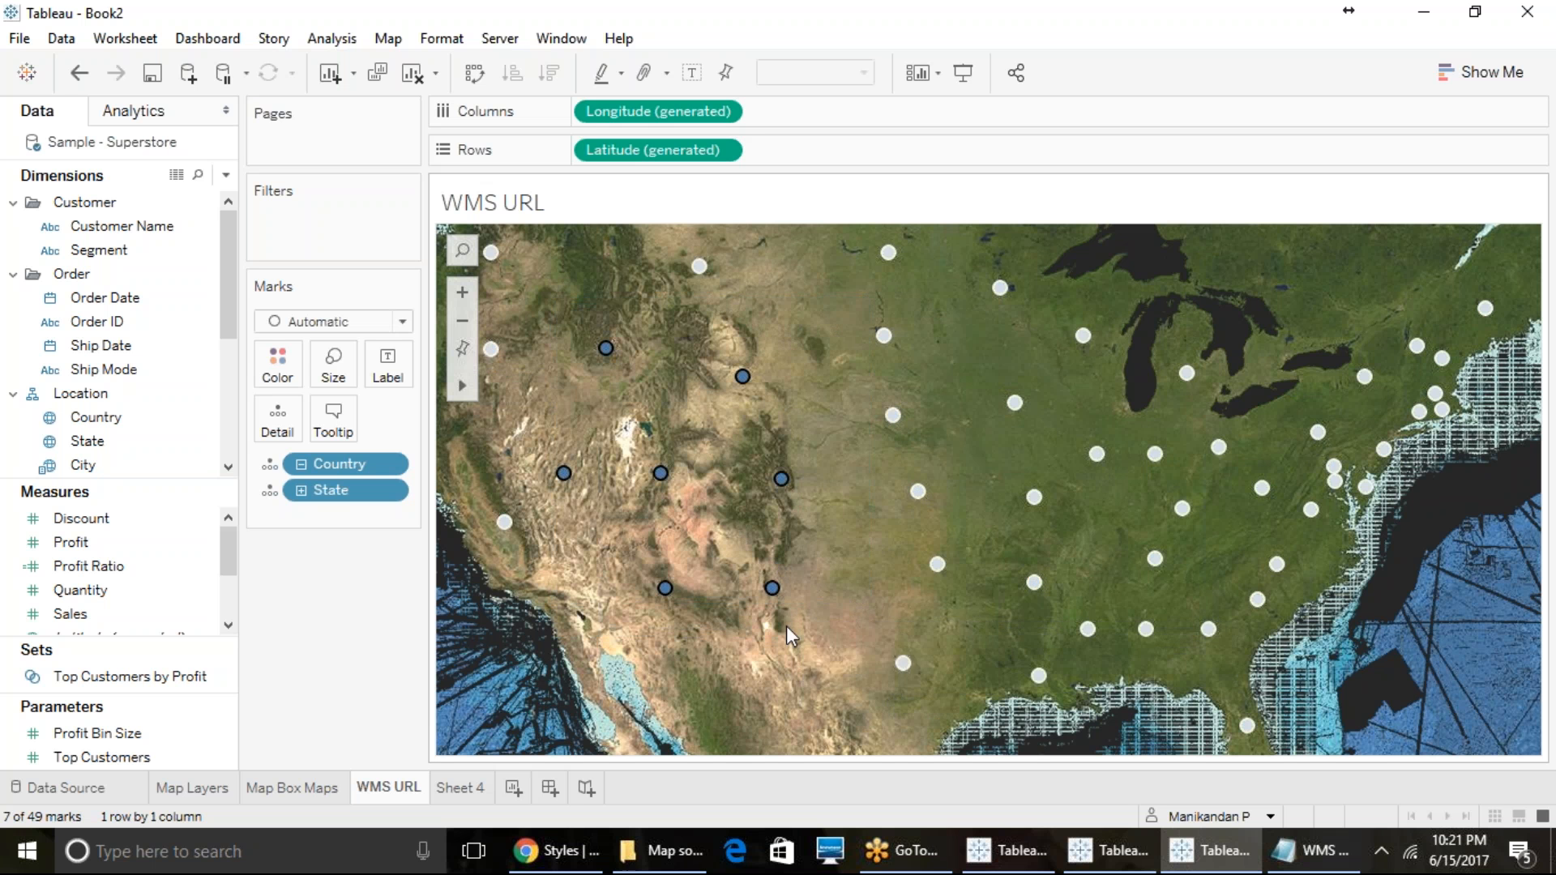
pyautogui.moveTo(767, 586)
pyautogui.moveTo(568, 329); pyautogui.dragTo(898, 644)
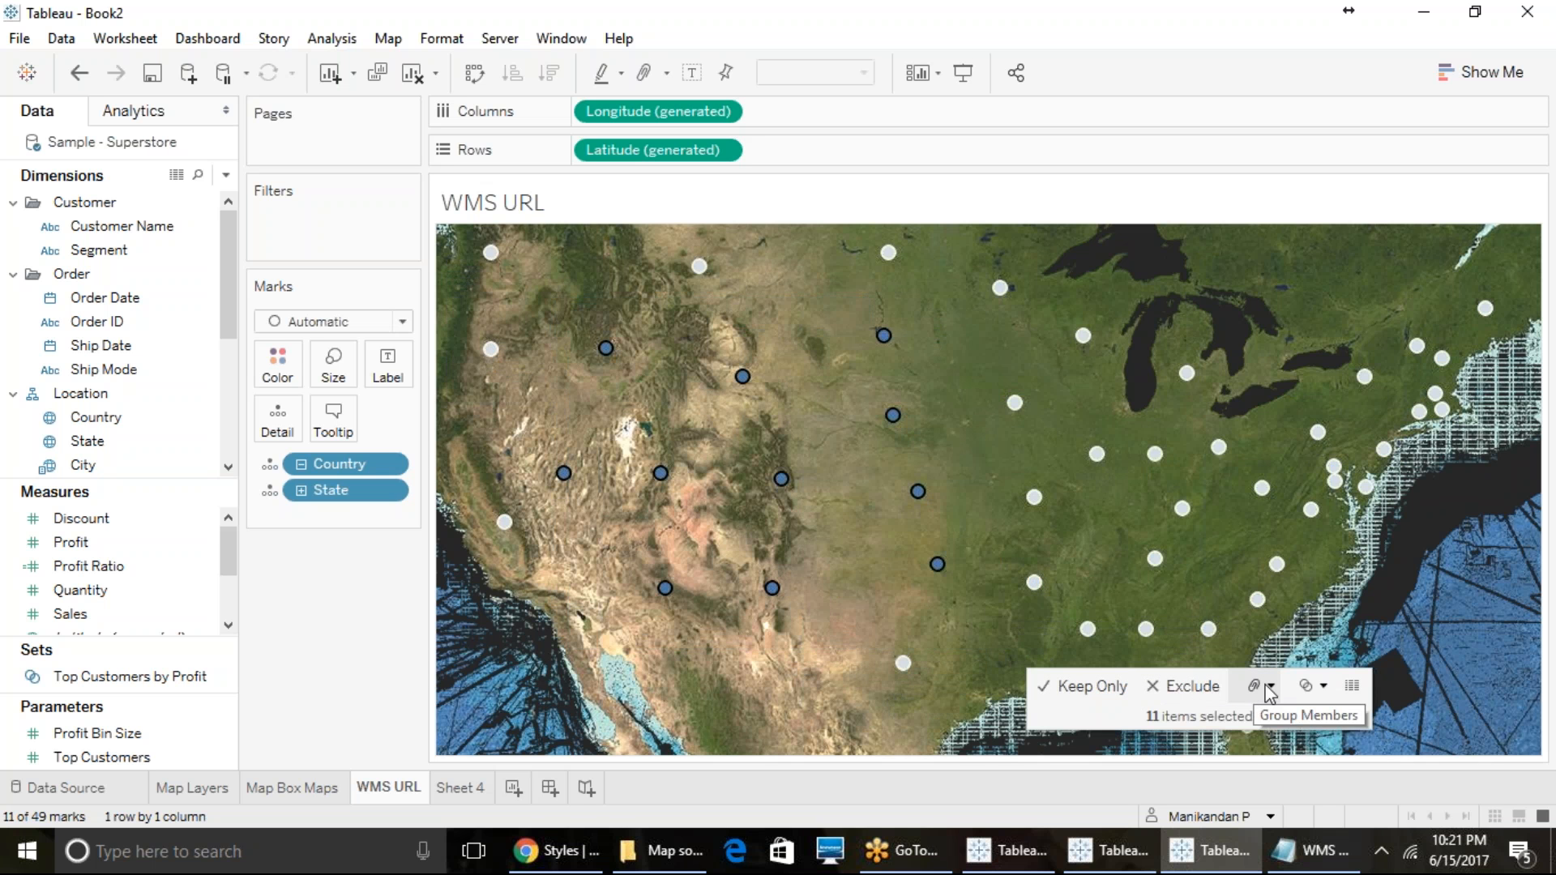
pyautogui.click(1247, 644)
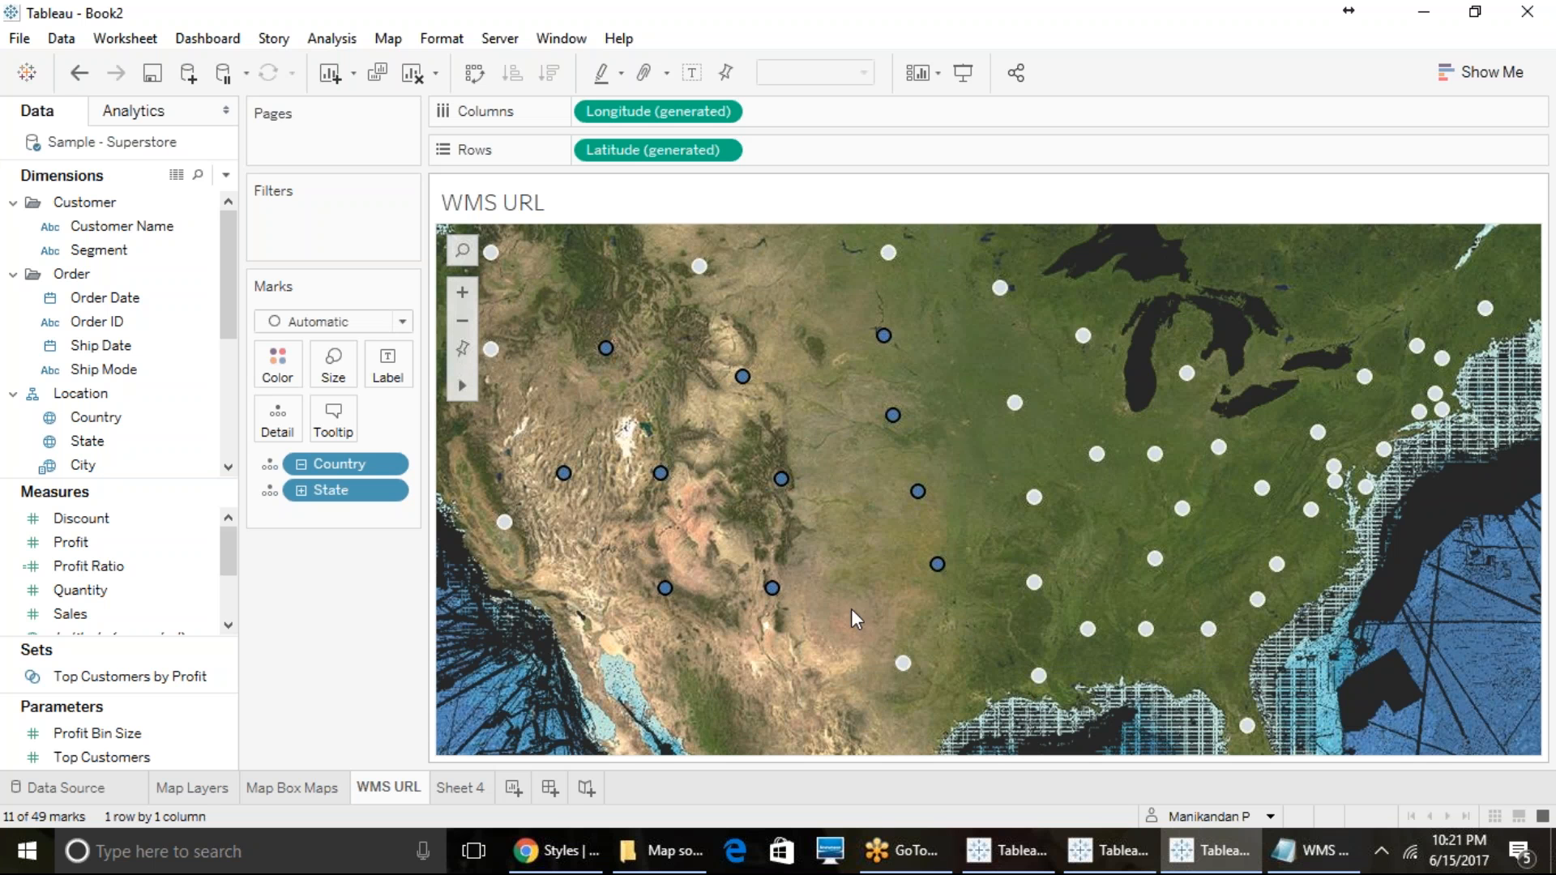
# - Select marks across the western and central states with the Radial Selection tool and clear the selection
pyautogui.moveTo(469, 392)
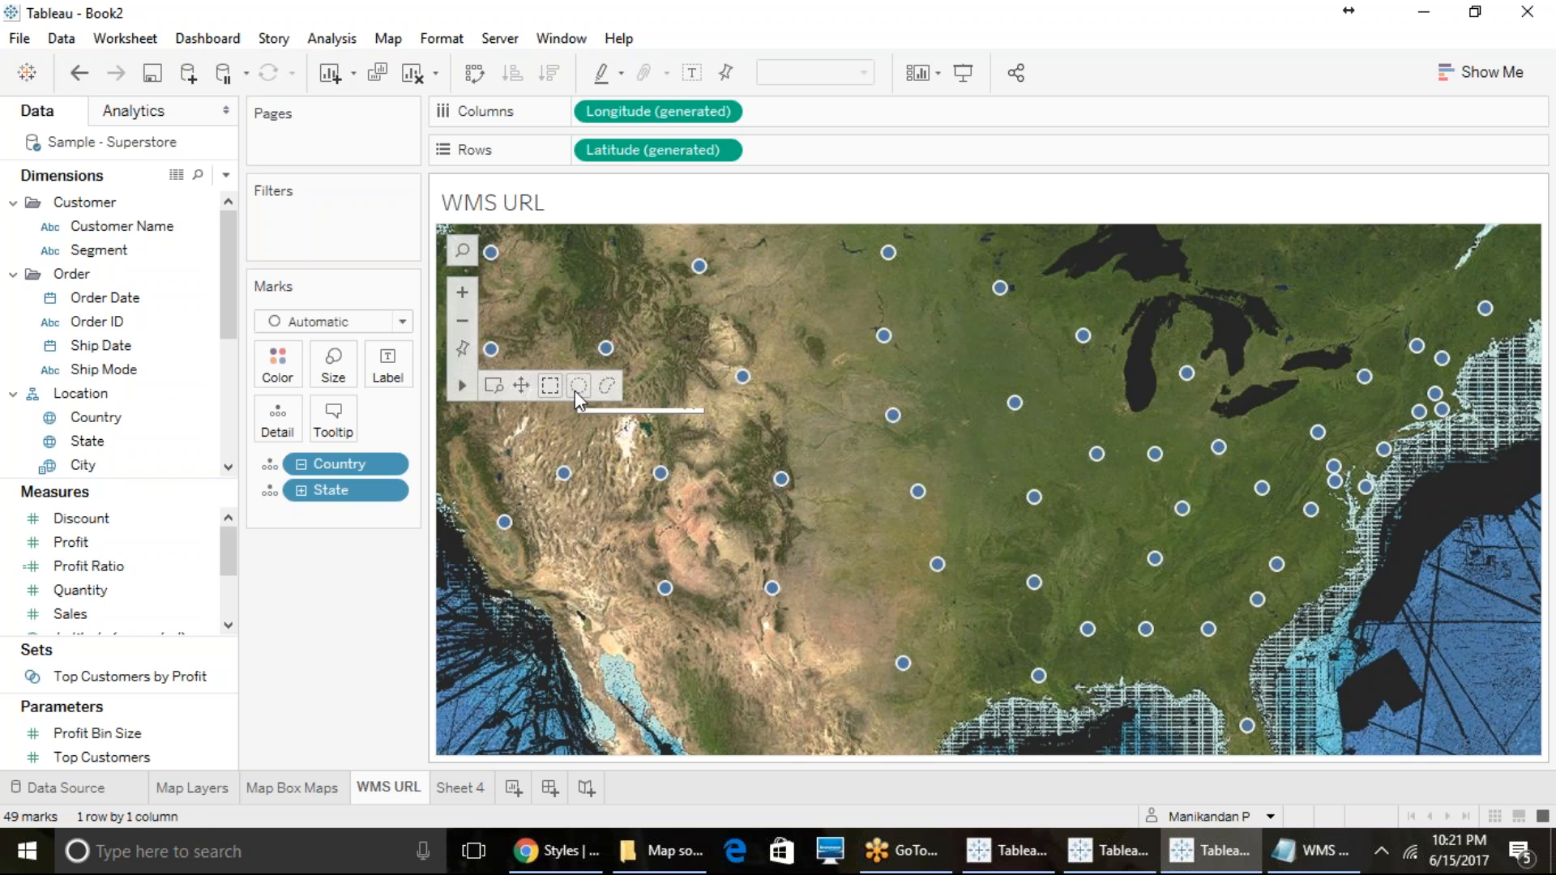
pyautogui.moveTo(612, 289); pyautogui.dragTo(1017, 756)
pyautogui.click(783, 726)
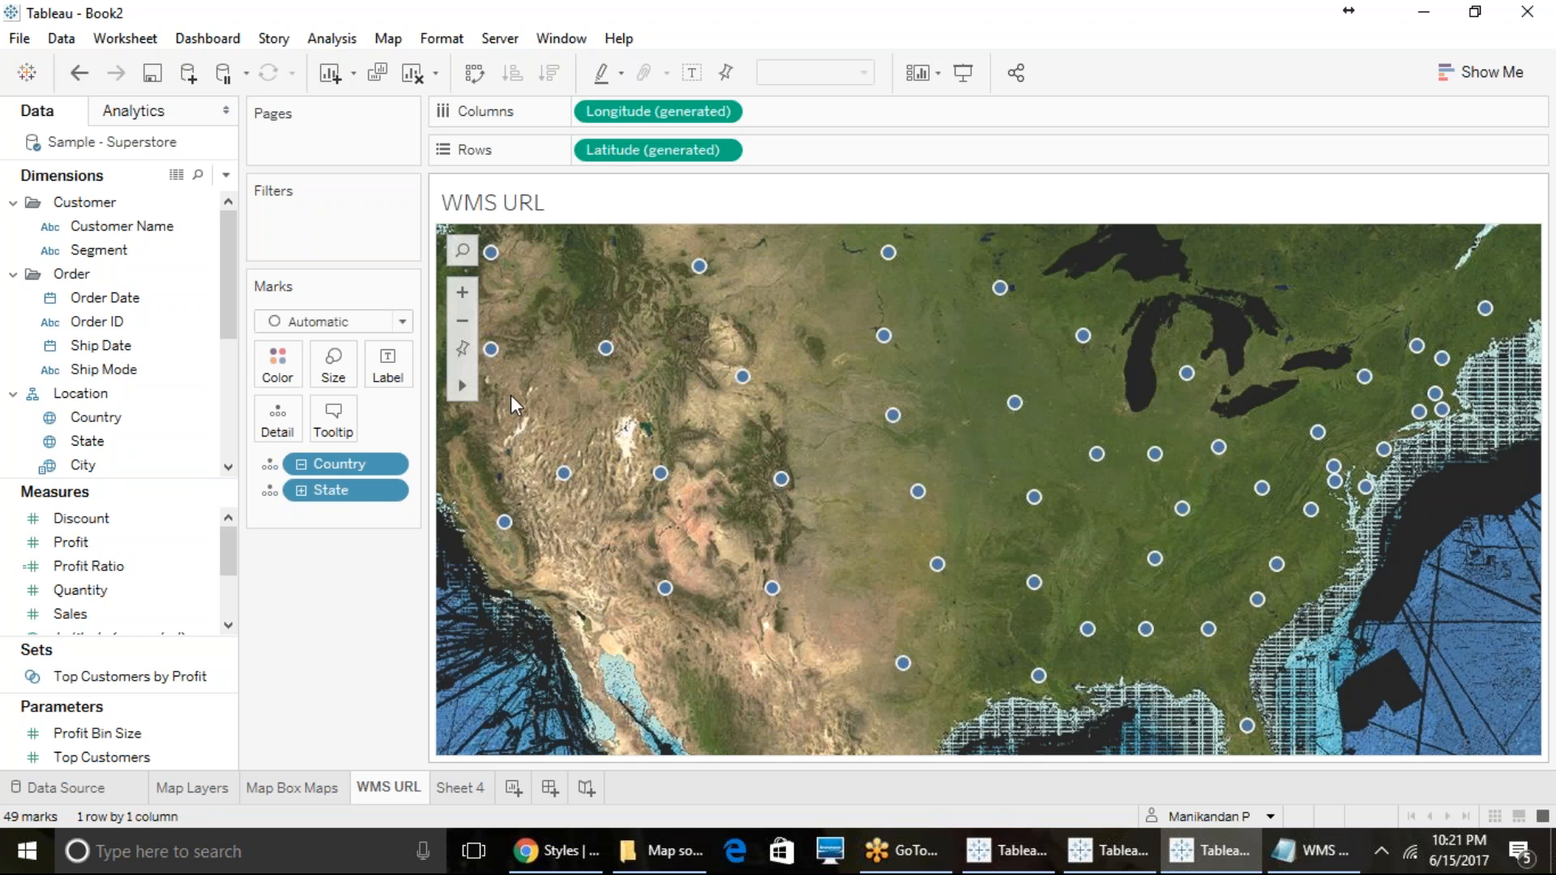
# - Select marks across the southwestern and central states with the Lasso Selection tool and clear the selection
pyautogui.moveTo(470, 386)
pyautogui.click(595, 386)
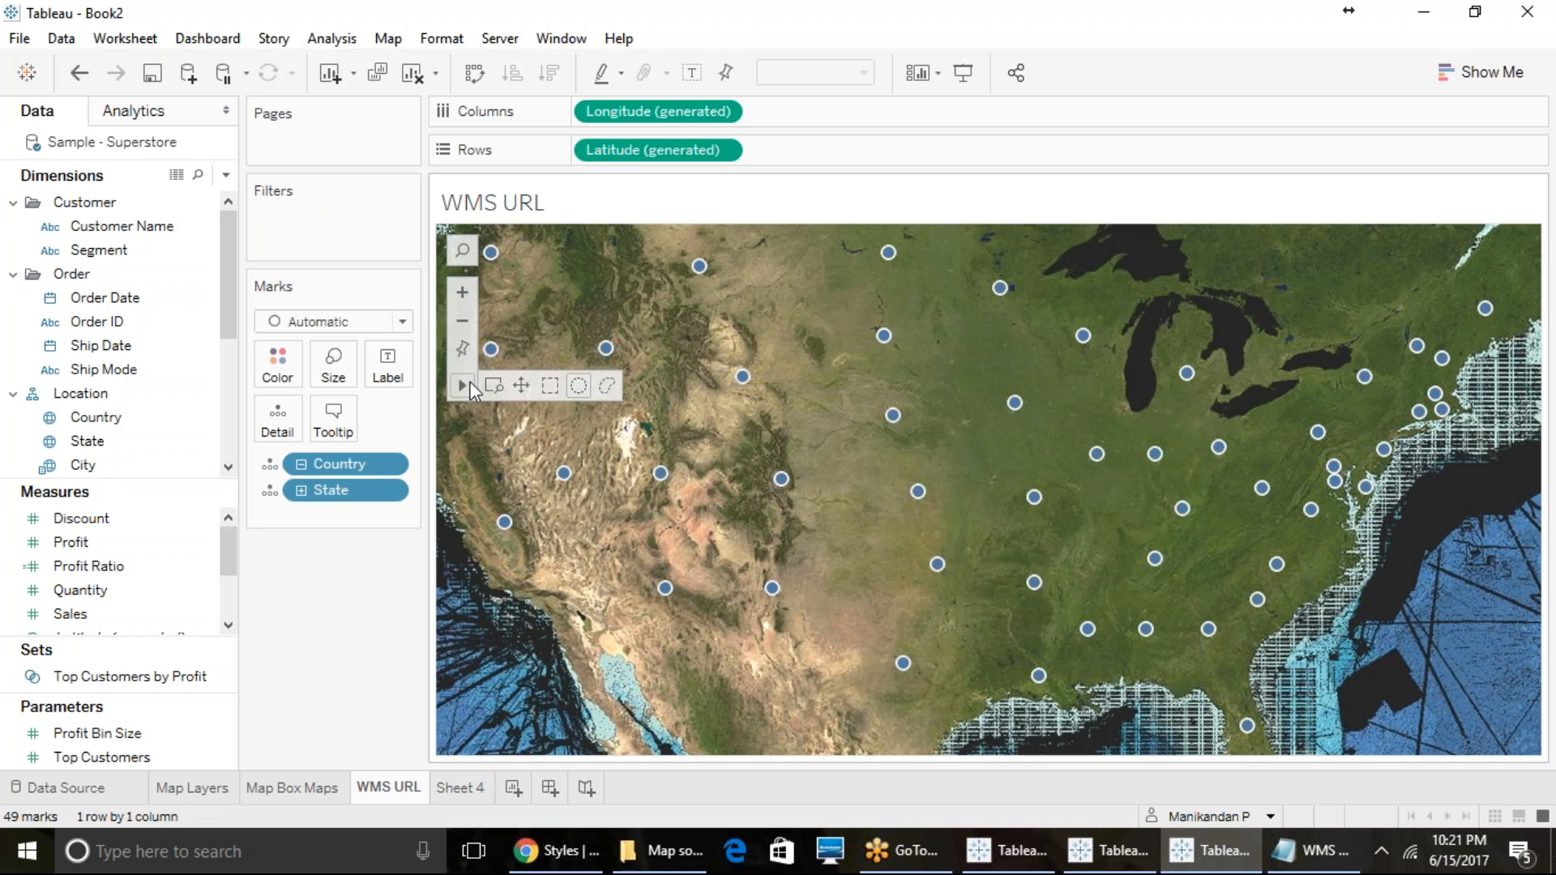
pyautogui.click(611, 387)
pyautogui.moveTo(680, 365)
pyautogui.mouseDown()
pyautogui.moveTo(848, 576)
pyautogui.moveTo(879, 790)
pyautogui.moveTo(1146, 598)
pyautogui.moveTo(1044, 760)
pyautogui.mouseUp()
pyautogui.click(710, 656)
pyautogui.moveTo(770, 288)
pyautogui.mouseDown()
pyautogui.moveTo(954, 393)
pyautogui.moveTo(1056, 527)
pyautogui.moveTo(711, 384)
pyautogui.moveTo(1046, 517)
pyautogui.moveTo(1216, 648)
pyautogui.moveTo(1183, 677)
pyautogui.moveTo(926, 744)
pyautogui.mouseUp()
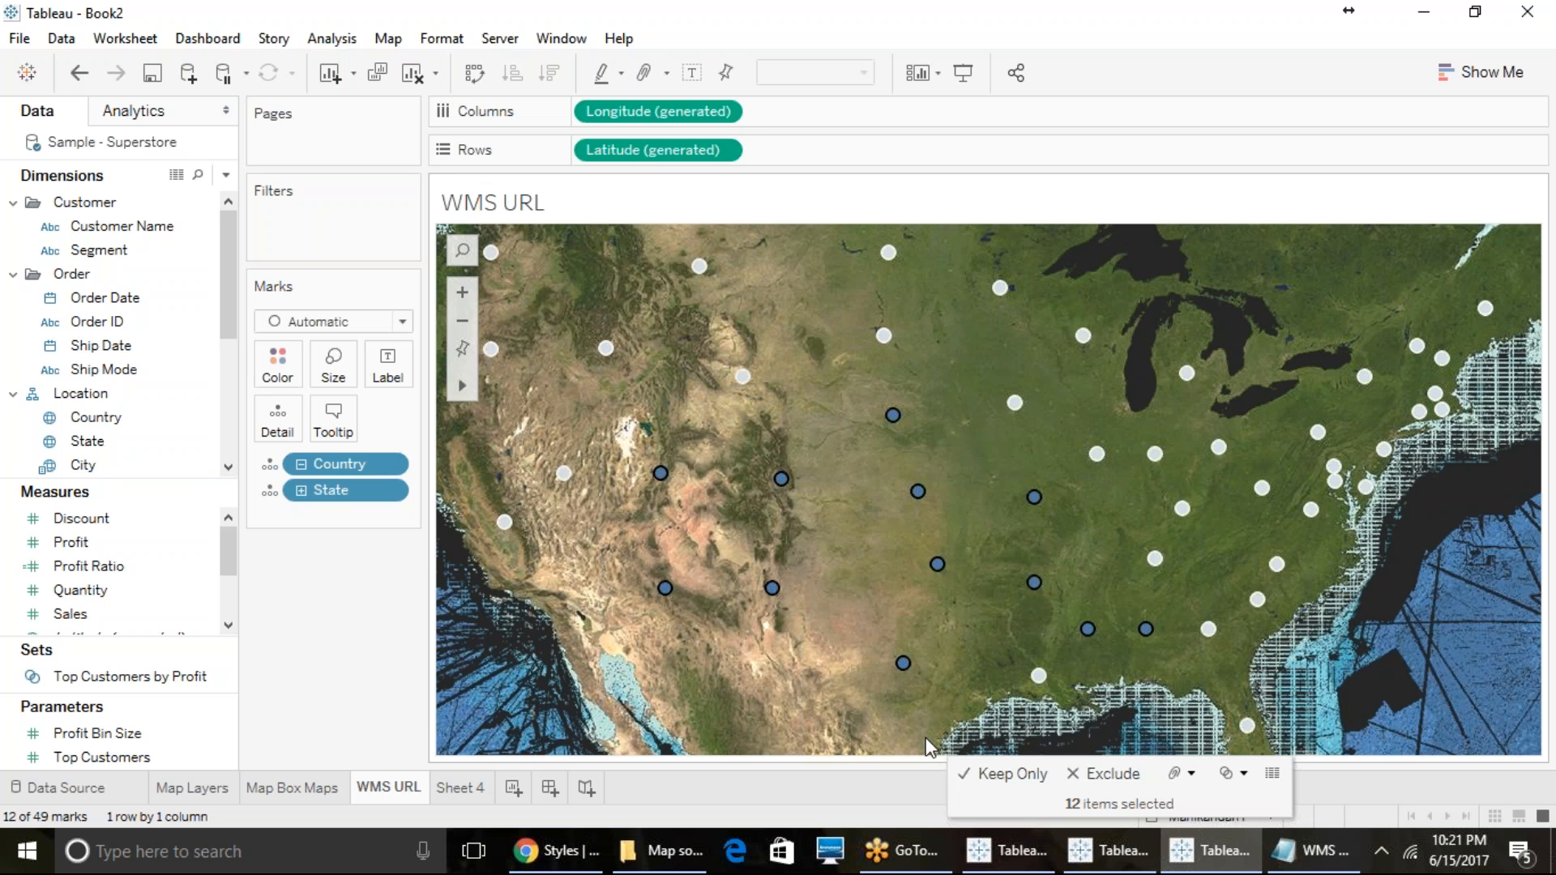
pyautogui.click(805, 760)
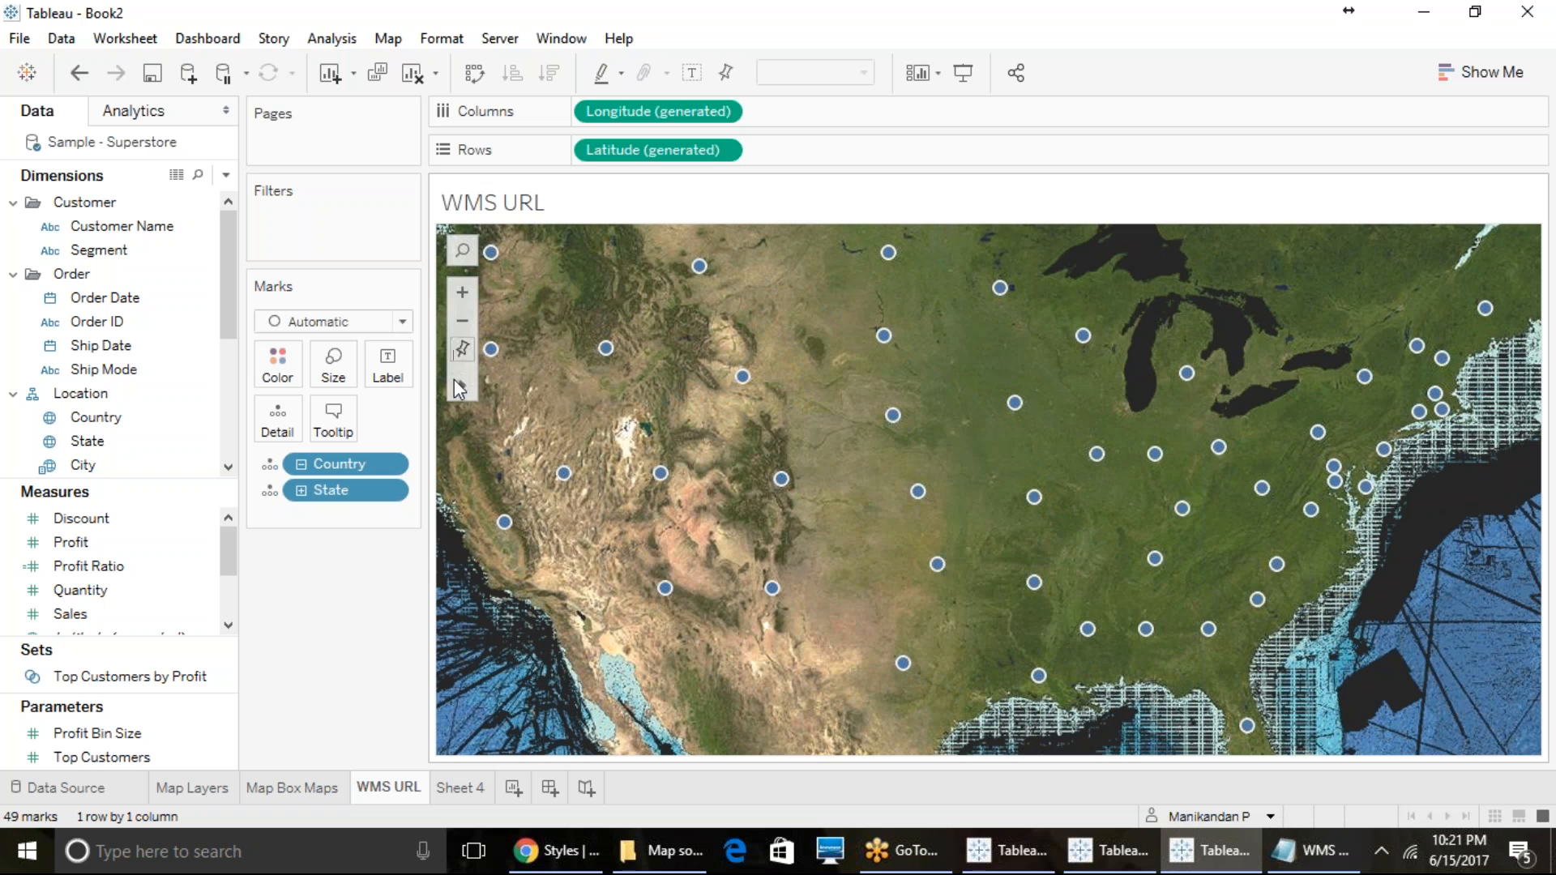
# - Fix the map at its current view and turn off Show View Toolbar in the Map Options
pyautogui.click(462, 351)
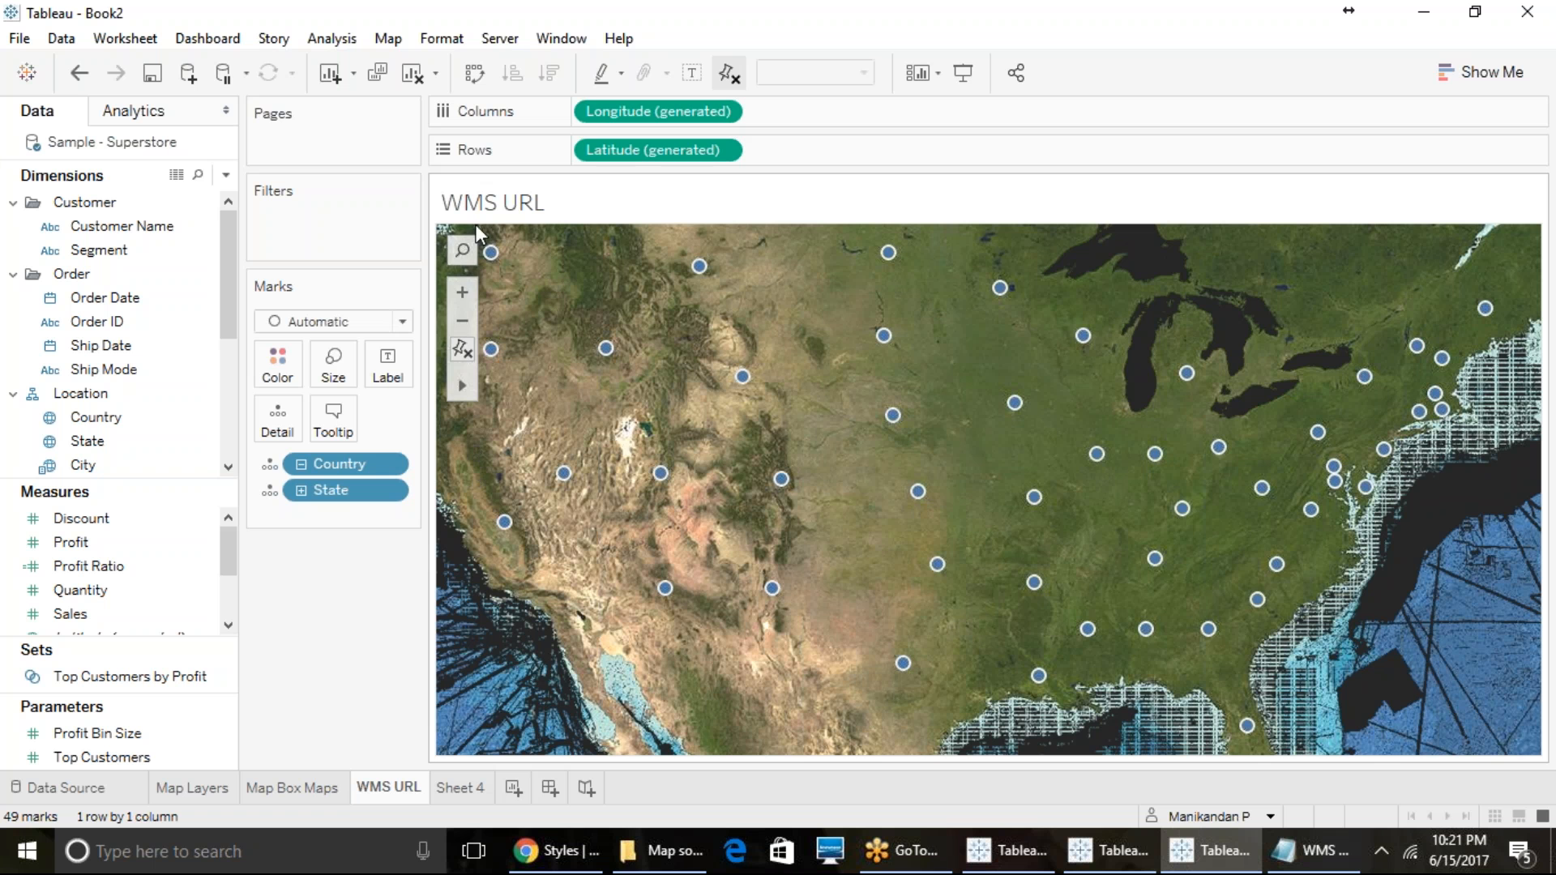
pyautogui.click(388, 38)
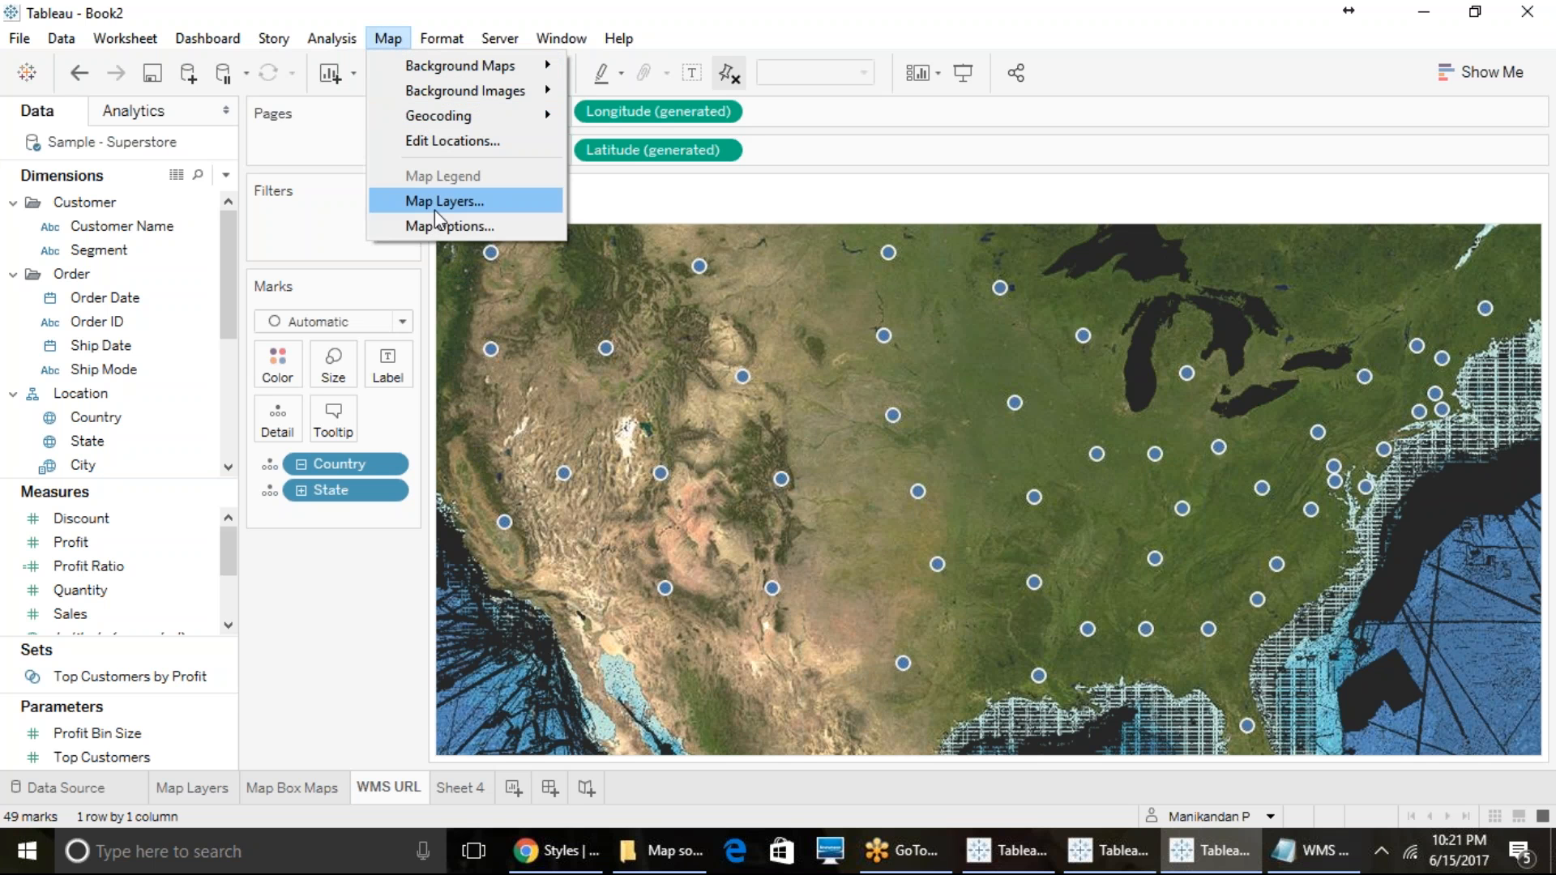
pyautogui.click(438, 235)
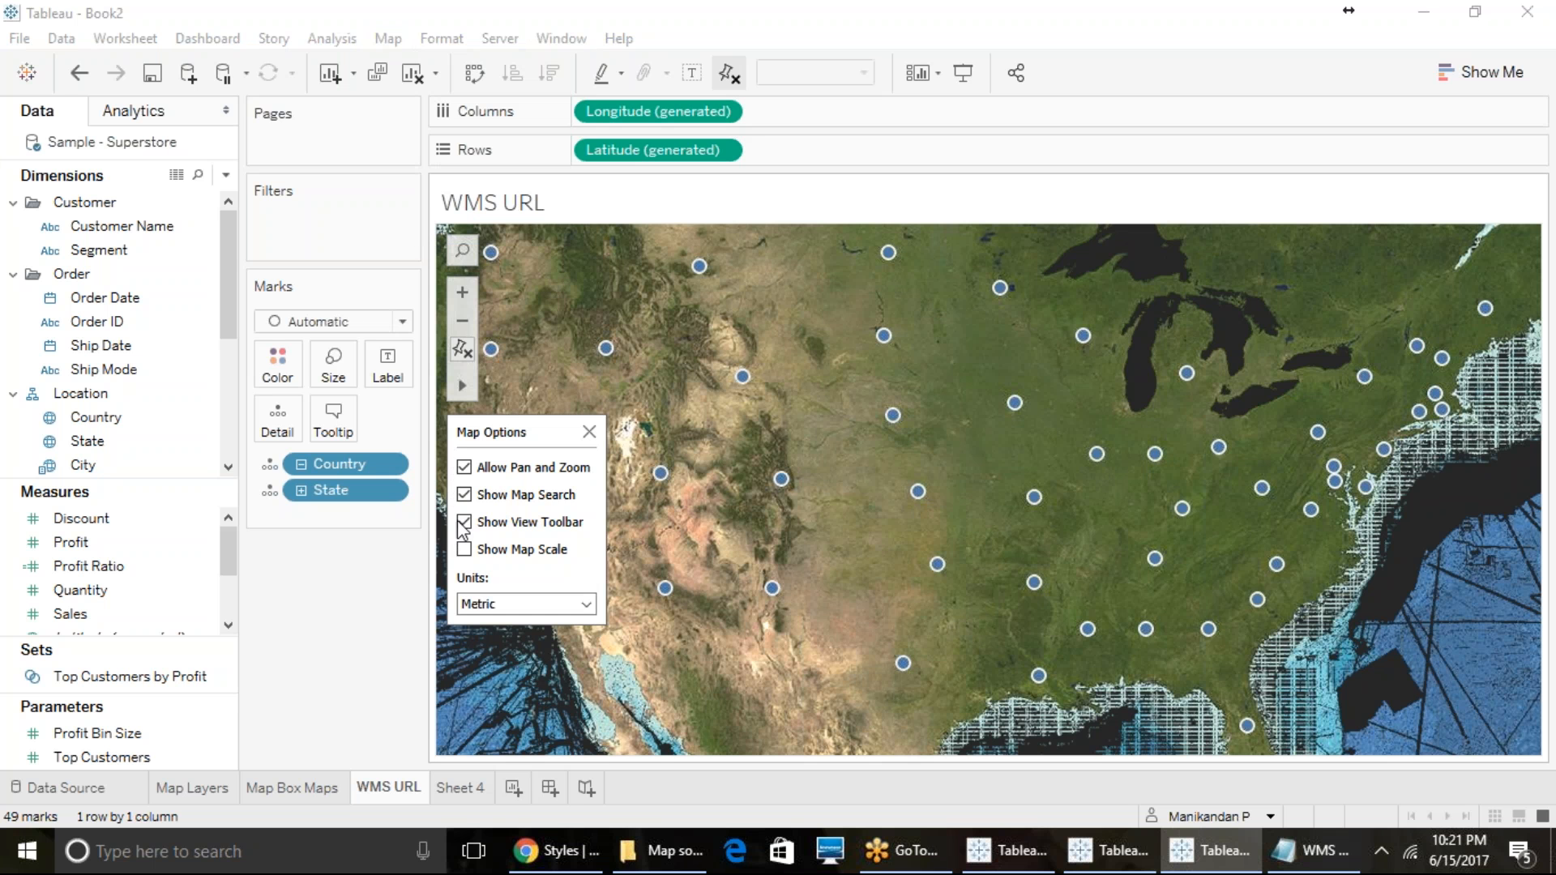
pyautogui.click(463, 522)
pyautogui.click(482, 670)
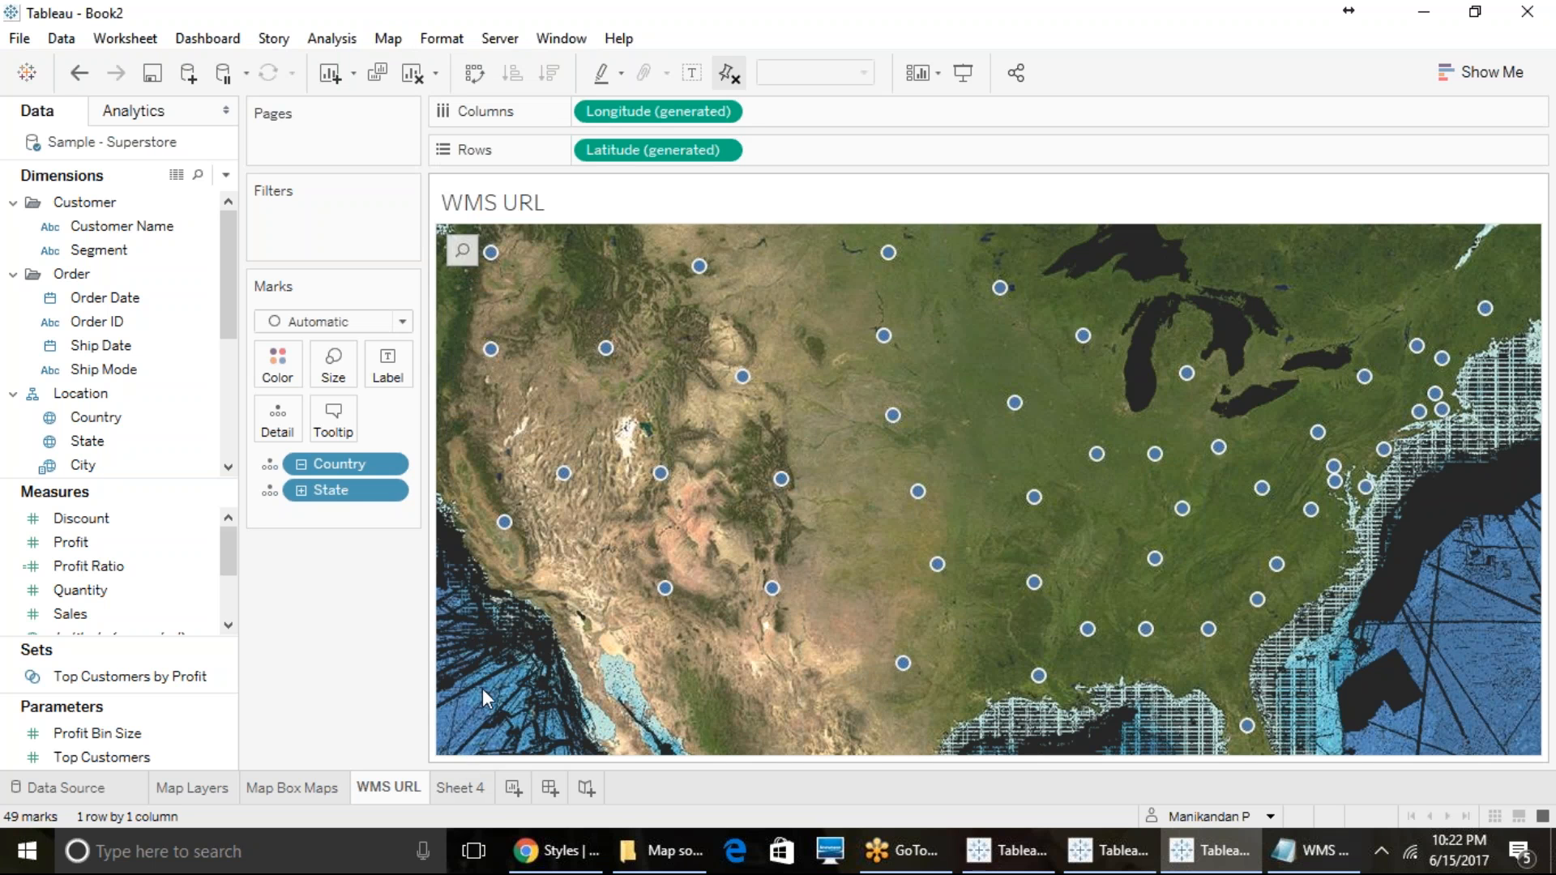
# - On Sheet 4, add the floorpaln image from the Desktop as a new background image for the Sample - Superstore data source
pyautogui.click(18, 38)
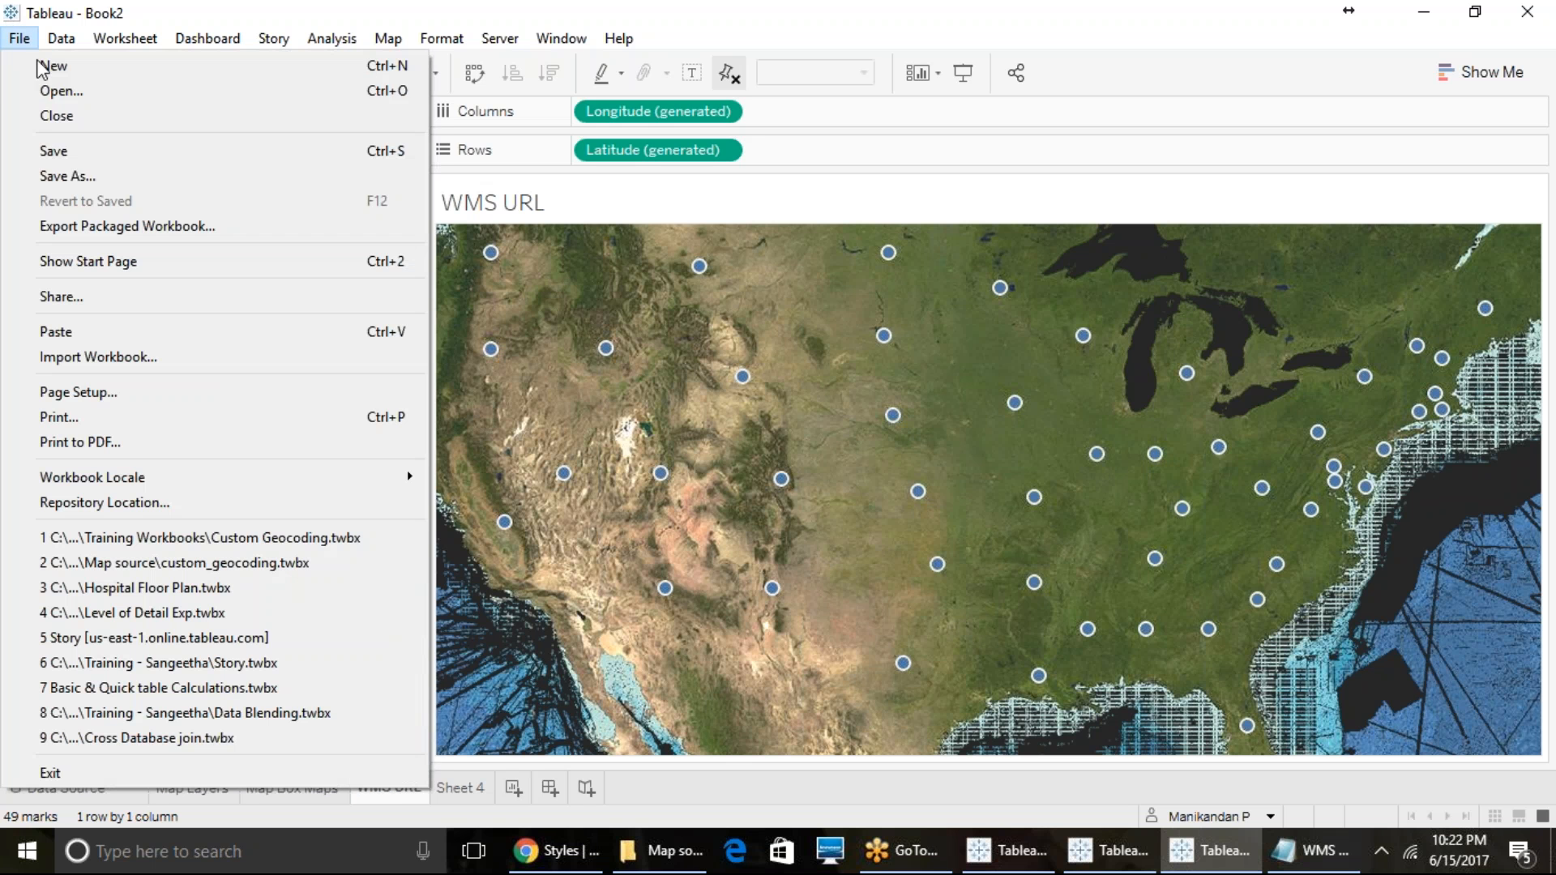
pyautogui.click(1135, 4)
pyautogui.click(466, 787)
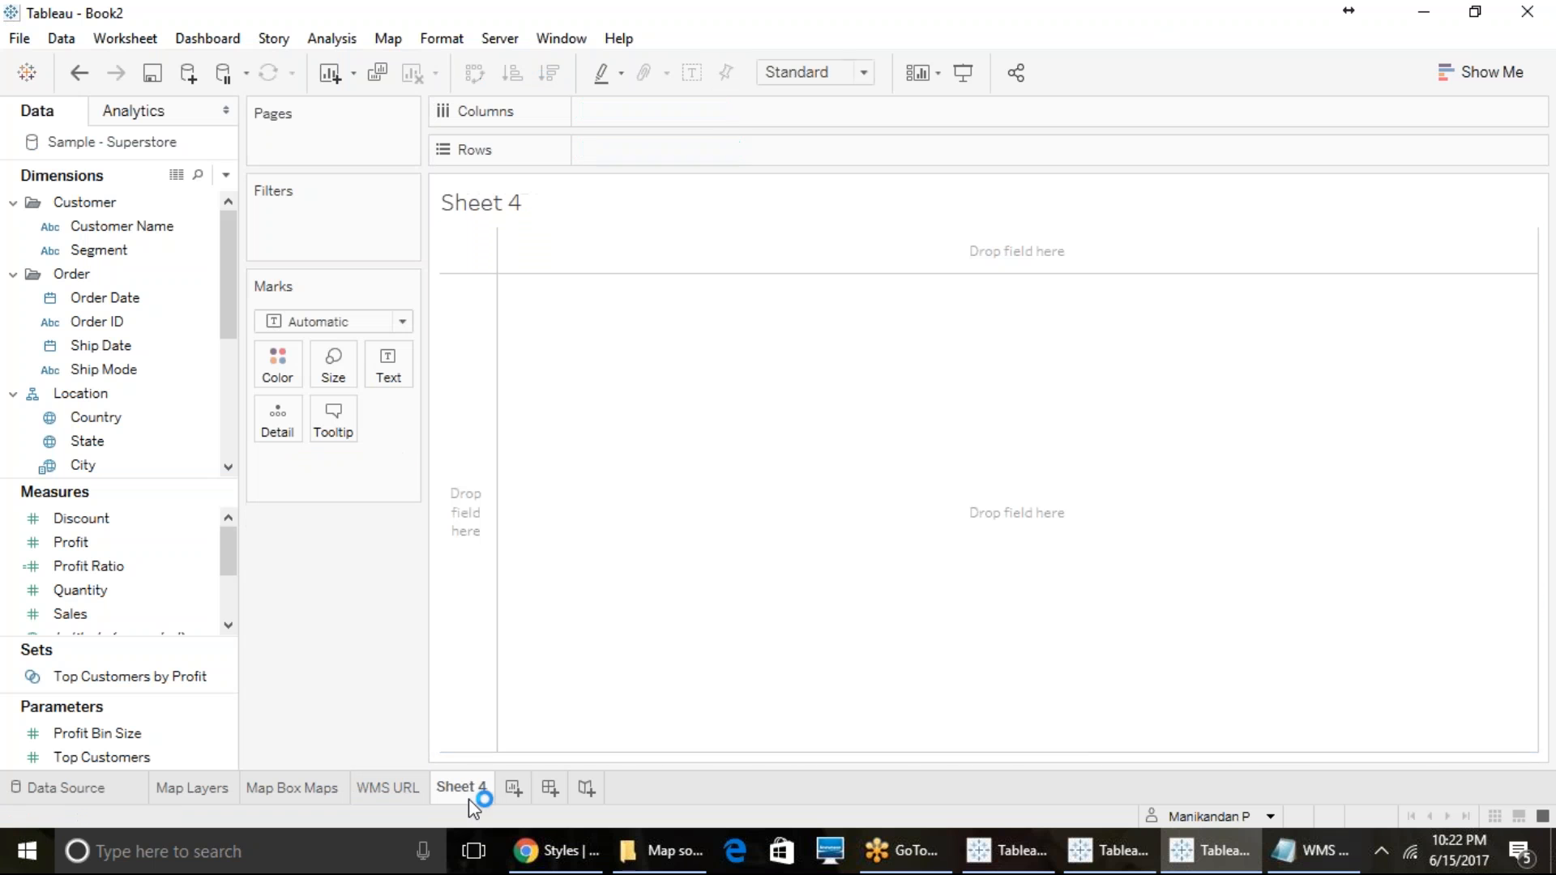
pyautogui.click(397, 47)
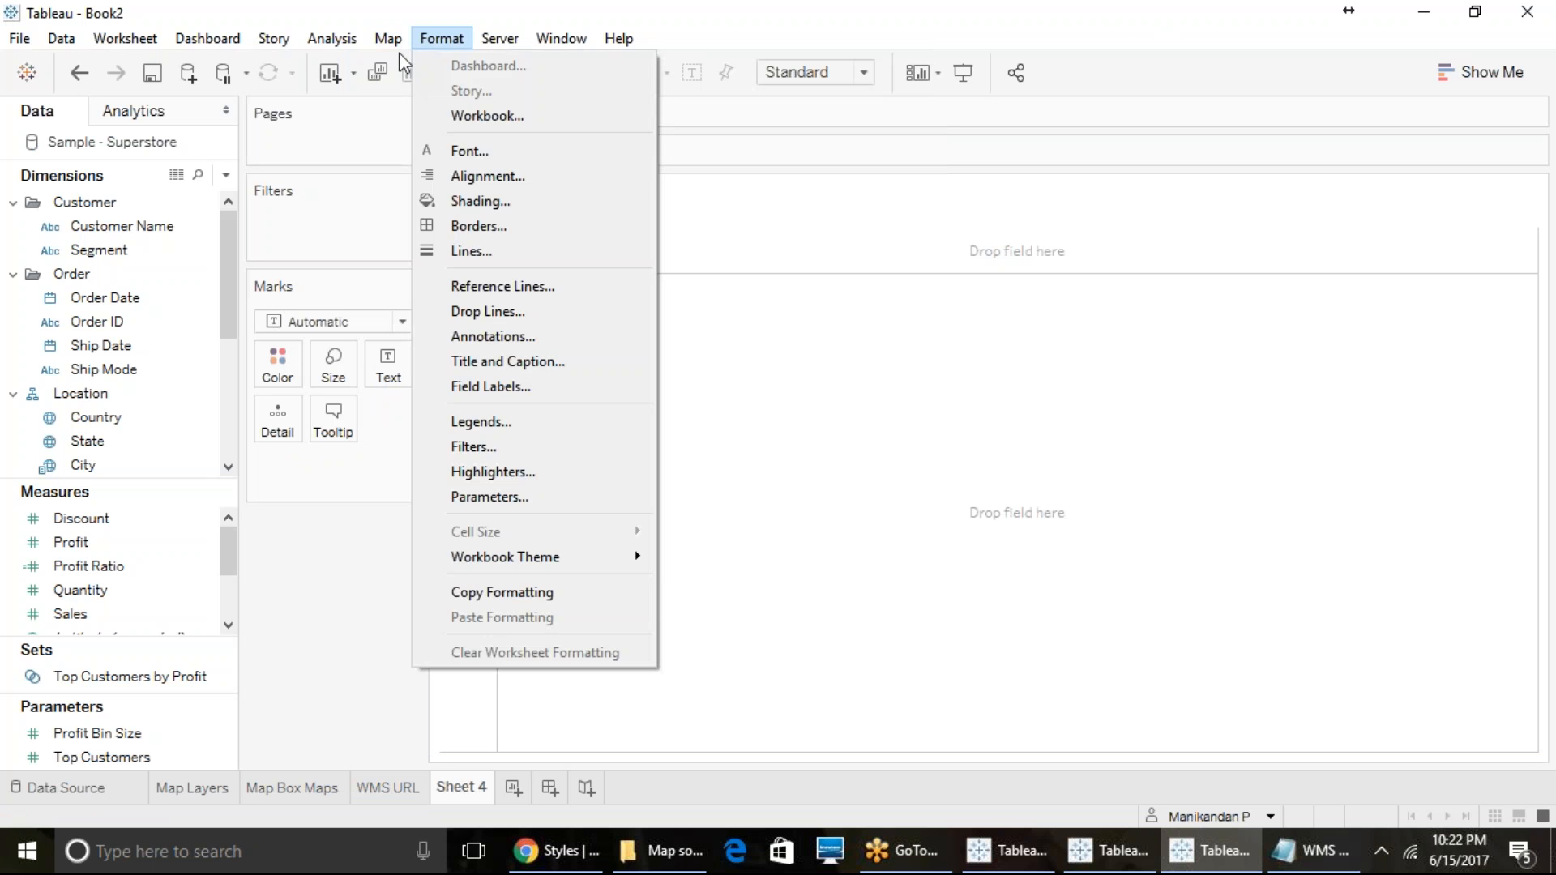
pyautogui.moveTo(394, 91)
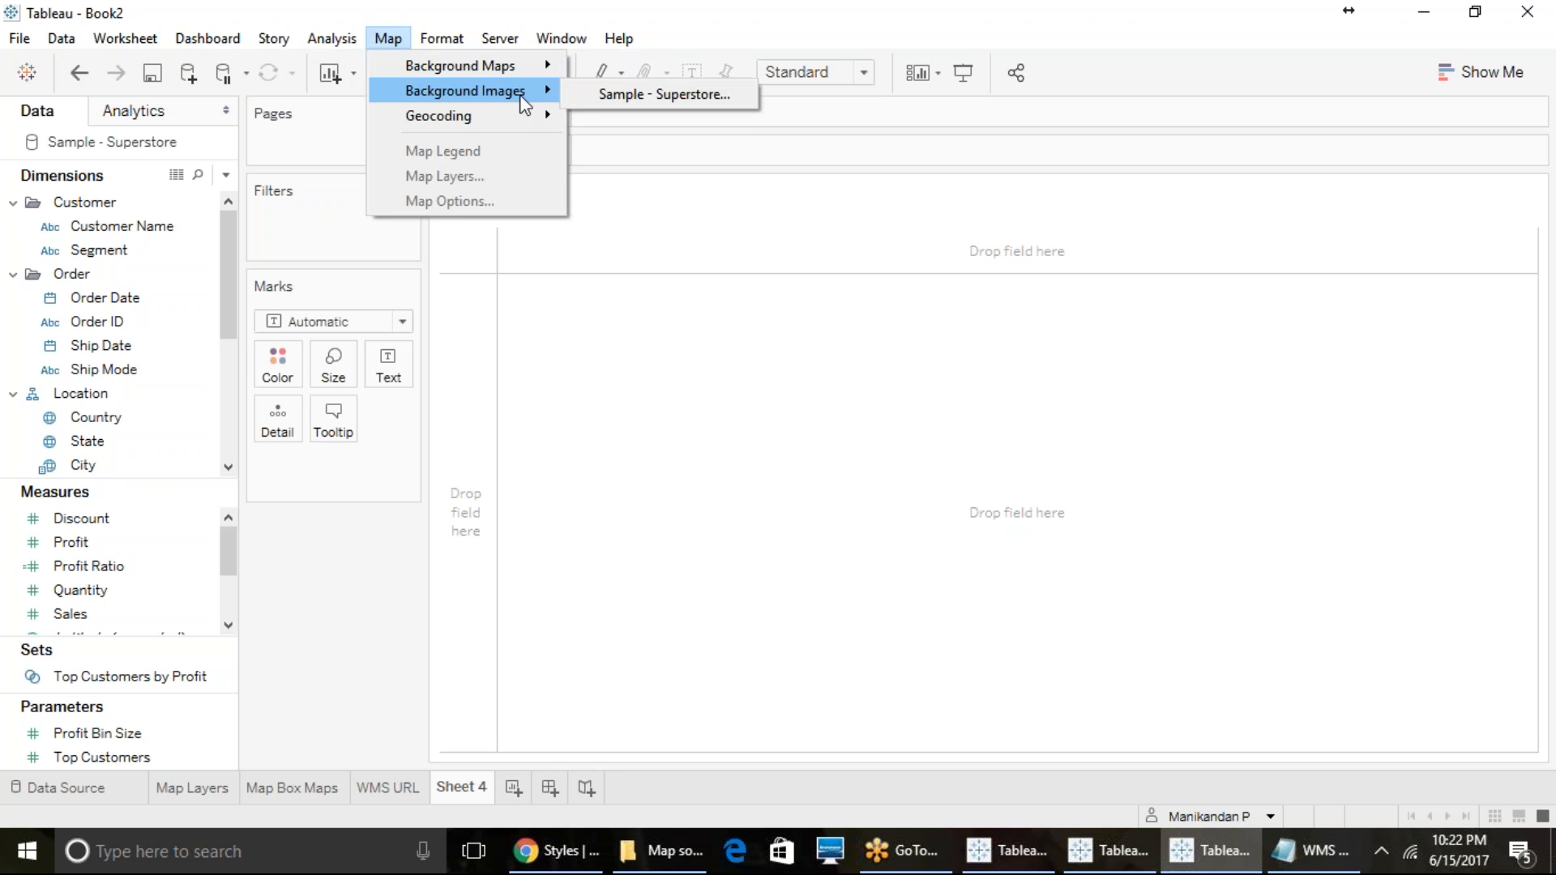
pyautogui.click(597, 95)
pyautogui.click(579, 508)
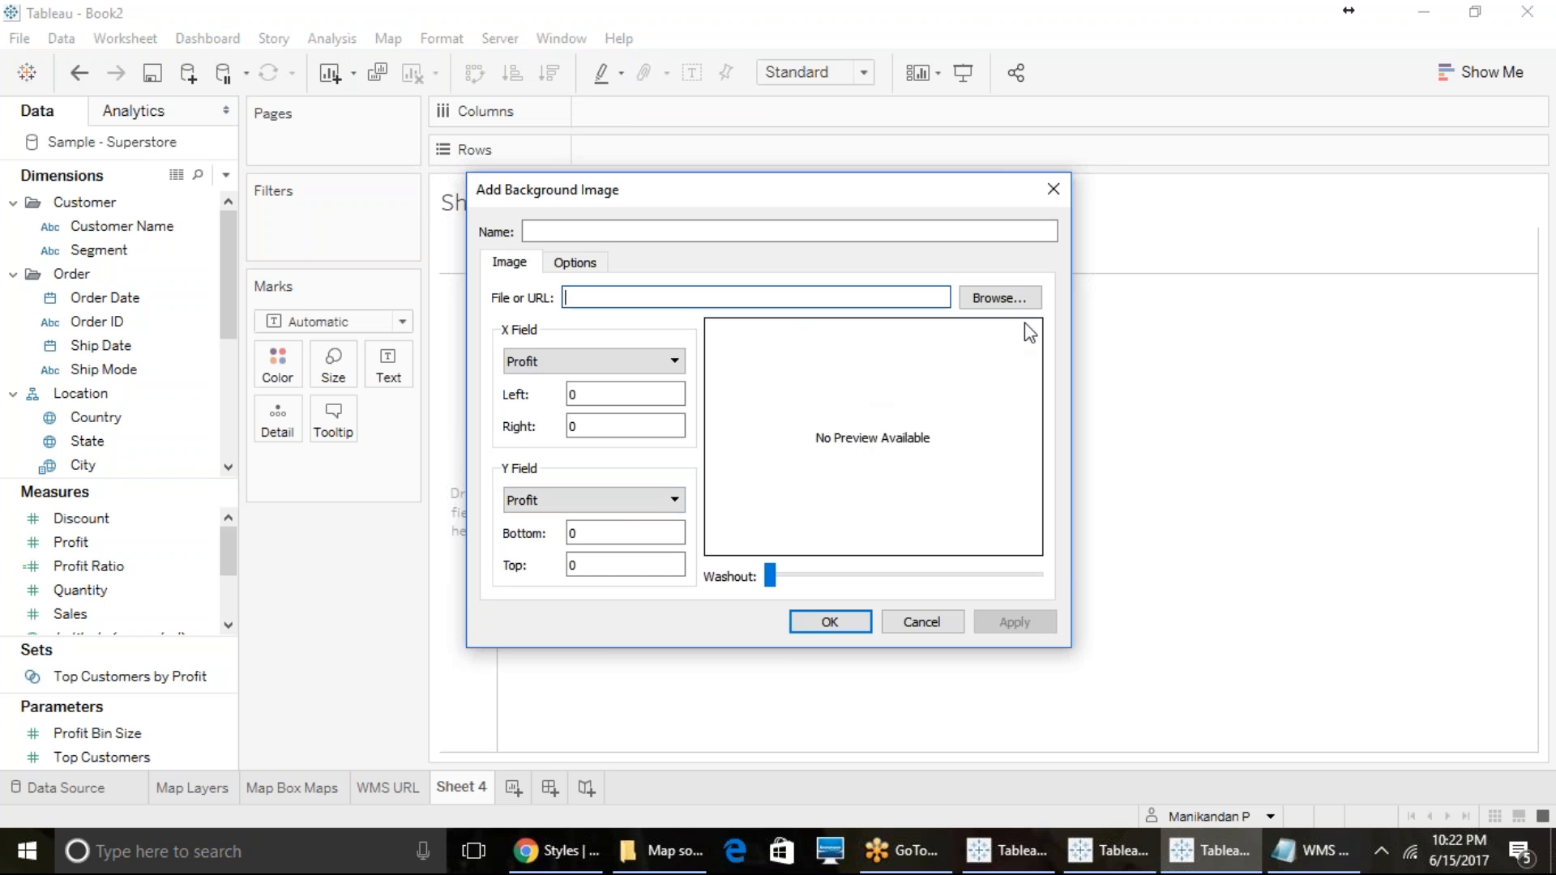
pyautogui.click(1005, 299)
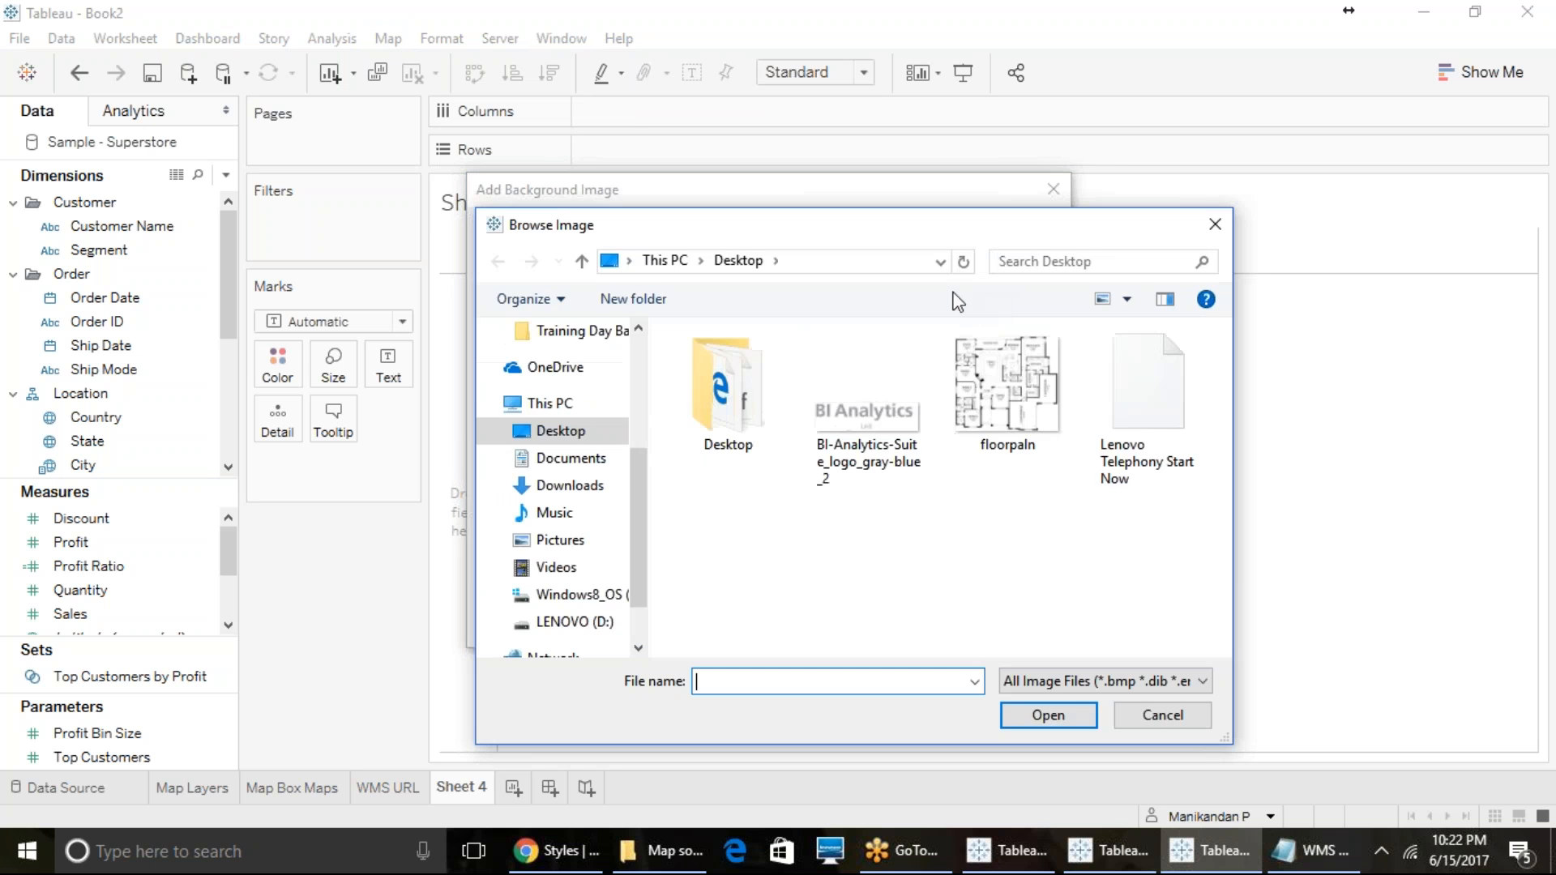
pyautogui.click(1115, 387)
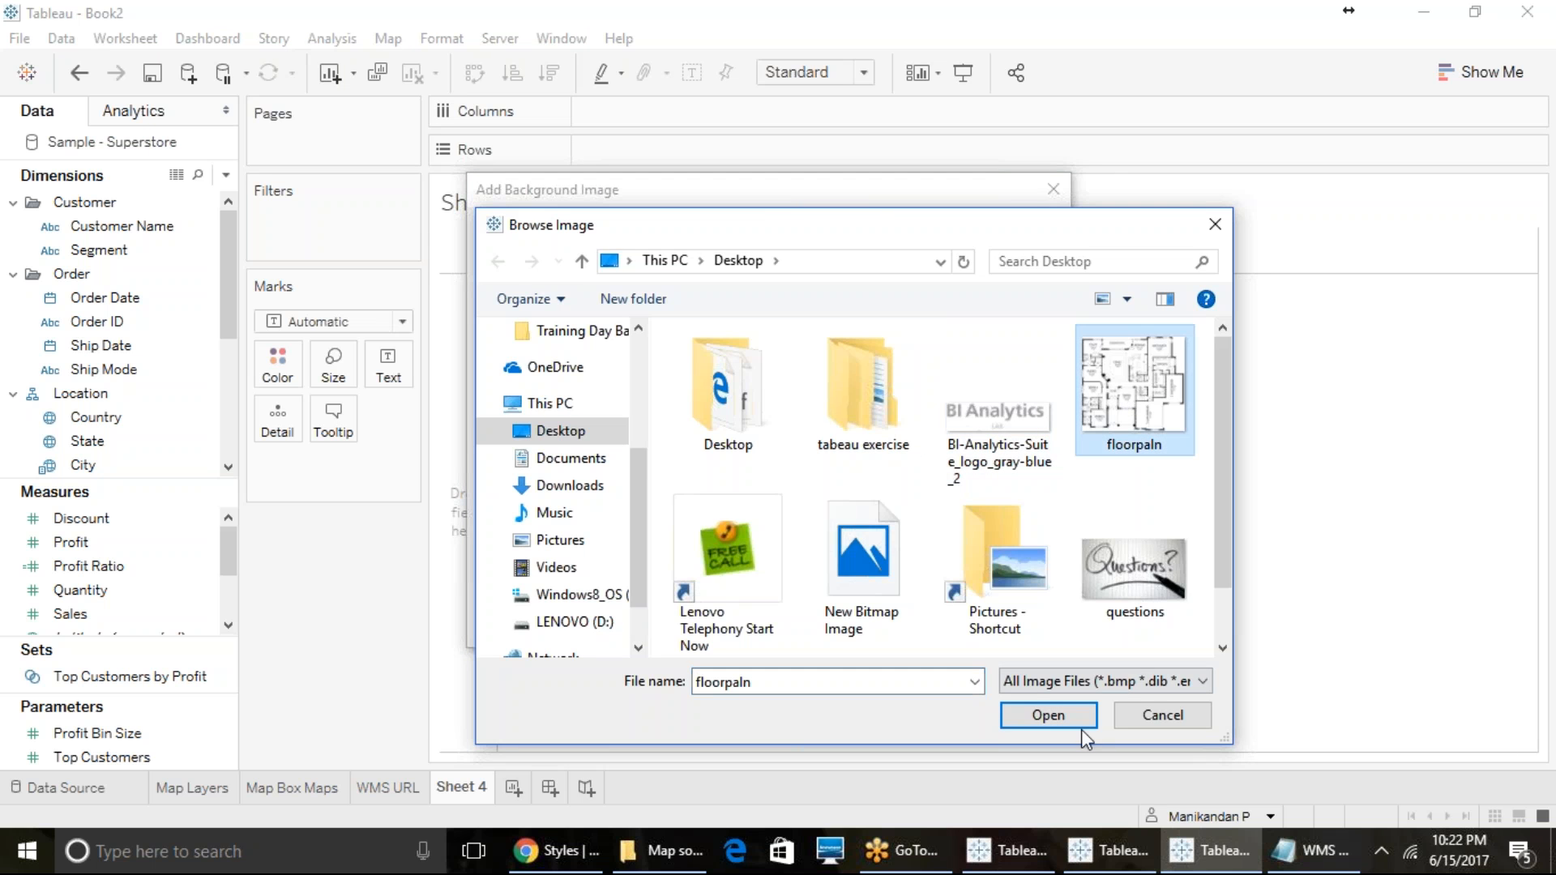
pyautogui.click(1047, 713)
# - Set the background image's X Field right value to 1500 and Y Field top value to 800, and accept the image
pyautogui.click(613, 427)
pyautogui.doubleClick(572, 428)
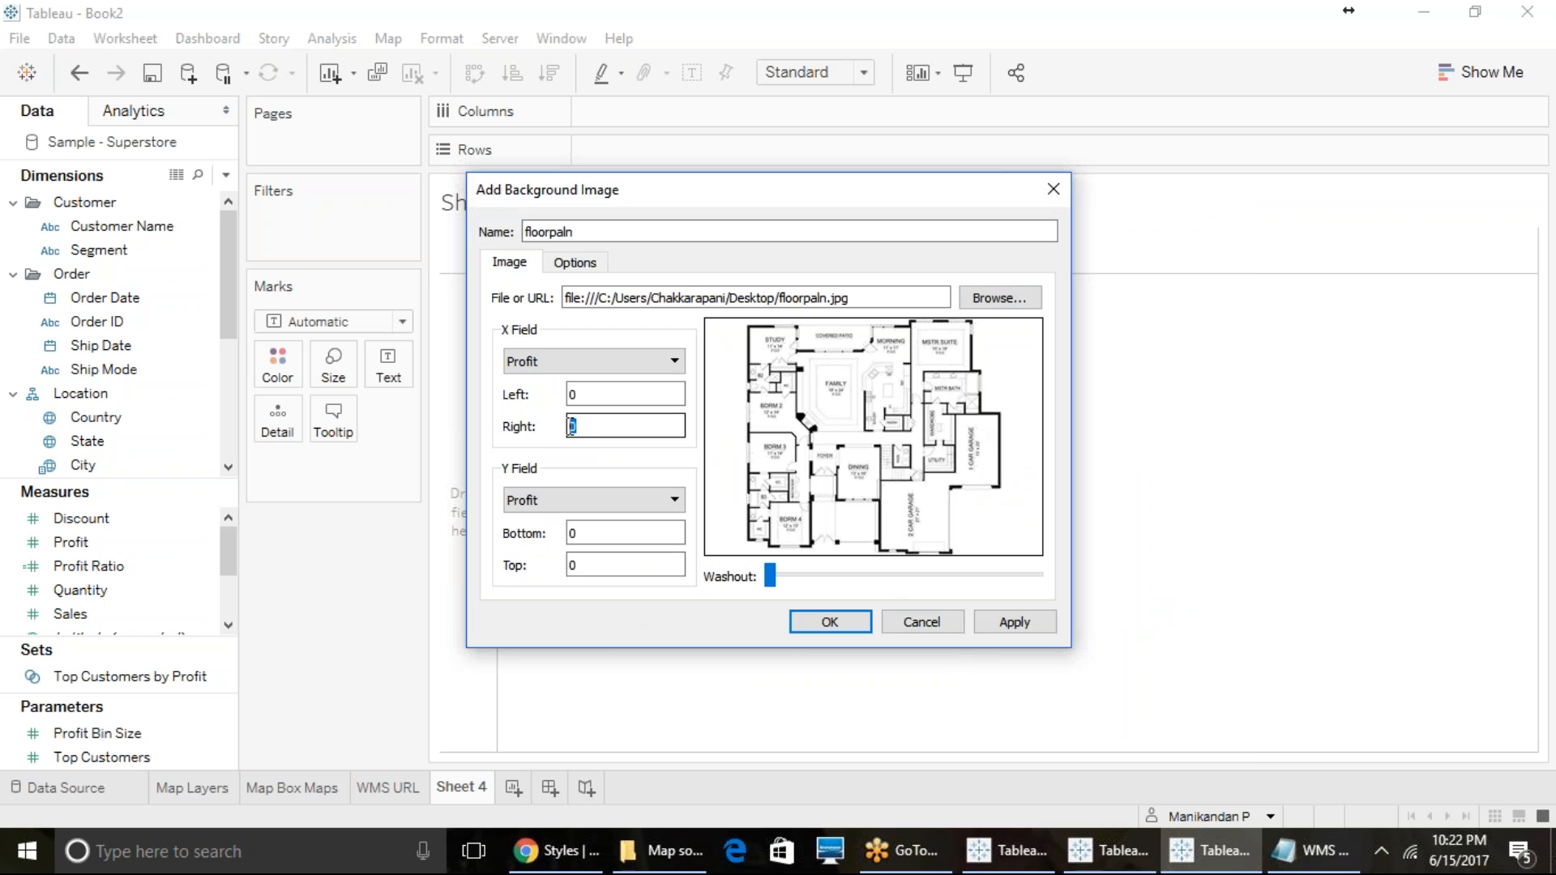
pyautogui.write('1500')
pyautogui.doubleClick(598, 562)
pyautogui.moveTo(582, 565); pyautogui.dragTo(552, 564)
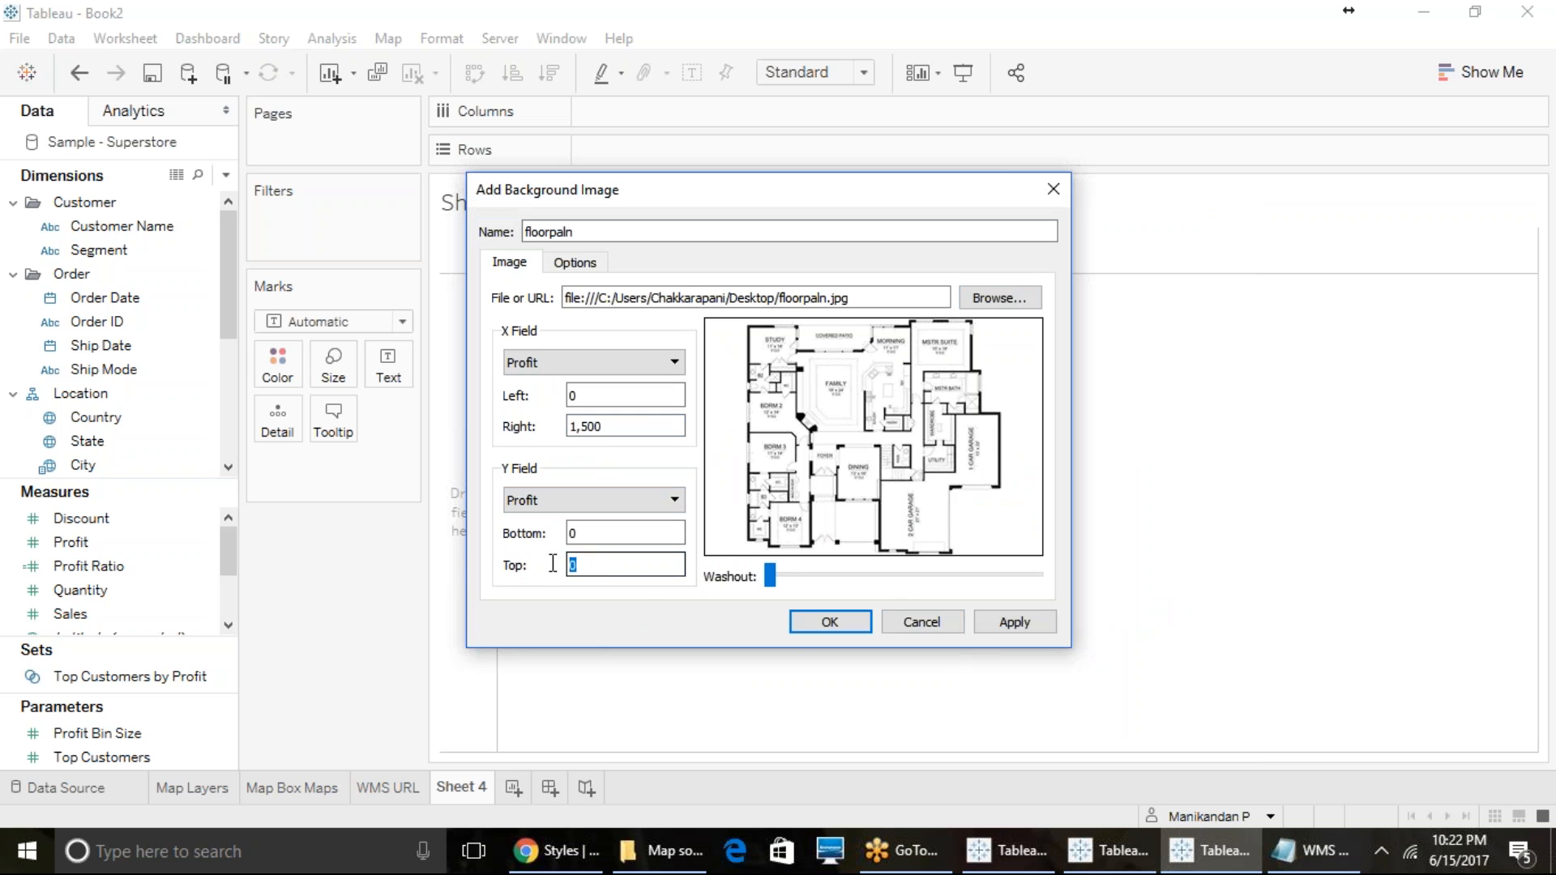
pyautogui.write('800')
pyautogui.click(840, 627)
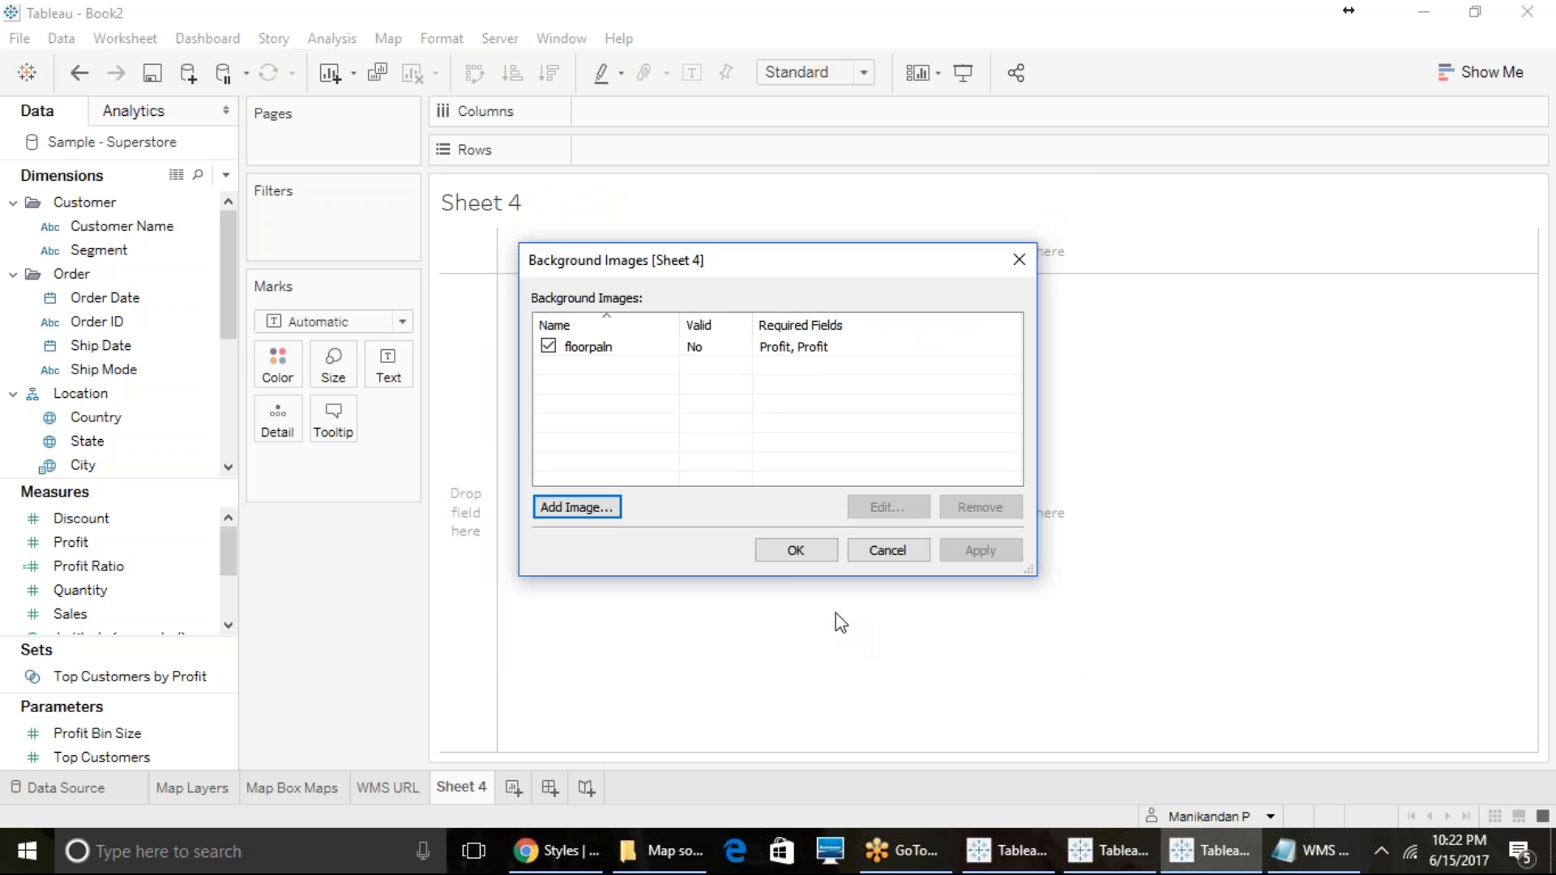
pyautogui.click(780, 350)
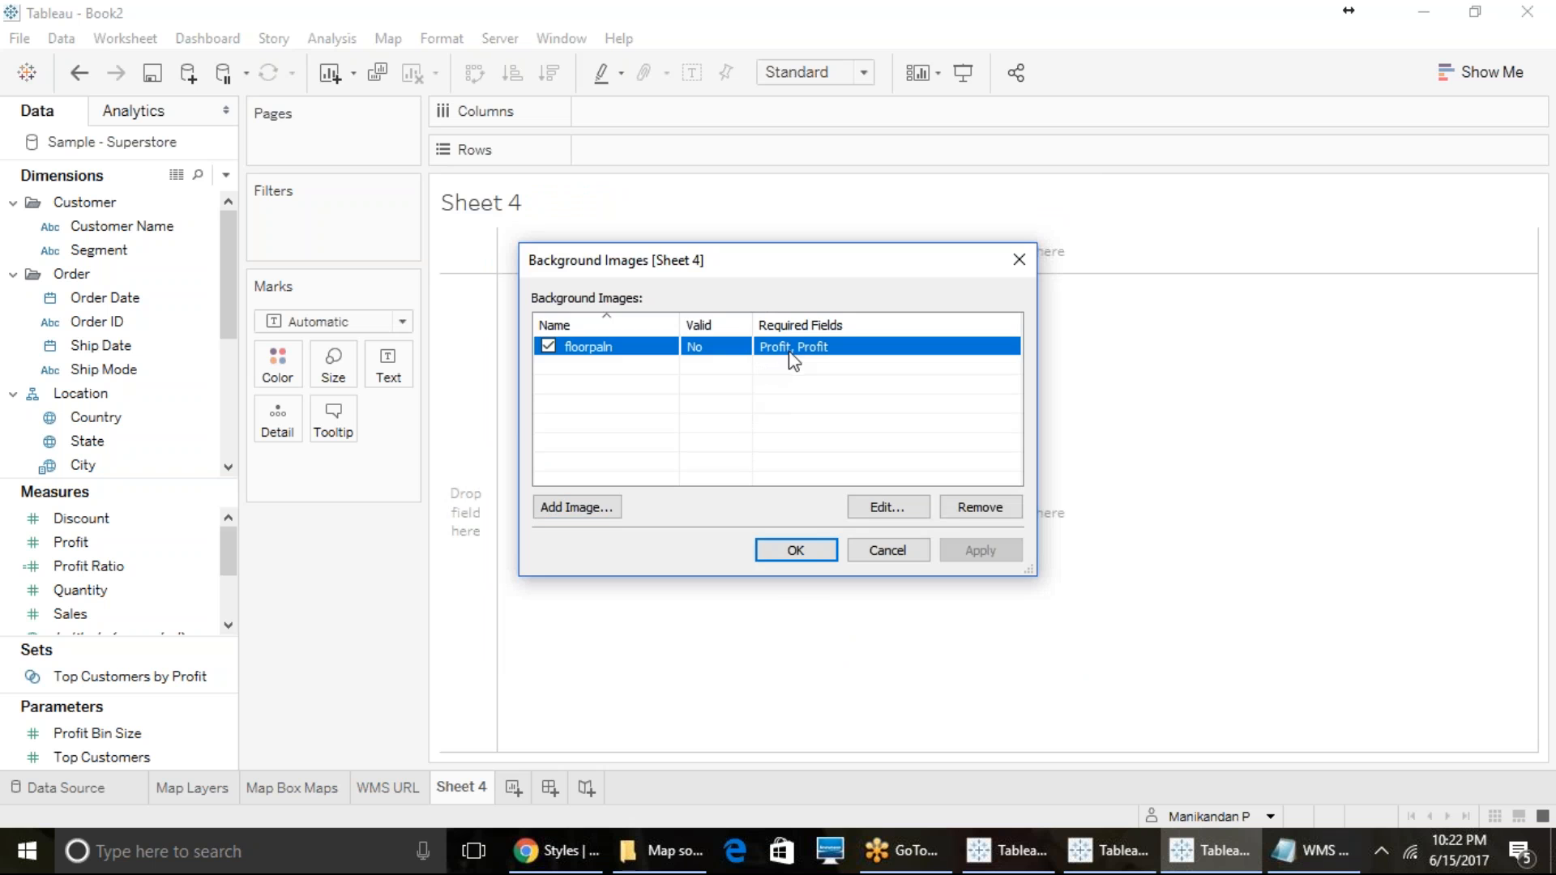
pyautogui.click(801, 557)
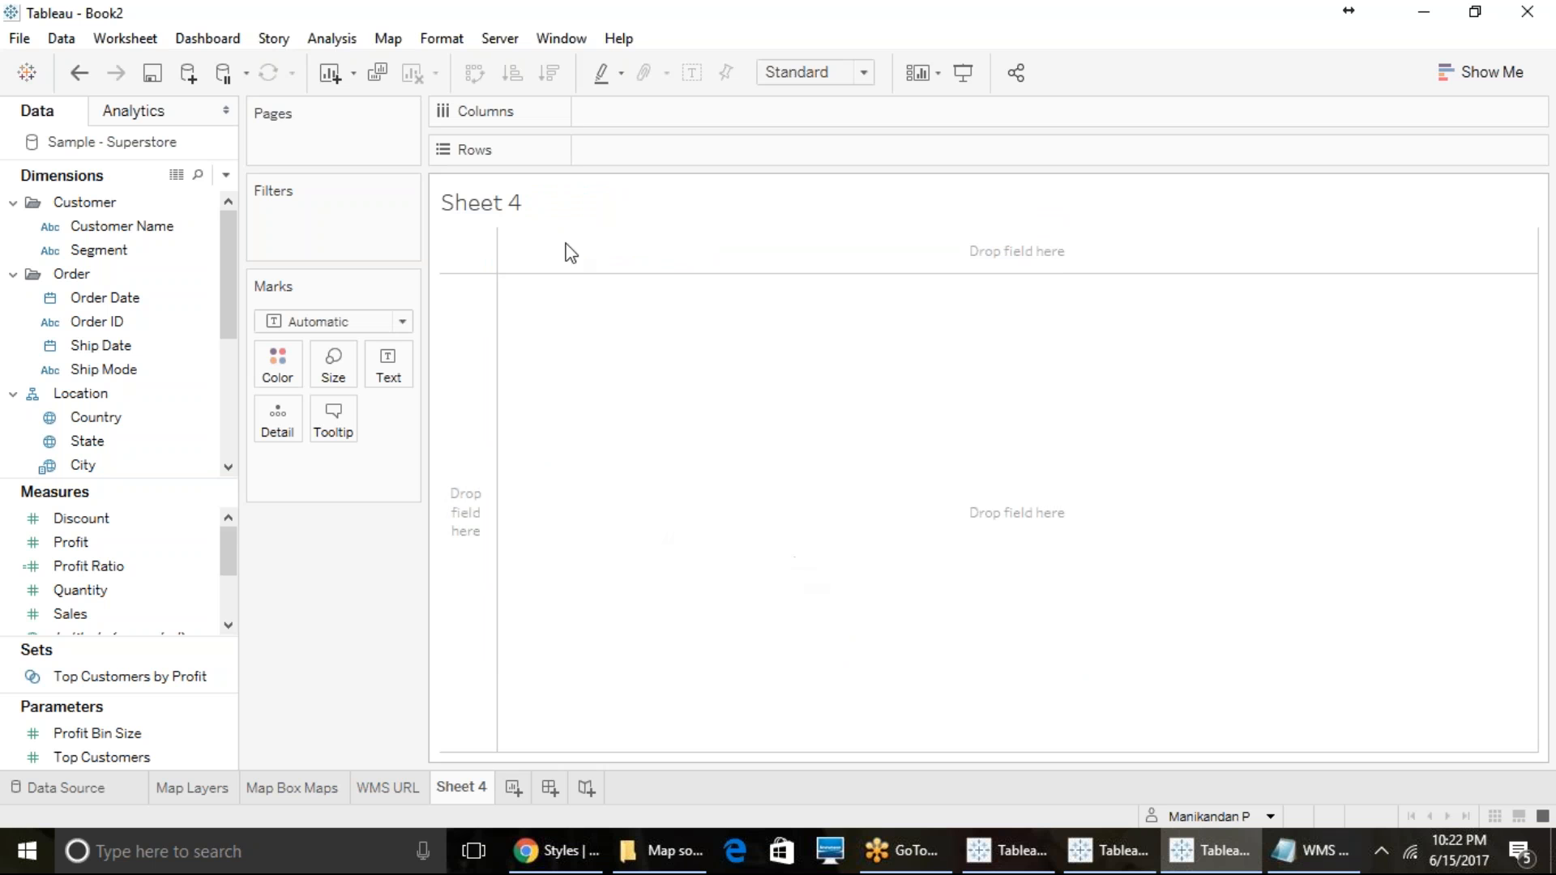
# - Look through the data fields, reopen the floorpaln background image settings, and examine the fields offered for its X axis
pyautogui.scroll(-2, 122, 596)
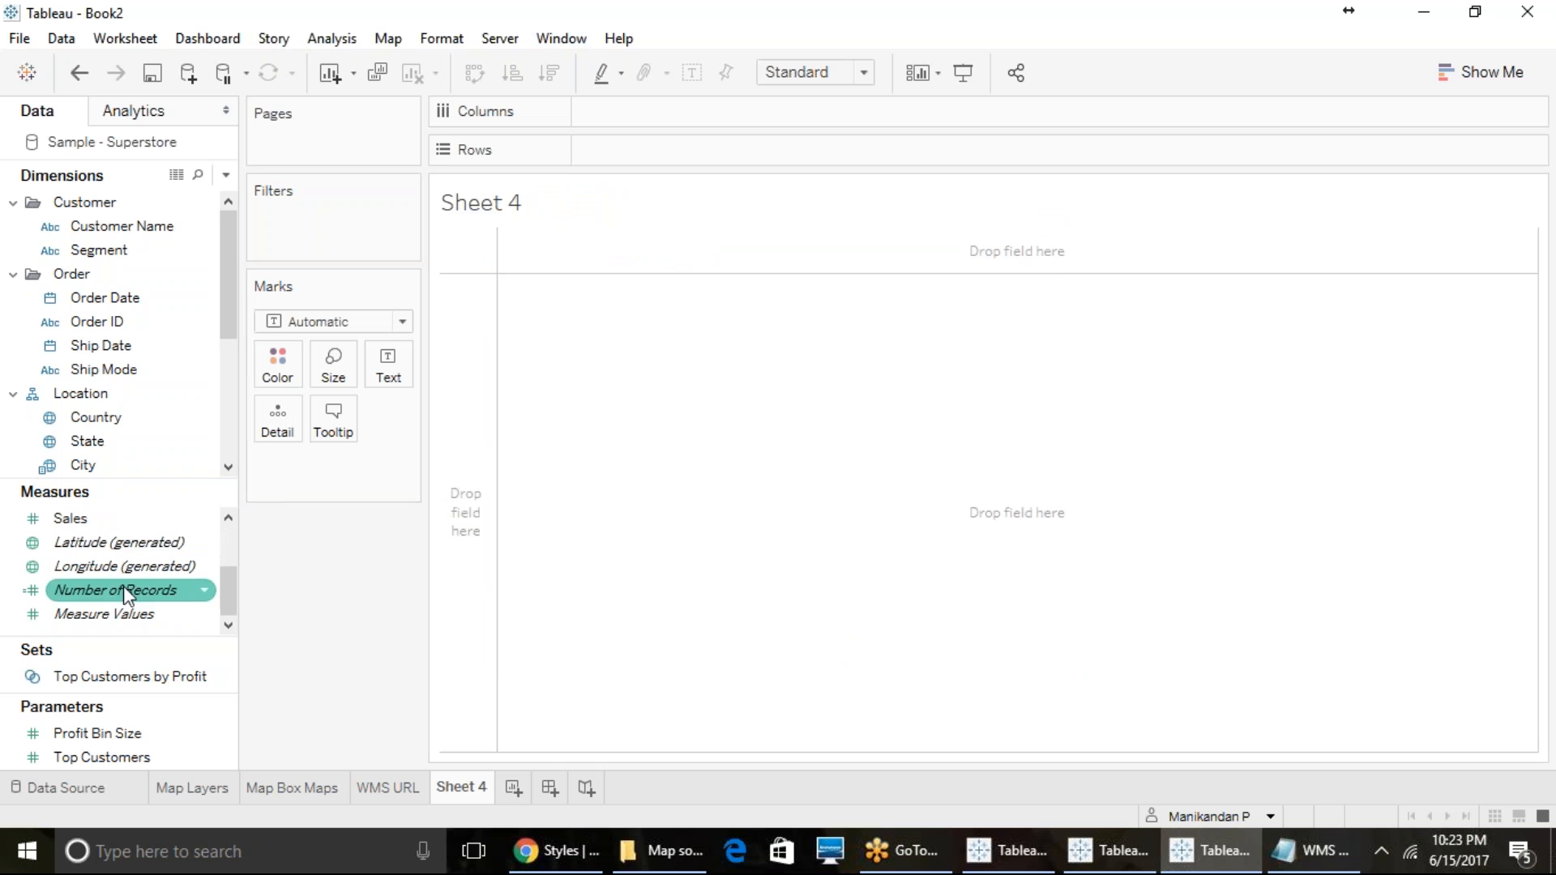
pyautogui.scroll(2, 123, 586)
pyautogui.scroll(1, 123, 586)
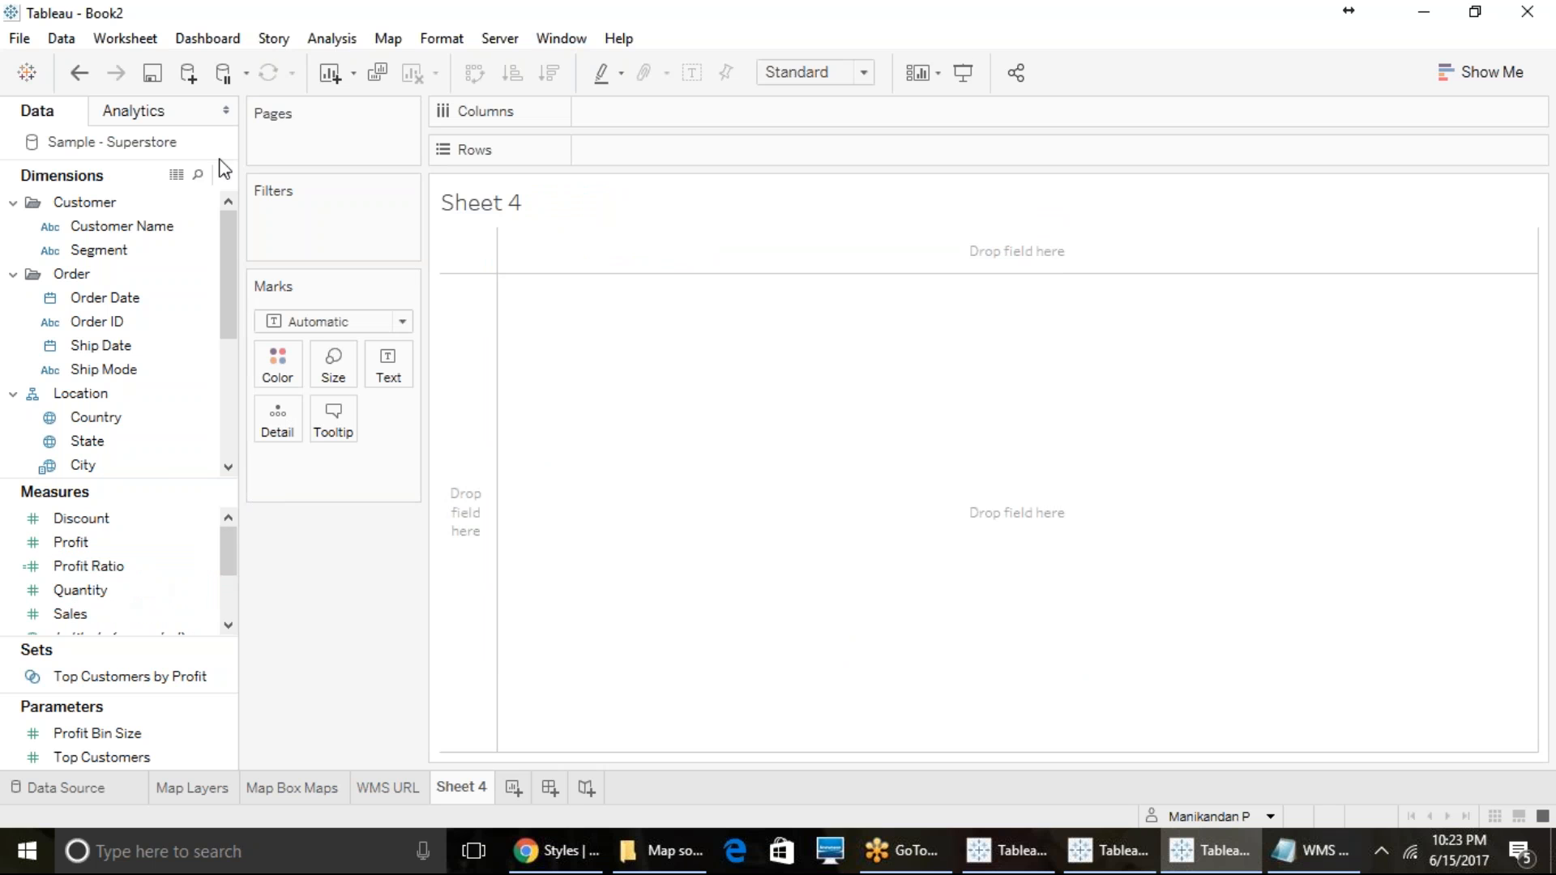
pyautogui.scroll(-3, 137, 425)
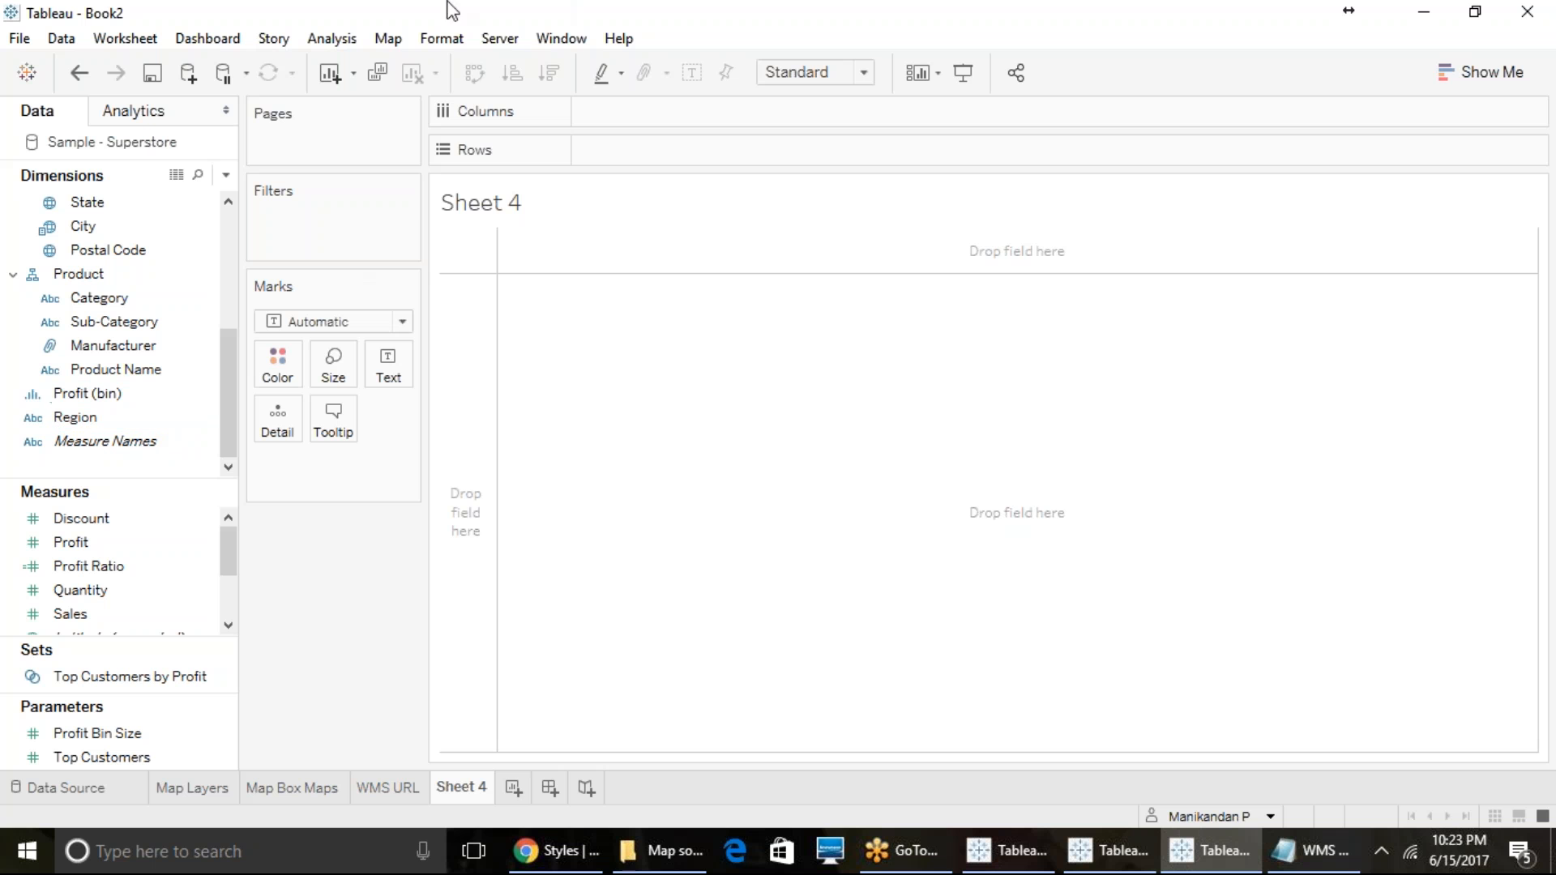
pyautogui.click(388, 38)
pyautogui.moveTo(446, 88)
pyautogui.click(632, 102)
pyautogui.click(725, 350)
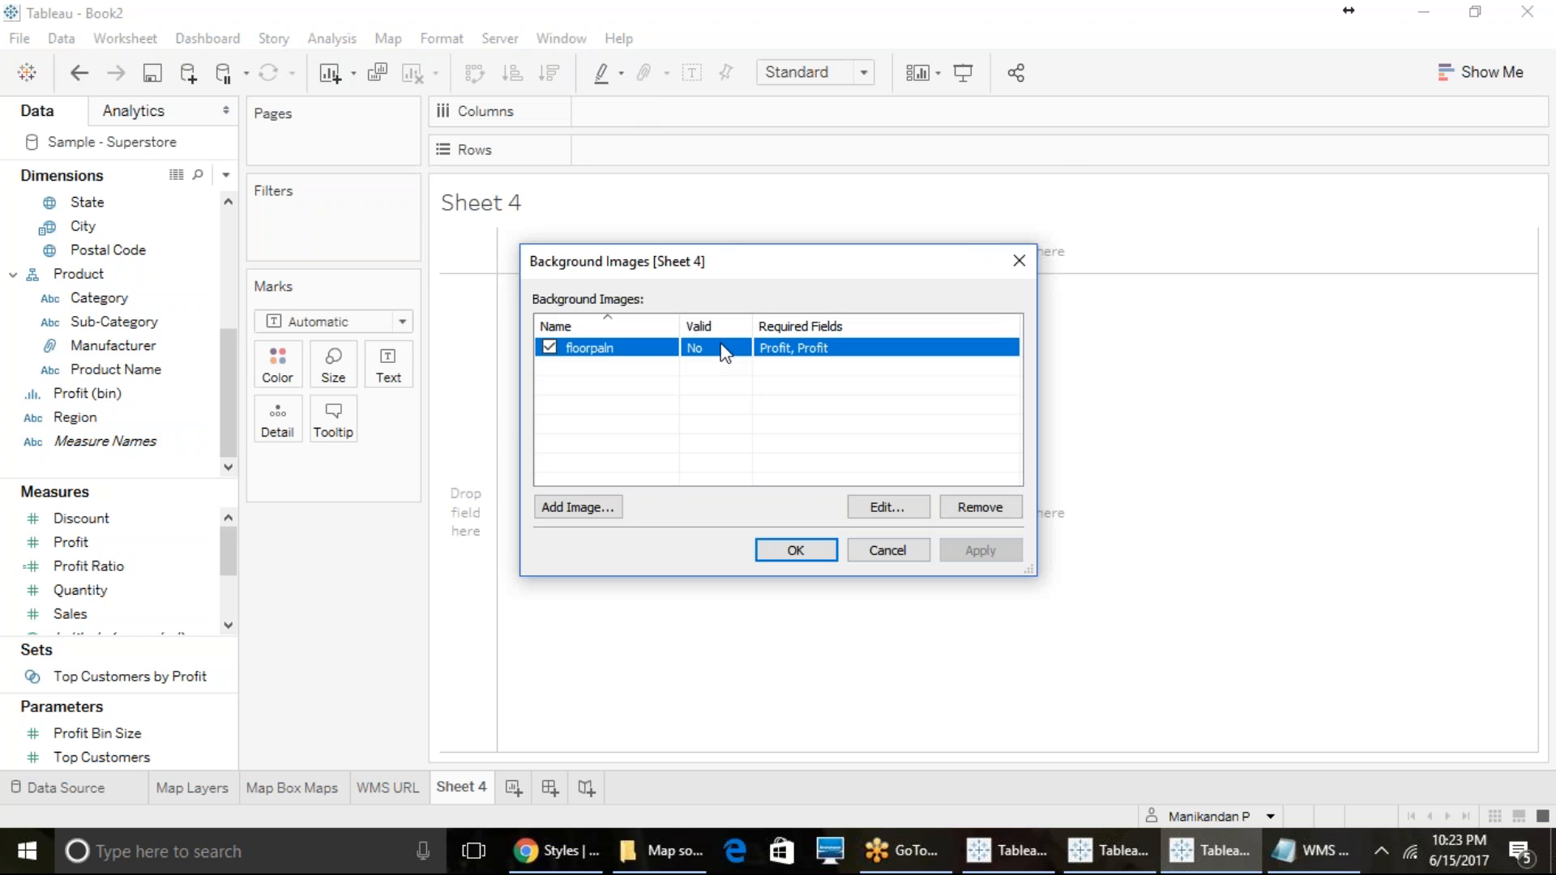
pyautogui.click(887, 507)
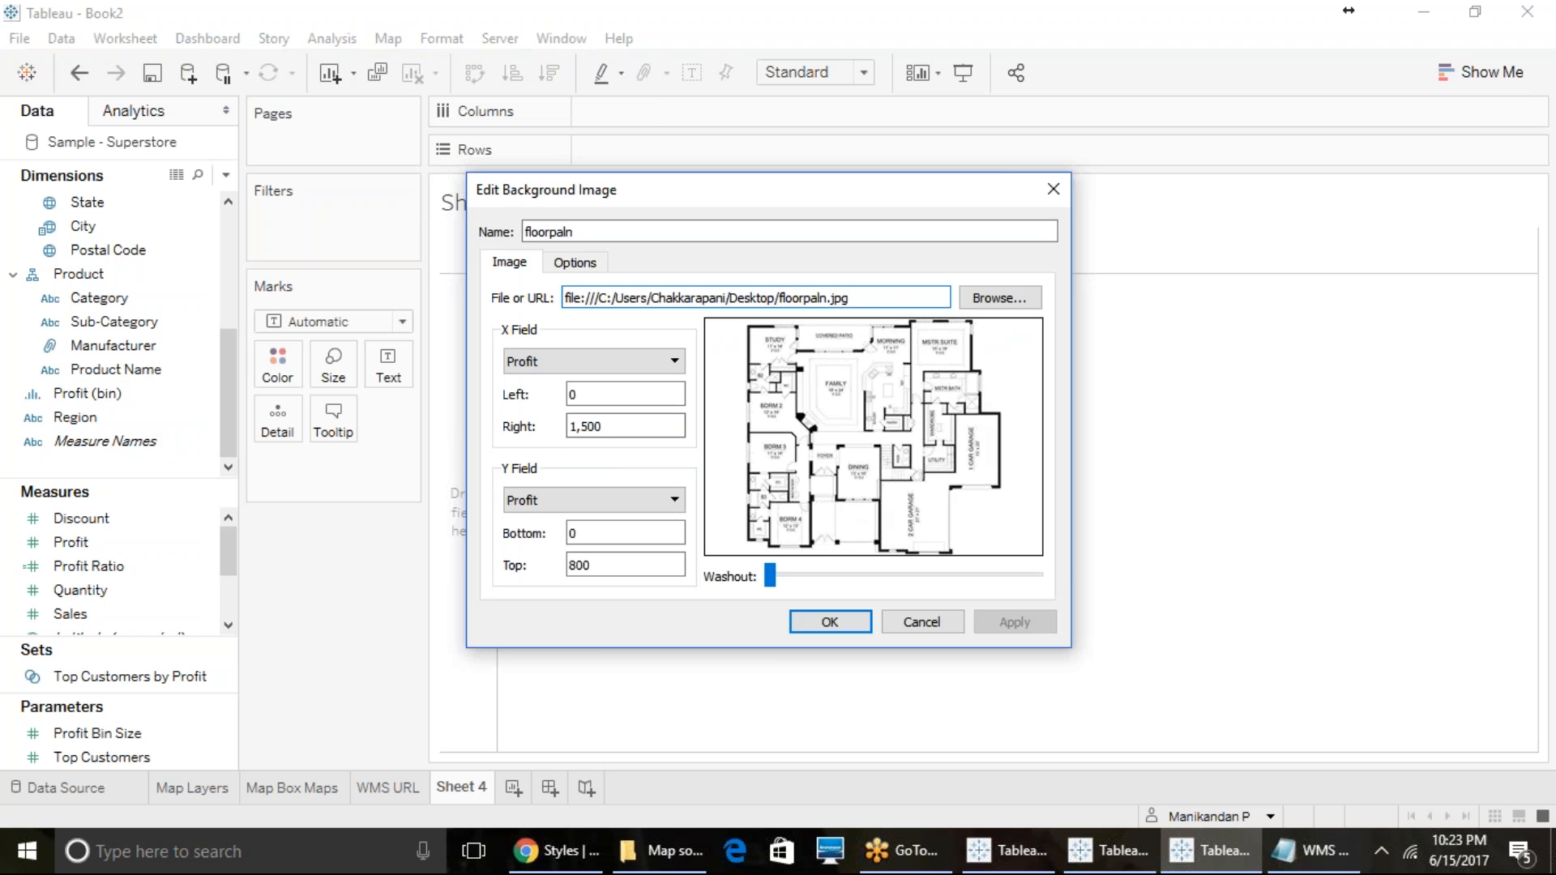
pyautogui.click(521, 360)
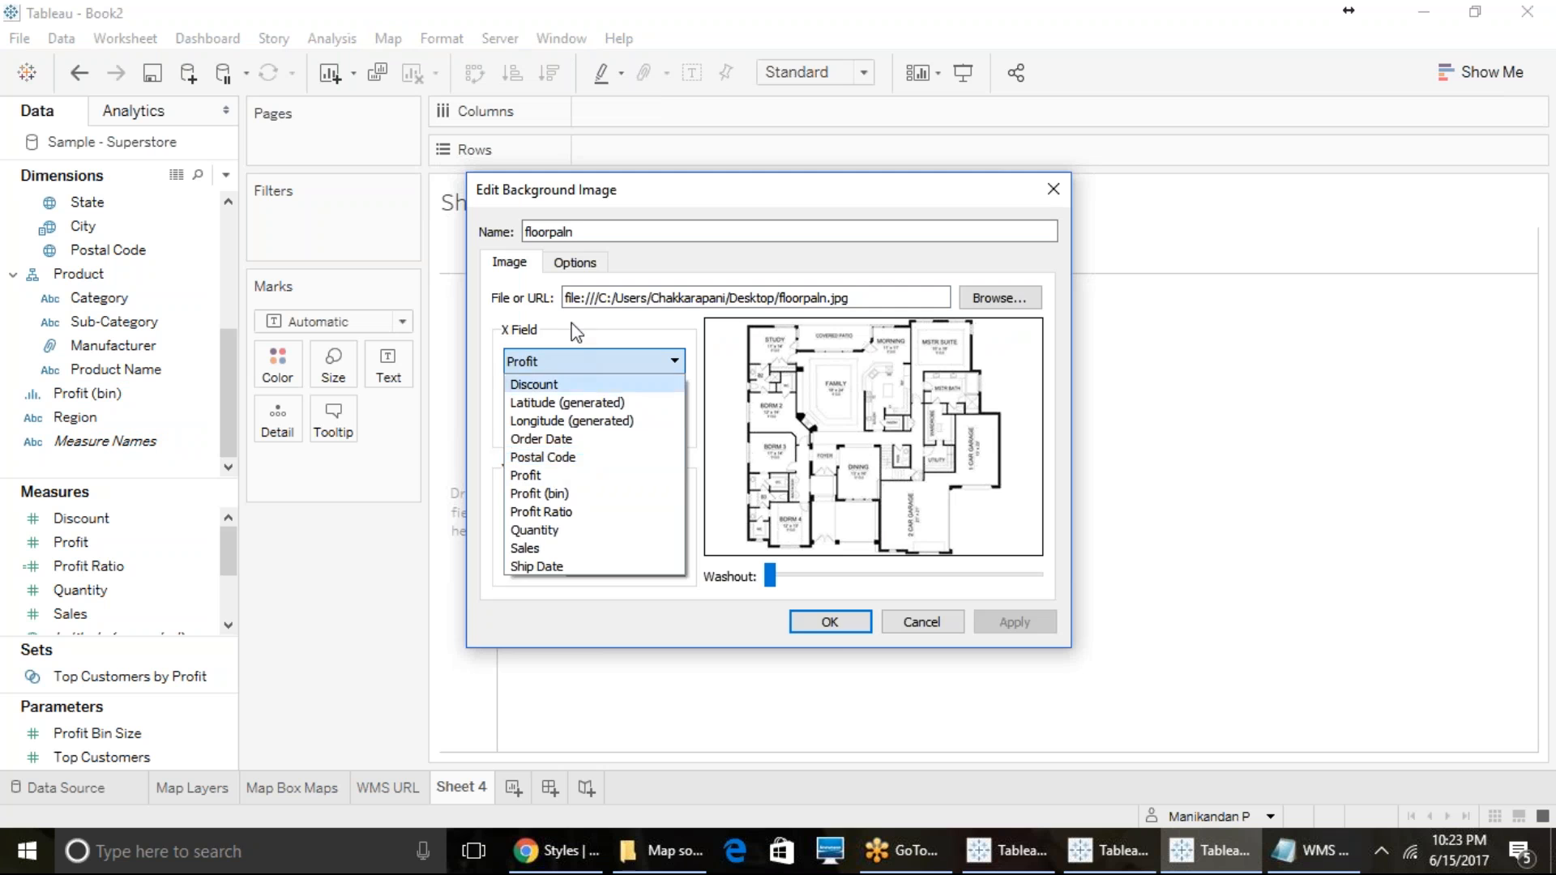
pyautogui.click(565, 355)
pyautogui.click(818, 630)
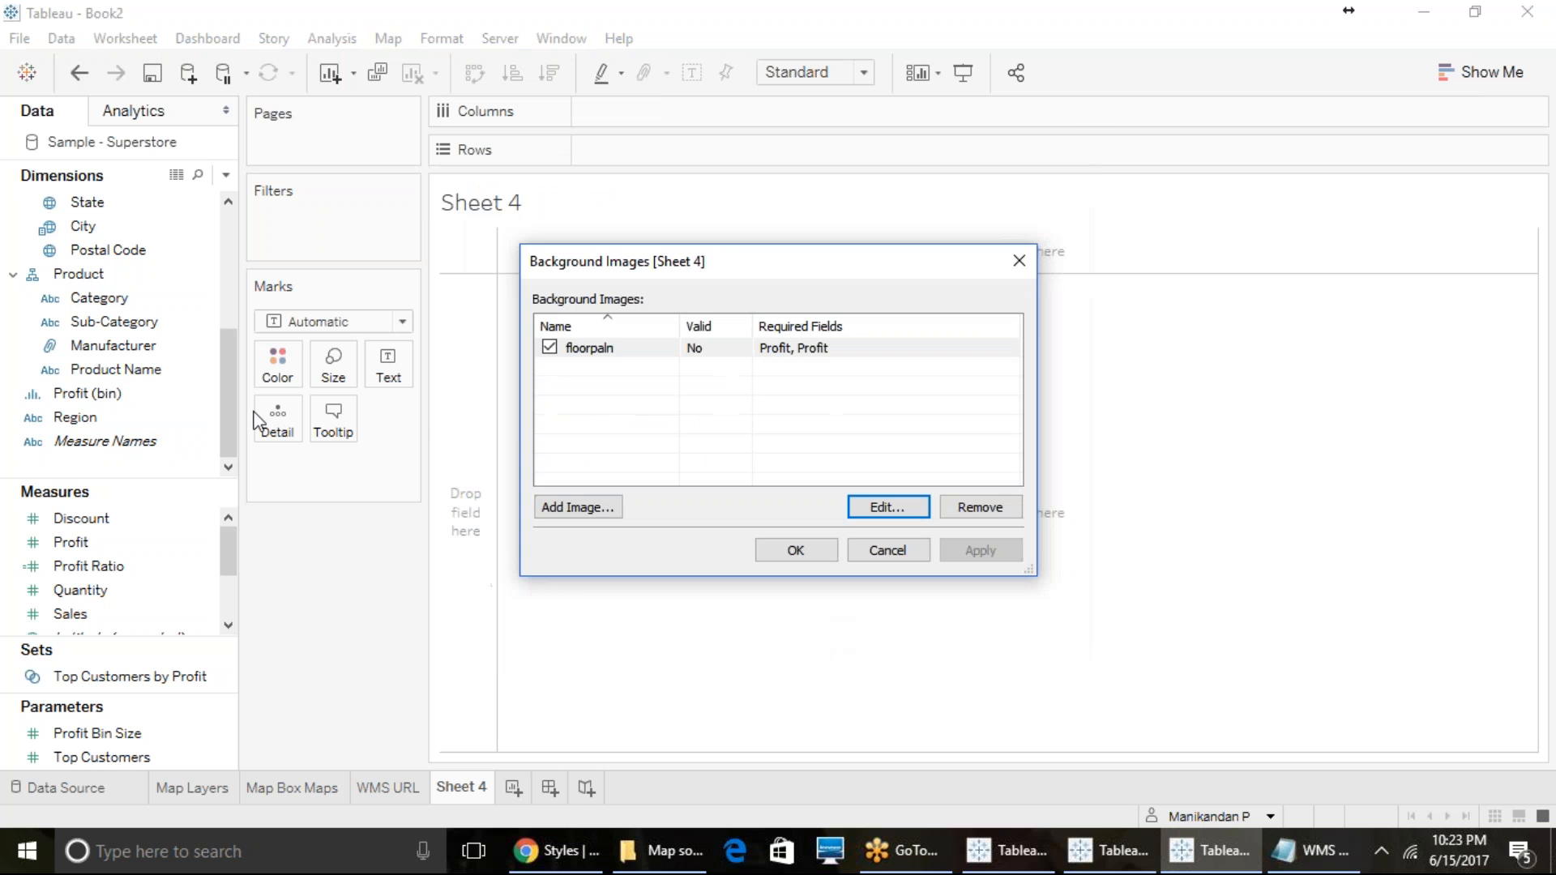
pyautogui.click(853, 556)
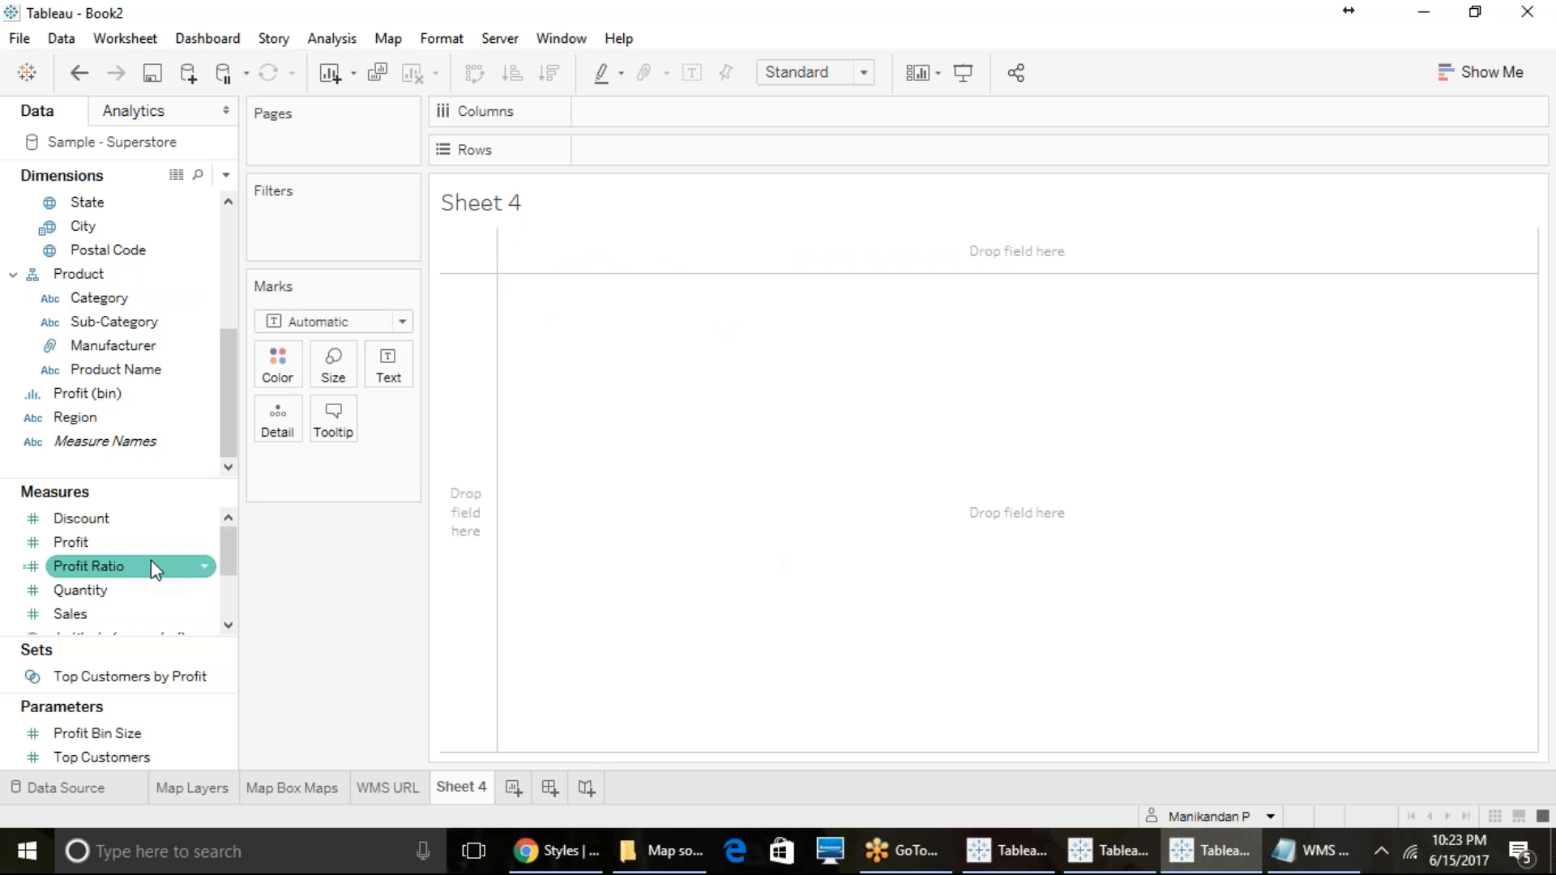
# - Try plotting Profit on both Columns and Rows to show the background image, and clear the sheet
pyautogui.moveTo(157, 545); pyautogui.dragTo(686, 115)
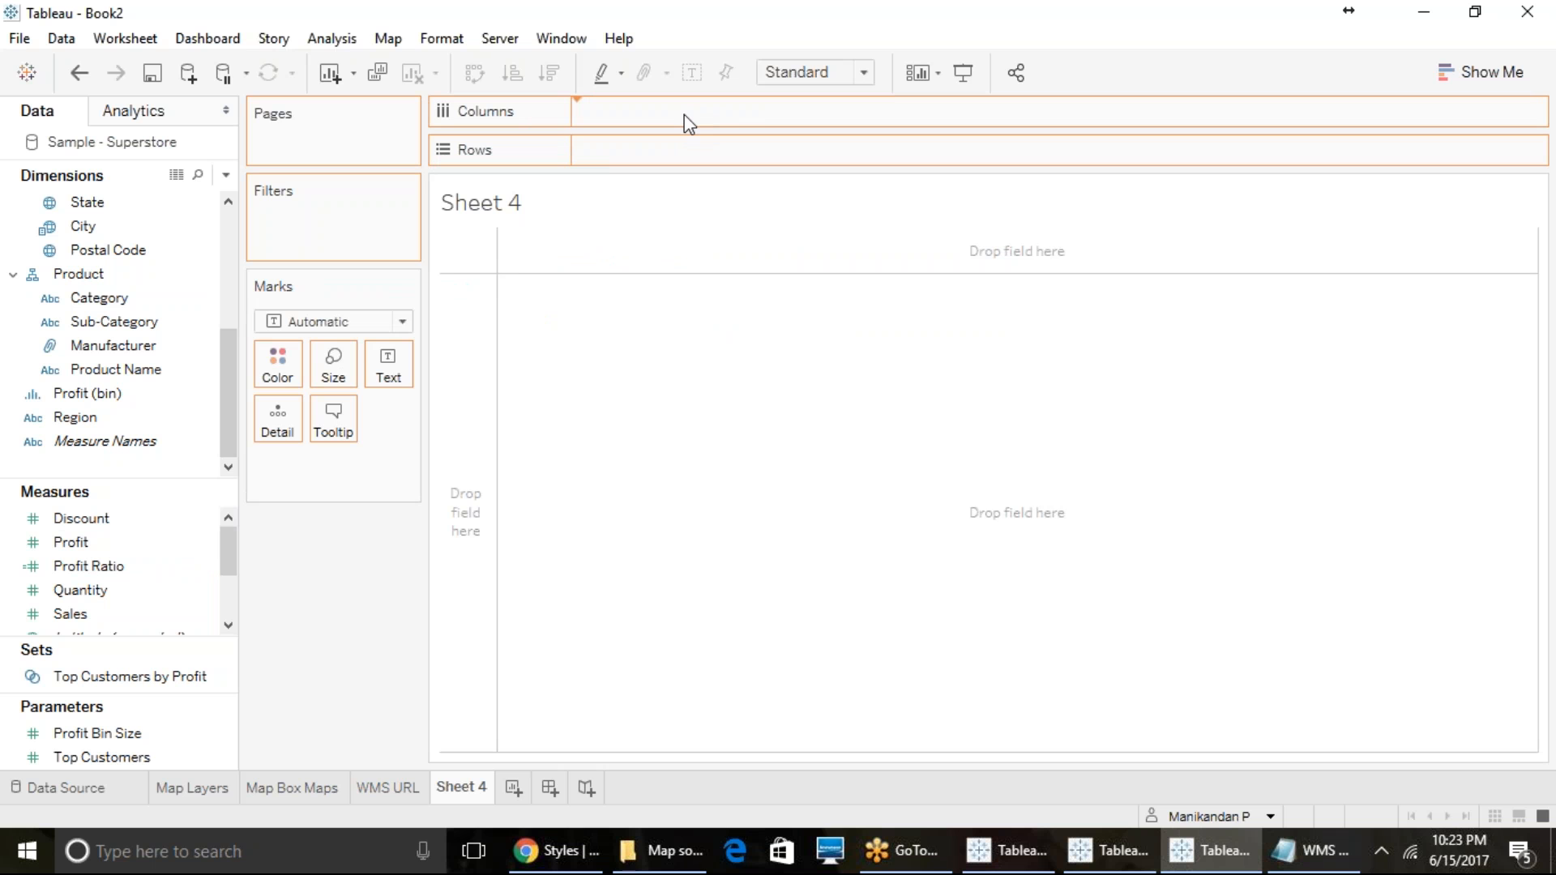
pyautogui.moveTo(685, 122); pyautogui.dragTo(685, 121)
pyautogui.moveTo(77, 543); pyautogui.dragTo(624, 151)
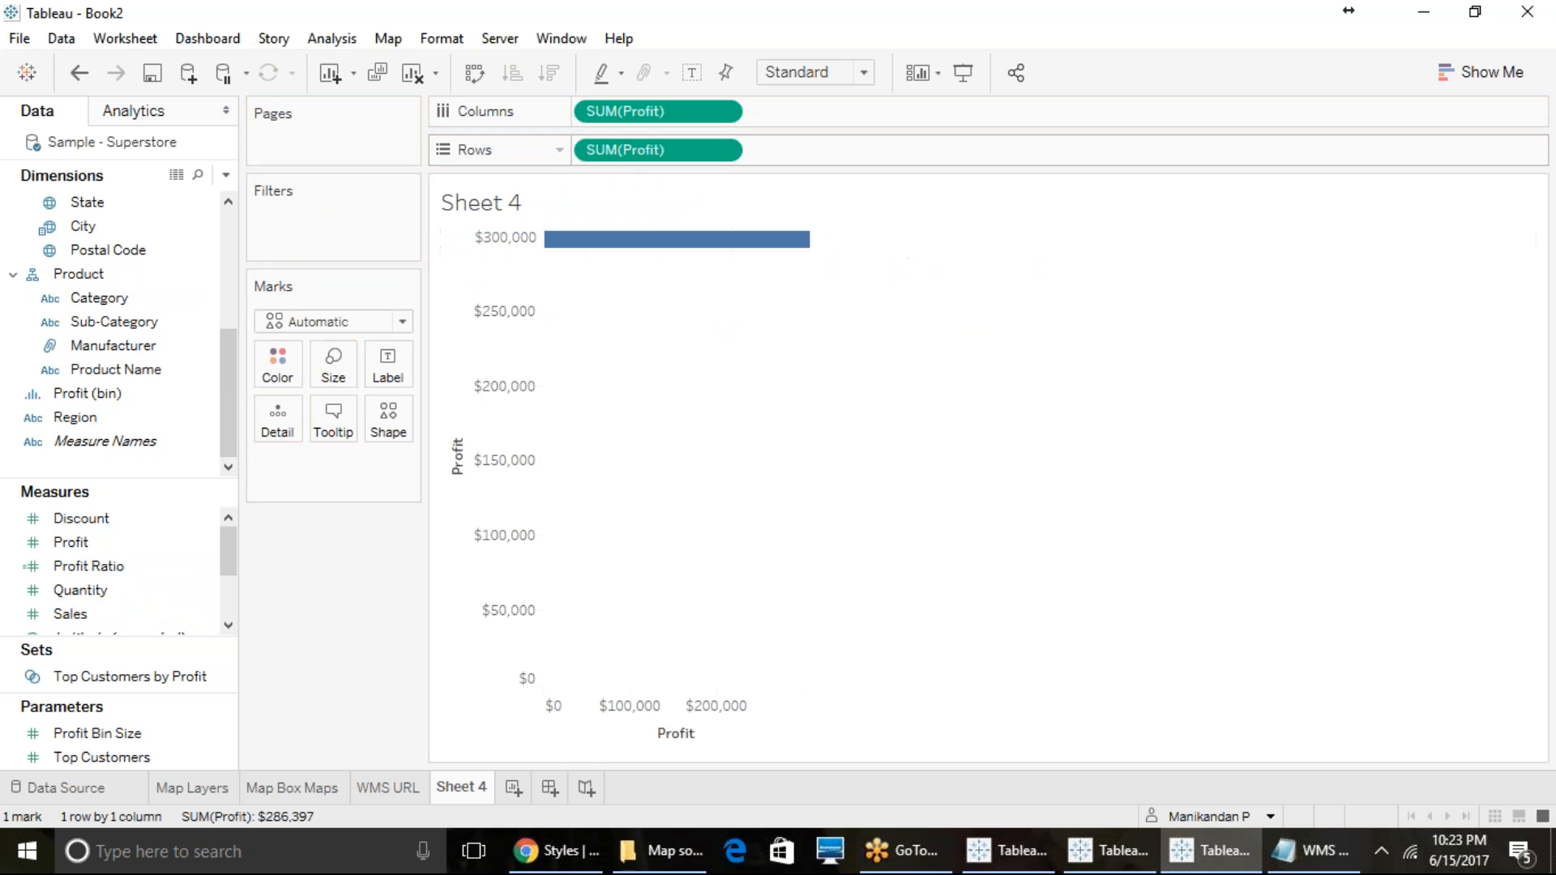
pyautogui.moveTo(789, 264)
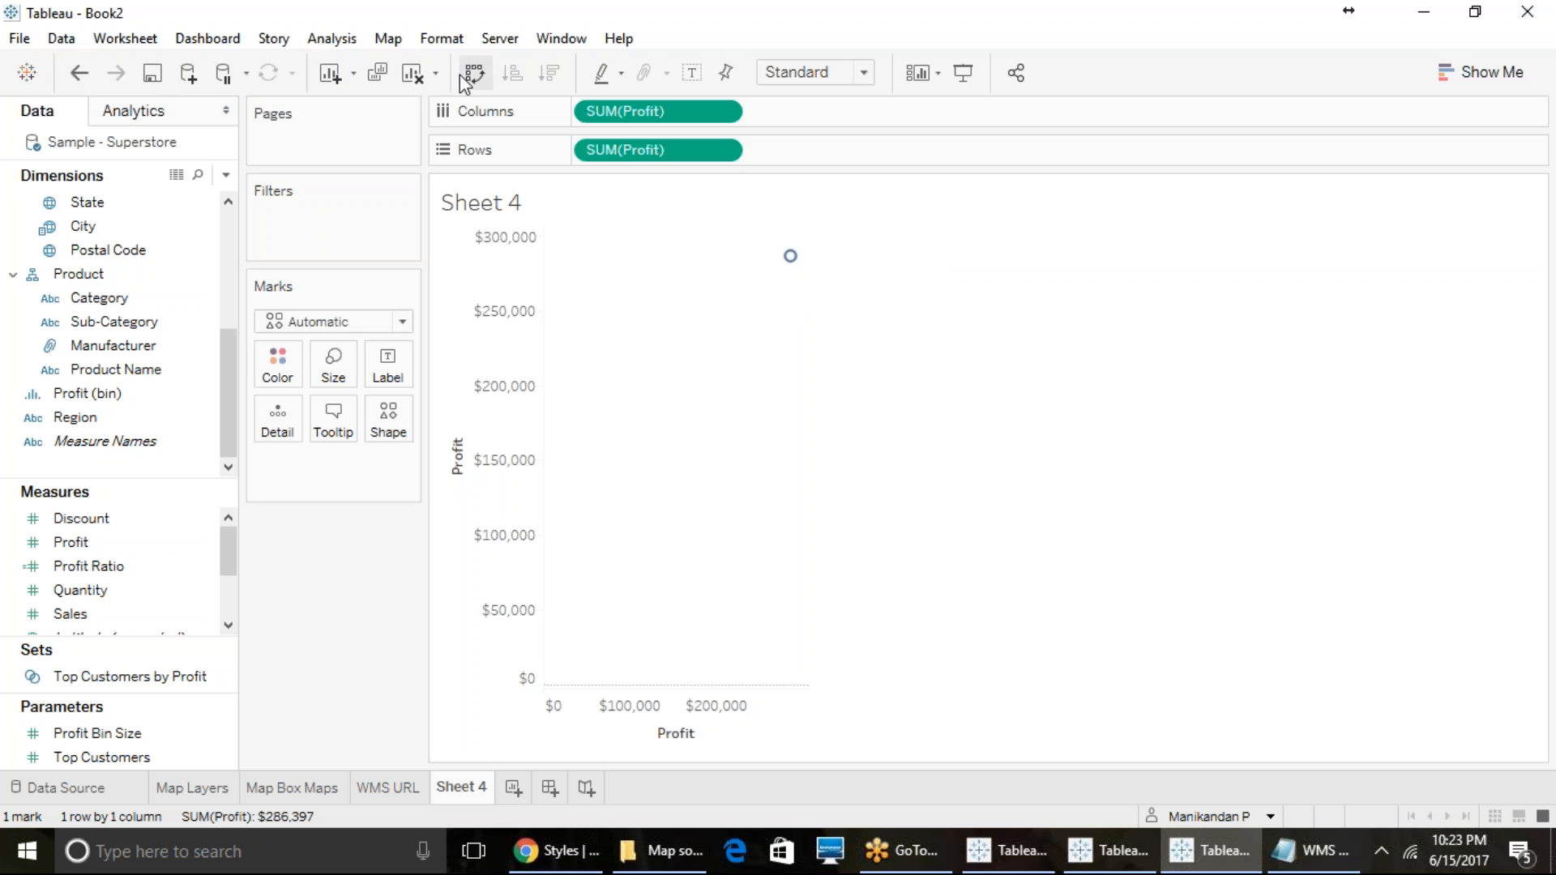
pyautogui.click(413, 77)
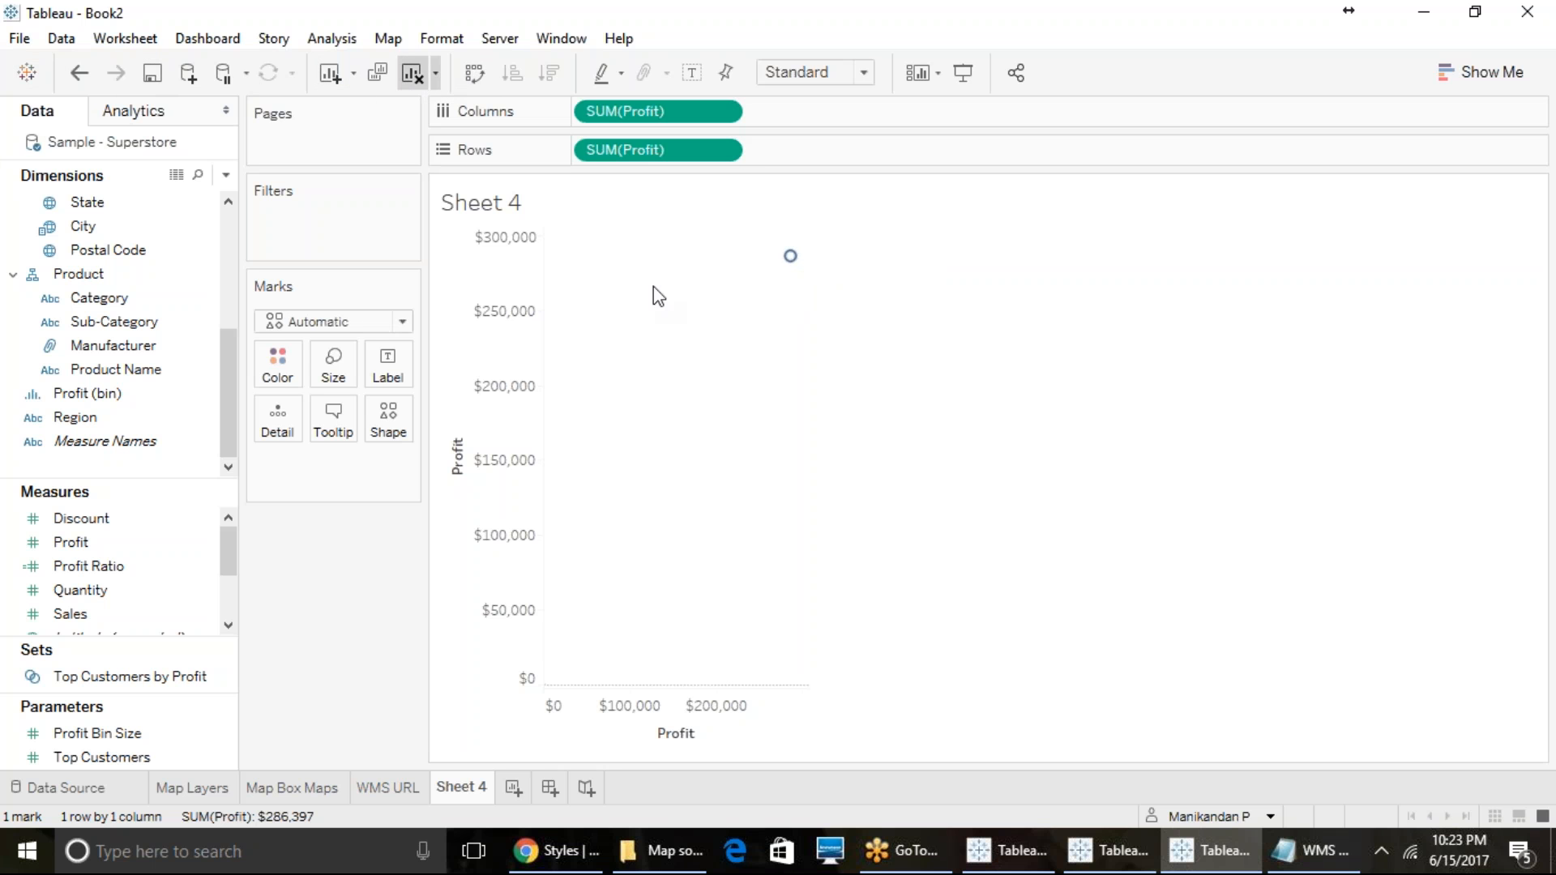
# - Save the workbook in the Training Workbooks folder as a Tableau Packaged Workbook (*.twbx) named Map Box & WMS
pyautogui.click(21, 41)
pyautogui.click(62, 171)
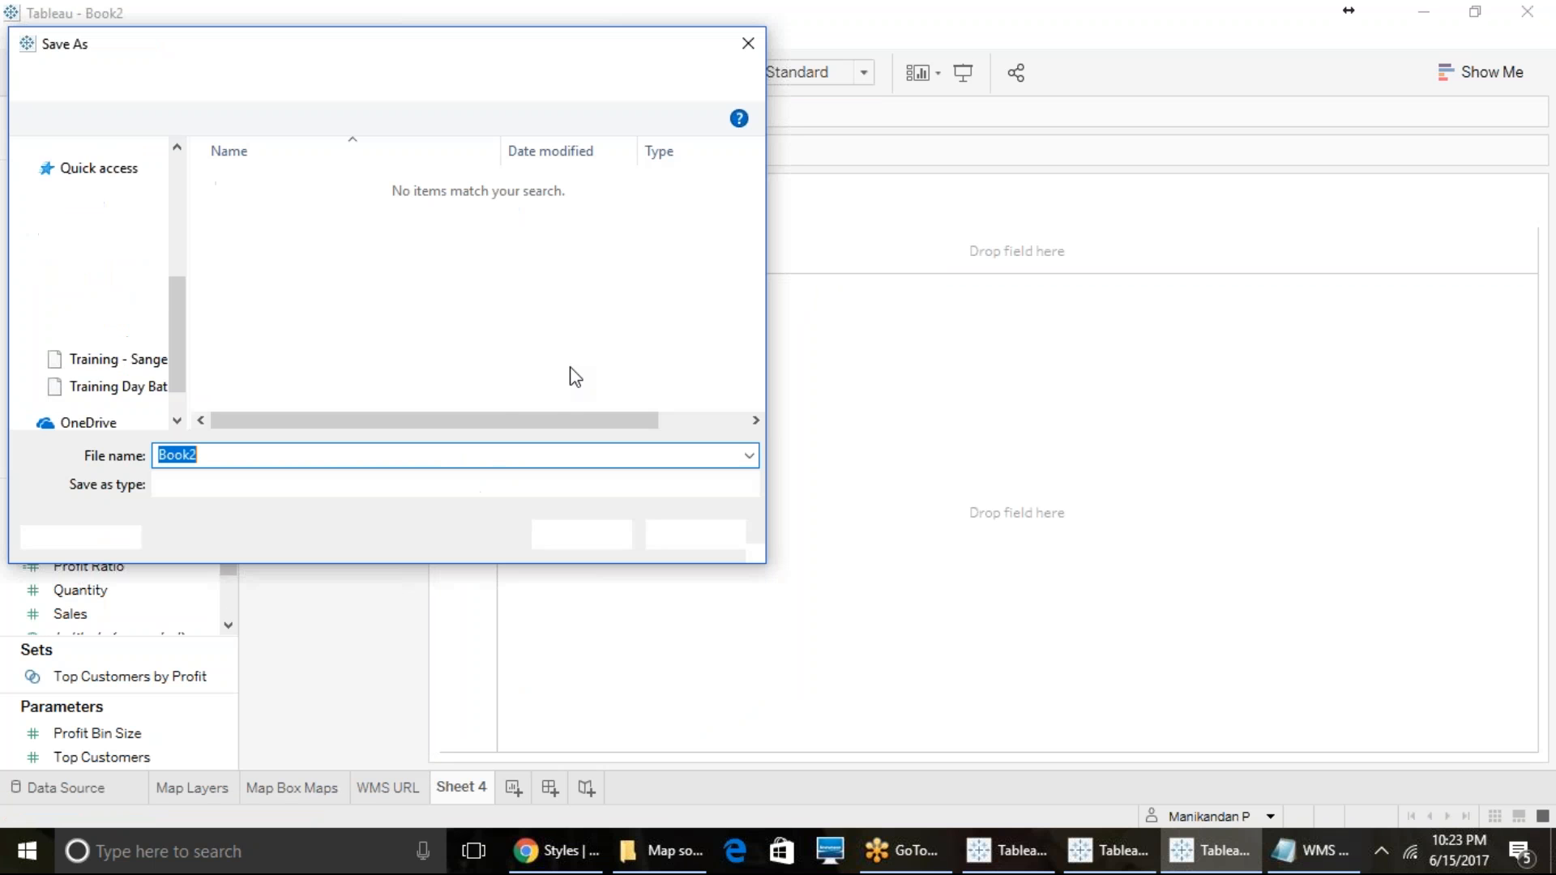
pyautogui.click(353, 483)
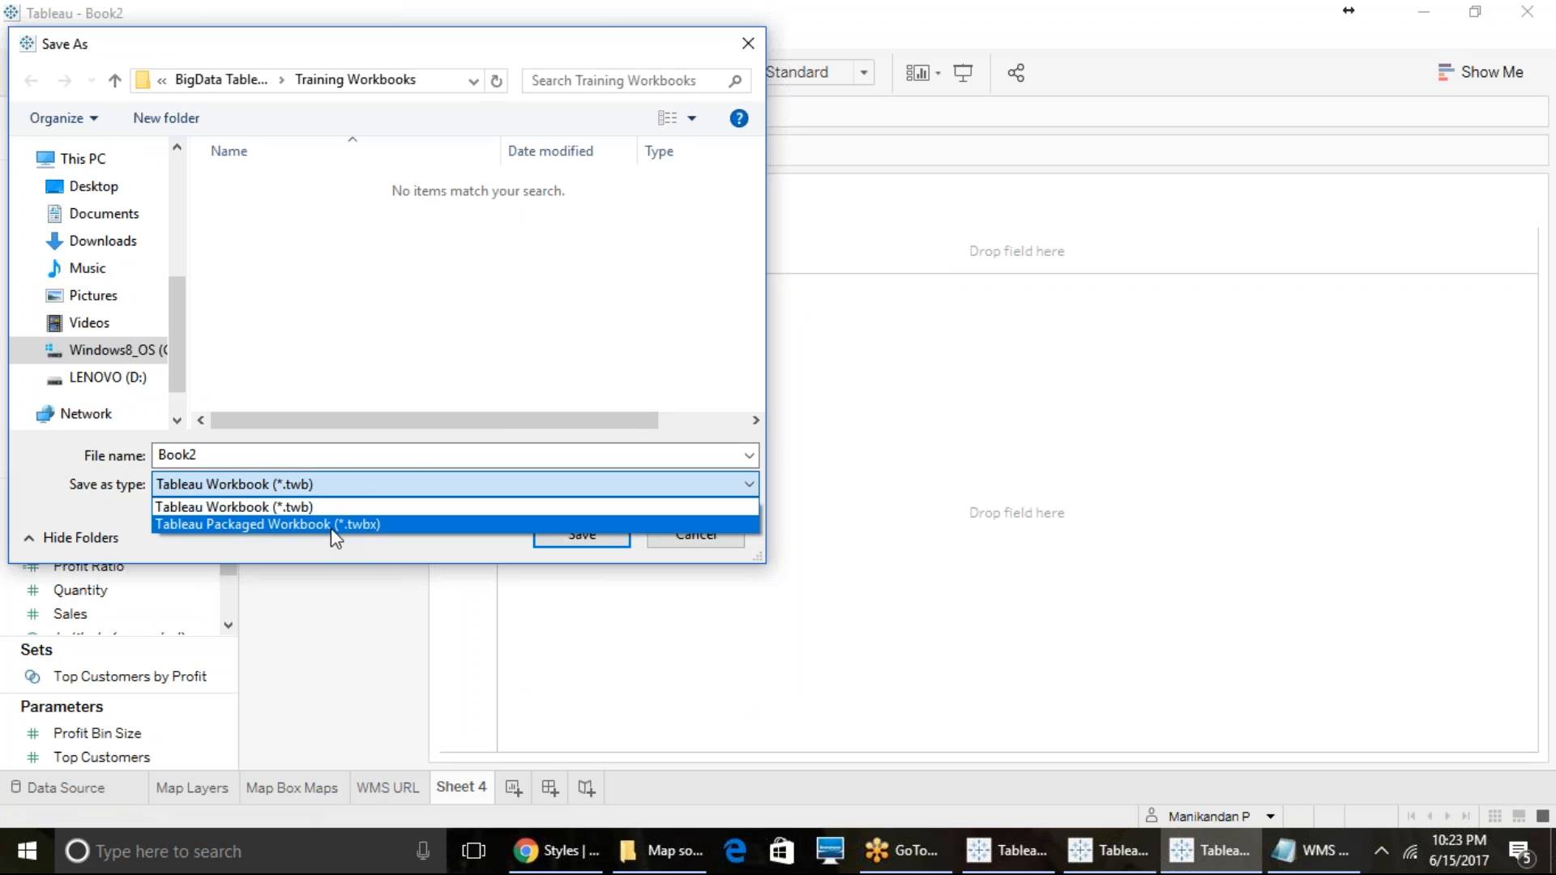
pyautogui.click(333, 527)
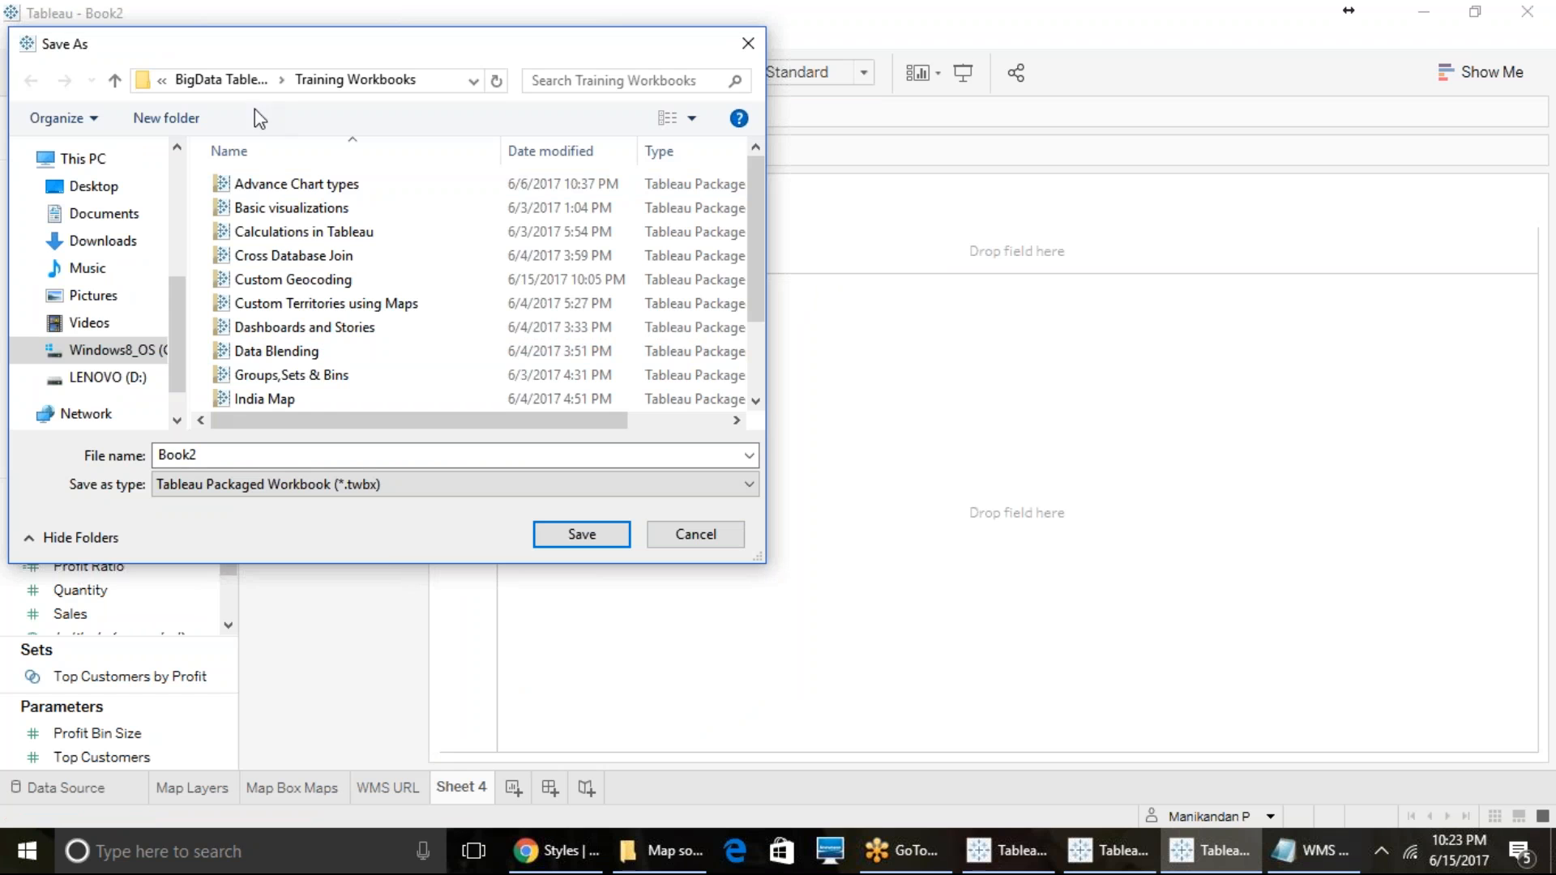
pyautogui.click(243, 454)
pyautogui.write('Map B')
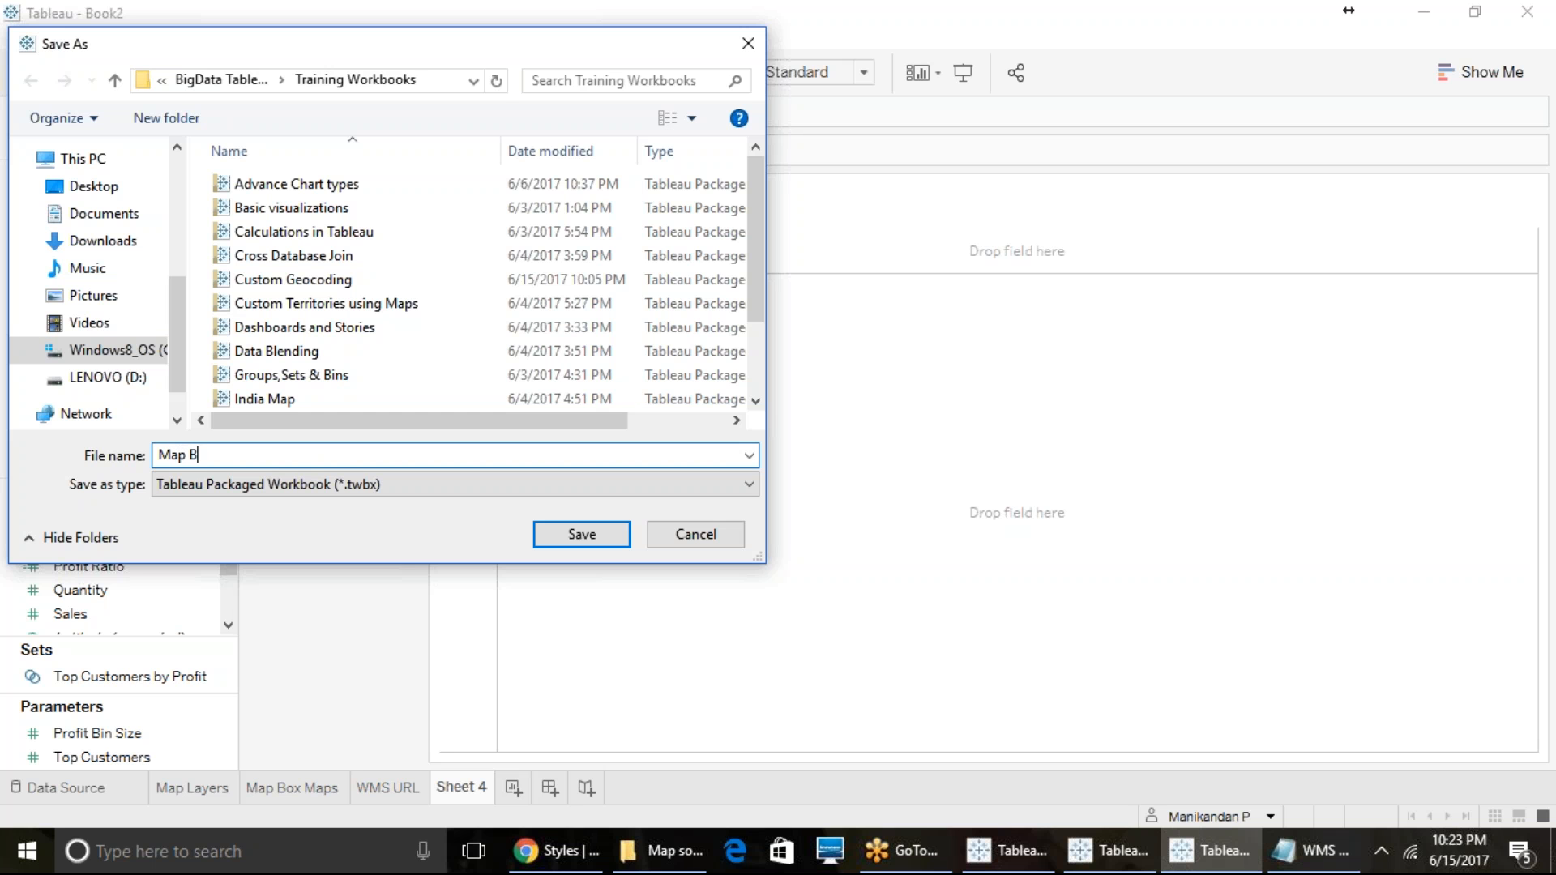
pyautogui.write('ox & WMS')
pyautogui.press('Return')
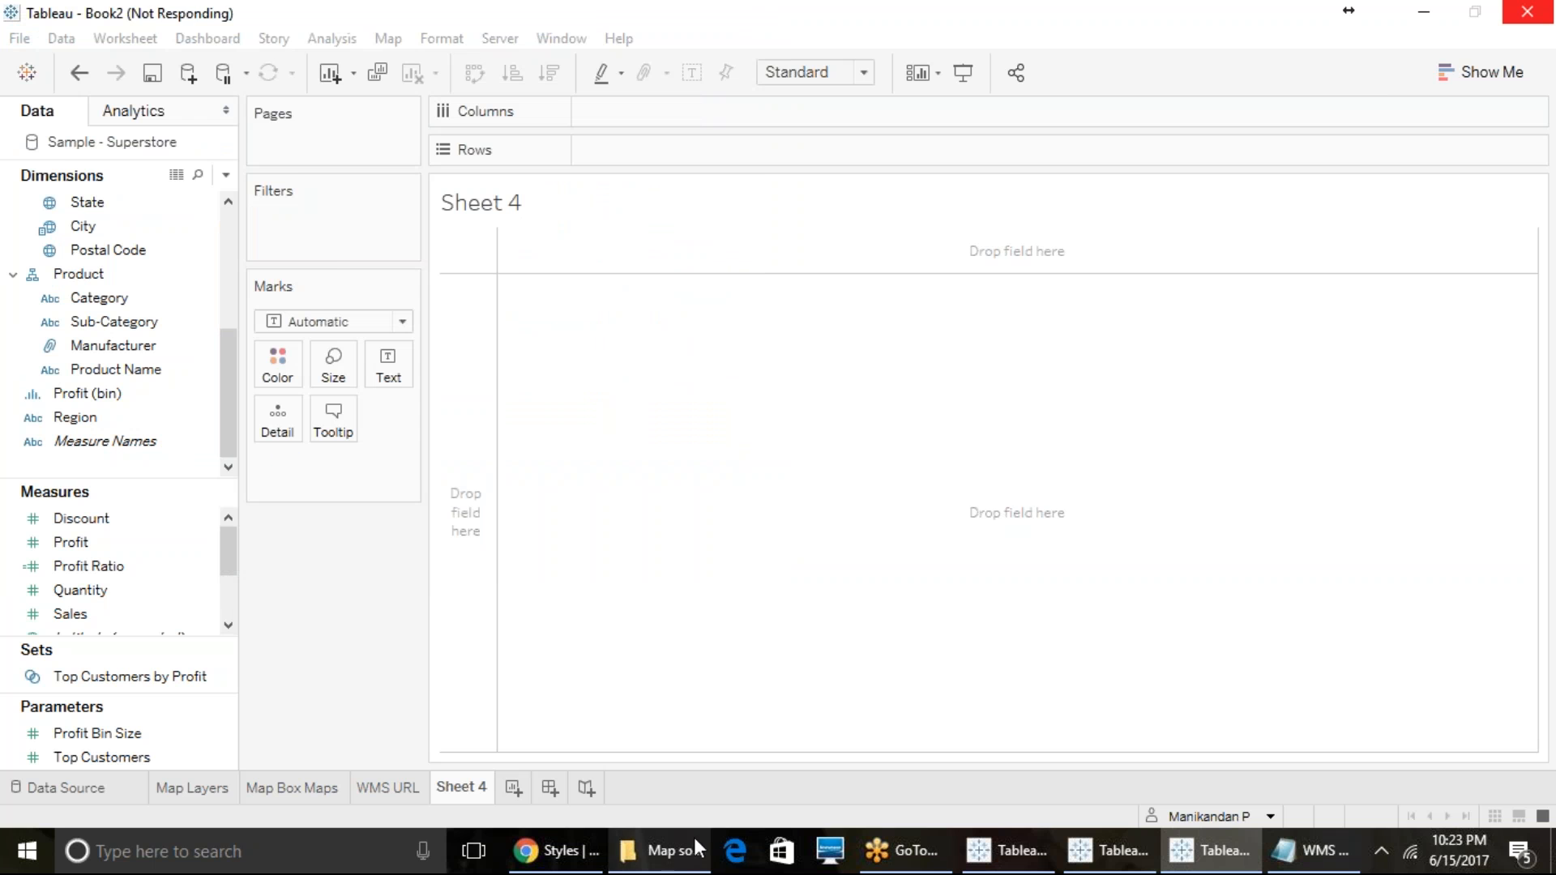
# - Try to open the Downloads folder in File Explorer, and check the packaged workbook's saving progress back in Tableau
pyautogui.click(660, 851)
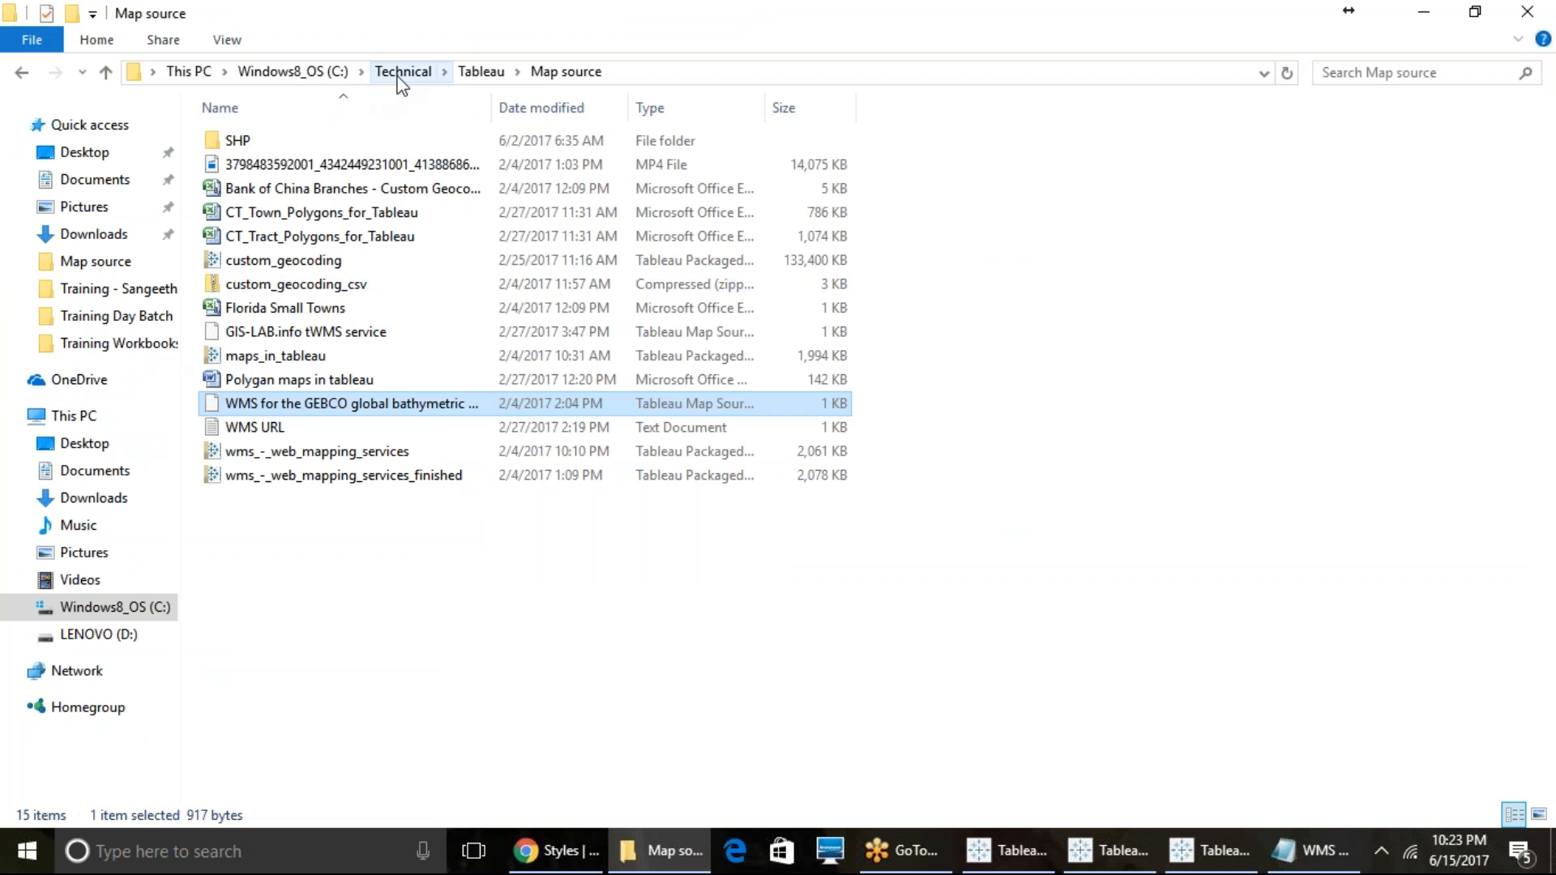
pyautogui.click(94, 234)
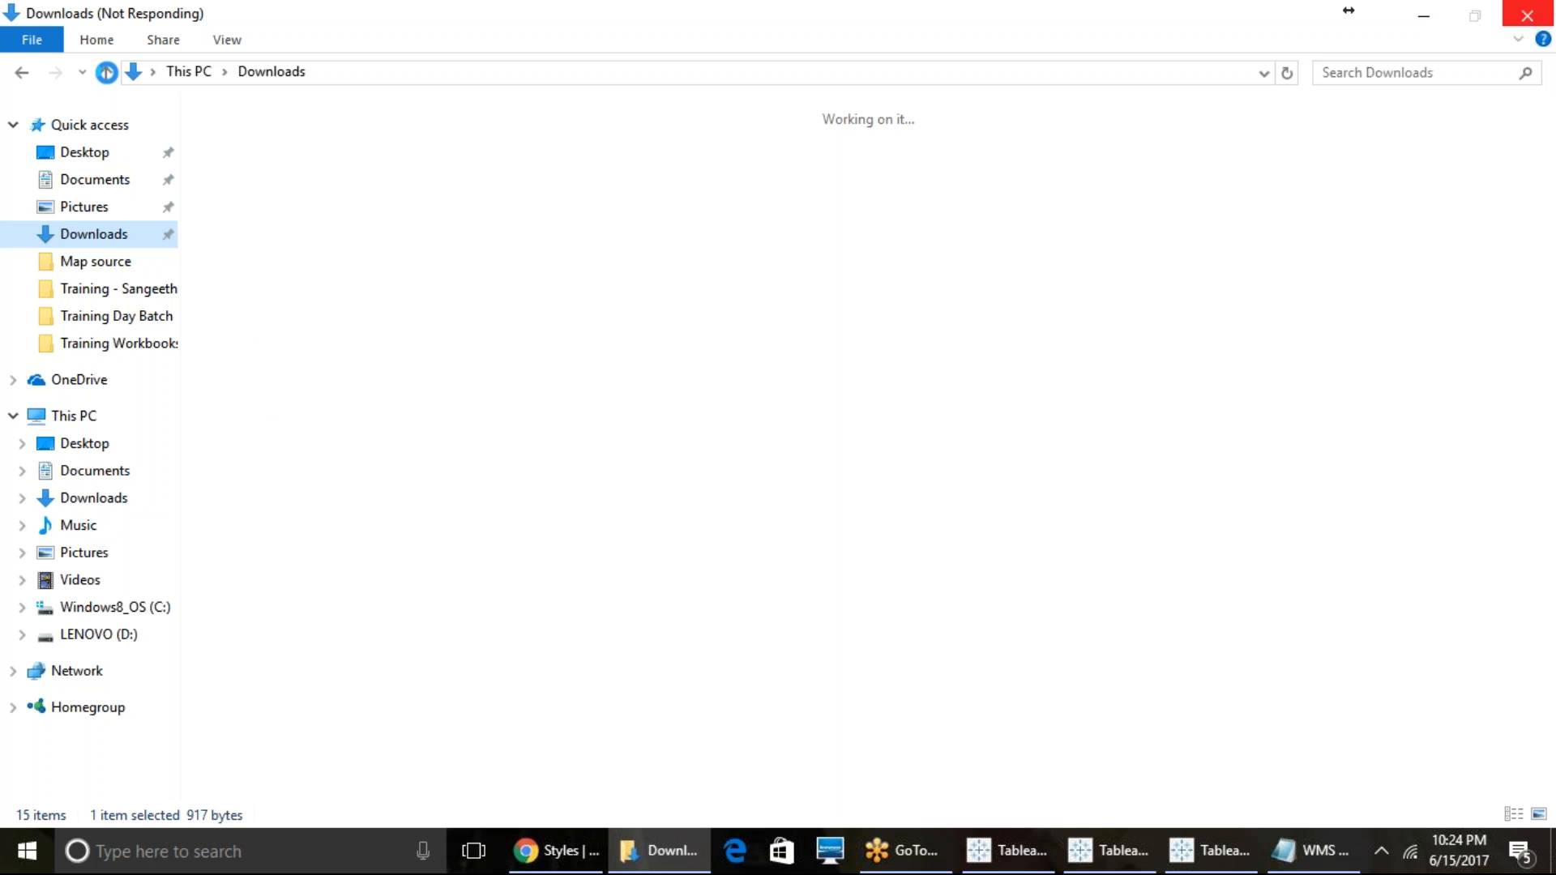
pyautogui.click(1005, 850)
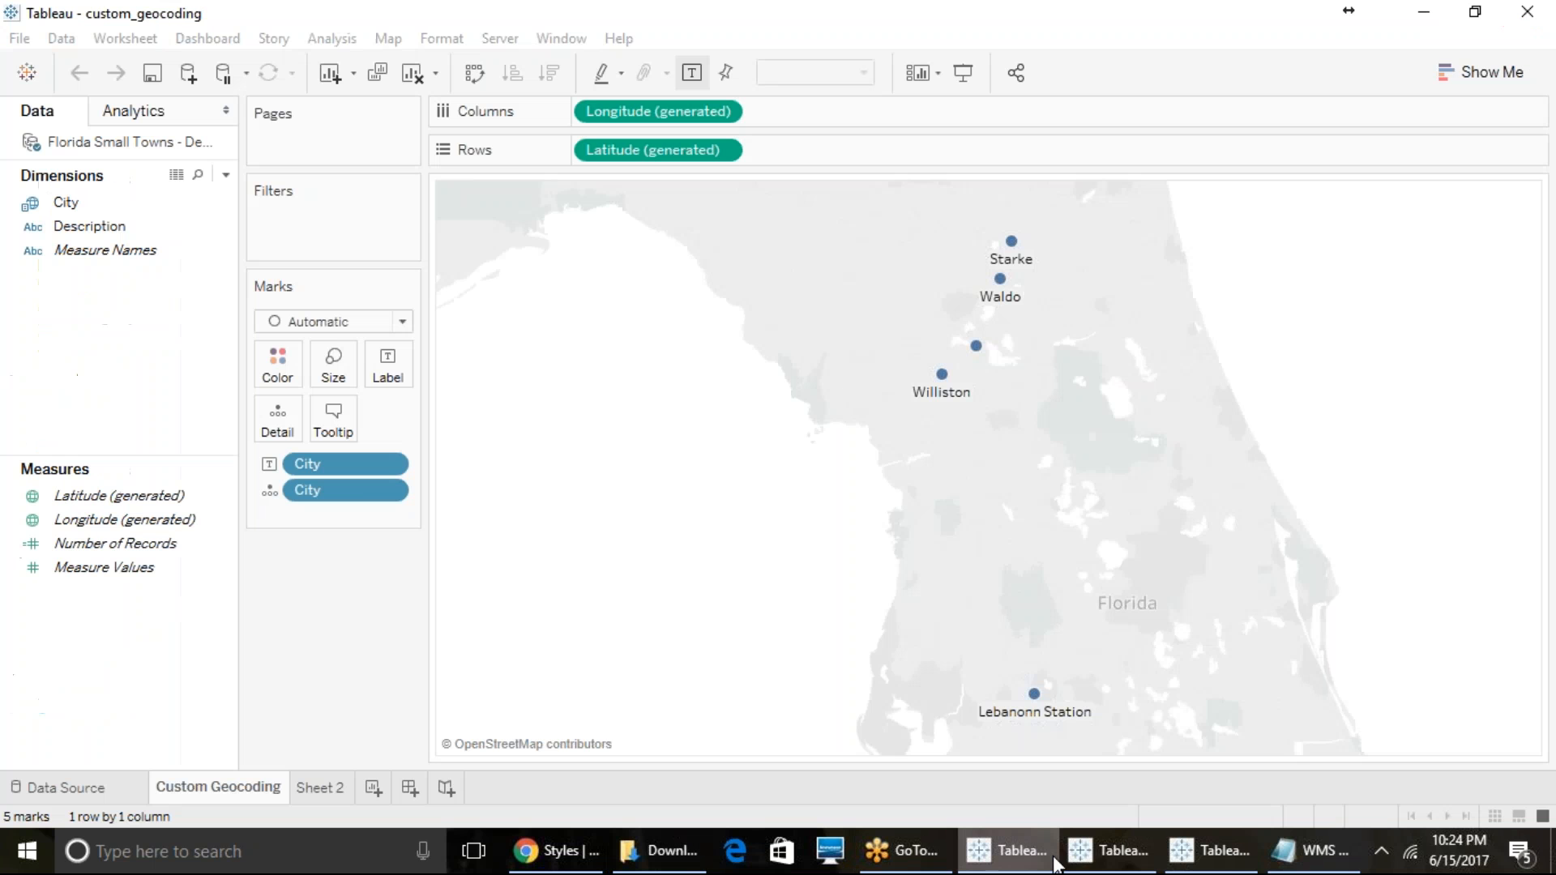
pyautogui.click(1207, 851)
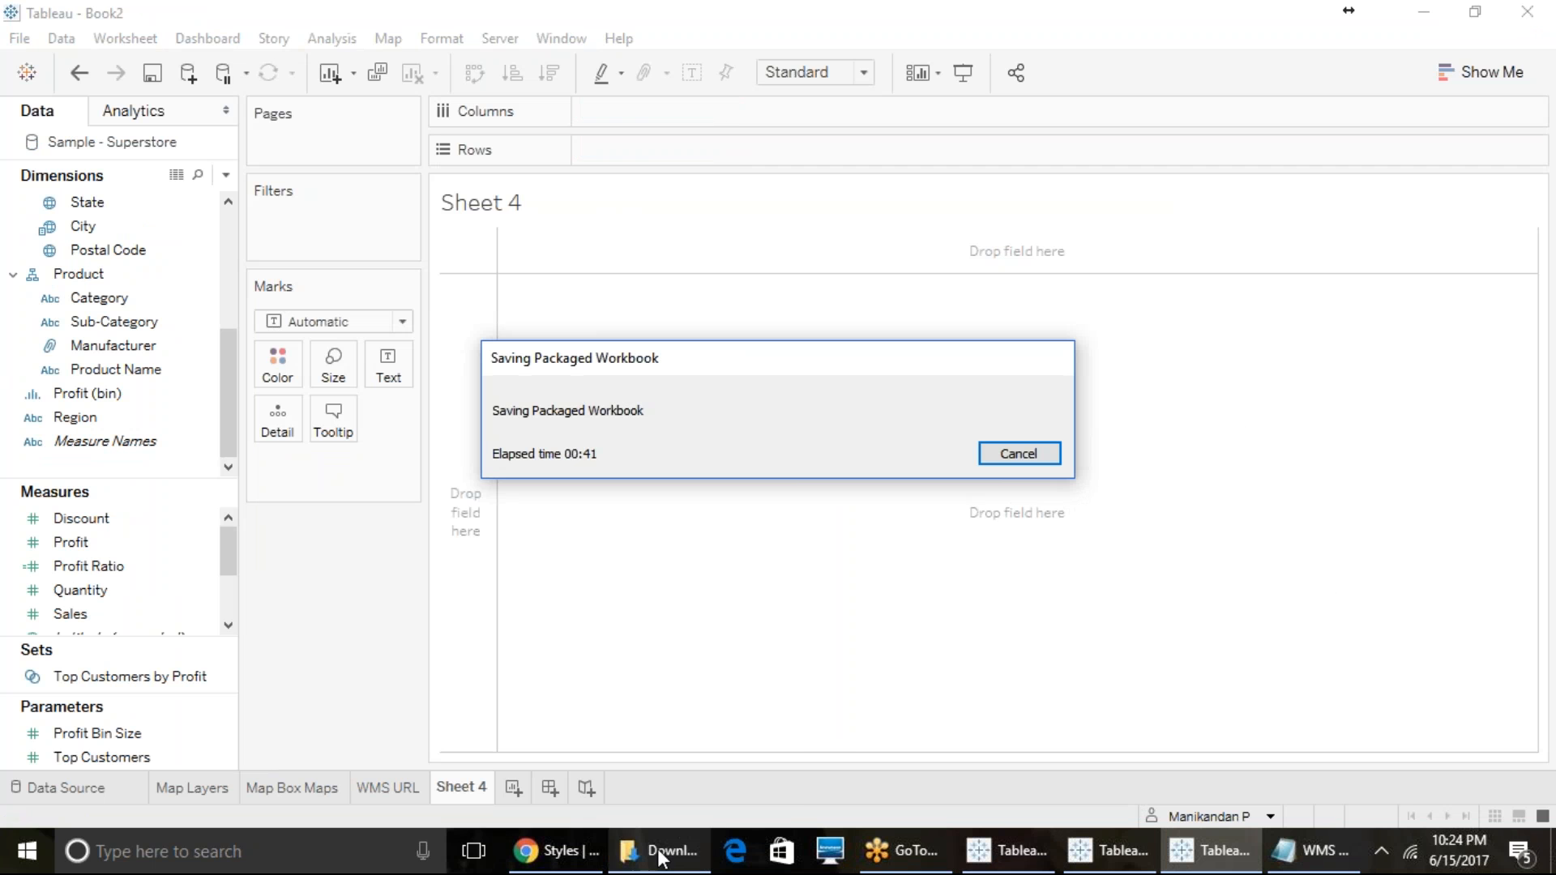
pyautogui.moveTo(661, 858)
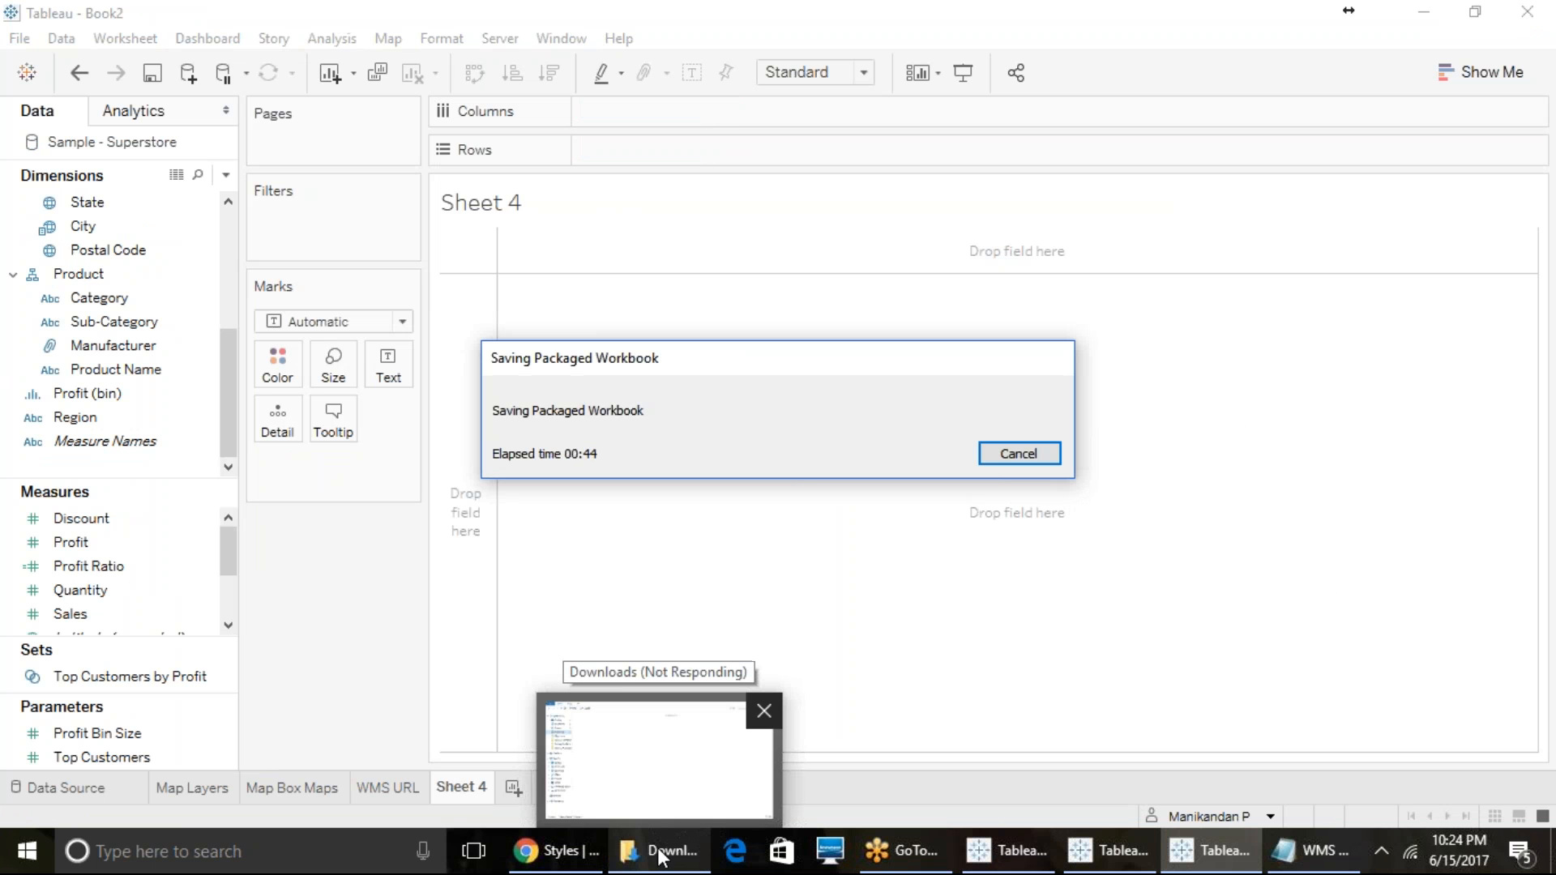
pyautogui.moveTo(559, 851)
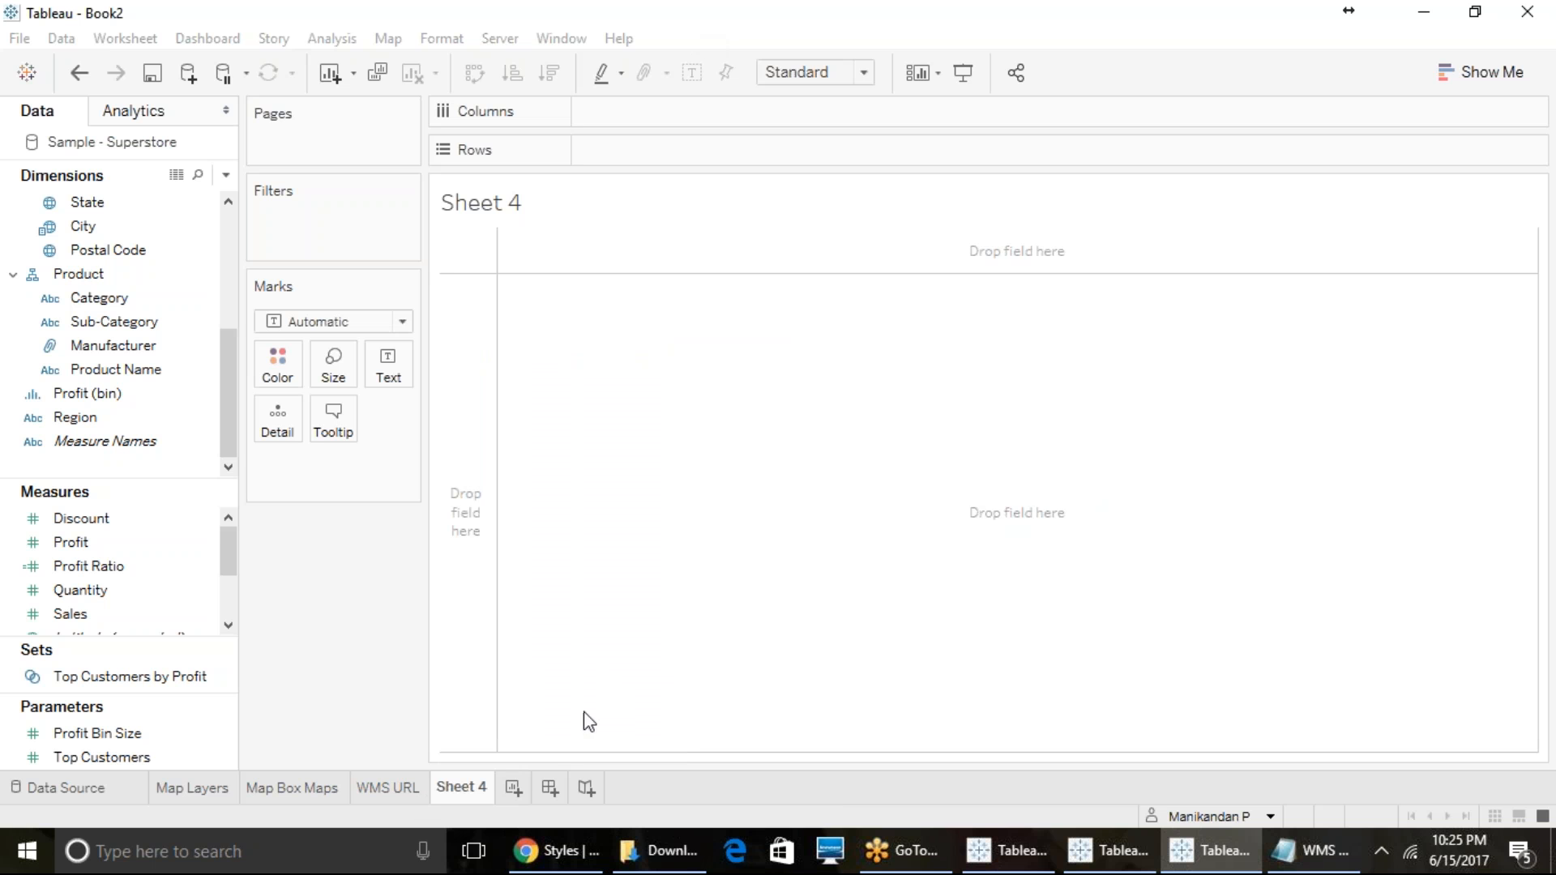
# - Switch back to File Explorer and open the Downloads folder in a new window
pyautogui.click(661, 850)
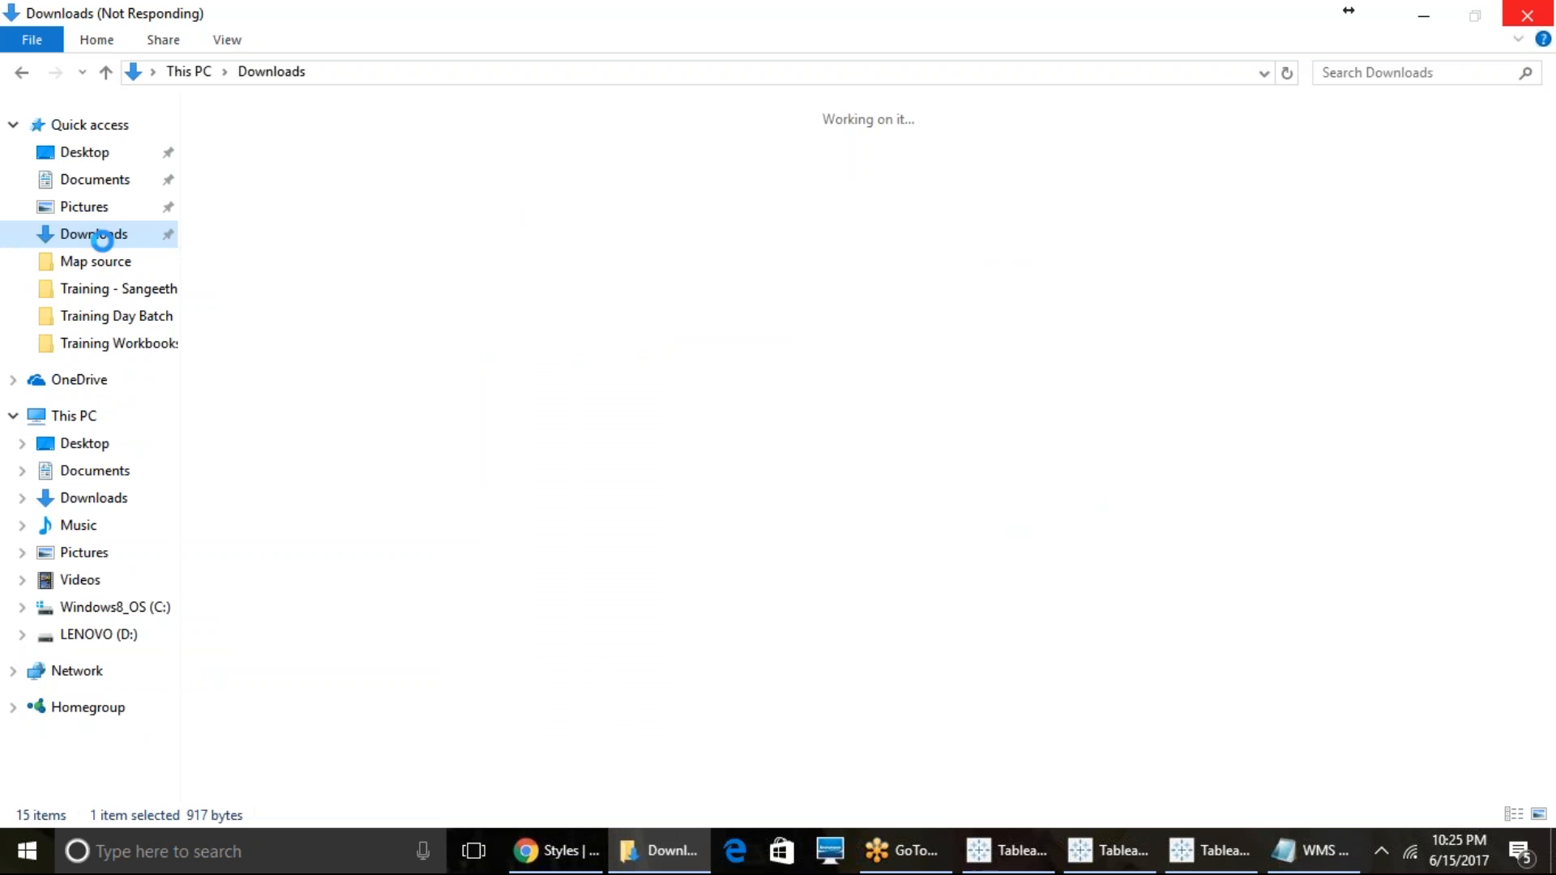
pyautogui.click(669, 849)
pyautogui.moveTo(673, 843)
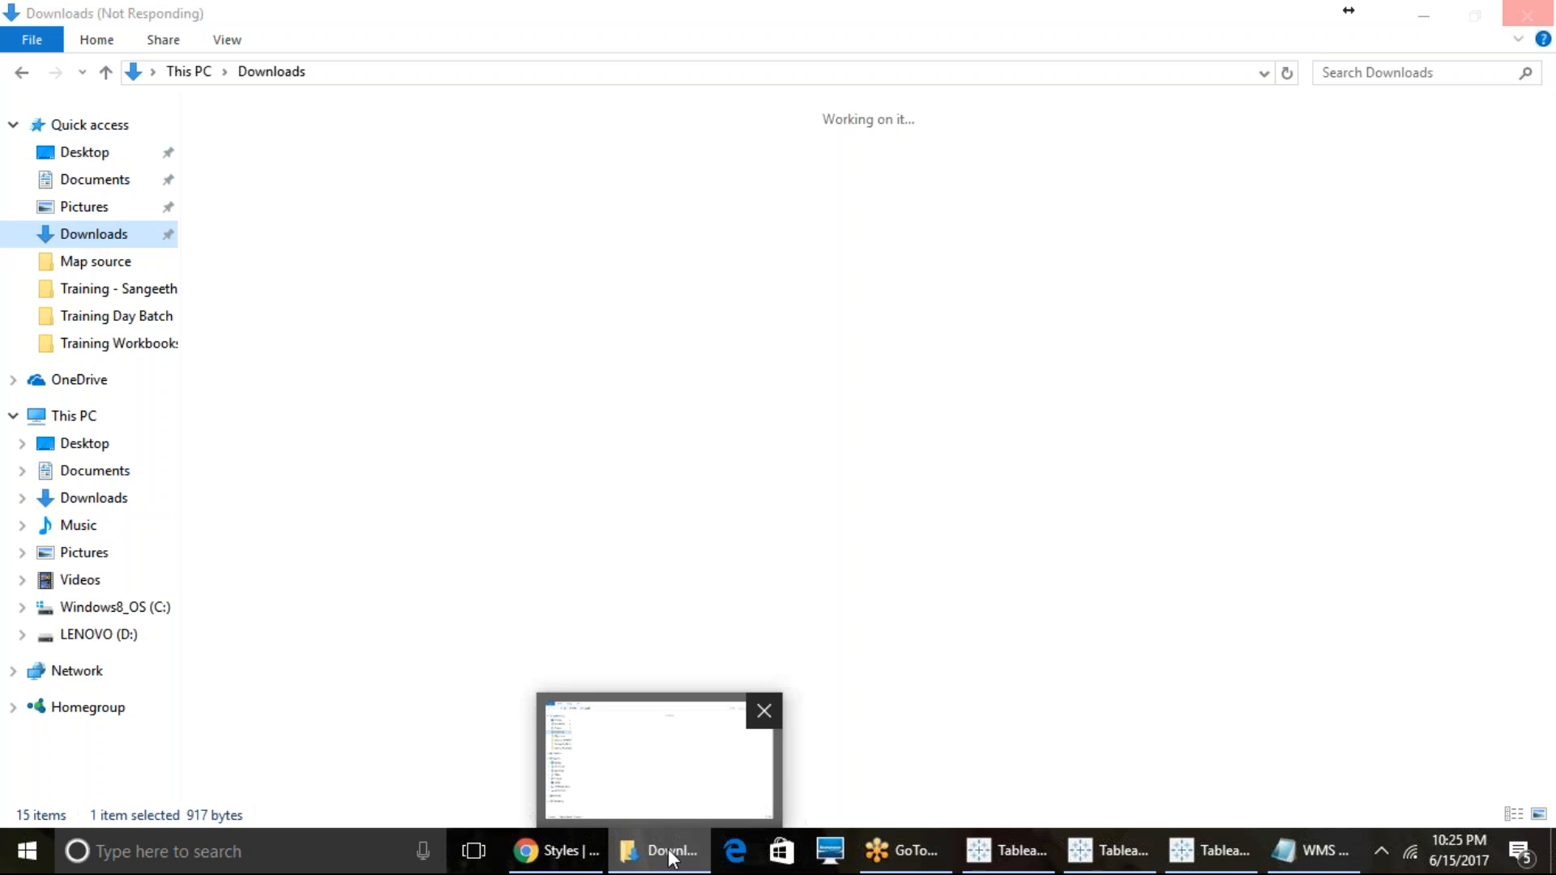
pyautogui.click(669, 851)
pyautogui.click(670, 851)
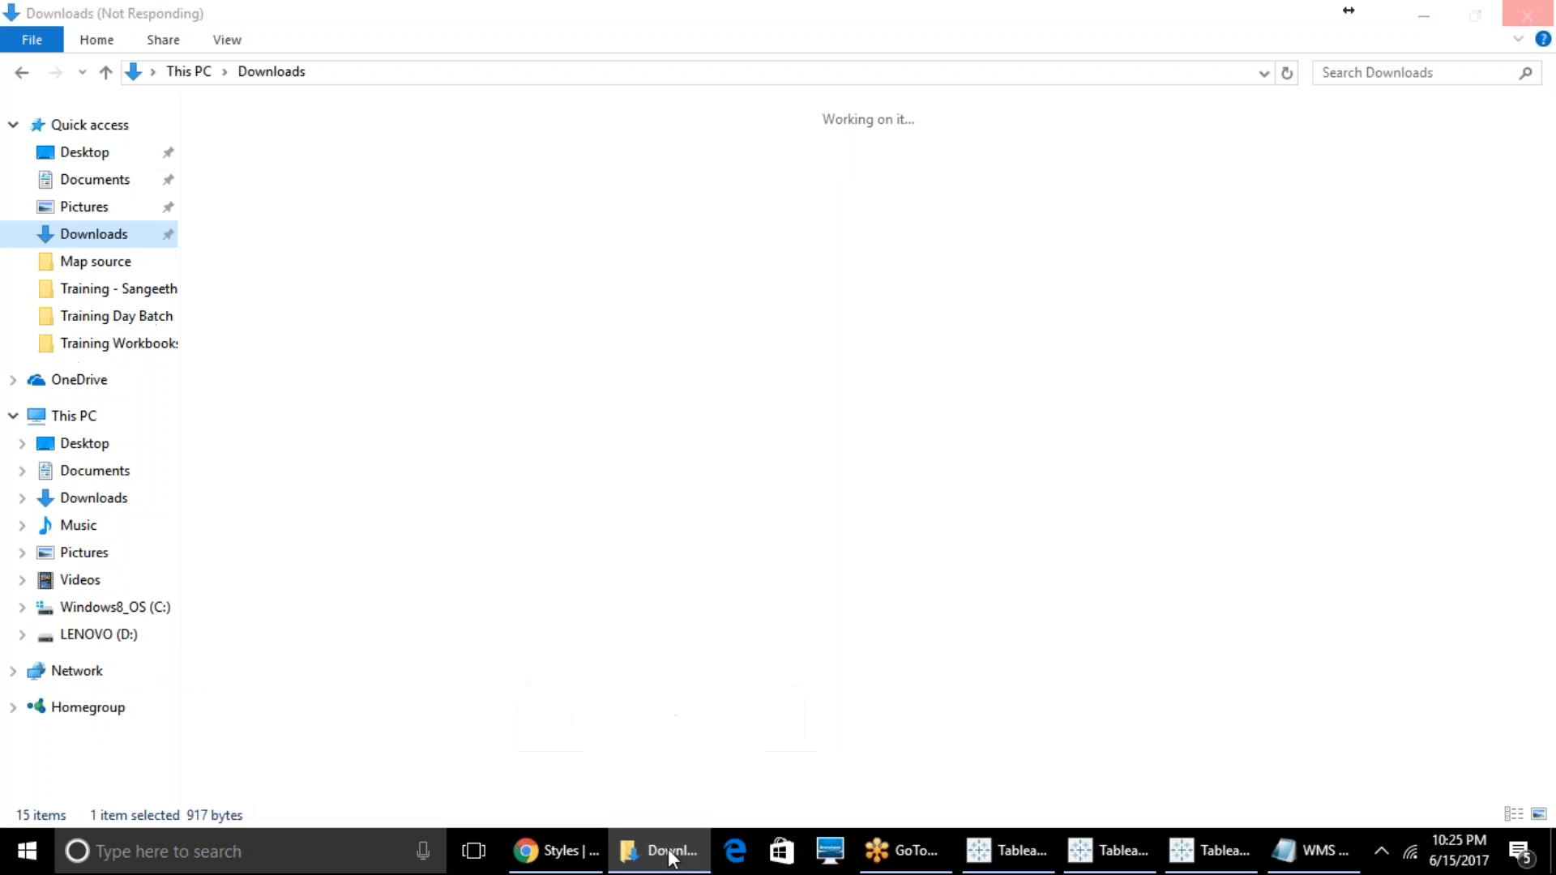
pyautogui.click(669, 851)
pyautogui.click(670, 851)
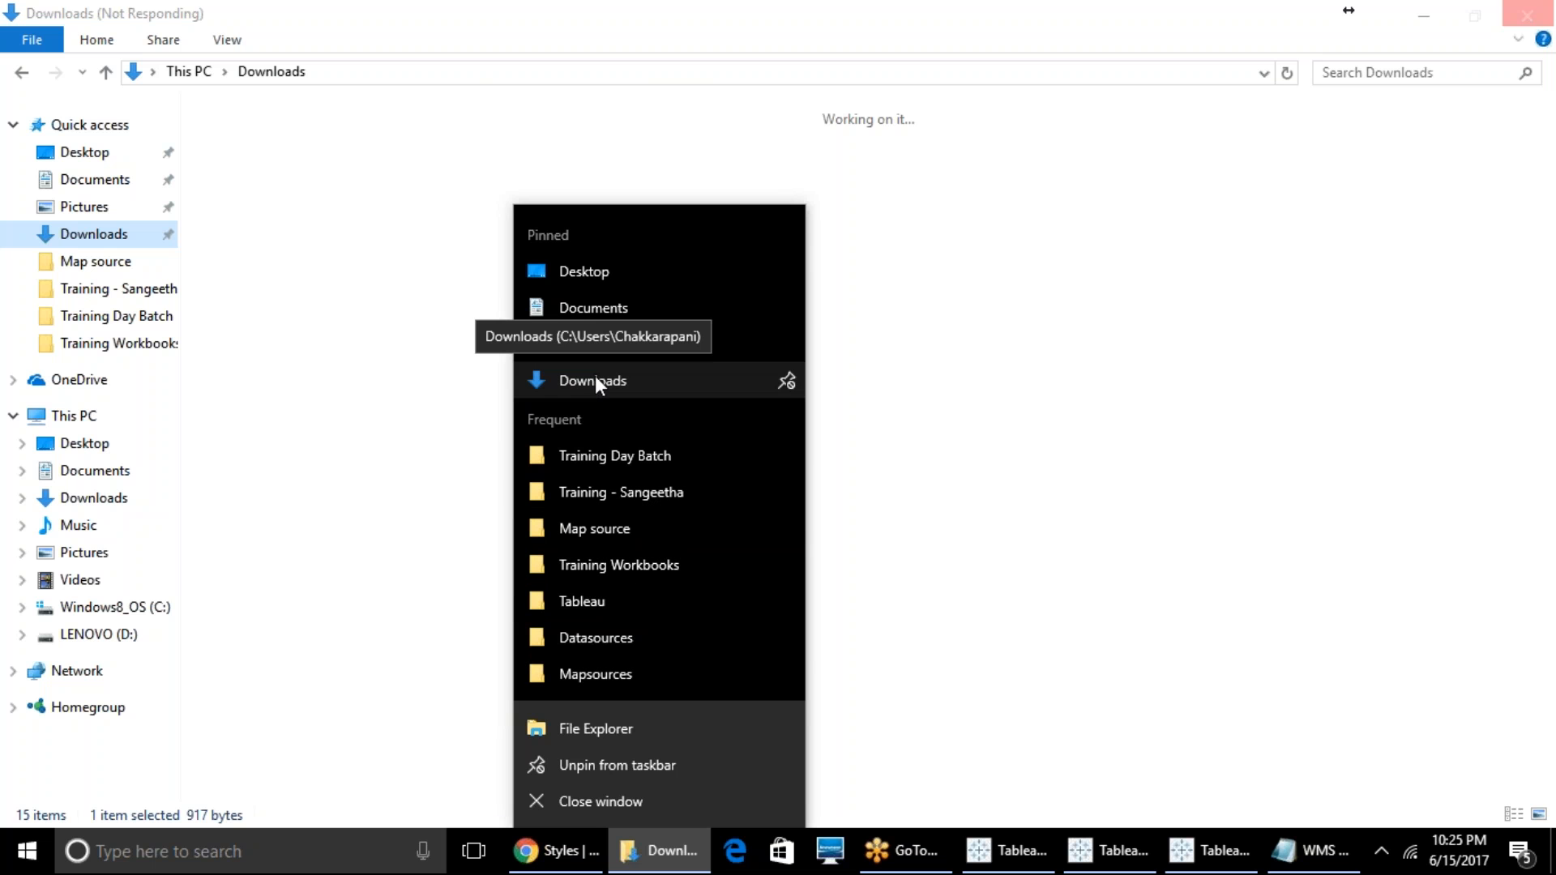
pyautogui.click(442, 370)
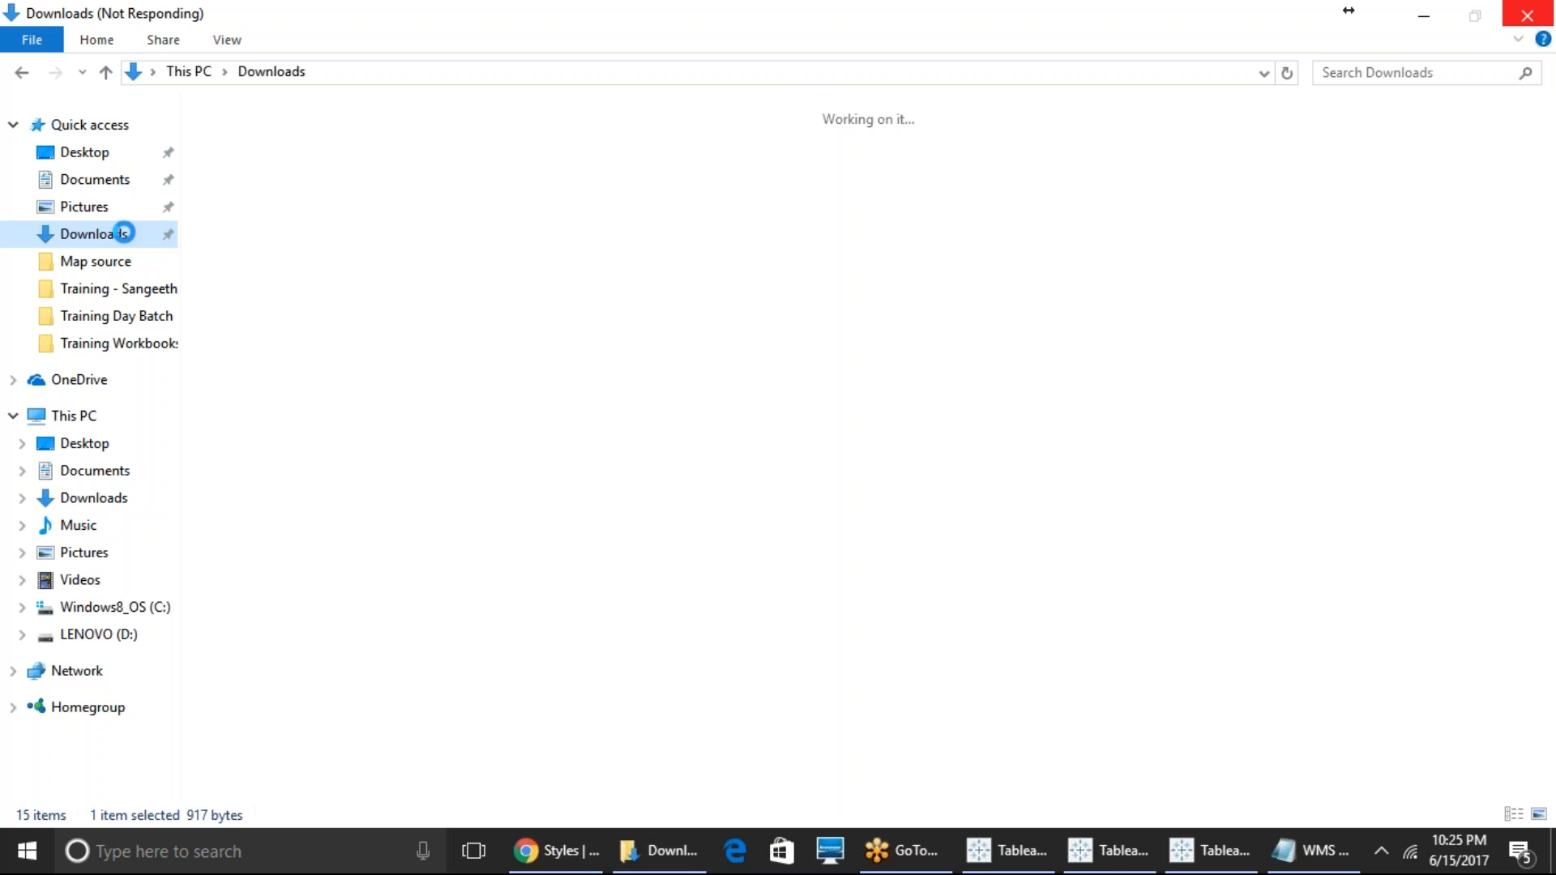
pyautogui.moveTo(648, 864)
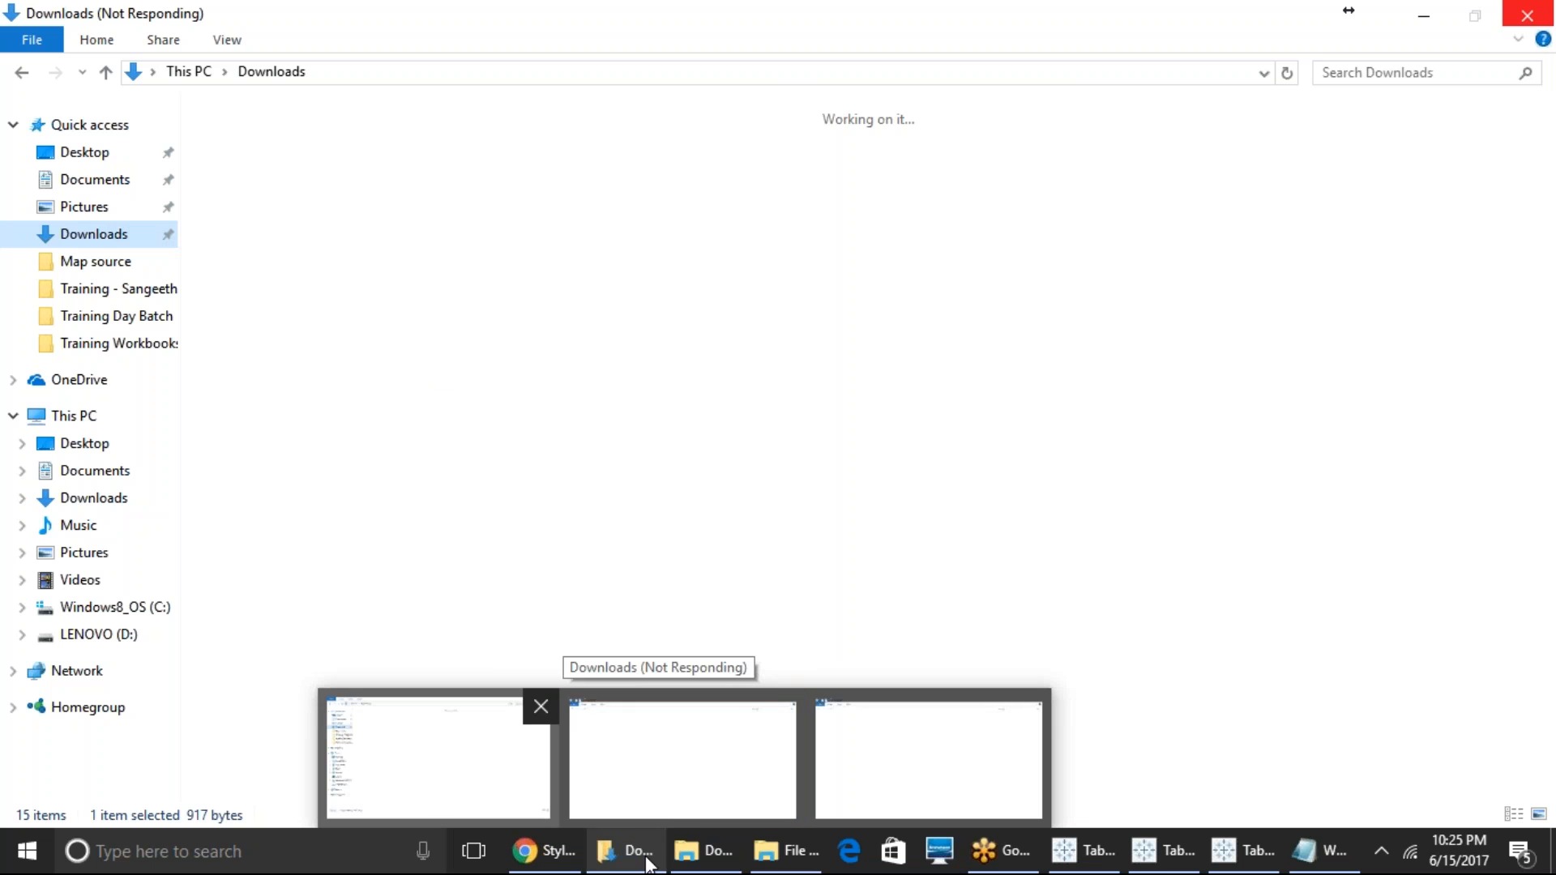
pyautogui.click(729, 790)
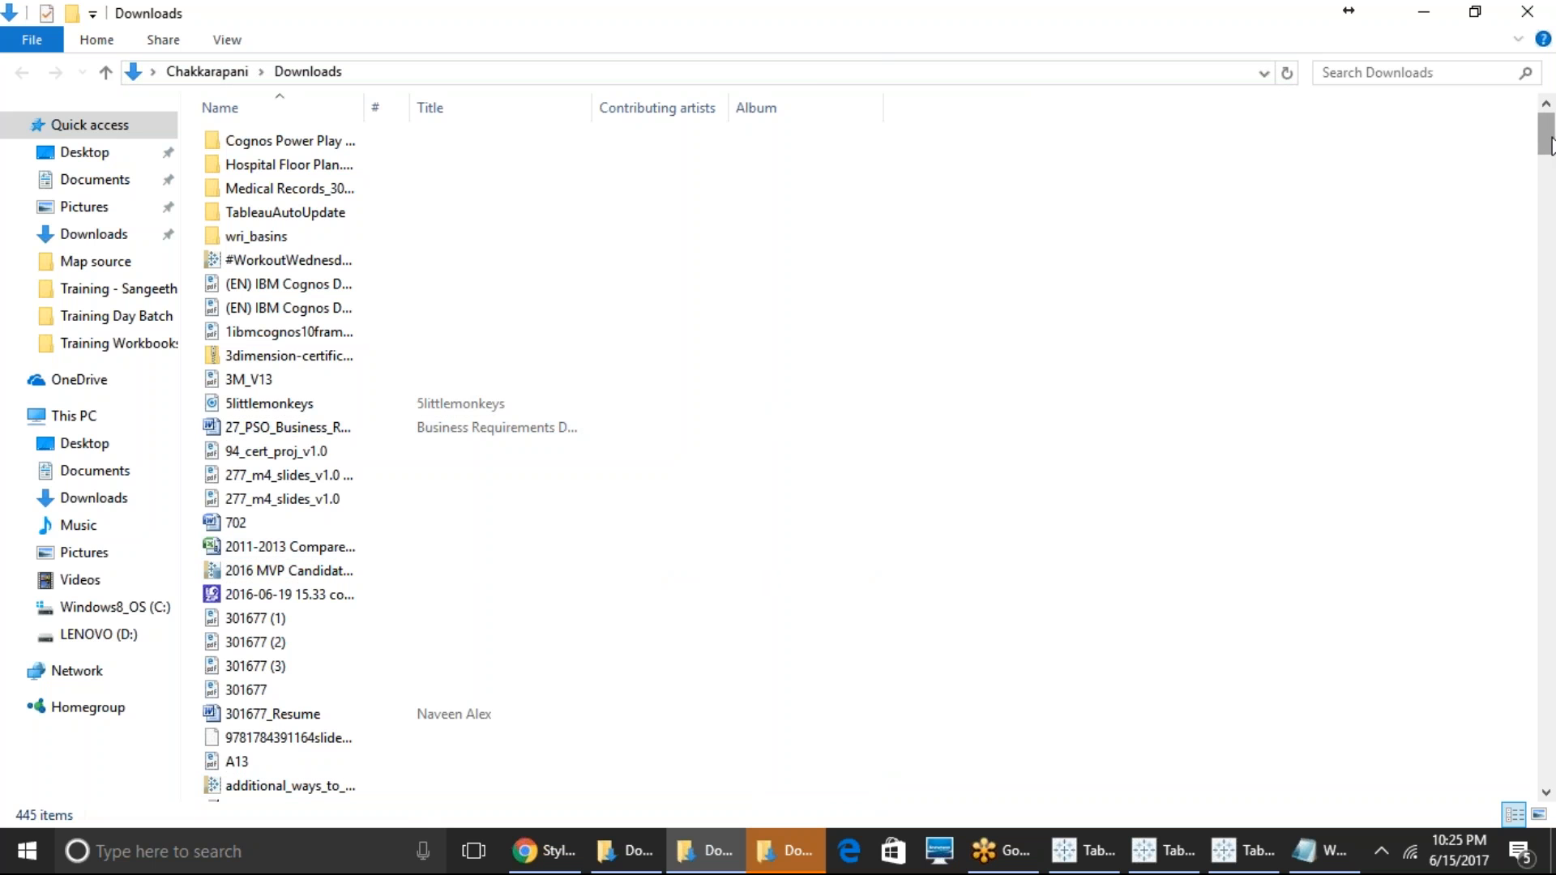
pyautogui.moveTo(1550, 144)
pyautogui.mouseDown()
pyautogui.moveTo(1551, 556)
pyautogui.moveTo(1550, 138)
pyautogui.mouseUp()
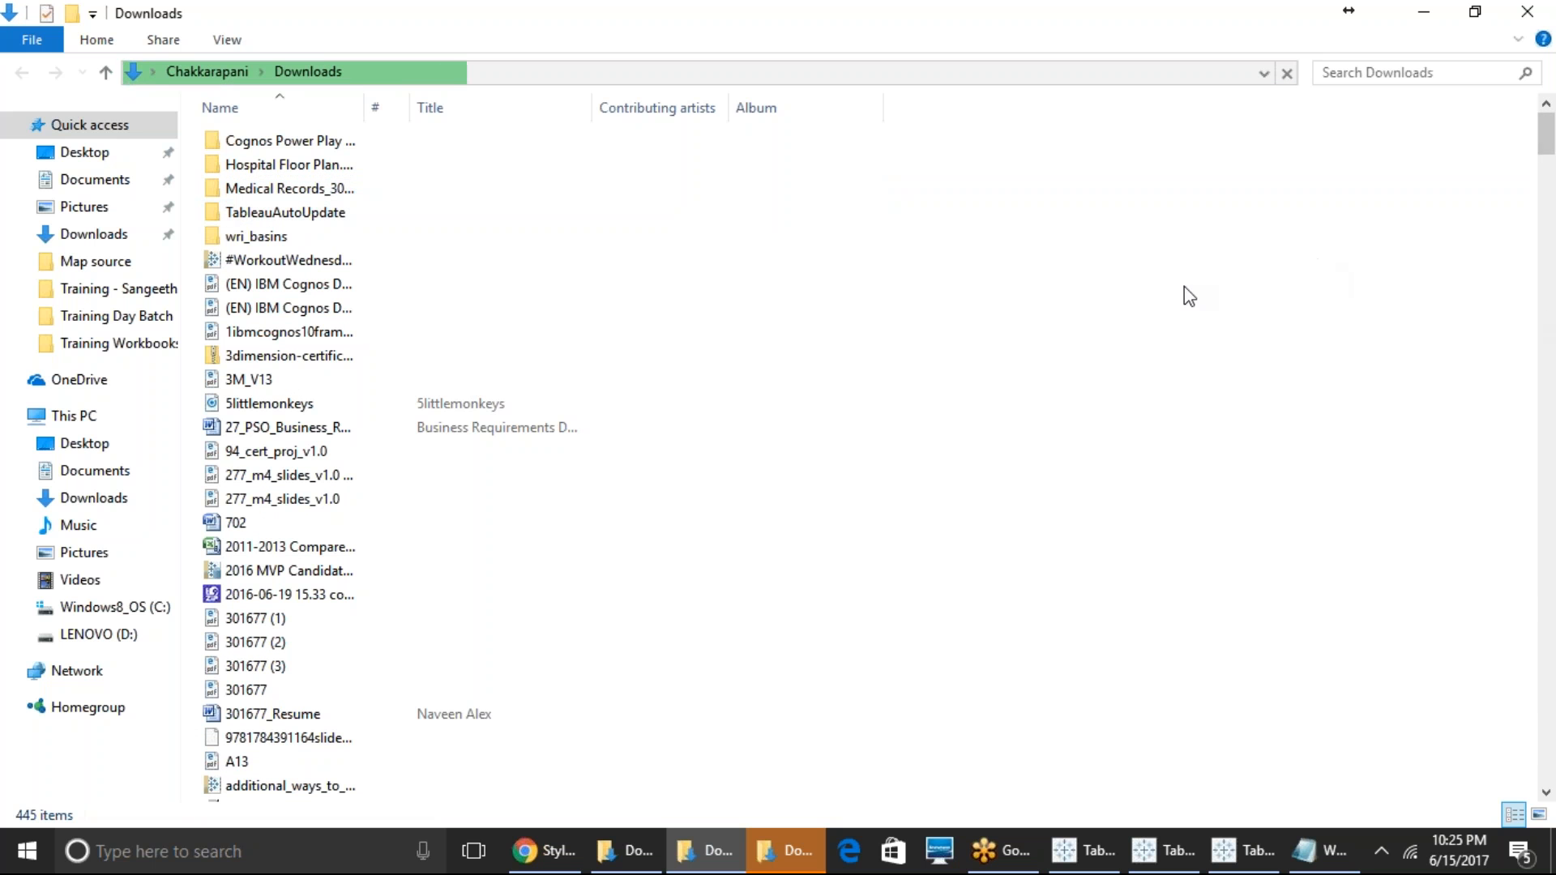
# - Look through the Image subfolder of Hospital Floor Plan.twb Files and return to the Downloads folder
pyautogui.doubleClick(289, 165)
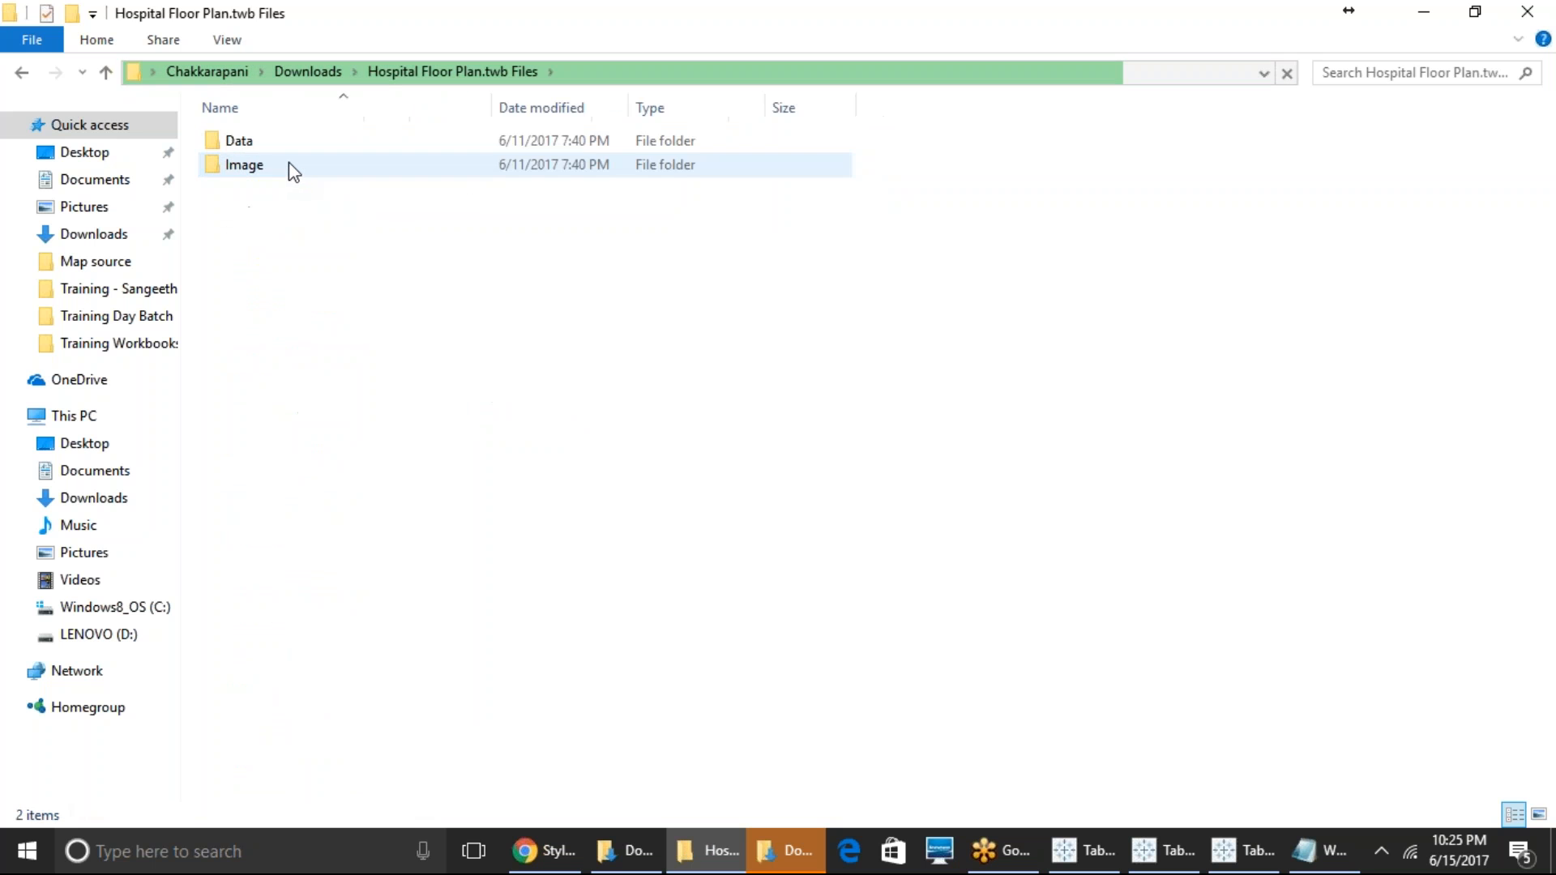
pyautogui.doubleClick(290, 164)
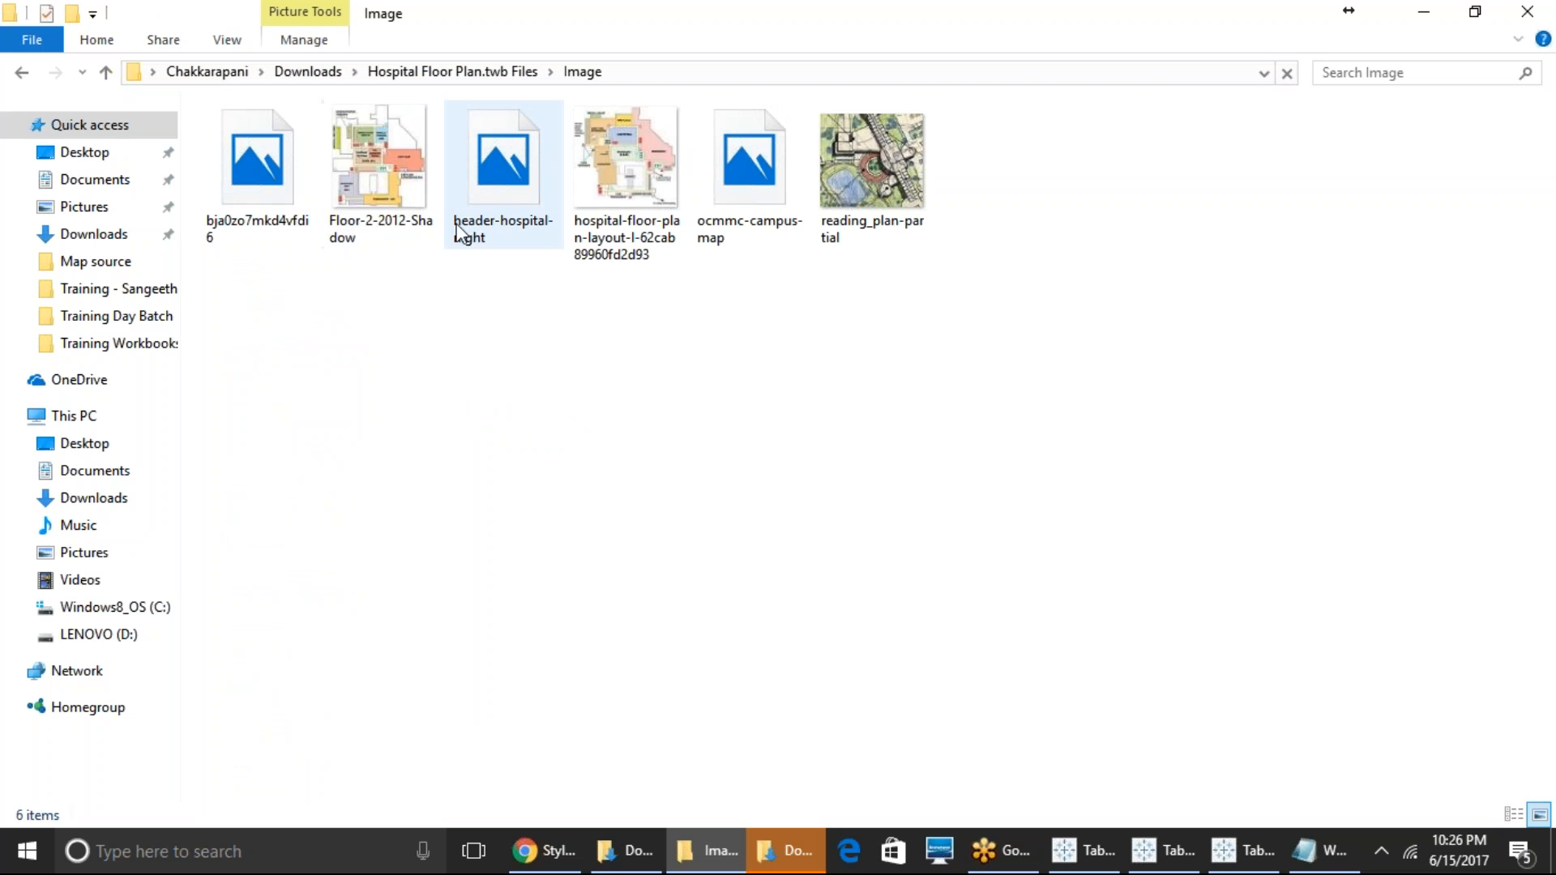
pyautogui.click(419, 73)
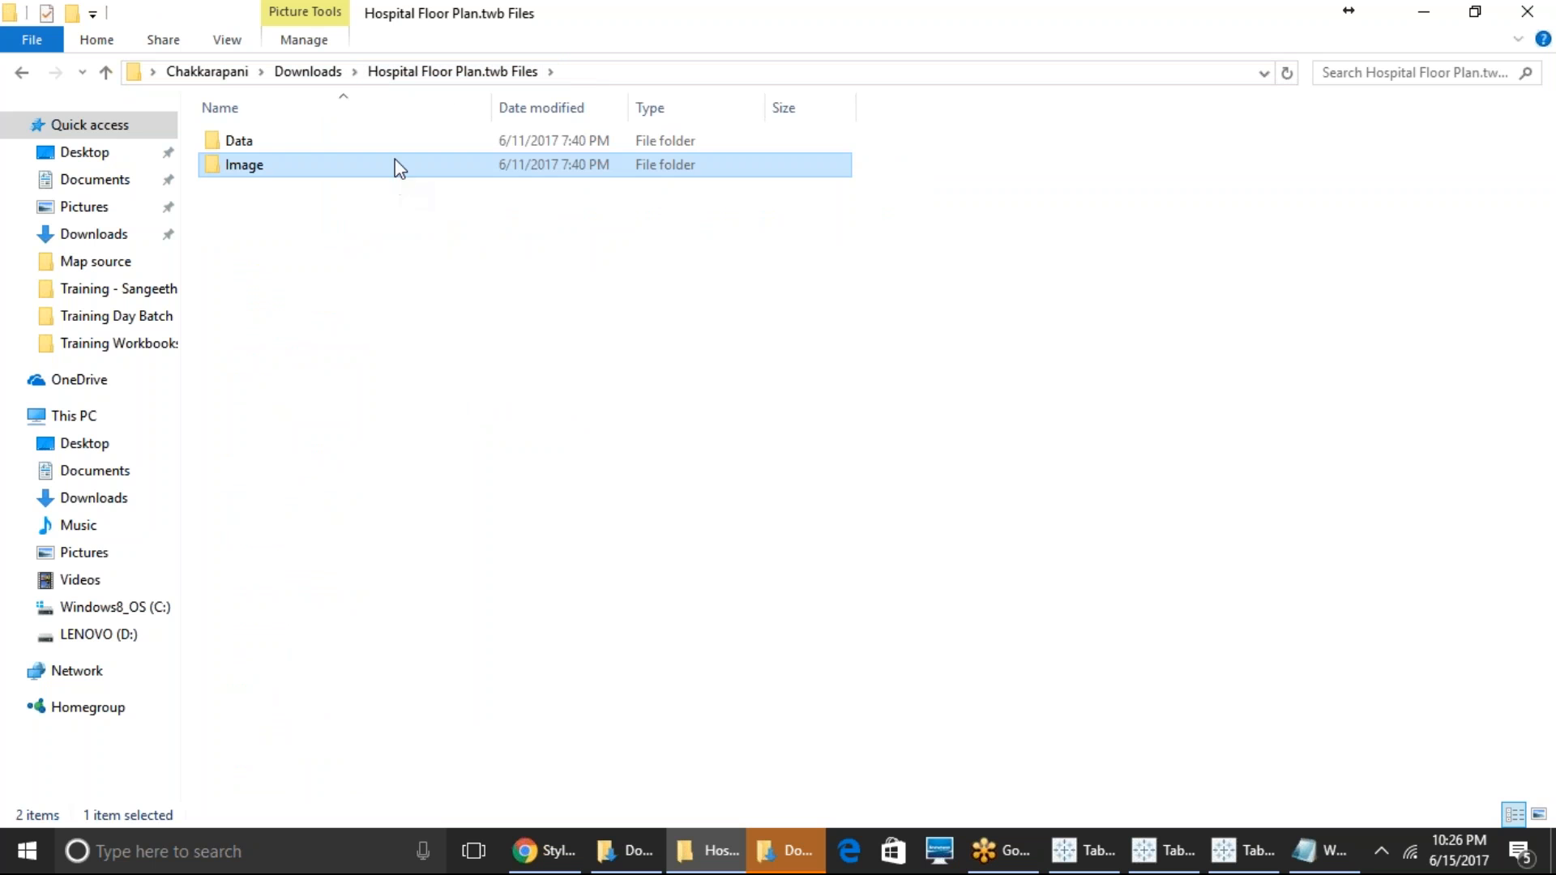
pyautogui.click(325, 74)
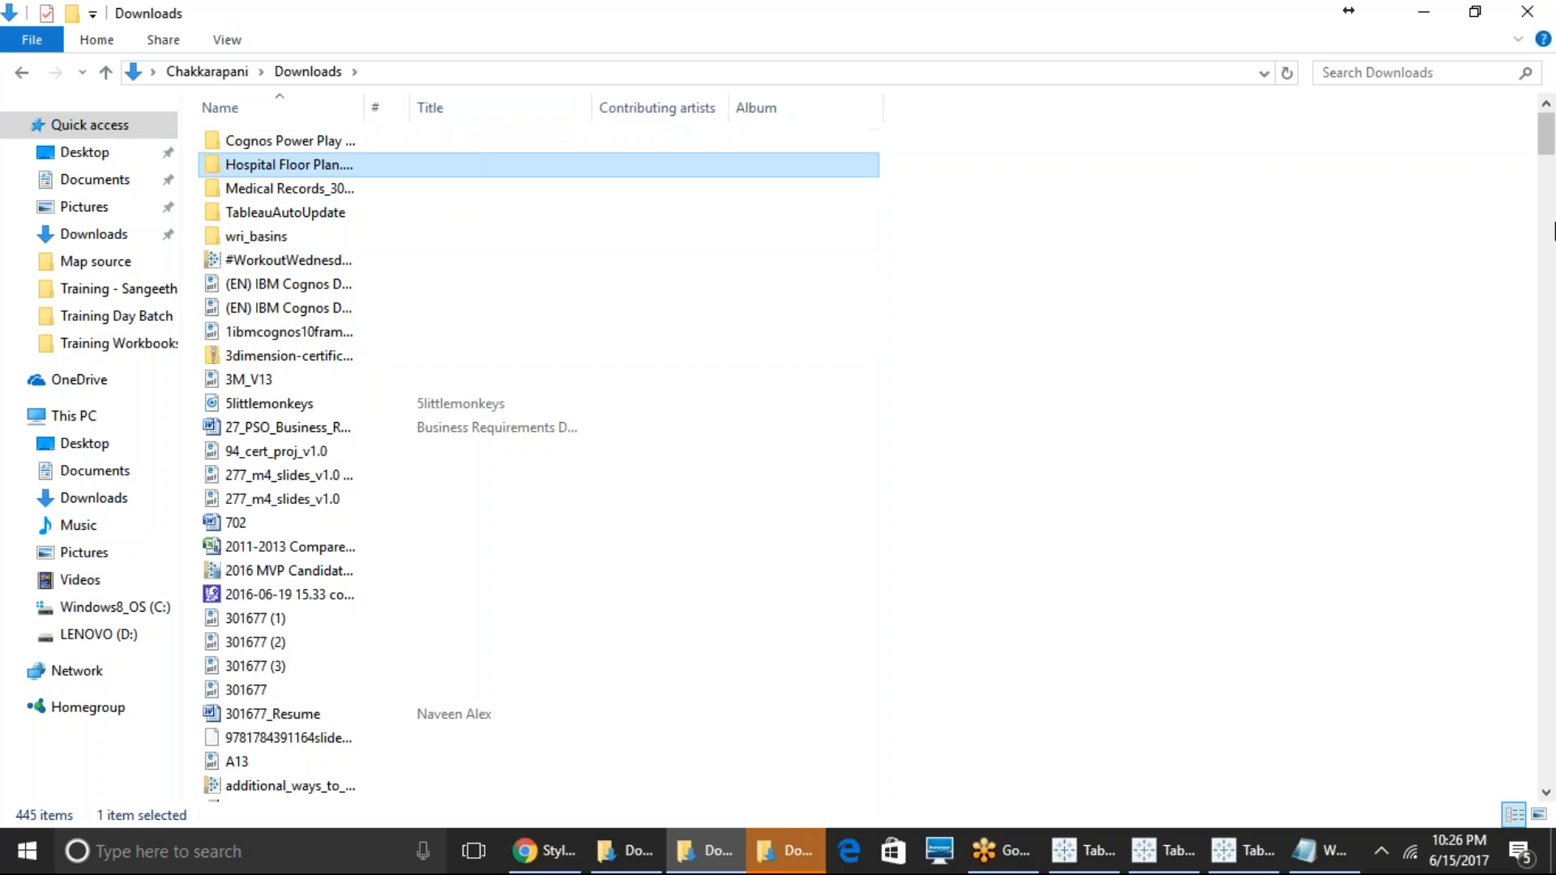
# - Open the packaged Hospital Floor Plan workbook from Downloads in Tableau, accept the version upgrade warning, and maximize its window
pyautogui.moveTo(1546, 154); pyautogui.dragTo(1523, 379)
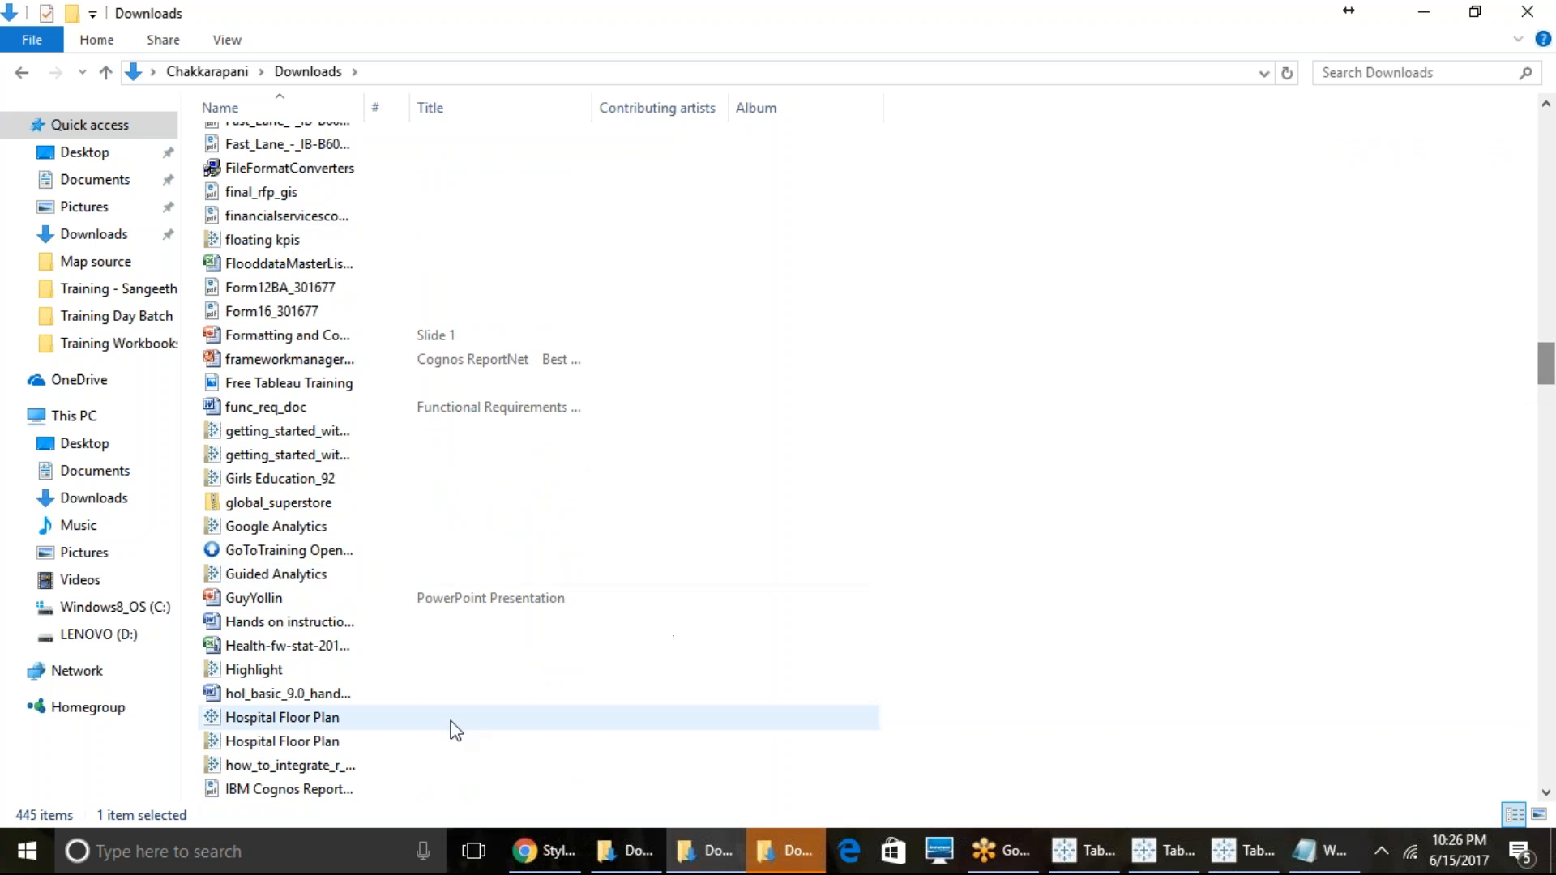
pyautogui.click(289, 742)
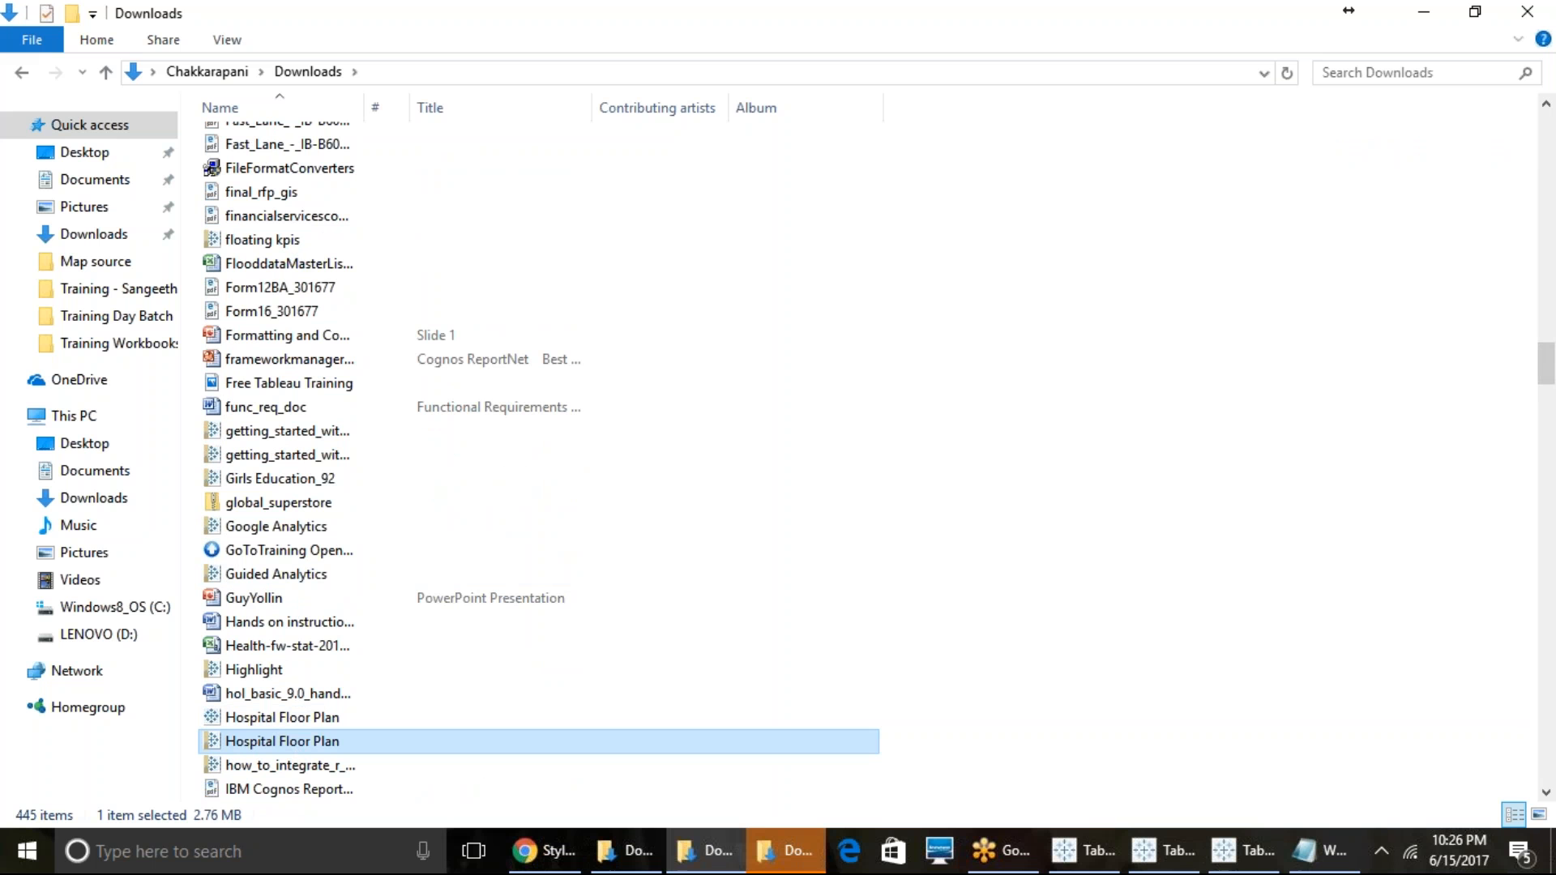
pyautogui.doubleClick(295, 746)
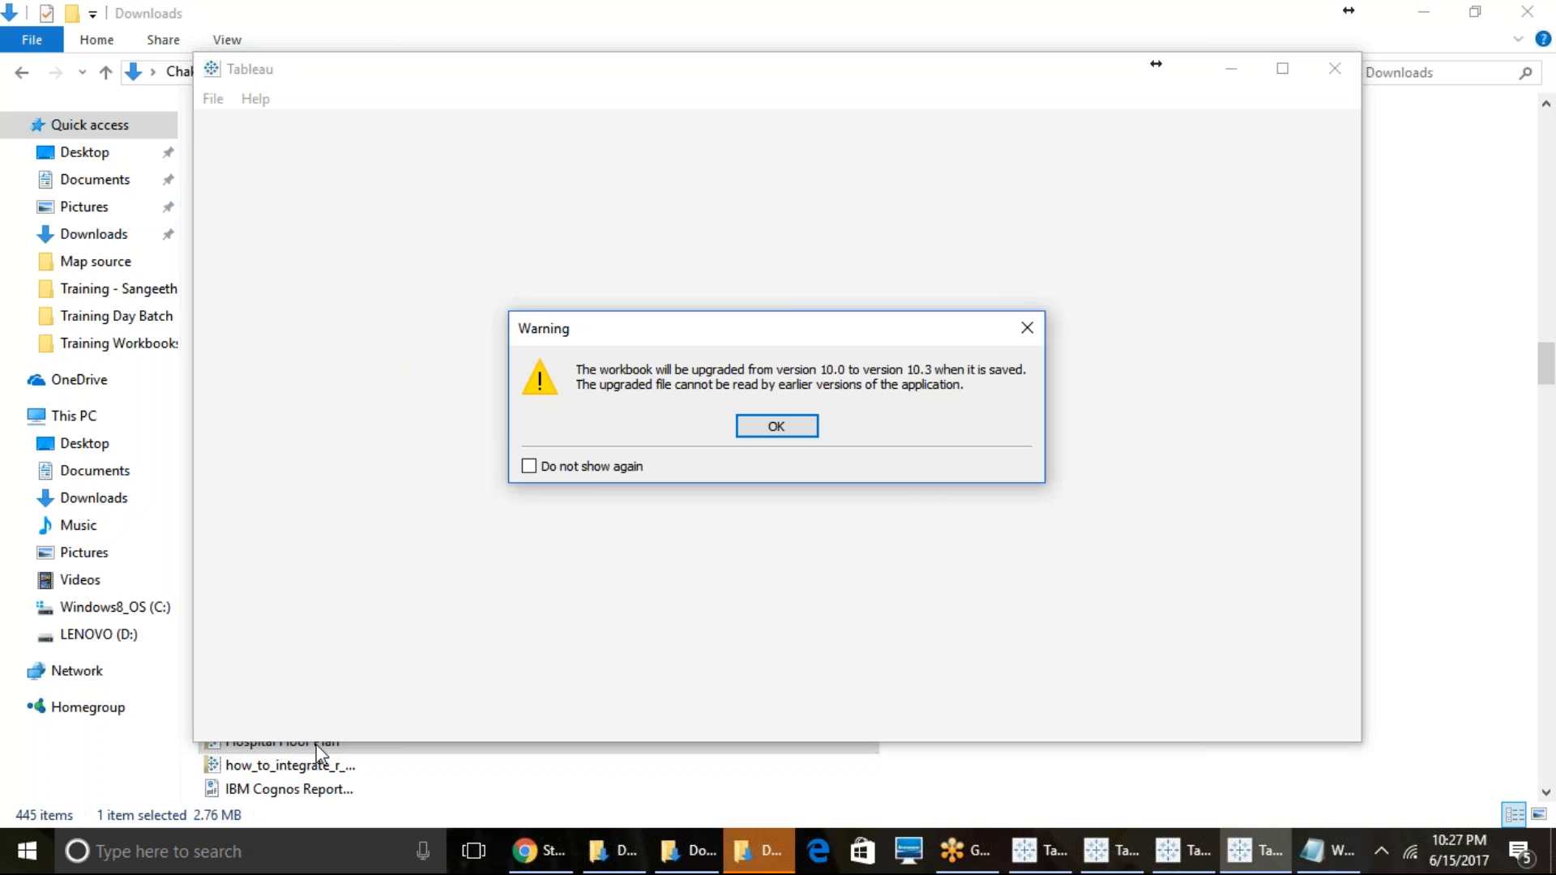
pyautogui.click(807, 428)
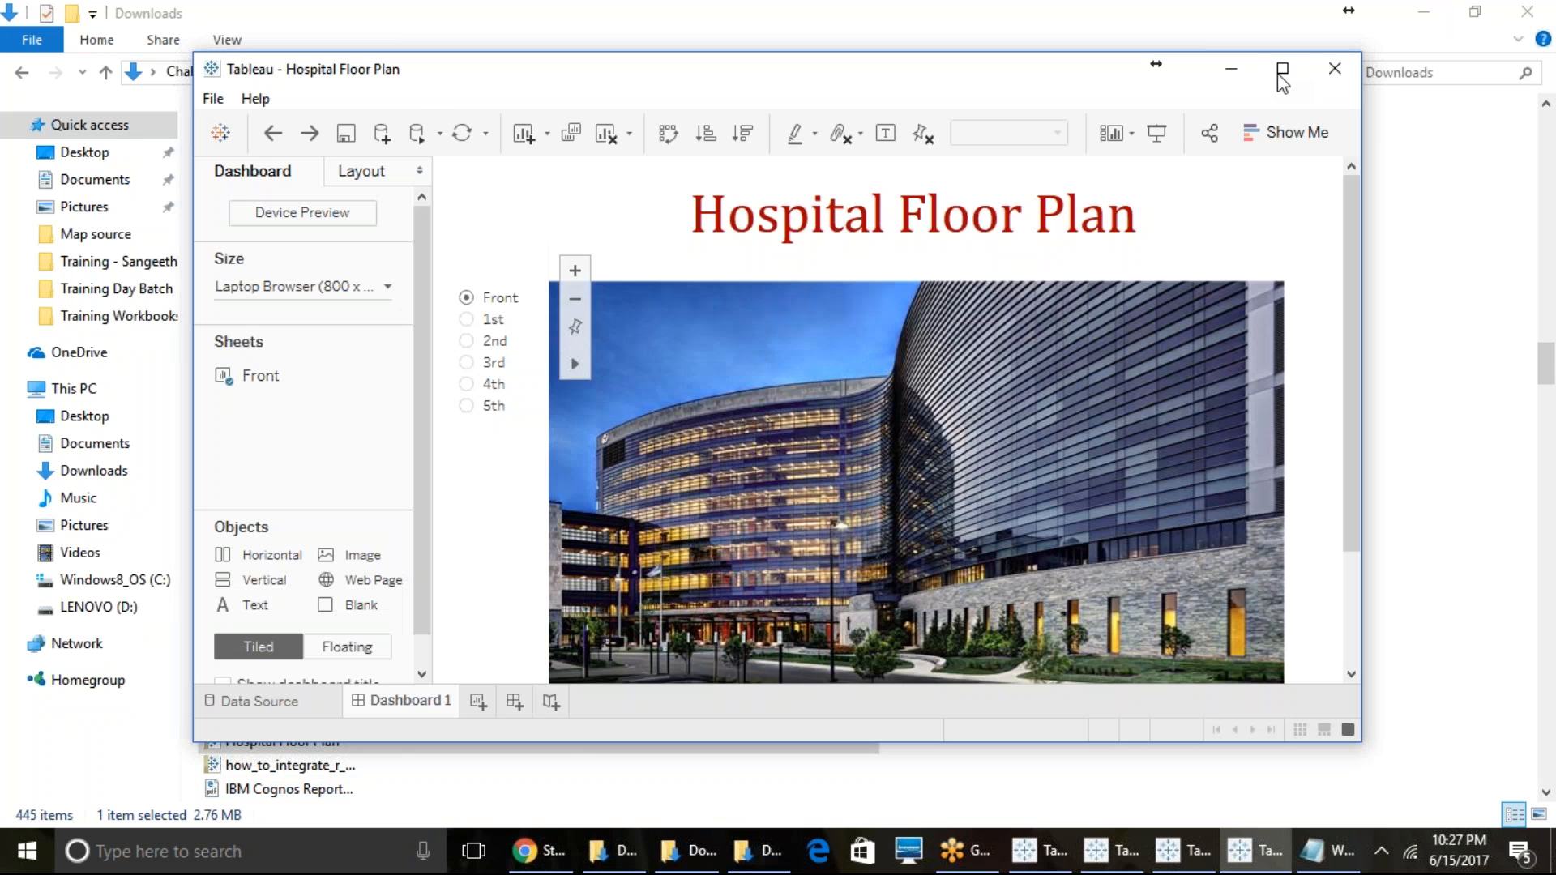
pyautogui.click(1282, 69)
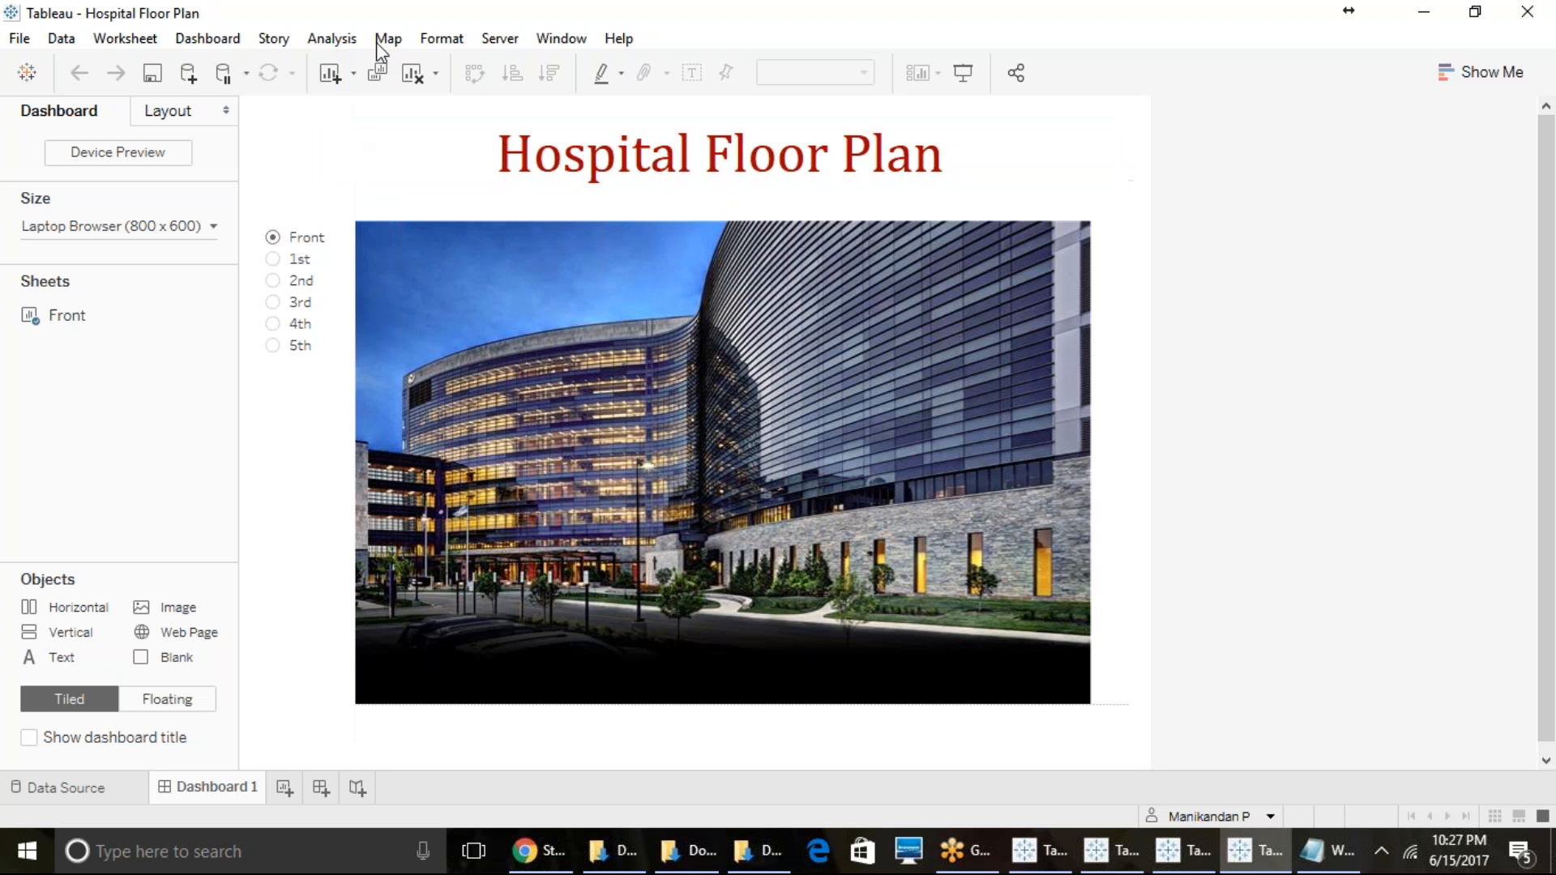
# - Show the 1st floor plan on the Hospital Floor Plan dashboard and open its source sheet Front
pyautogui.moveTo(1045, 851)
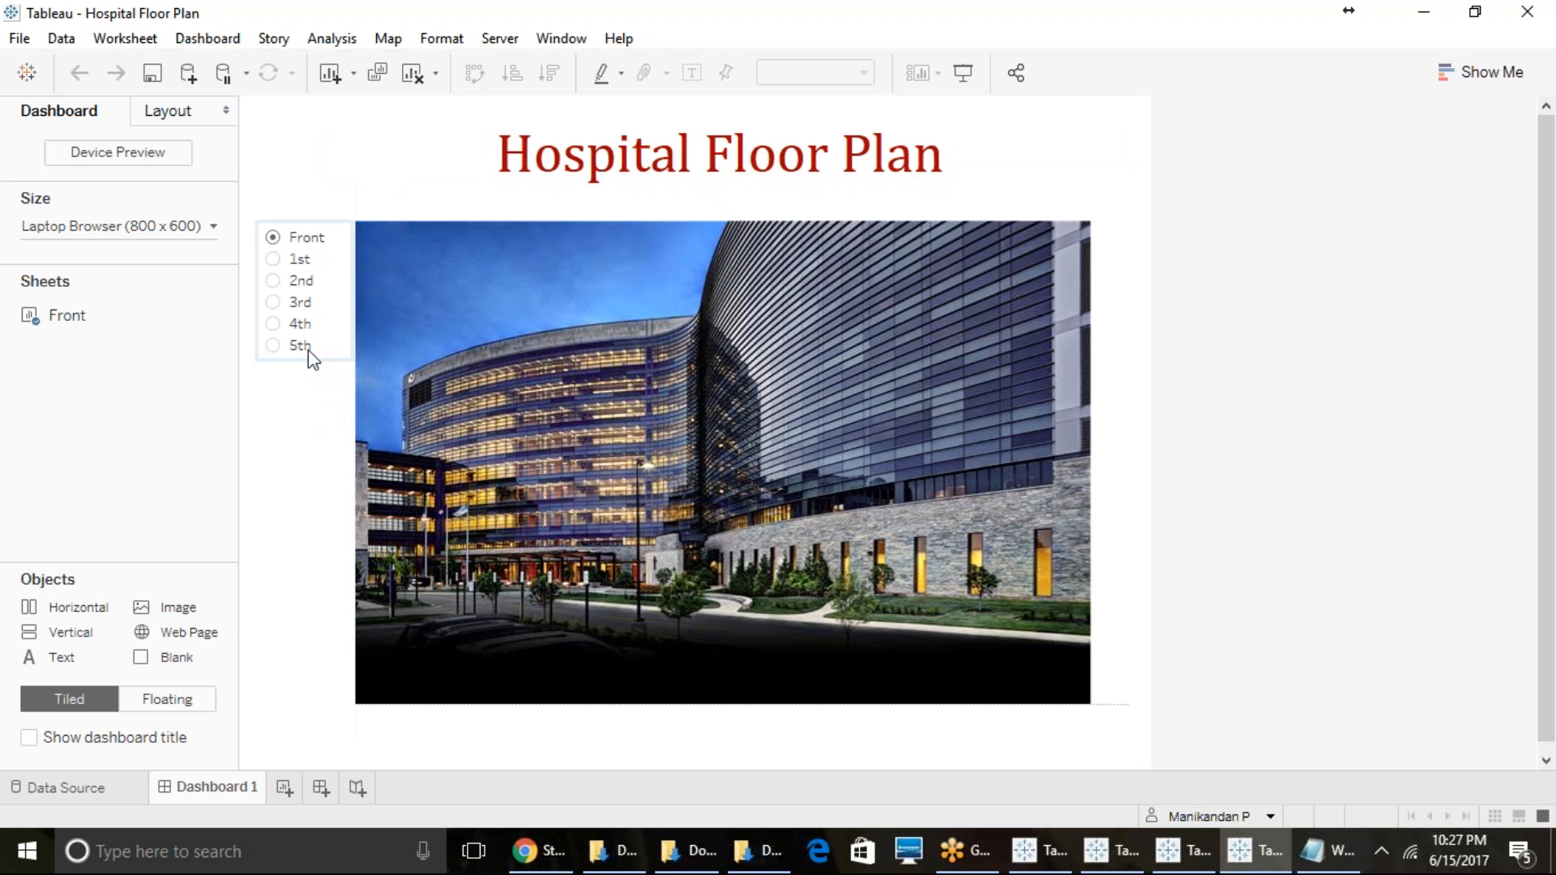
pyautogui.click(271, 261)
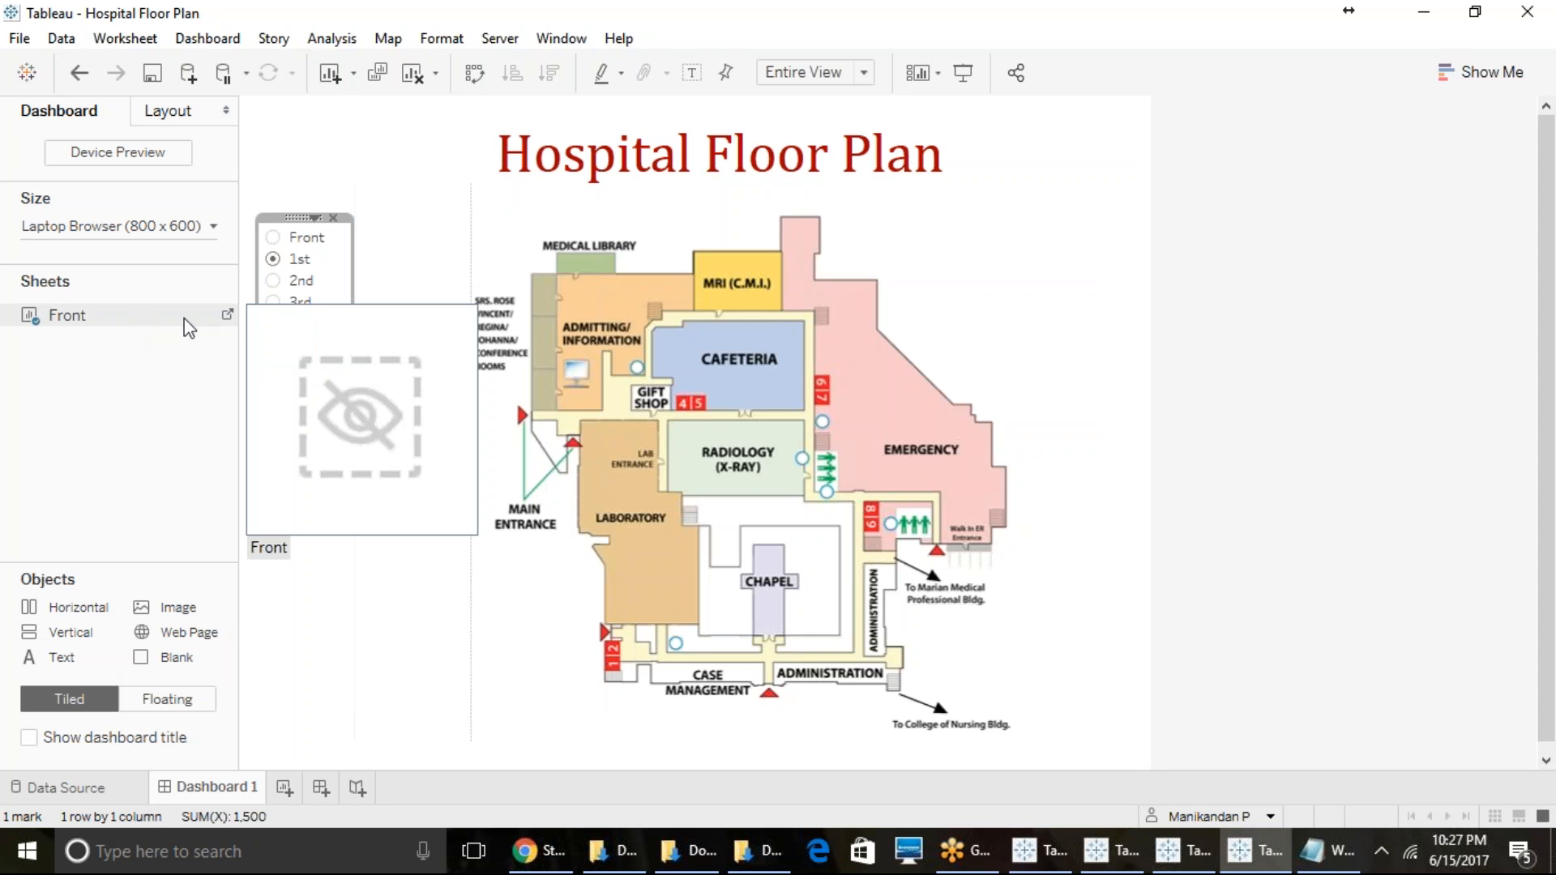
pyautogui.click(228, 314)
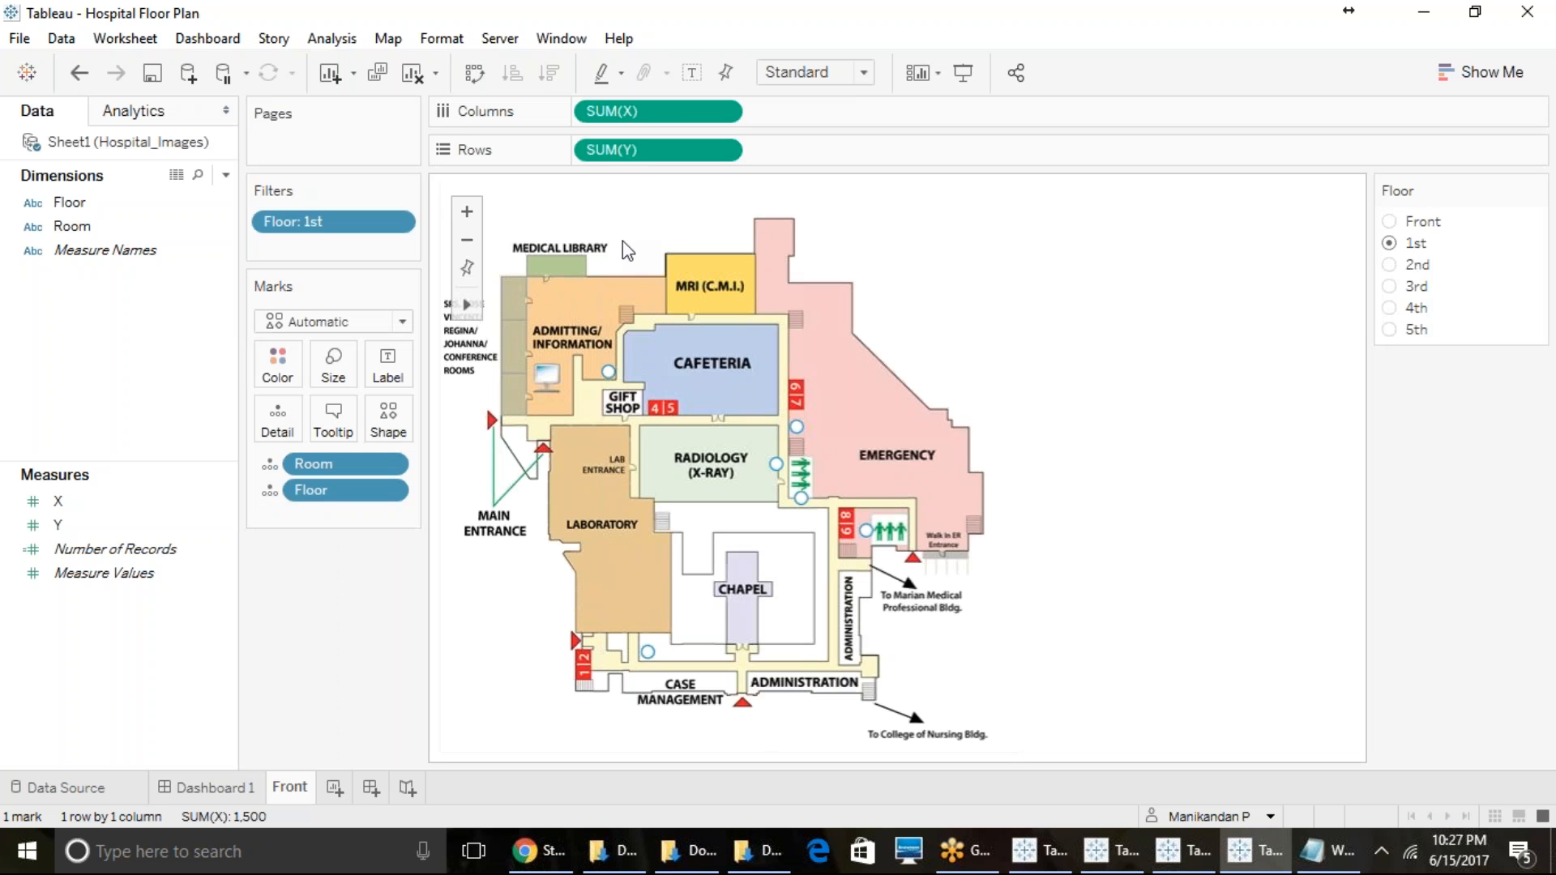
# - Open the 1 Floor_red background image settings of Sheet1 (Hospital_Images) and examine its image file, axis ranges and display options
pyautogui.click(388, 38)
pyautogui.moveTo(445, 92)
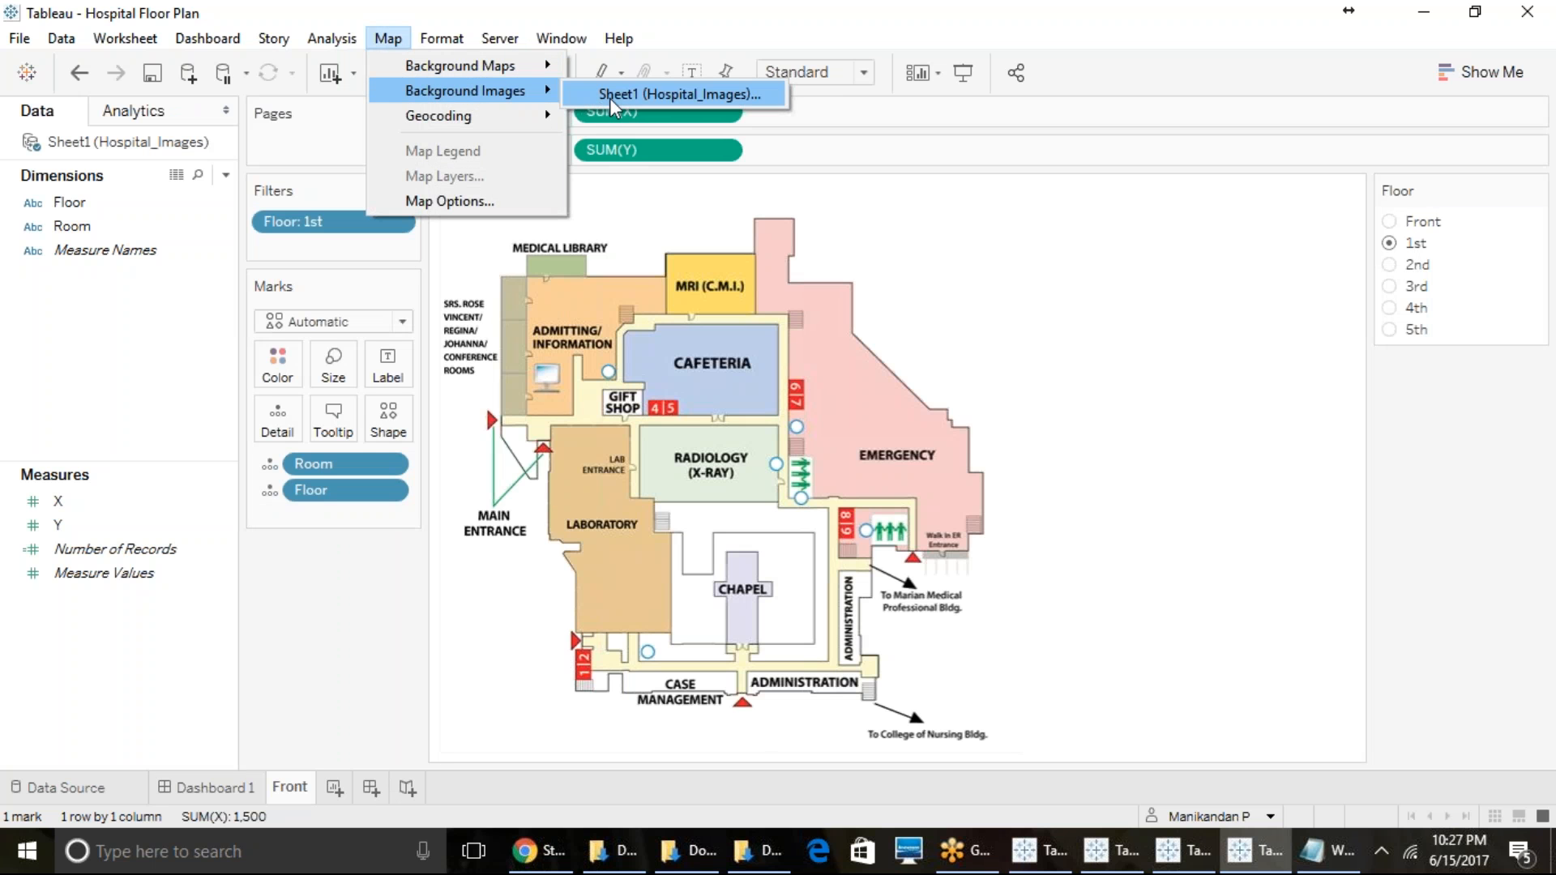
pyautogui.click(626, 95)
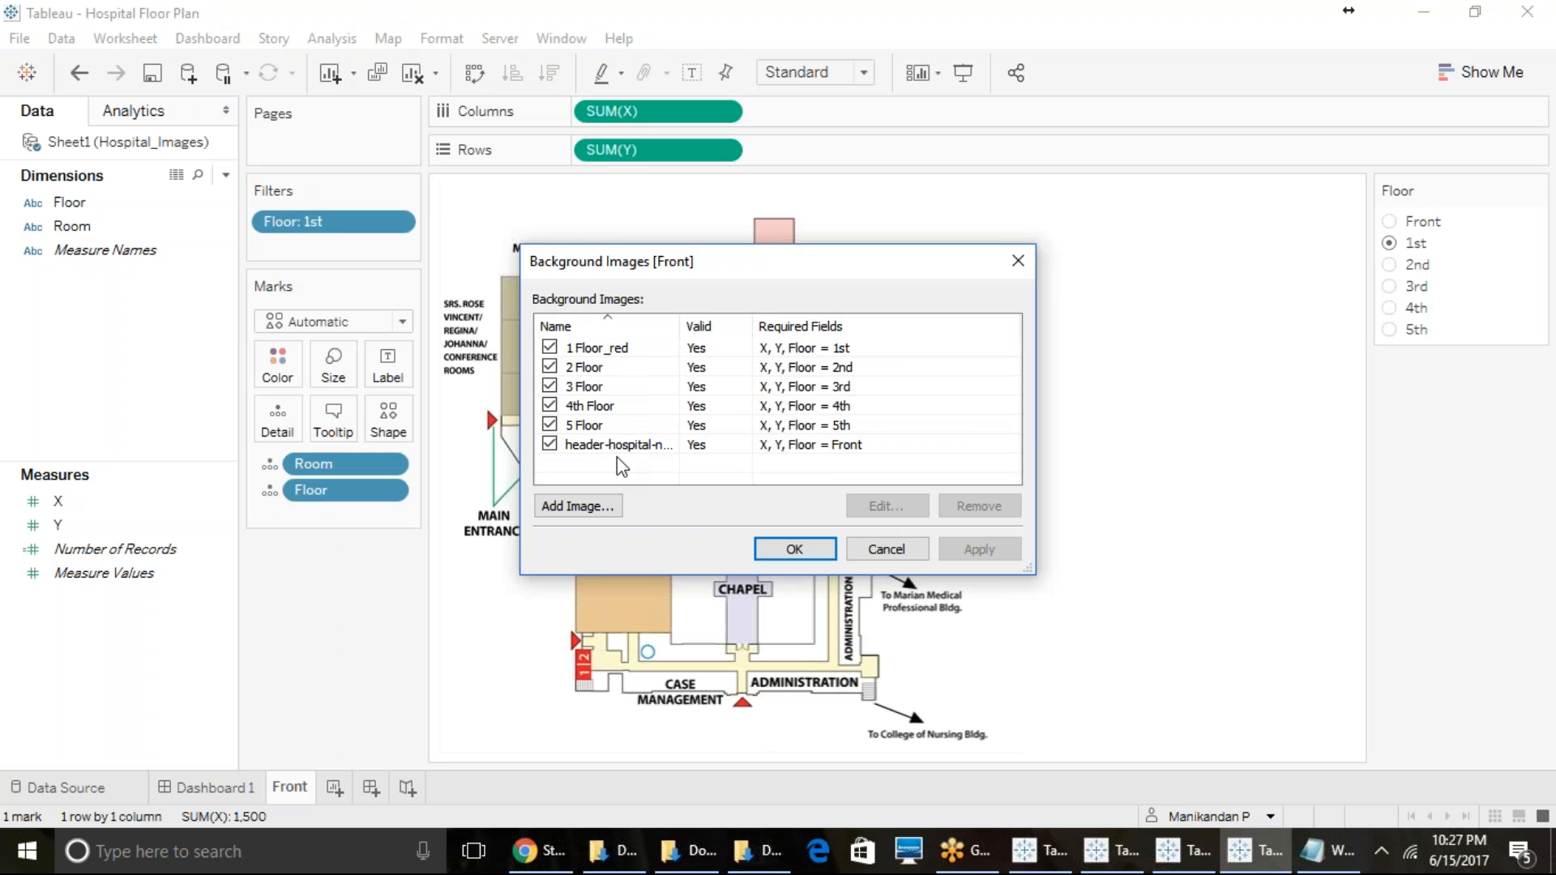
pyautogui.click(602, 354)
pyautogui.click(869, 508)
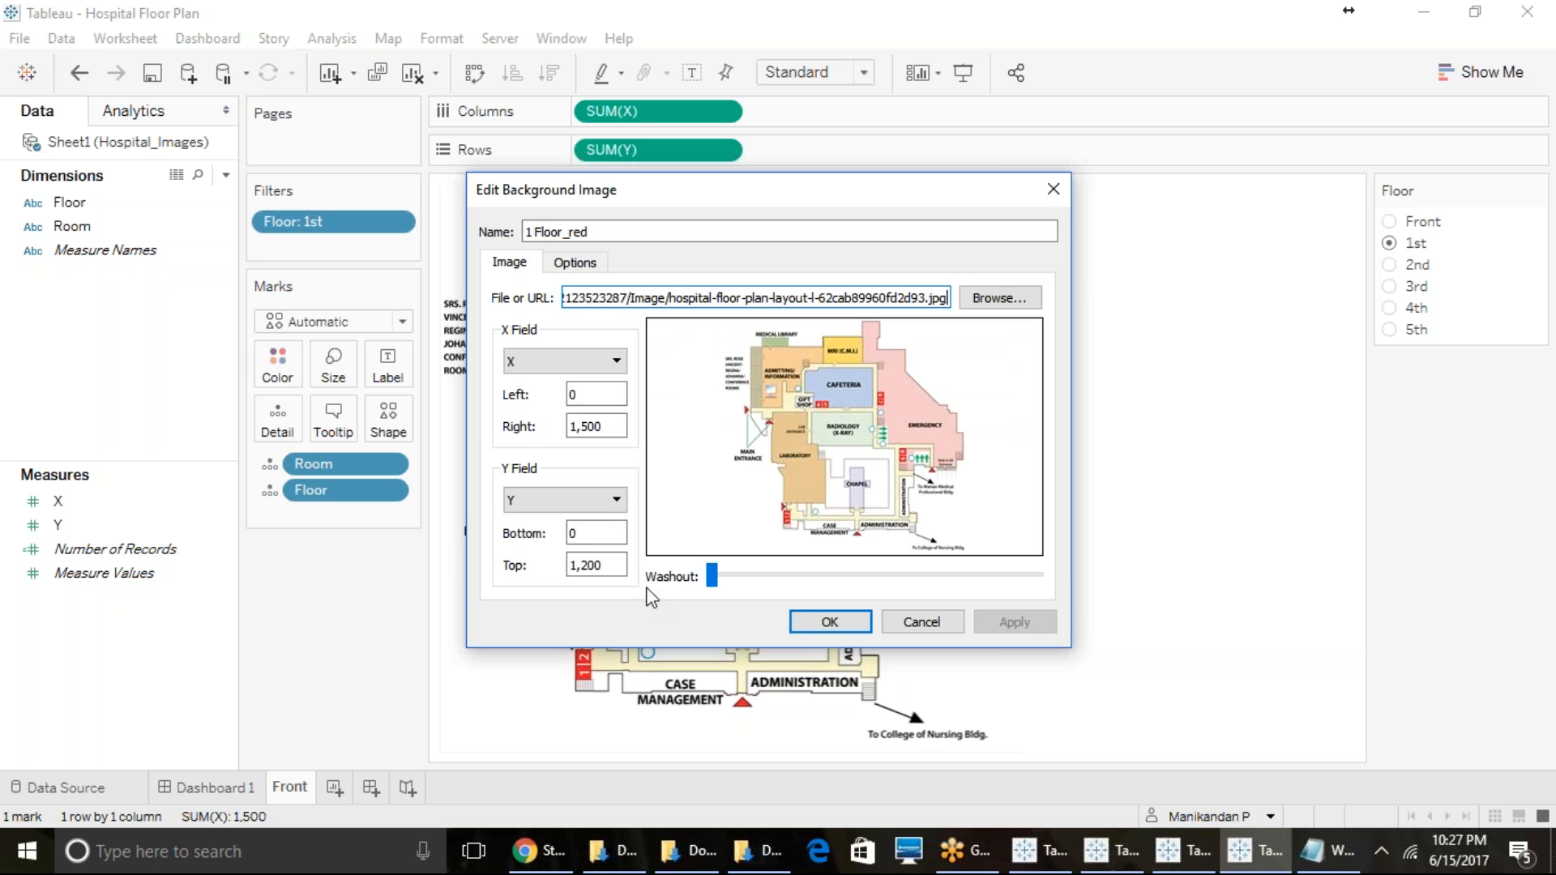
pyautogui.click(608, 426)
pyautogui.click(994, 305)
pyautogui.click(596, 268)
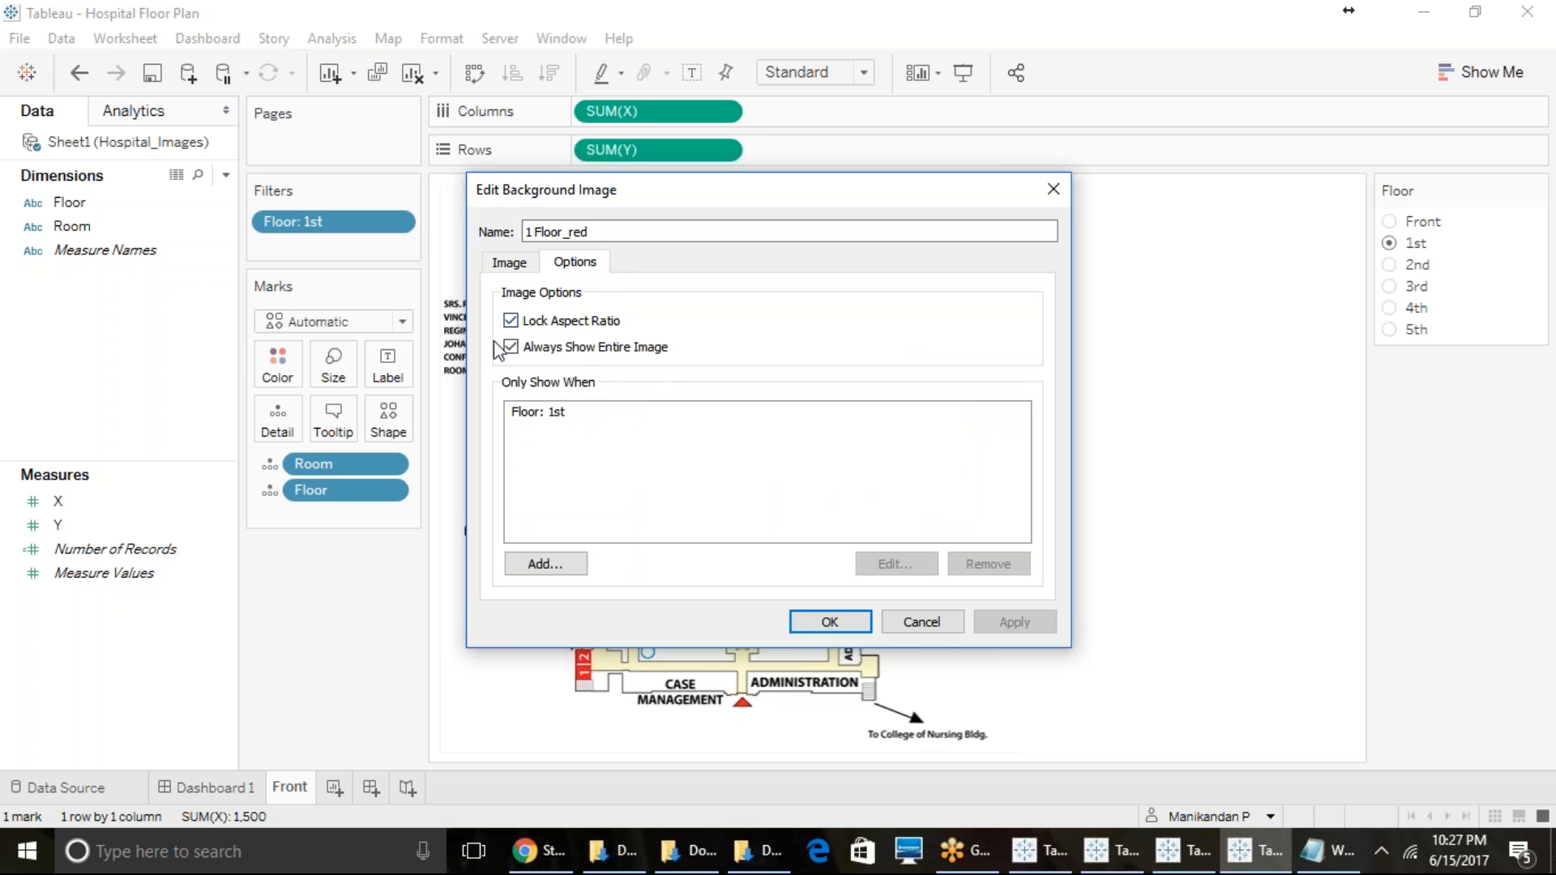
# - Close the background image settings, return to Dashboard 1, and show the Front, 1st, 2nd, 3rd and 5th floor images in turn
pyautogui.click(831, 627)
pyautogui.click(796, 548)
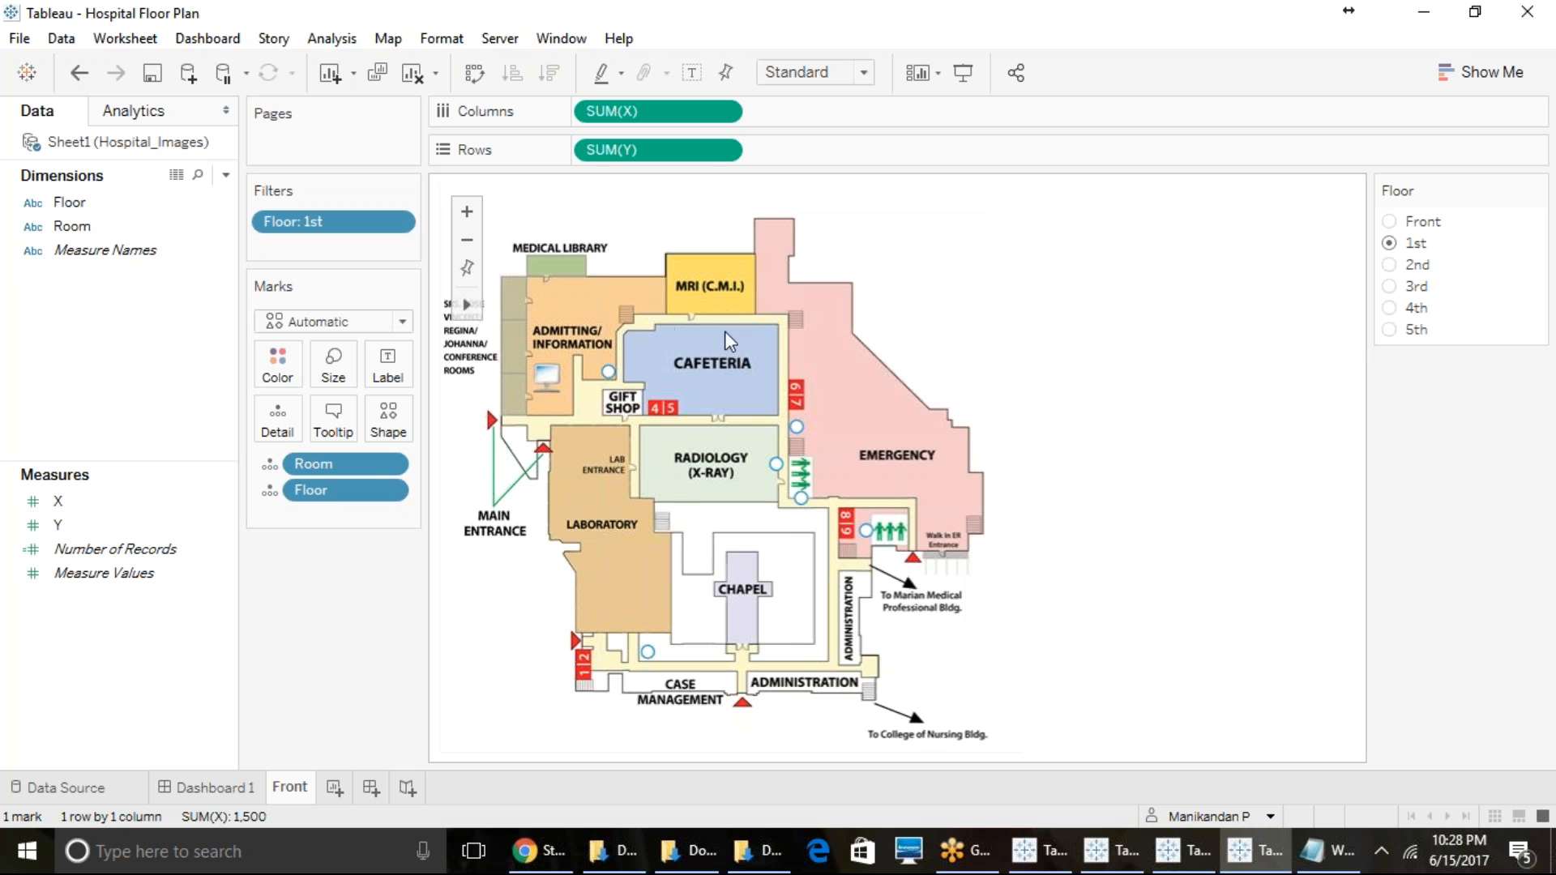
pyautogui.click(242, 788)
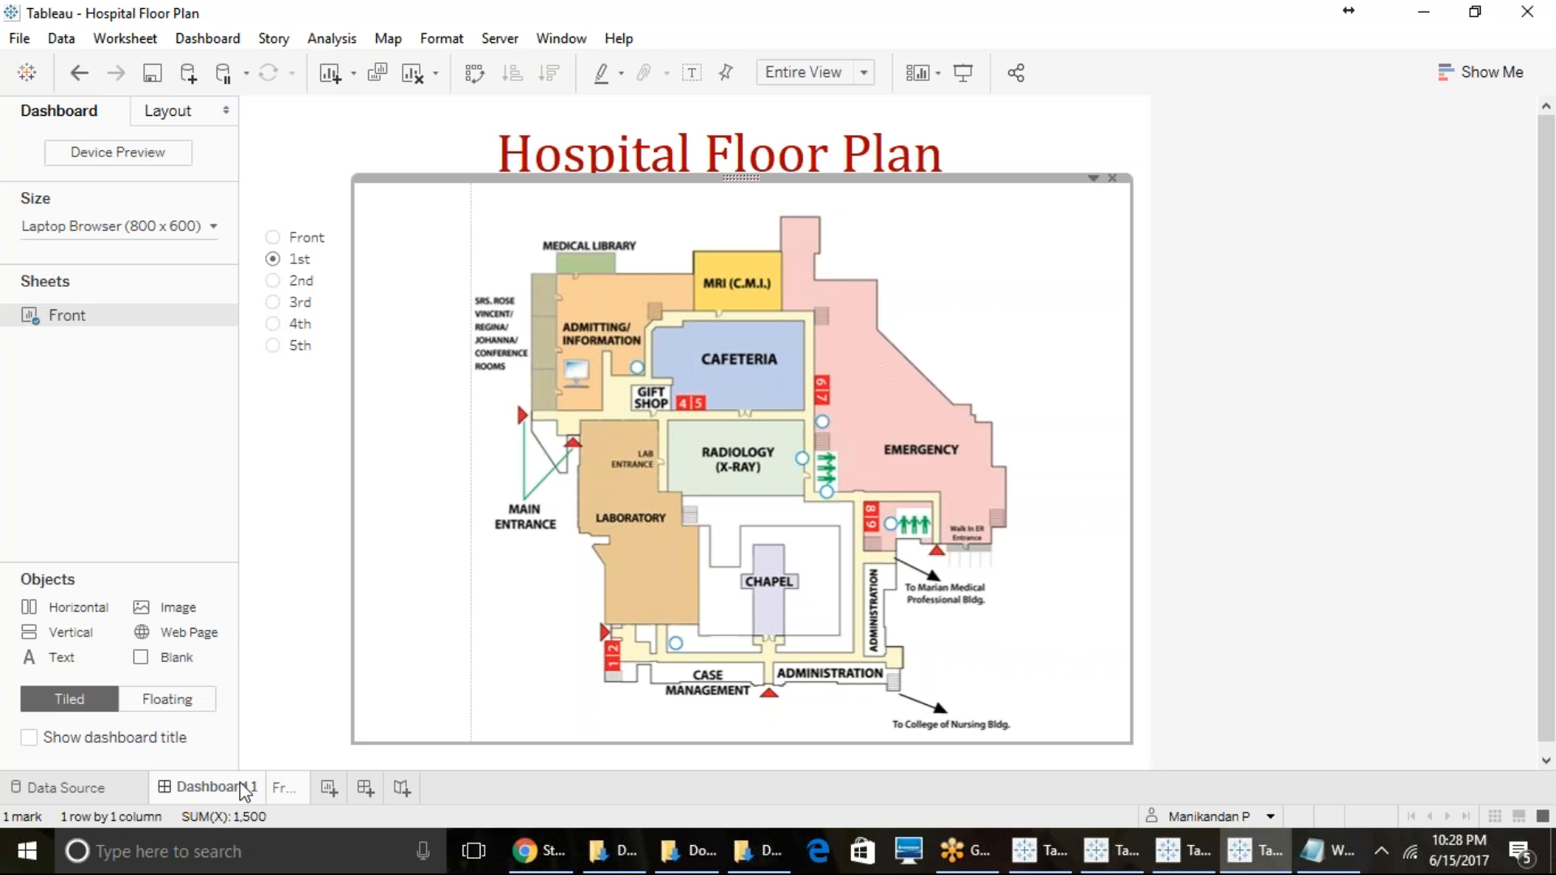
pyautogui.click(274, 237)
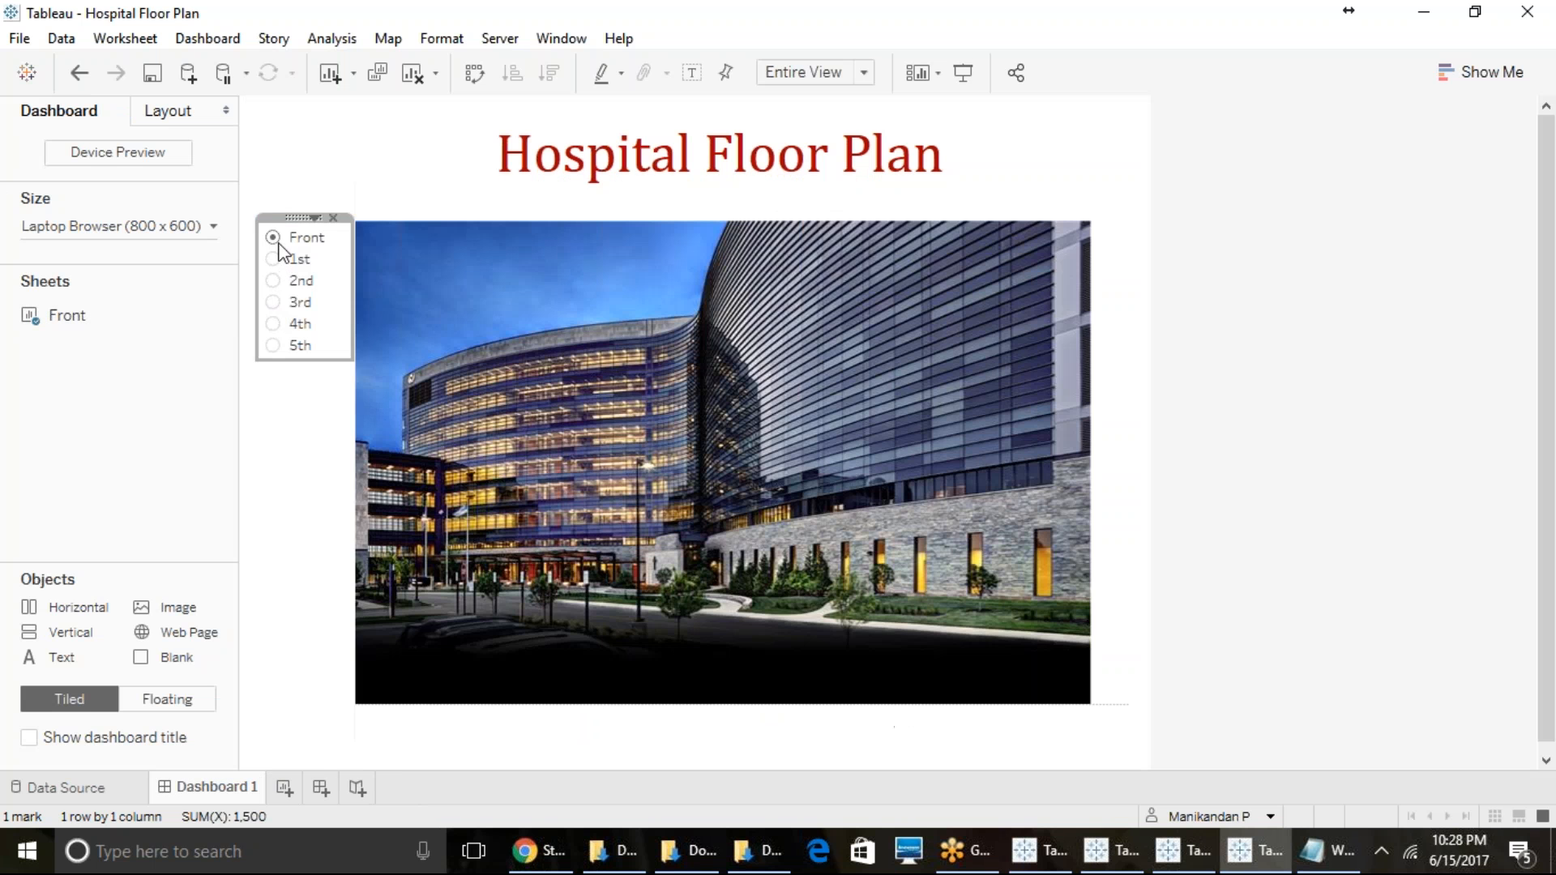
pyautogui.click(273, 260)
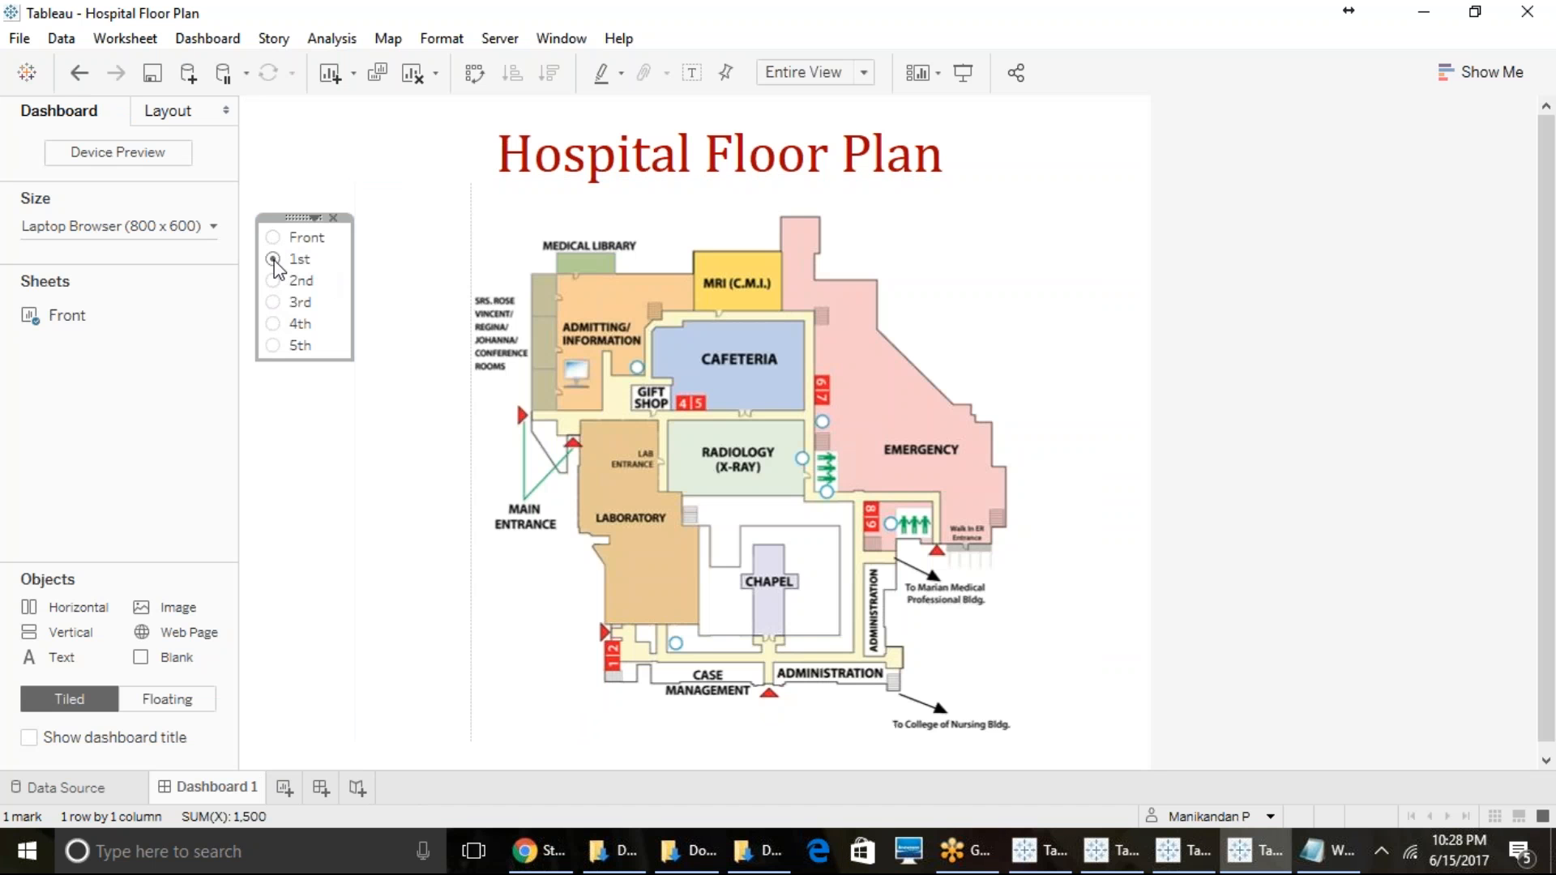
pyautogui.click(277, 280)
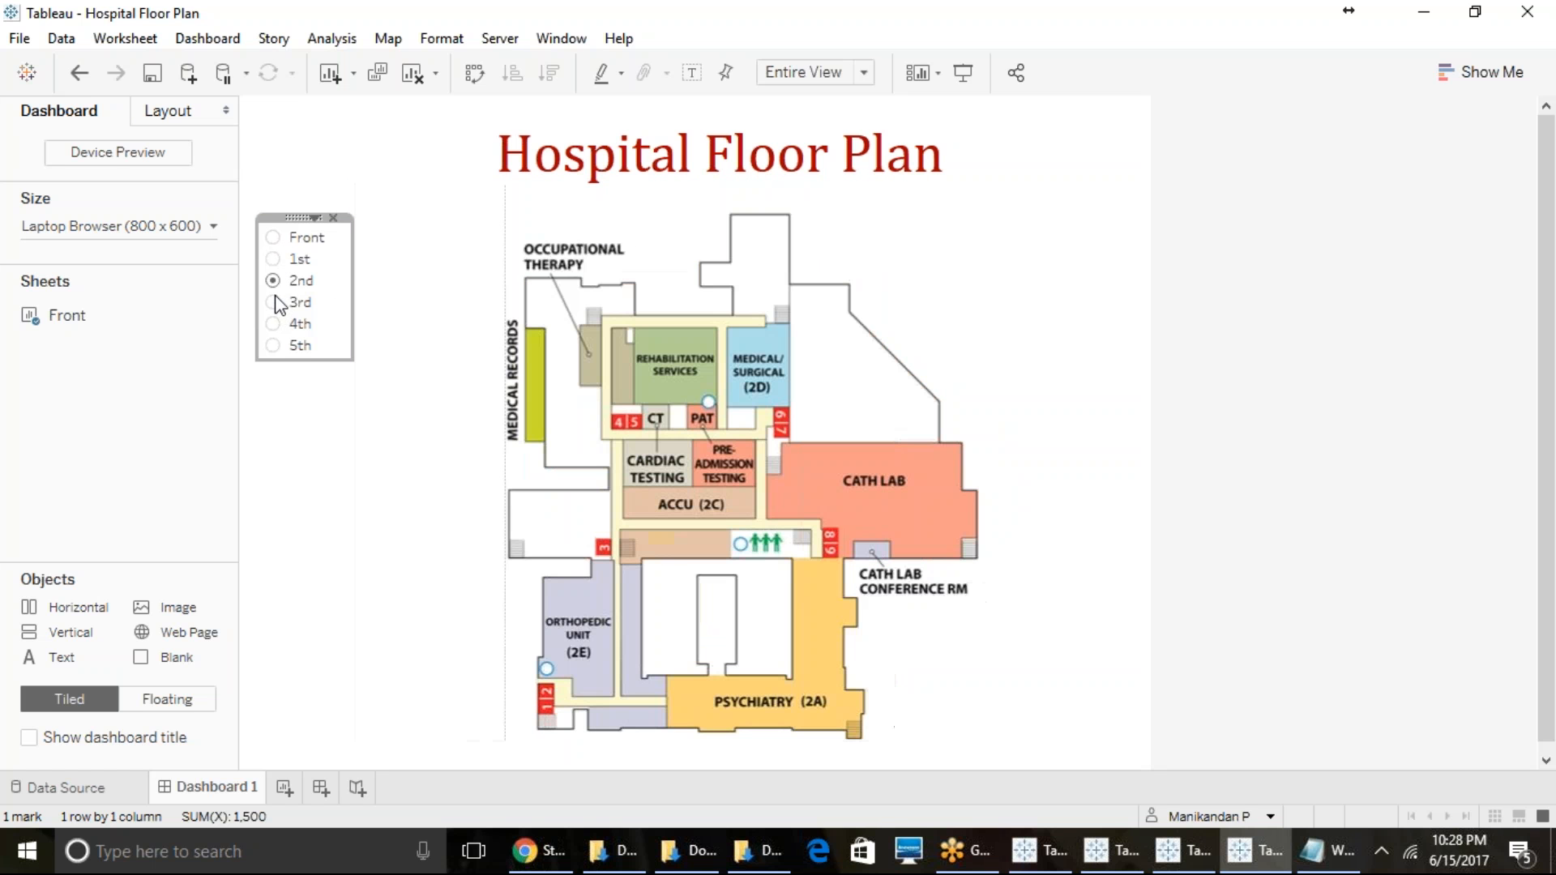
pyautogui.click(275, 302)
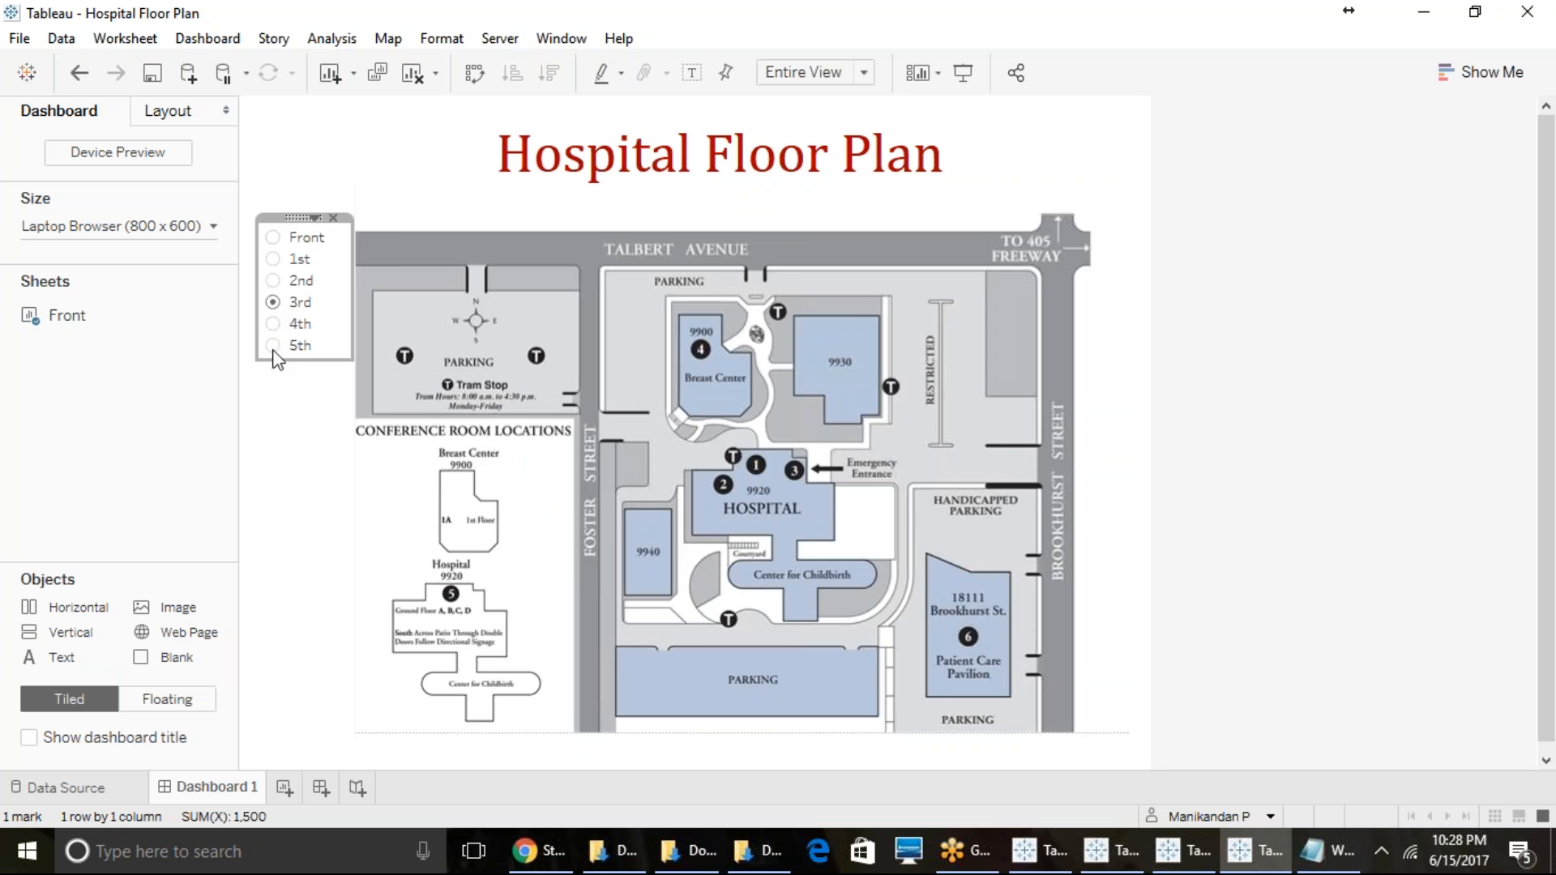
pyautogui.click(275, 347)
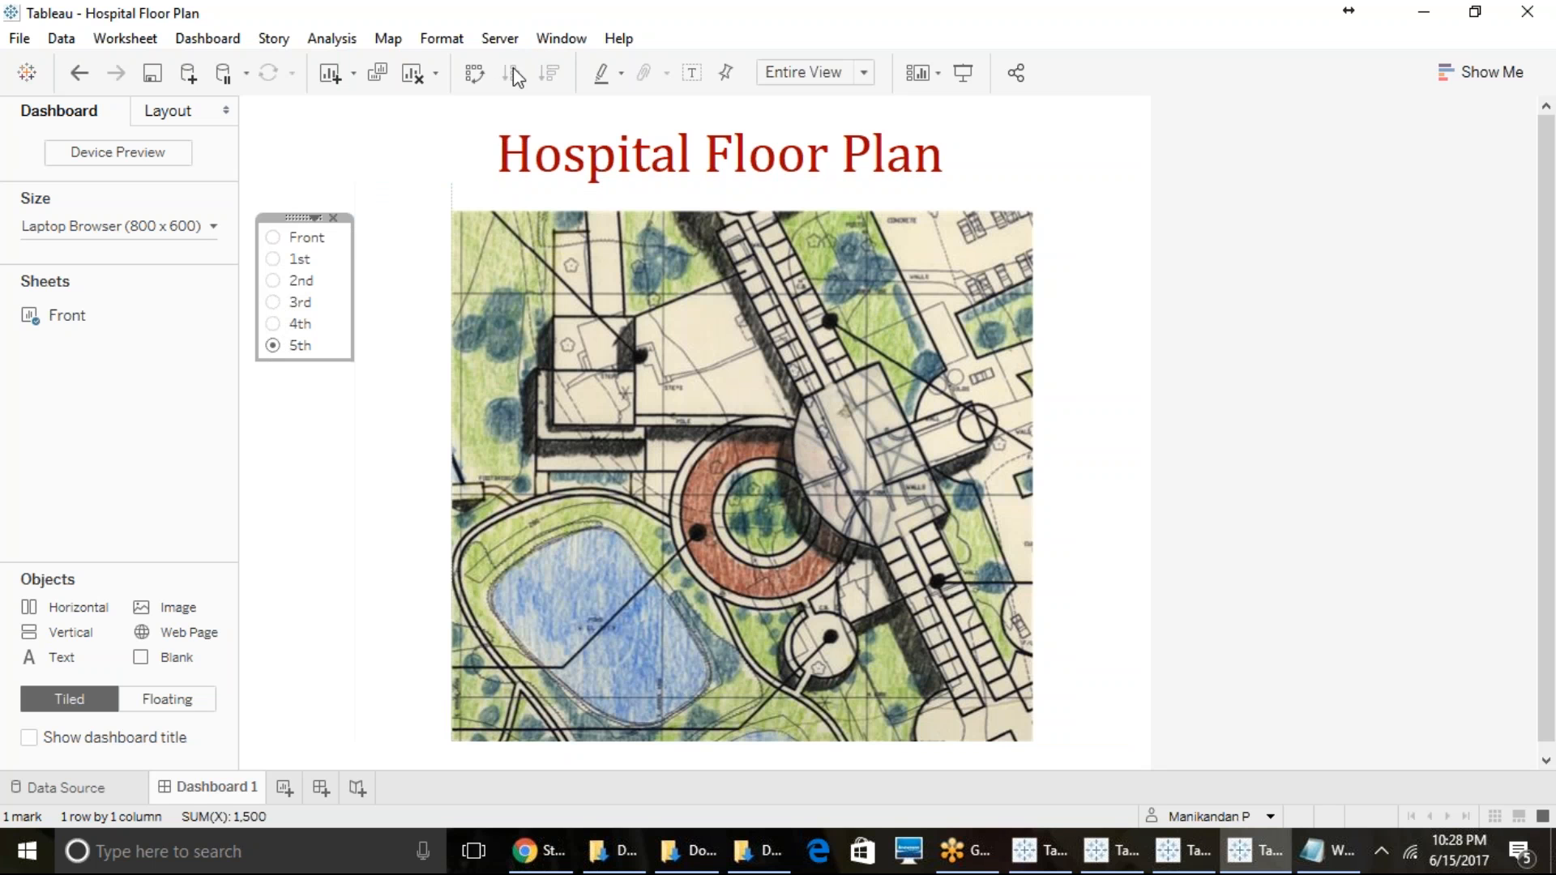
pyautogui.click(390, 39)
pyautogui.moveTo(421, 92)
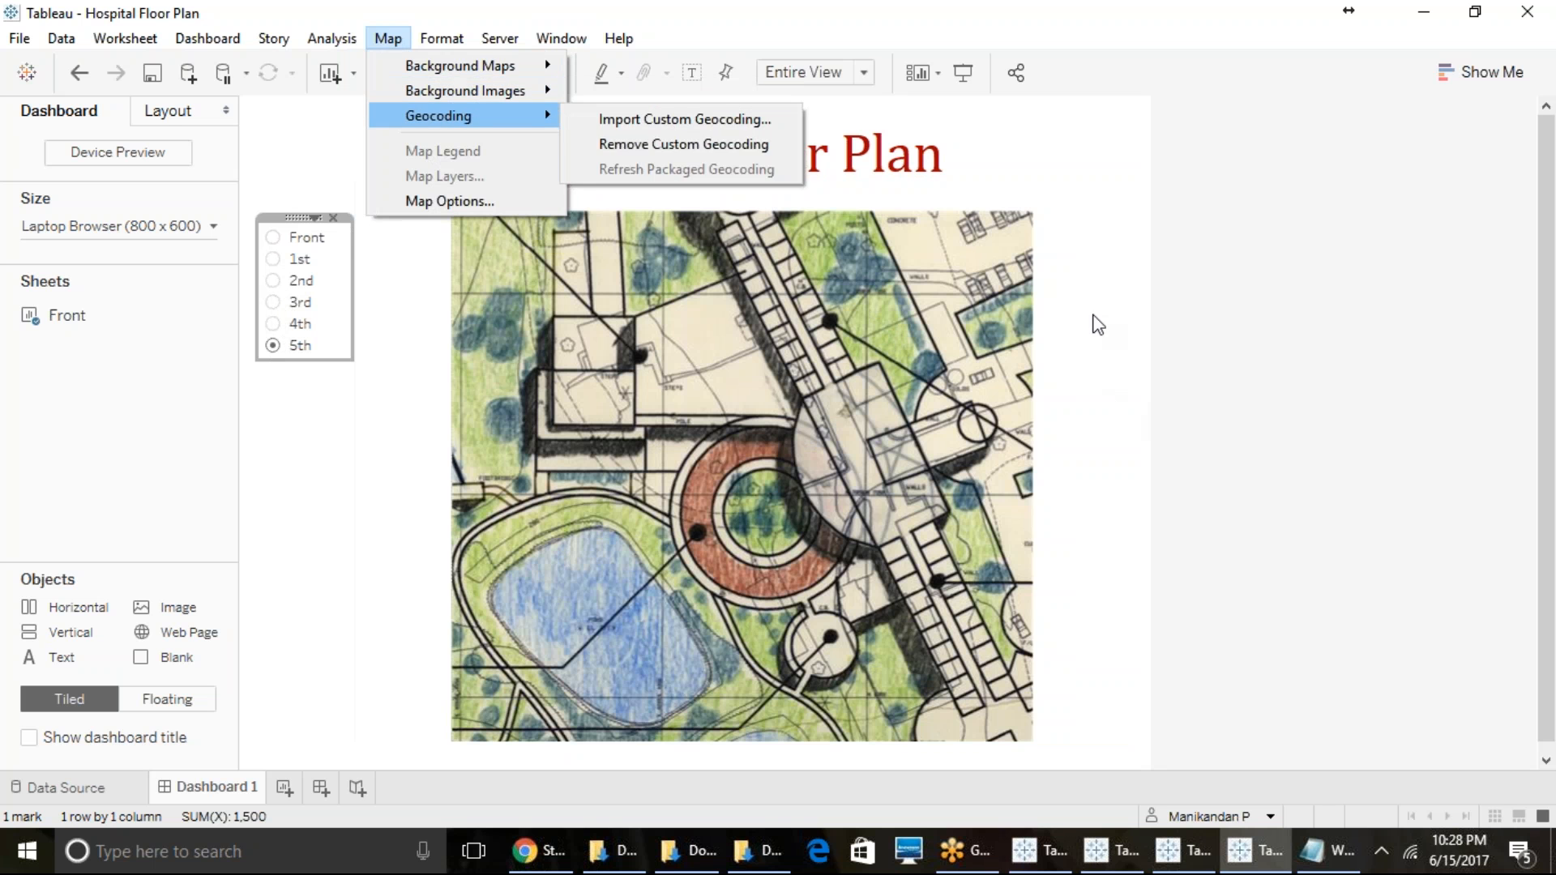
pyautogui.click(1105, 353)
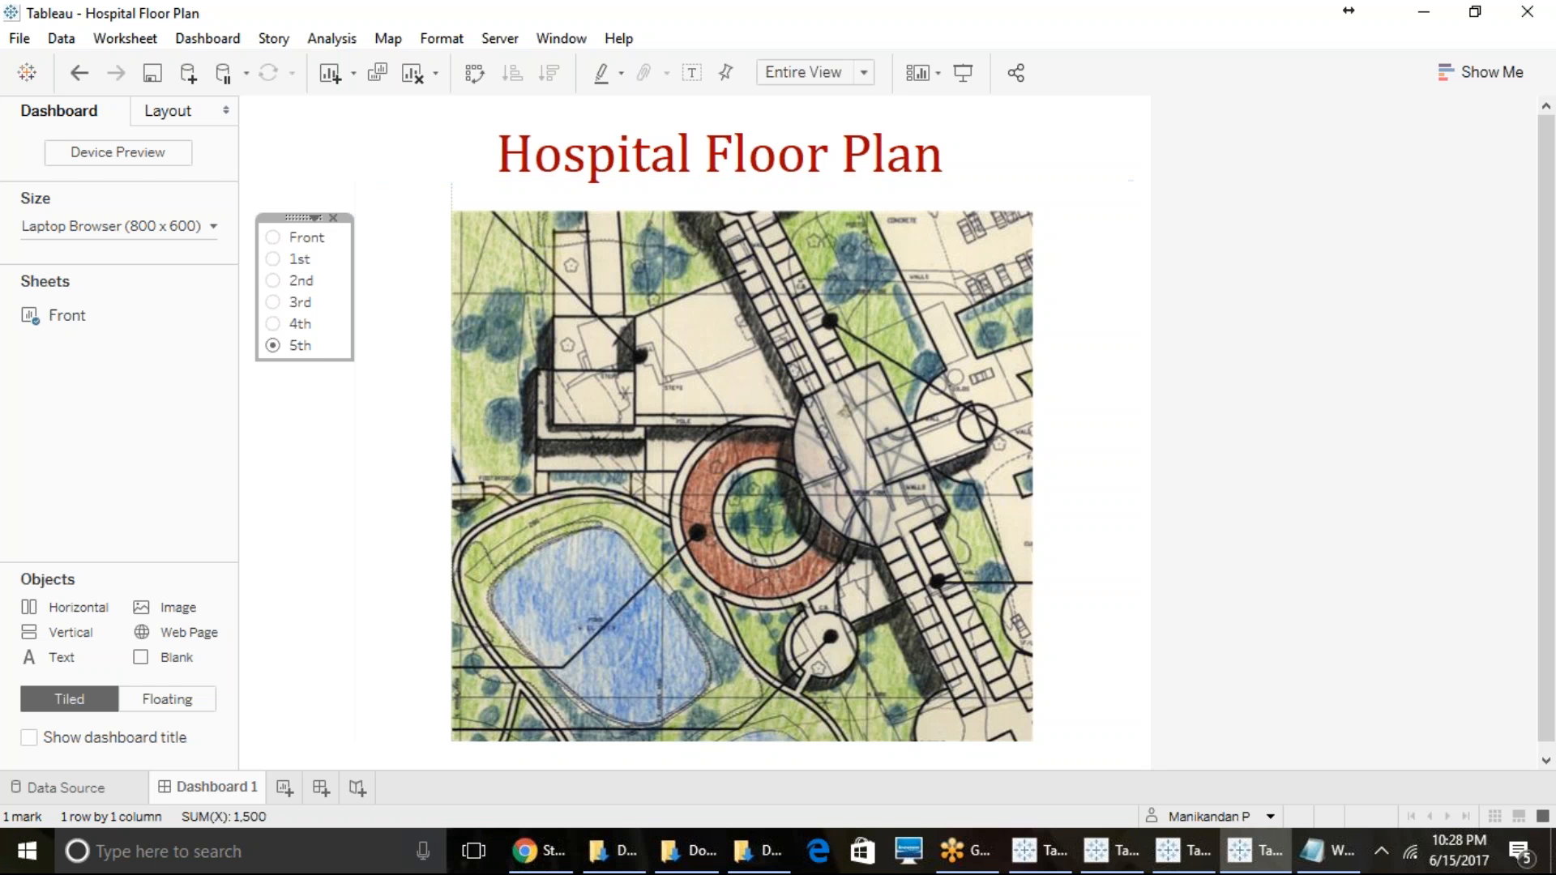
# - Open the polygon_maps packaged workbook from Downloads in Tableau, accept the version upgrade and relationship warnings, and maximize its window
pyautogui.click(602, 853)
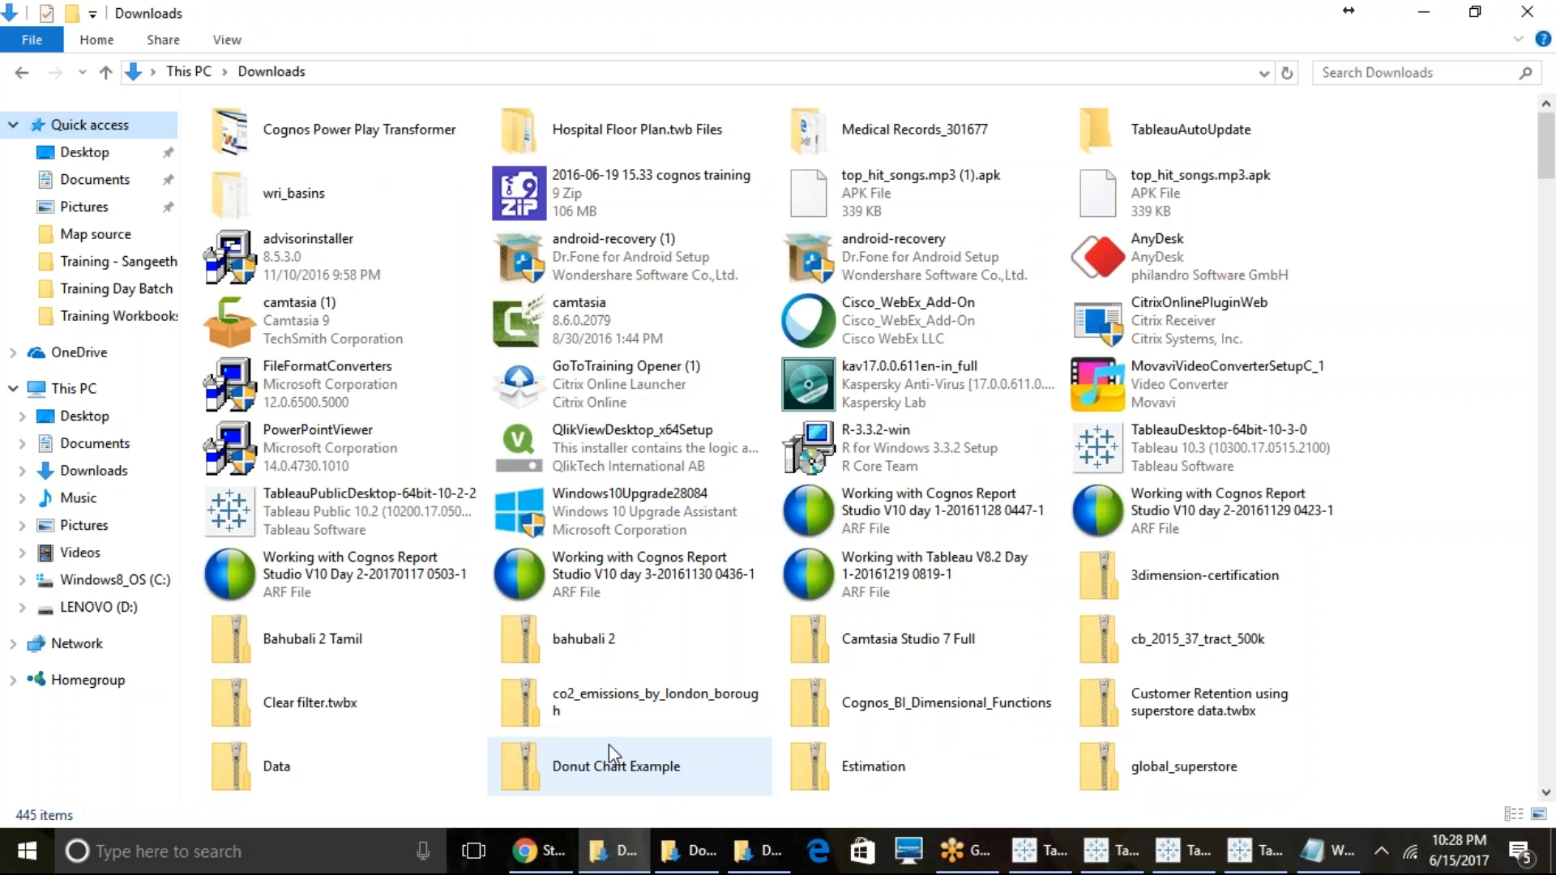
pyautogui.moveTo(1544, 144); pyautogui.dragTo(1547, 604)
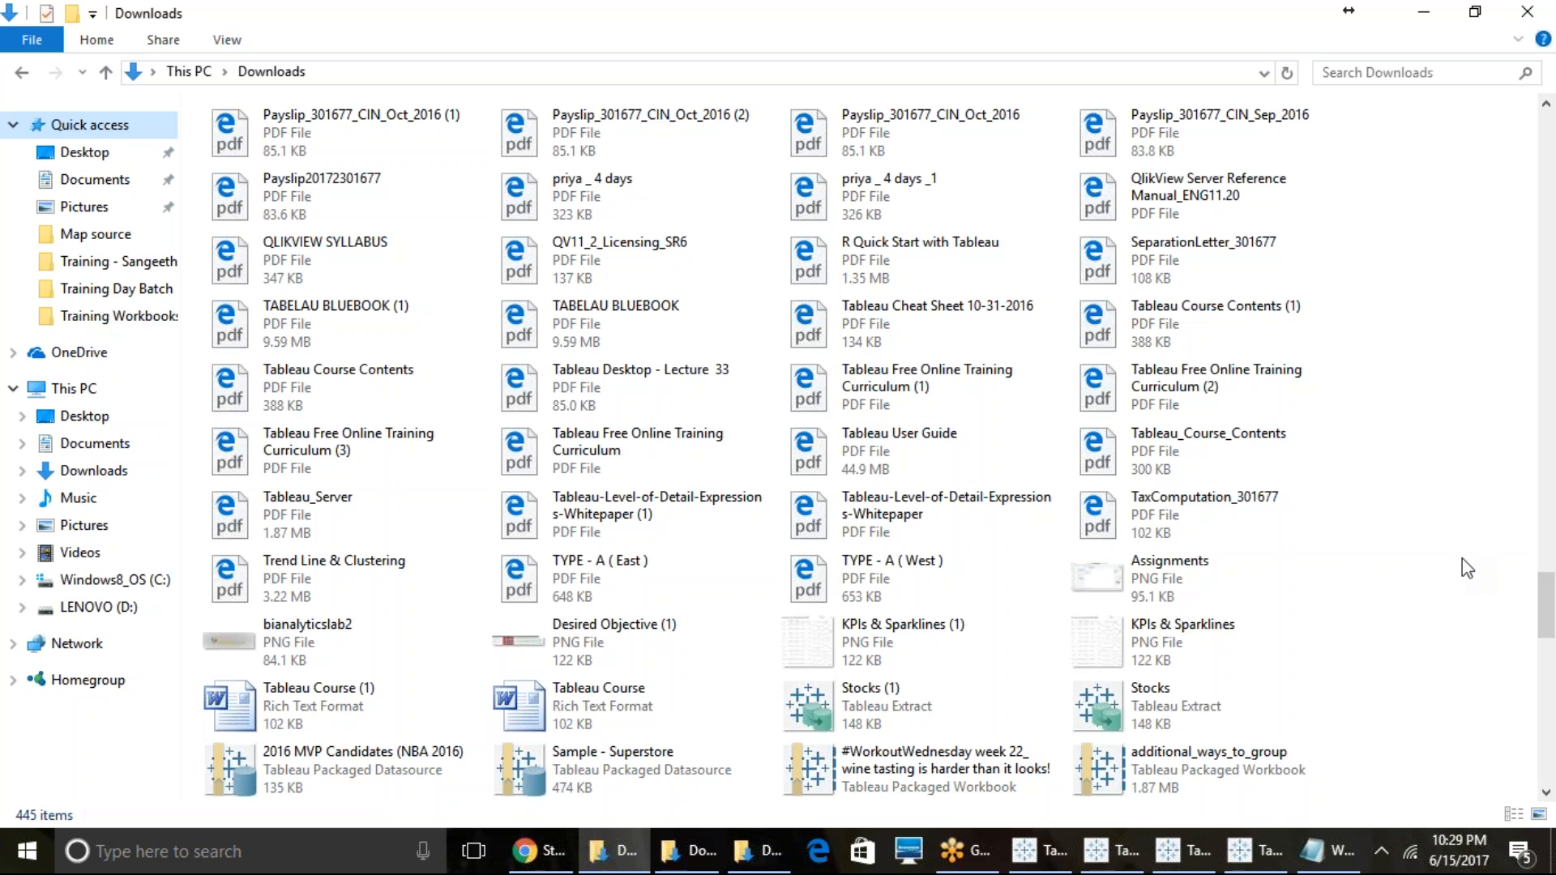
pyautogui.moveTo(1550, 594); pyautogui.dragTo(1550, 772)
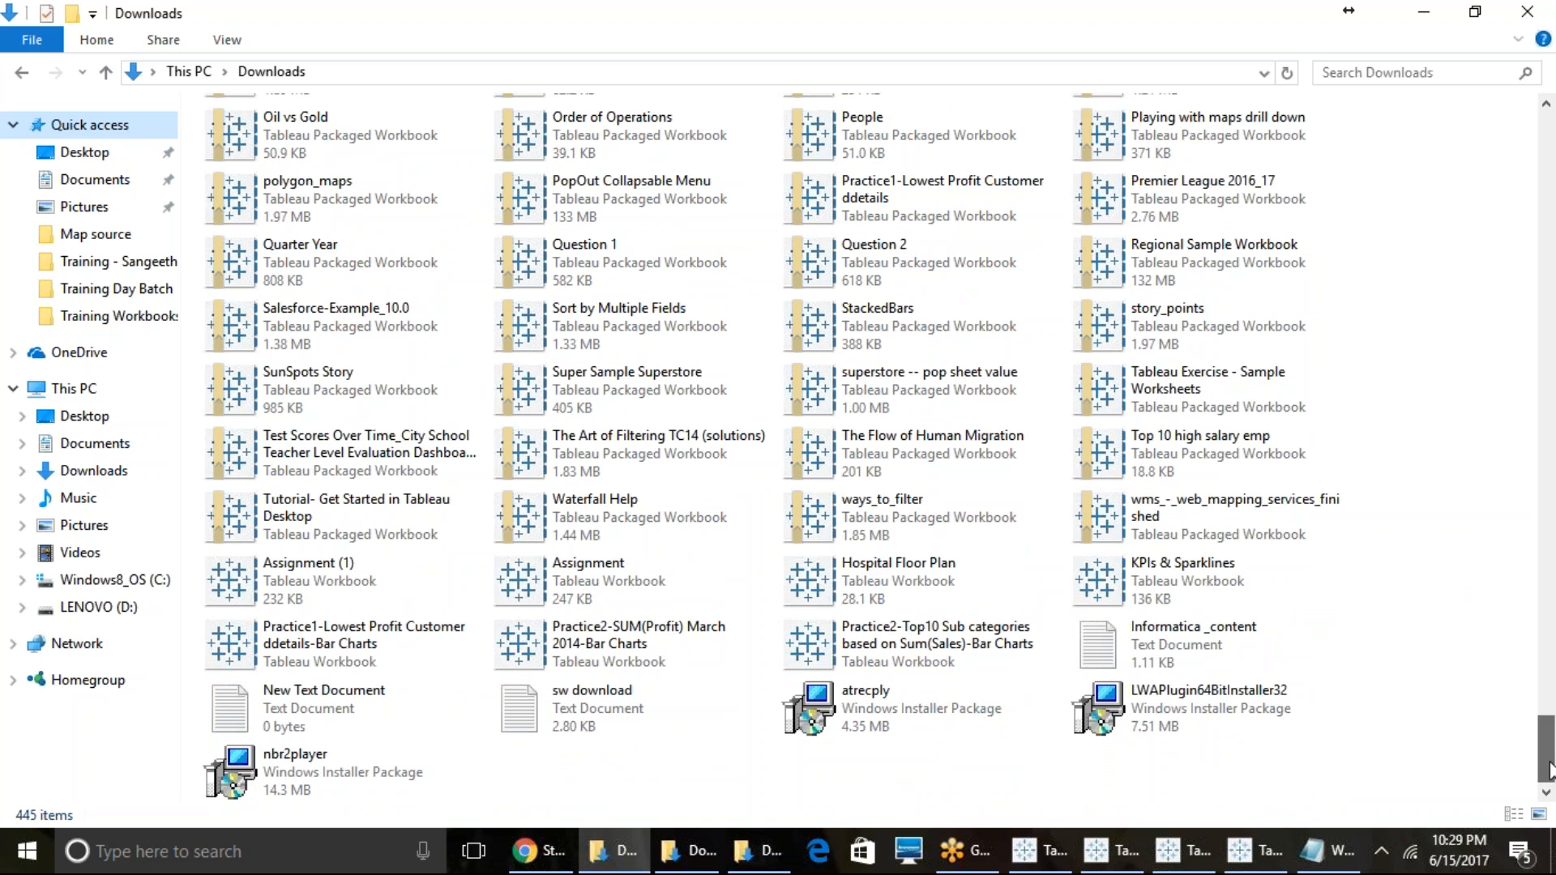
pyautogui.click(382, 205)
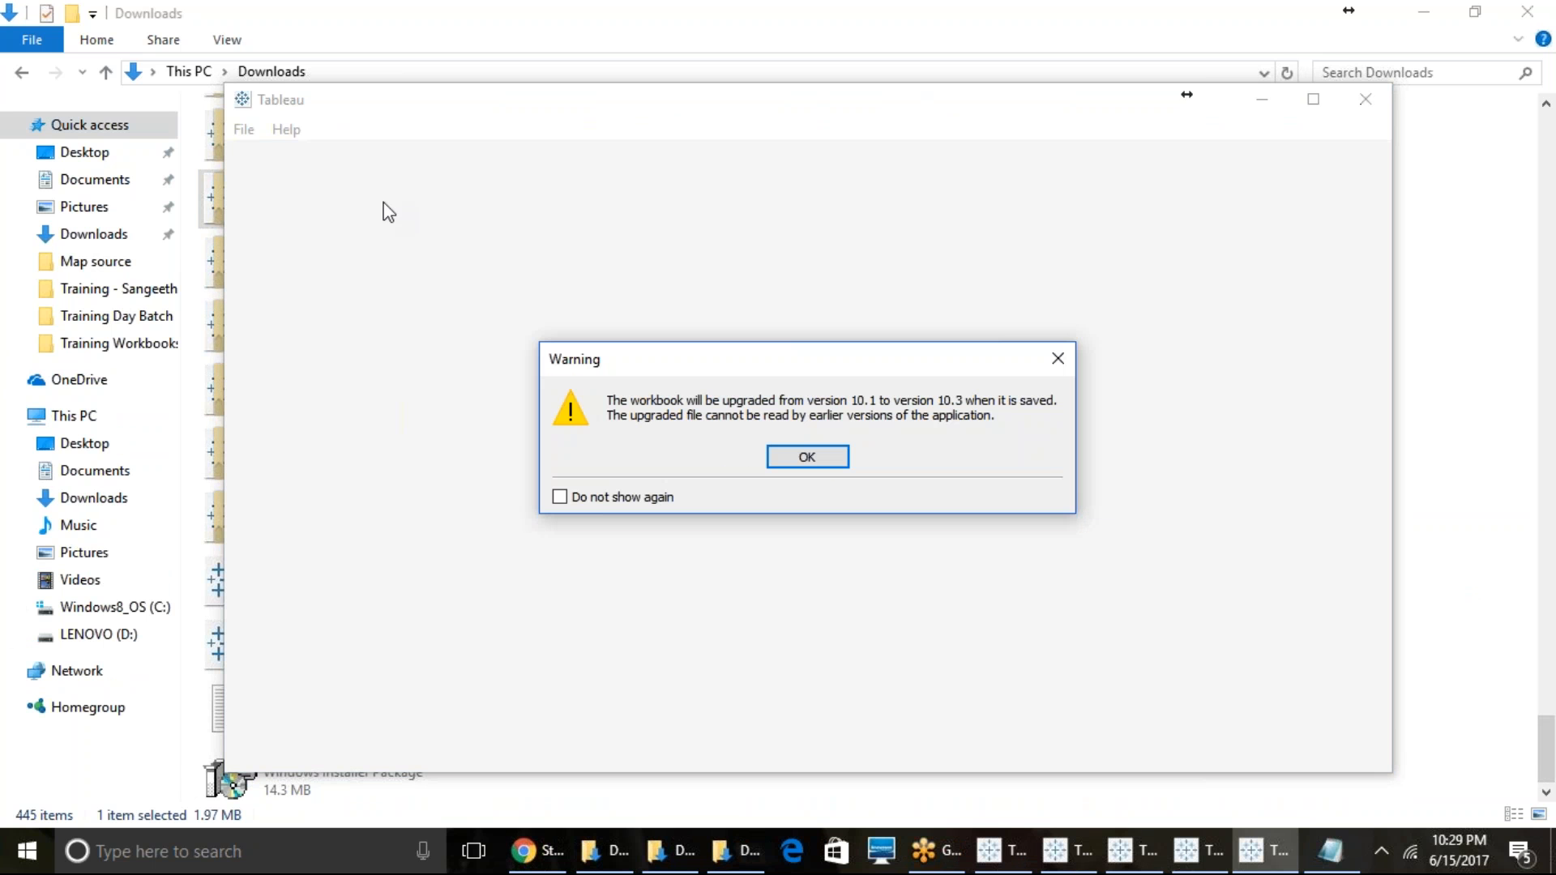
pyautogui.click(833, 455)
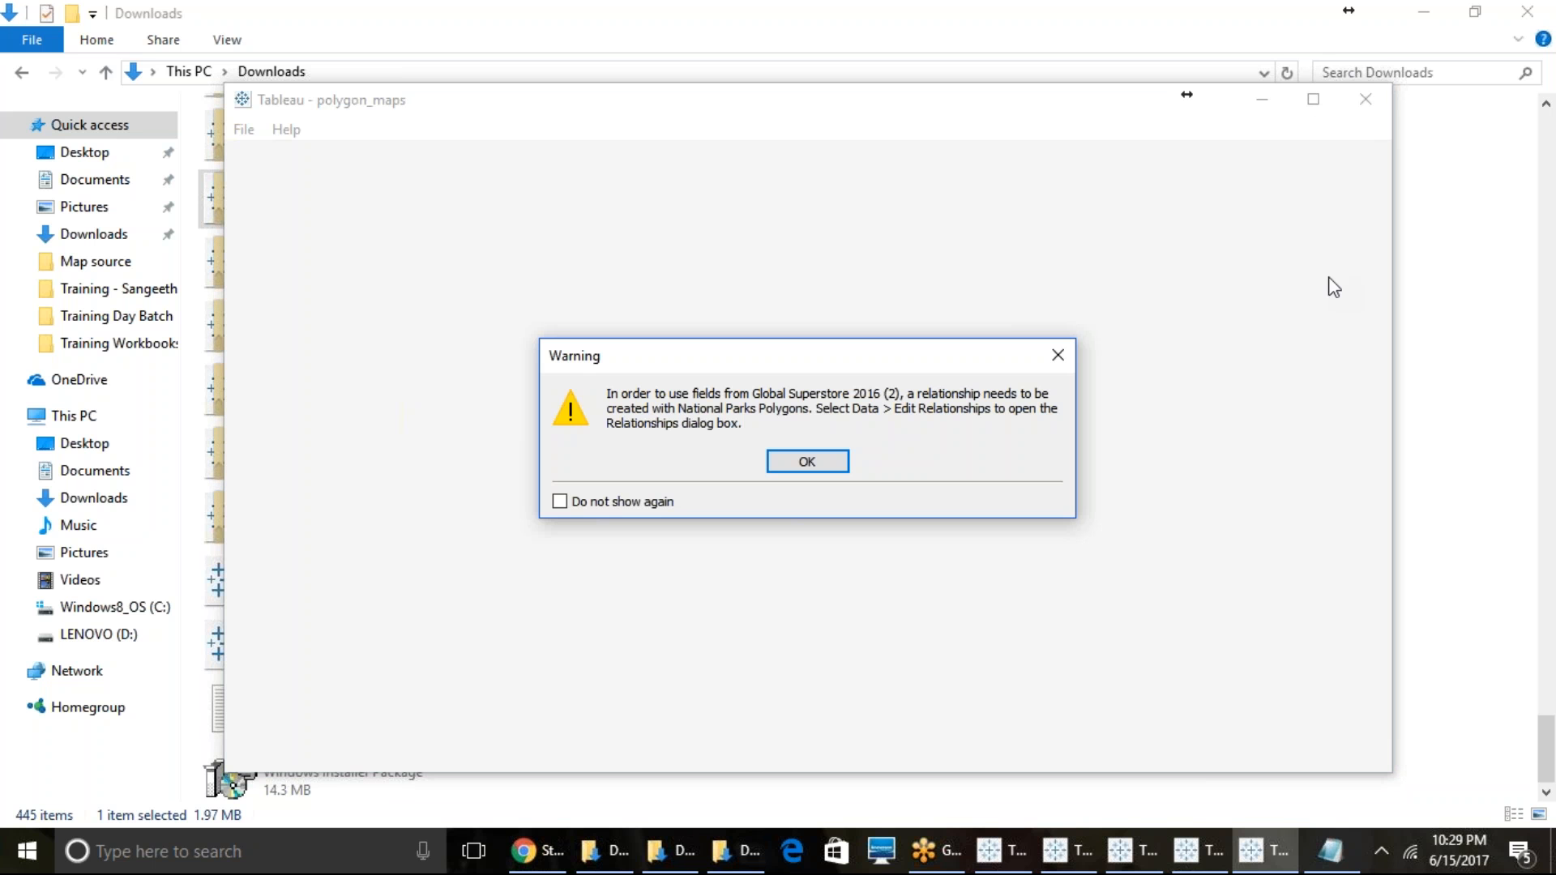
pyautogui.click(786, 466)
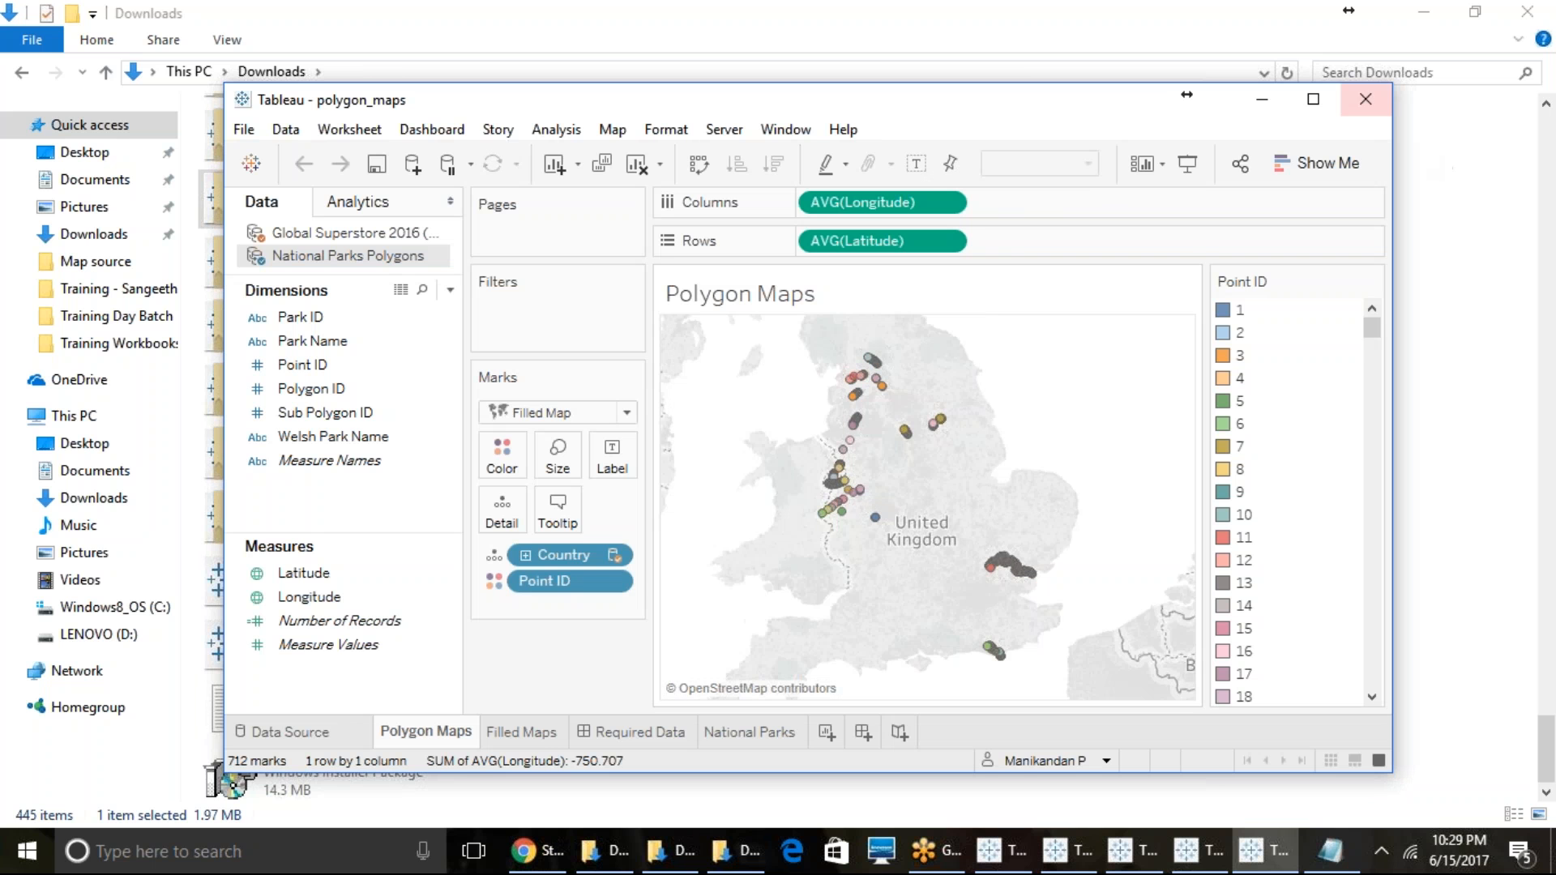
pyautogui.click(1314, 99)
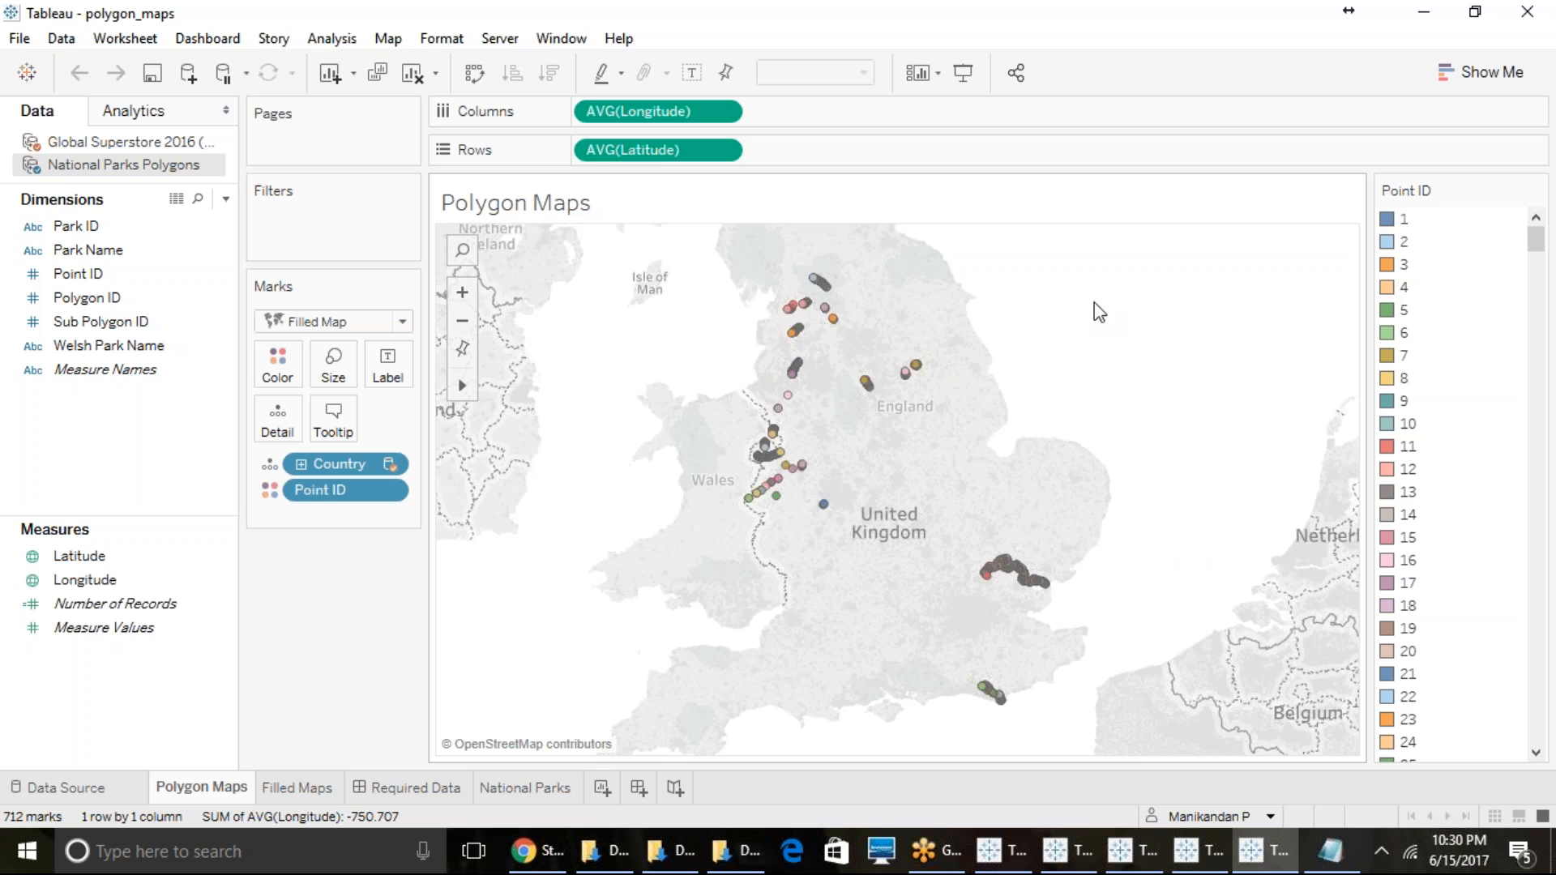
# - Change the mark type of the Polygon Maps sheet to Polygon and dismiss the relationship warning
pyautogui.moveTo(1536, 241)
pyautogui.mouseDown()
pyautogui.moveTo(1538, 742)
pyautogui.moveTo(1538, 237)
pyautogui.mouseUp()
pyautogui.click(345, 323)
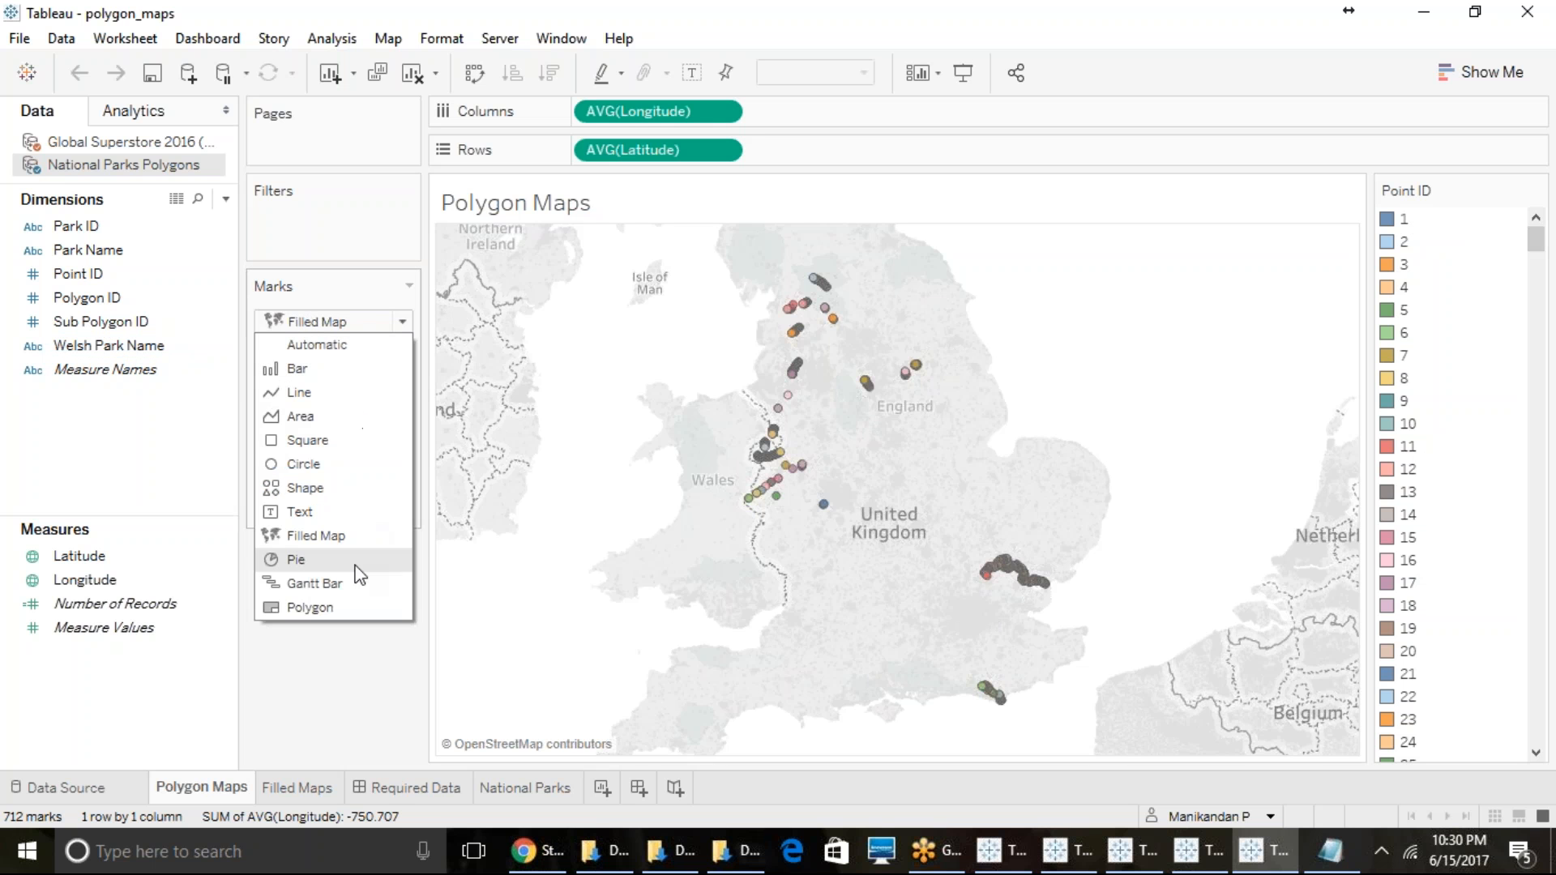
pyautogui.click(324, 606)
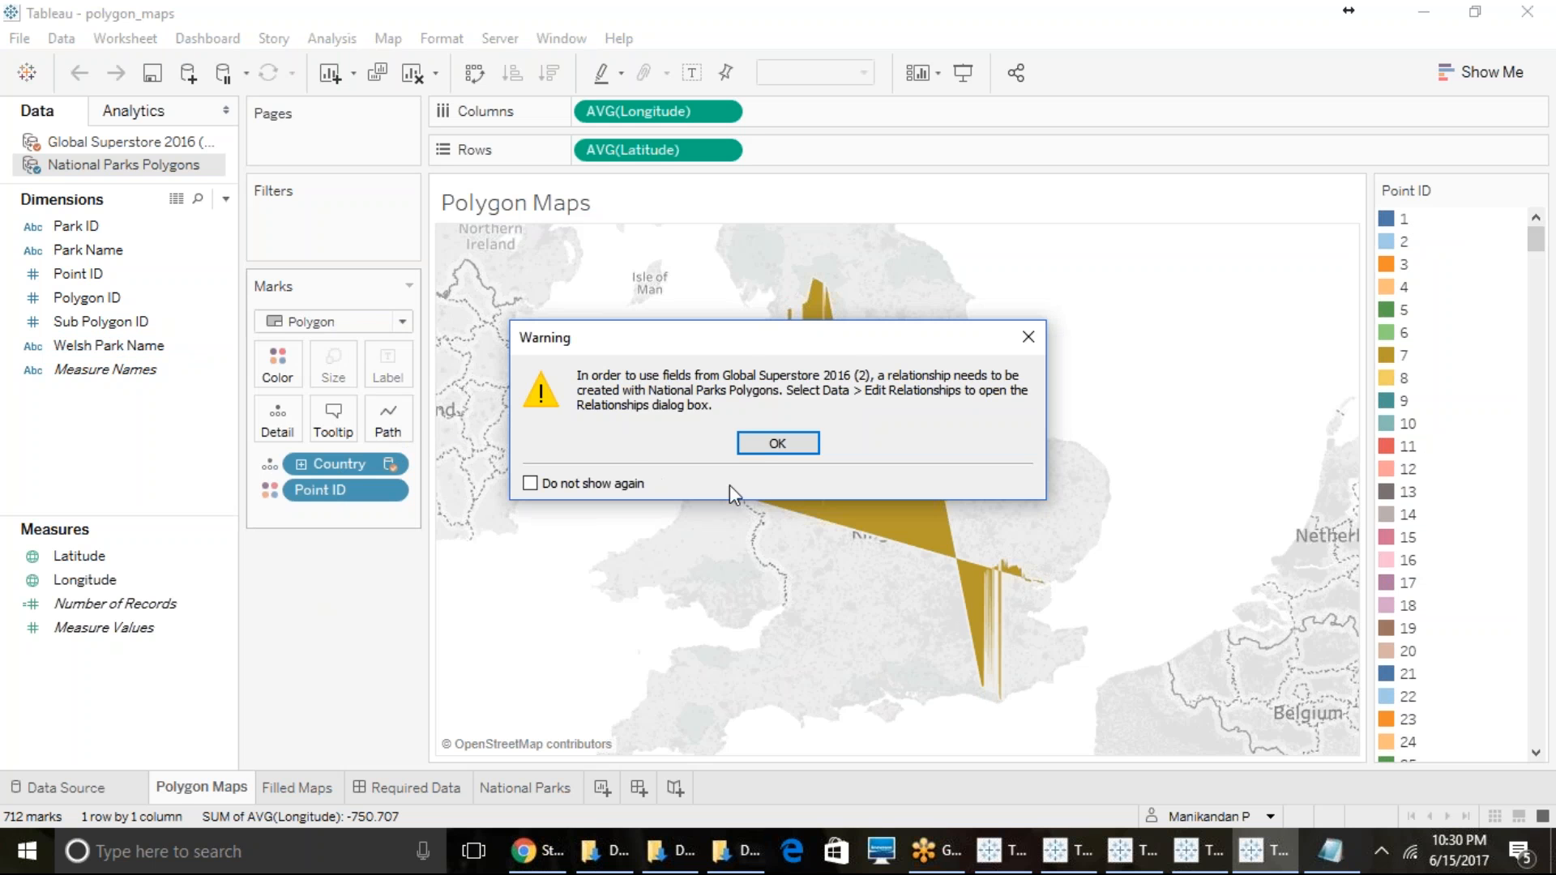
pyautogui.click(760, 440)
# - Assign the Point ID dimension to Path so the polygon is drawn in point order, and dismiss the relationship warning
pyautogui.click(93, 300)
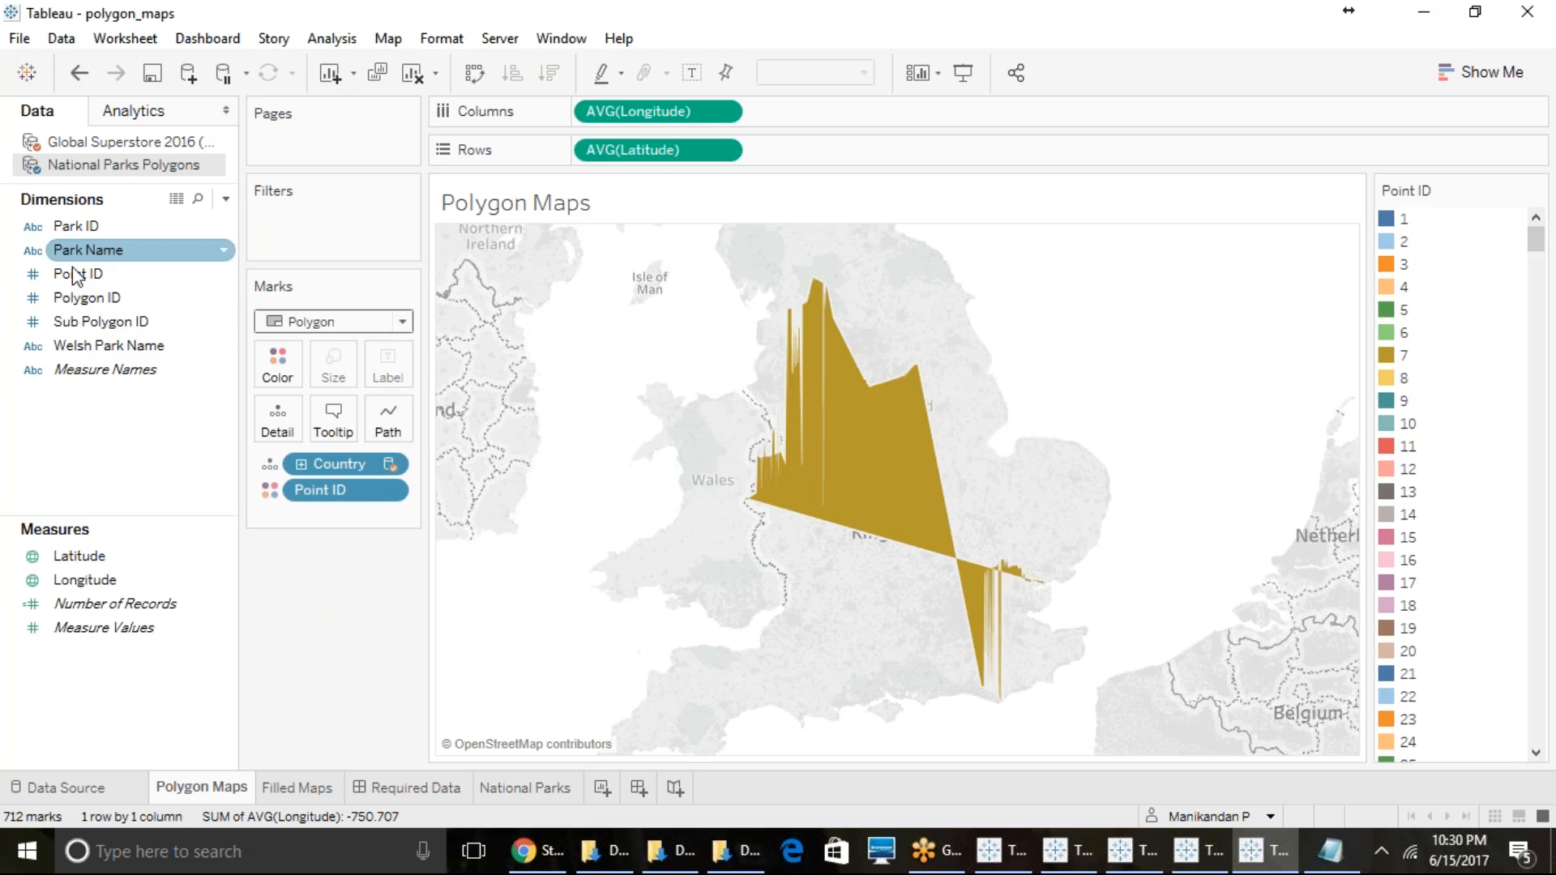
pyautogui.moveTo(71, 273); pyautogui.dragTo(384, 419)
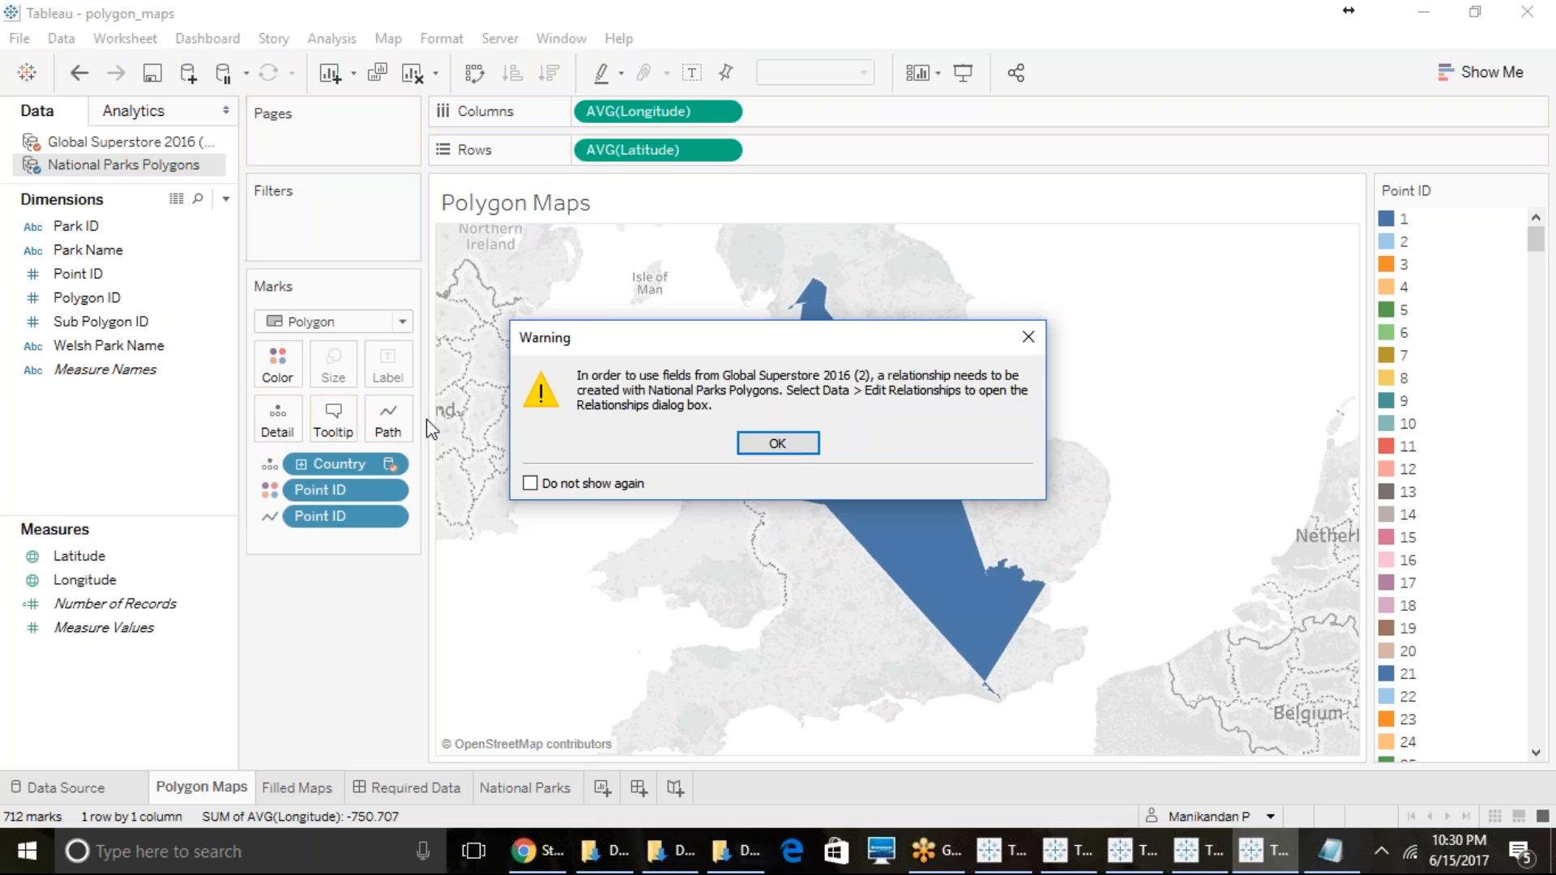
pyautogui.click(777, 443)
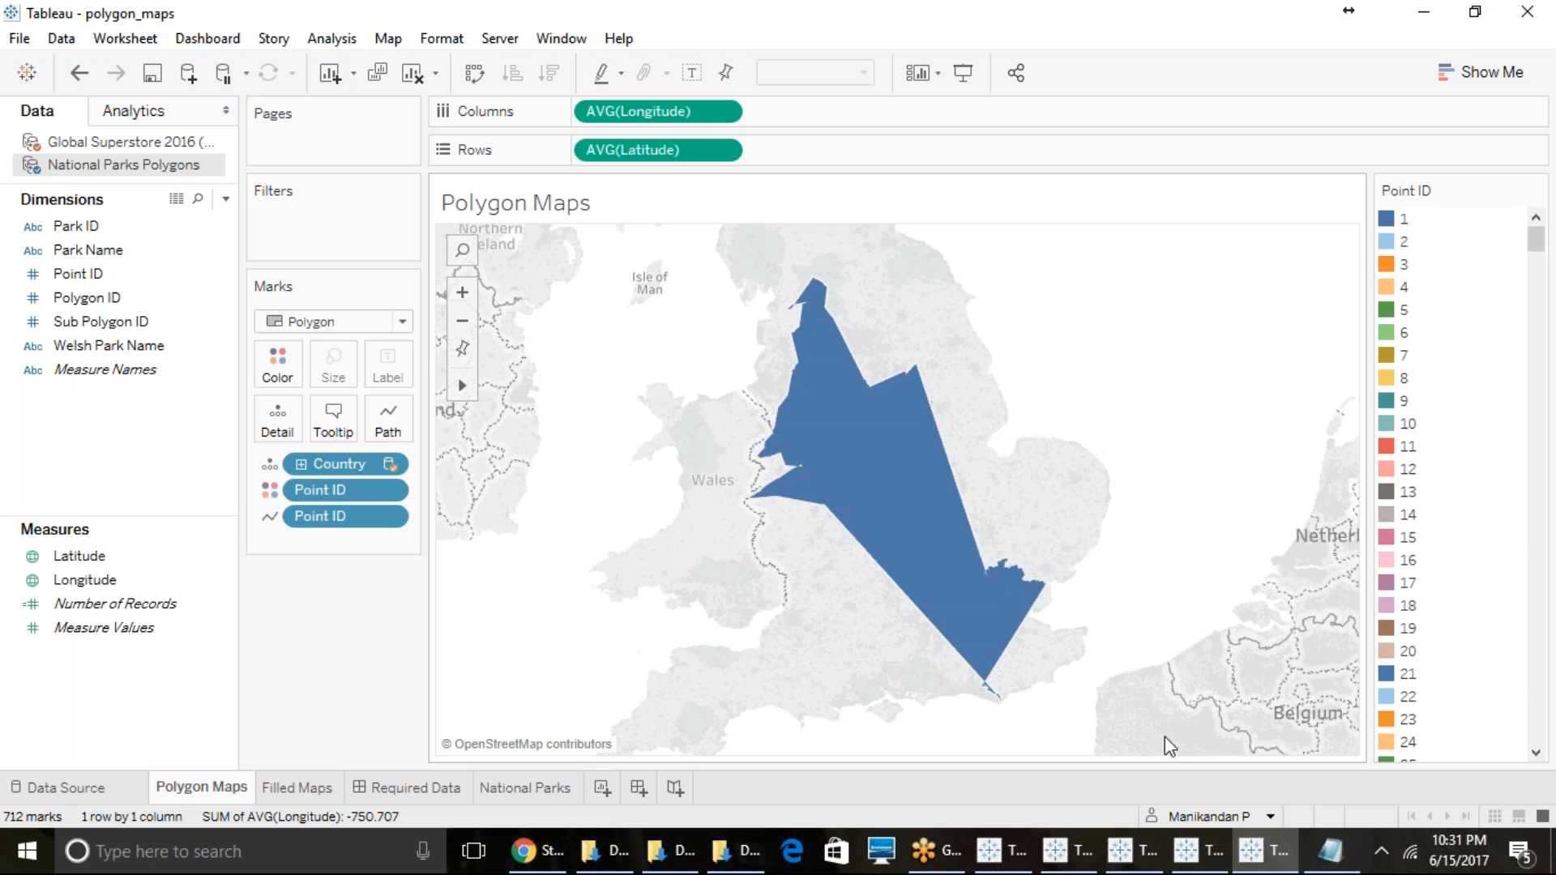
pyautogui.click(1003, 849)
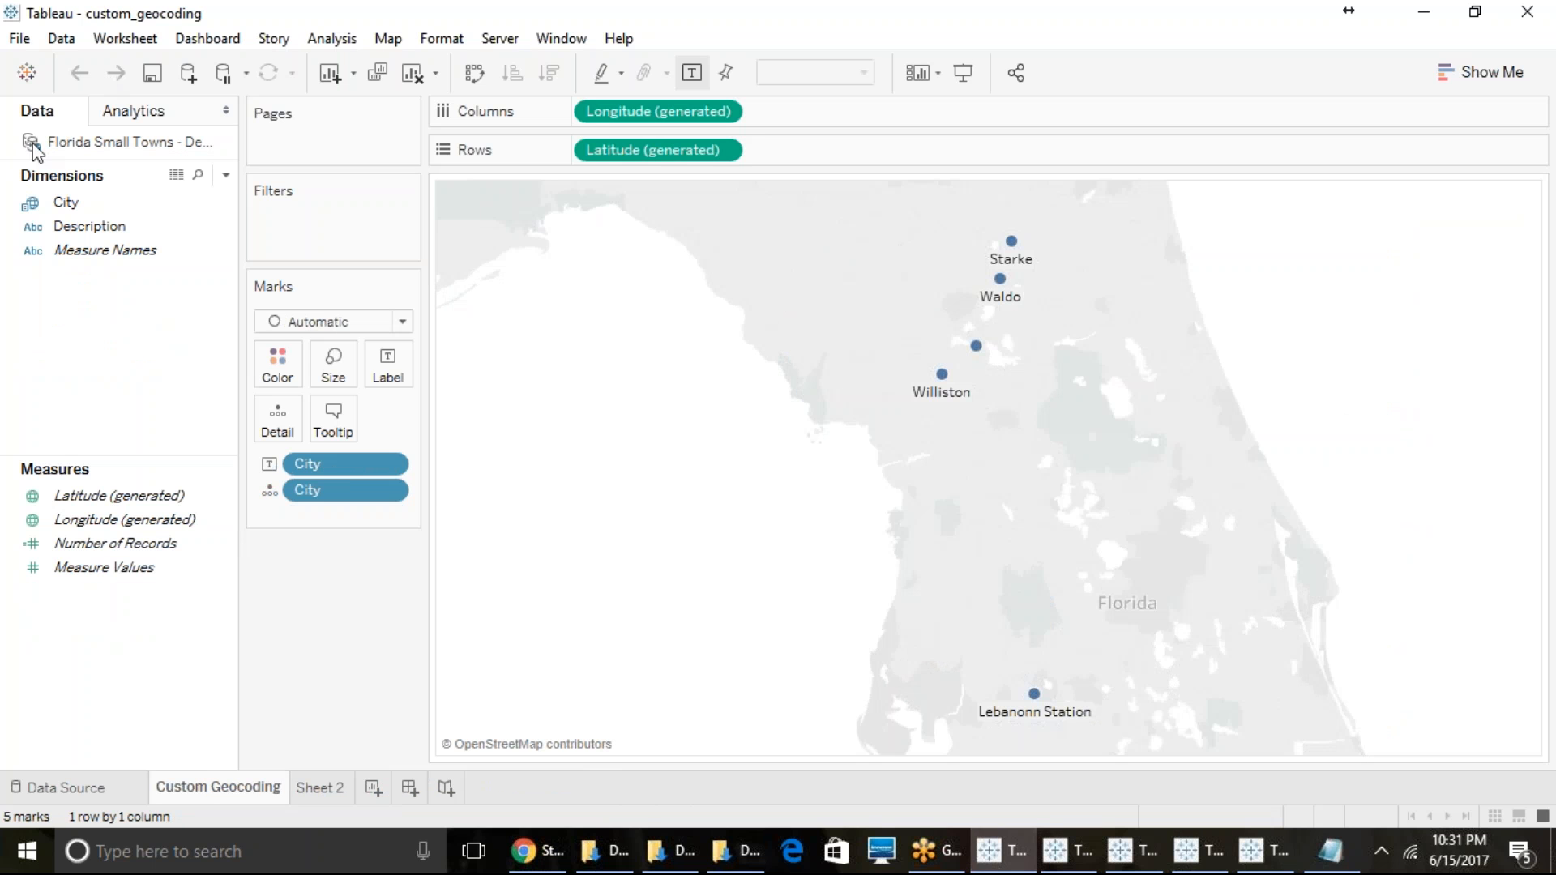
pyautogui.click(56, 42)
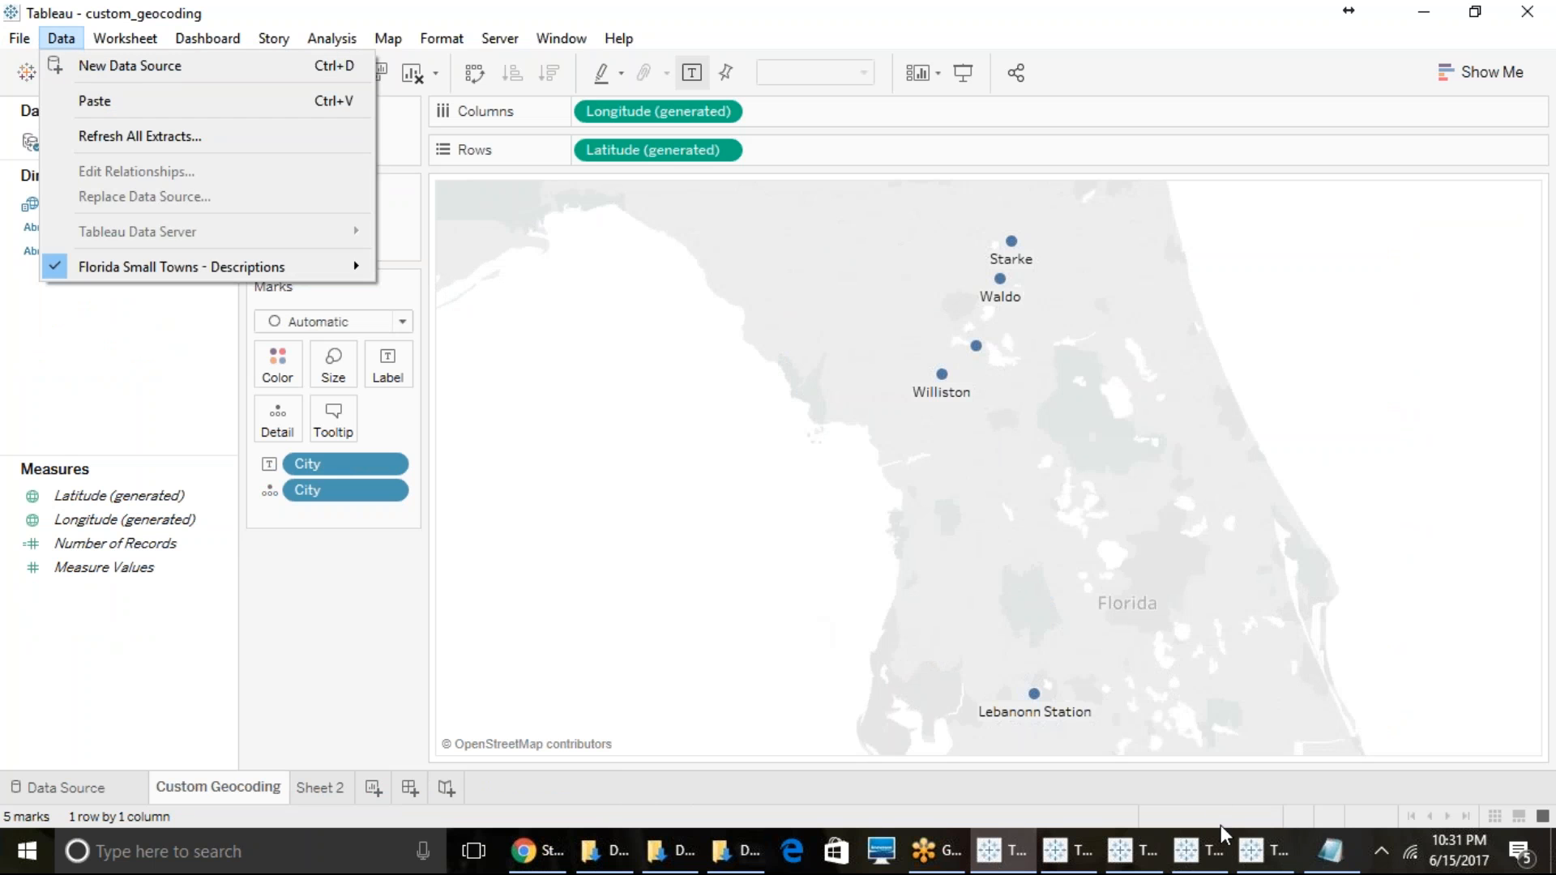
pyautogui.click(1207, 847)
pyautogui.click(1267, 856)
# - Add a spatial file data source using ParkFacilities_Aug2012.shp from the SHP folder and look through its data preview
pyautogui.click(73, 28)
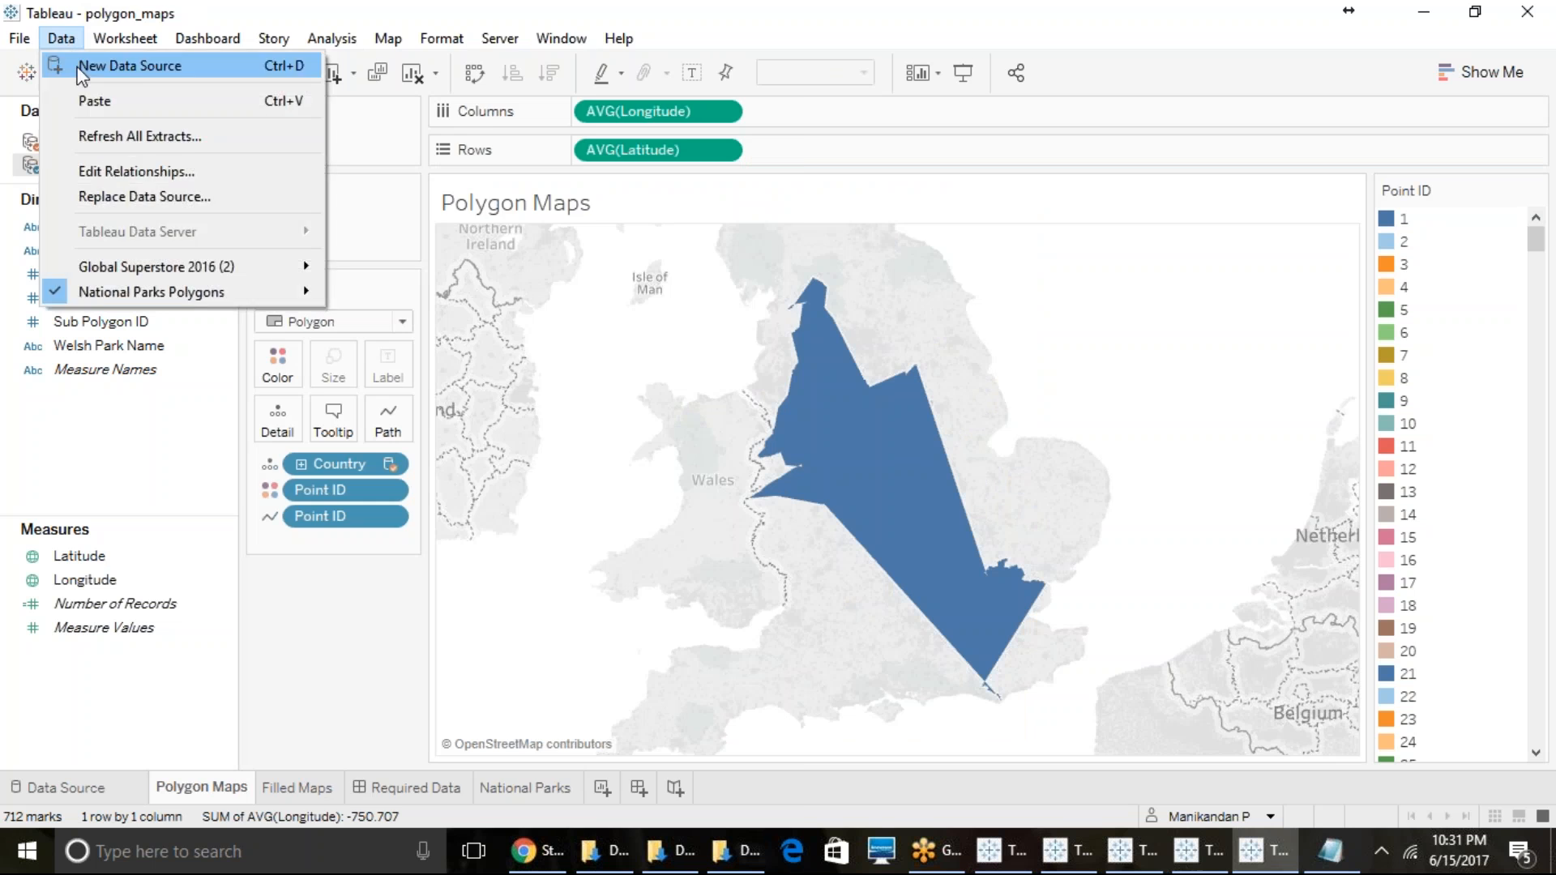
pyautogui.click(82, 62)
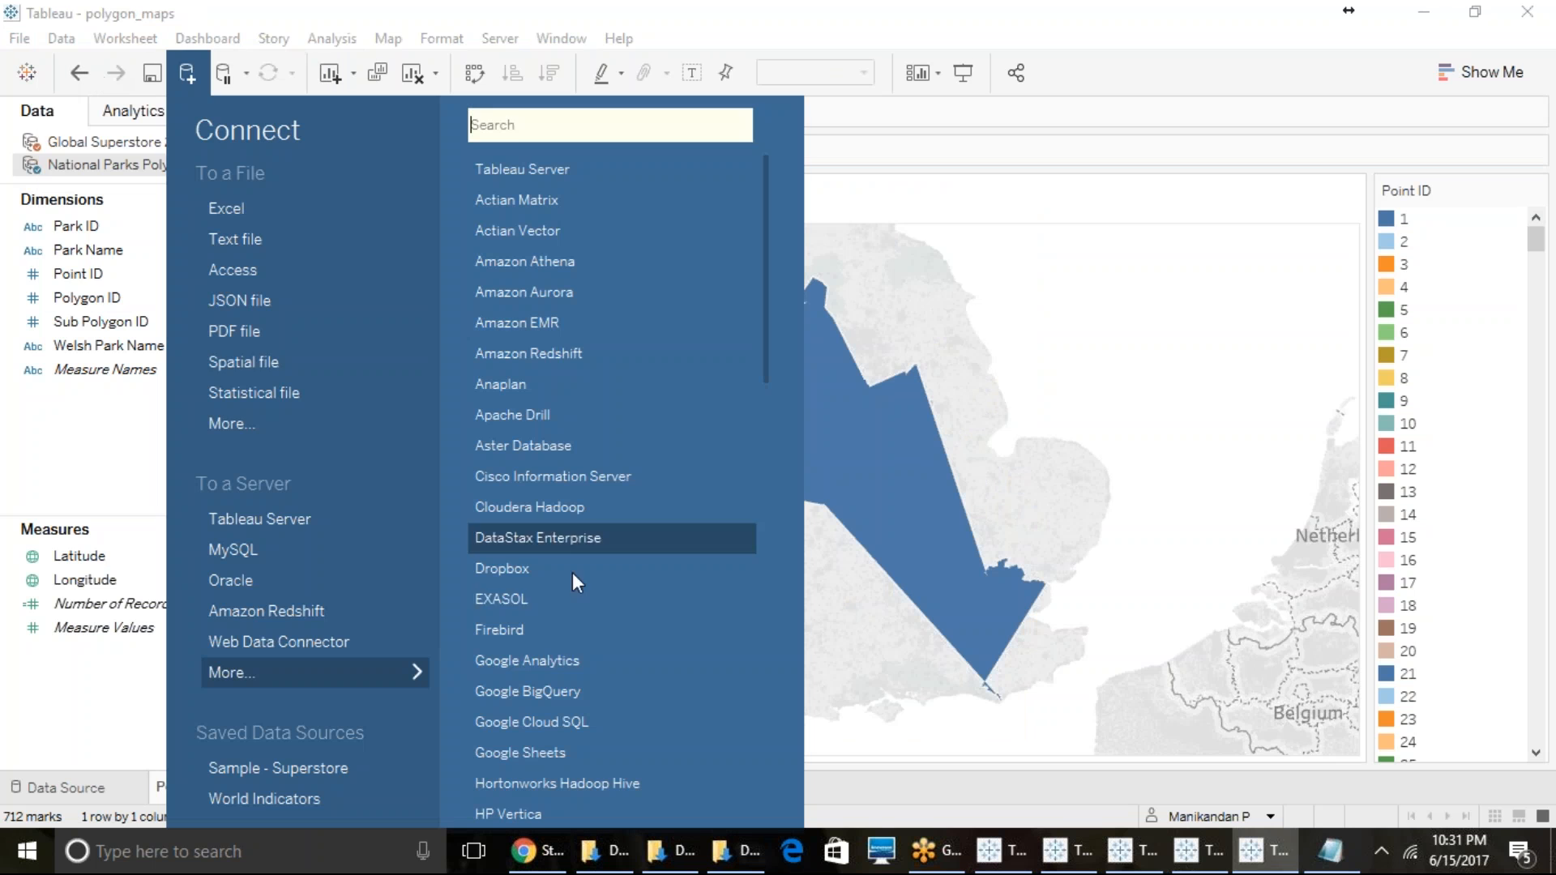
pyautogui.click(259, 361)
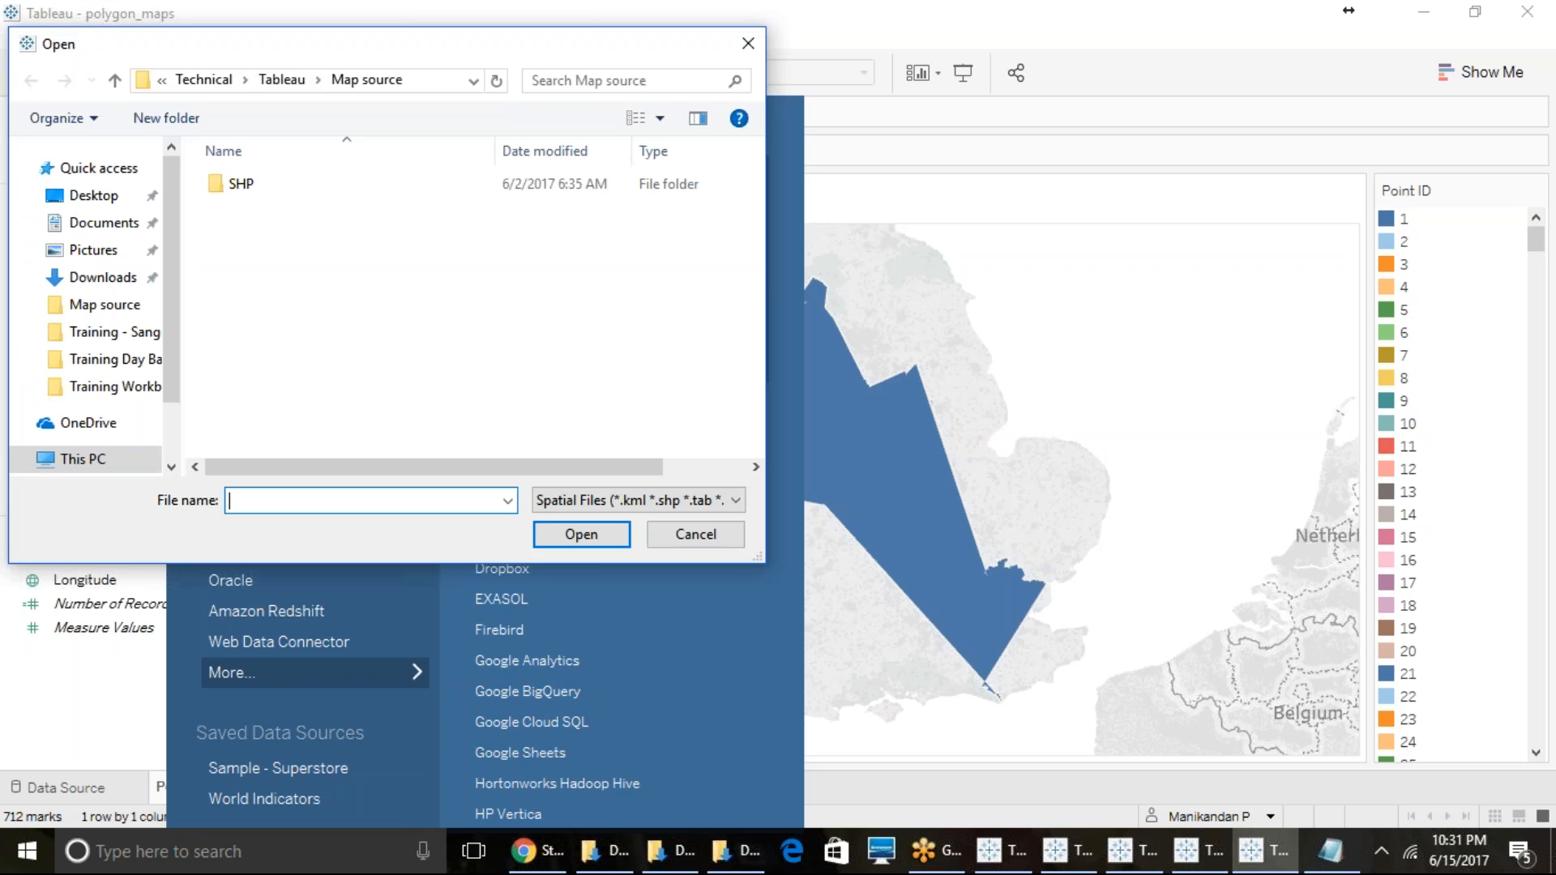
pyautogui.click(239, 192)
pyautogui.doubleClick(240, 191)
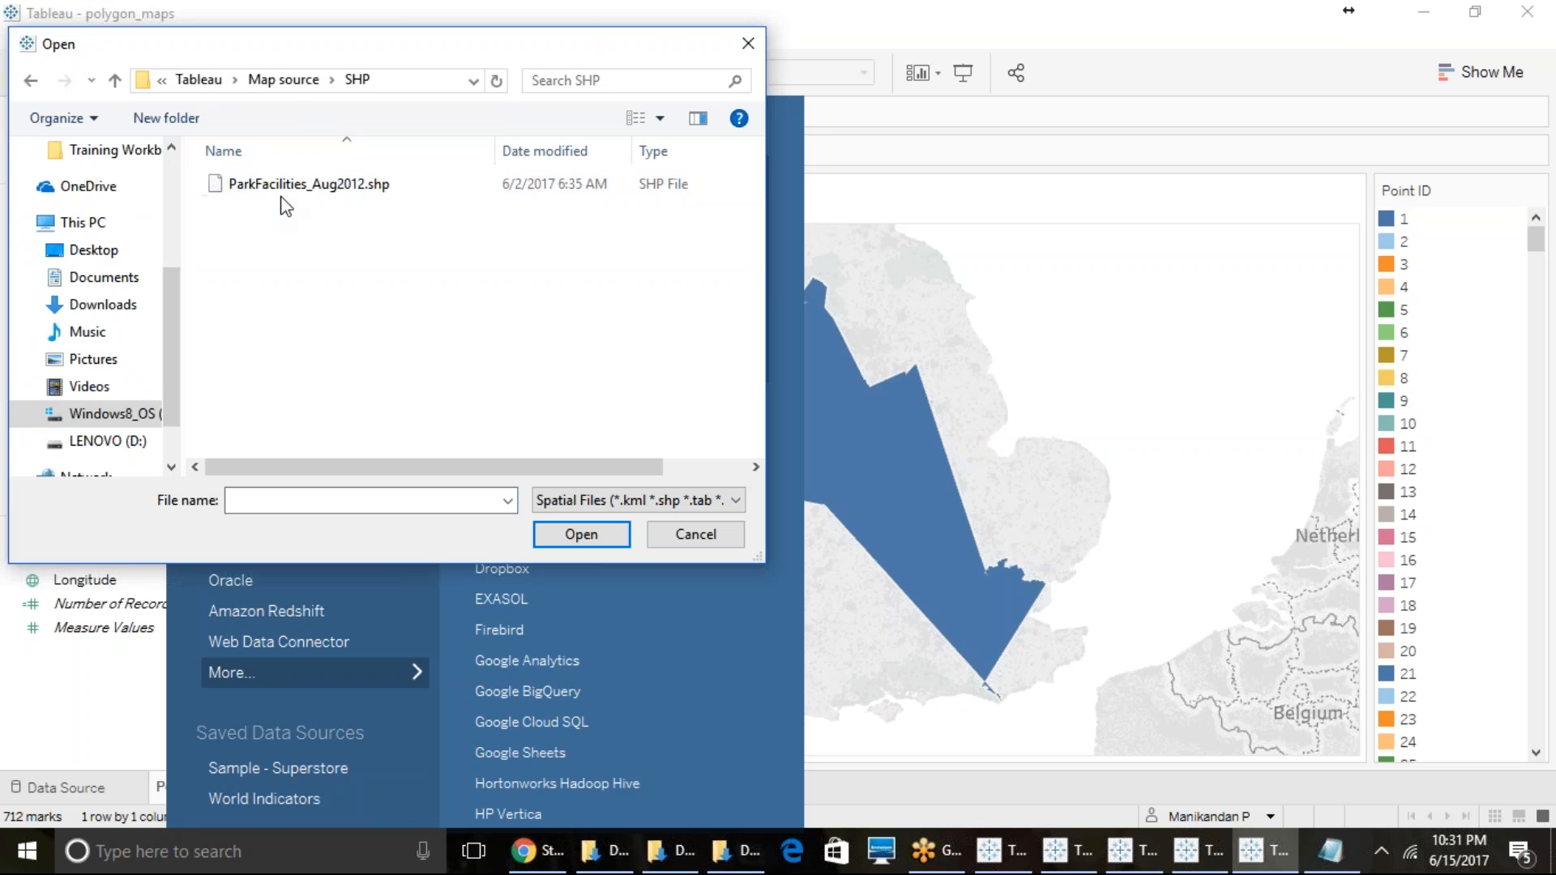
pyautogui.click(285, 191)
pyautogui.click(593, 535)
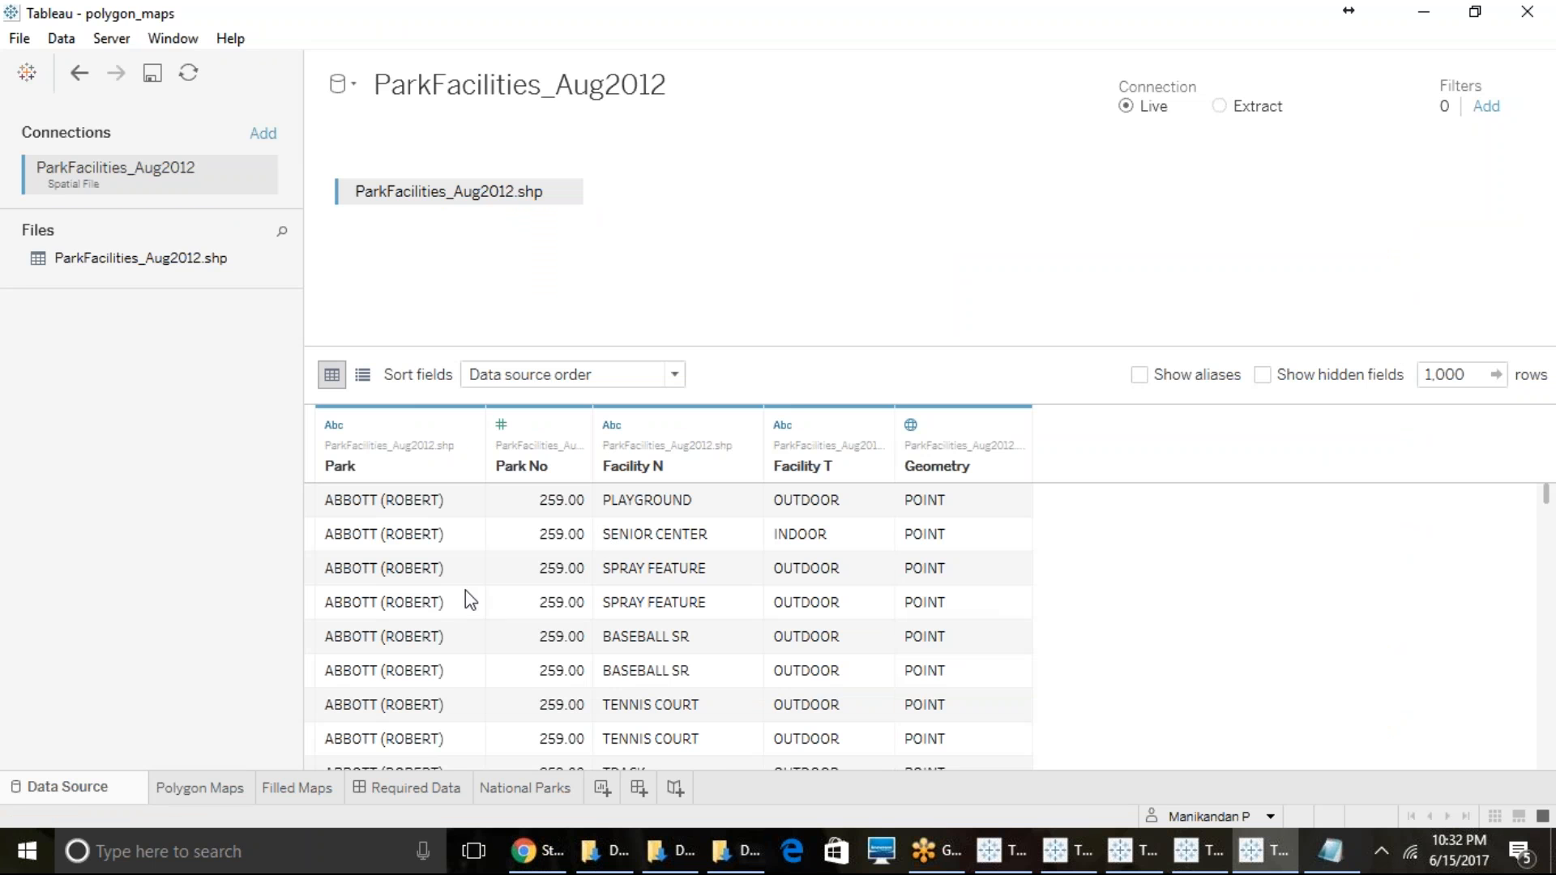
pyautogui.scroll(-2, 395, 565)
pyautogui.scroll(2, 395, 565)
# - Create a new worksheet and plot the Geometry measure of ParkFacilities_Aug2012 as a map
pyautogui.click(603, 788)
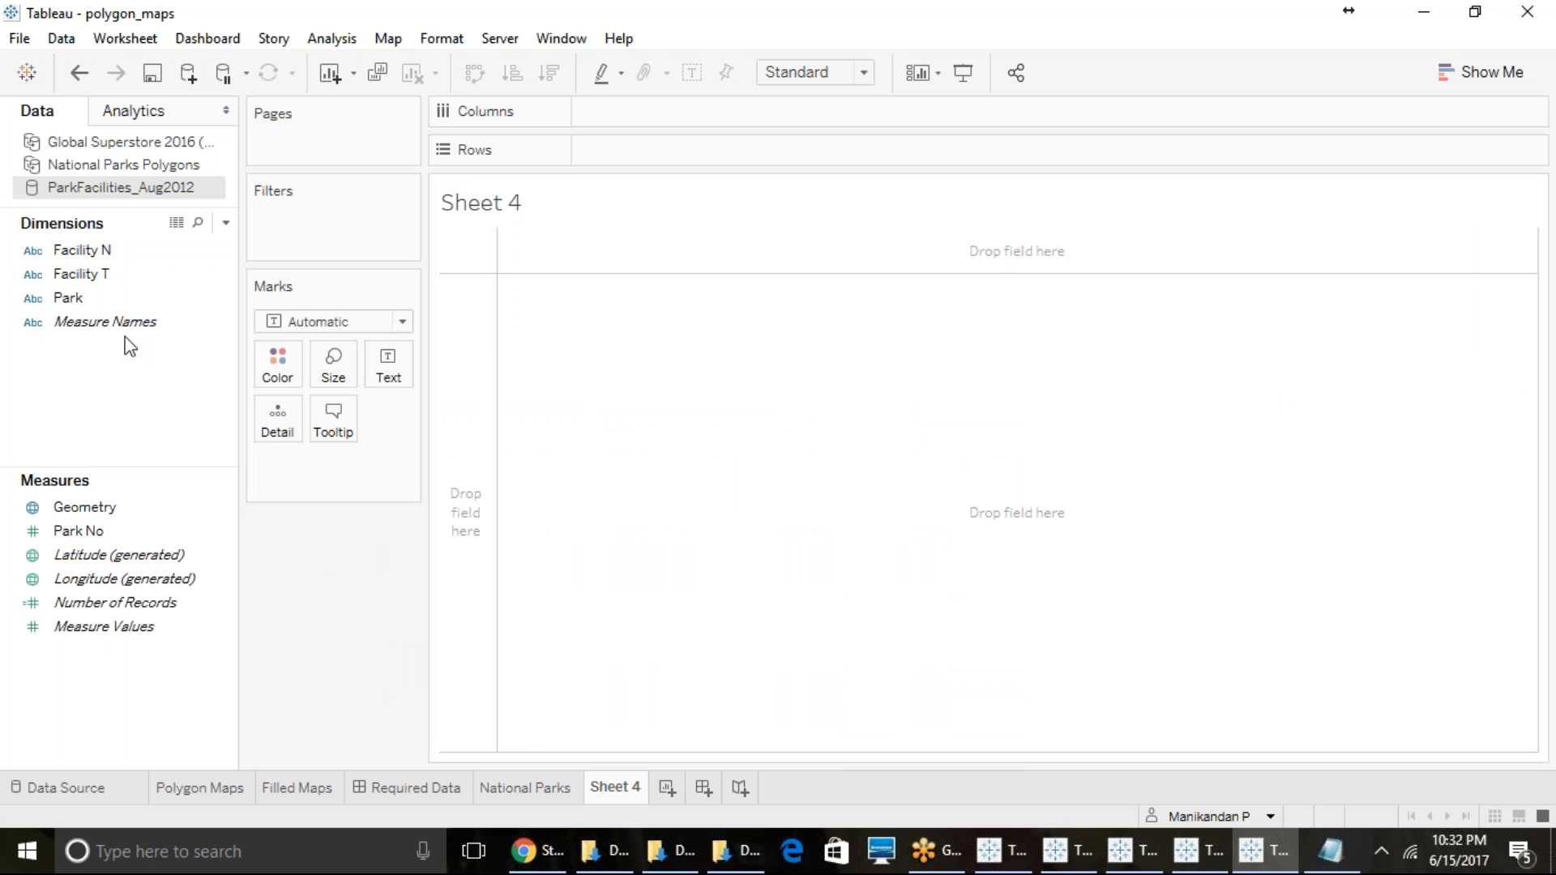
pyautogui.click(116, 295)
pyautogui.click(94, 507)
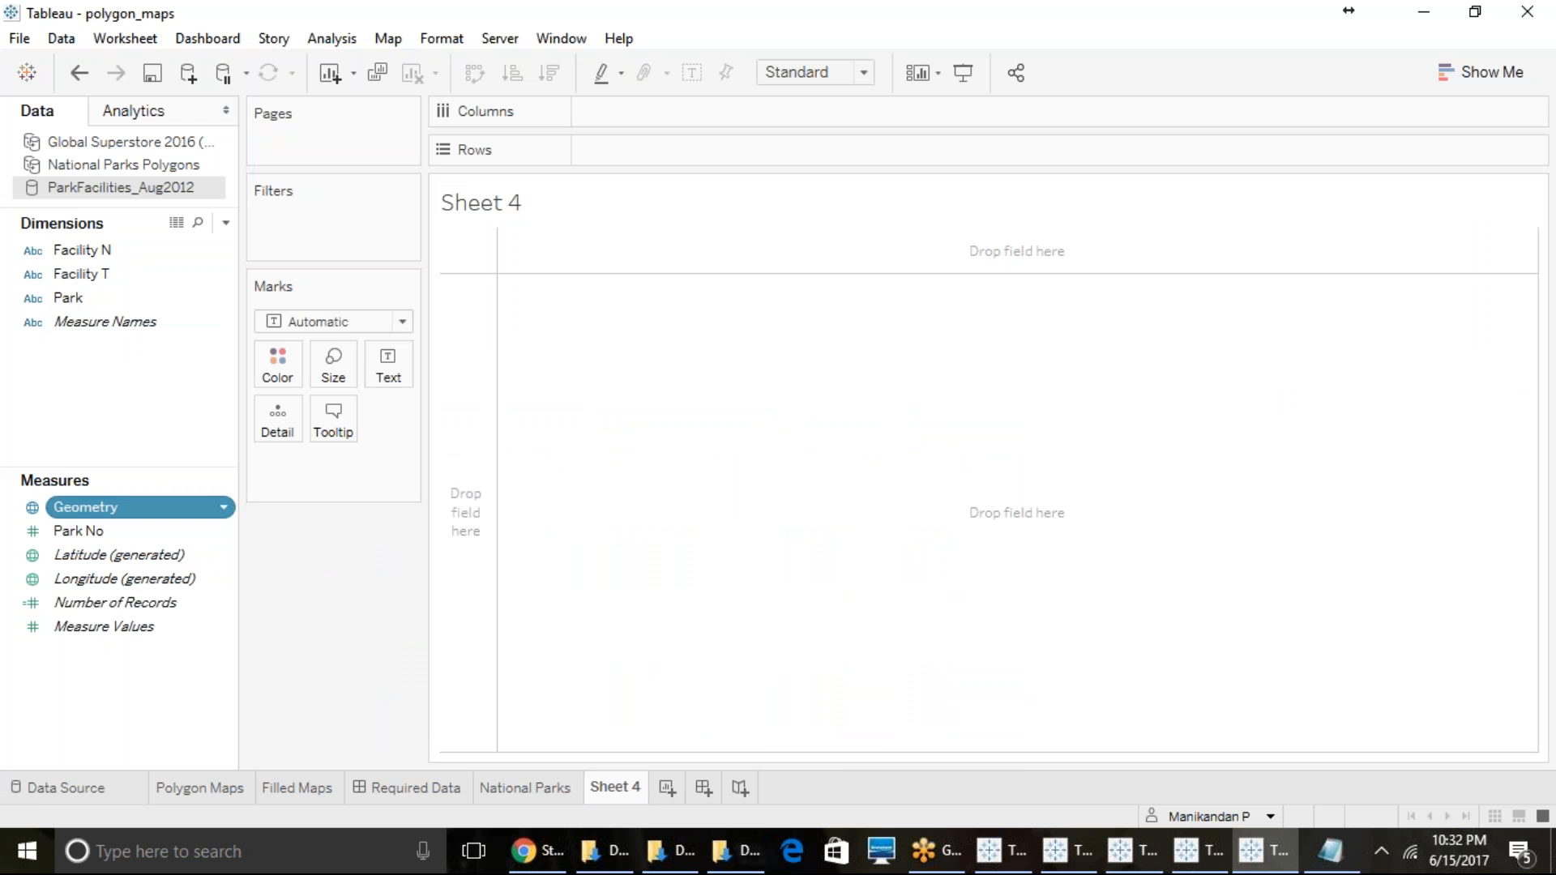
pyautogui.doubleClick(104, 507)
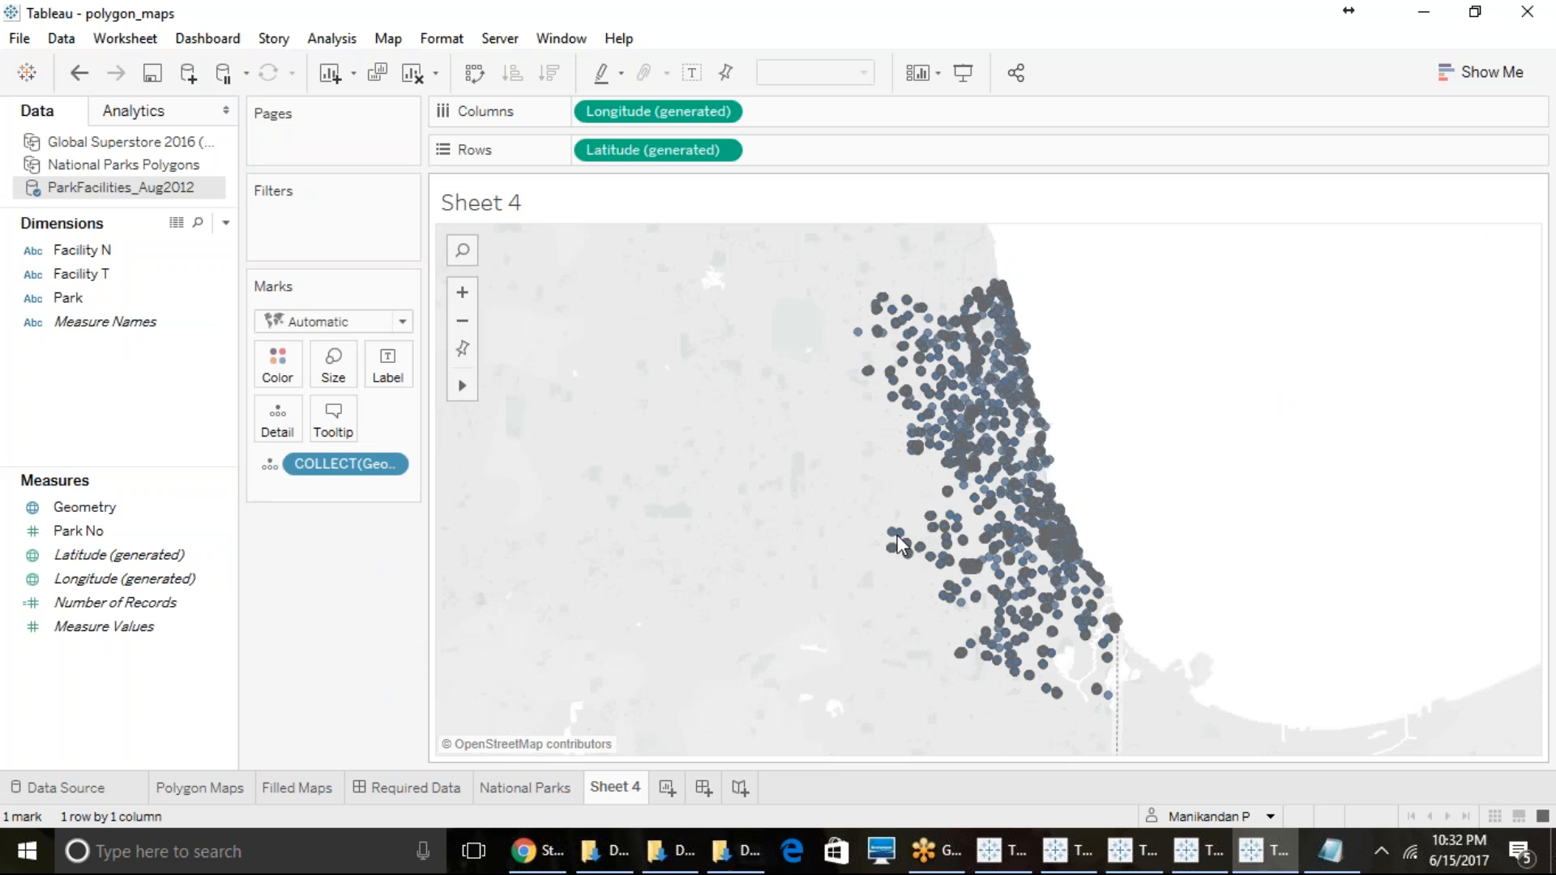
# - Add the Facility T and Facility N dimensions to the tooltip of the park facilities map
pyautogui.click(89, 275)
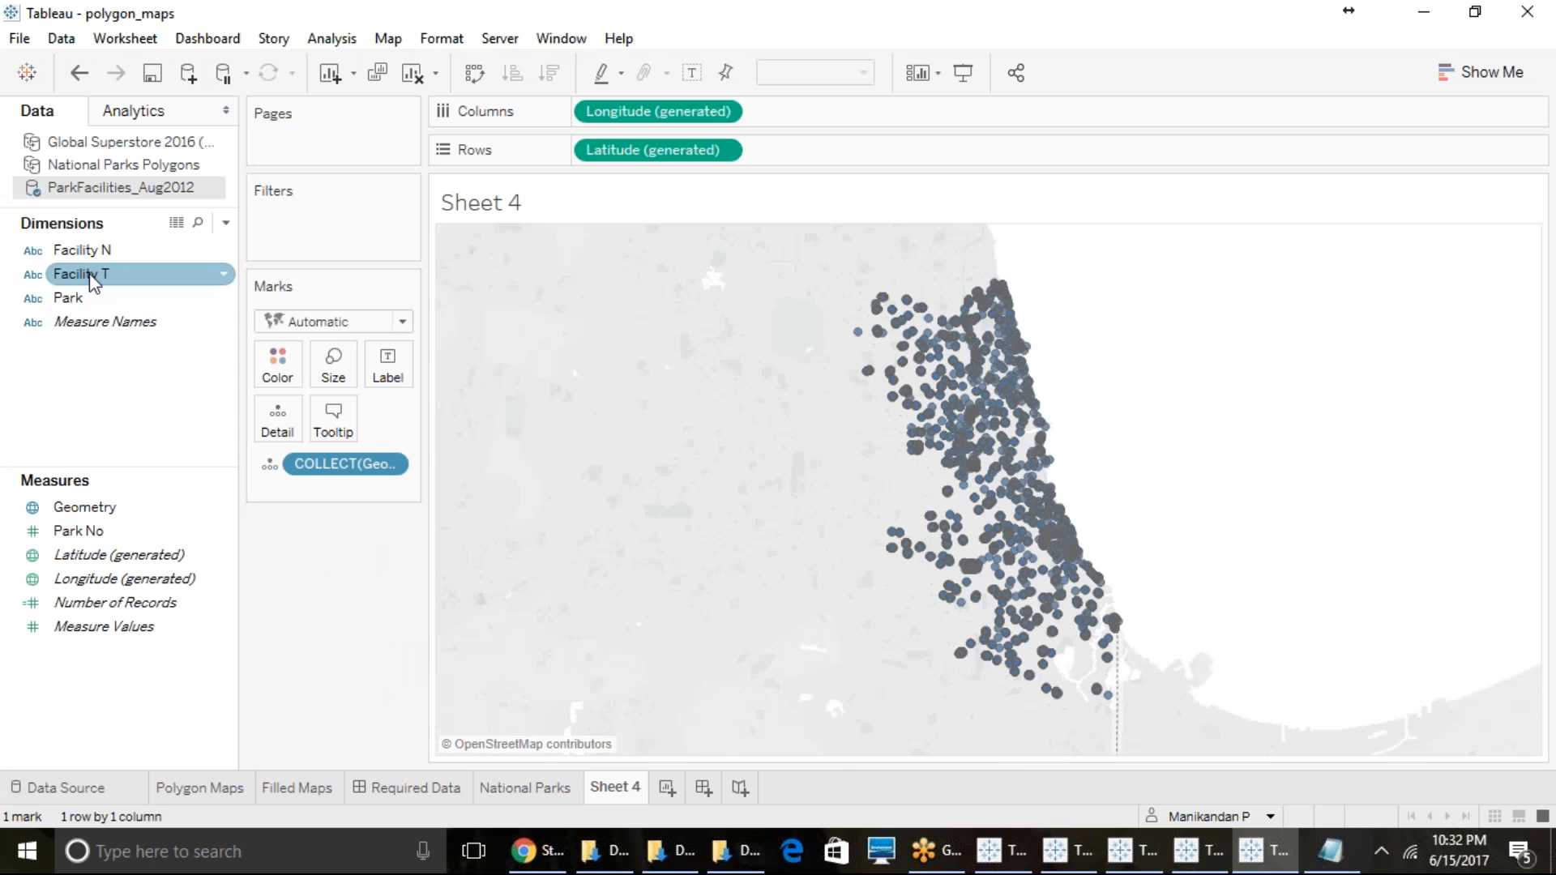
pyautogui.moveTo(89, 276); pyautogui.dragTo(349, 432)
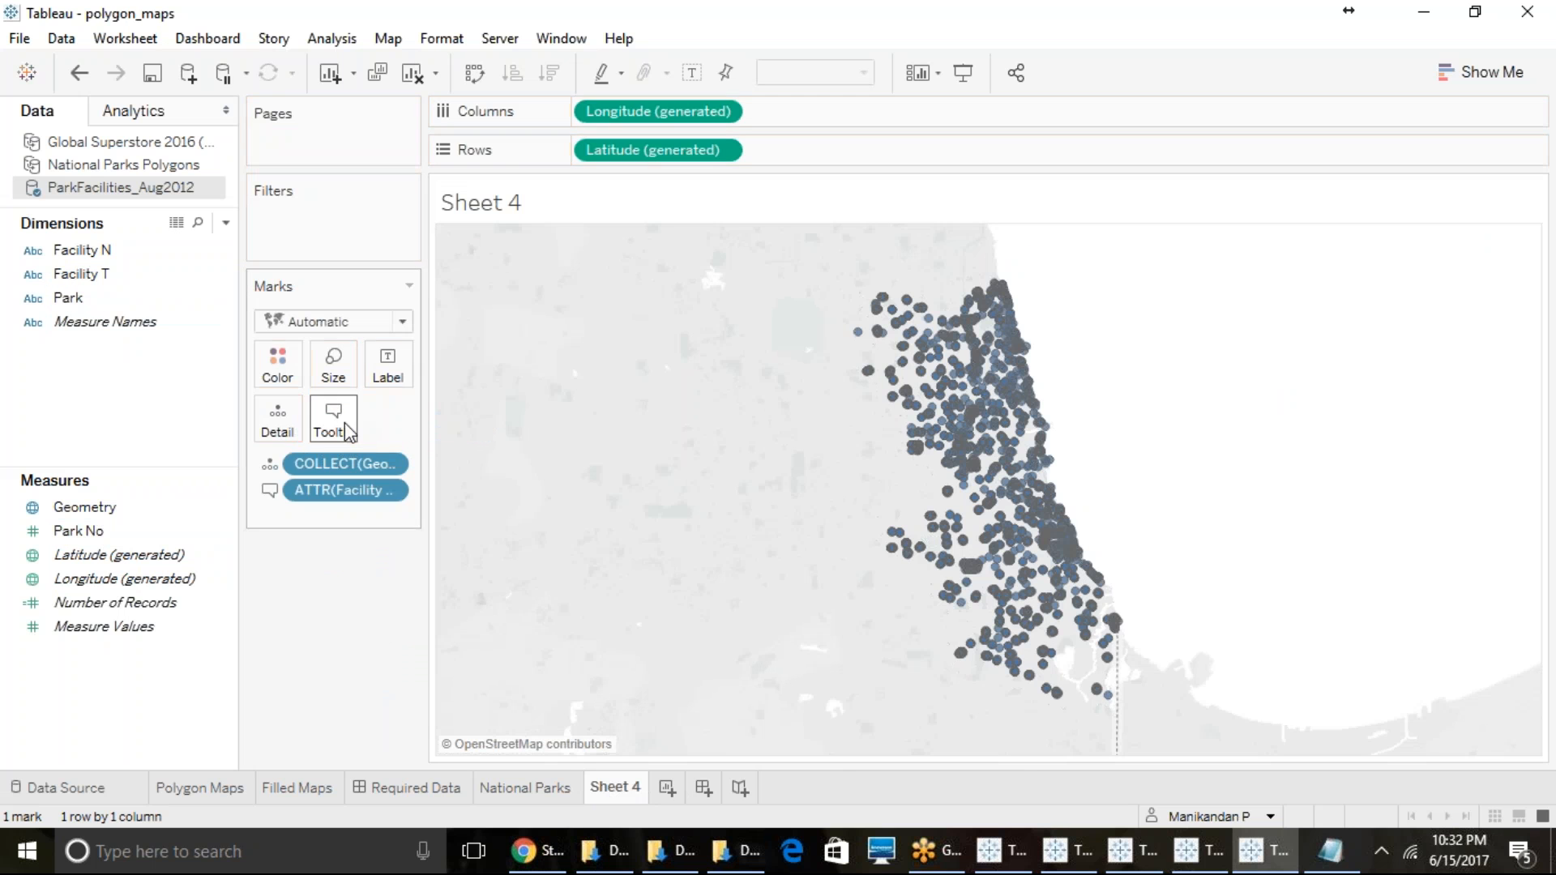
pyautogui.moveTo(1023, 487)
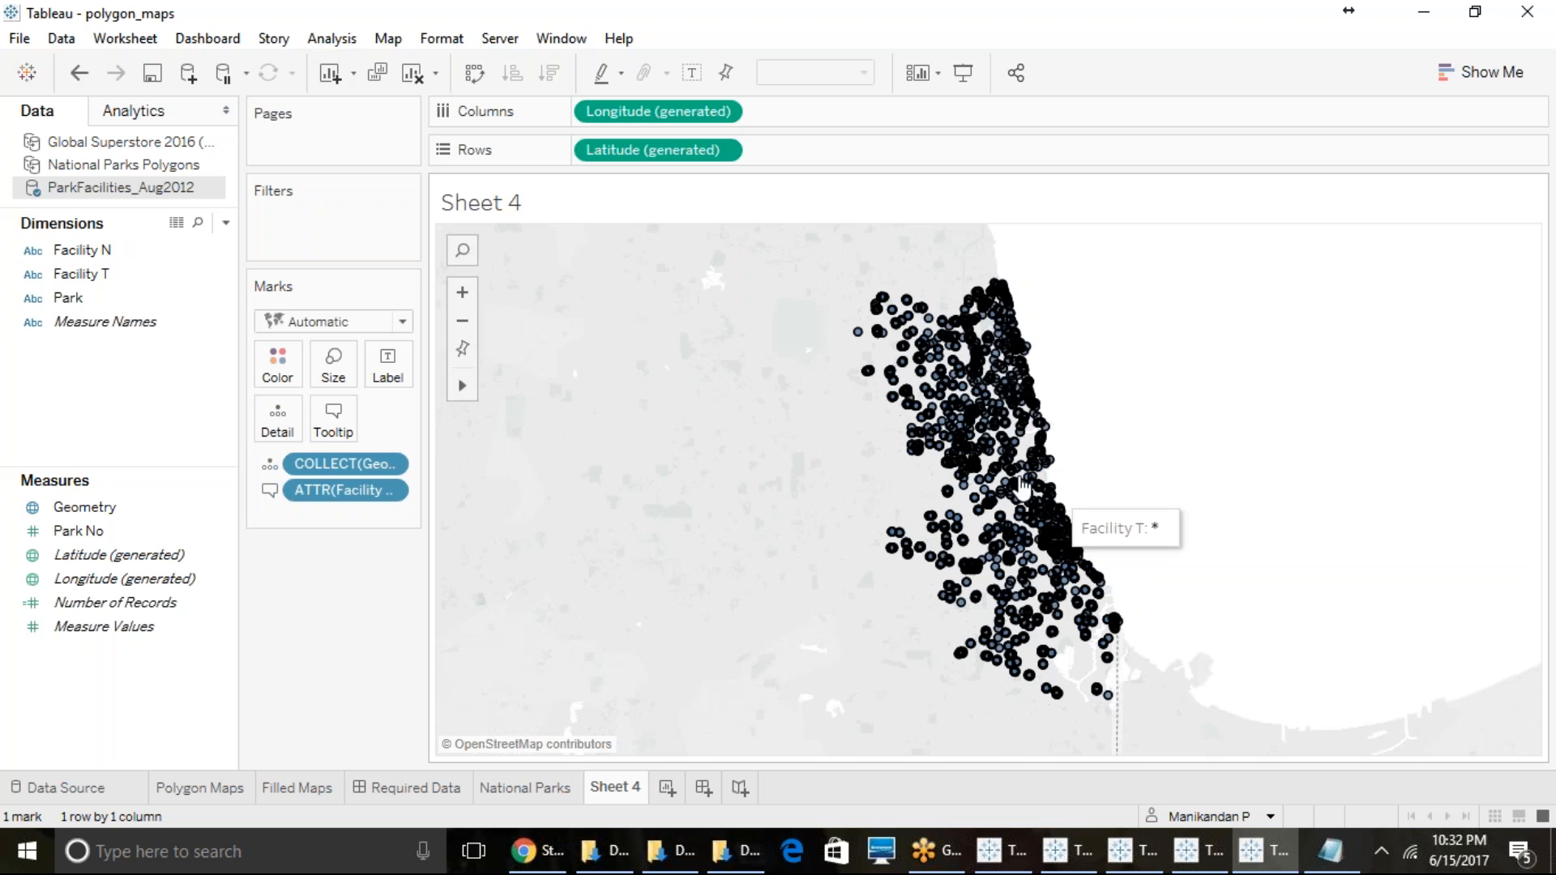
pyautogui.click(79, 253)
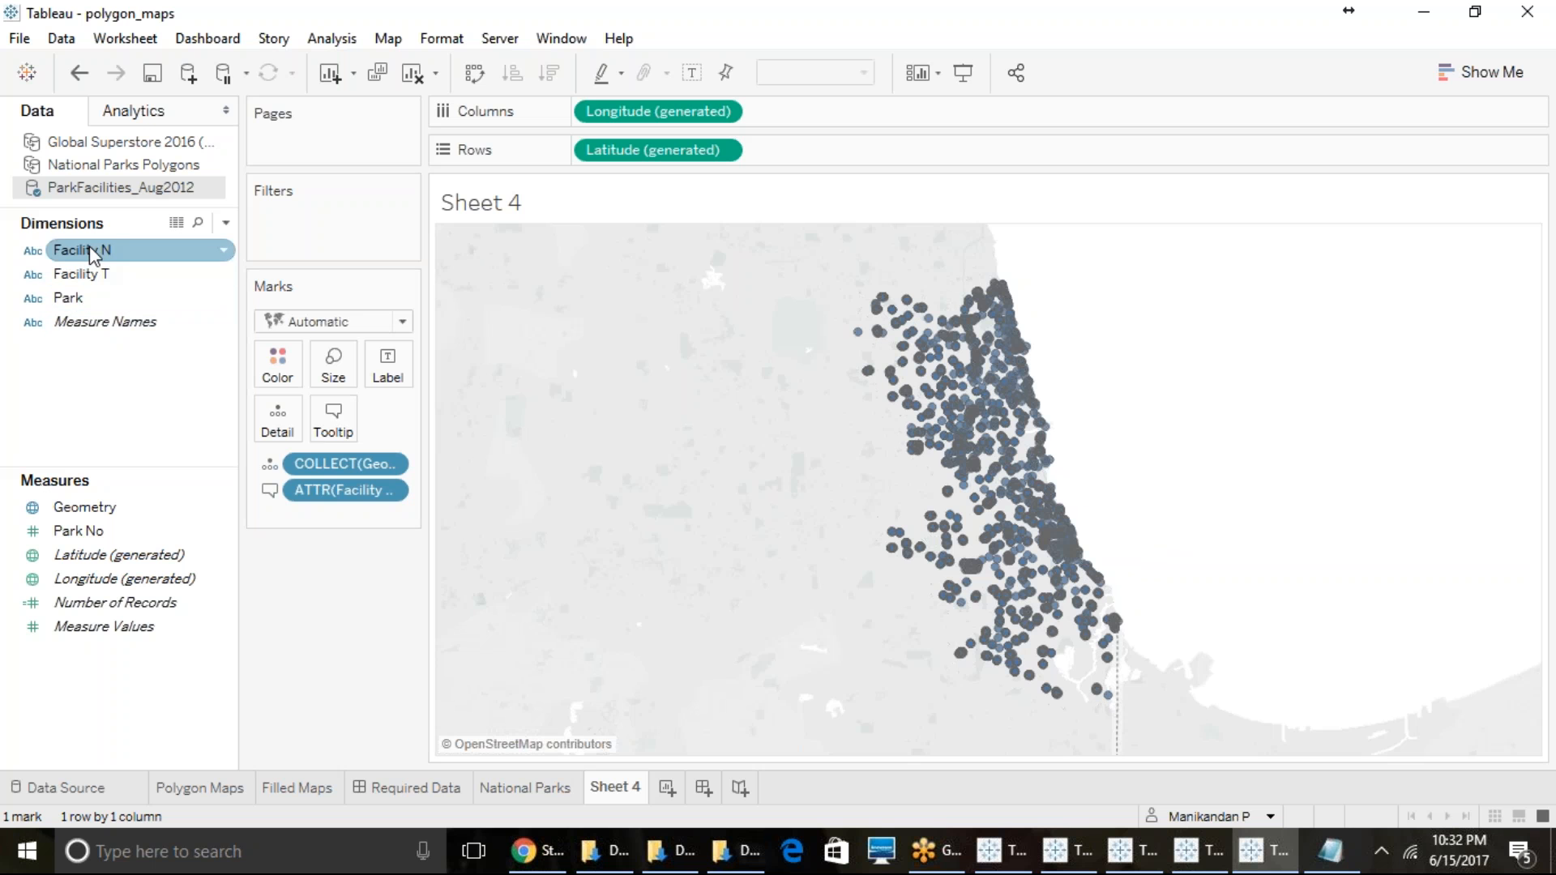
pyautogui.moveTo(89, 246); pyautogui.dragTo(348, 418)
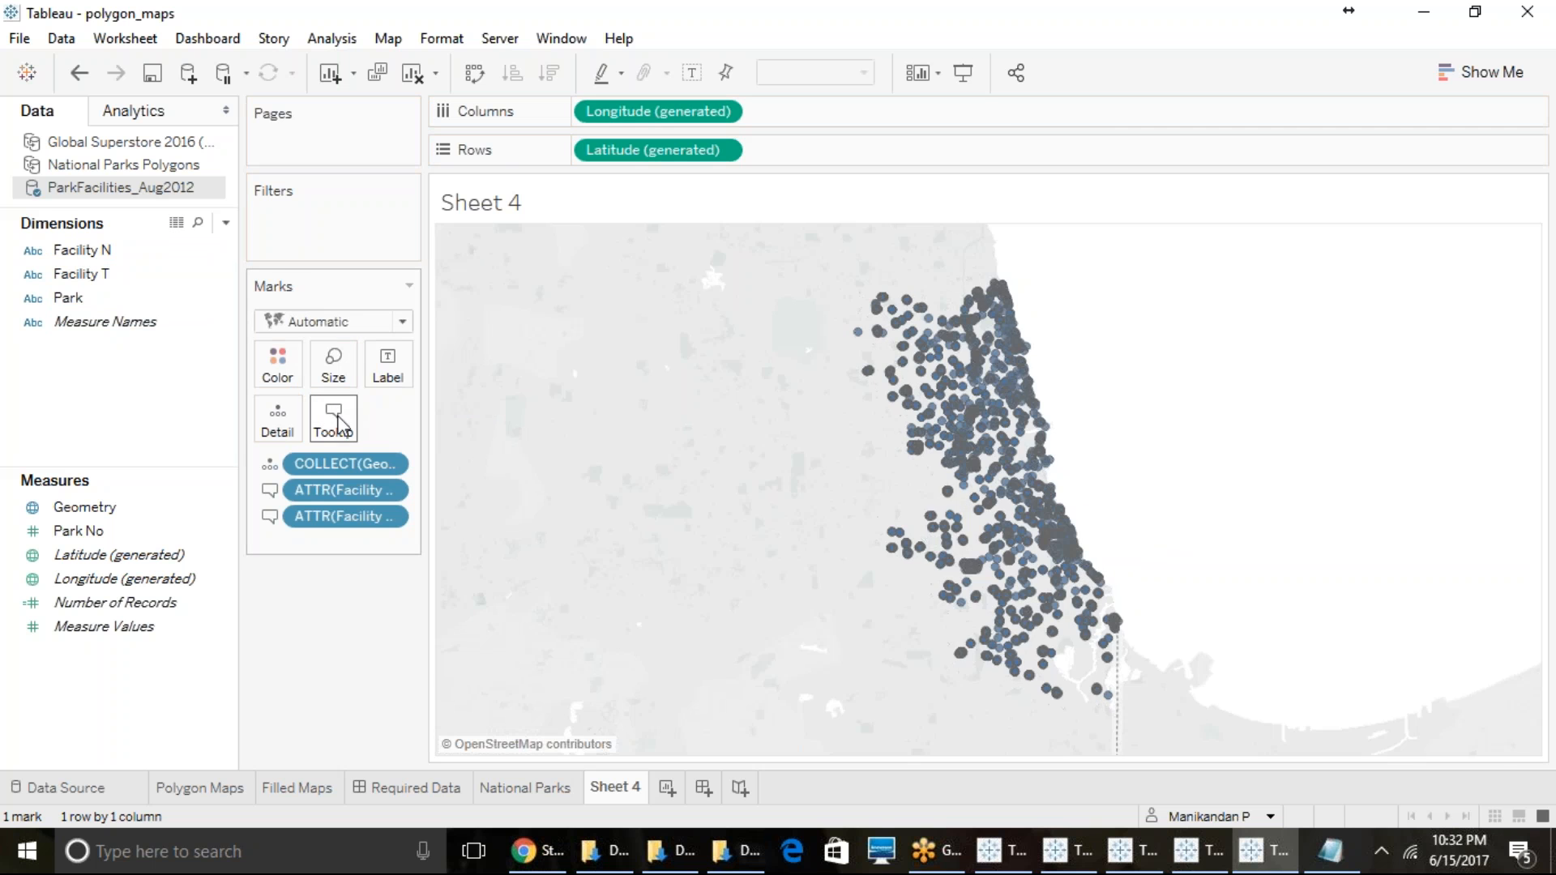
# - Examine the underlying ParkFacilities_Aug2012 records in an enlarged data view, and close it
pyautogui.click(176, 222)
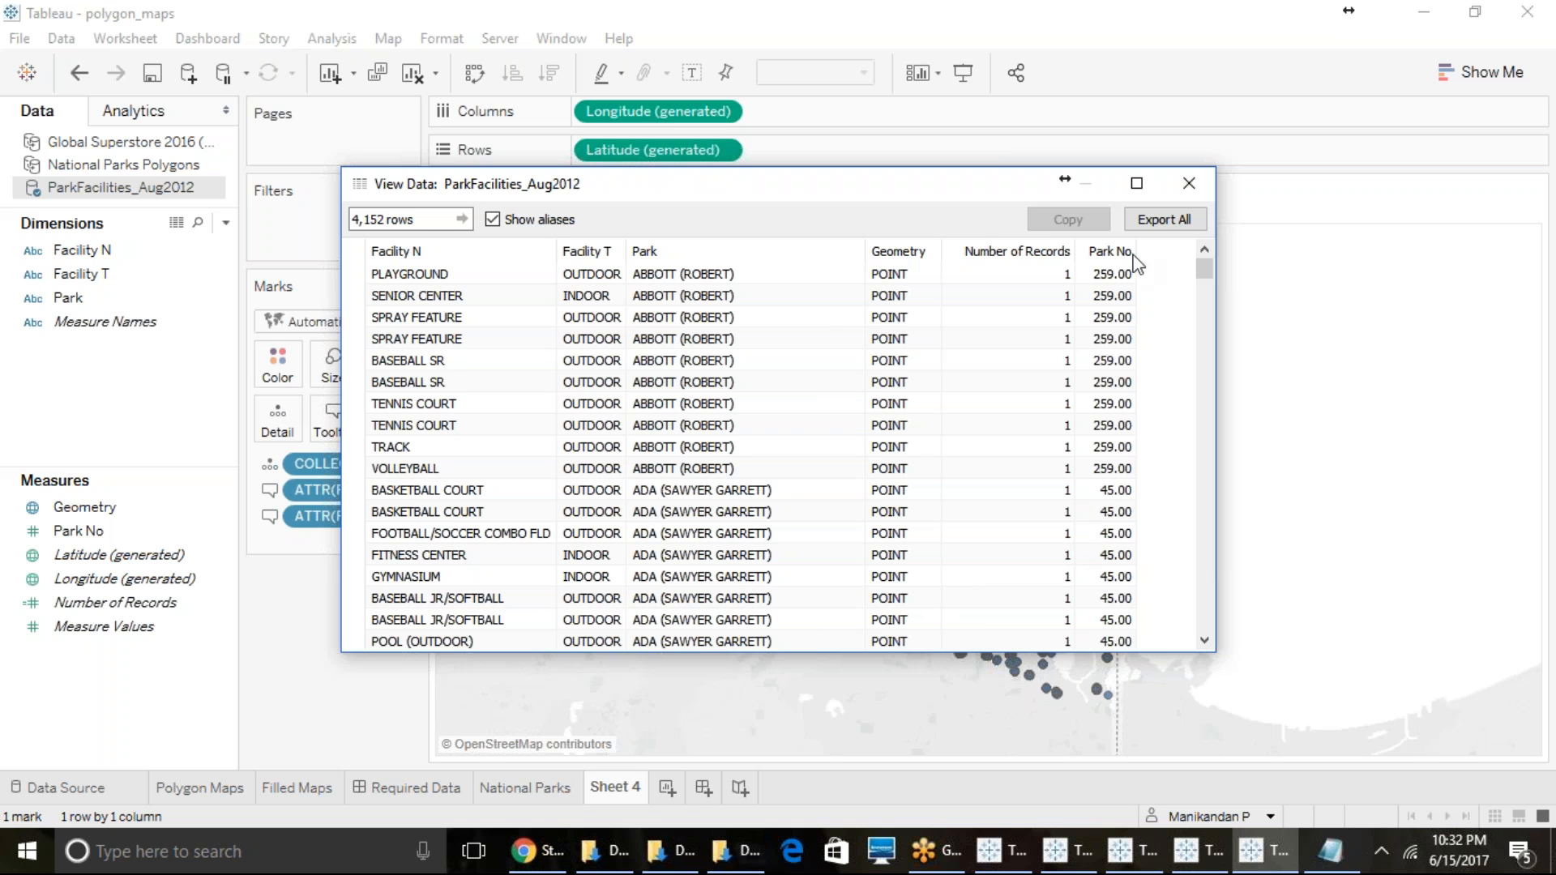
pyautogui.scroll(-10, 413, 409)
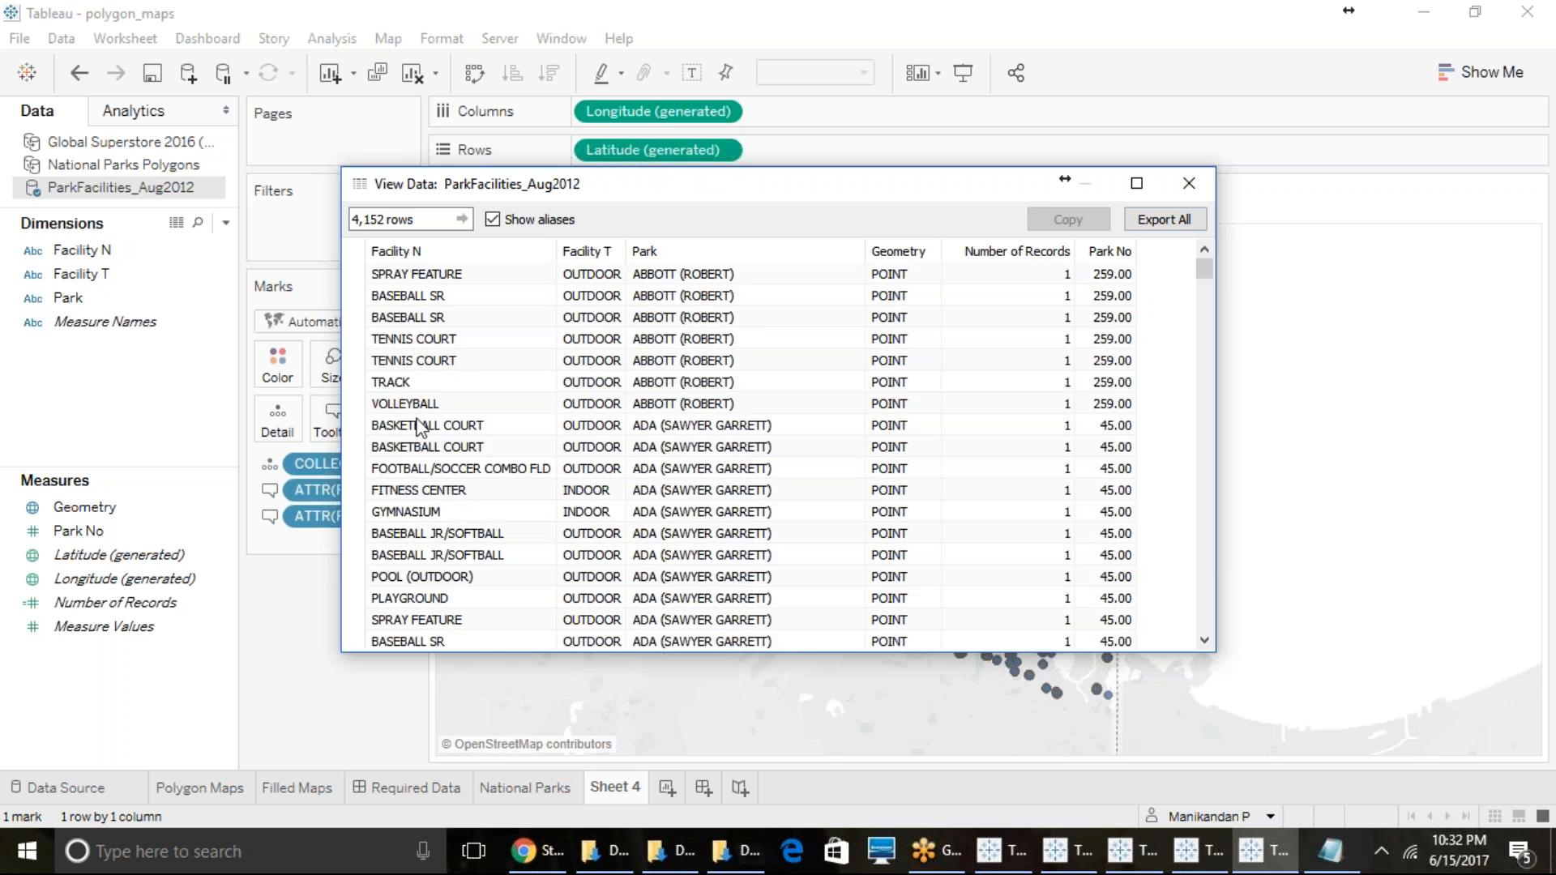
pyautogui.scroll(2, 442, 449)
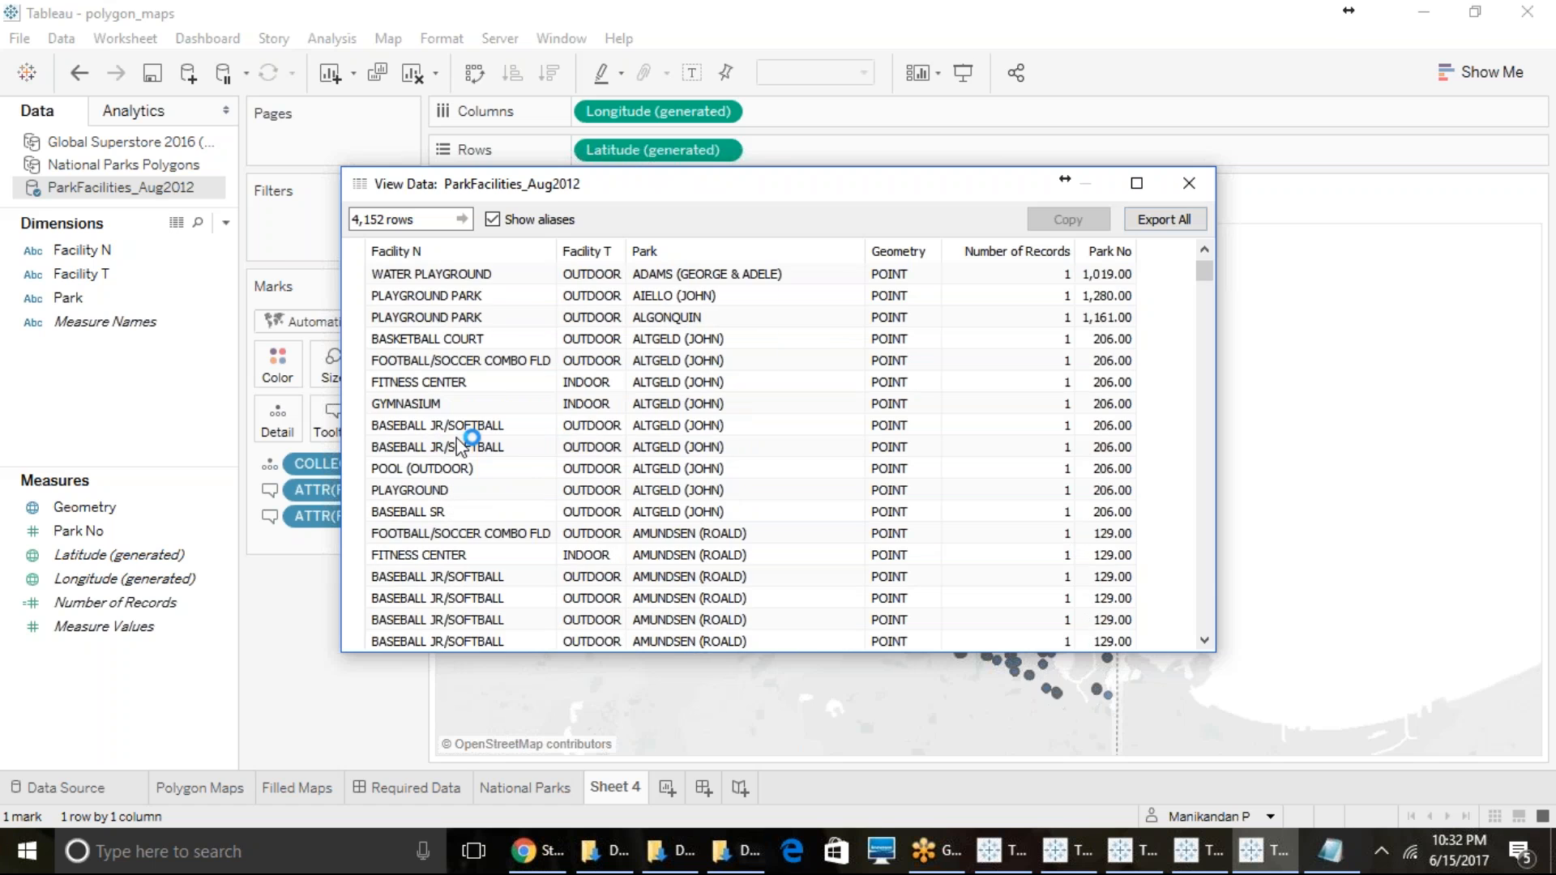
pyautogui.click(1137, 183)
pyautogui.scroll(7, 503, 600)
pyautogui.scroll(-20, 535, 577)
pyautogui.scroll(-15, 535, 577)
pyautogui.scroll(-10, 535, 577)
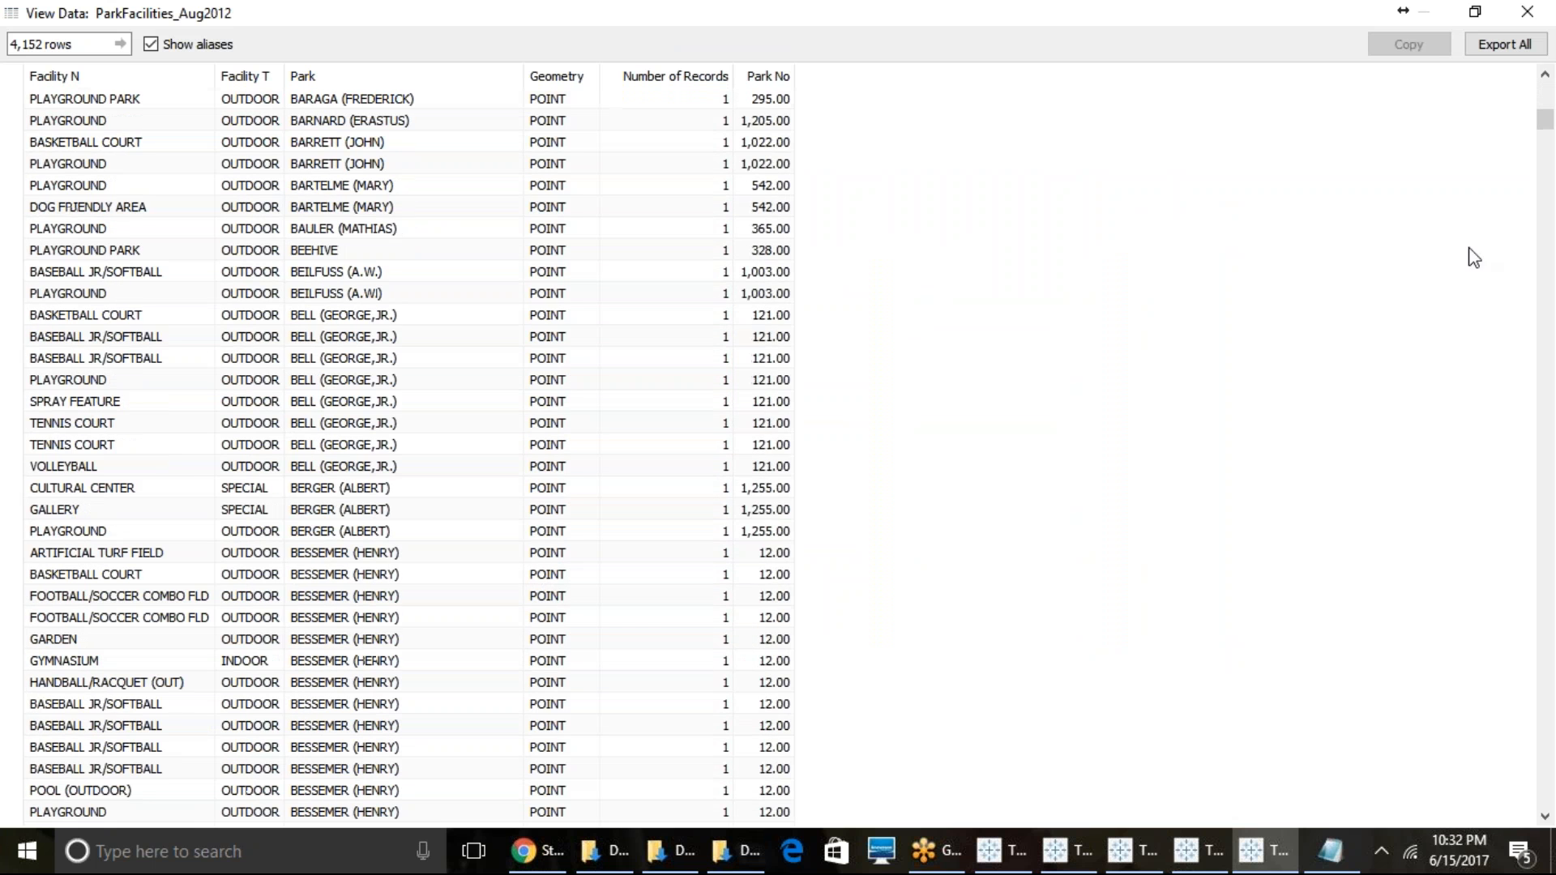
pyautogui.click(1527, 14)
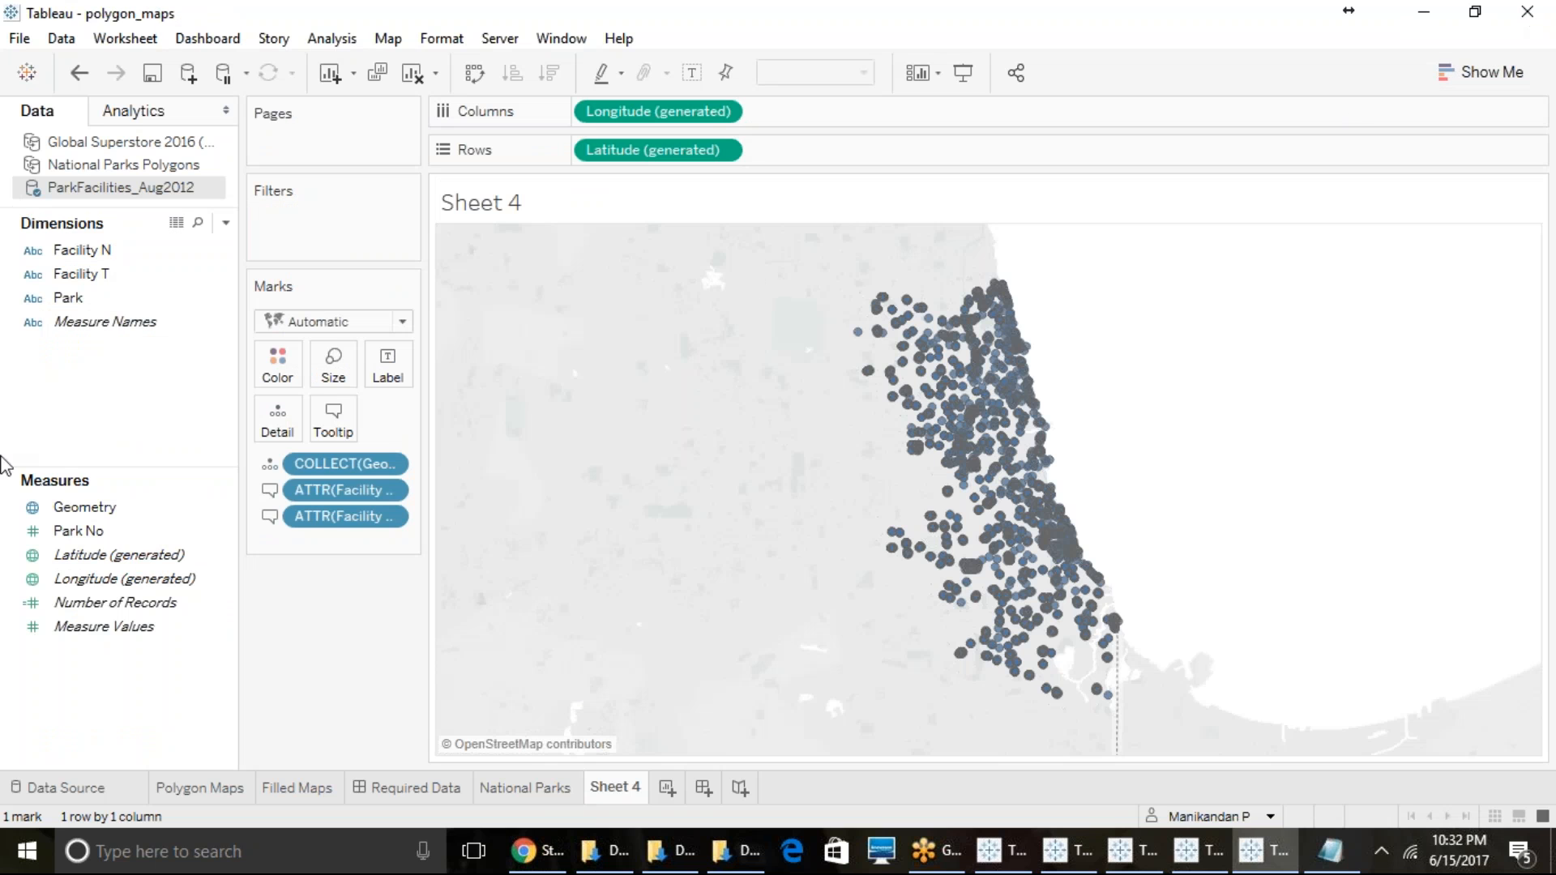
# - Try to convert the Facility T tooltip field from an attribute to a dimension, and undo the change
pyautogui.click(388, 490)
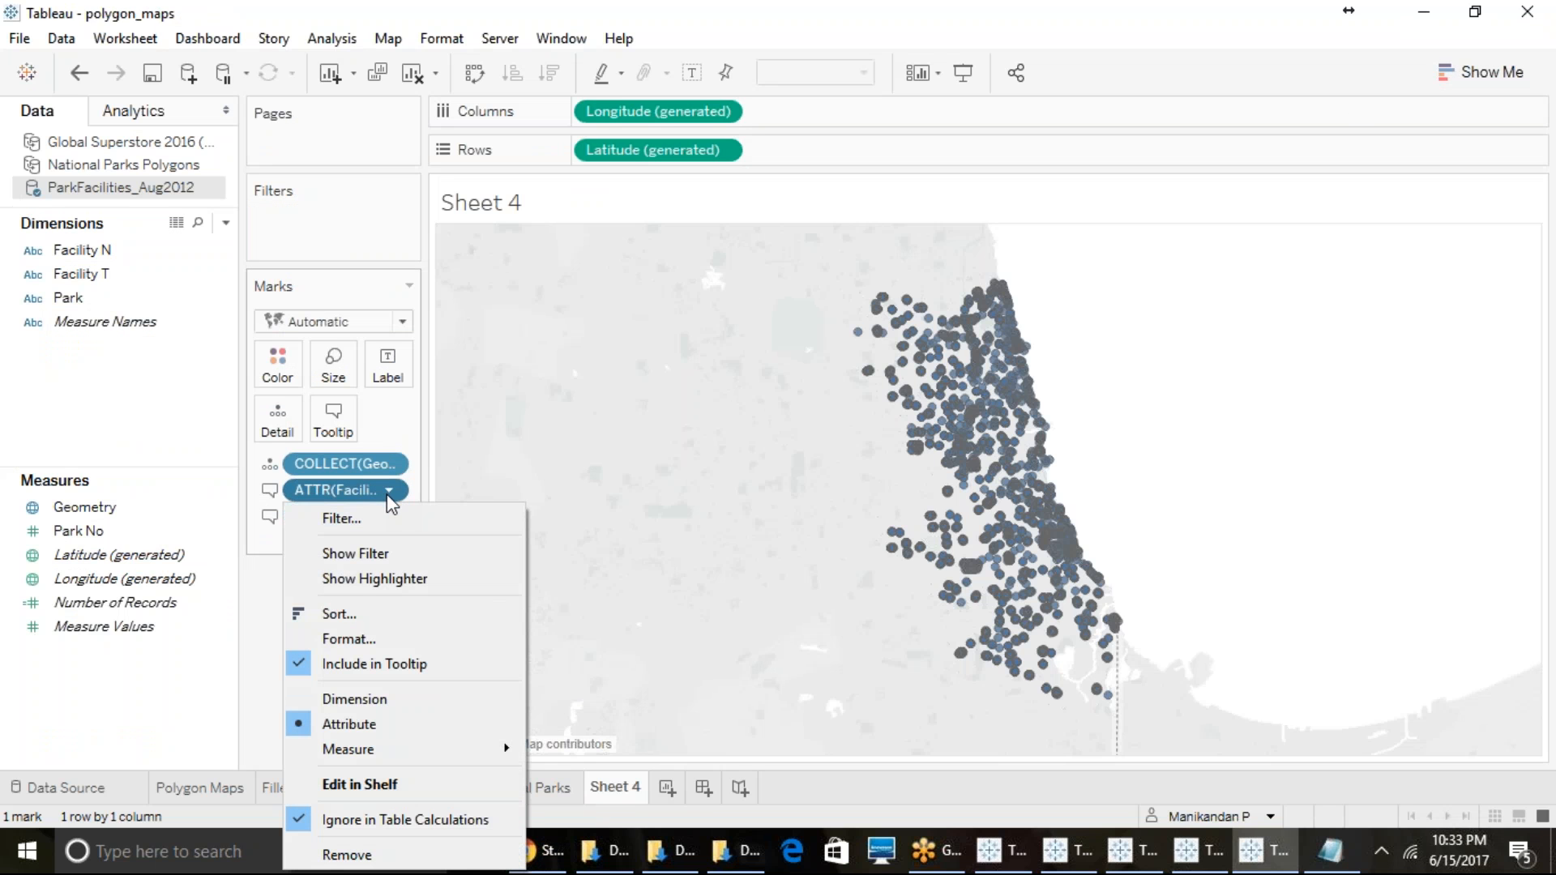
pyautogui.click(367, 702)
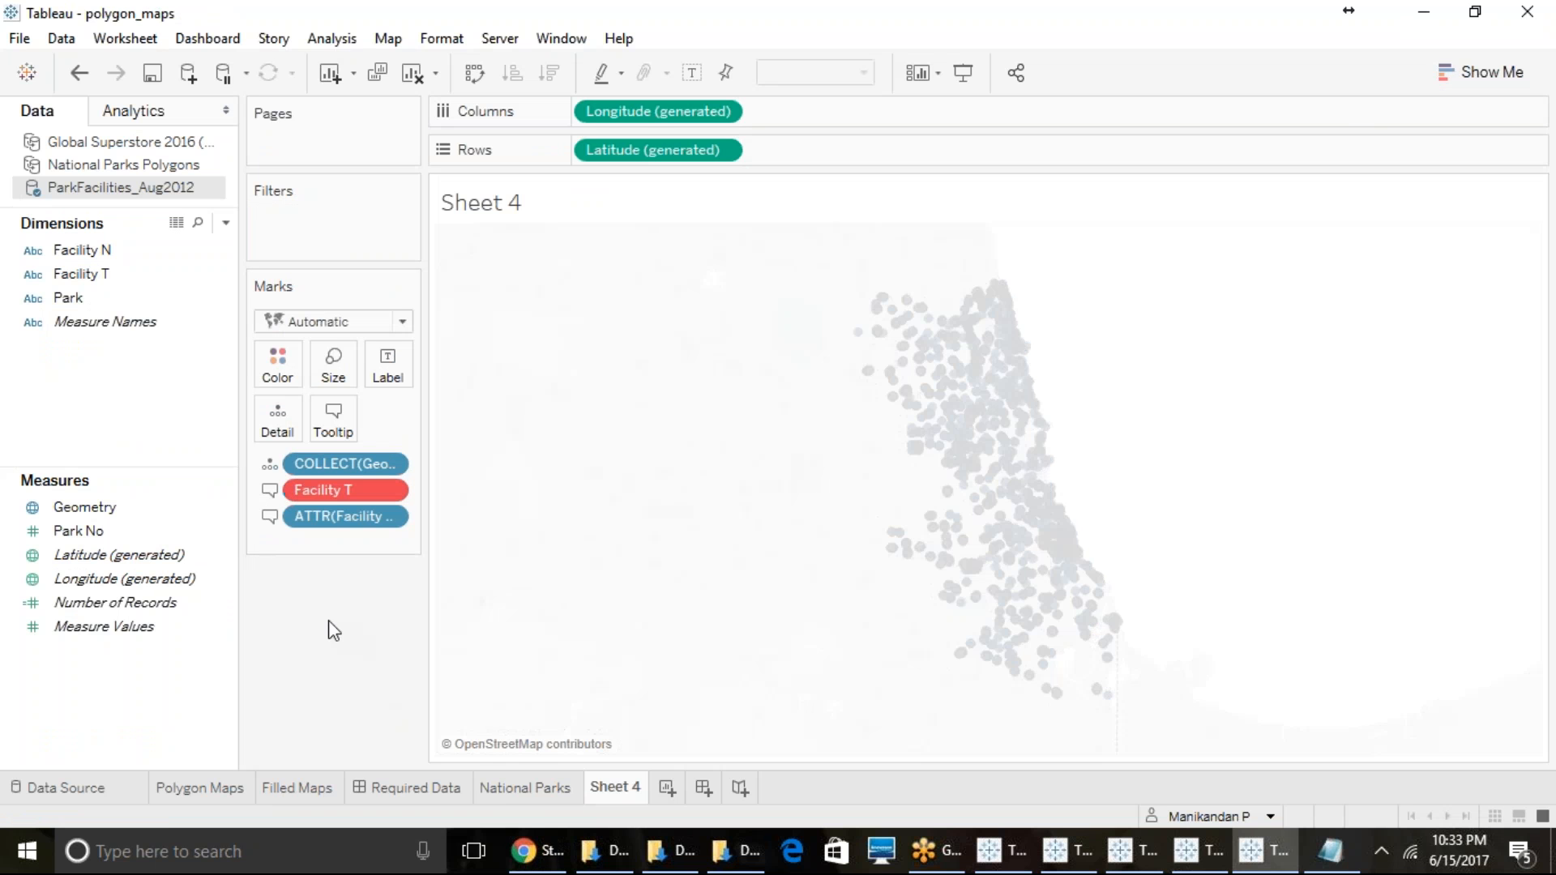
pyautogui.click(78, 75)
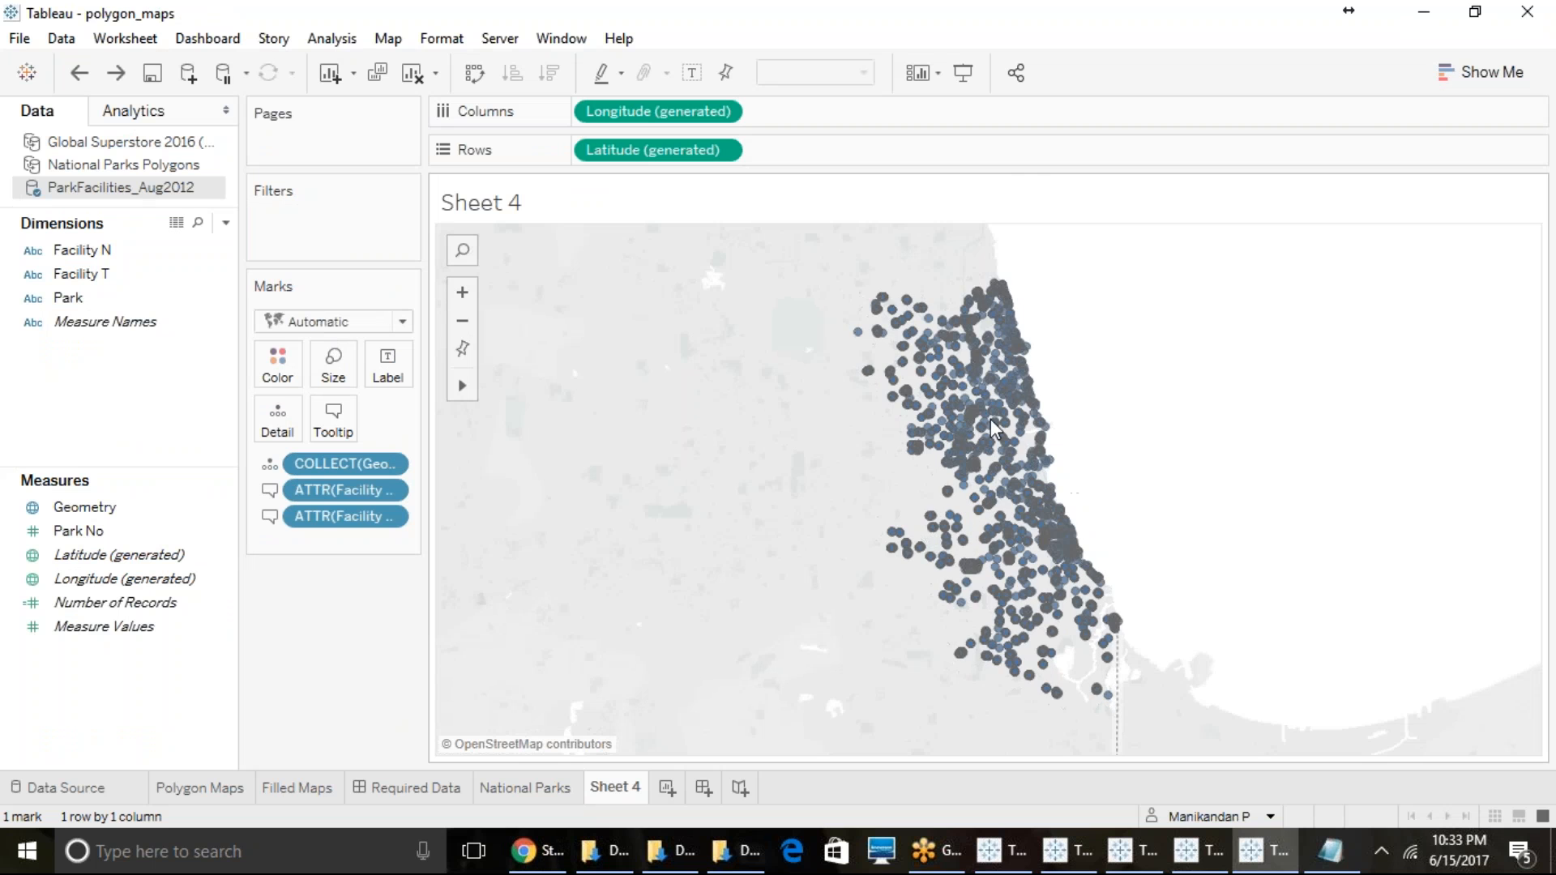
pyautogui.click(390, 519)
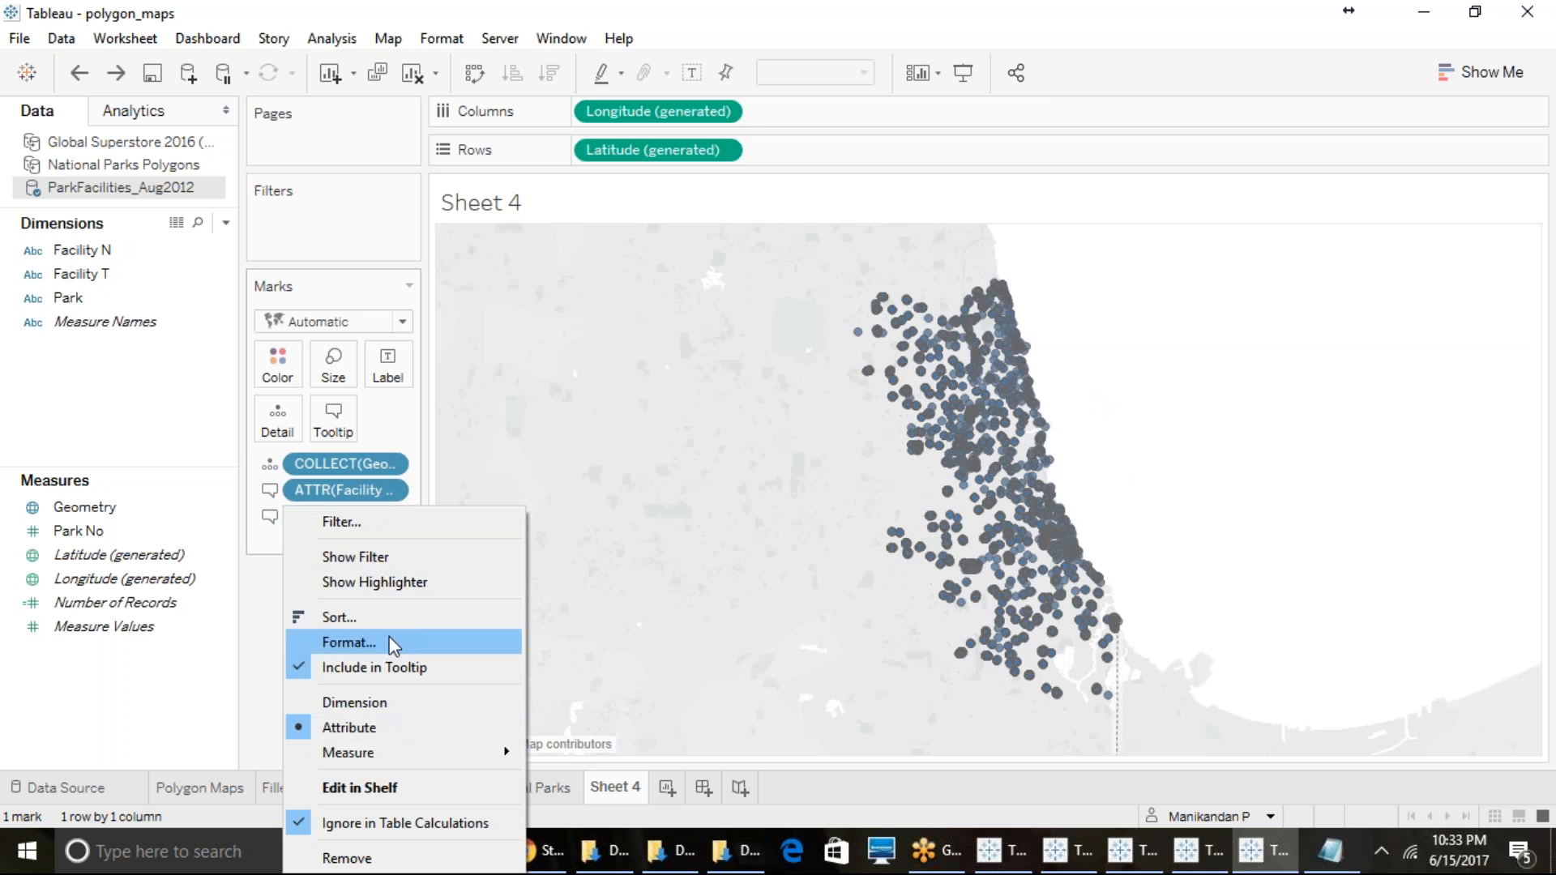
pyautogui.click(369, 522)
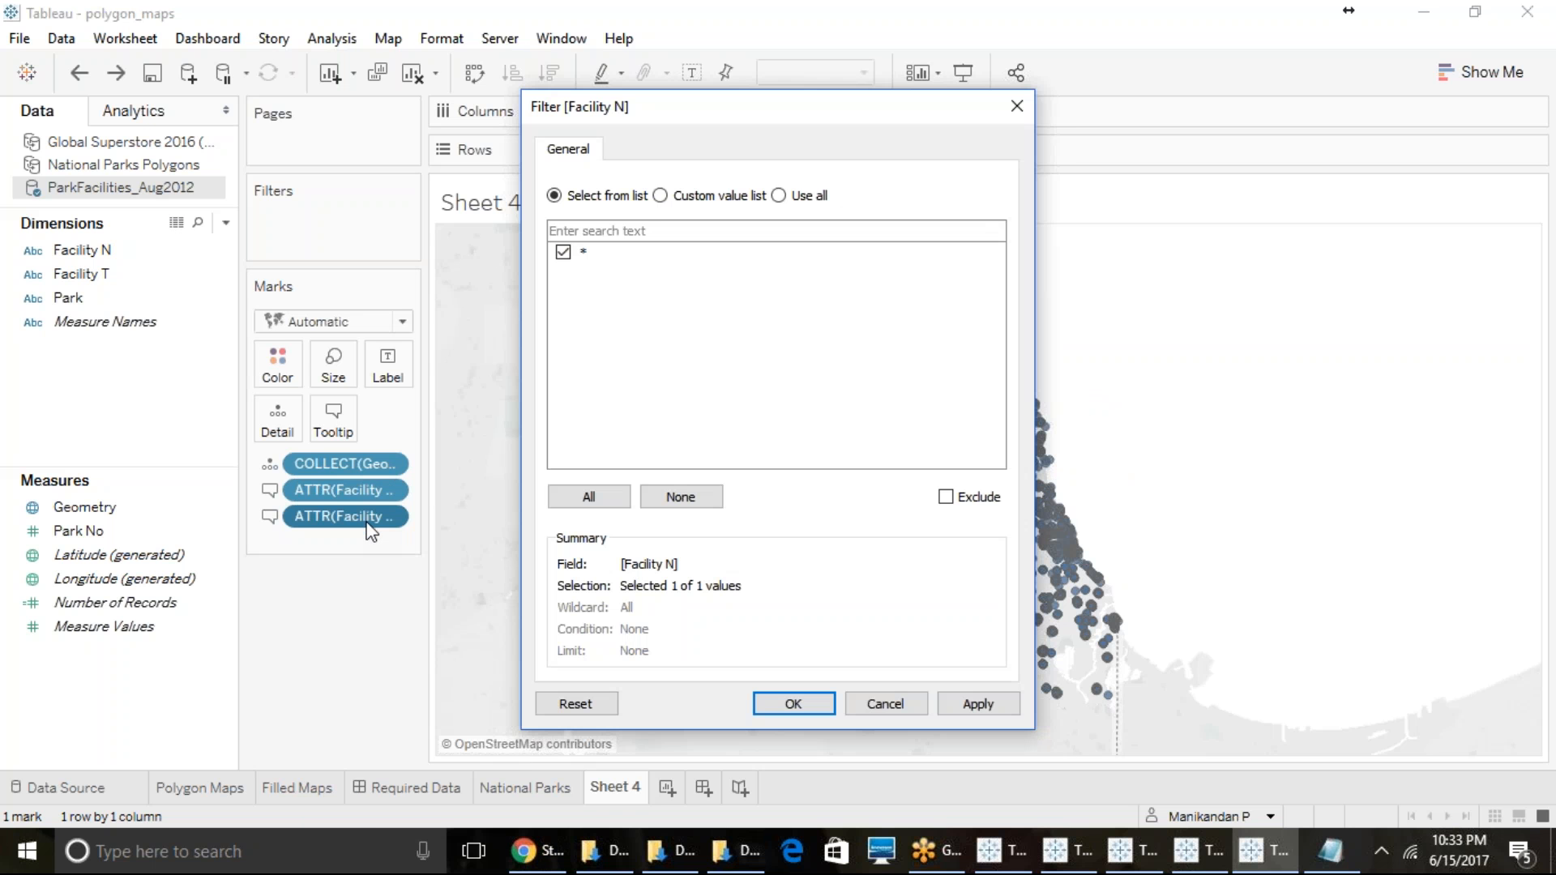
pyautogui.click(885, 705)
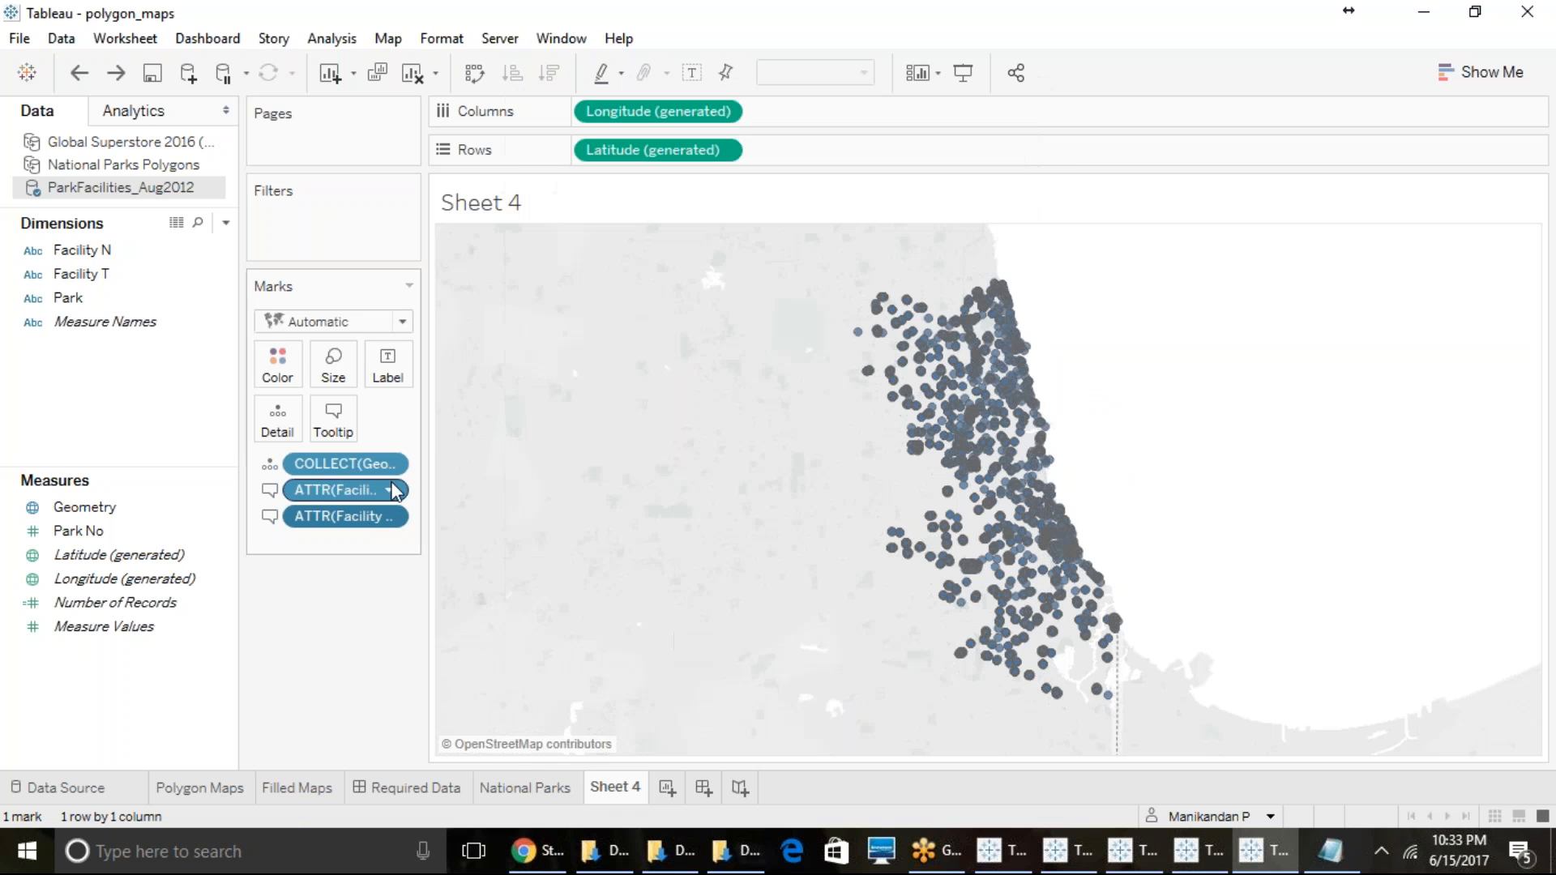
# - Show a filter for the Facility T attribute used in the tooltip
pyautogui.click(384, 487)
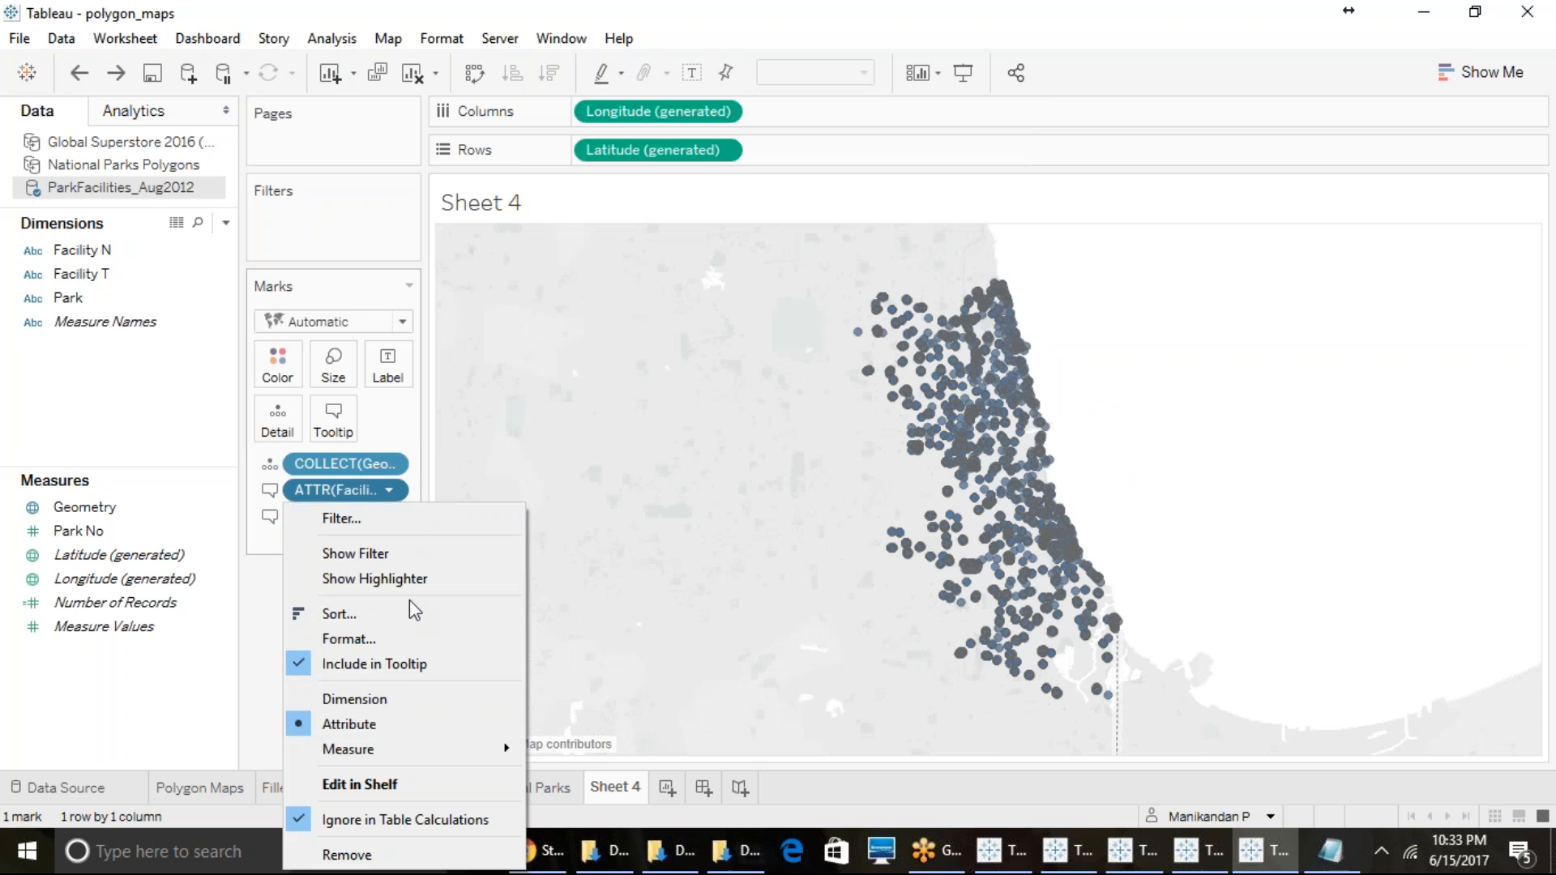
pyautogui.click(369, 554)
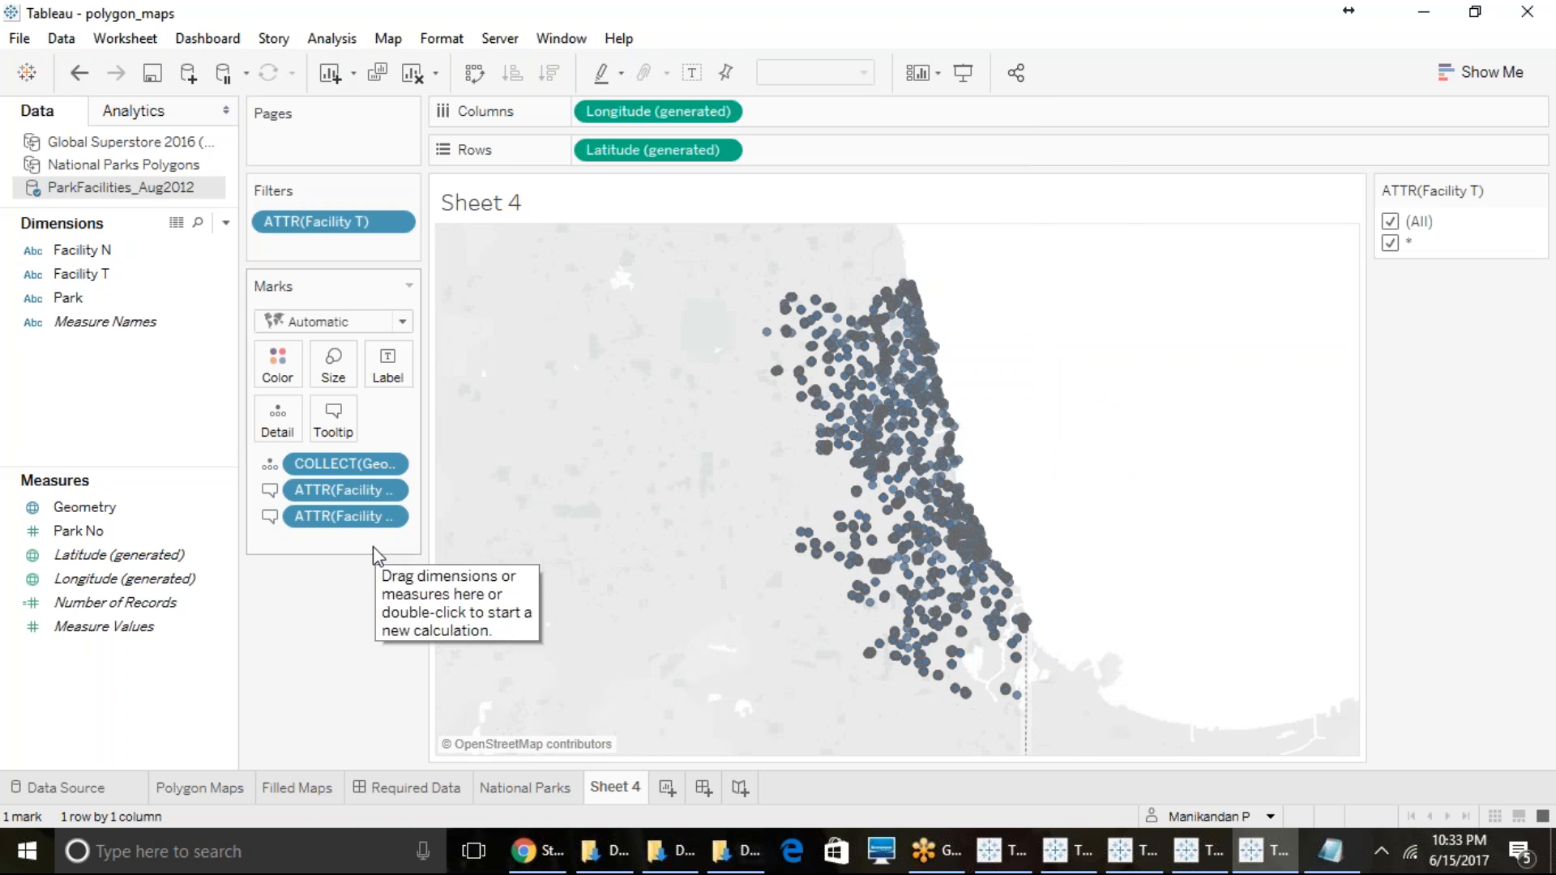
pyautogui.click(395, 226)
pyautogui.click(157, 325)
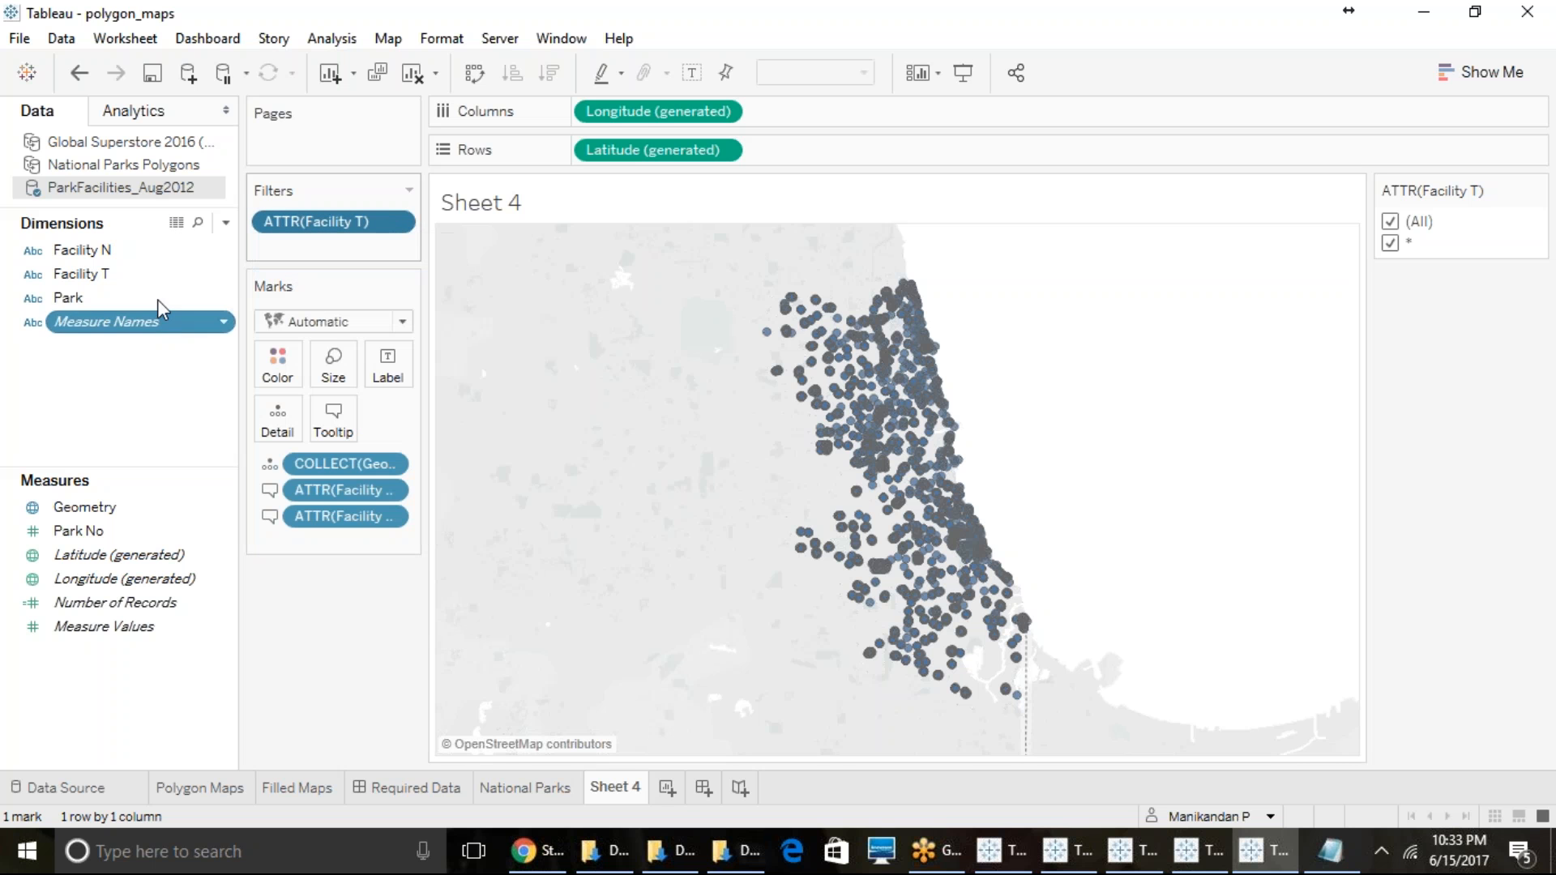
# - Filter the map by the Facility T dimension, keeping only INDOOR facilities
pyautogui.moveTo(157, 280); pyautogui.dragTo(323, 247)
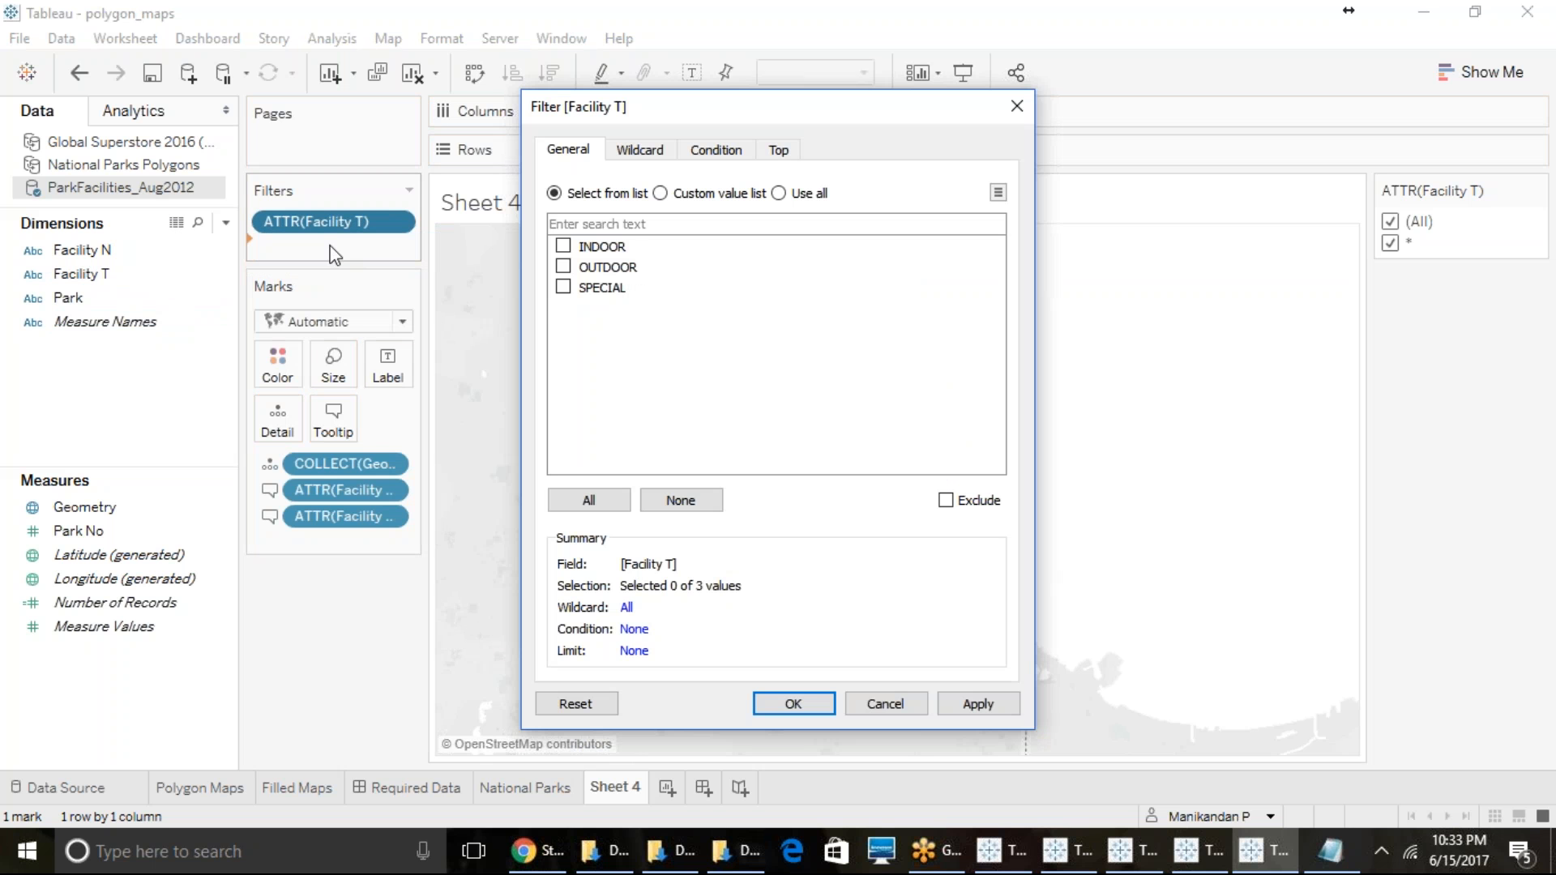
pyautogui.click(563, 246)
pyautogui.click(768, 705)
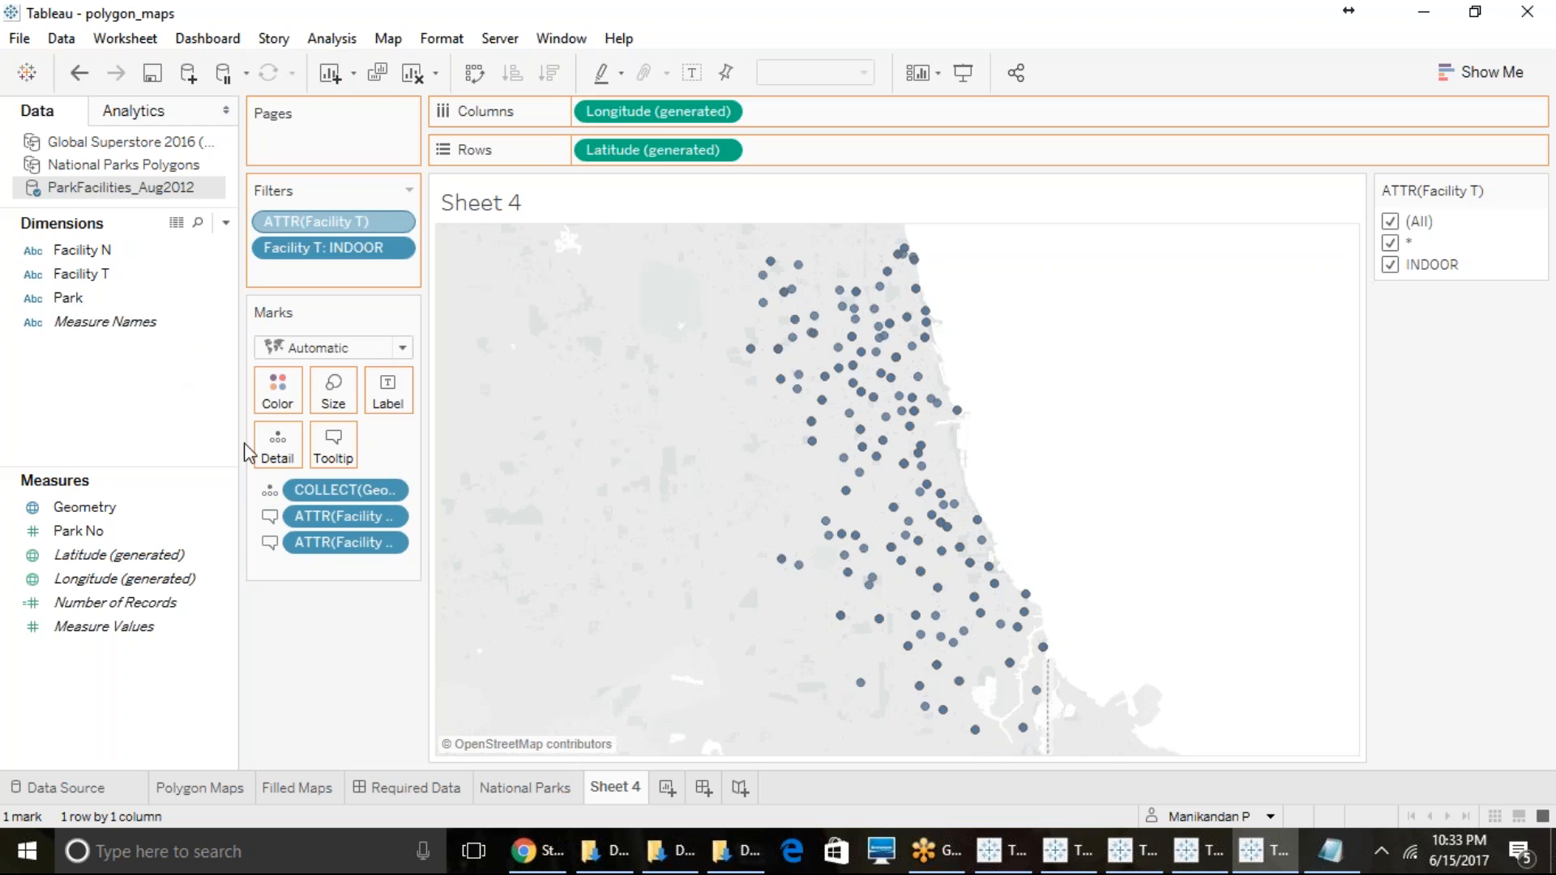
# - Remove the Facility T attribute filter and both facility tooltip fields from Sheet 4
pyautogui.moveTo(244, 447); pyautogui.dragTo(240, 449)
pyautogui.moveTo(339, 491); pyautogui.dragTo(223, 494)
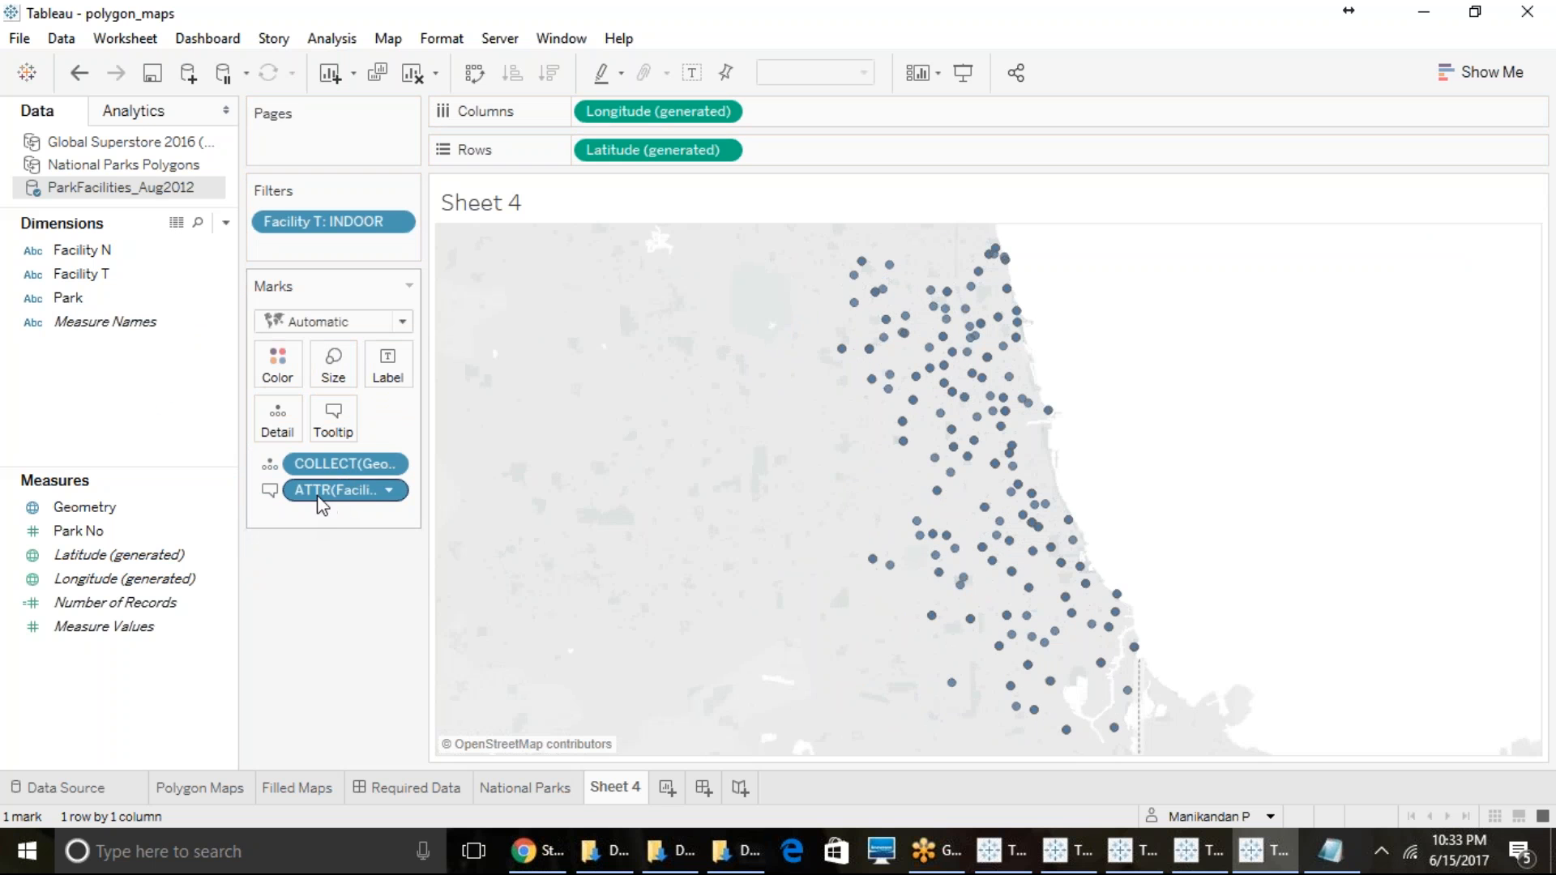
pyautogui.moveTo(326, 503); pyautogui.dragTo(608, 503)
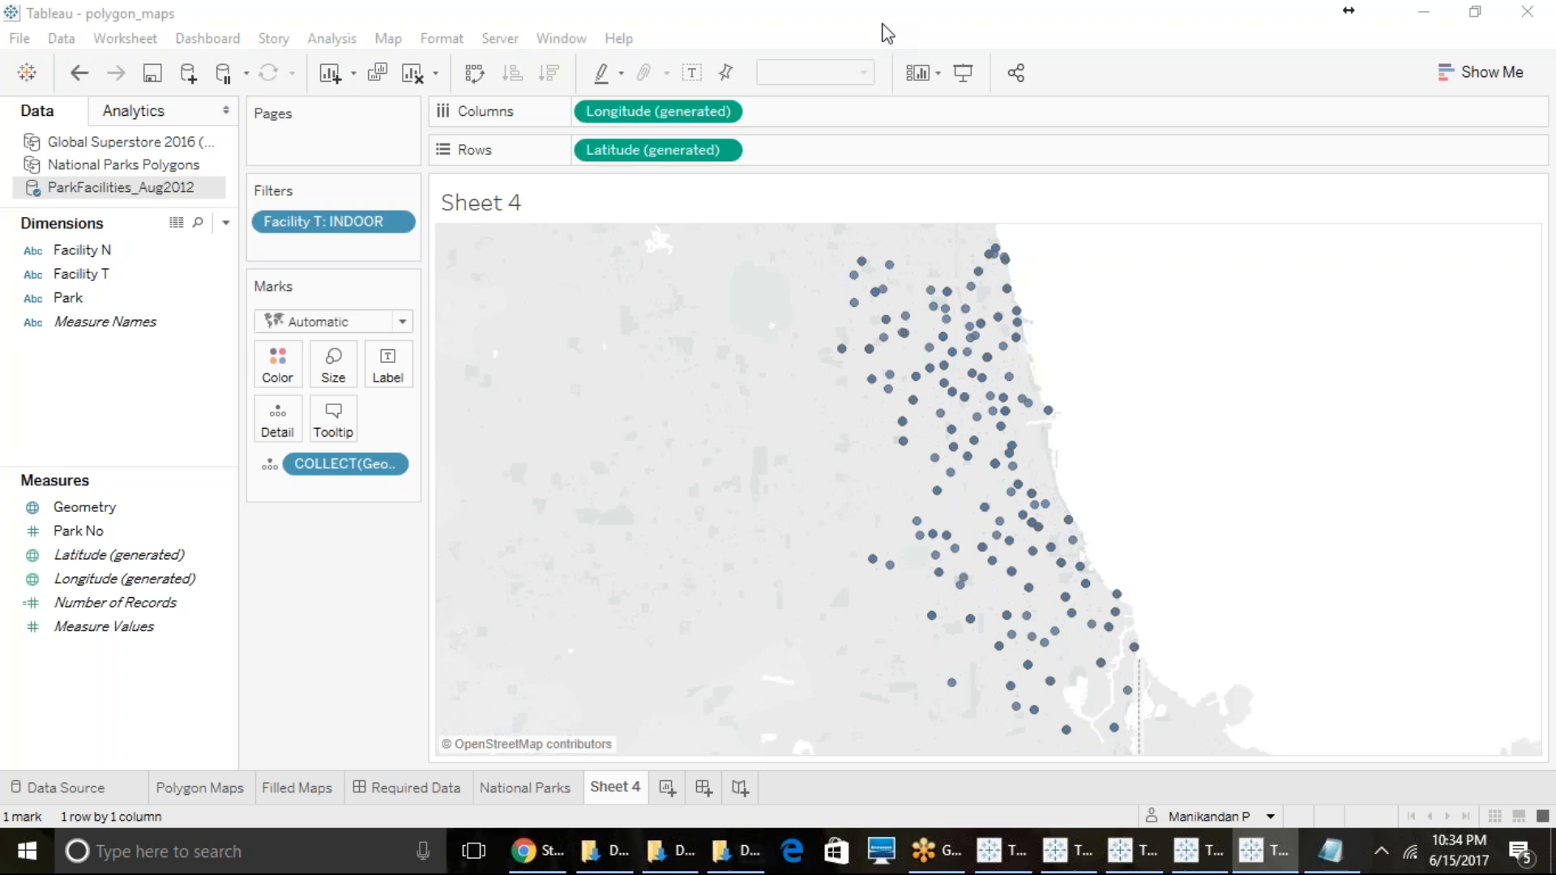
# - Look through the National Parks, Required Data and Sheet 4 tabs and the Hospital Floor Plan workbook
pyautogui.click(946, 36)
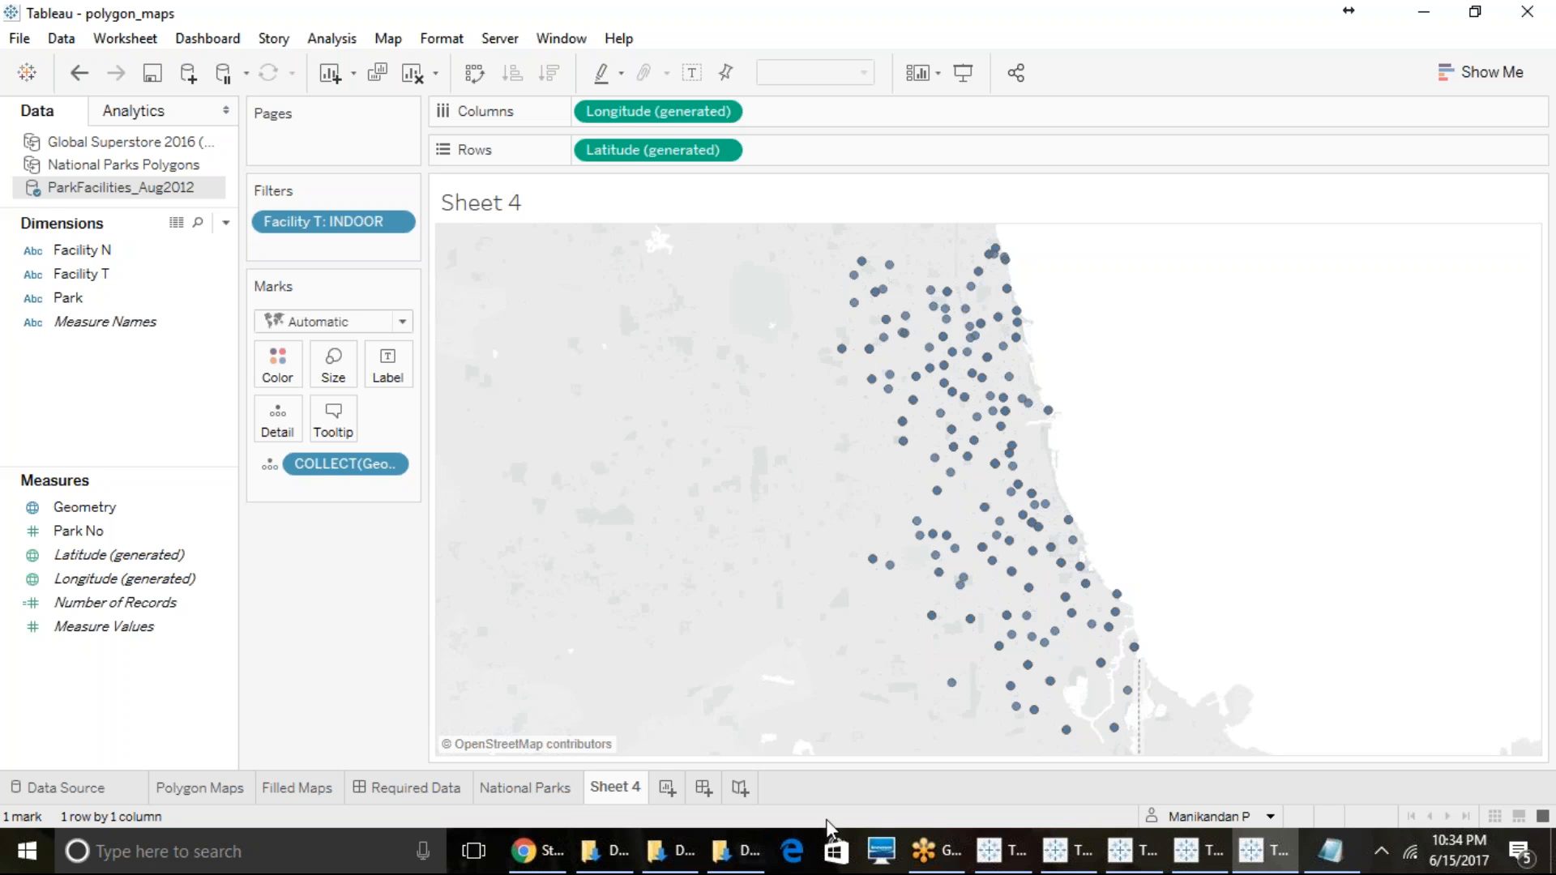
pyautogui.click(532, 784)
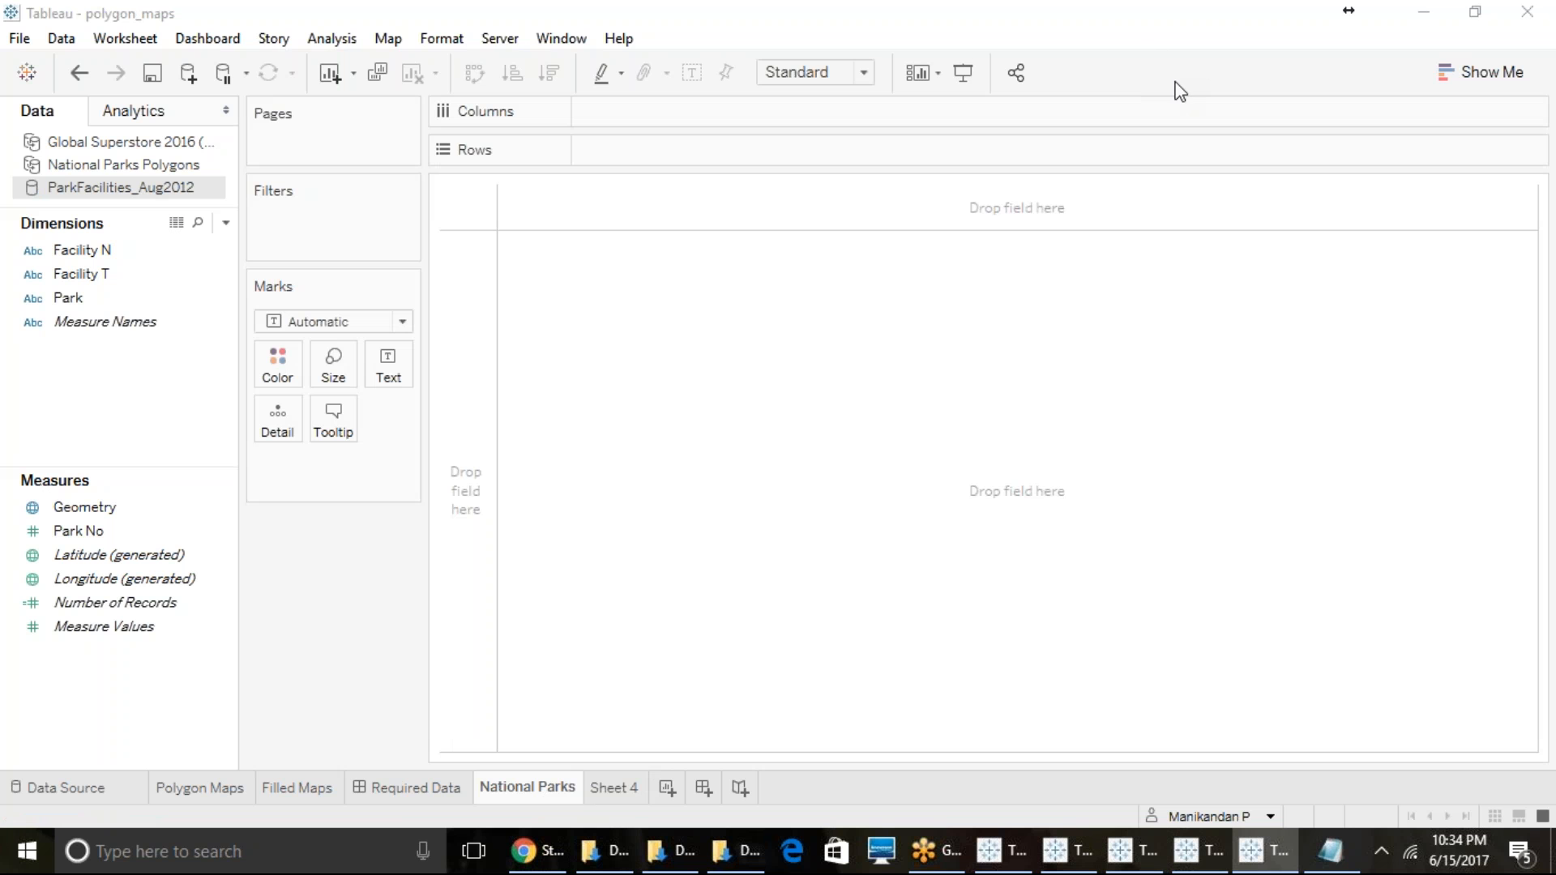
pyautogui.click(412, 789)
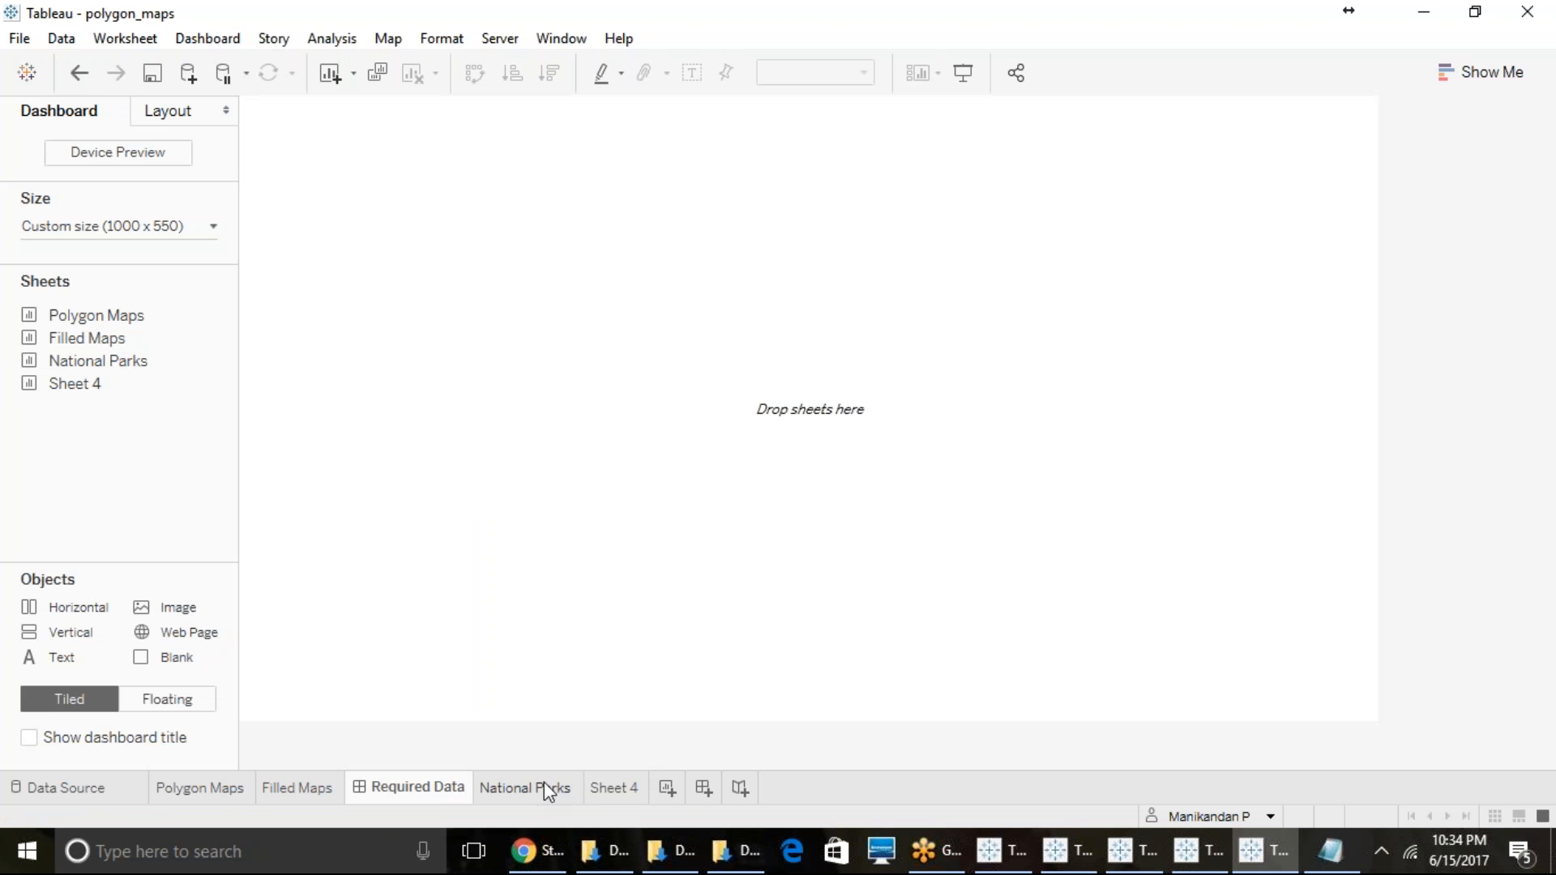
pyautogui.click(1120, 851)
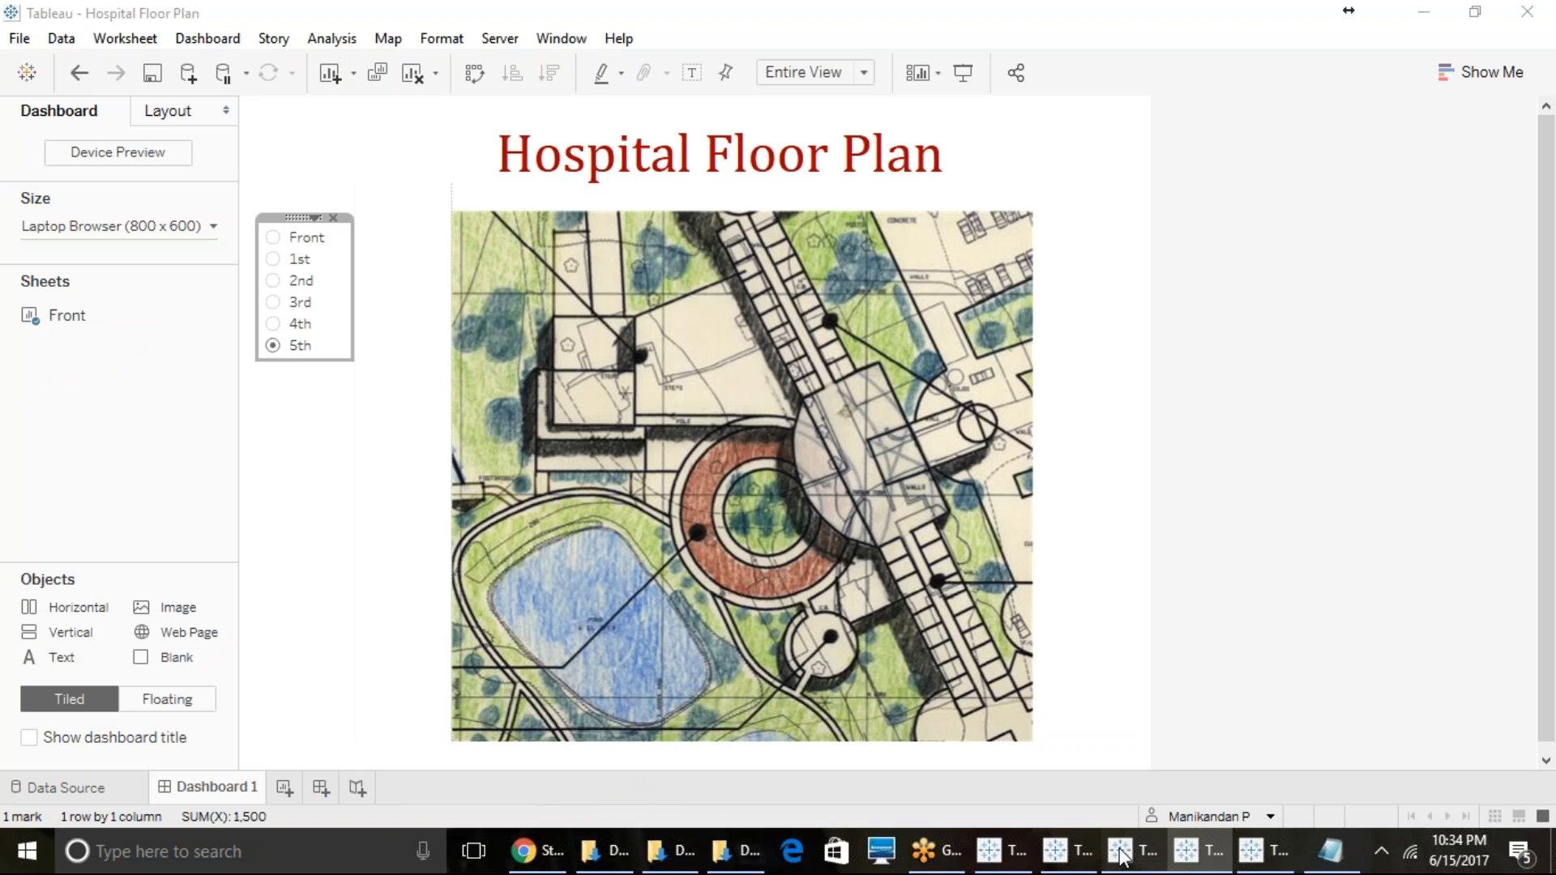
pyautogui.click(1121, 850)
pyautogui.click(1250, 852)
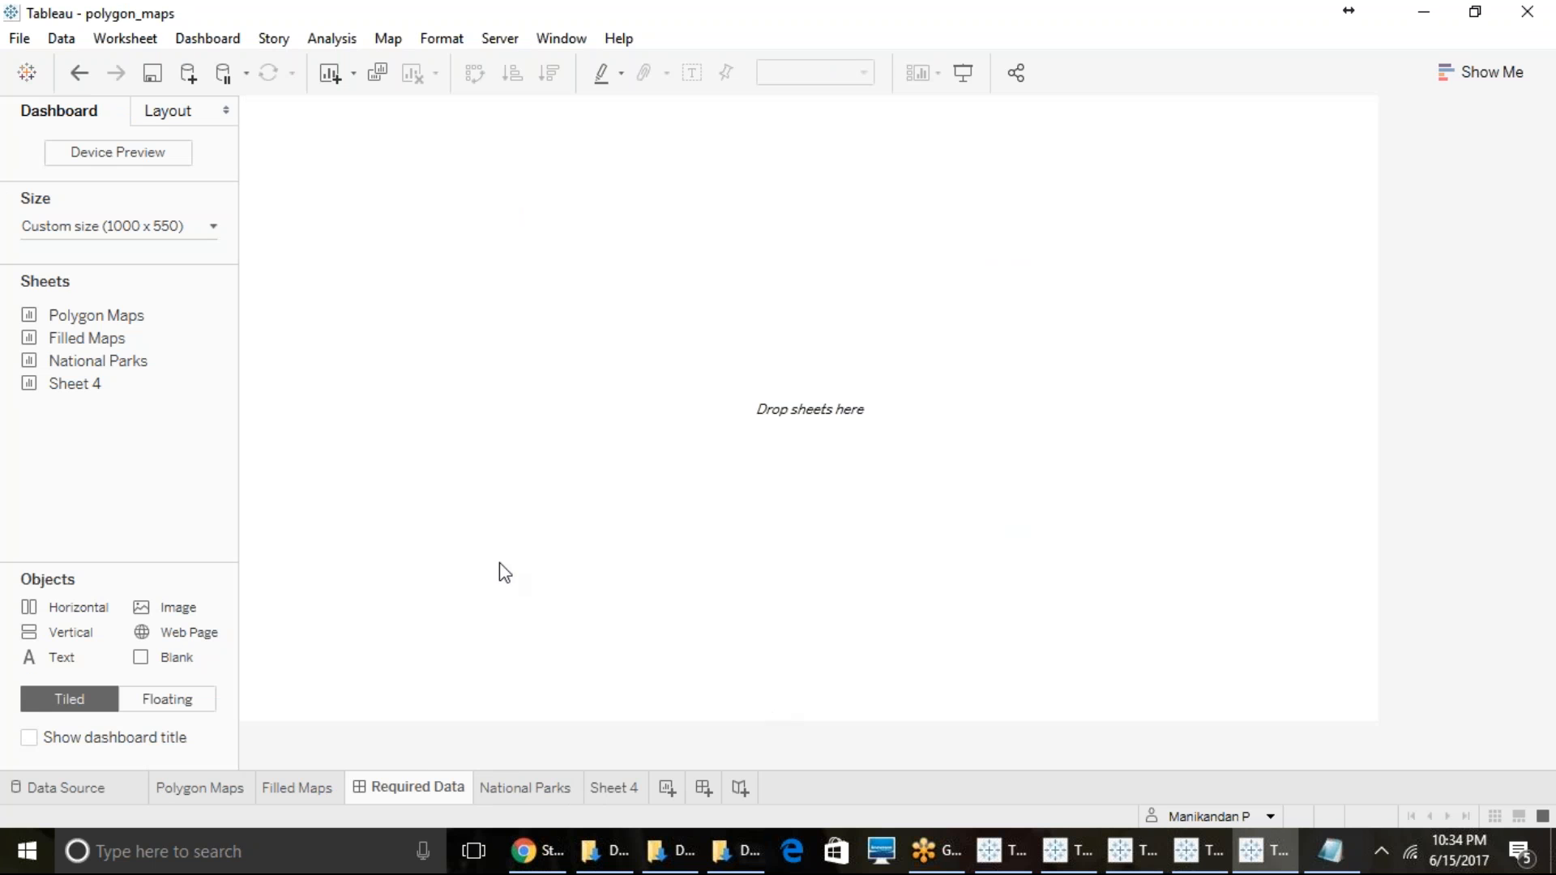
pyautogui.moveTo(144, 382)
pyautogui.click(609, 786)
pyautogui.click(541, 790)
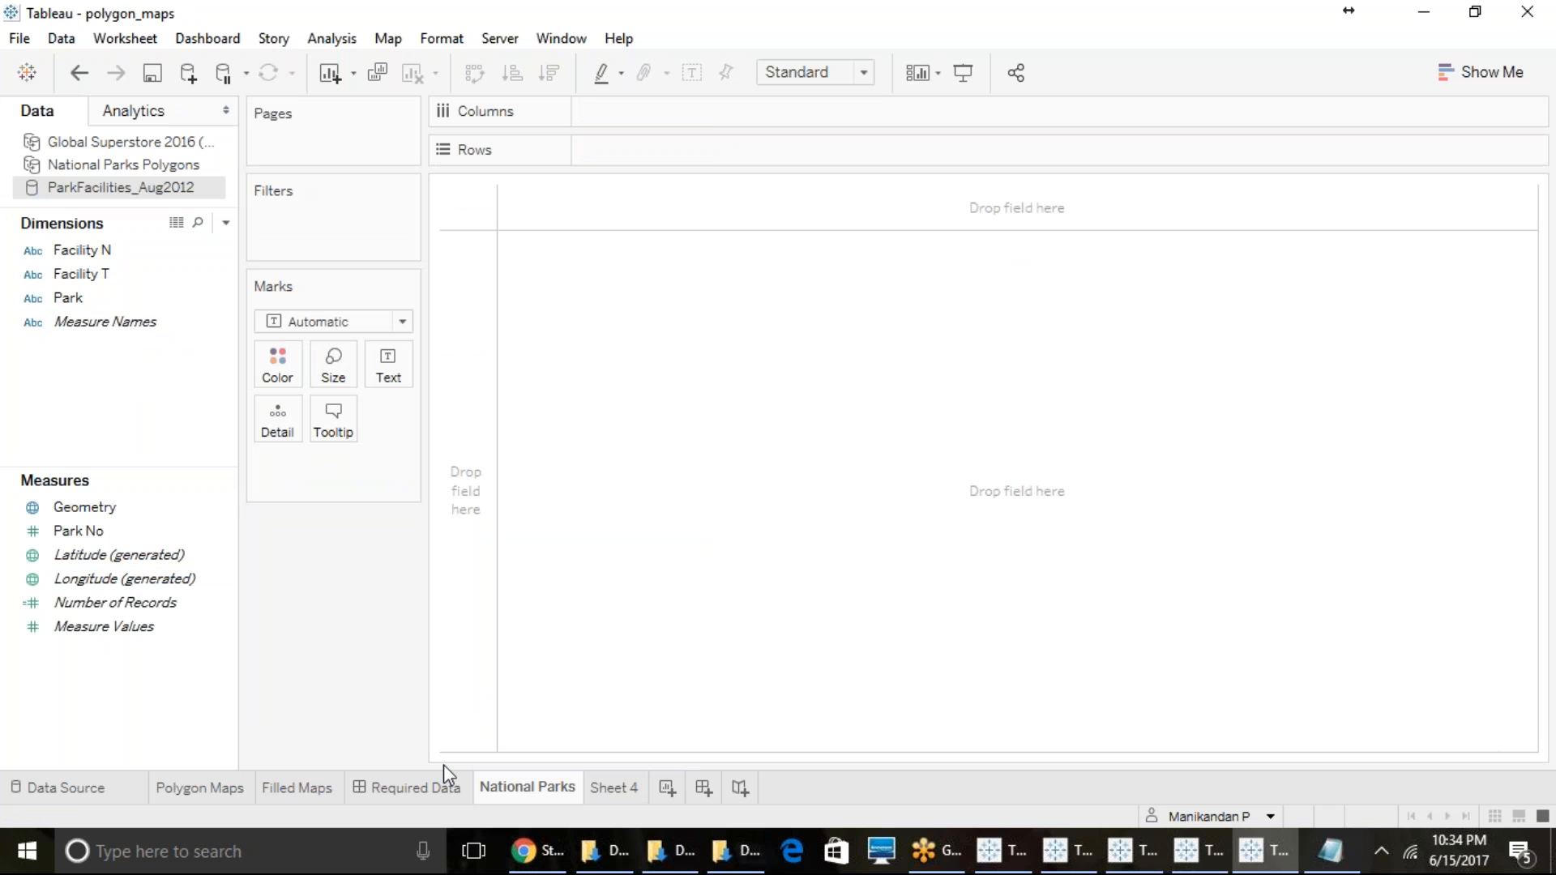
# - Color the Polygon Maps sheet by Park ID from National Parks Polygons instead of Point ID, and dismiss the relationship warning
pyautogui.click(153, 164)
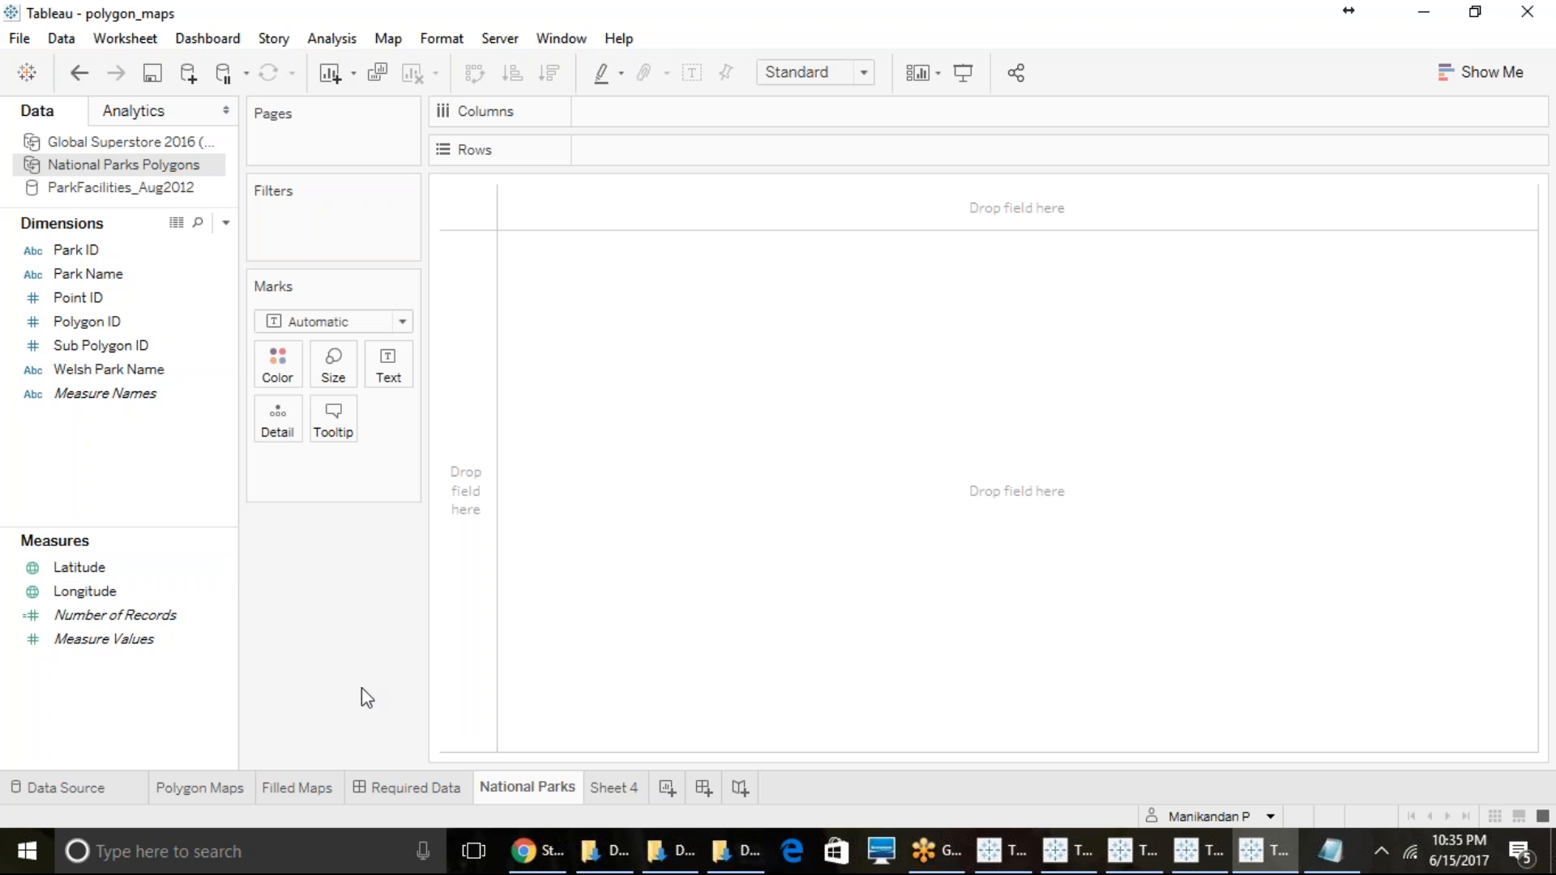
pyautogui.moveTo(428, 789)
pyautogui.click(212, 791)
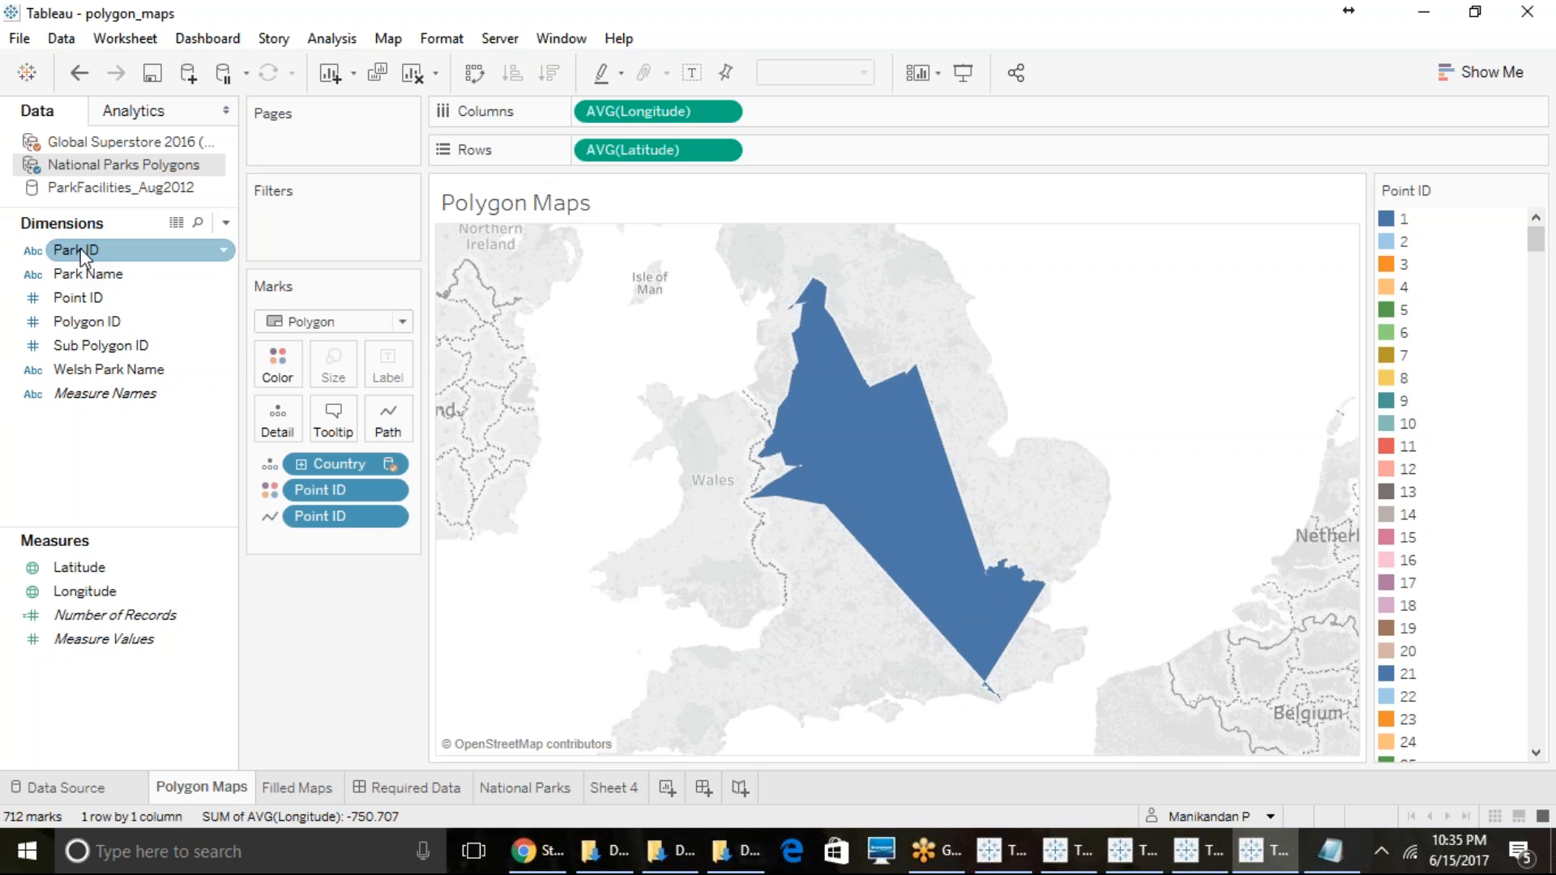
pyautogui.moveTo(81, 248); pyautogui.dragTo(282, 362)
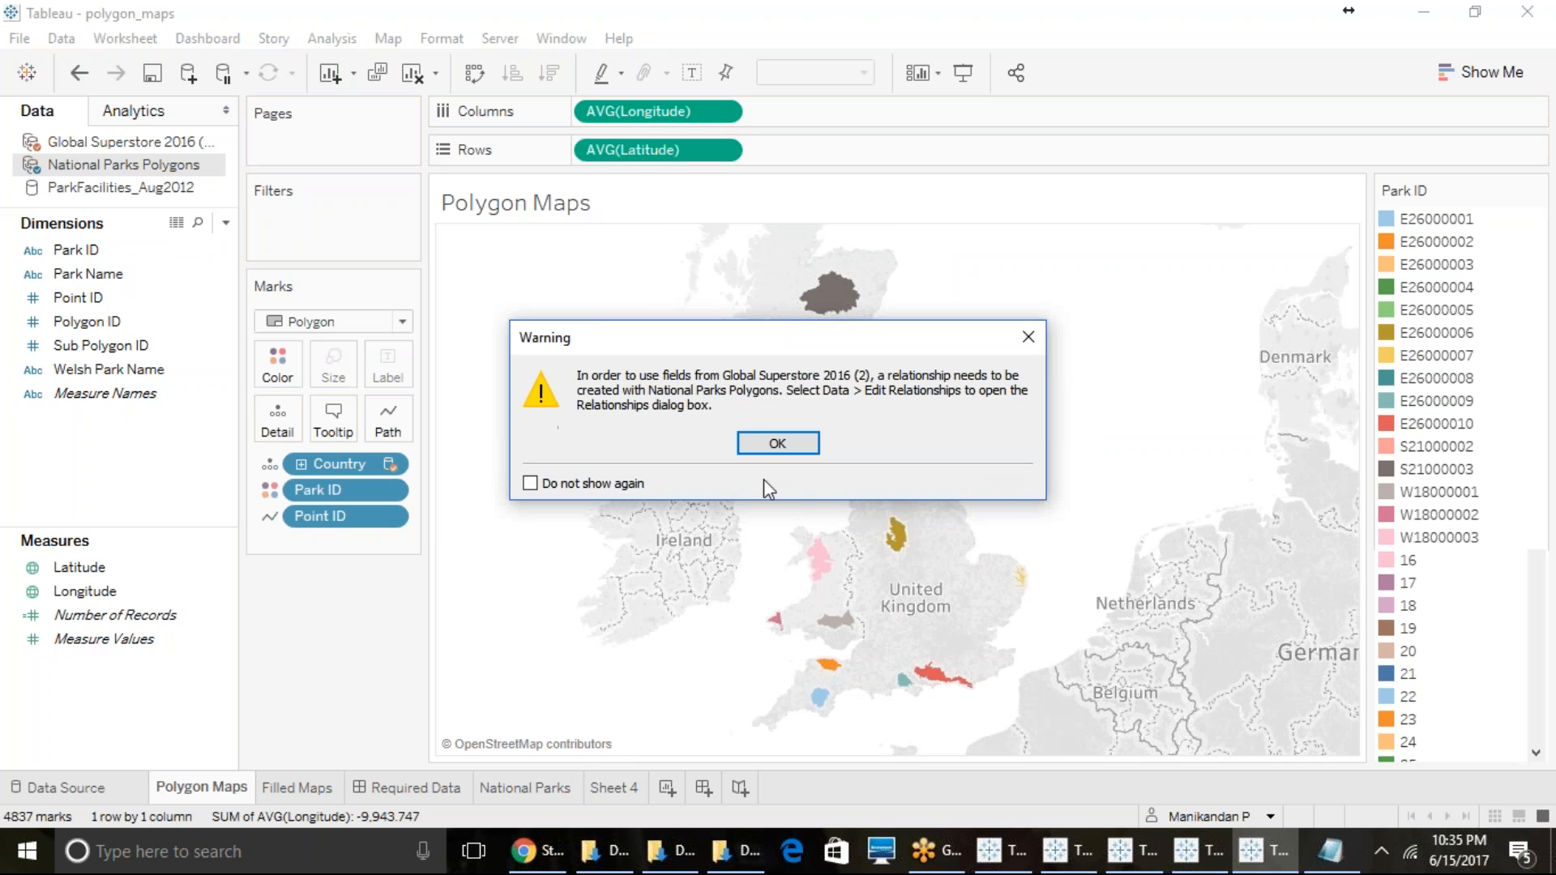
pyautogui.click(791, 442)
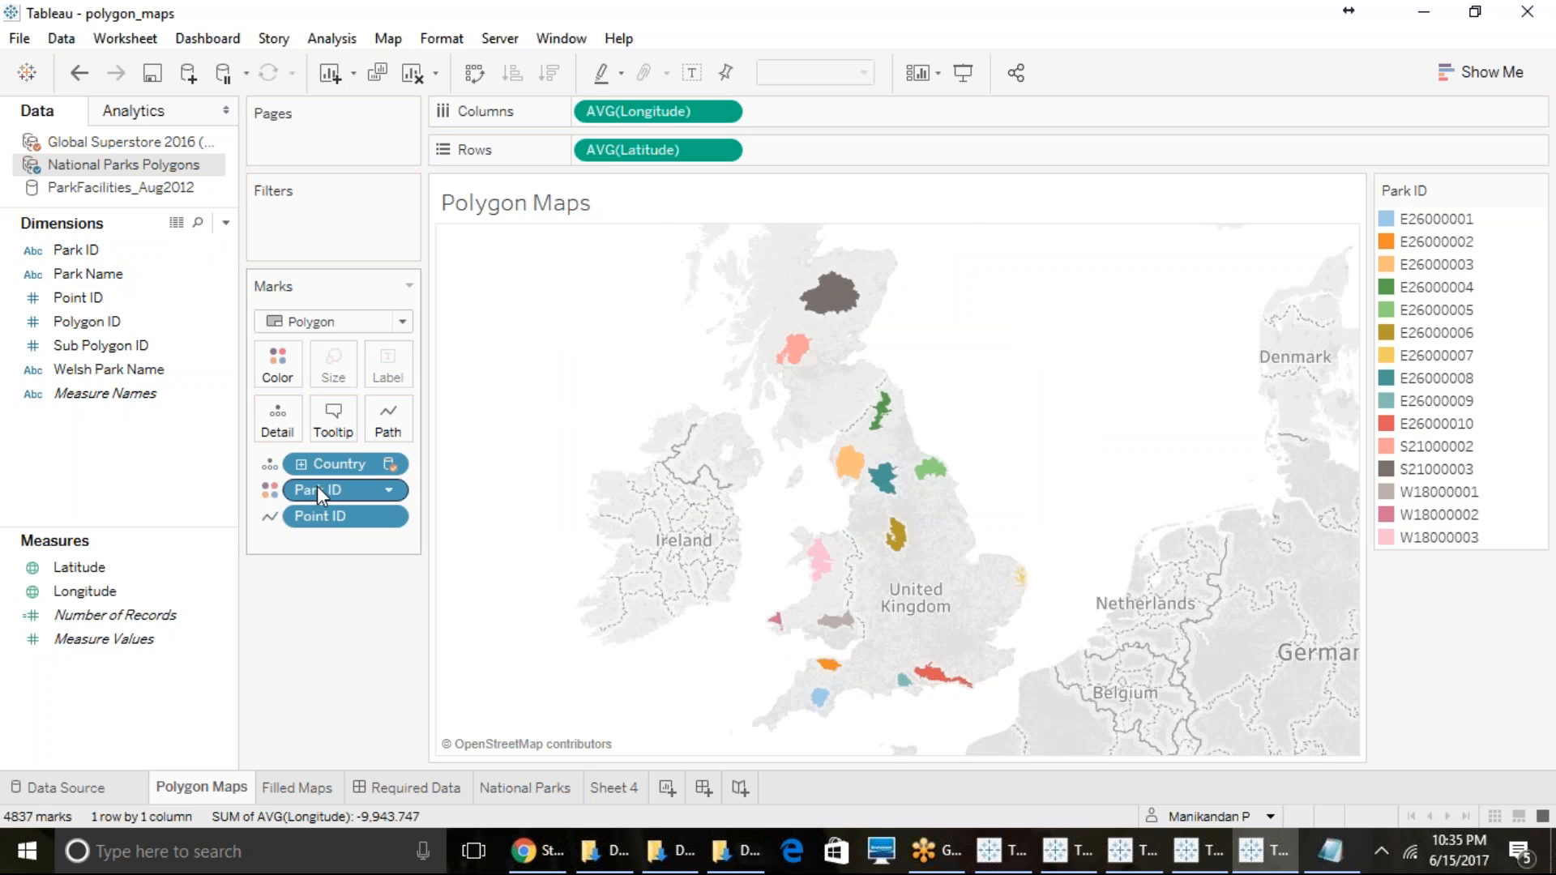
# - Remove Park ID from the polygon map, color the map by Park ID again, and dismiss the relationship warnings
pyautogui.moveTo(319, 488); pyautogui.dragTo(207, 447)
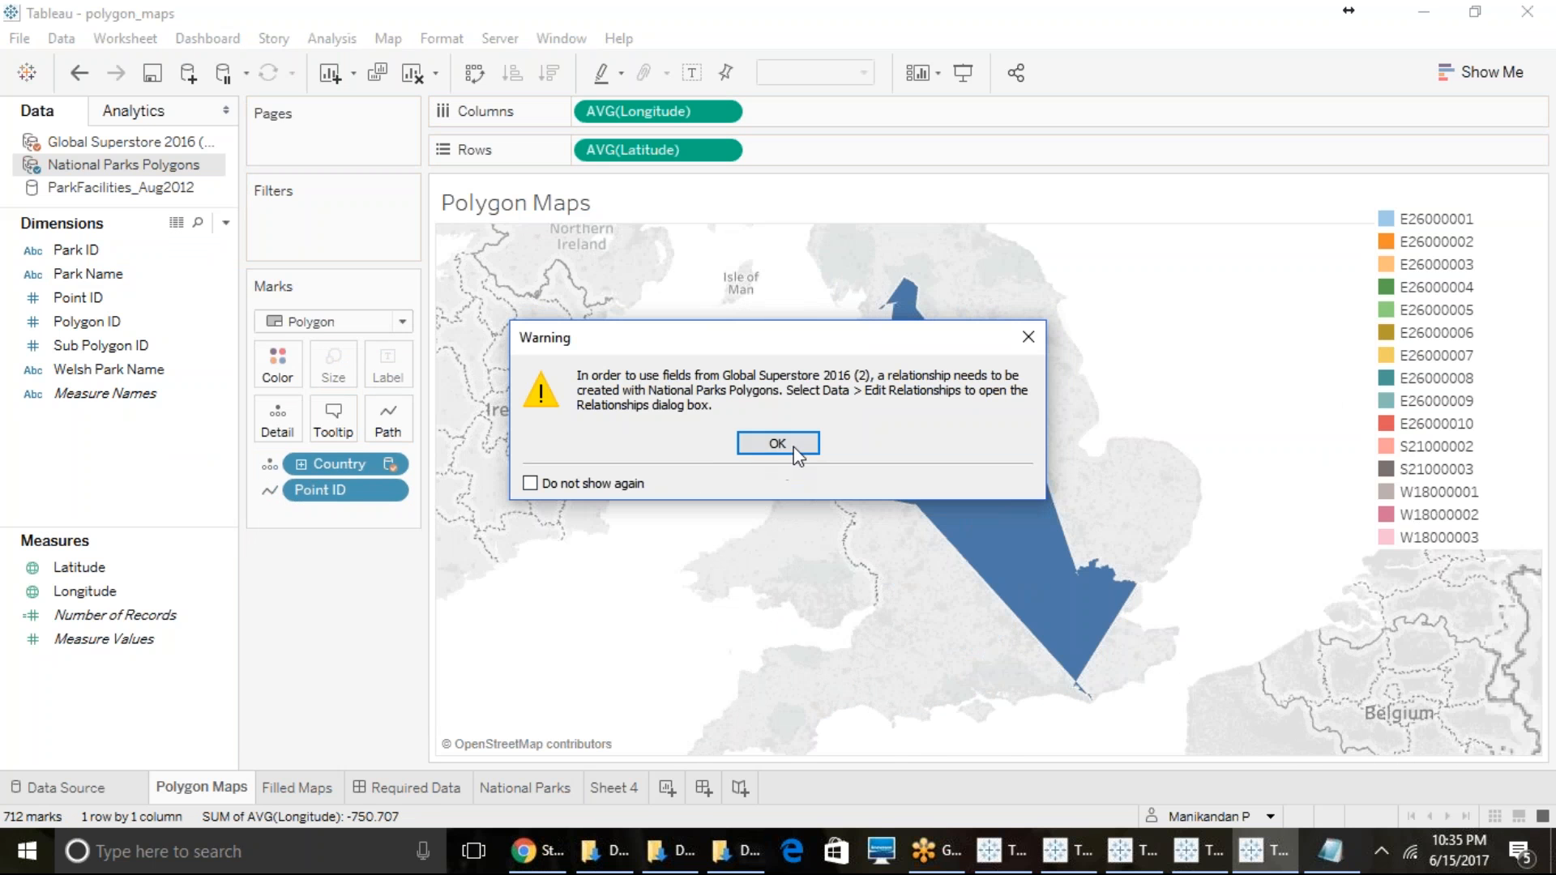
pyautogui.click(793, 444)
pyautogui.moveTo(75, 251); pyautogui.dragTo(285, 375)
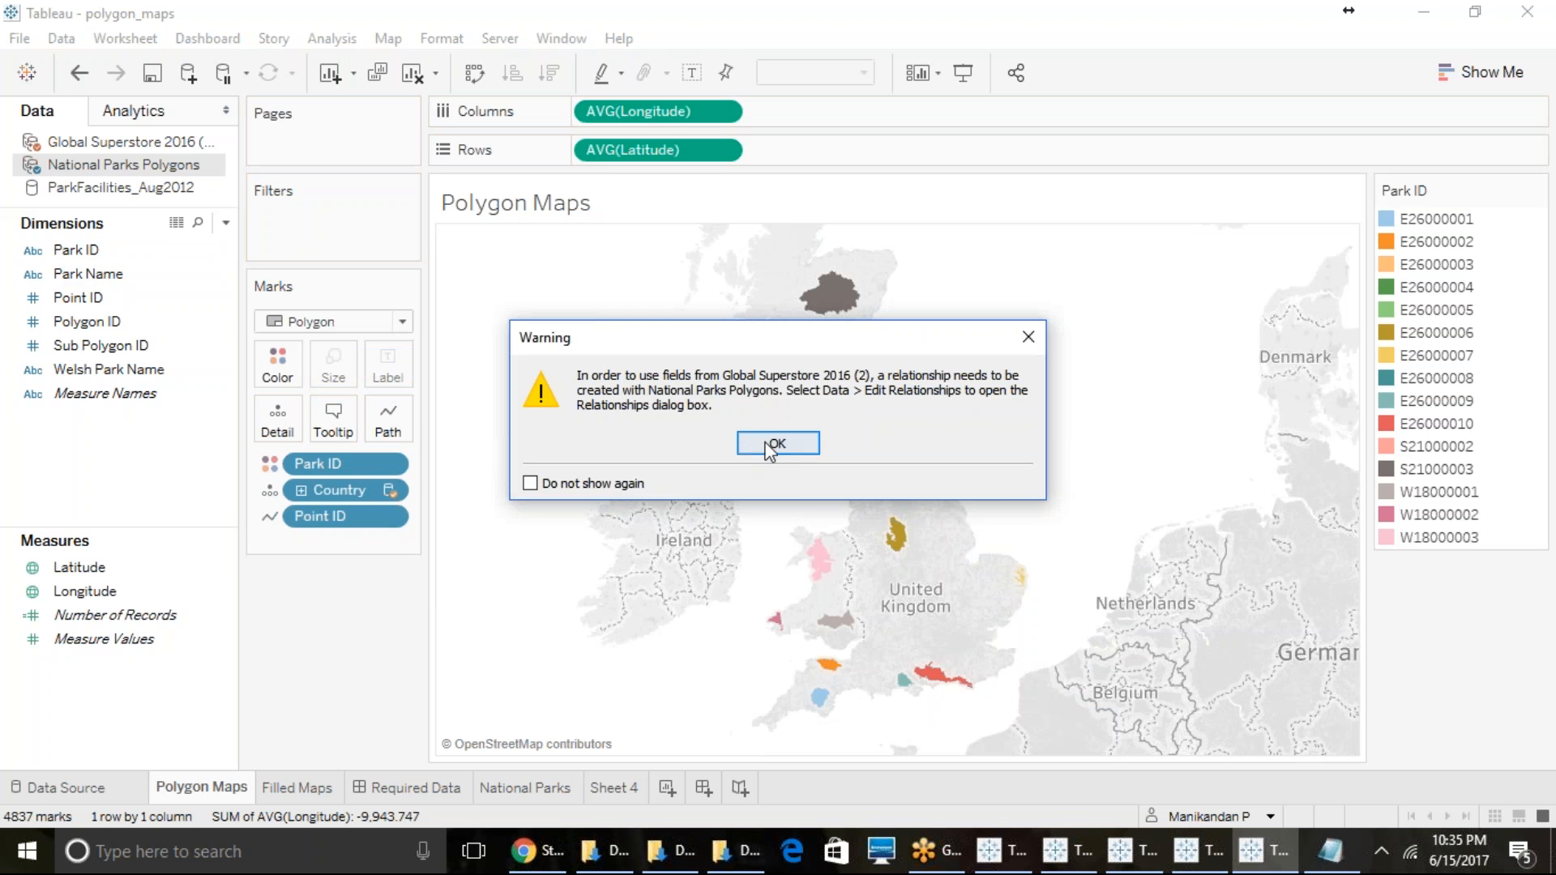
pyautogui.click(774, 442)
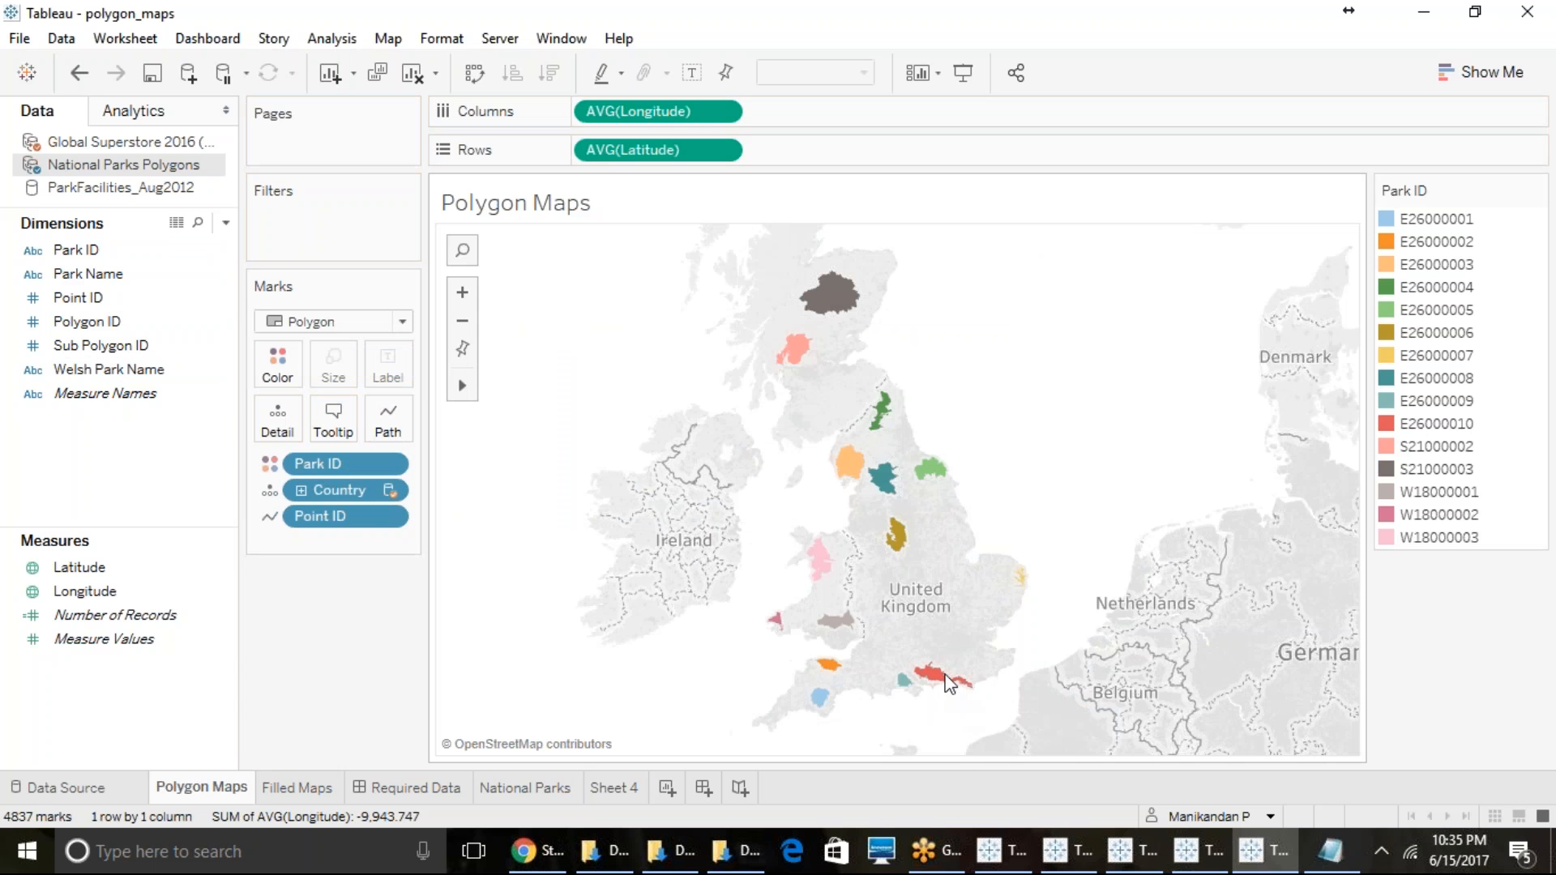
pyautogui.moveTo(931, 683)
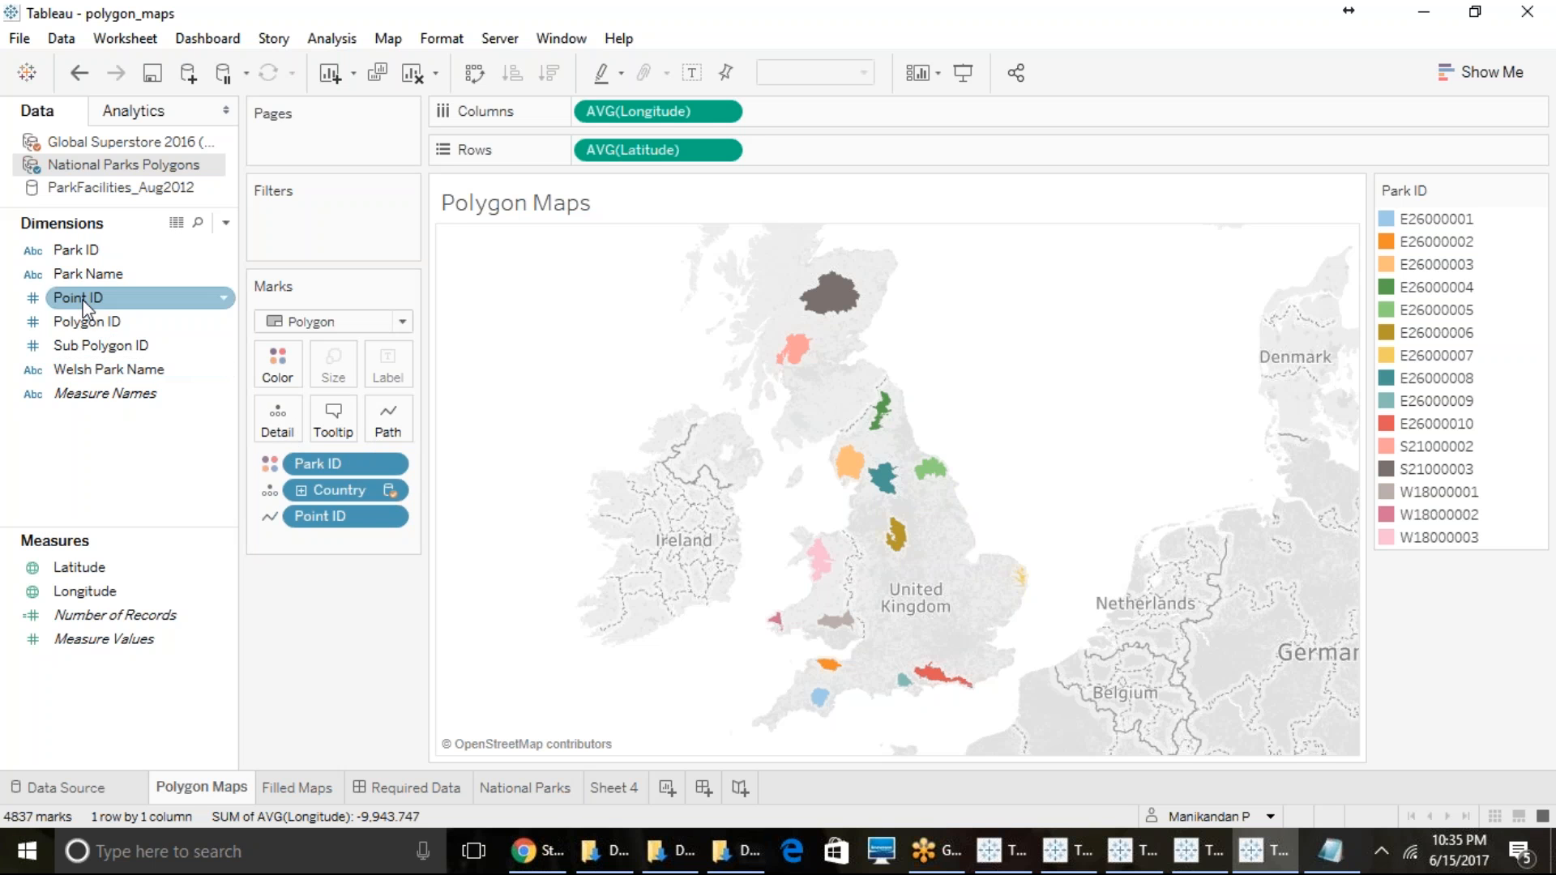
# - Try Polygon ID as the polygon path in place of Point ID, and remove Polygon ID and Country from the marks
pyautogui.moveTo(72, 321); pyautogui.dragTo(389, 421)
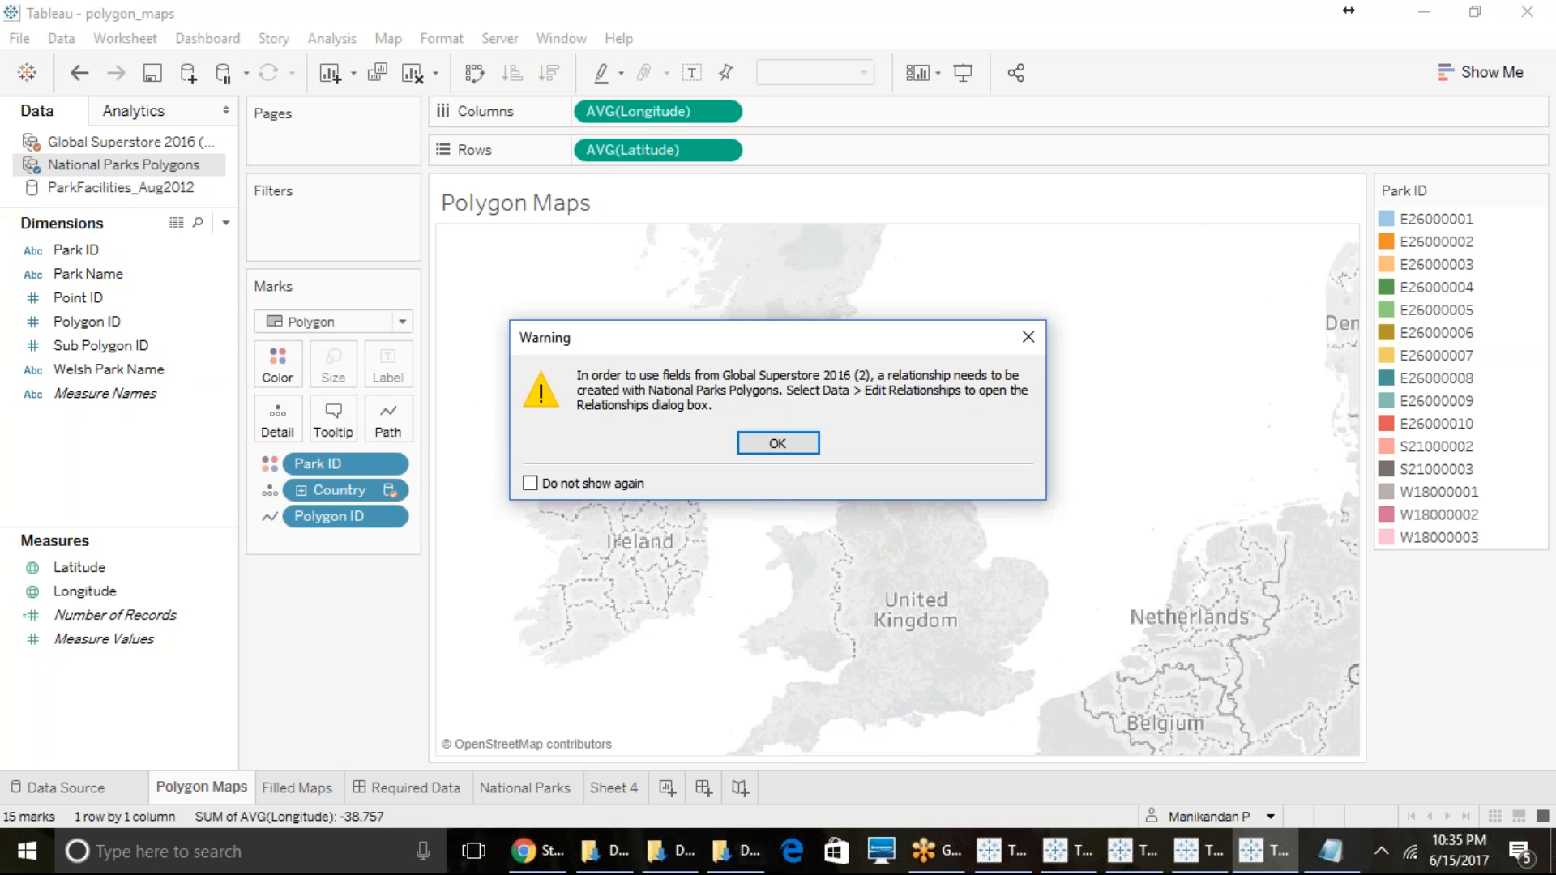
pyautogui.click(774, 446)
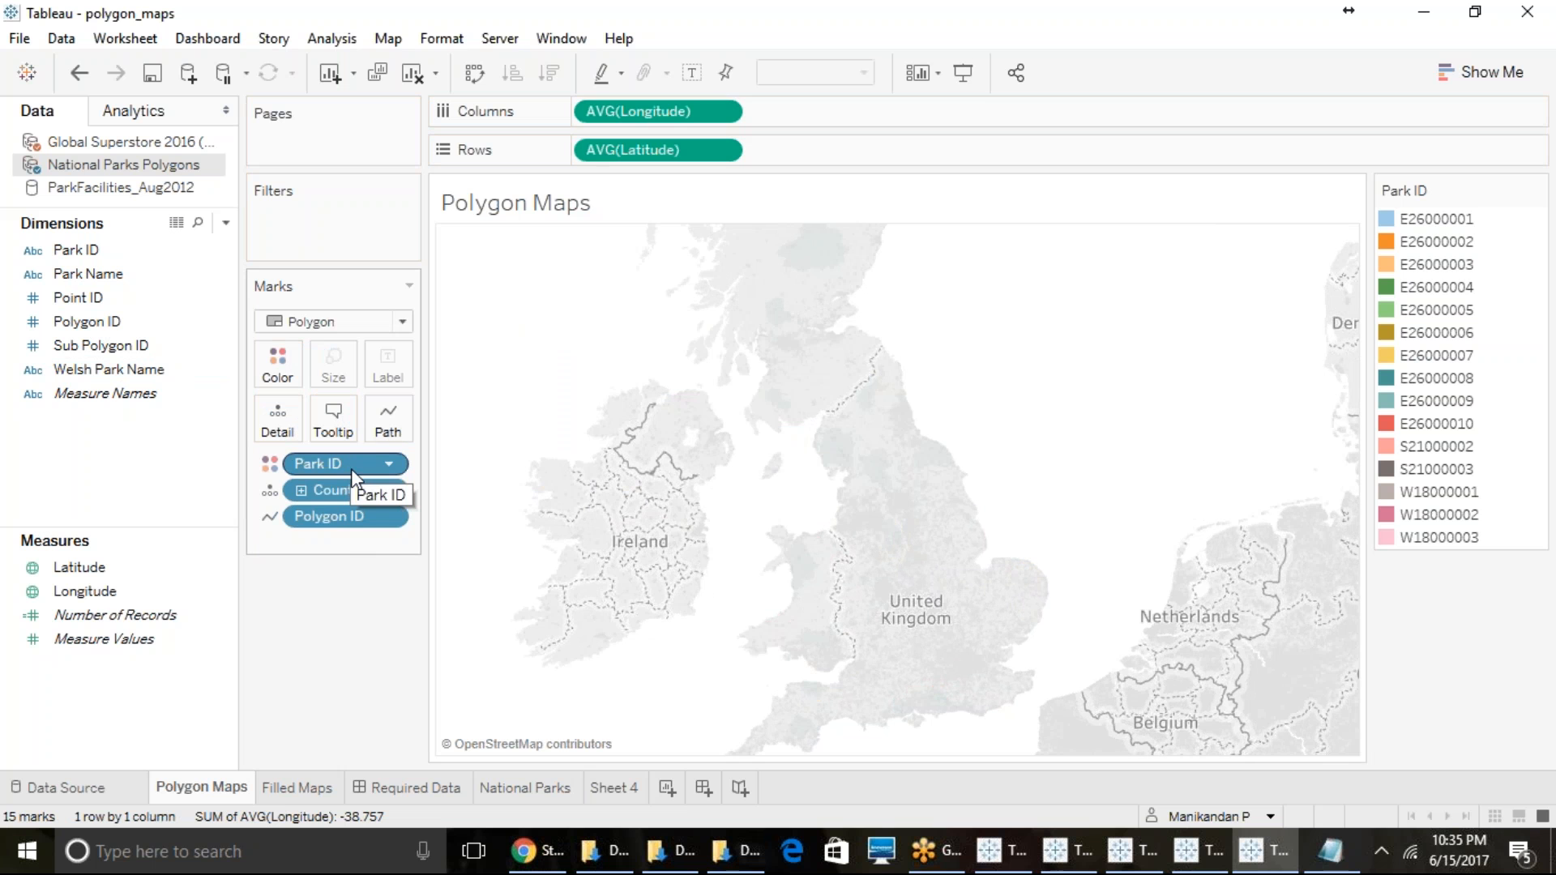
pyautogui.moveTo(339, 525); pyautogui.dragTo(190, 483)
pyautogui.click(785, 441)
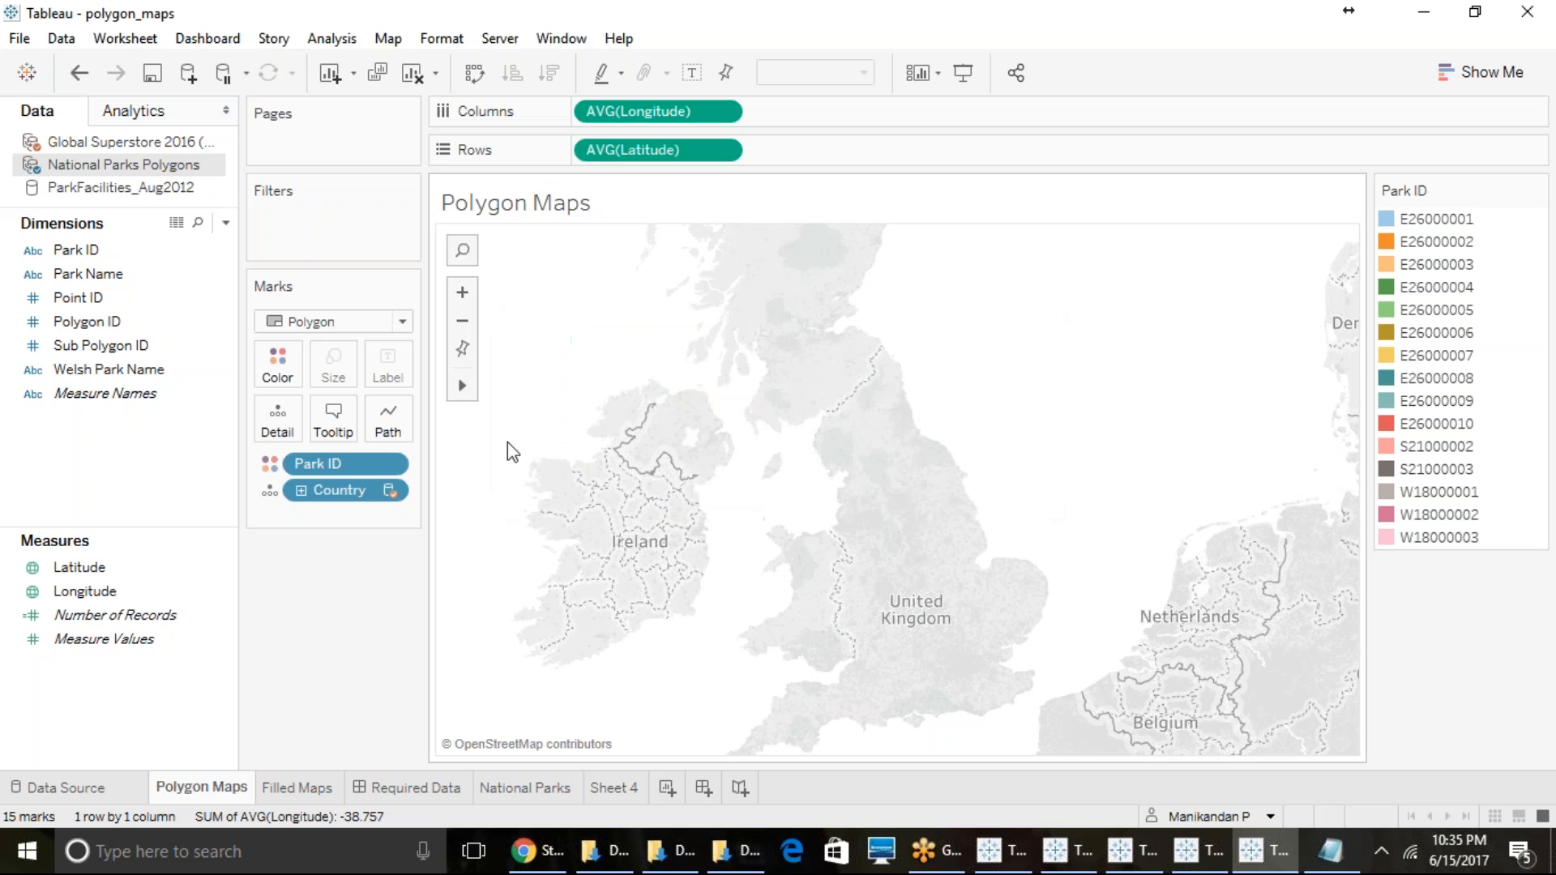
pyautogui.moveTo(341, 490)
pyautogui.mouseDown()
pyautogui.moveTo(149, 475)
pyautogui.moveTo(196, 495)
pyautogui.mouseUp()
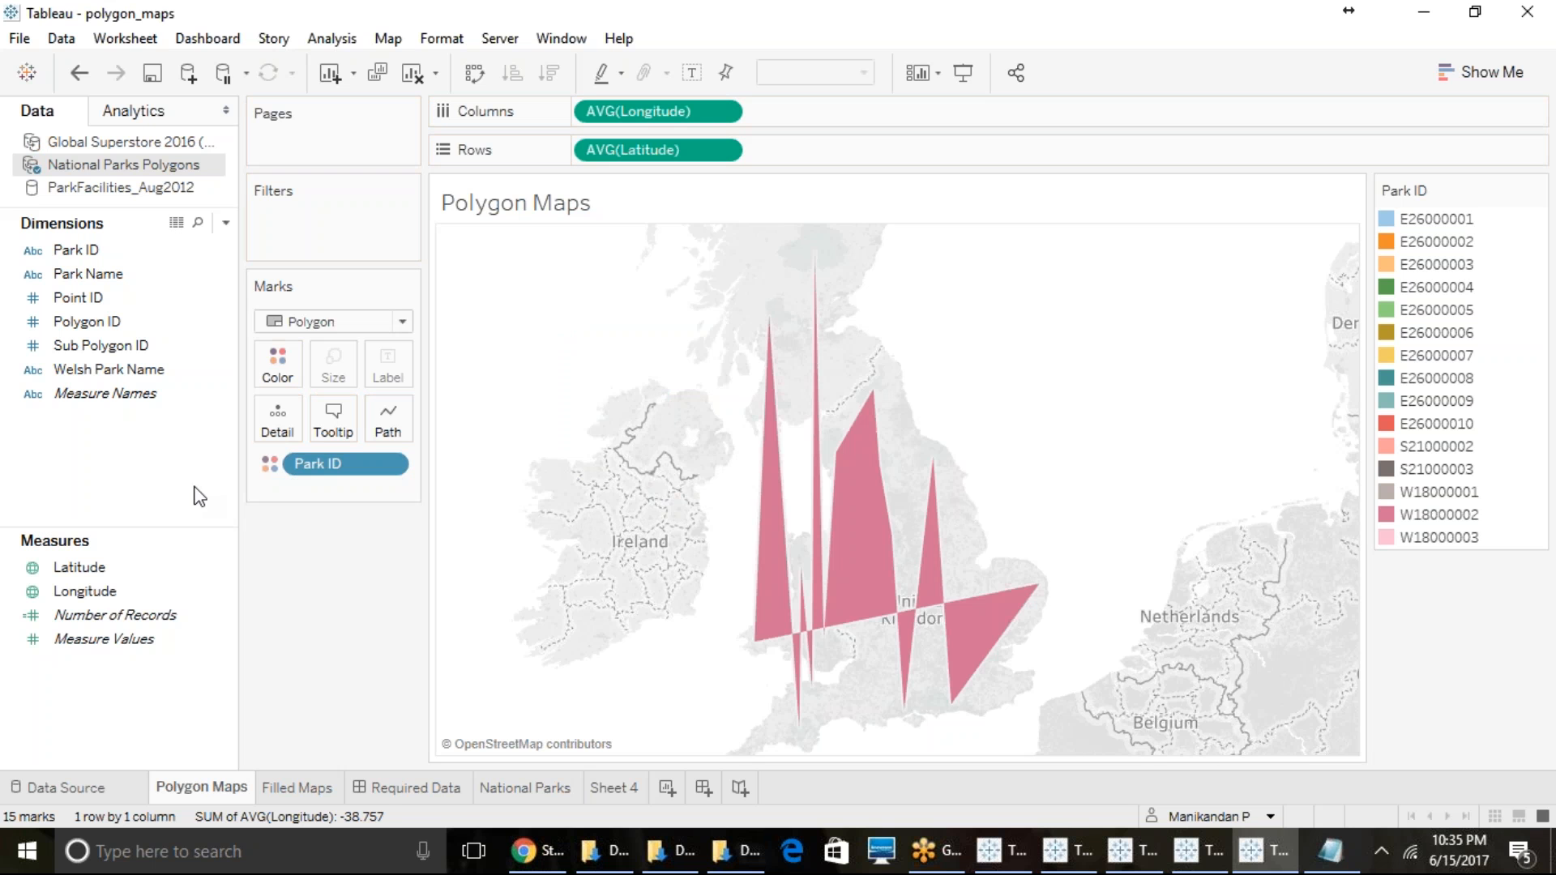
pyautogui.click(783, 541)
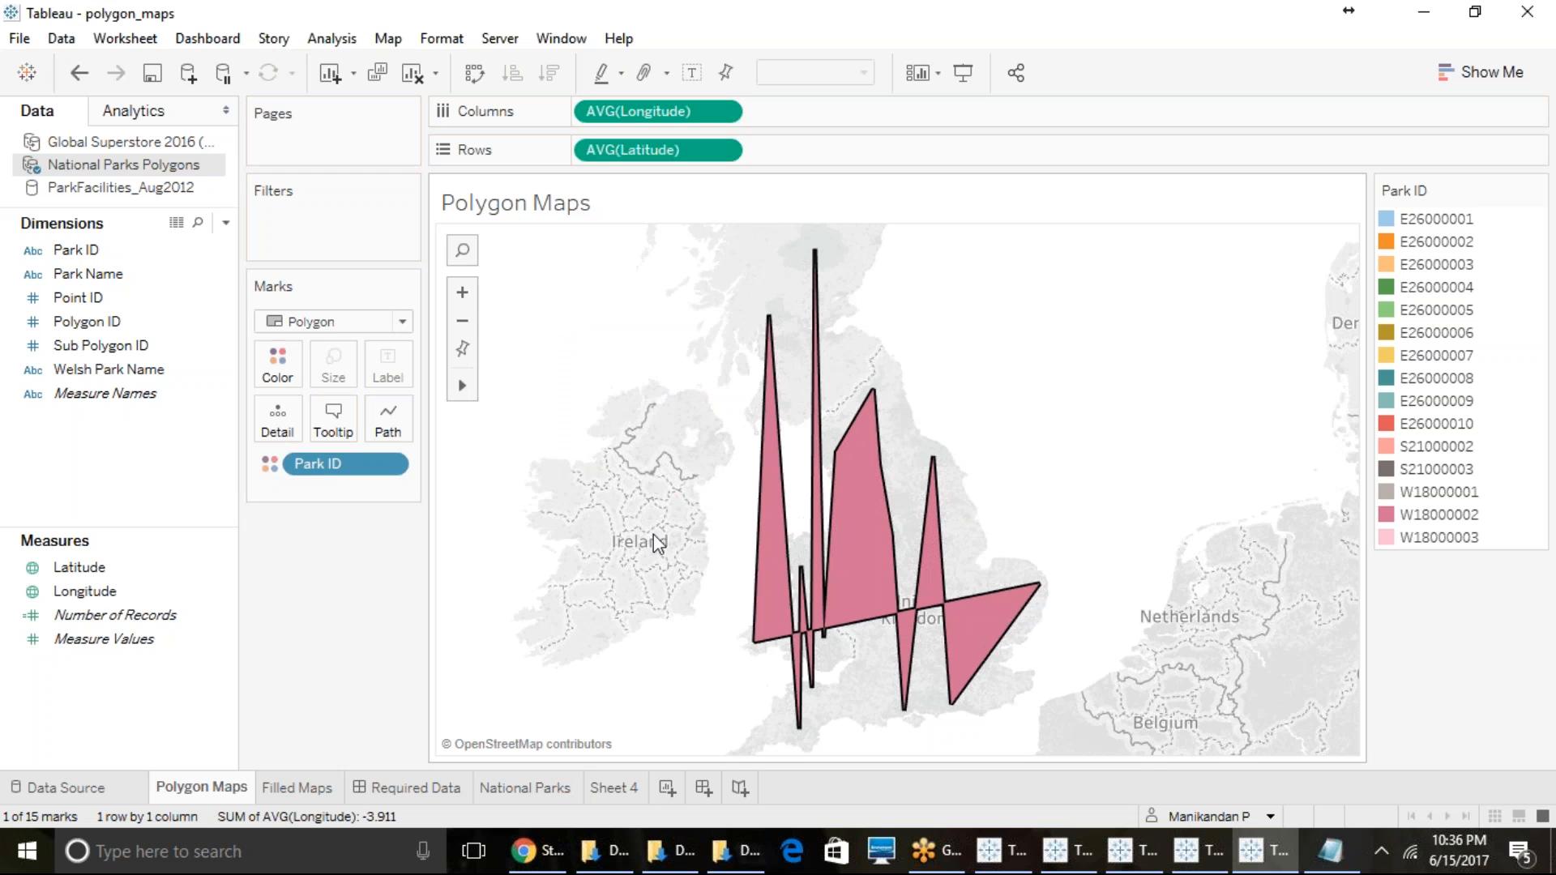
pyautogui.click(322, 598)
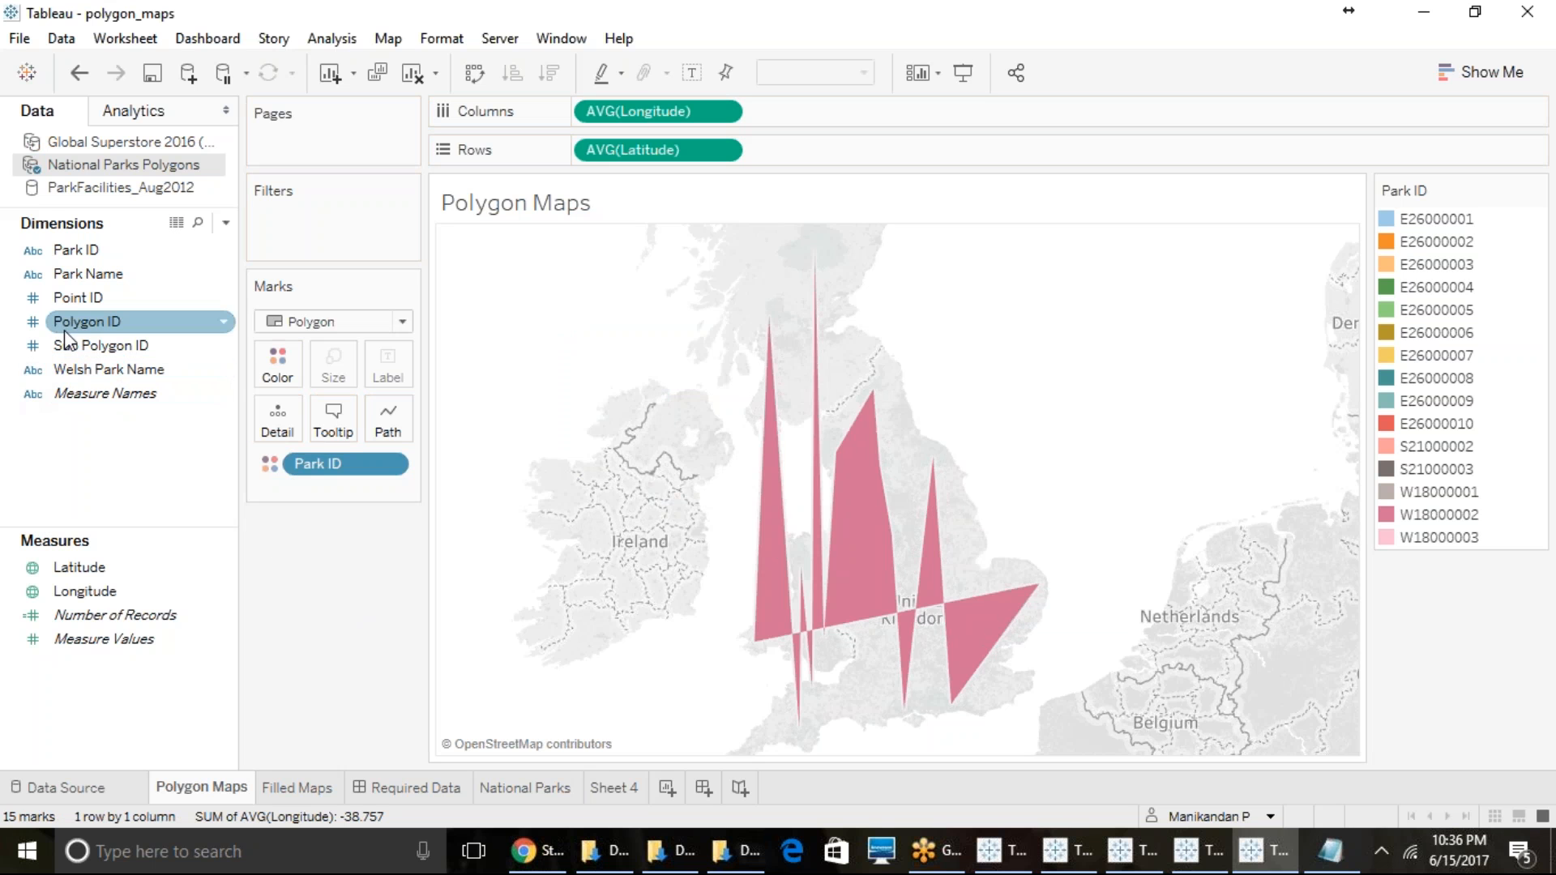
# - Try Polygon ID as the polygon path, with Sub Polygon ID and Park Name in turn as the color
pyautogui.moveTo(81, 325); pyautogui.dragTo(397, 415)
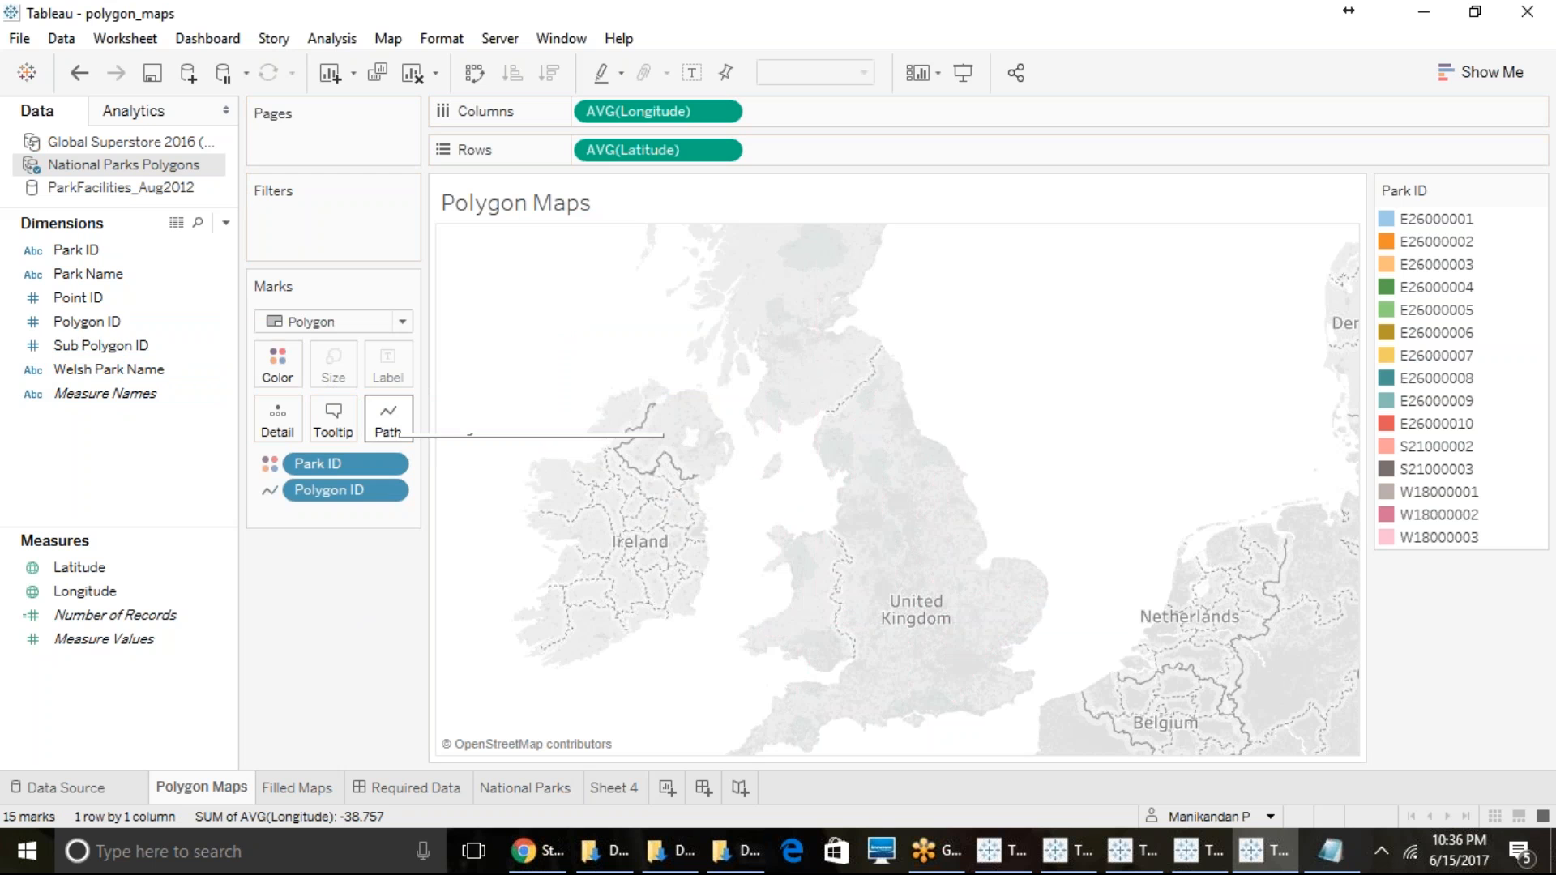
pyautogui.moveTo(95, 356); pyautogui.dragTo(278, 368)
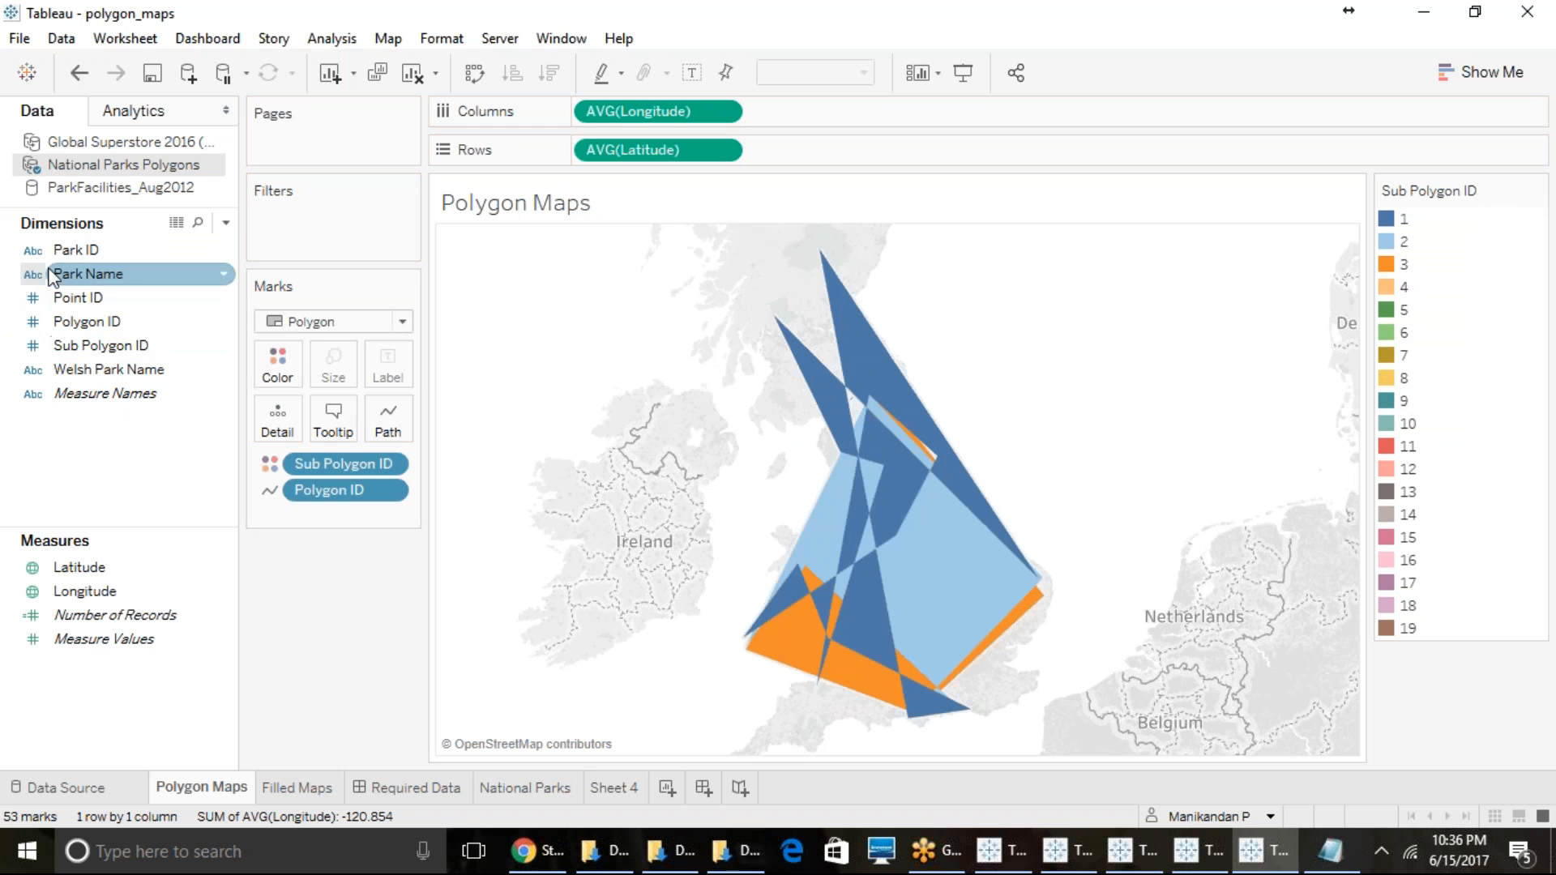
pyautogui.moveTo(73, 274); pyautogui.dragTo(32, 420)
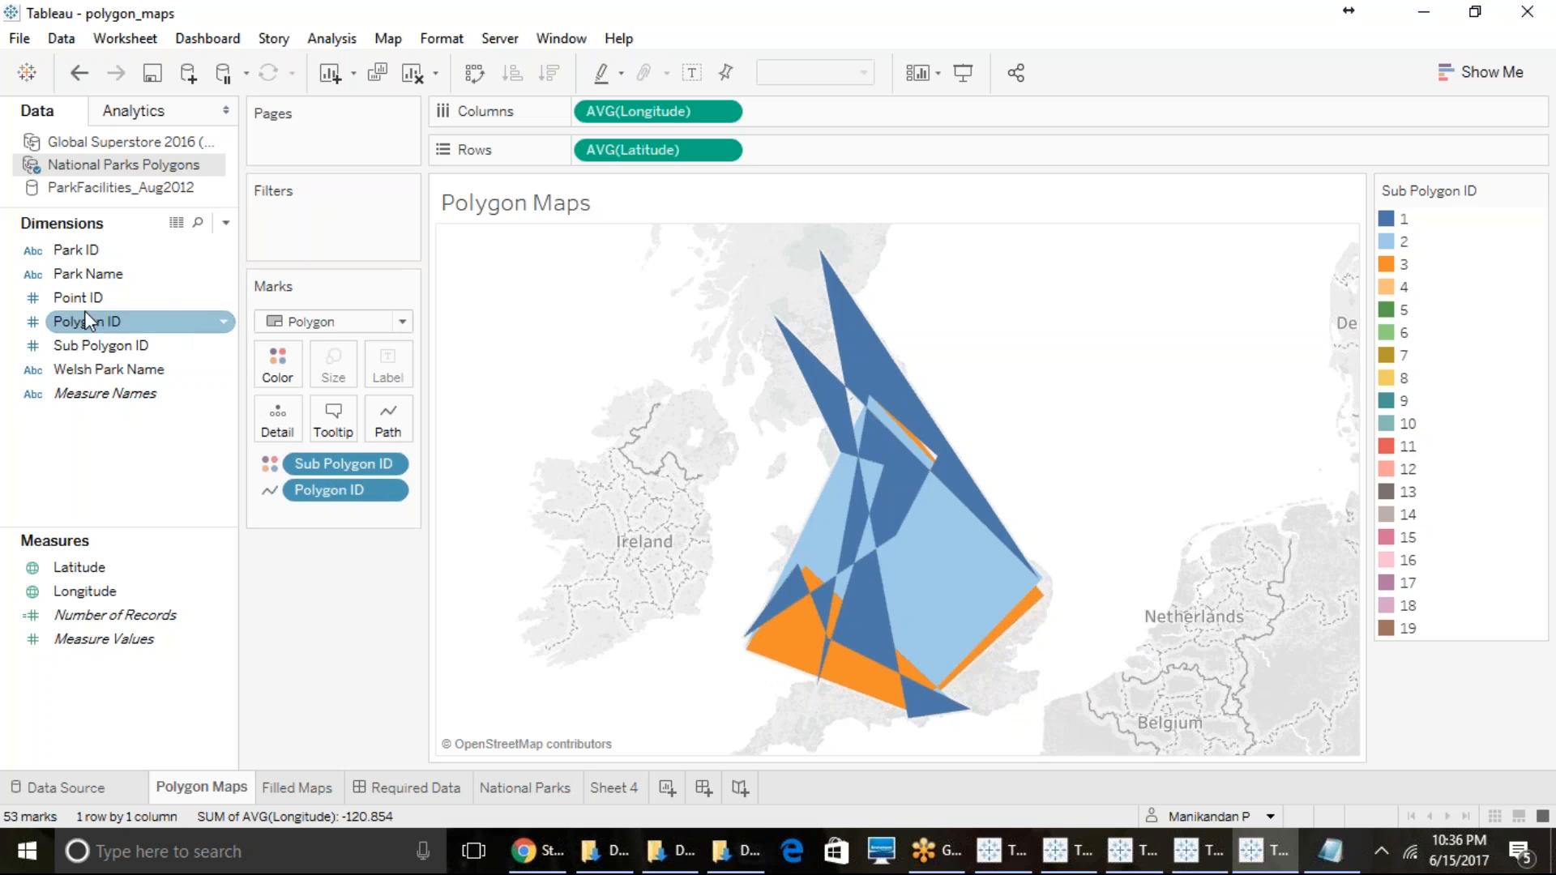
pyautogui.moveTo(104, 271); pyautogui.dragTo(292, 371)
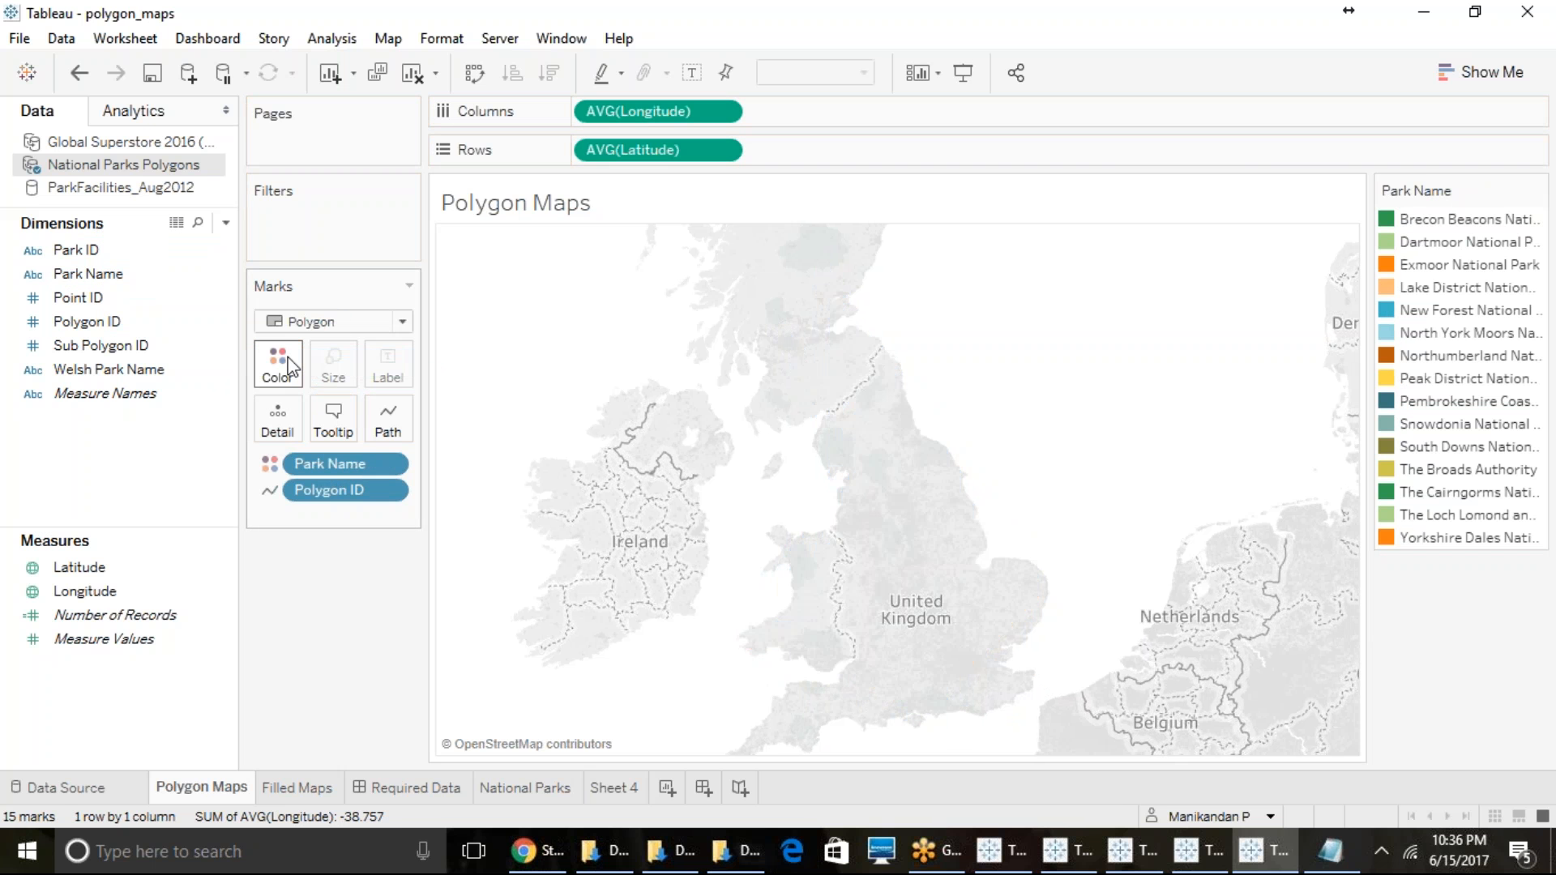
pyautogui.scroll(-2, 898, 677)
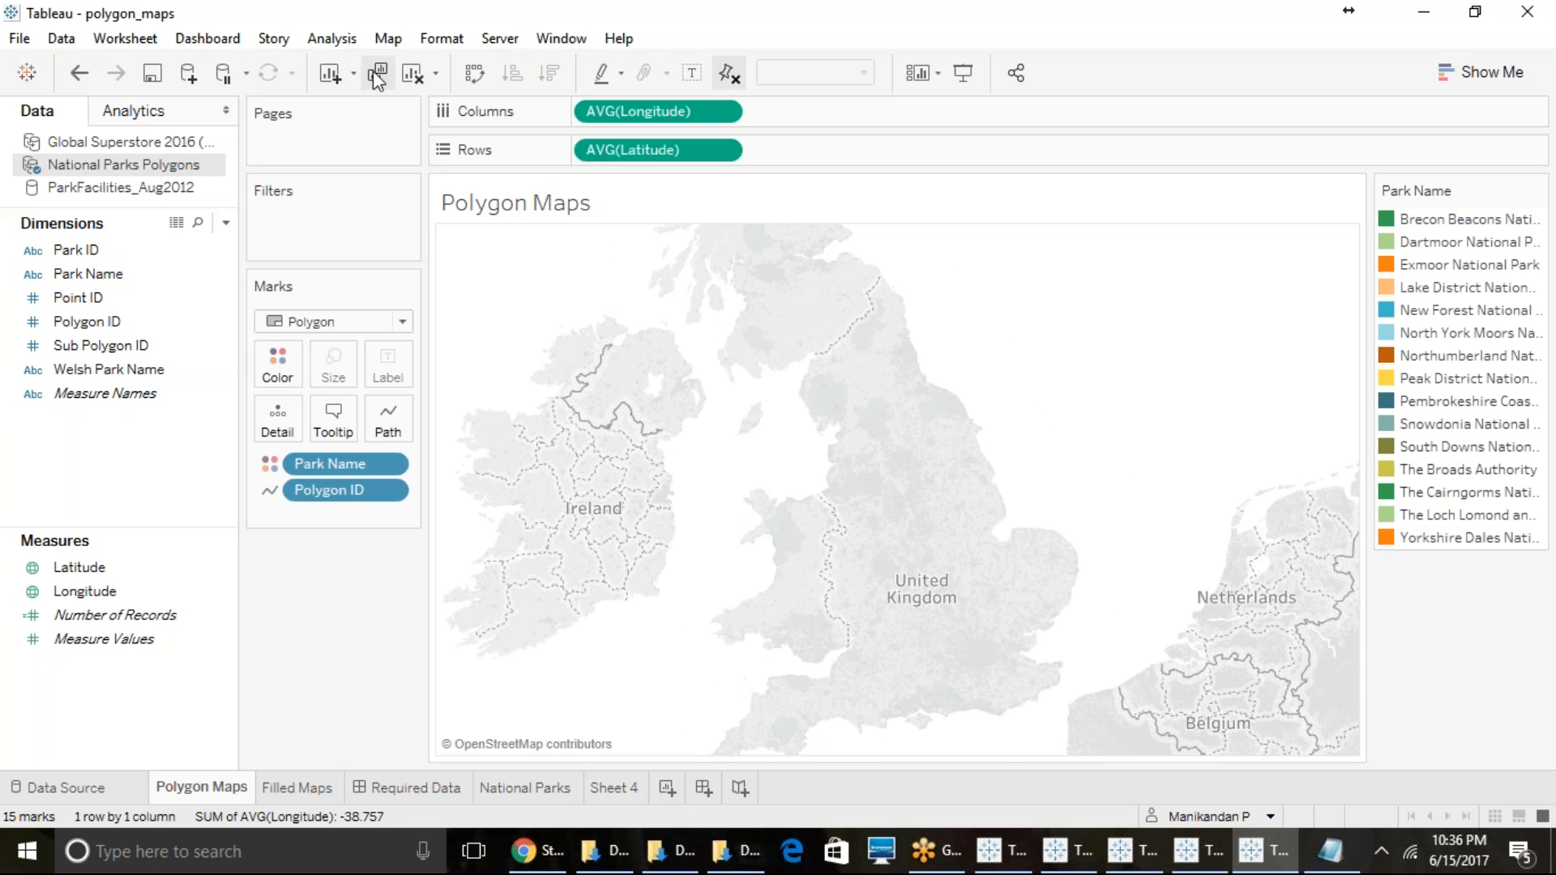
# - Clear the Polygon Maps sheet and plot average Longitude against average Latitude from National Parks Polygons
pyautogui.click(413, 71)
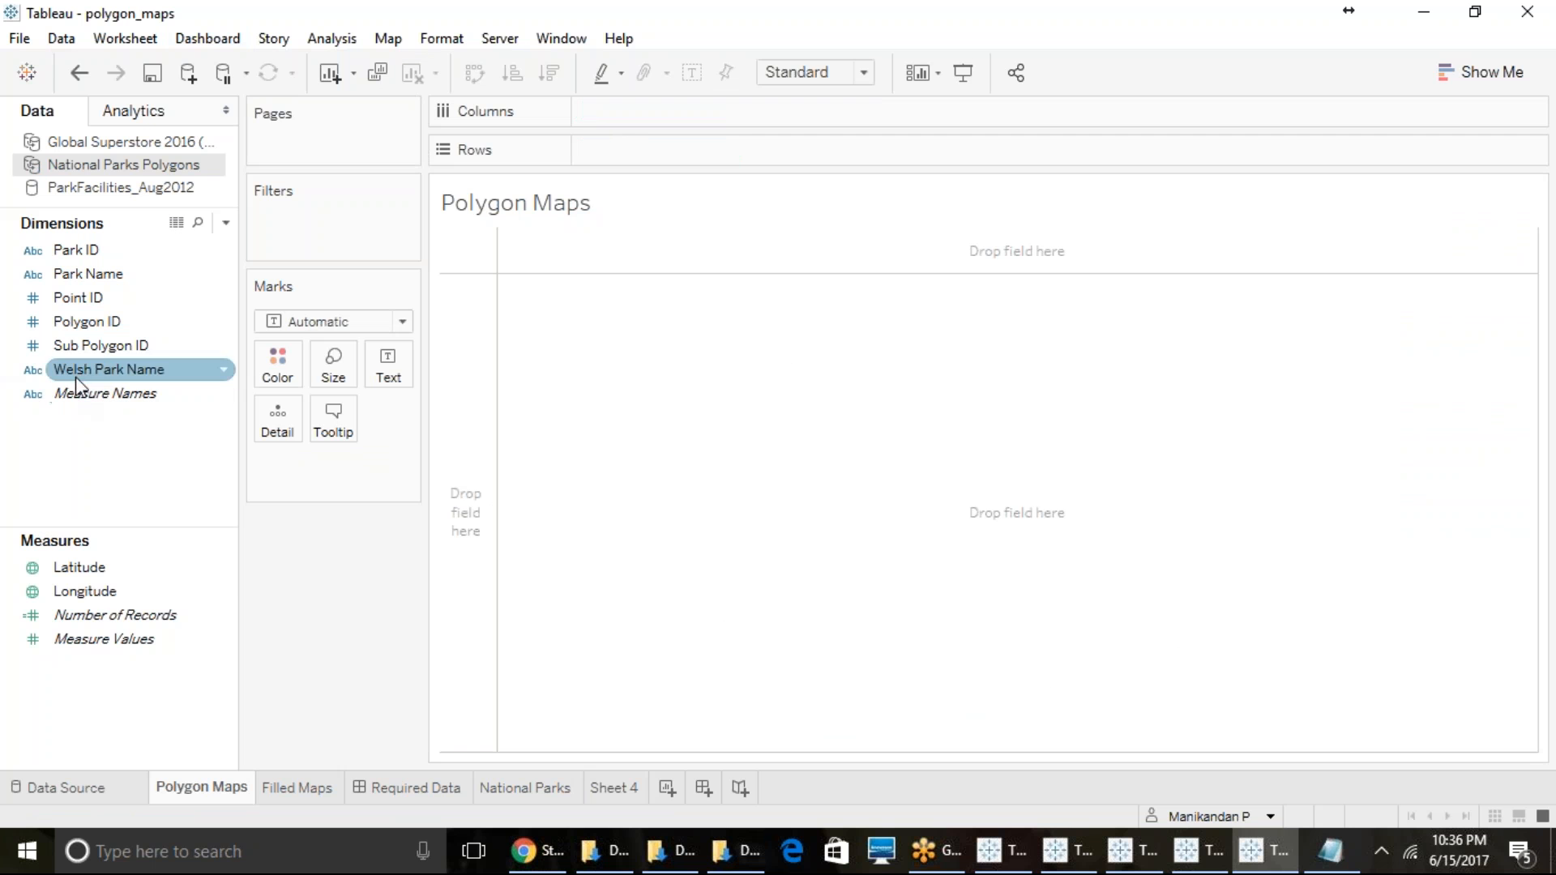
pyautogui.doubleClick(83, 569)
pyautogui.doubleClick(85, 593)
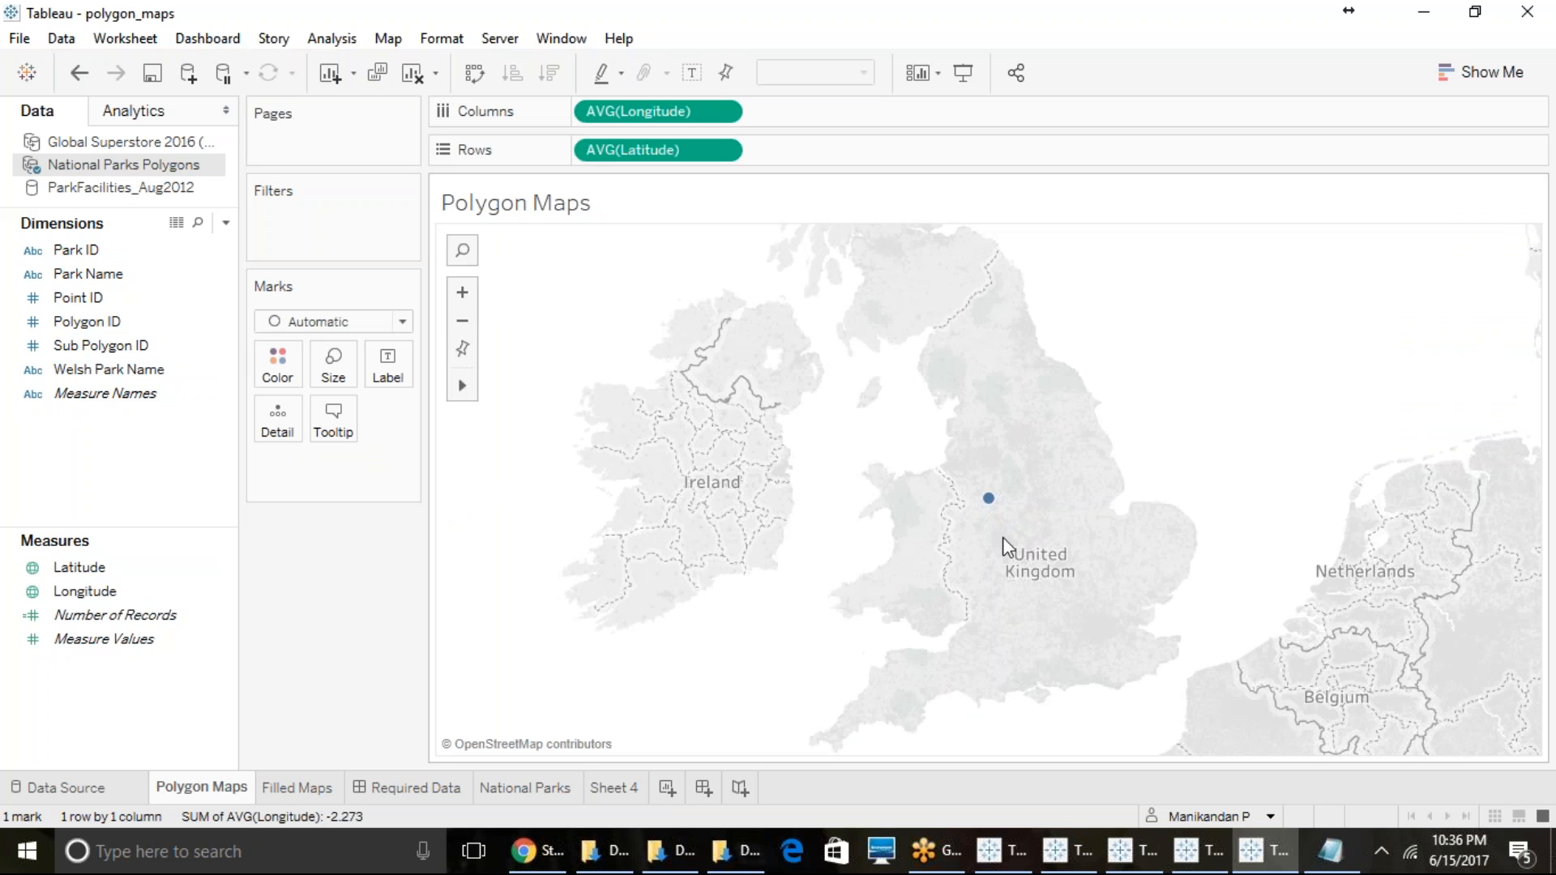
# - Color the map by Park ID and change the mark type to Polygon
pyautogui.click(68, 252)
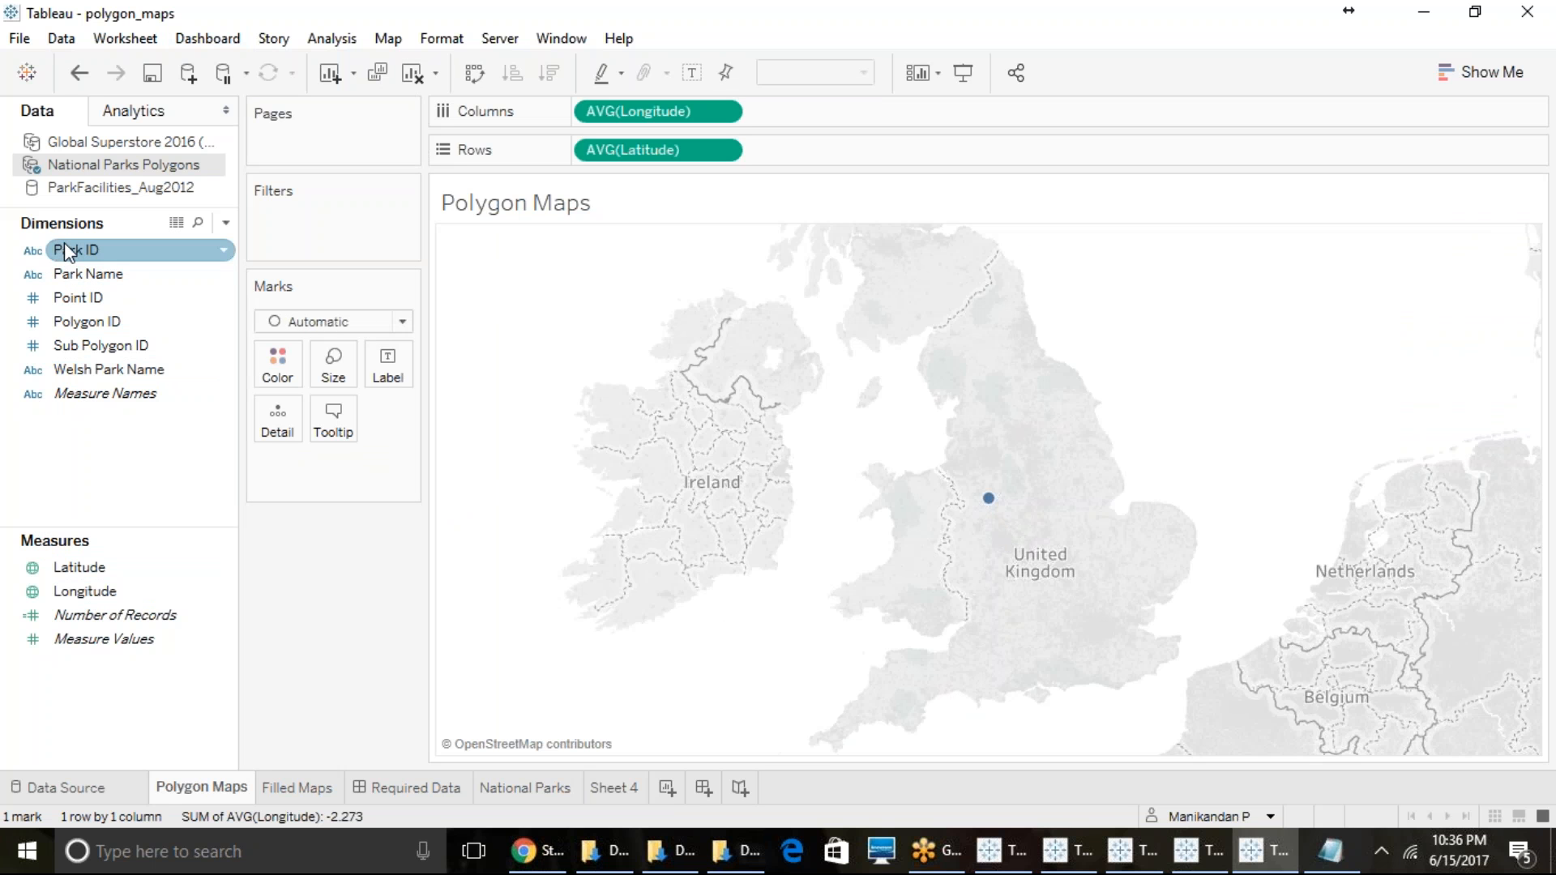
pyautogui.moveTo(68, 251); pyautogui.dragTo(278, 367)
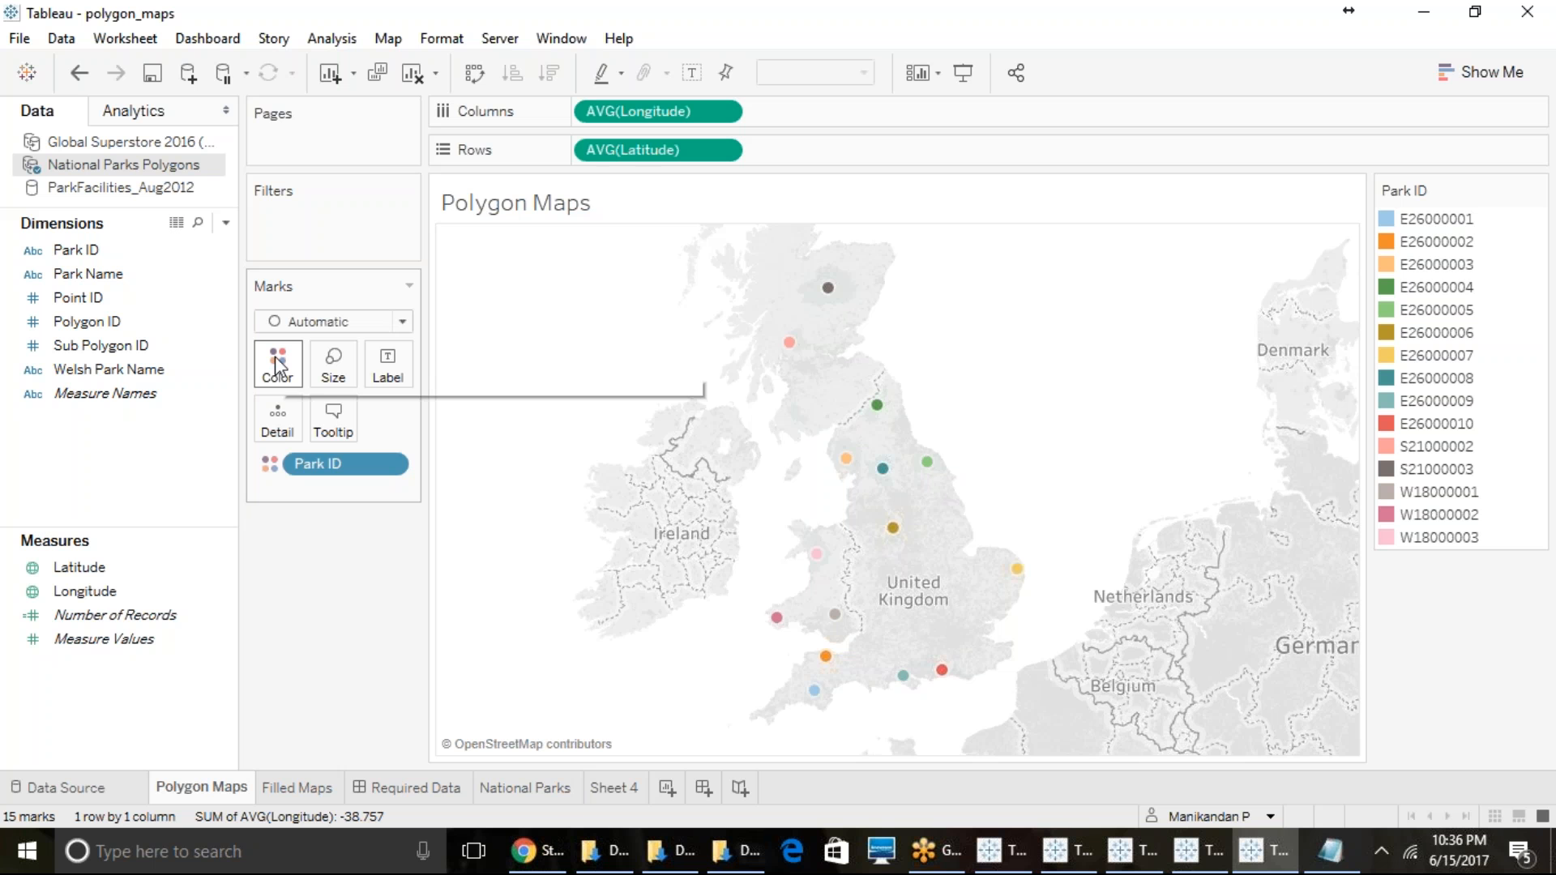
pyautogui.click(81, 300)
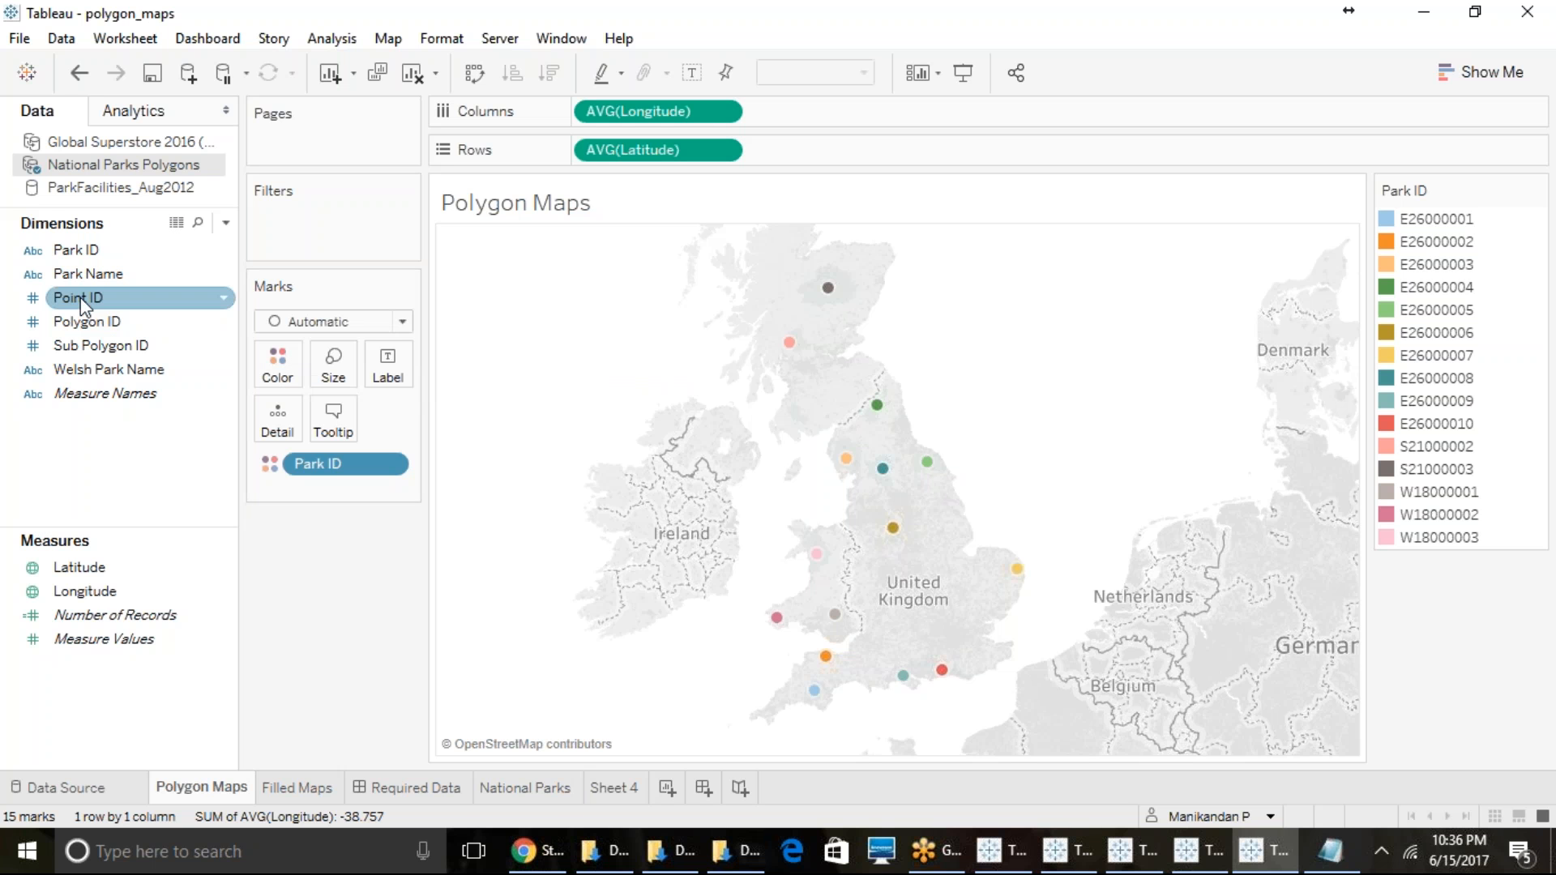
pyautogui.moveTo(82, 304)
pyautogui.mouseDown()
pyautogui.moveTo(346, 375)
pyautogui.moveTo(85, 299)
pyautogui.mouseUp()
pyautogui.click(324, 322)
pyautogui.click(301, 608)
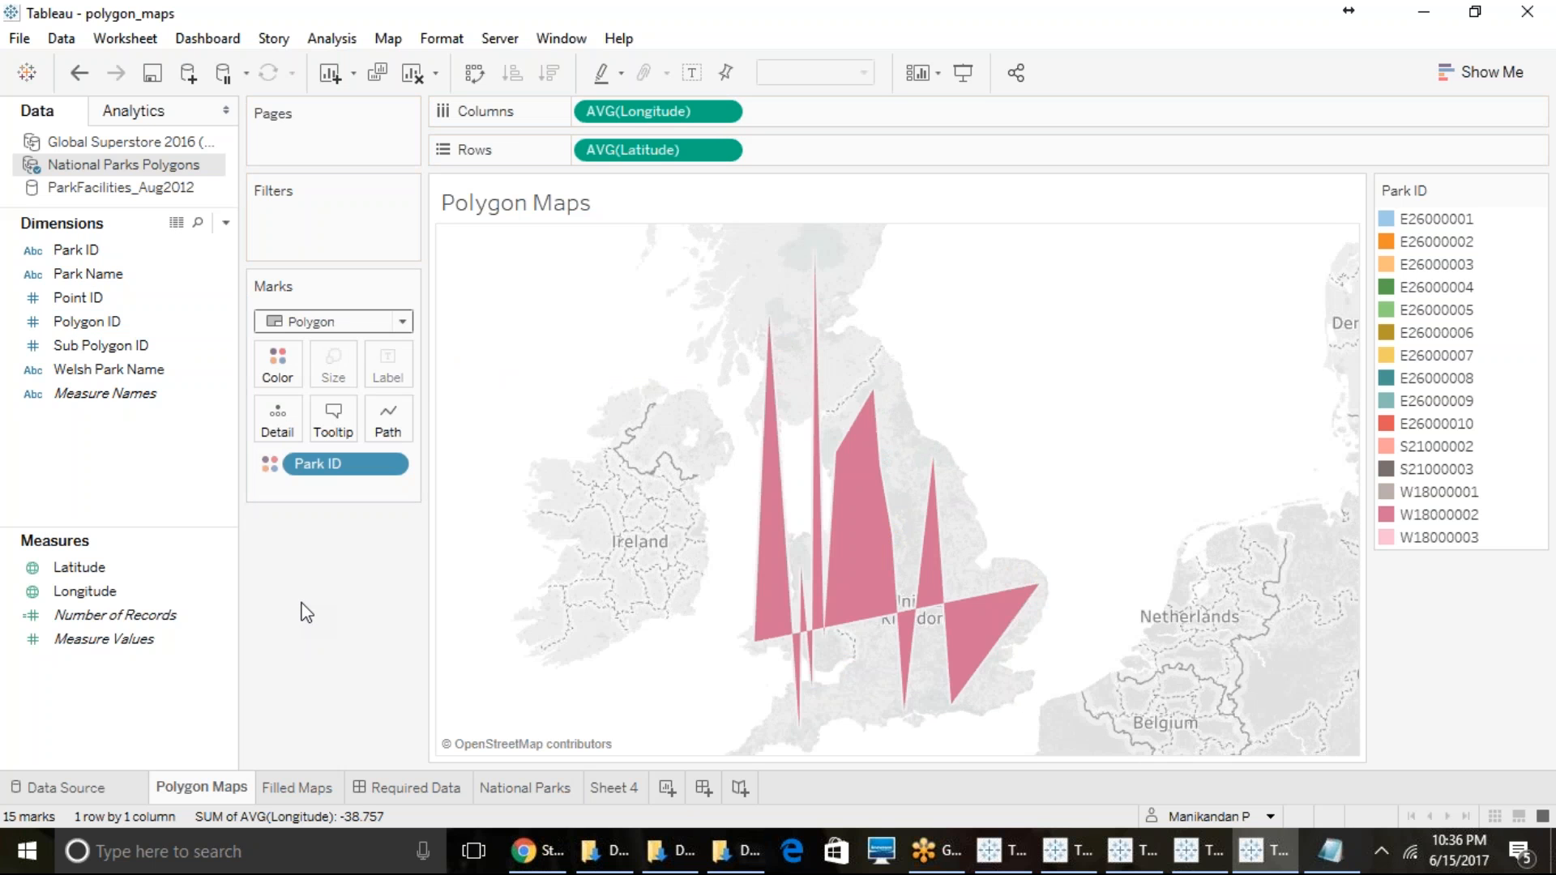
# - Try Polygon ID and Sub Polygon ID in turn as the polygon path, undoing each one
pyautogui.moveTo(86, 322); pyautogui.dragTo(389, 417)
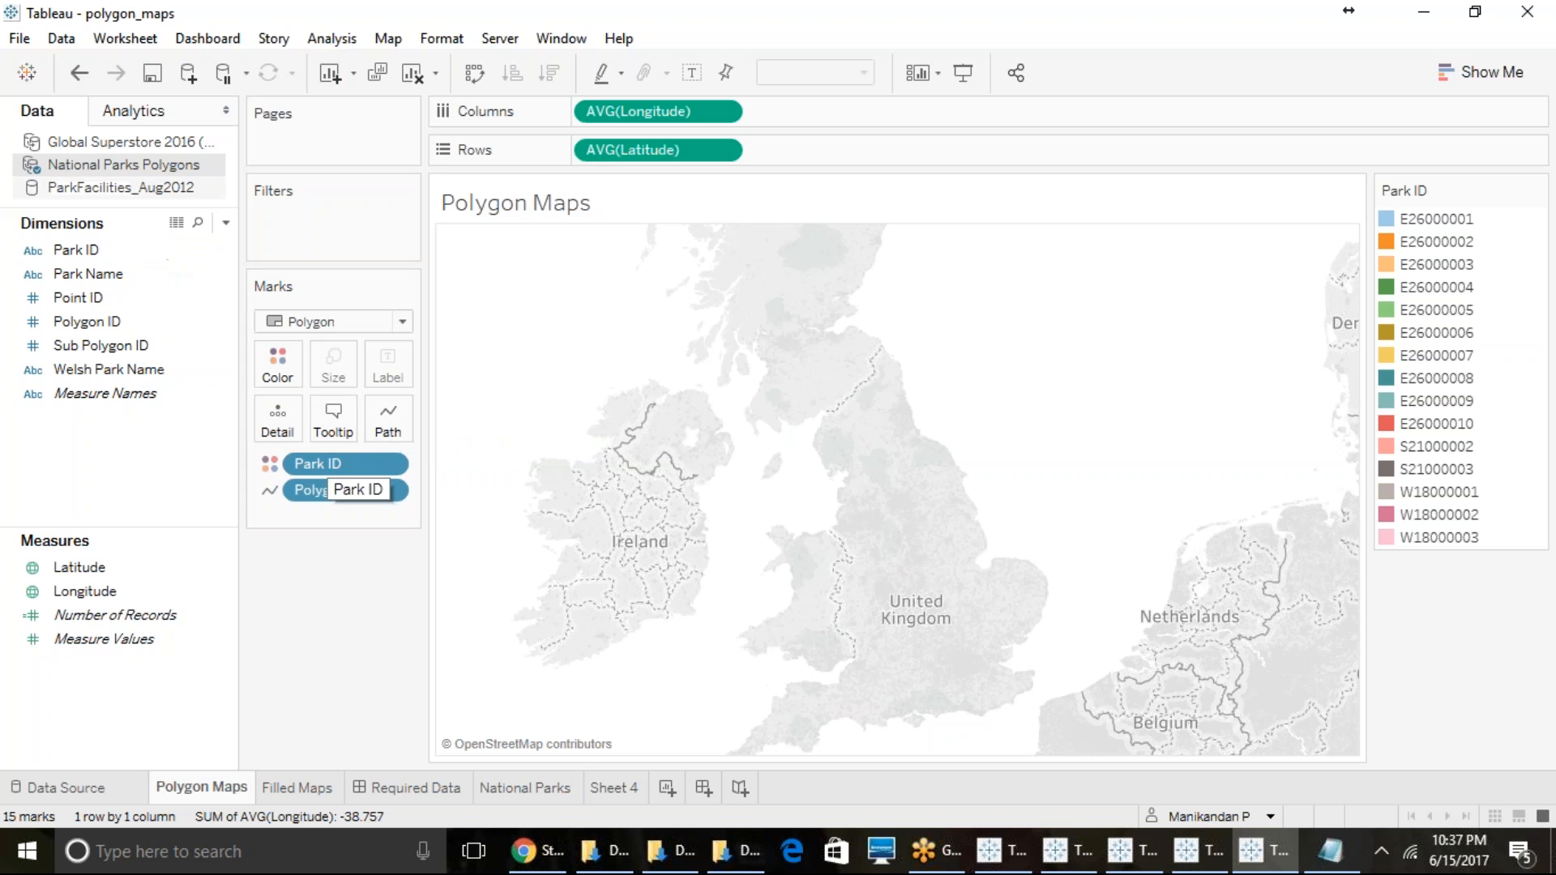
pyautogui.click(78, 72)
pyautogui.click(105, 346)
pyautogui.moveTo(106, 348); pyautogui.dragTo(388, 420)
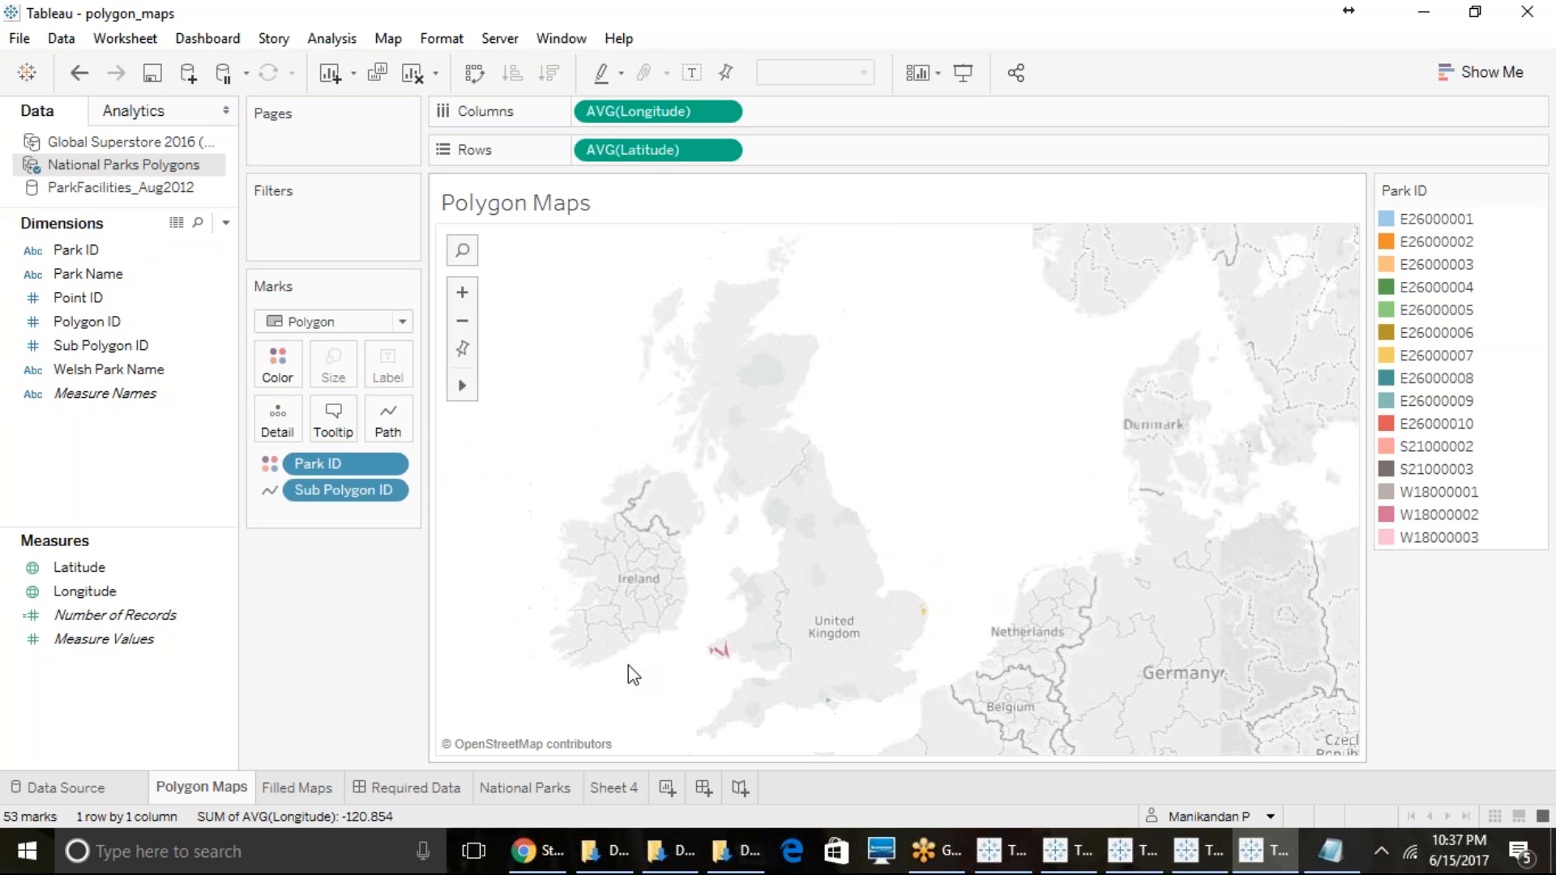
pyautogui.scroll(1, 629, 669)
pyautogui.click(84, 78)
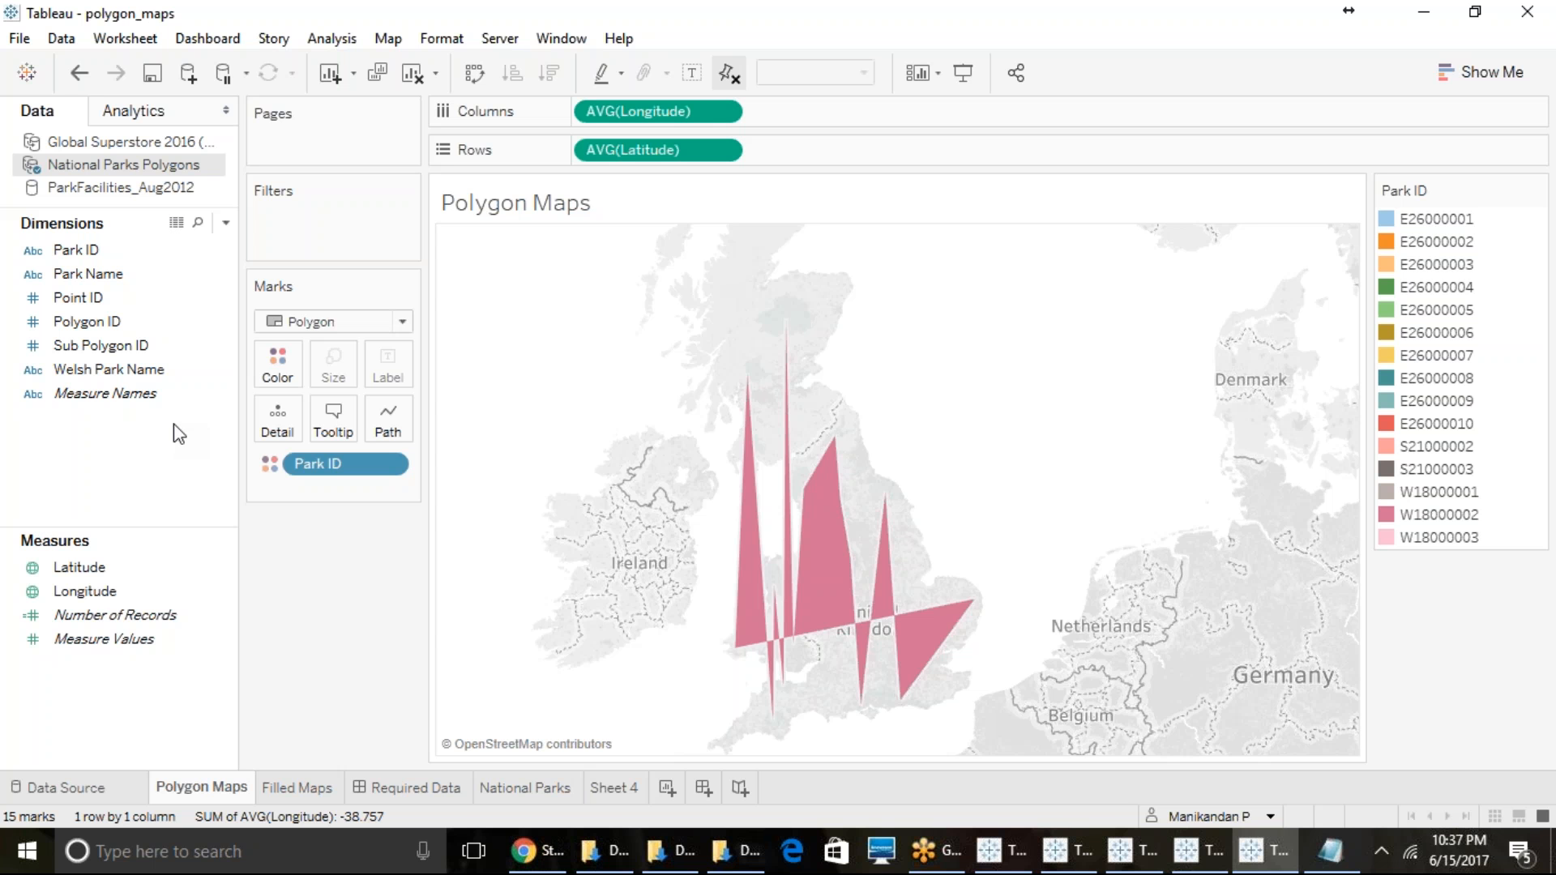
# - Set Point ID as the polygon path so each park's outline is drawn in point order
pyautogui.click(95, 370)
pyautogui.click(79, 298)
pyautogui.click(86, 346)
pyautogui.click(91, 323)
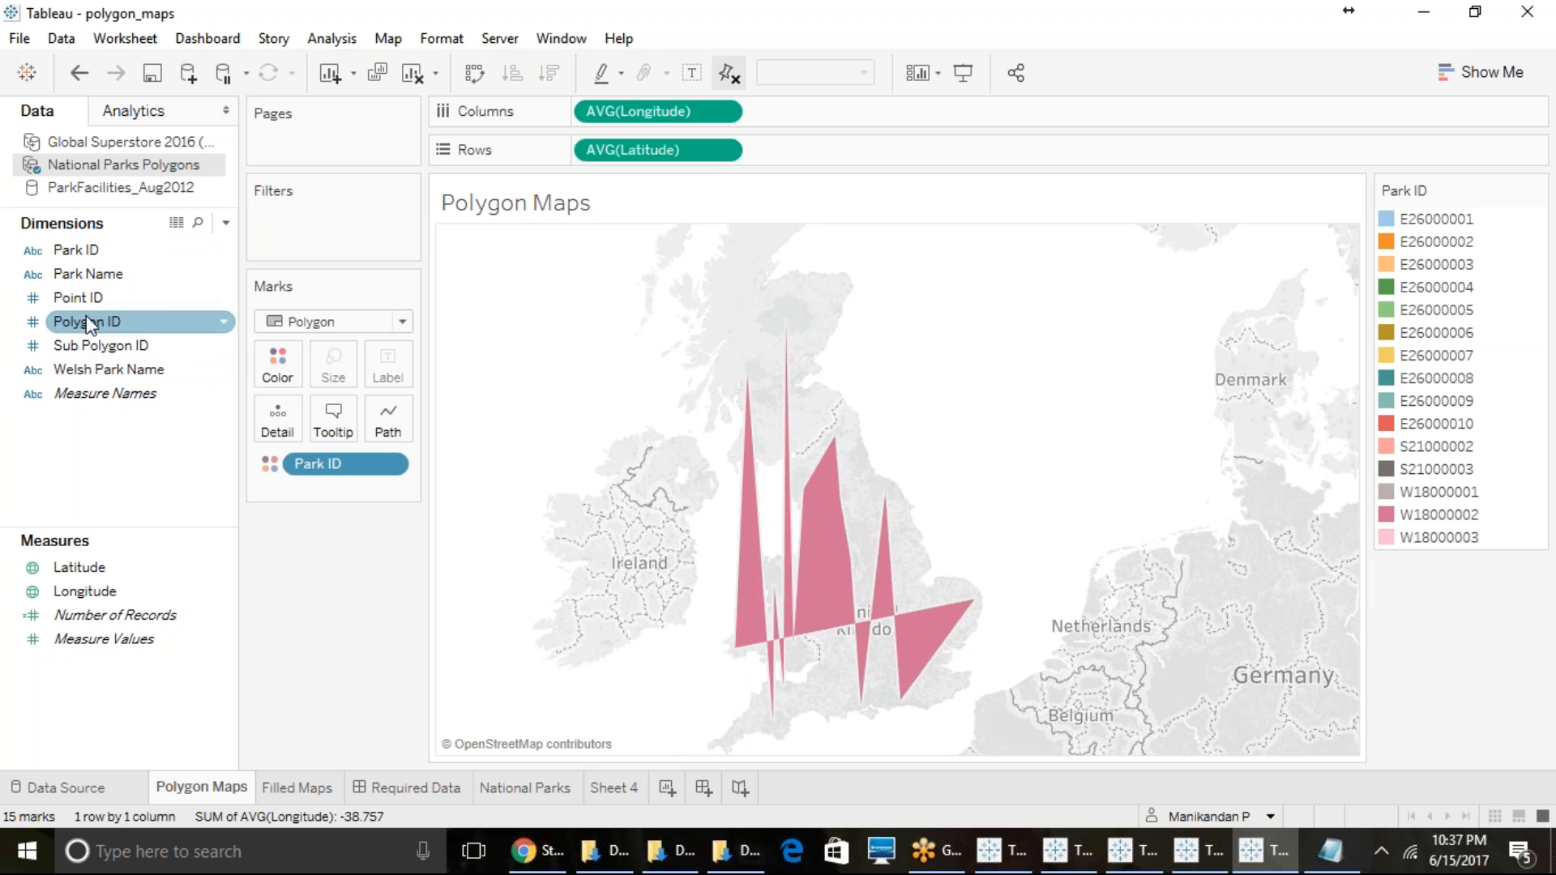
pyautogui.moveTo(91, 322); pyautogui.dragTo(389, 421)
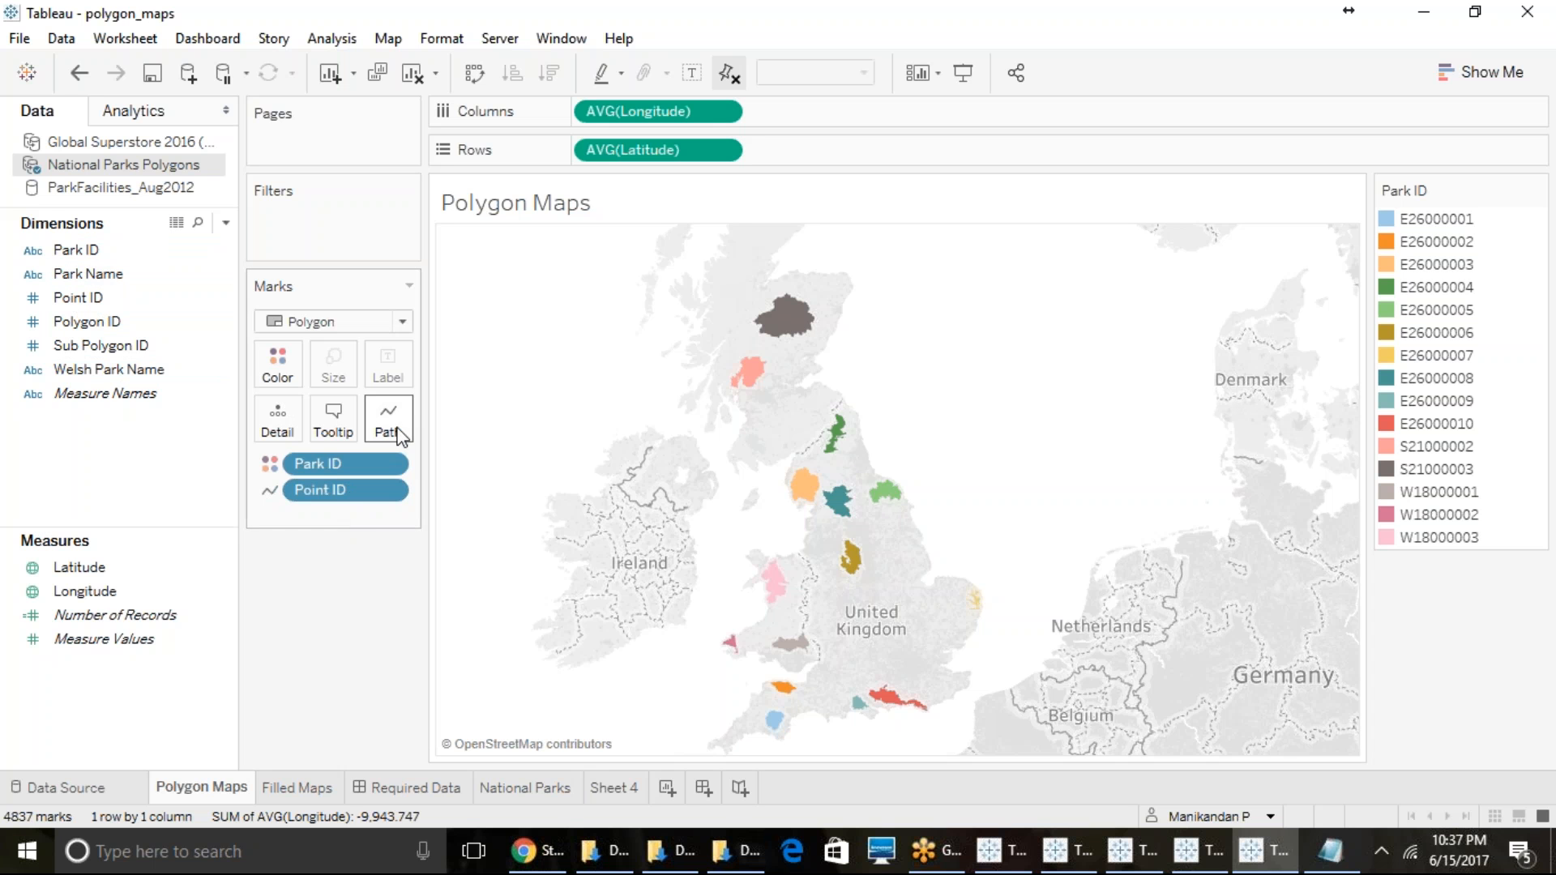
pyautogui.click(378, 491)
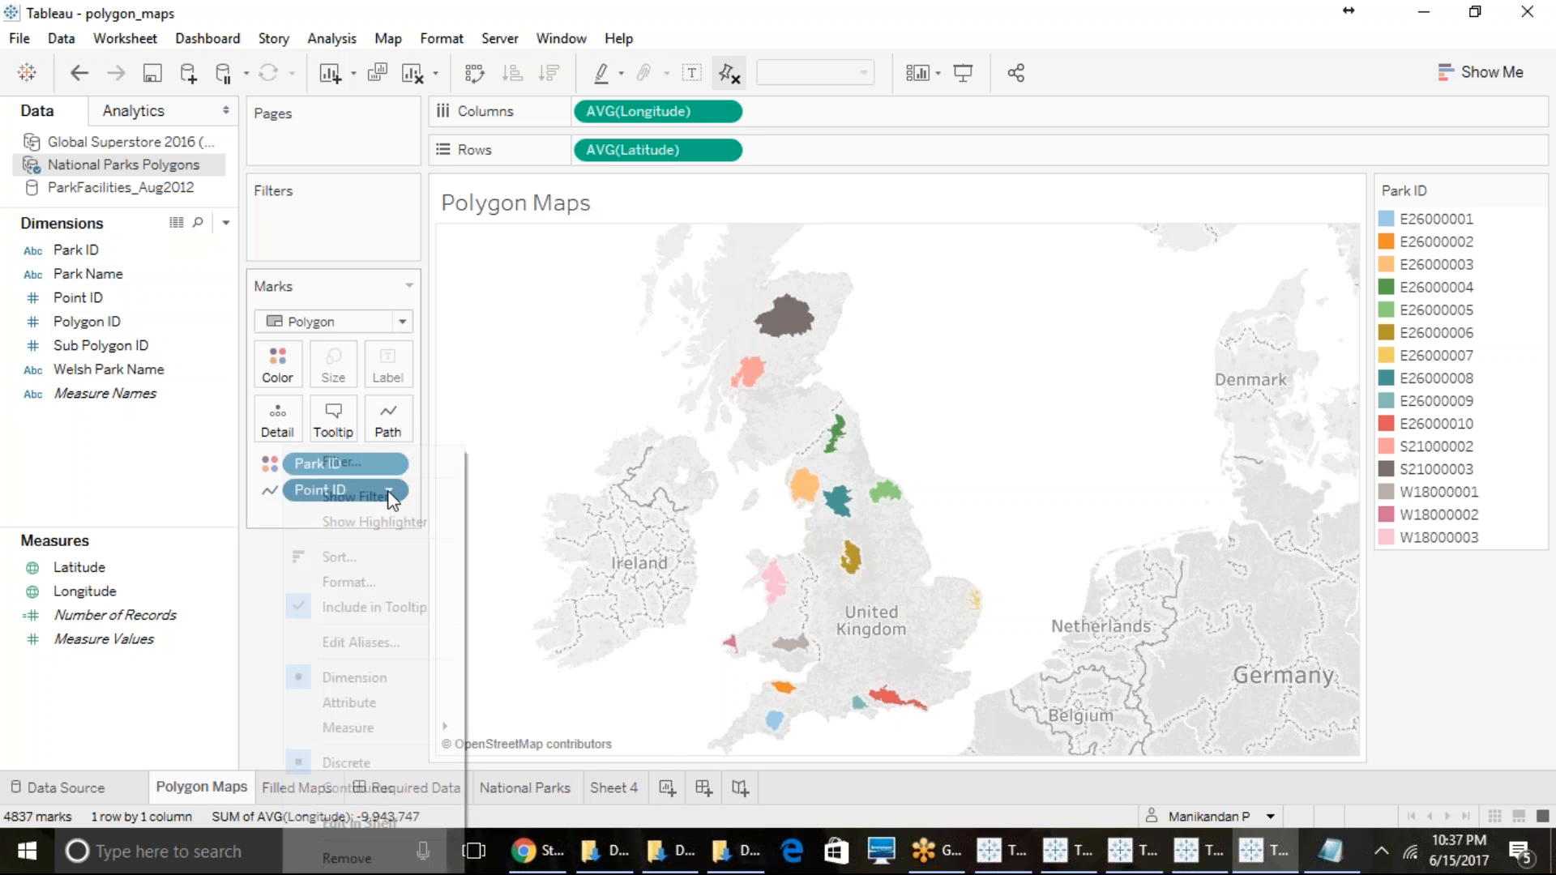
pyautogui.click(584, 504)
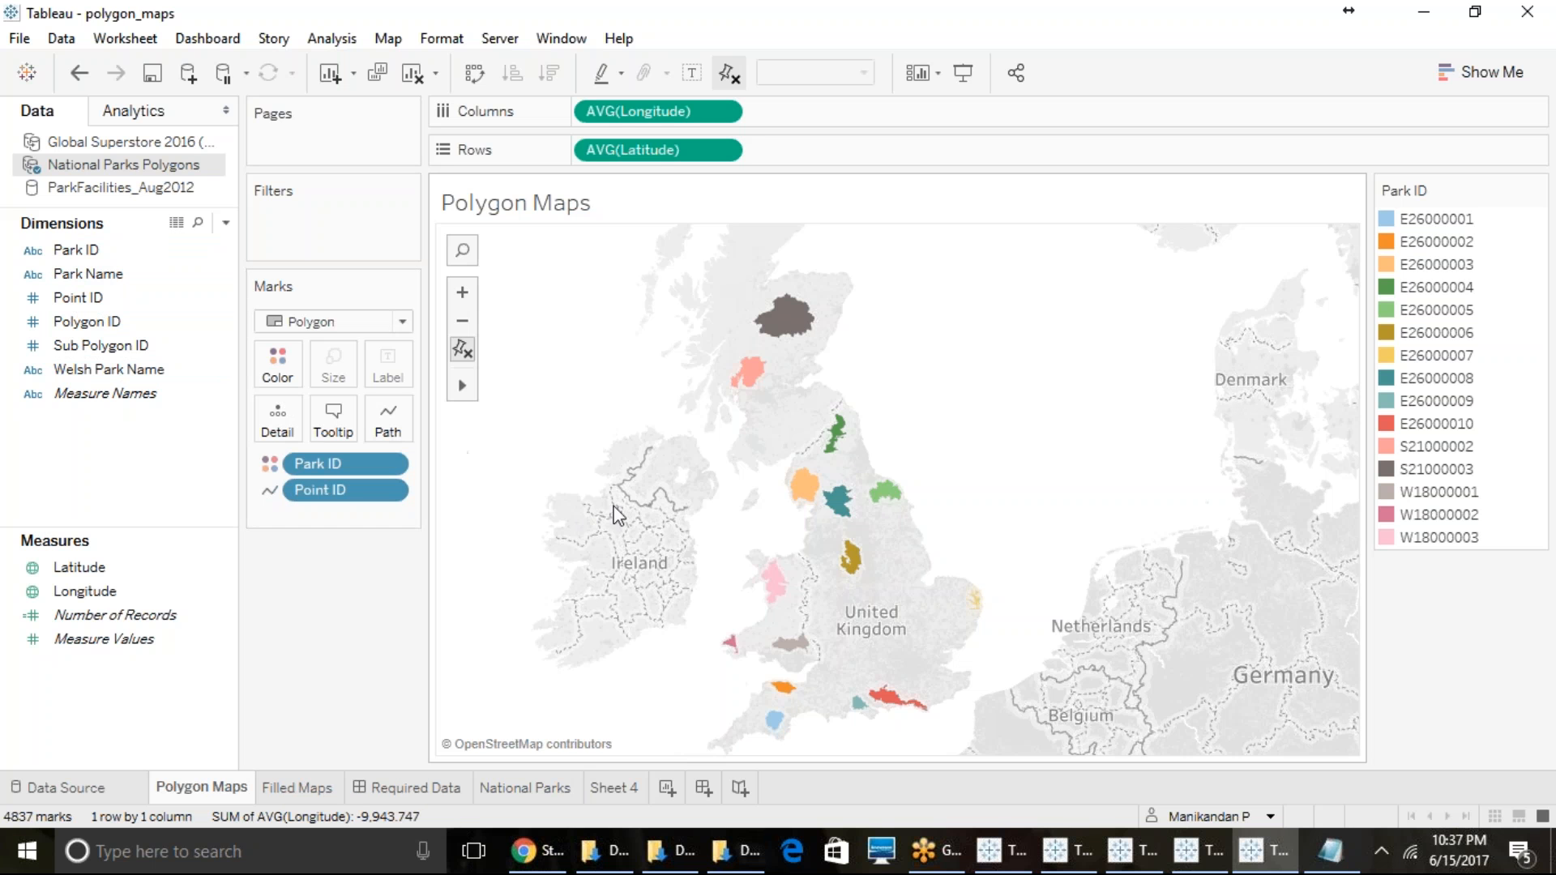
# - Move Park ID from color to detail and add Sub Polygon ID to detail as well
pyautogui.moveTo(330, 458); pyautogui.dragTo(201, 464)
pyautogui.moveTo(920, 595)
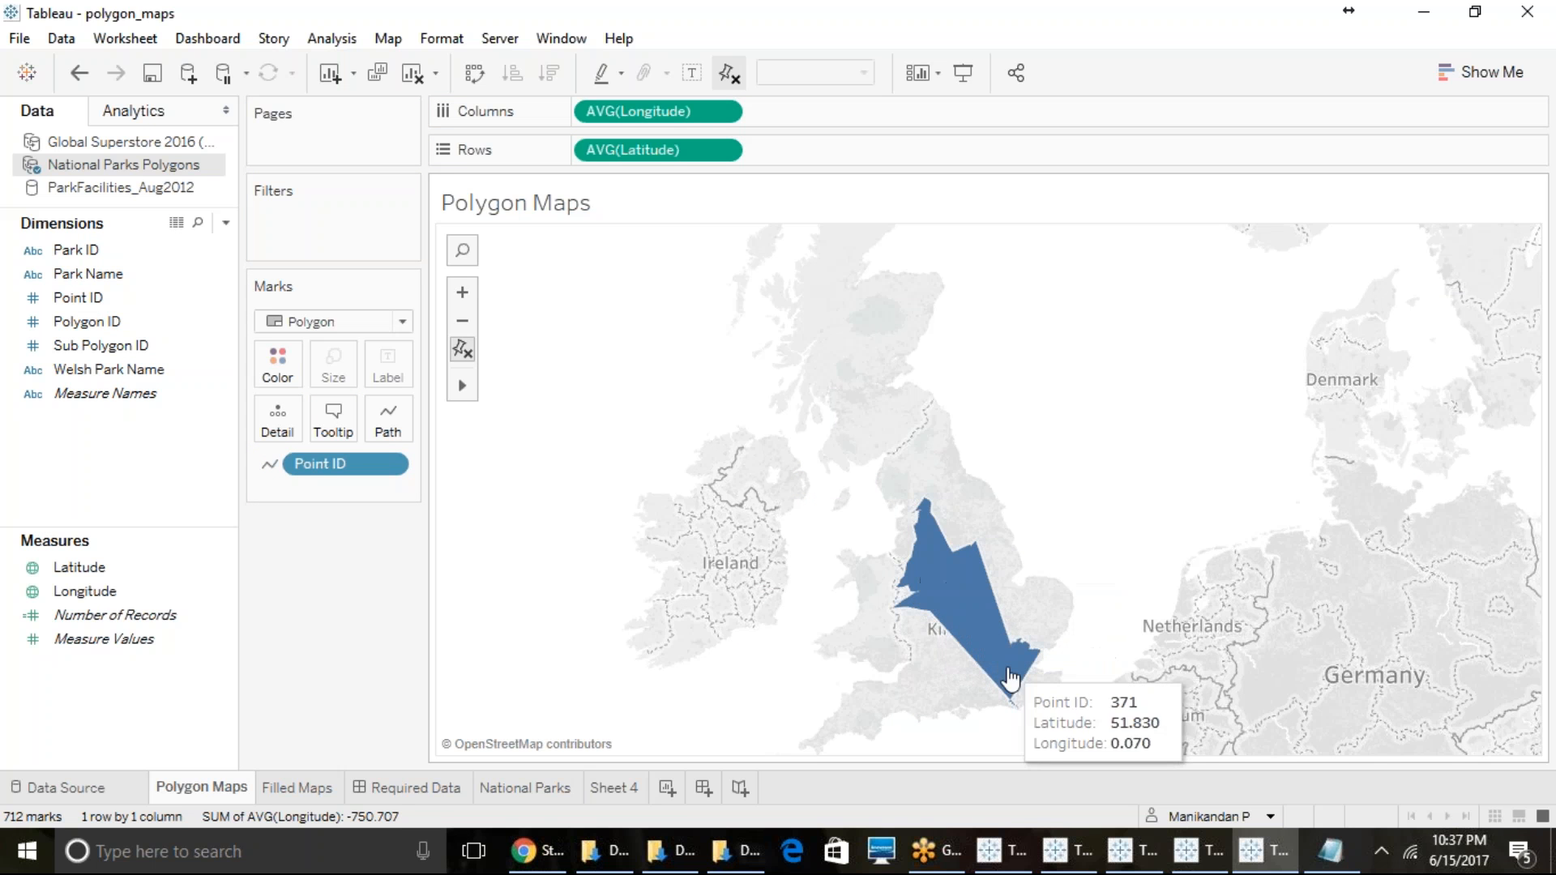
pyautogui.moveTo(62, 250); pyautogui.dragTo(267, 420)
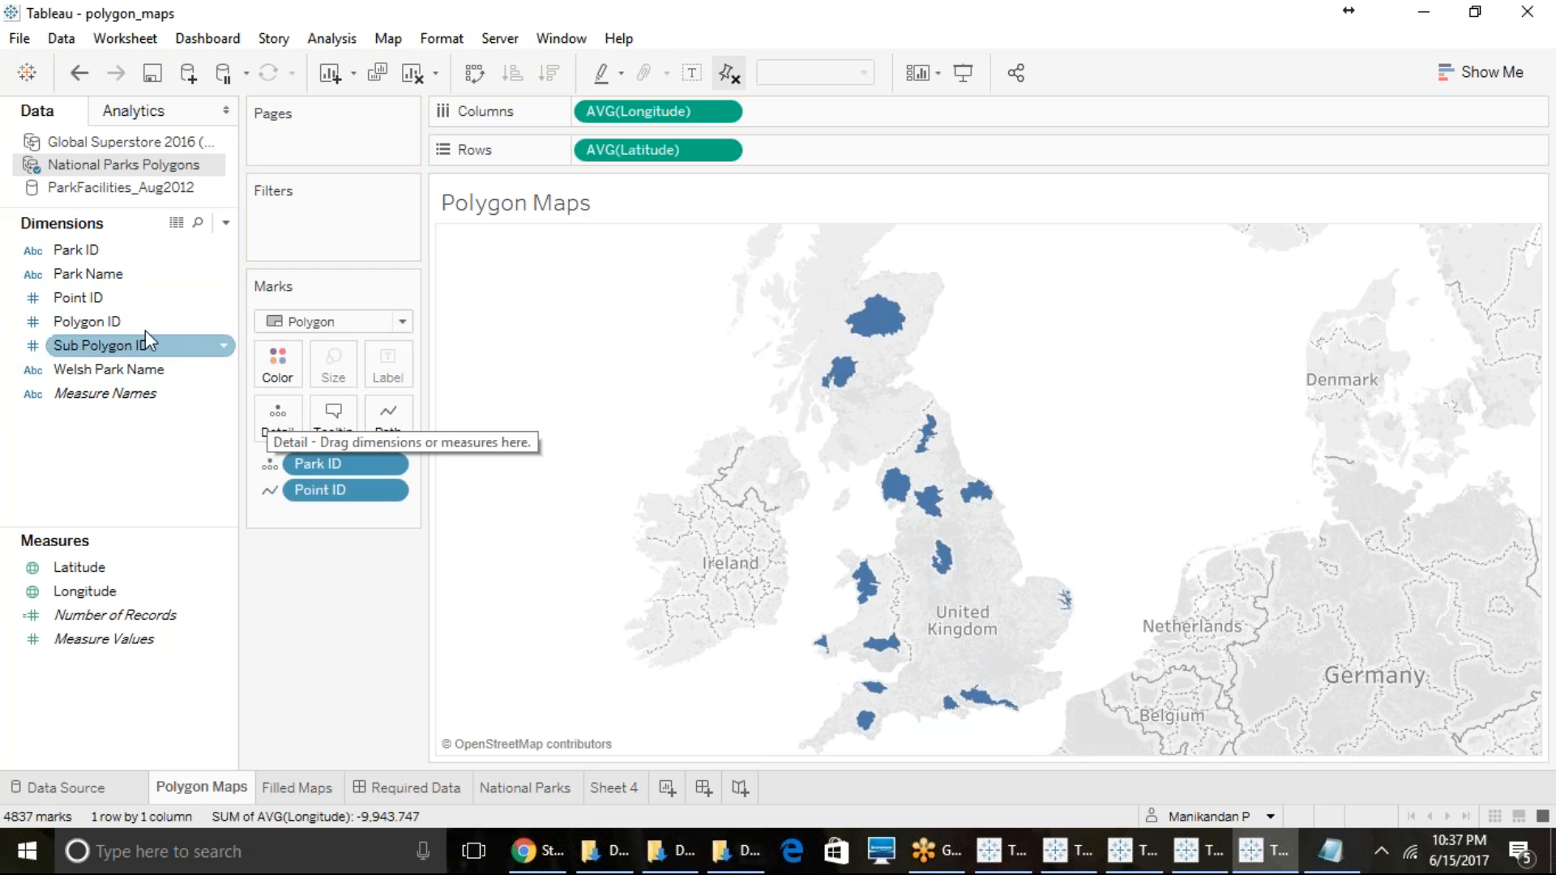
pyautogui.click(96, 323)
pyautogui.moveTo(100, 346); pyautogui.dragTo(283, 417)
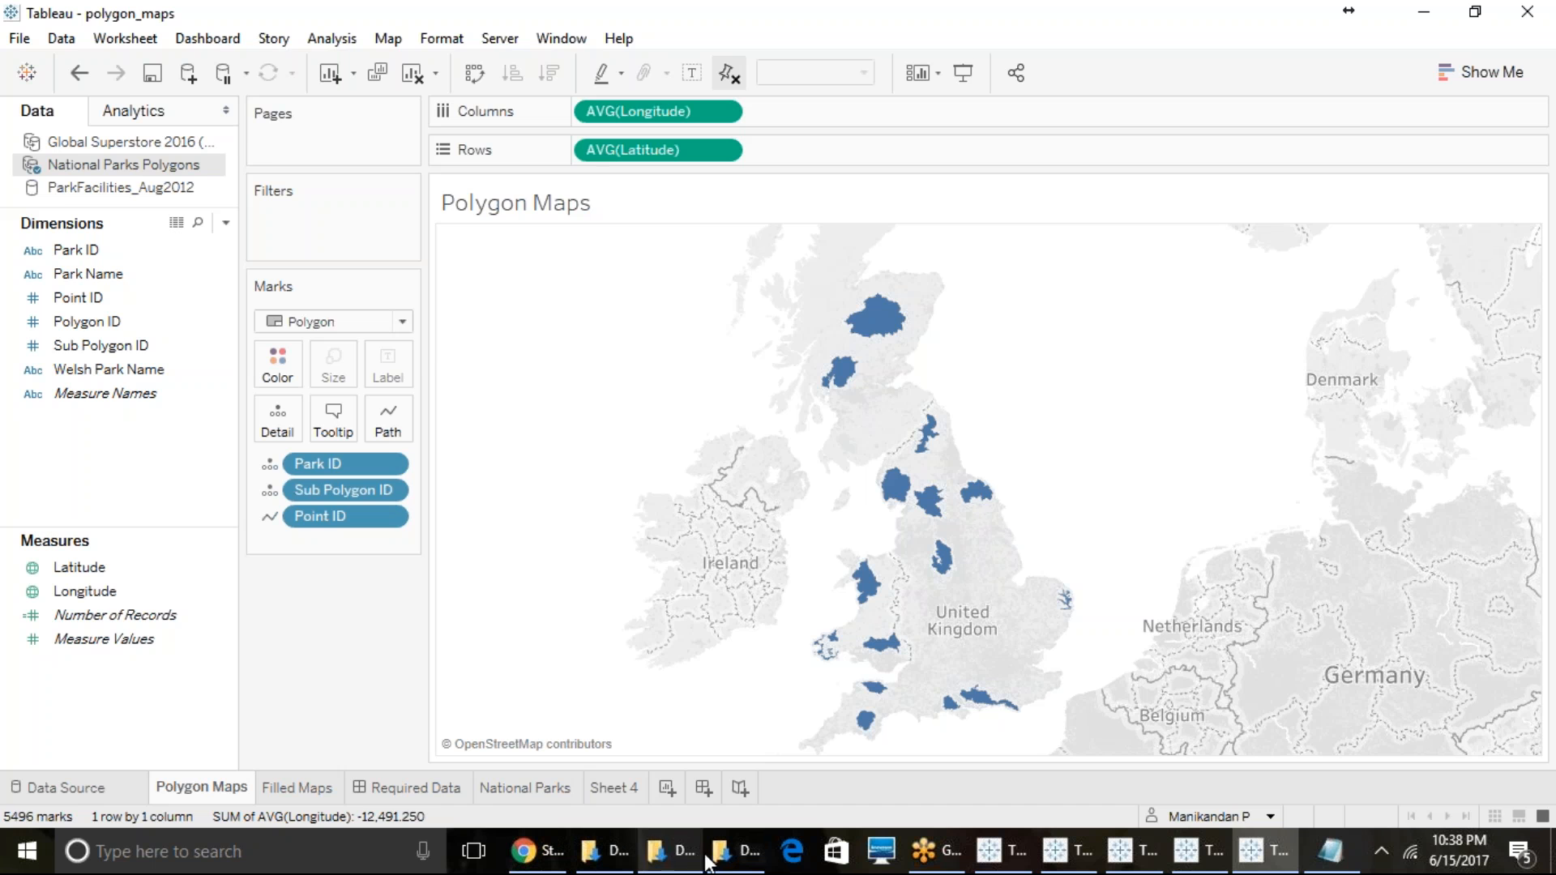
pyautogui.click(738, 853)
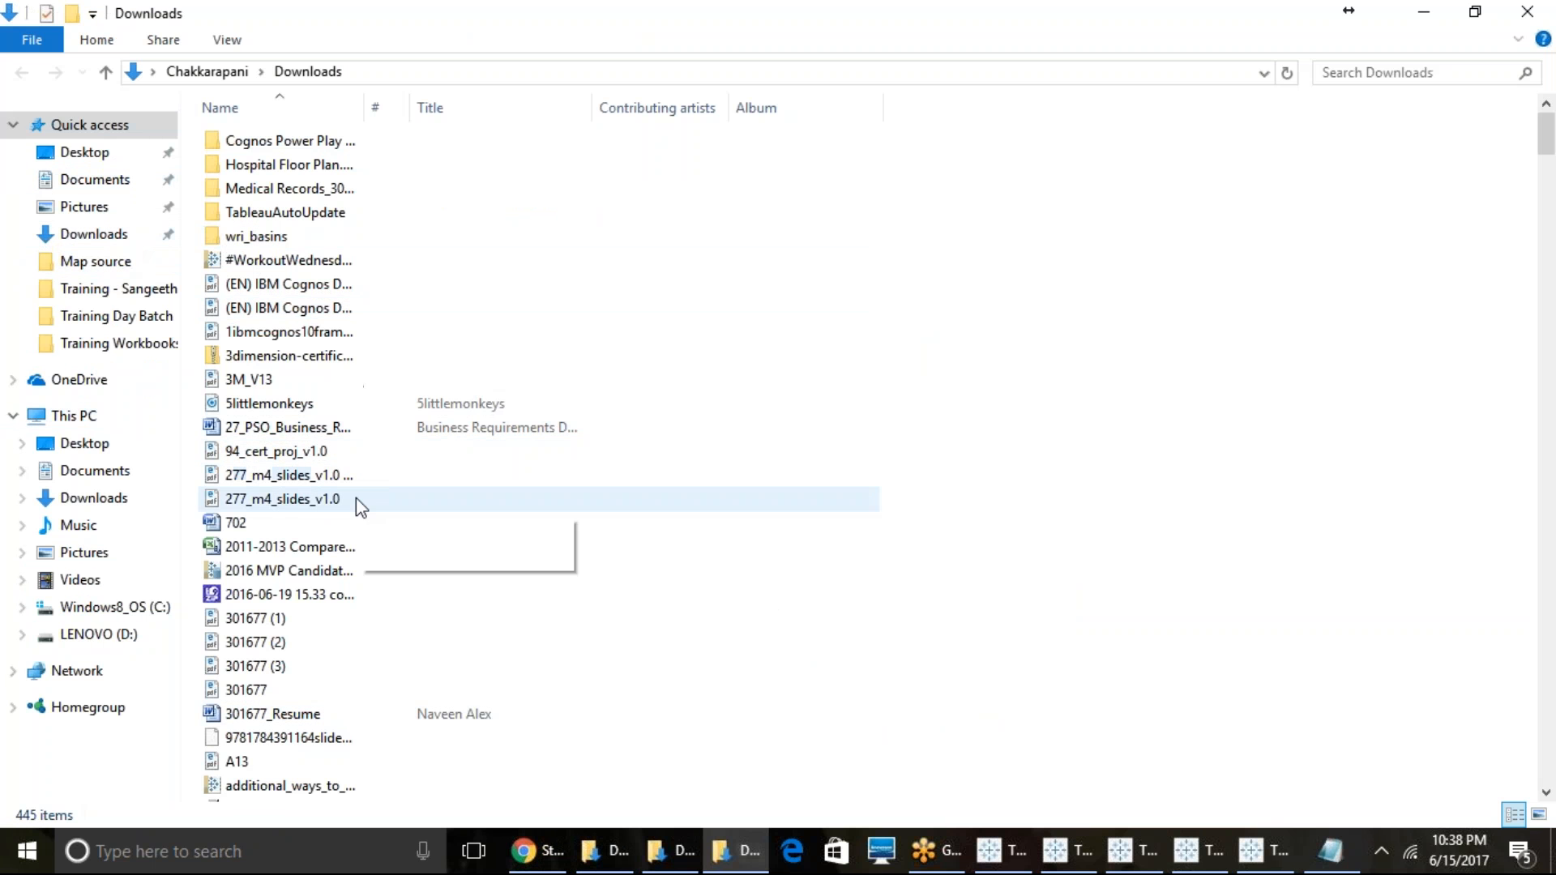
pyautogui.scroll(-10, 350, 486)
pyautogui.scroll(10, 348, 478)
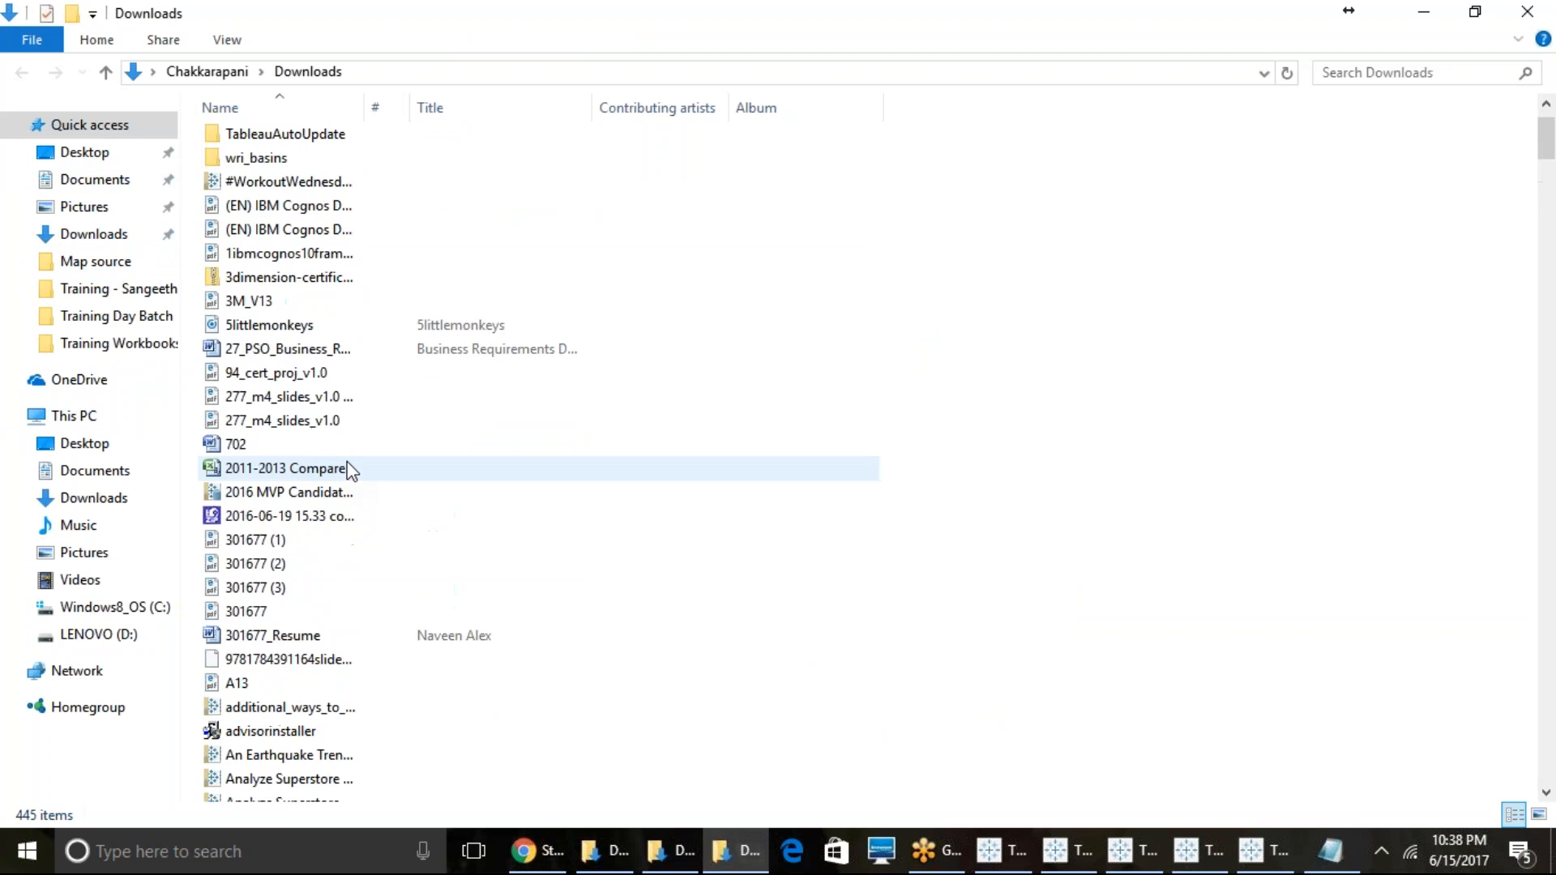
pyautogui.click(1275, 866)
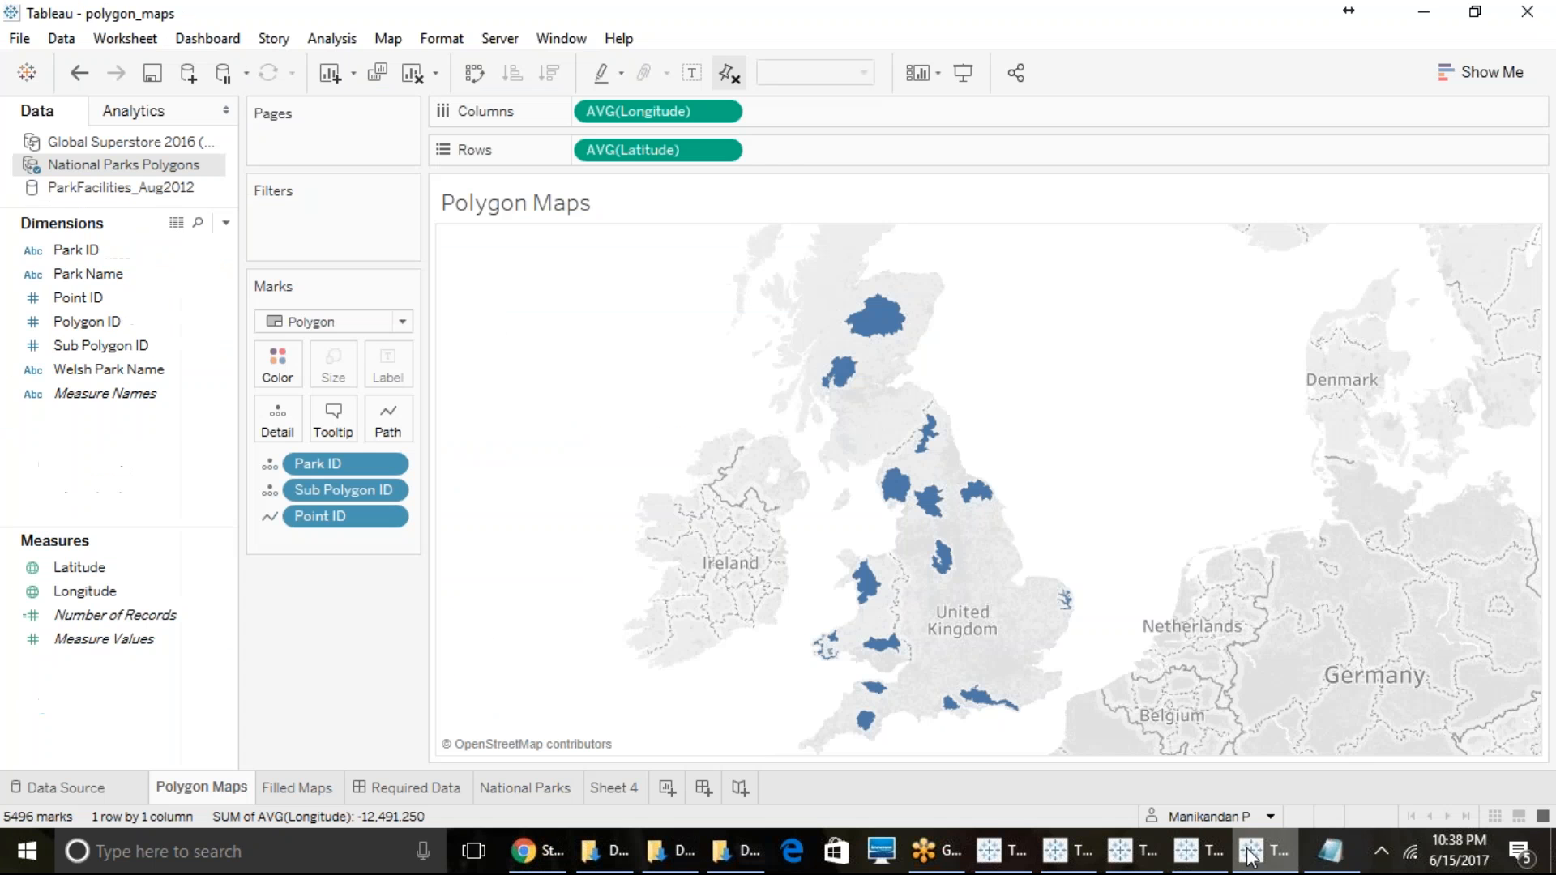
# - Create a new blank workbook without opening any recovered files and maximize its window
pyautogui.click(12, 41)
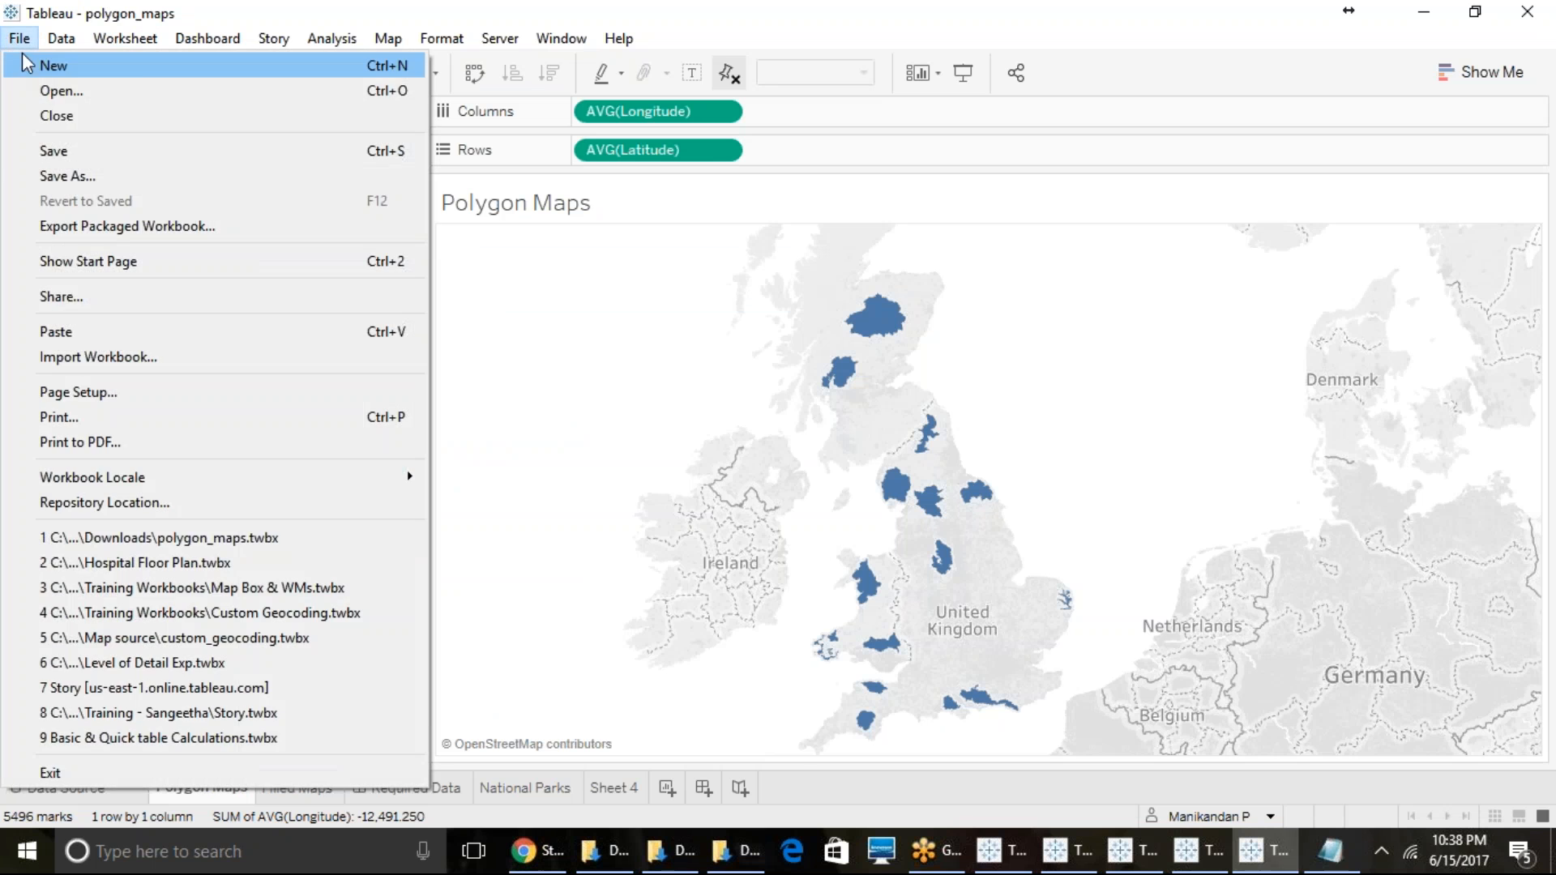
pyautogui.click(726, 505)
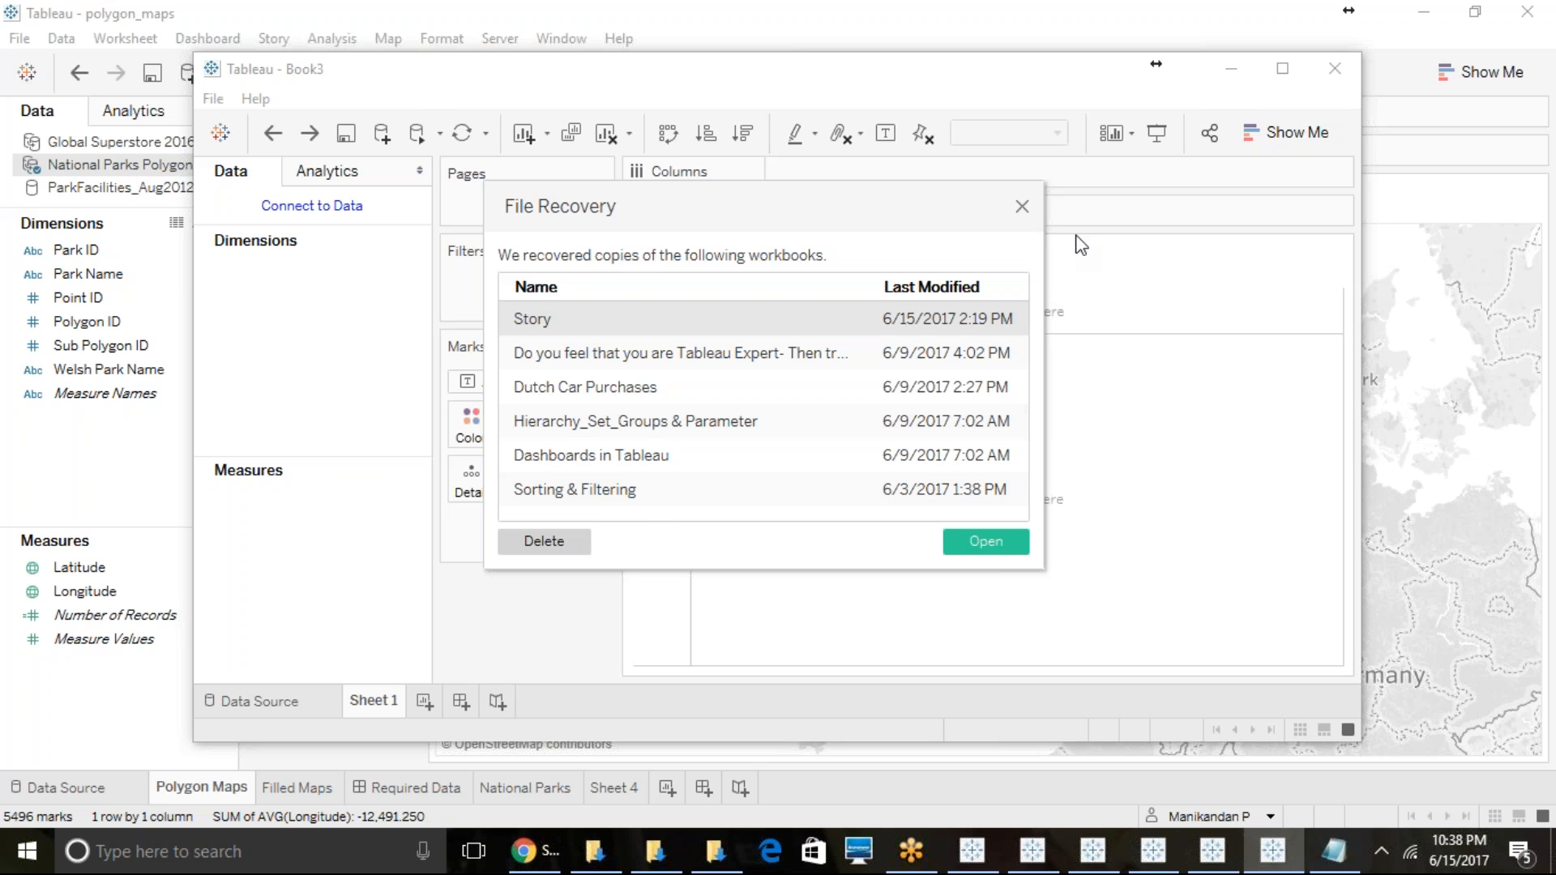
pyautogui.click(1022, 208)
pyautogui.click(1282, 68)
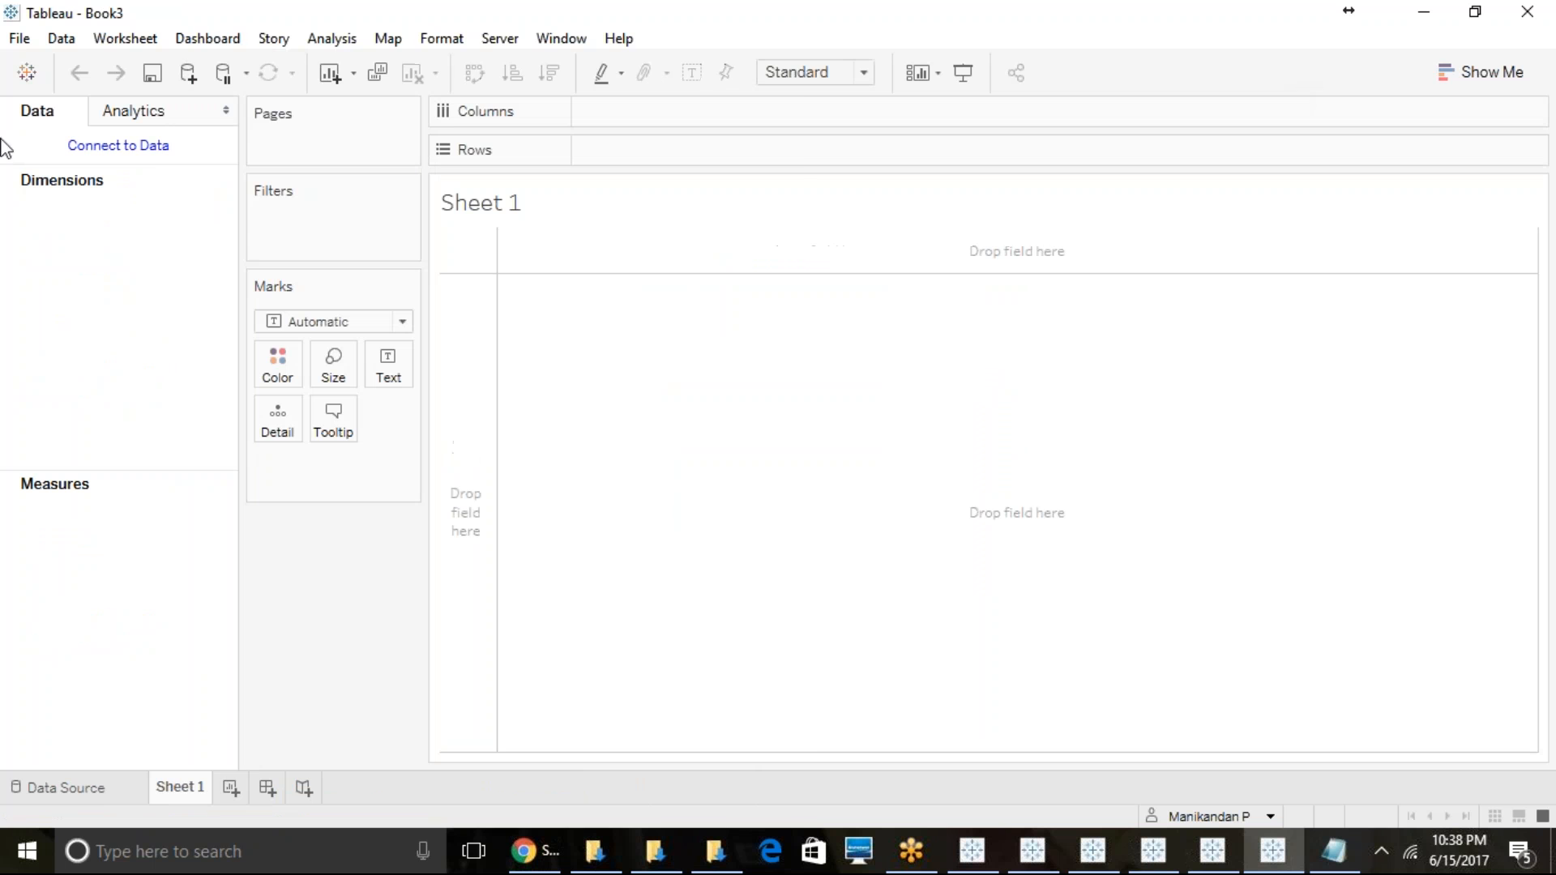
# - Connect the new workbook to the Excel file CT_Town_Polygons_for_Tableau in the Map source folder
pyautogui.click(154, 148)
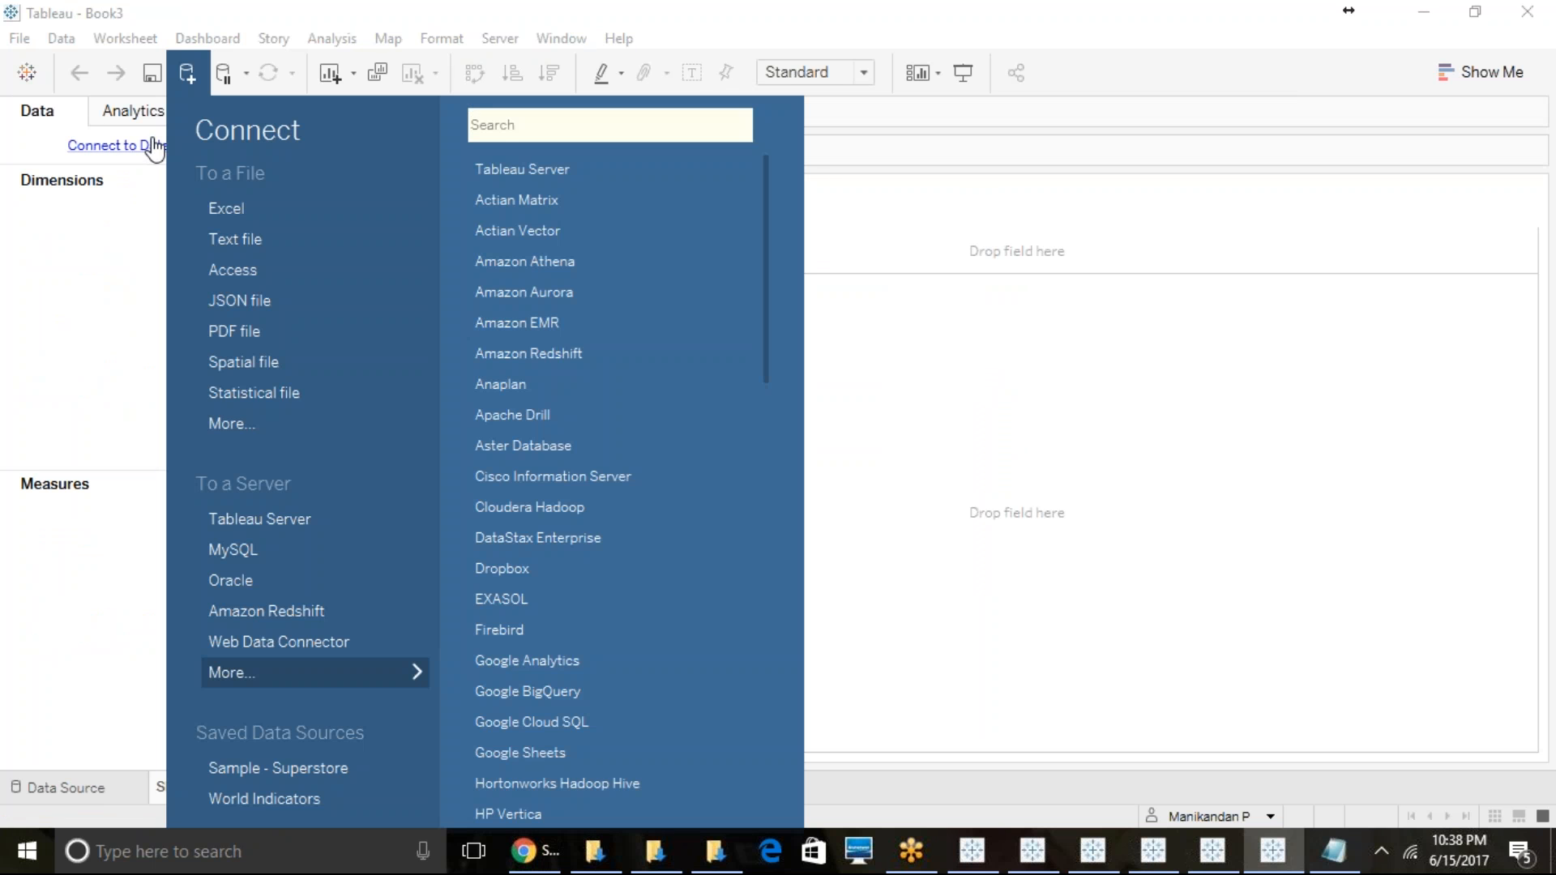
pyautogui.click(222, 209)
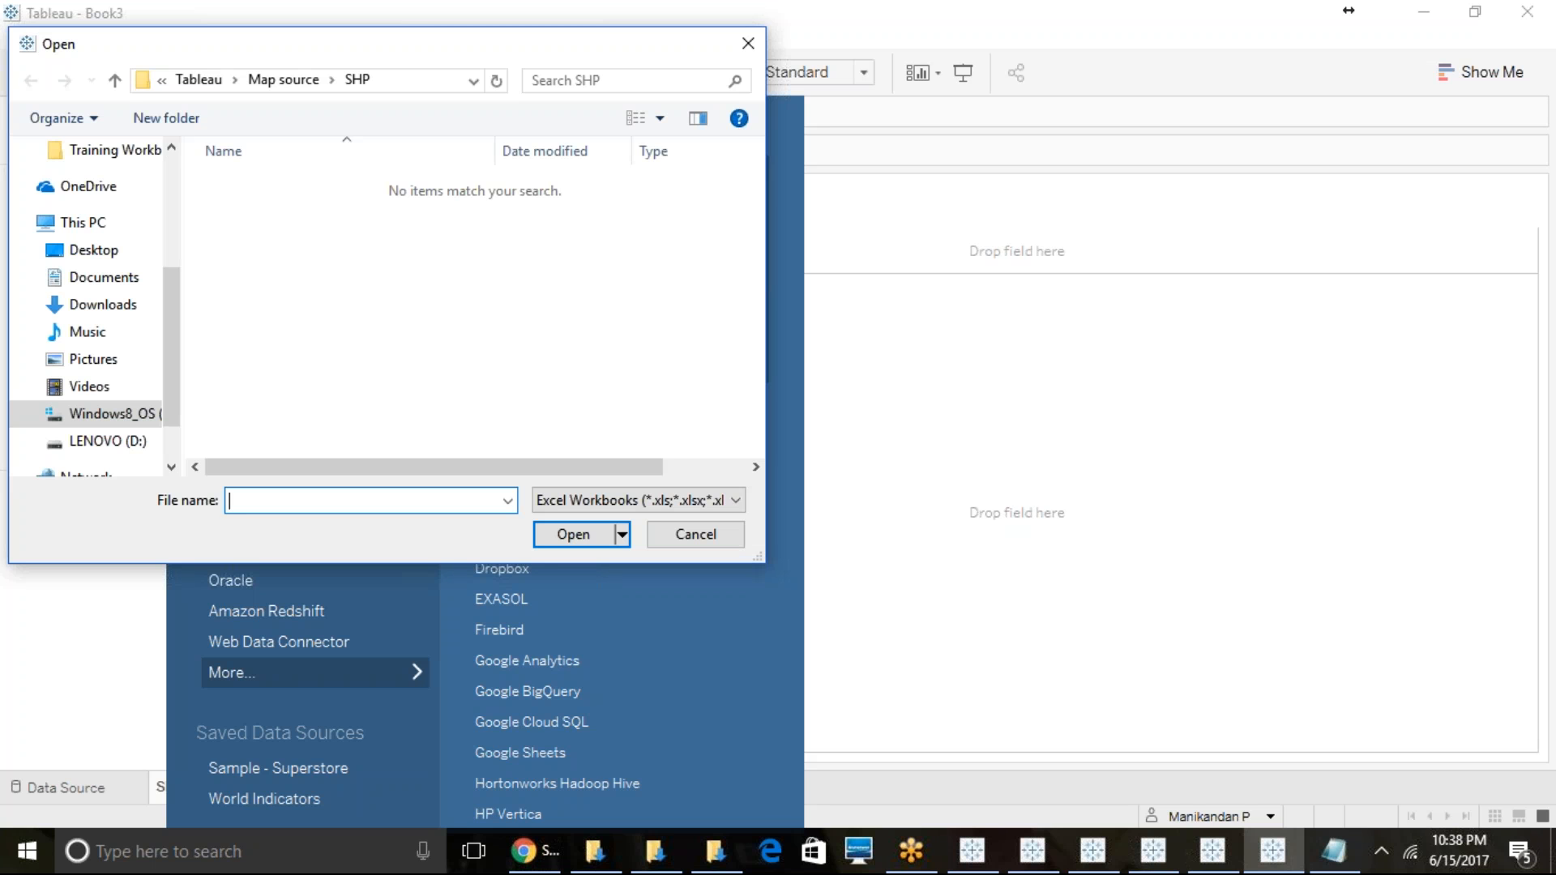
pyautogui.click(271, 78)
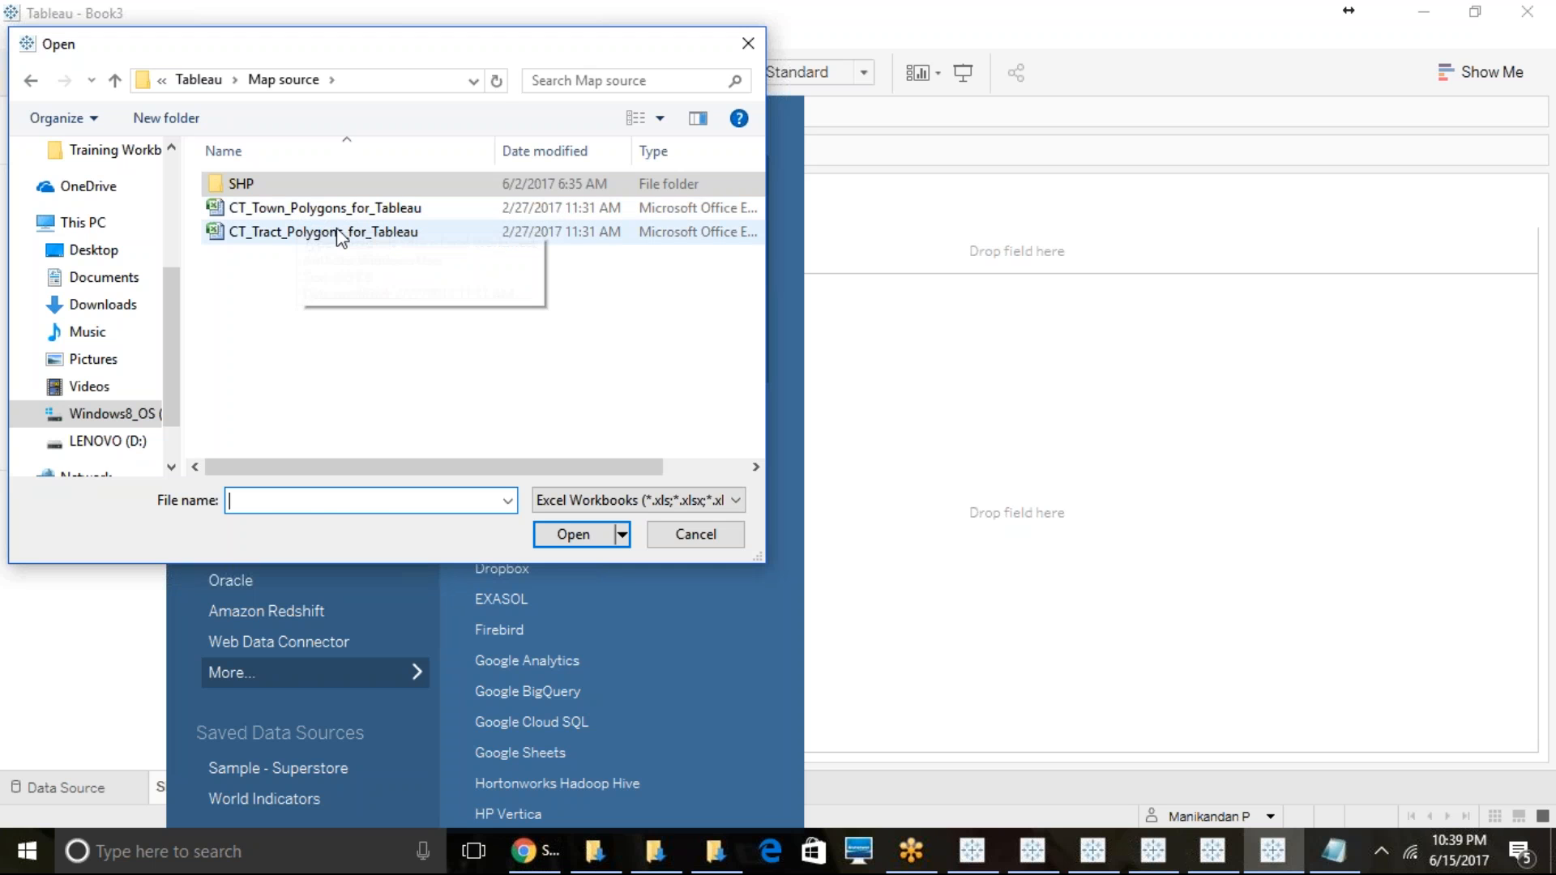
pyautogui.click(358, 215)
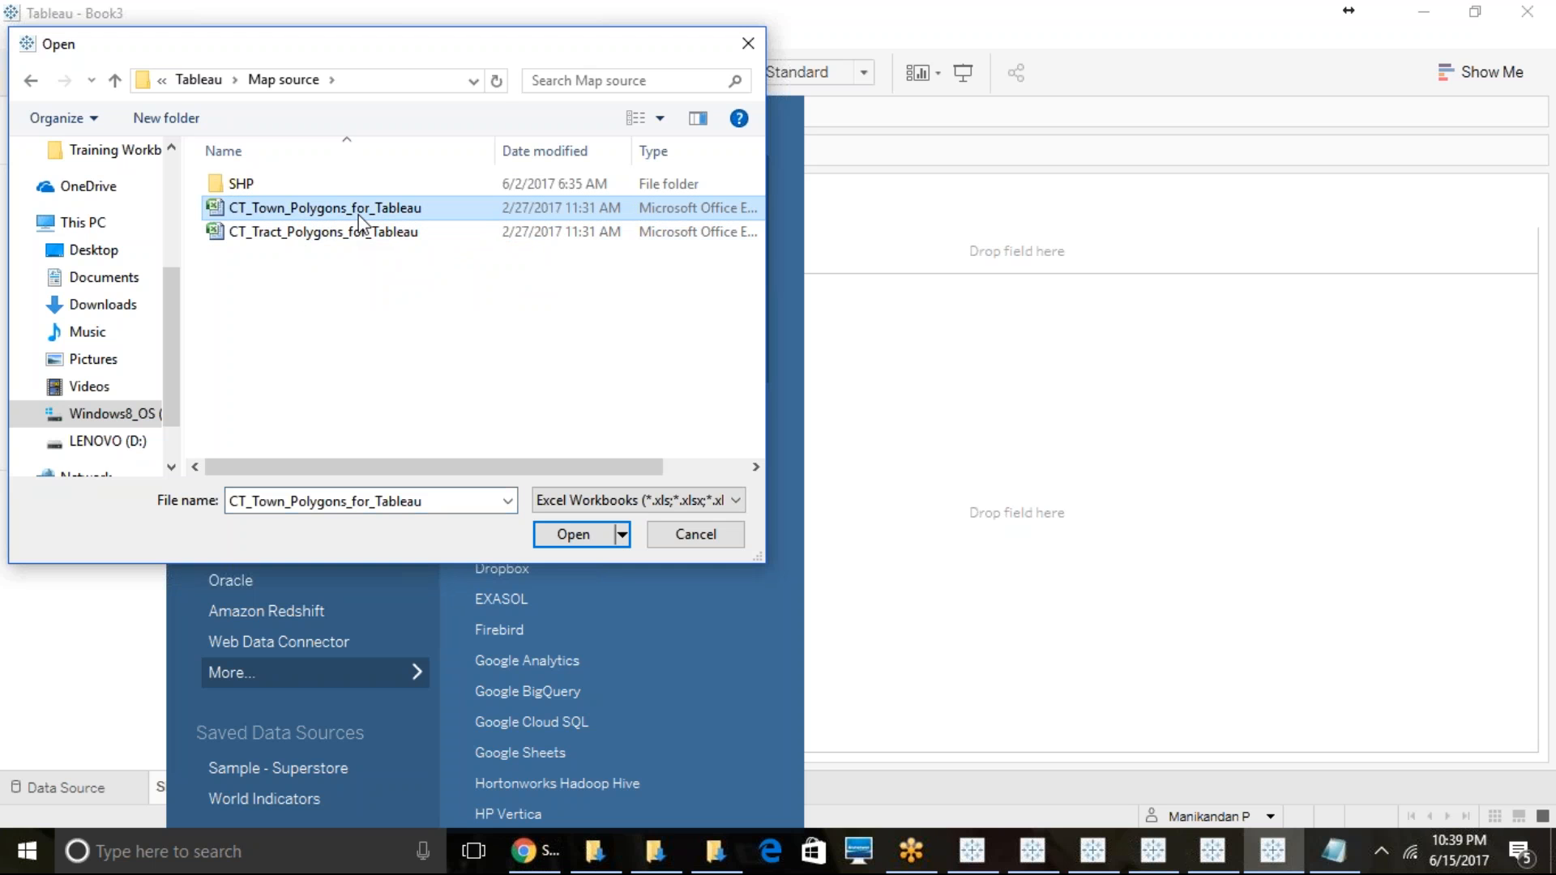
pyautogui.click(573, 534)
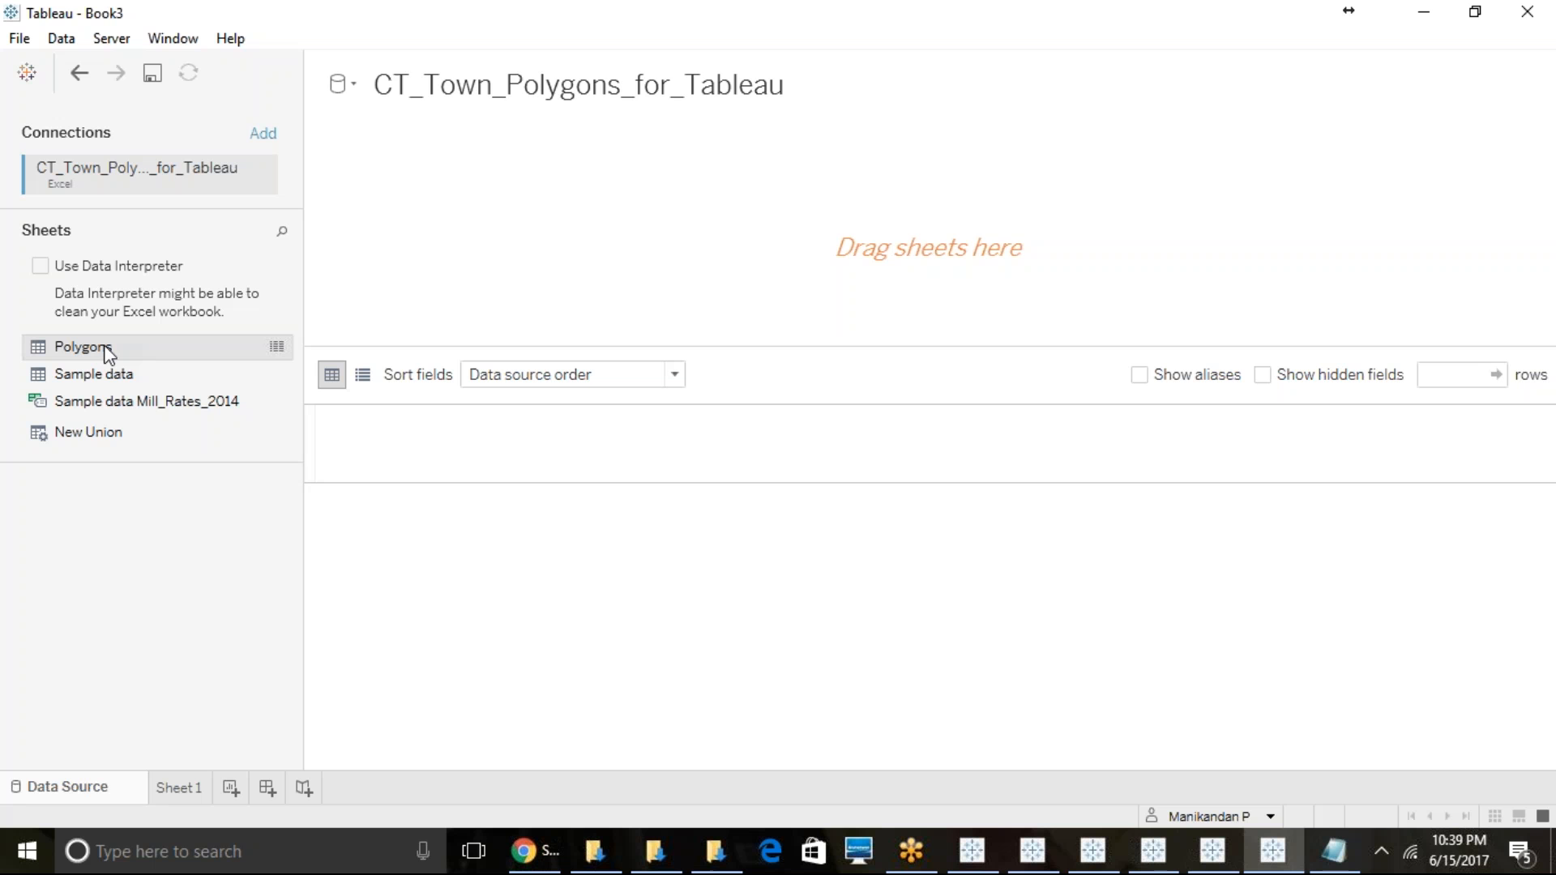
# - Add the Polygons sheet to the data source, review its Pointorder rows and go to Sheet 1
pyautogui.moveTo(107, 355); pyautogui.dragTo(695, 256)
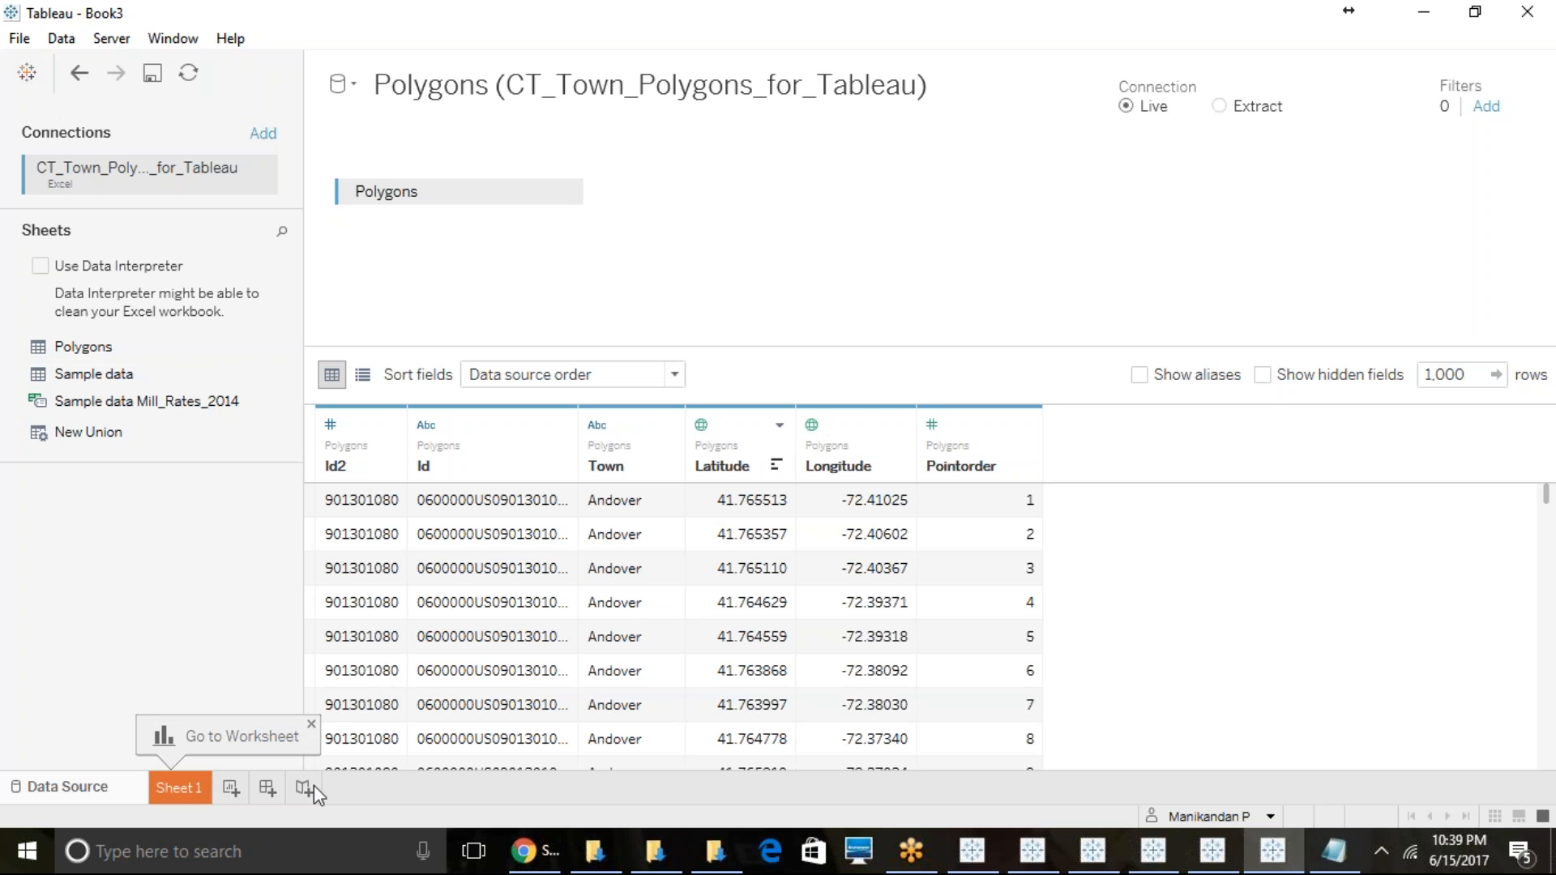
pyautogui.scroll(-12, 1009, 527)
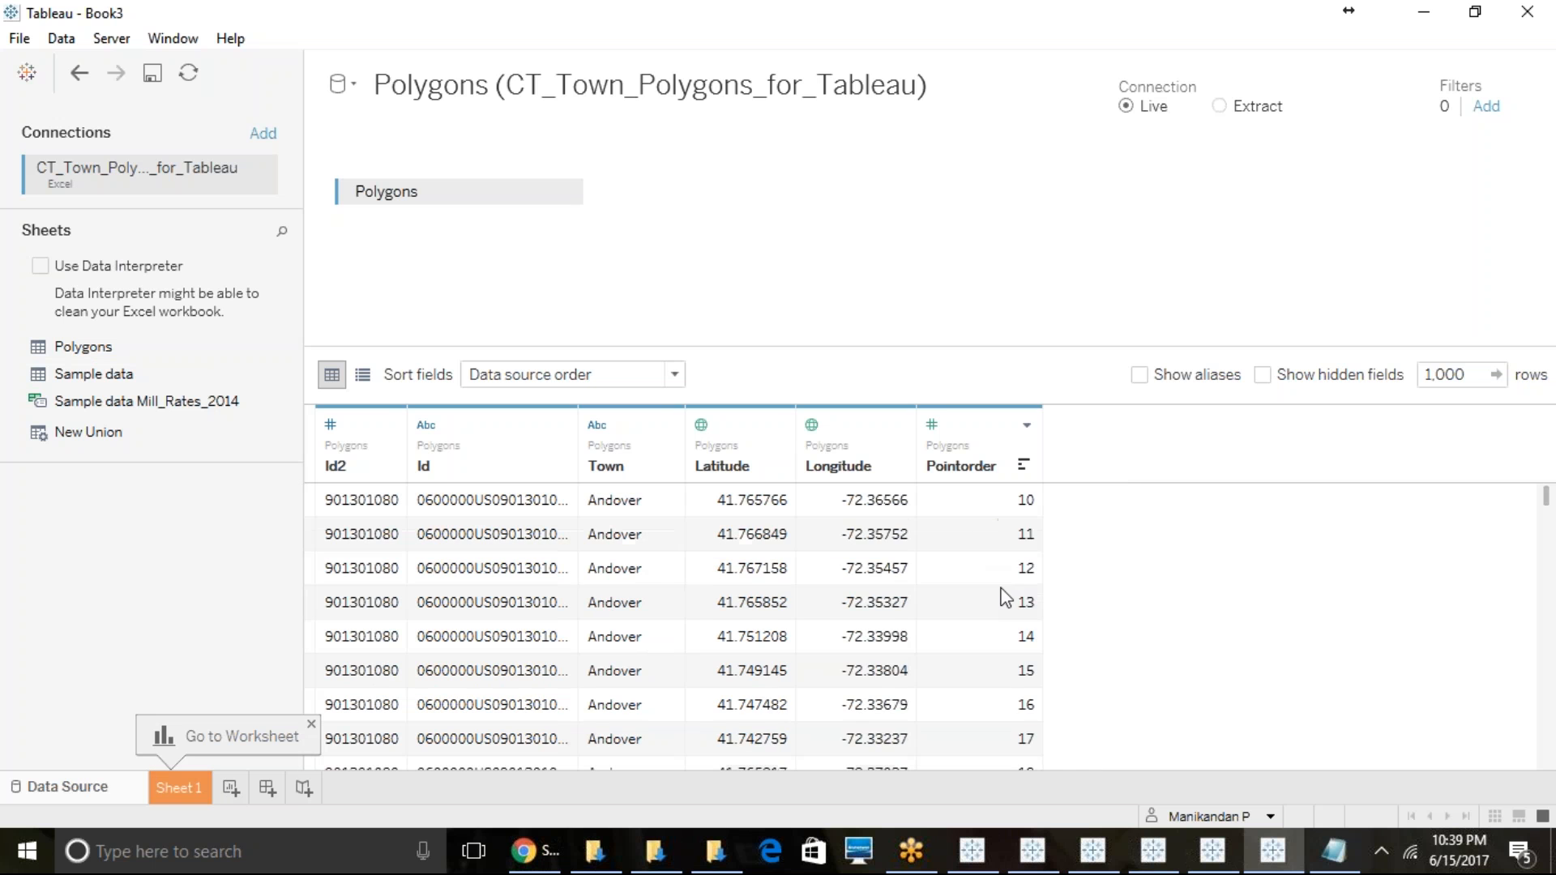
pyautogui.scroll(12, 1033, 551)
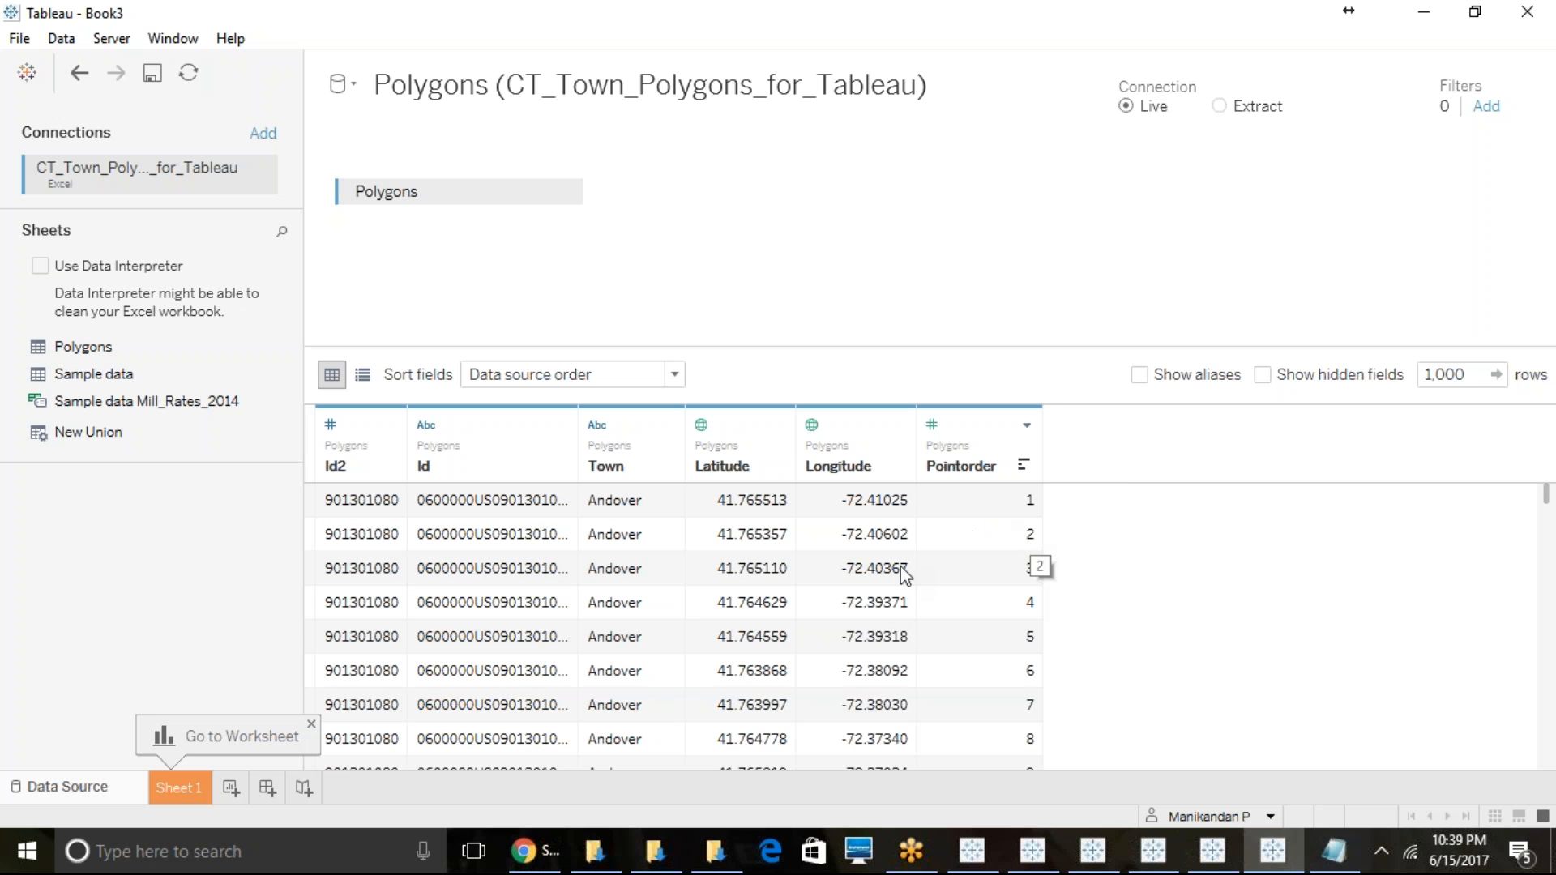
pyautogui.click(180, 786)
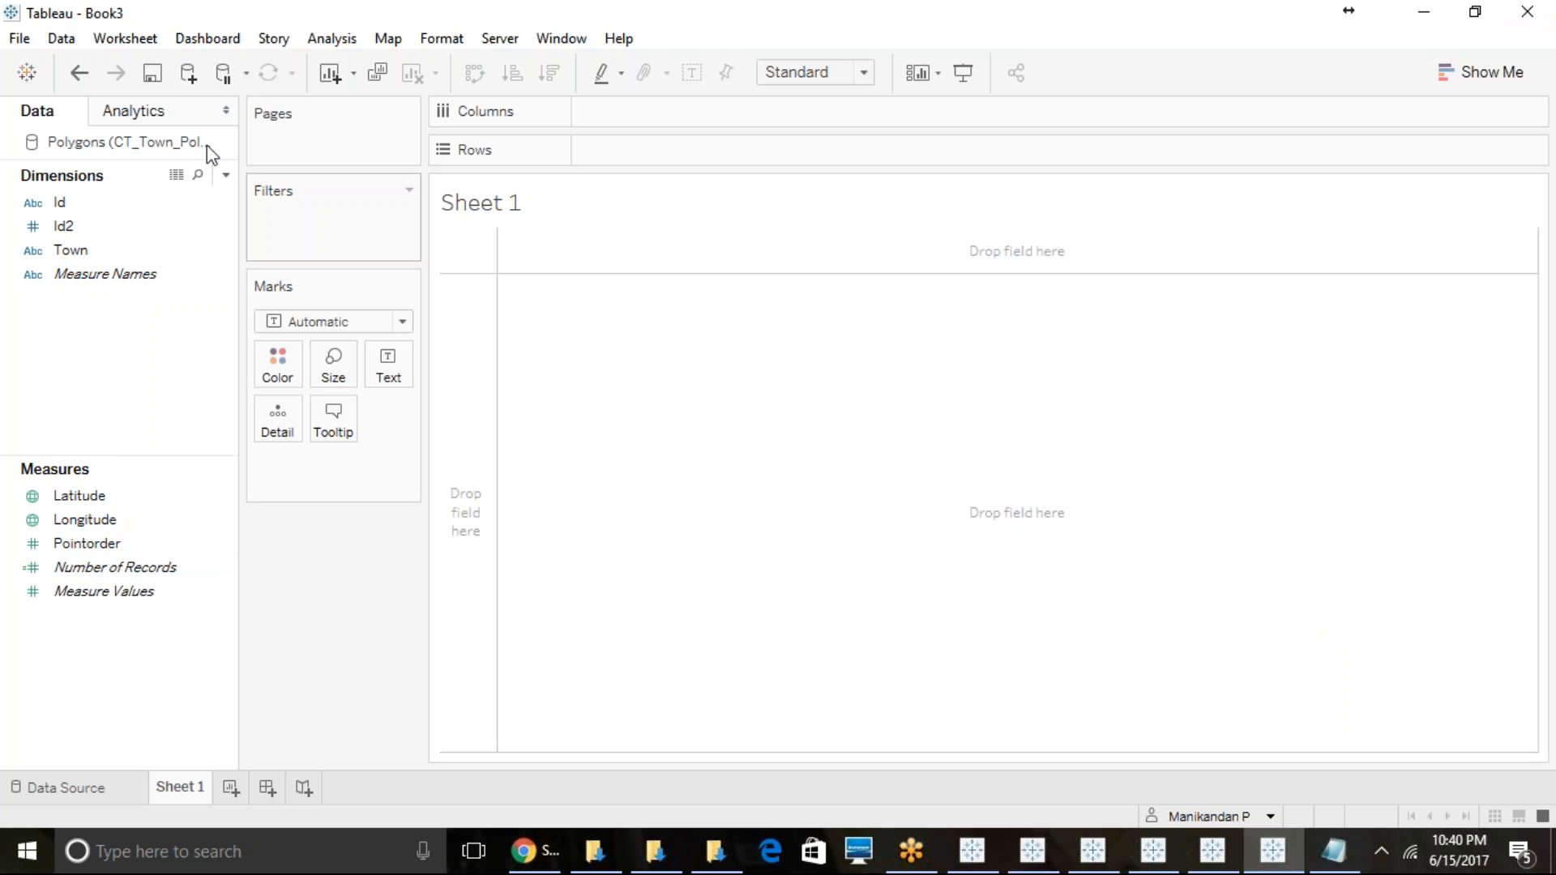
# - Connect to the Excel file CT_Tract_Polygons_for_Tableau as a second data source
pyautogui.click(71, 45)
pyautogui.click(85, 65)
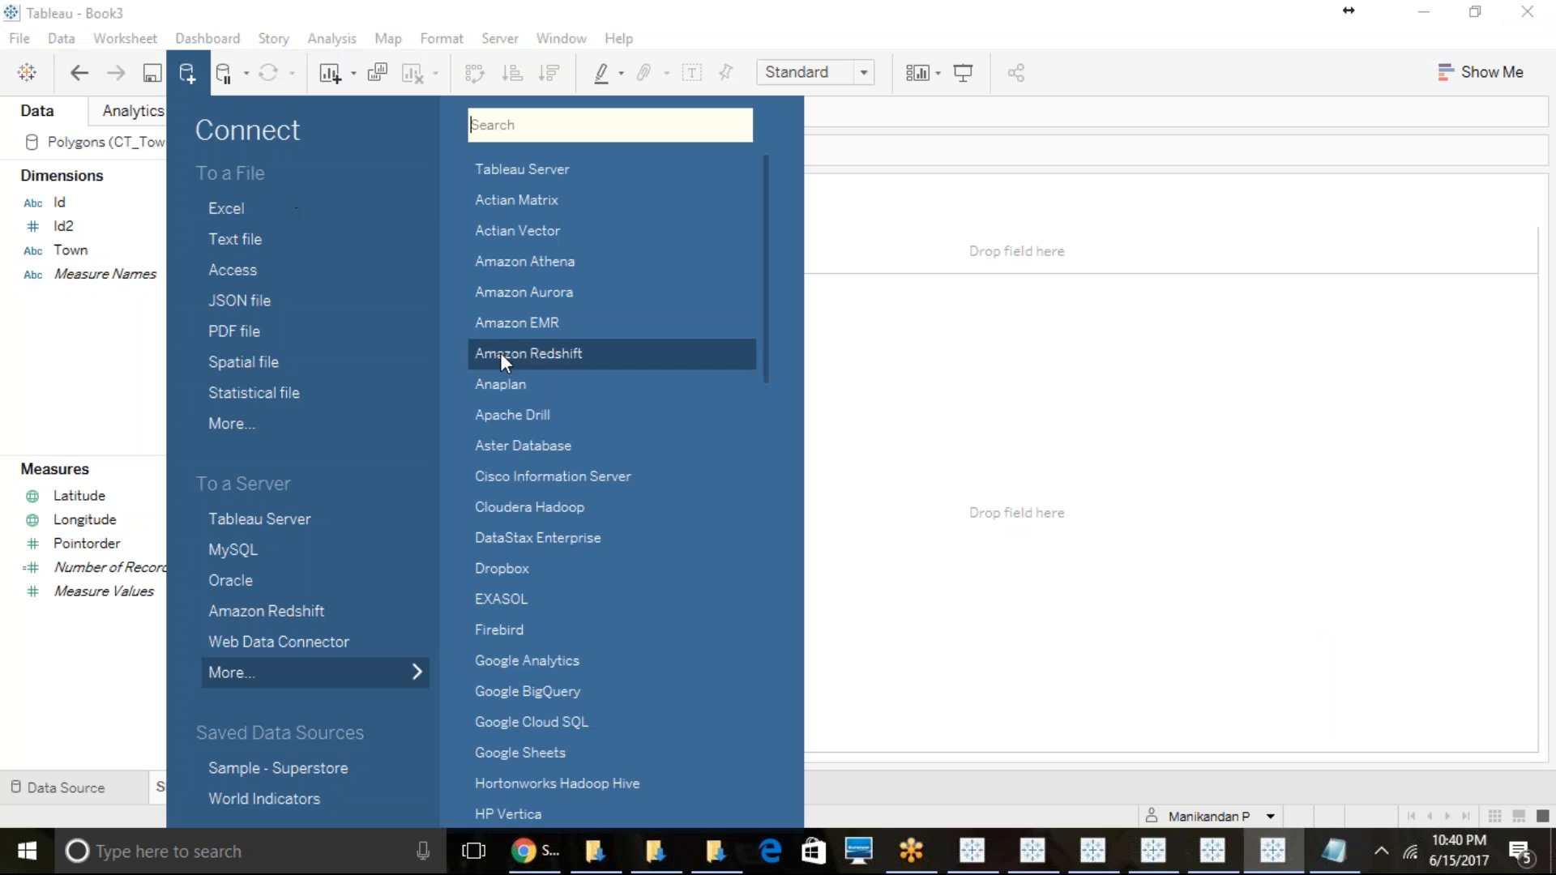
pyautogui.click(303, 207)
pyautogui.click(319, 233)
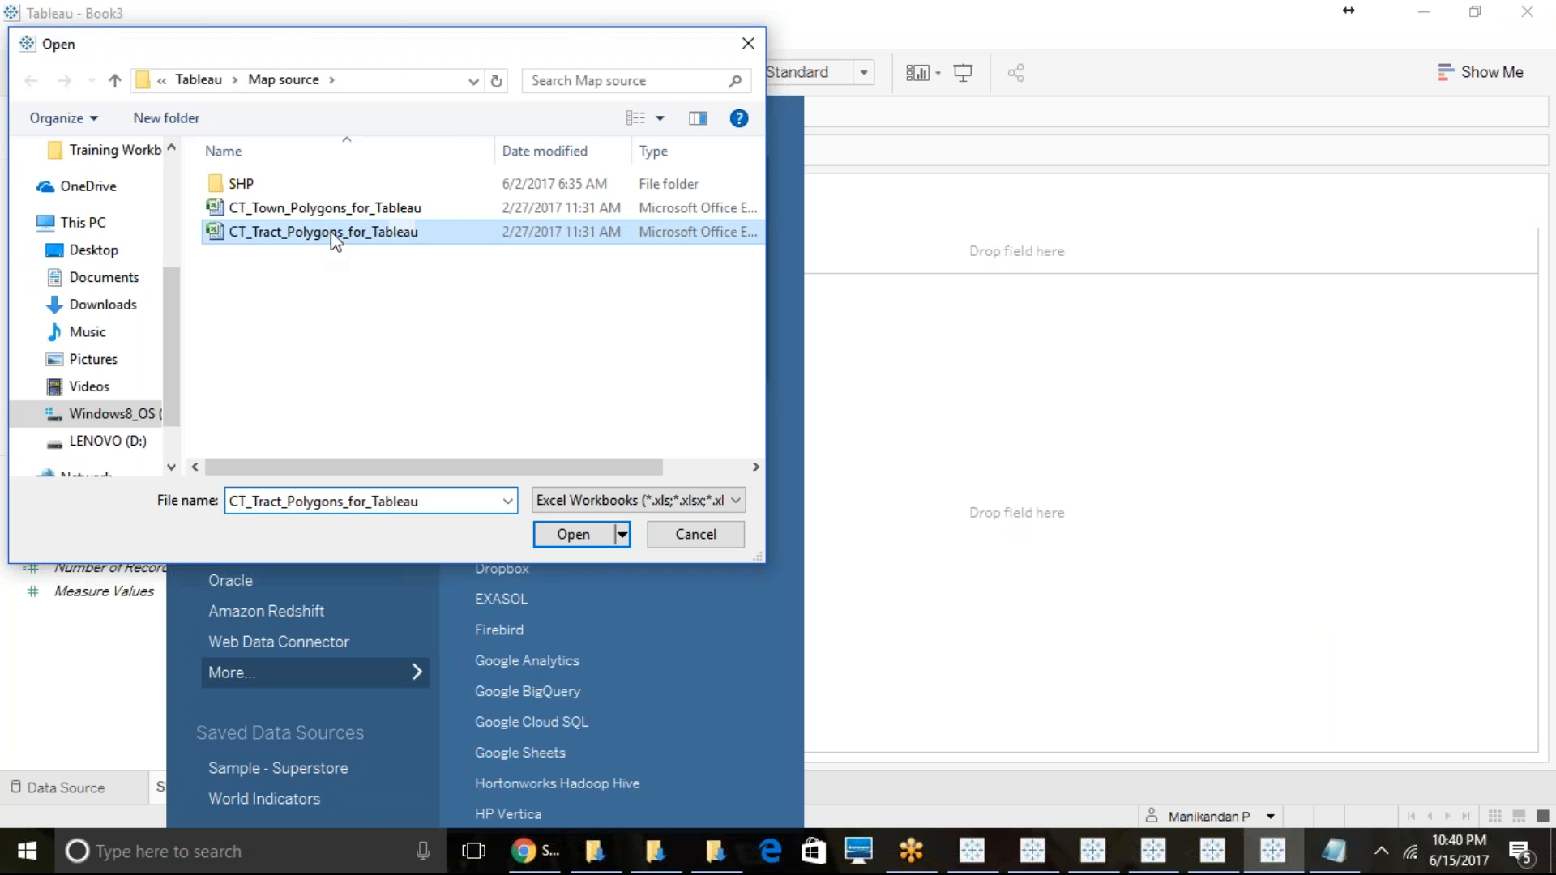
pyautogui.click(604, 533)
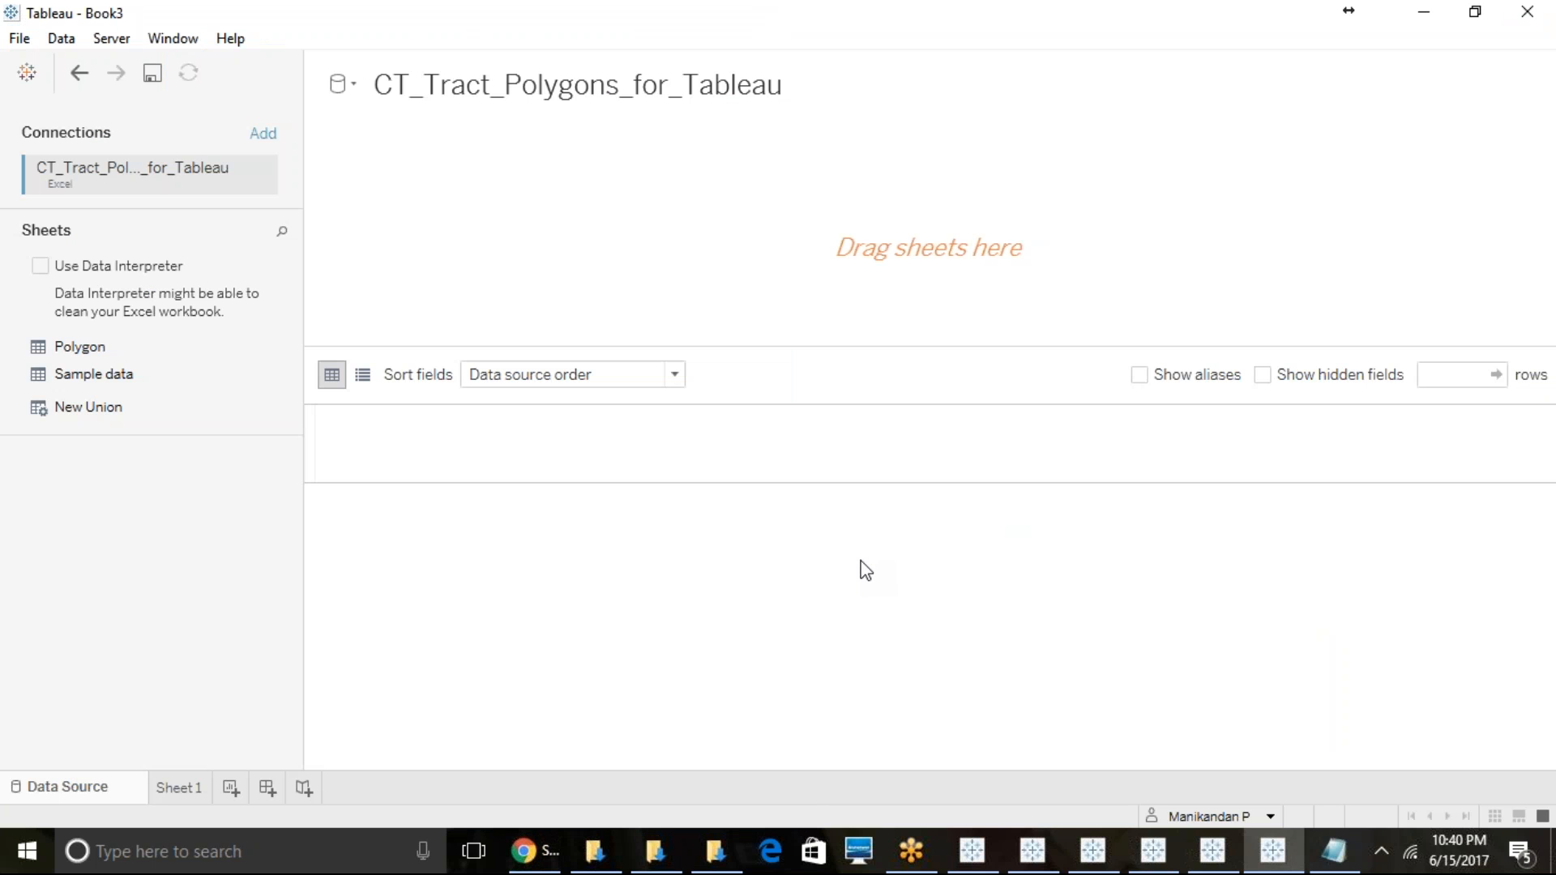
# - Add the Sample data sheet to the tract data source and return to Sheet 1 to view its fields
pyautogui.moveTo(79, 374); pyautogui.dragTo(595, 306)
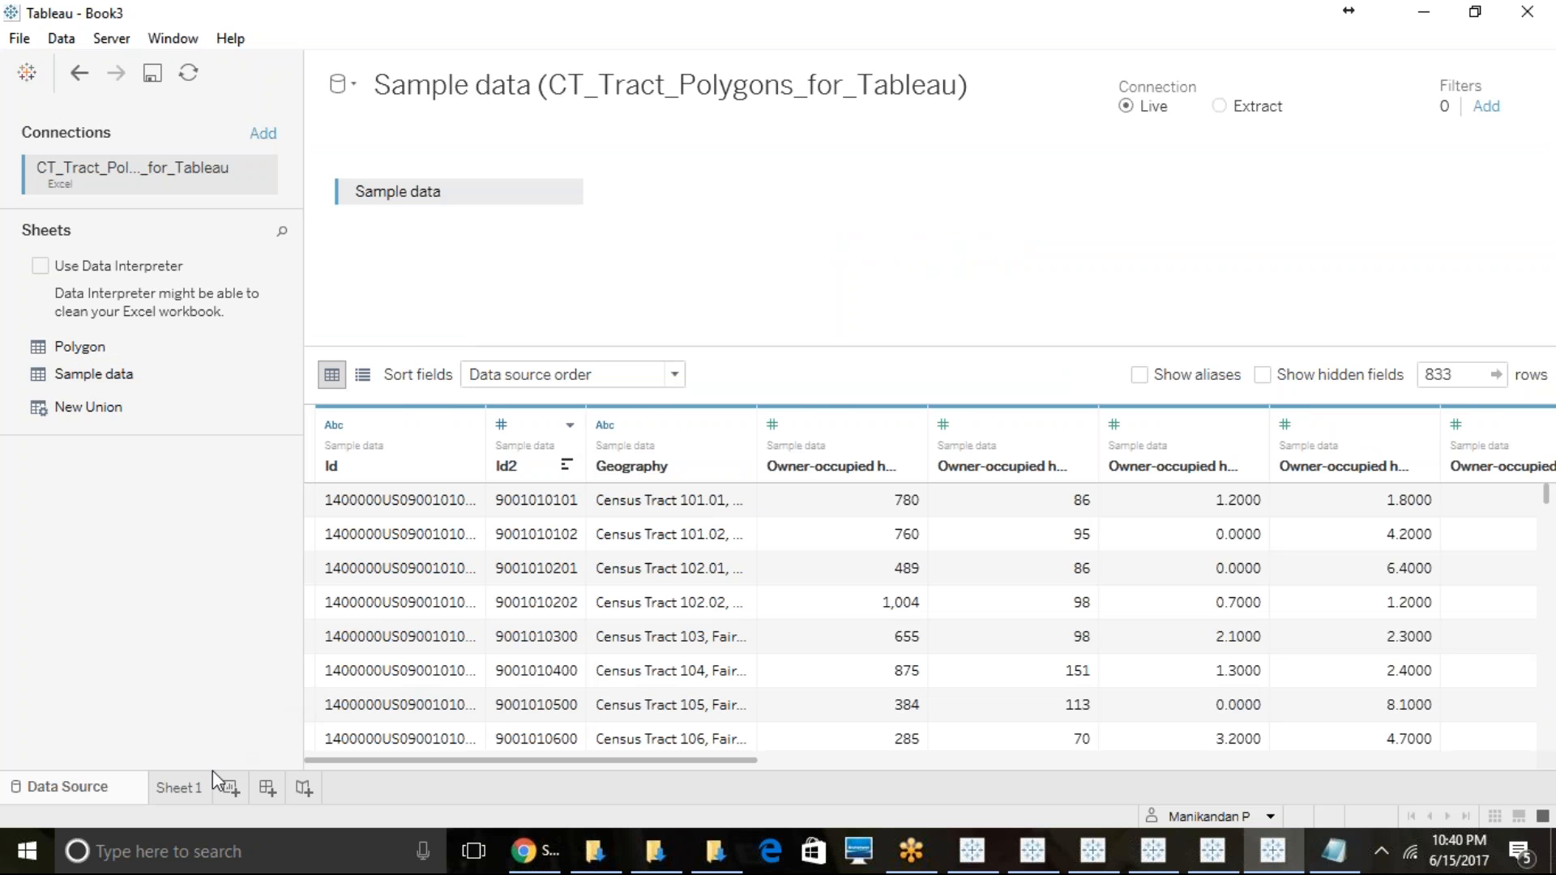
pyautogui.click(184, 791)
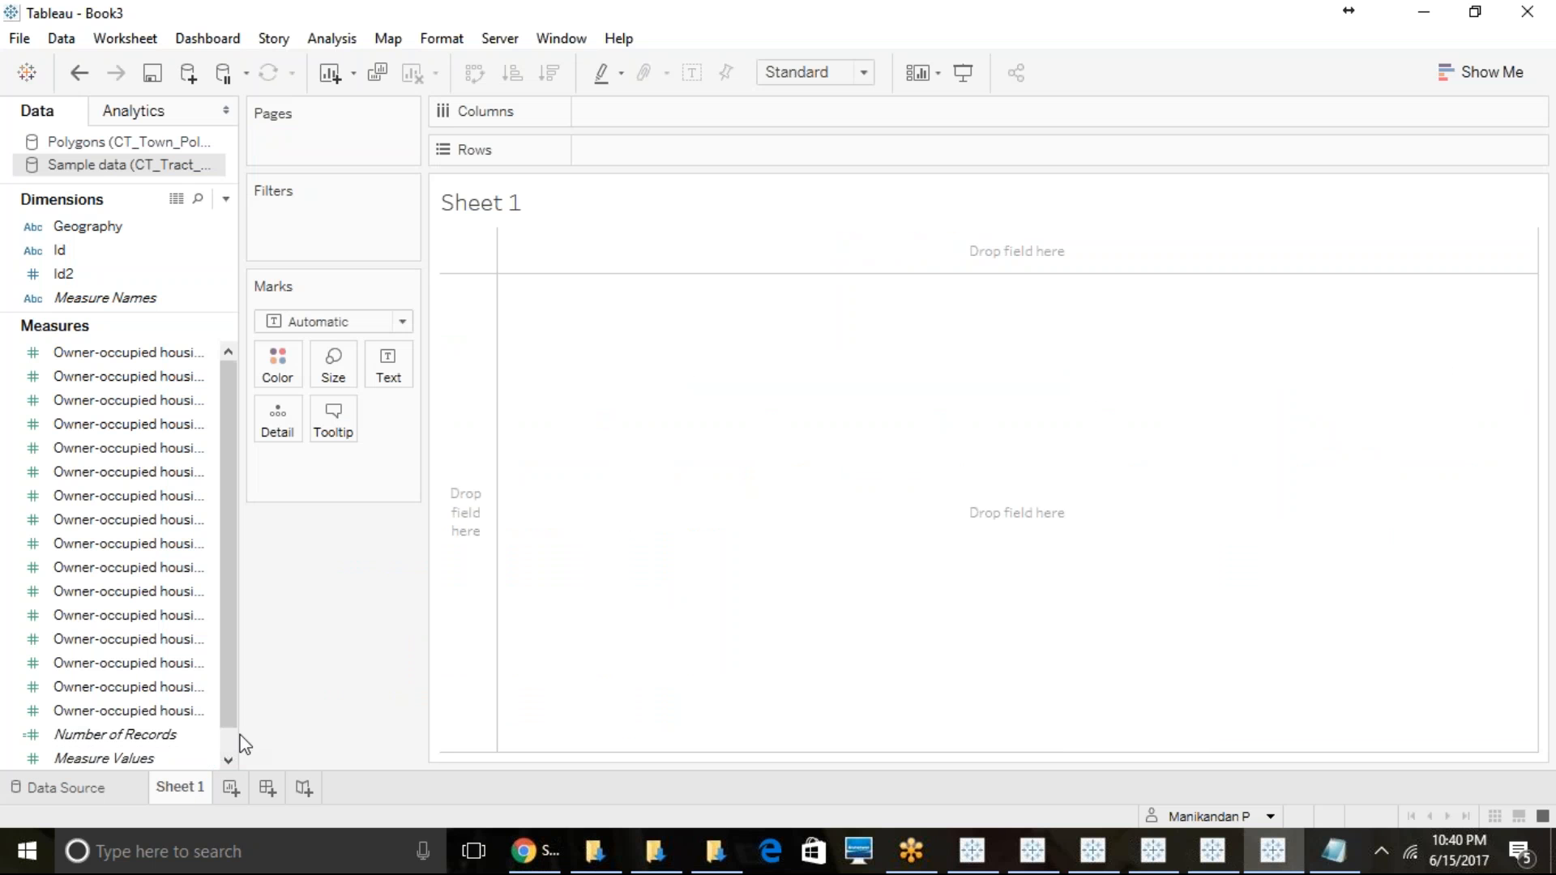
pyautogui.scroll(-1, 230, 711)
pyautogui.scroll(1, 229, 705)
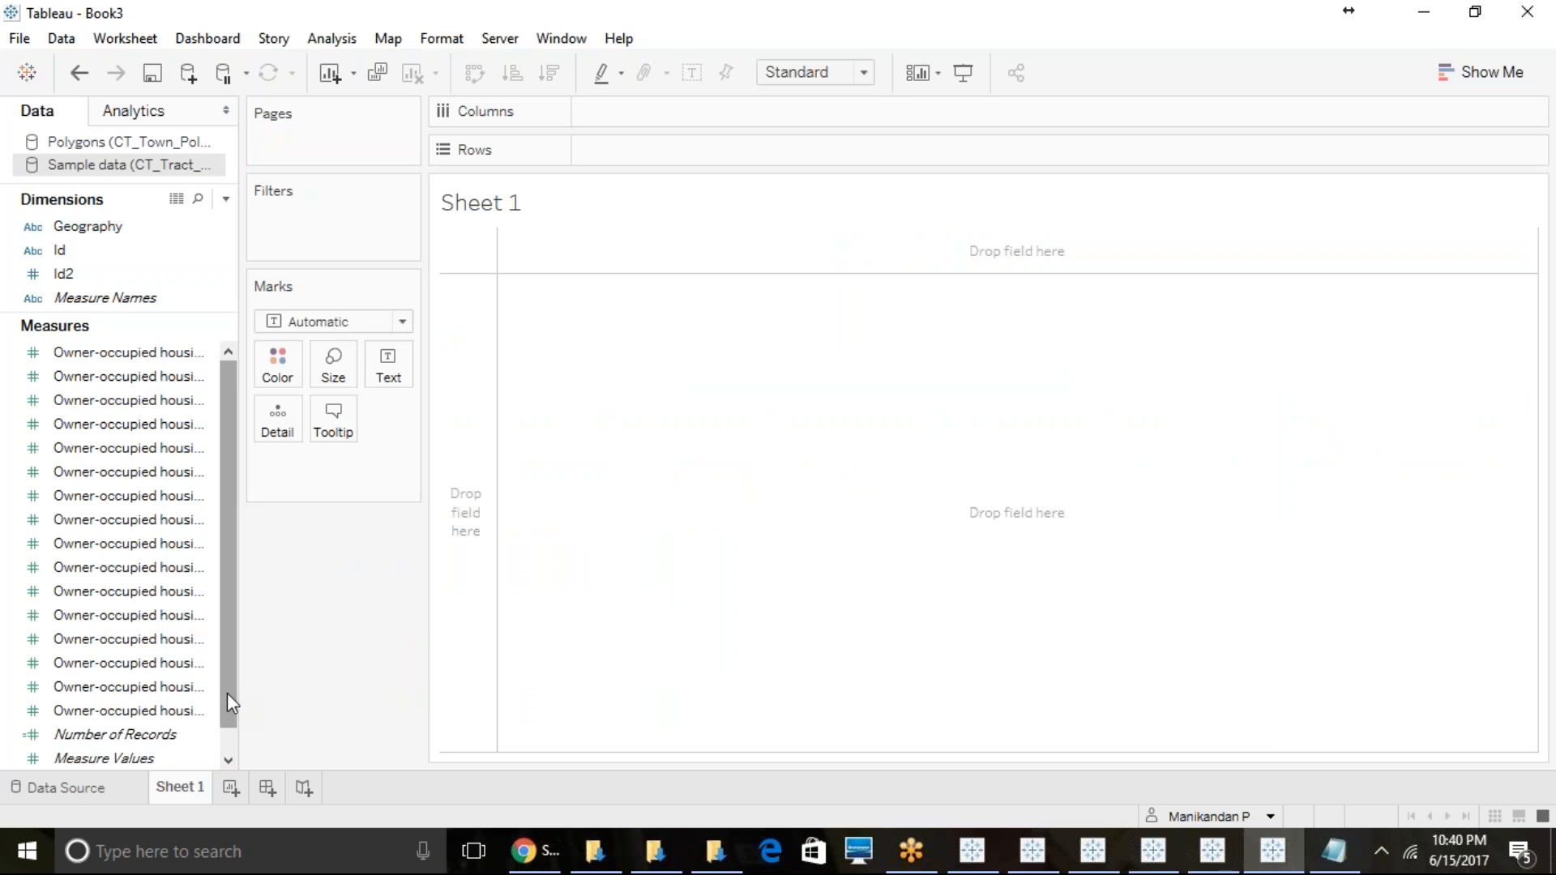
# - Plot Longitude on columns against Latitude on rows from the town Polygons source and change the mark type to Polygon
pyautogui.click(120, 144)
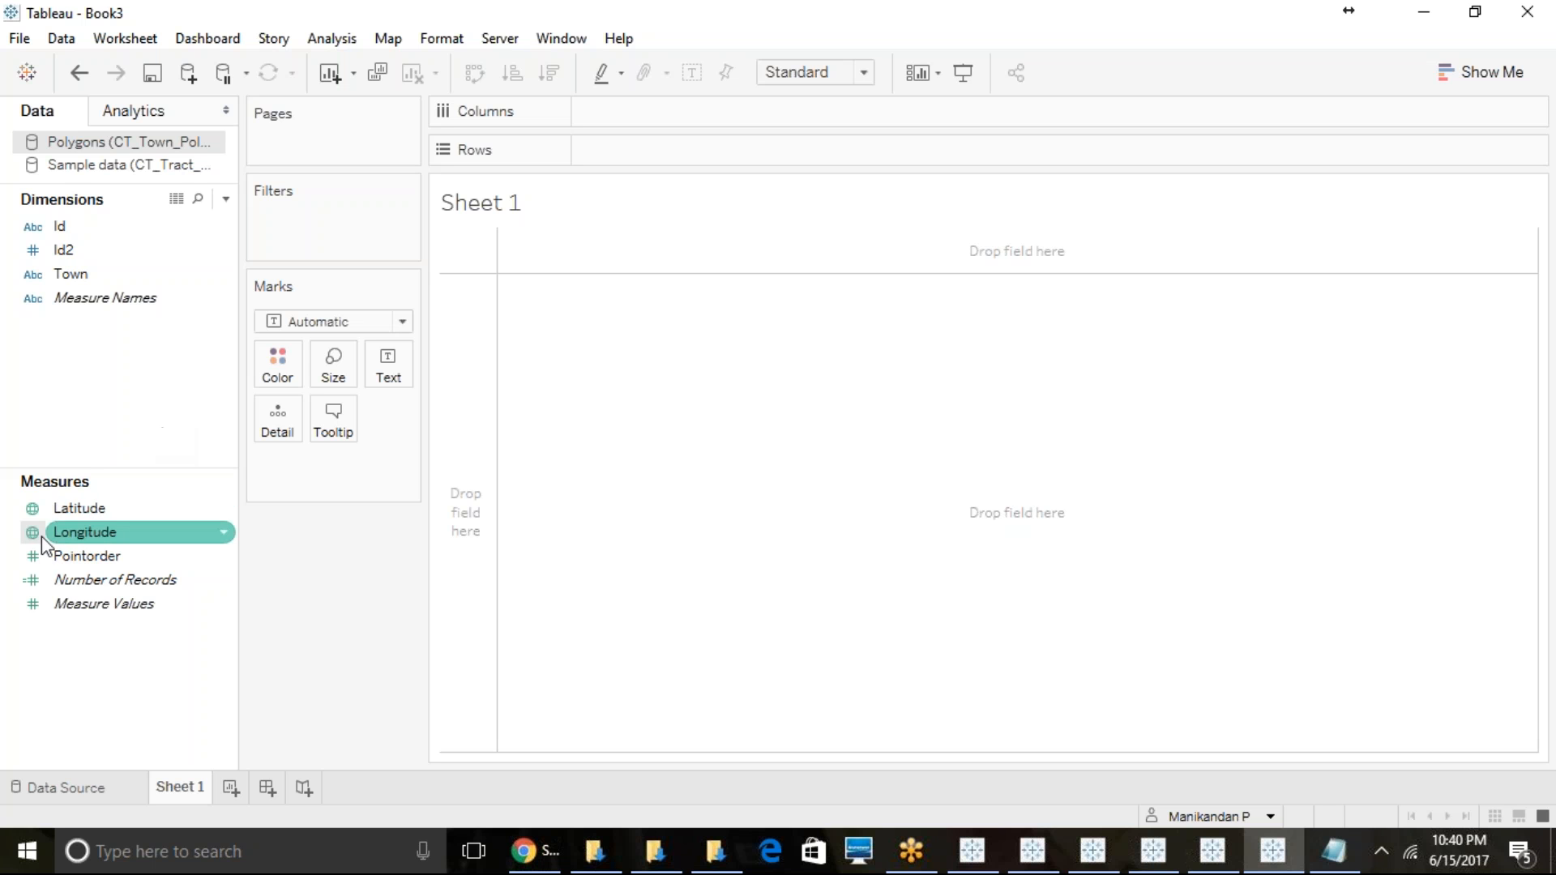
pyautogui.moveTo(70, 510)
pyautogui.mouseDown()
pyautogui.moveTo(243, 409)
pyautogui.moveTo(596, 154)
pyautogui.mouseUp()
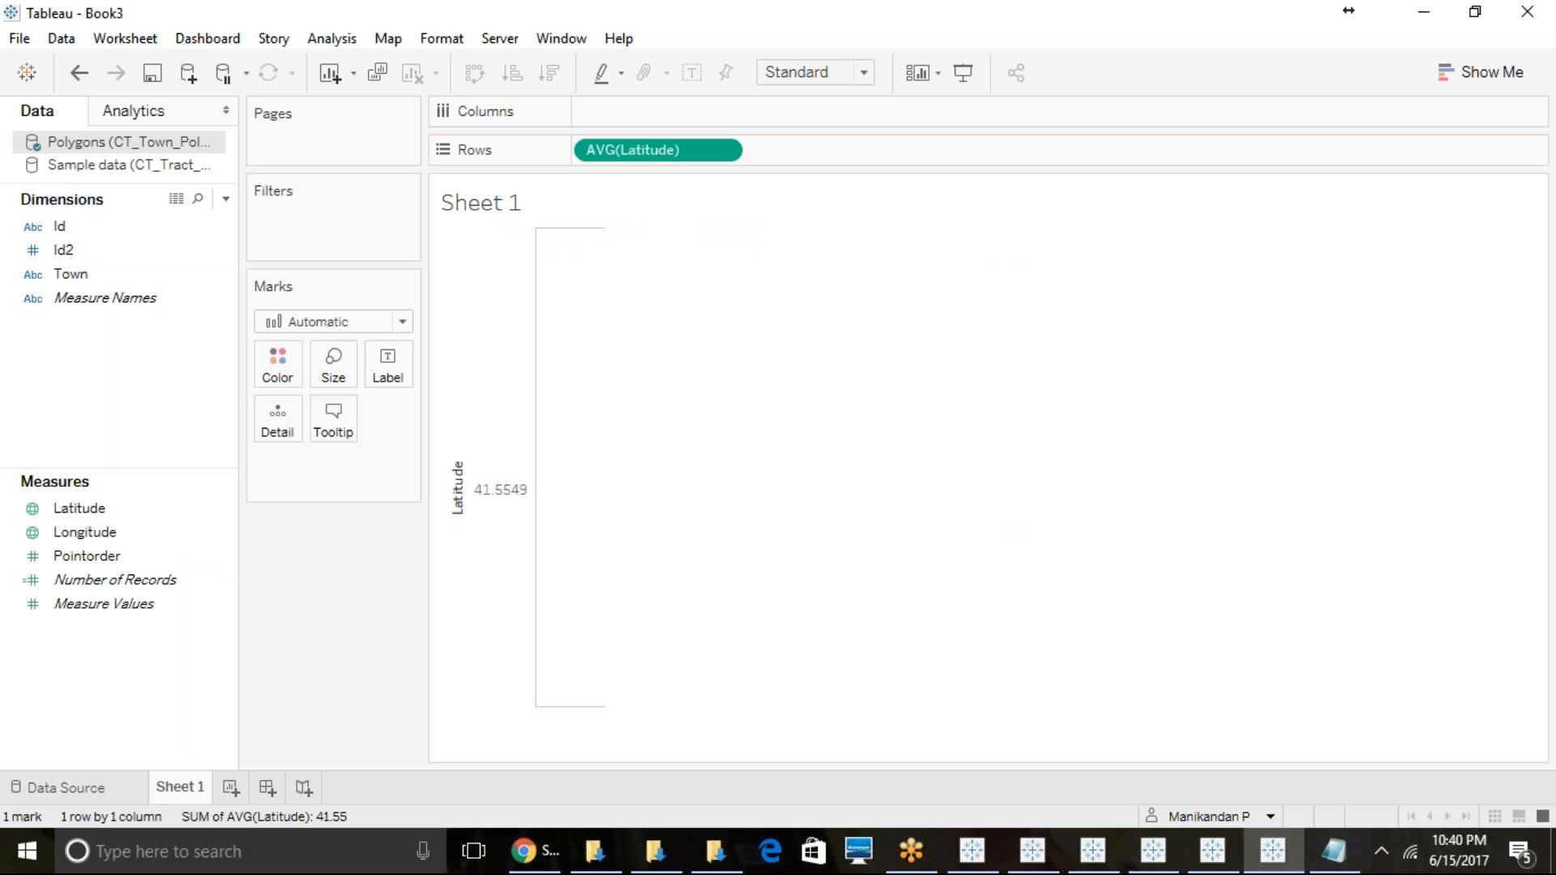
pyautogui.moveTo(154, 531); pyautogui.dragTo(673, 108)
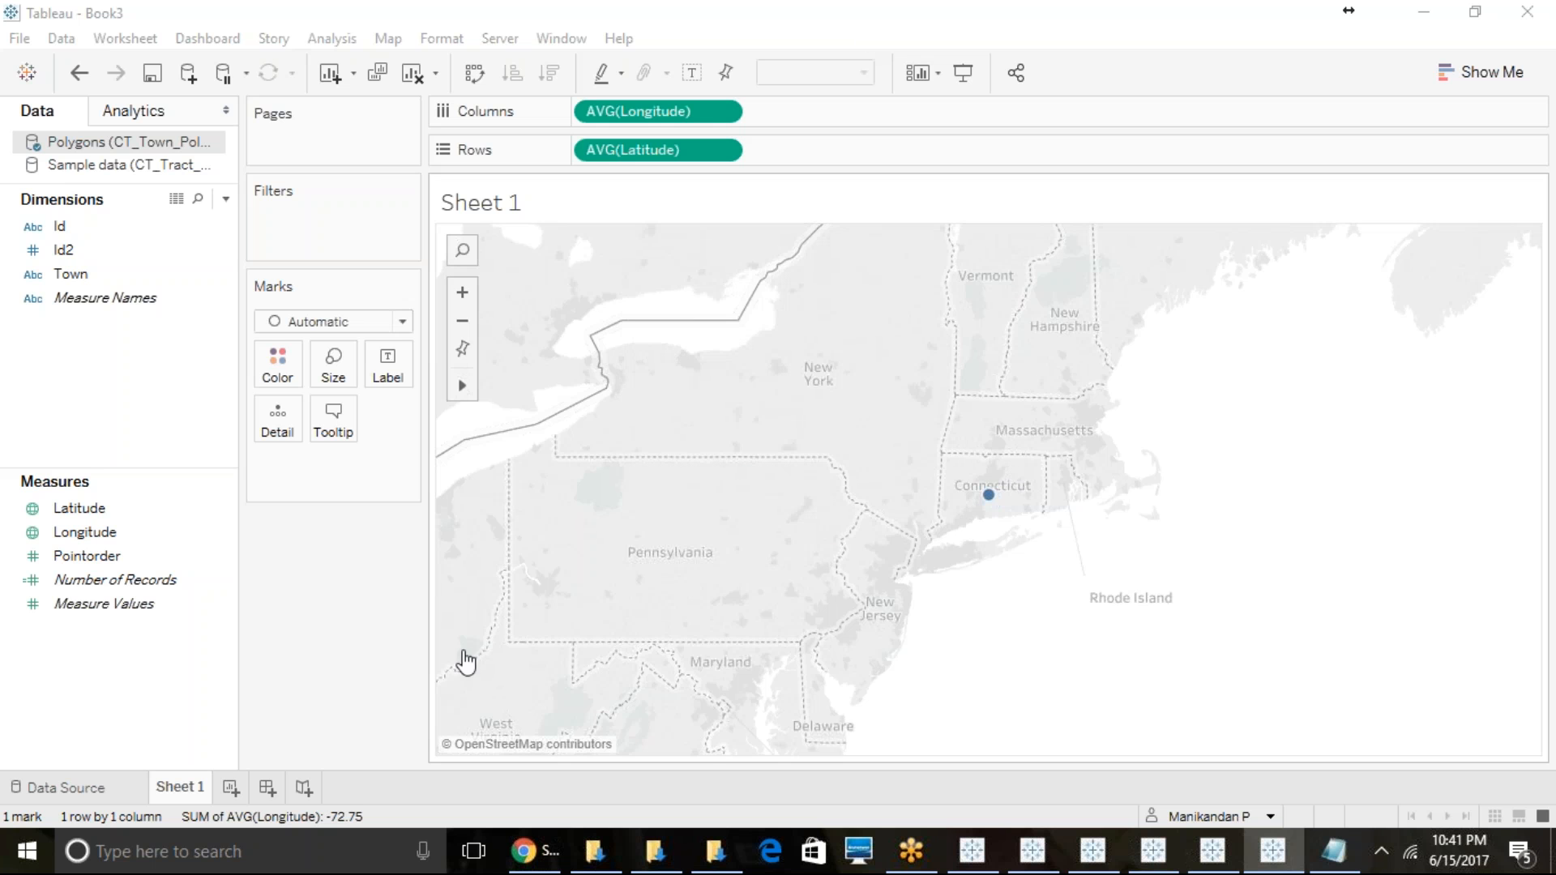
pyautogui.click(322, 323)
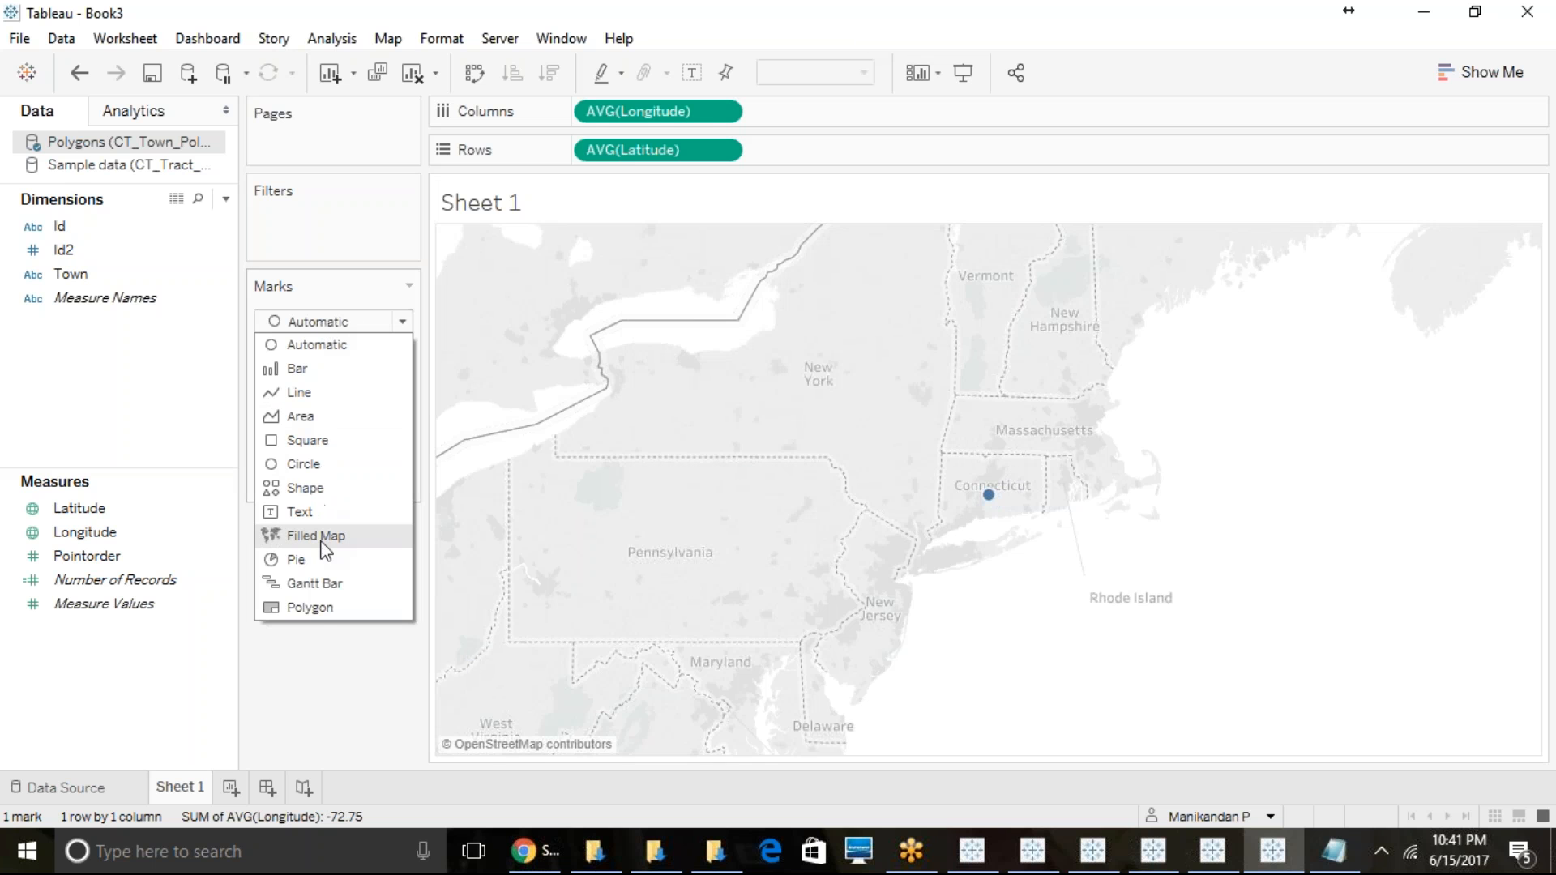
pyautogui.click(318, 606)
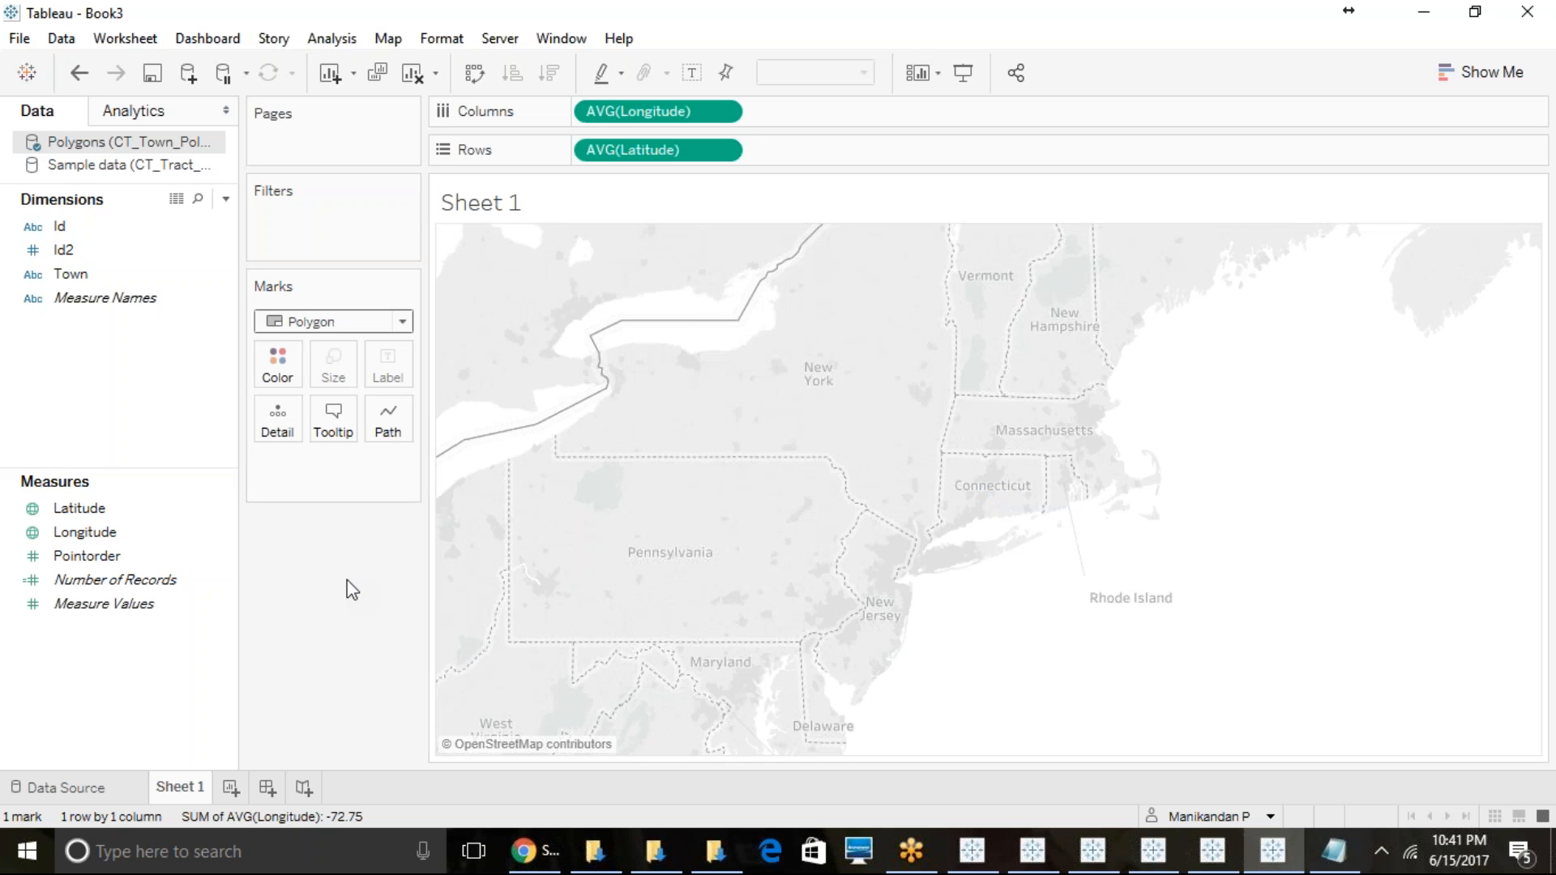
# - Convert the Pointorder measure to a dimension
pyautogui.click(174, 535)
pyautogui.click(166, 555)
pyautogui.click(224, 557)
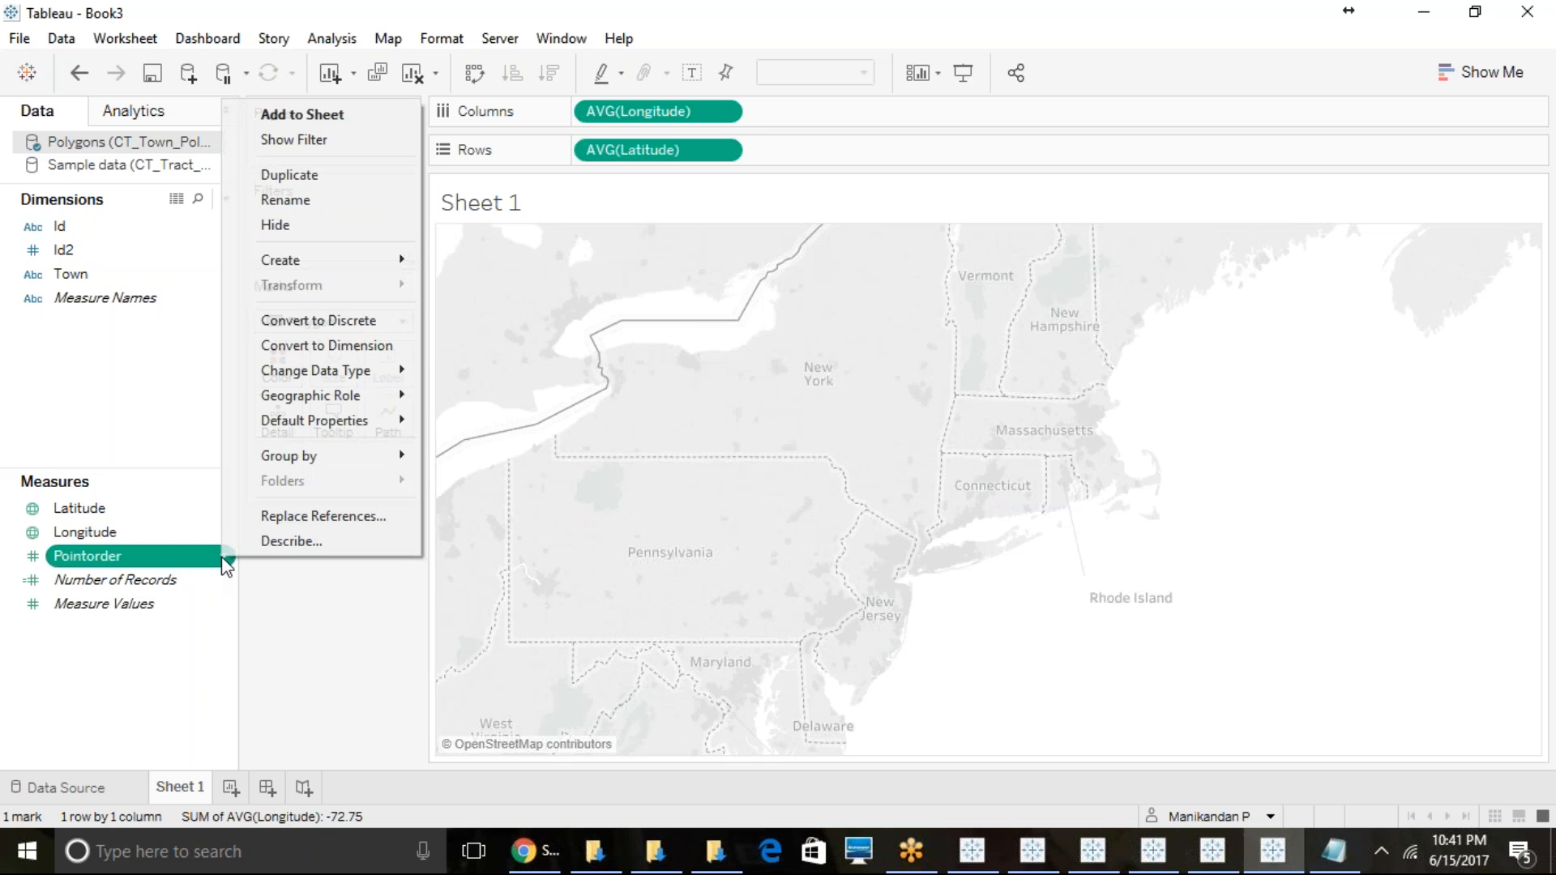
pyautogui.click(303, 347)
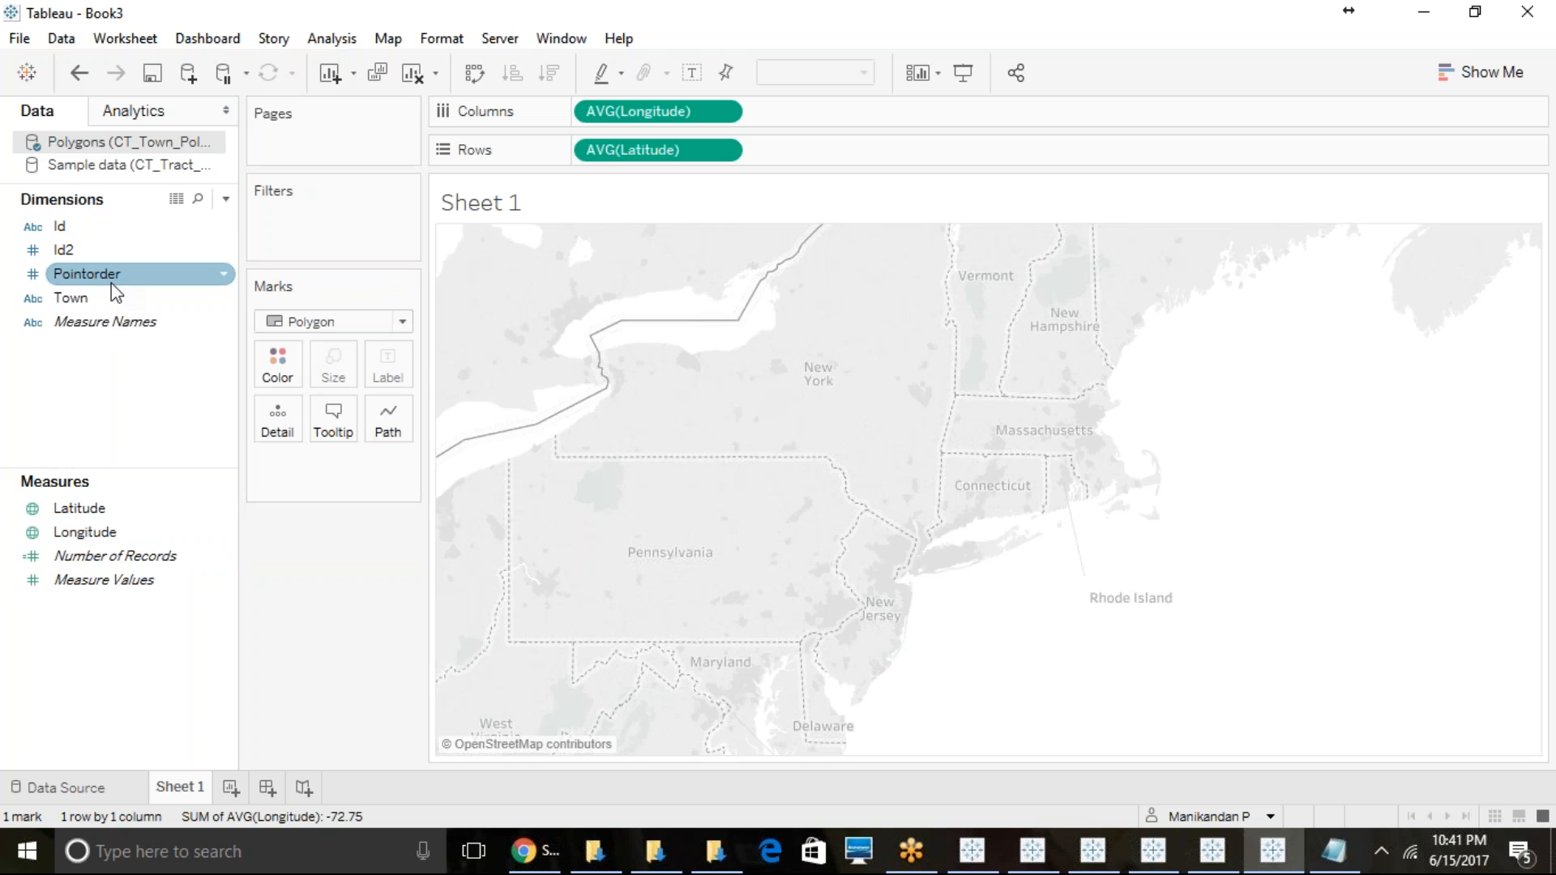
# - Set Pointorder as the polygon path and color the map by Town
pyautogui.moveTo(109, 274); pyautogui.dragTo(389, 418)
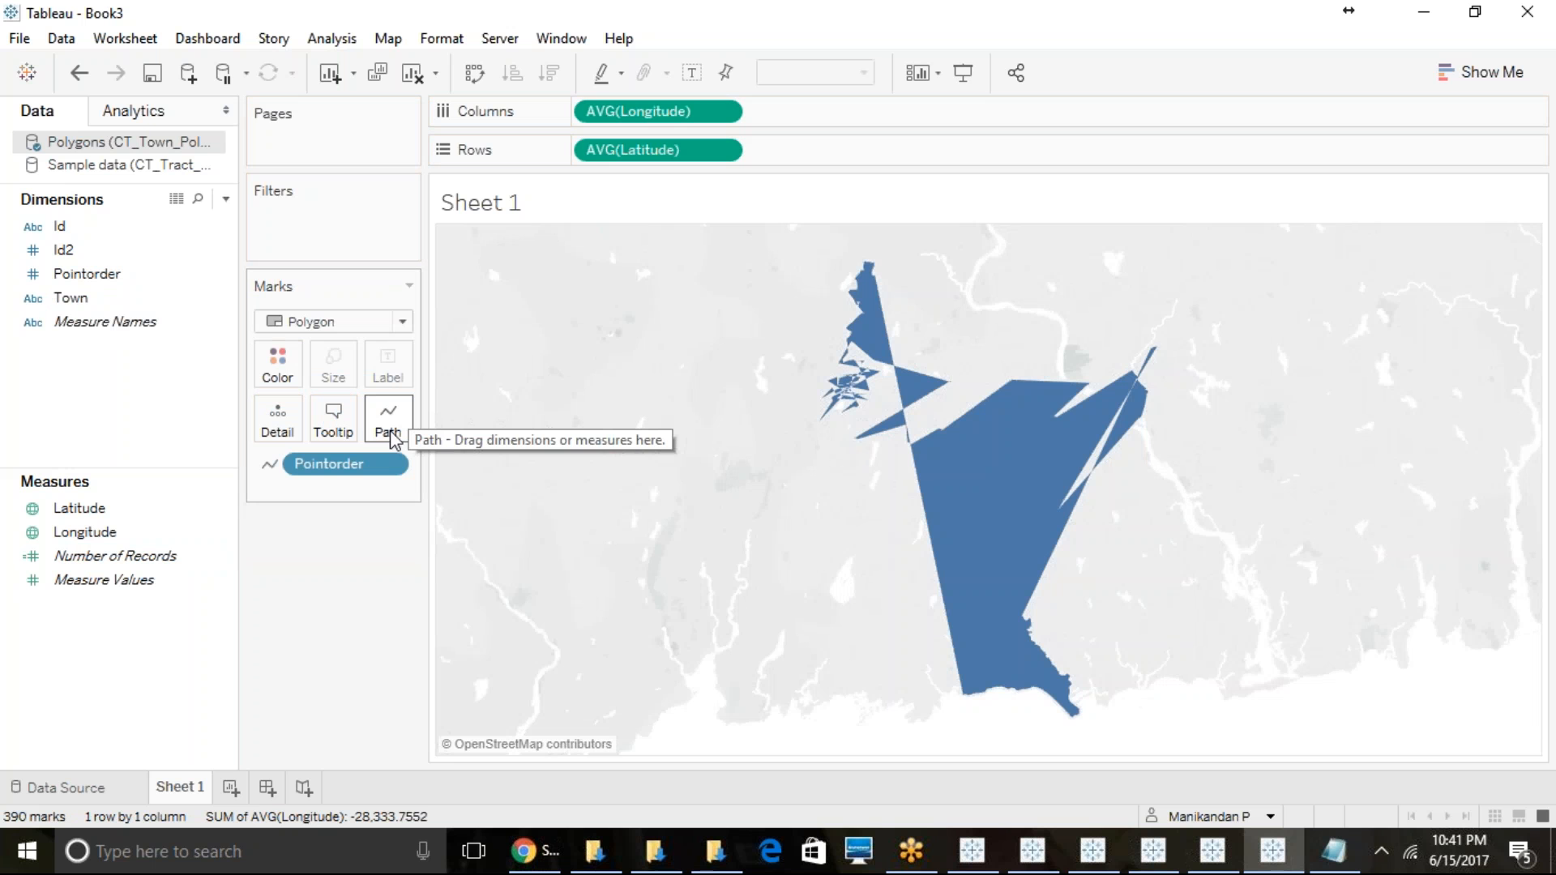
pyautogui.moveTo(70, 299); pyautogui.dragTo(275, 372)
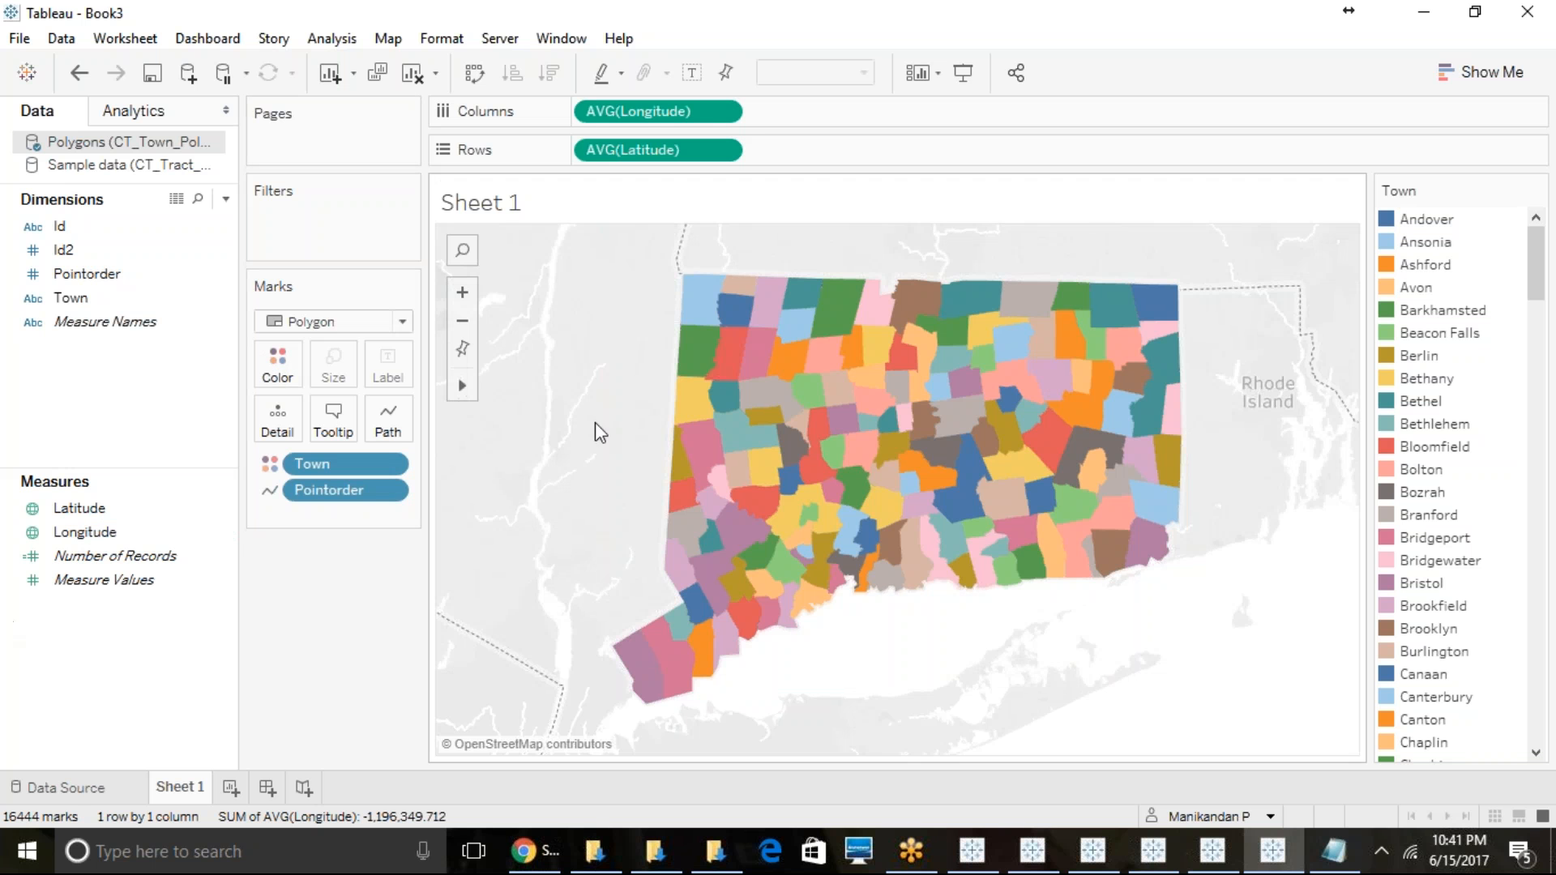
pyautogui.moveTo(879, 488)
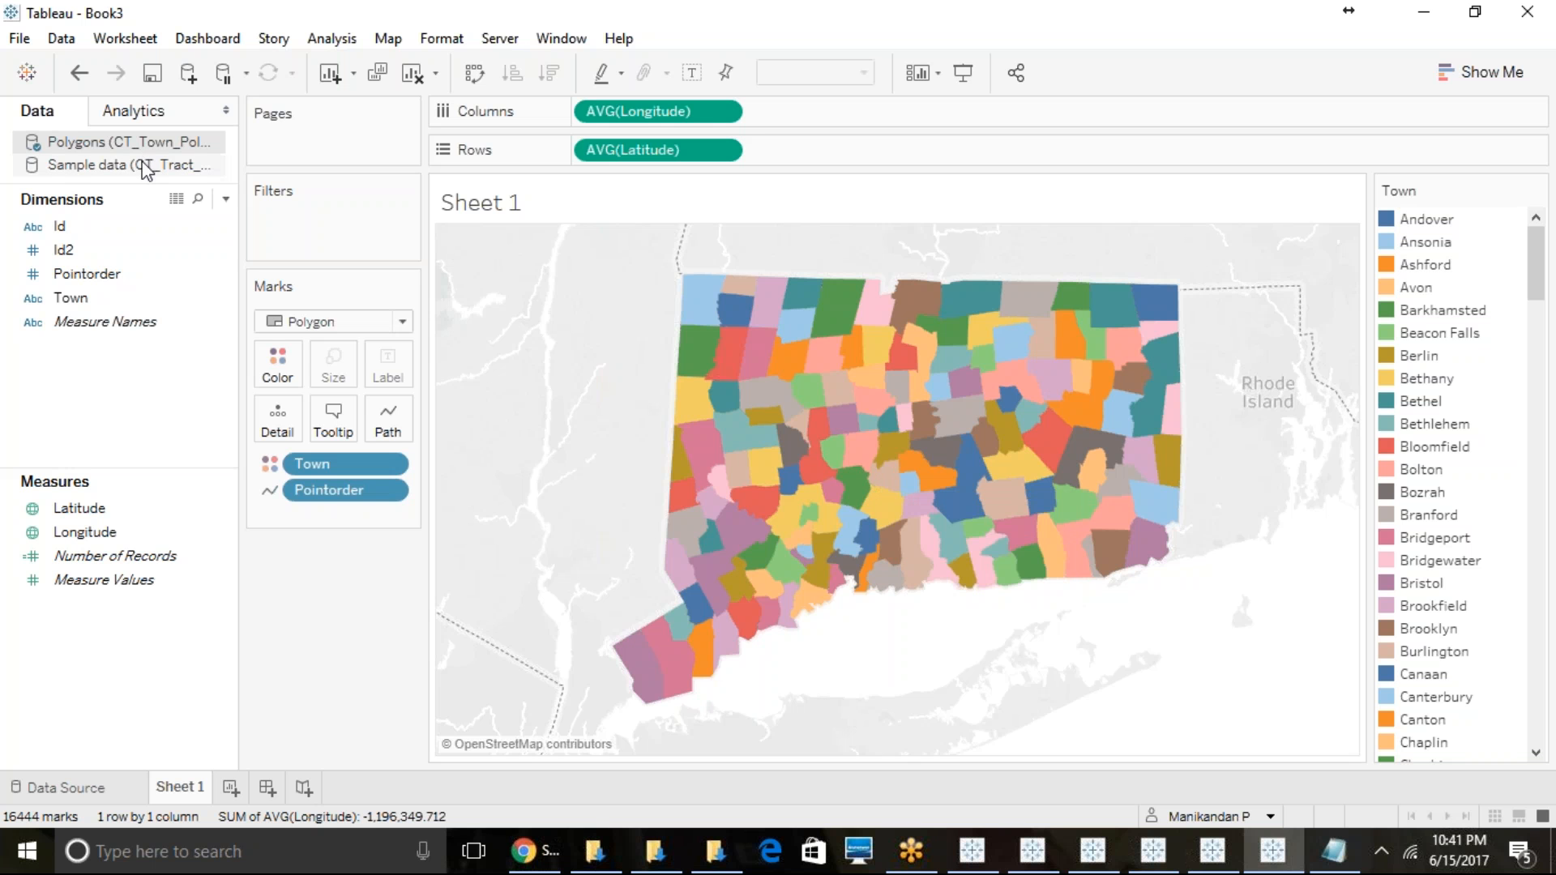
# - Add the last Owner-occupied housing measure from the Sample data source to detail, then return to the town Polygons source
pyautogui.click(106, 164)
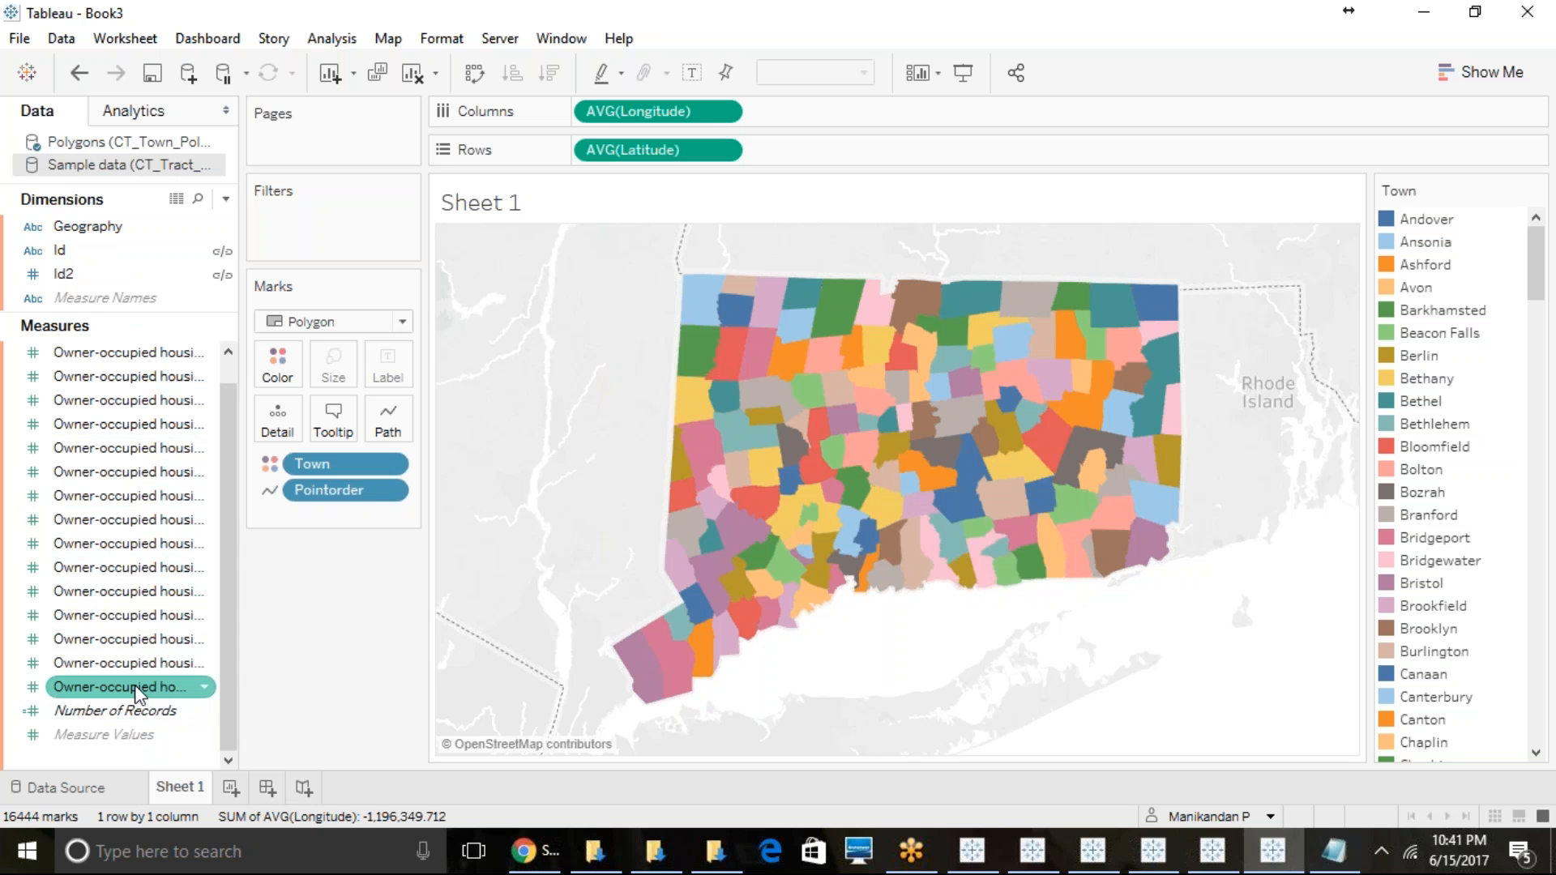
pyautogui.moveTo(136, 693); pyautogui.dragTo(281, 432)
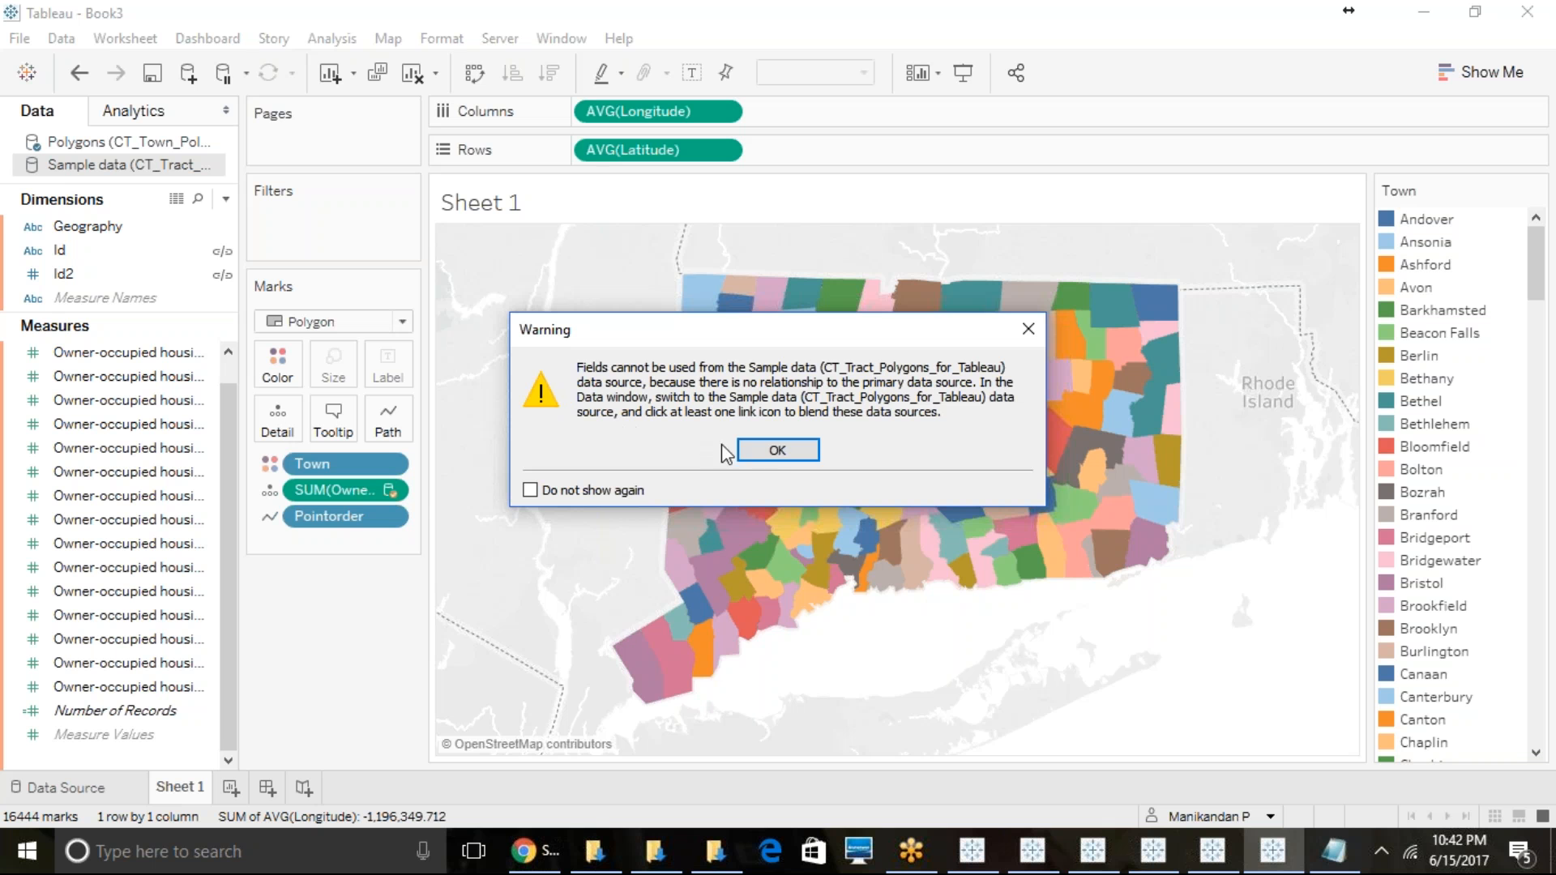
pyautogui.click(813, 450)
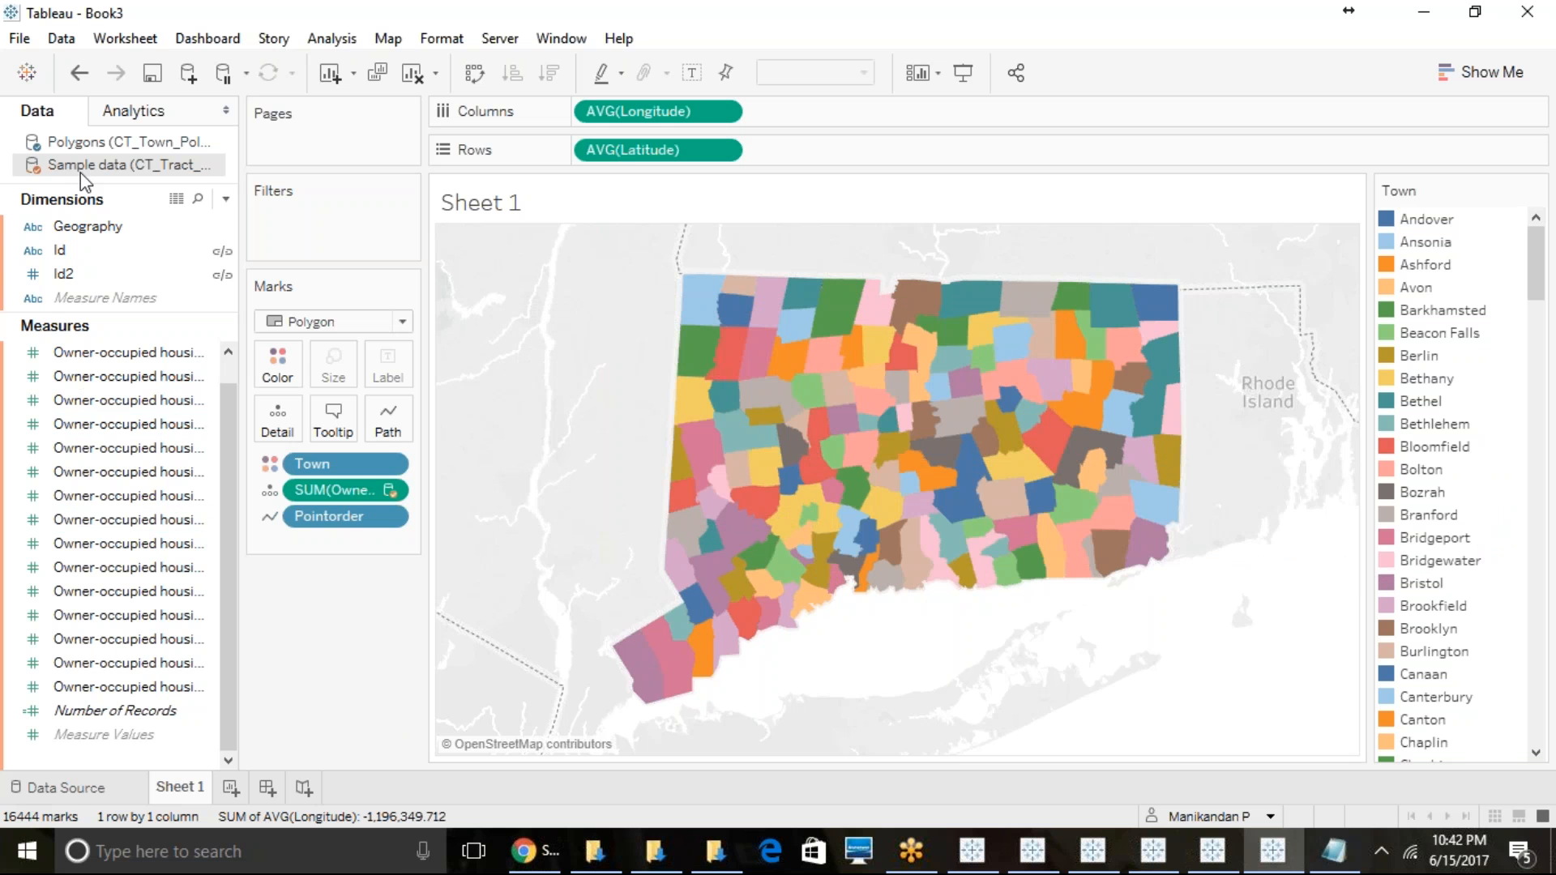
pyautogui.click(106, 145)
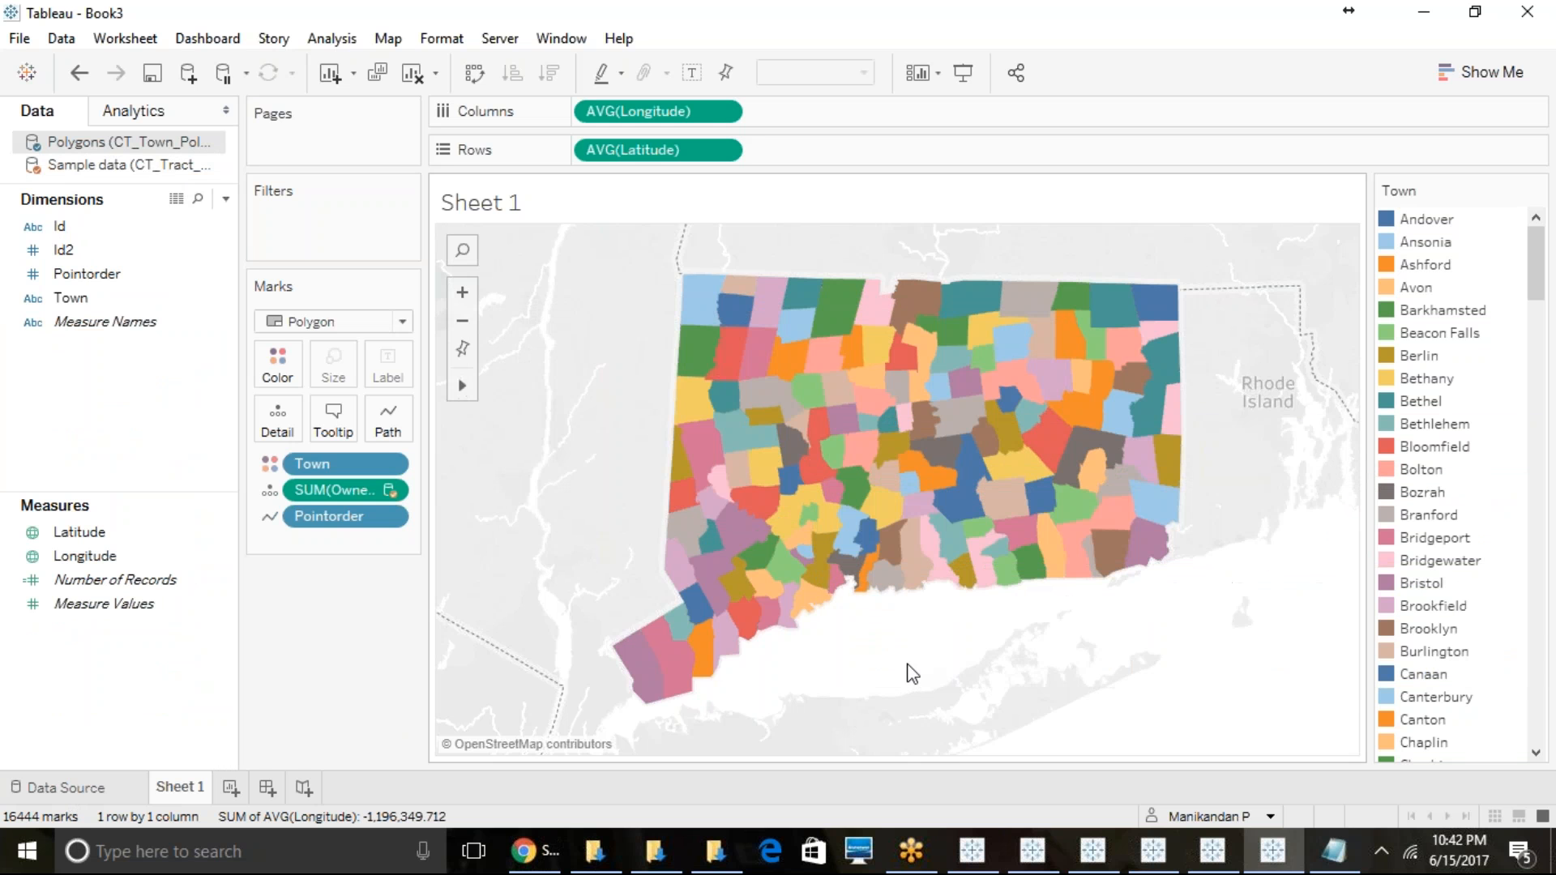
# - Inspect the details of several towns, lasso-select the towns in western Connecticut on the polygon map, and clear the selection
pyautogui.moveTo(935, 532)
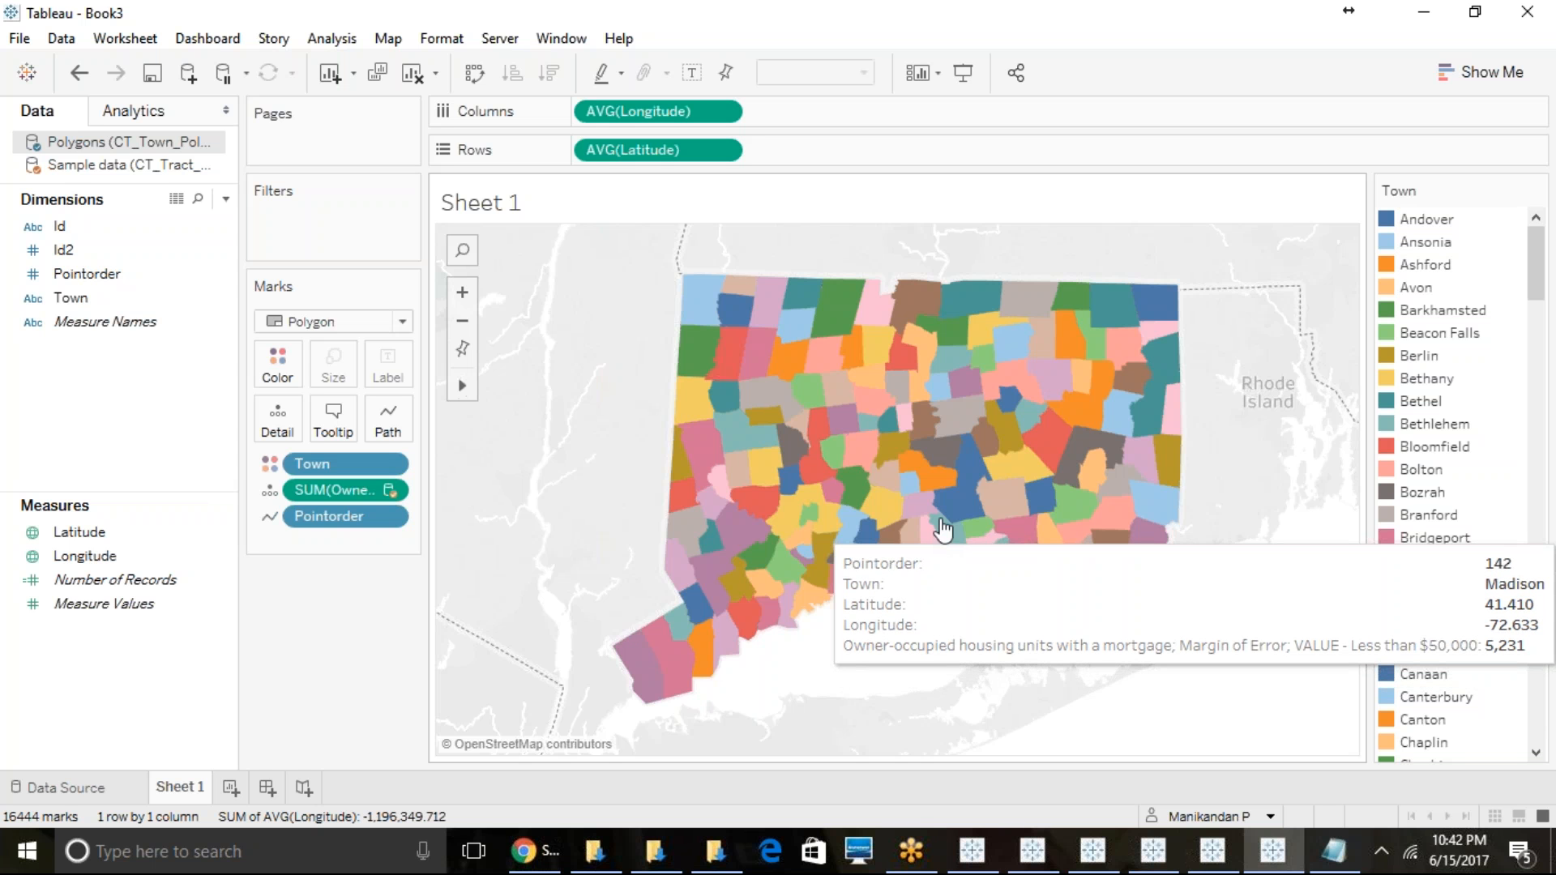
pyautogui.moveTo(990, 472)
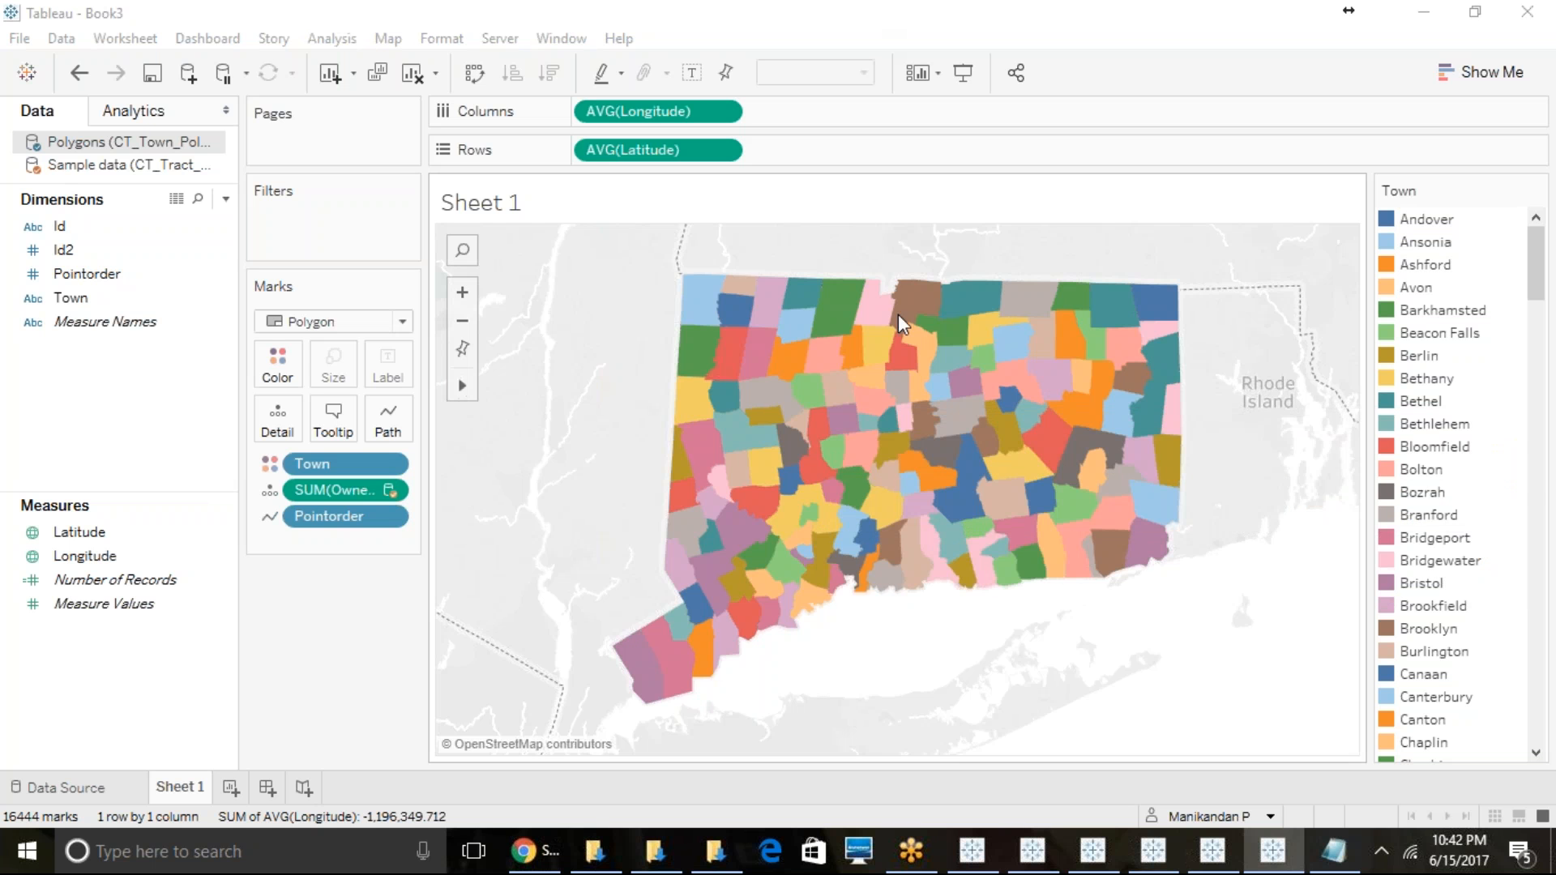
pyautogui.moveTo(1026, 333)
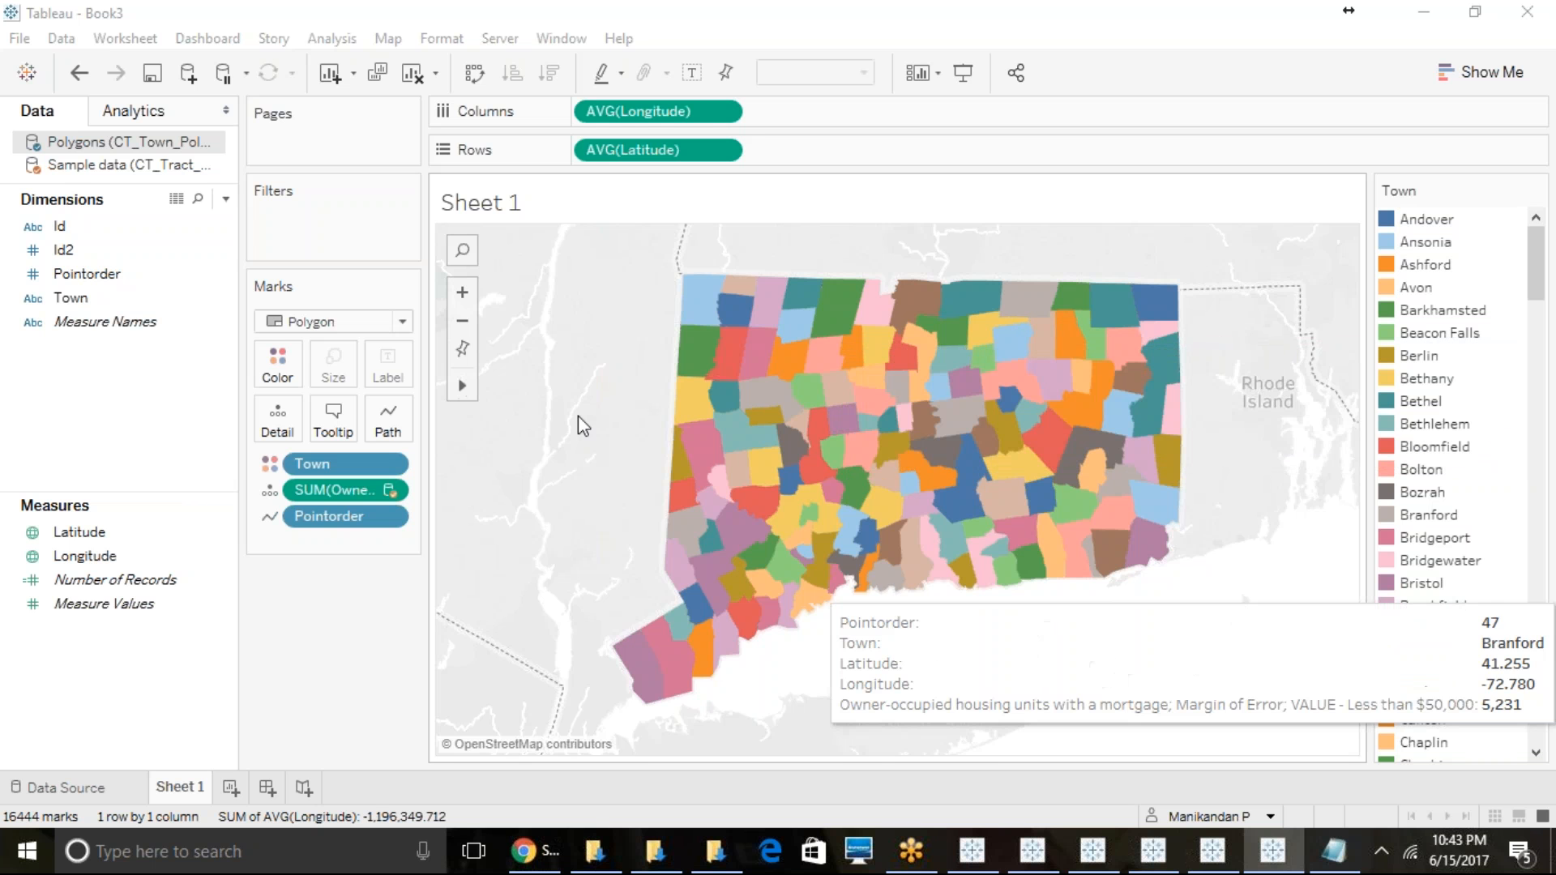
pyautogui.moveTo(462, 385)
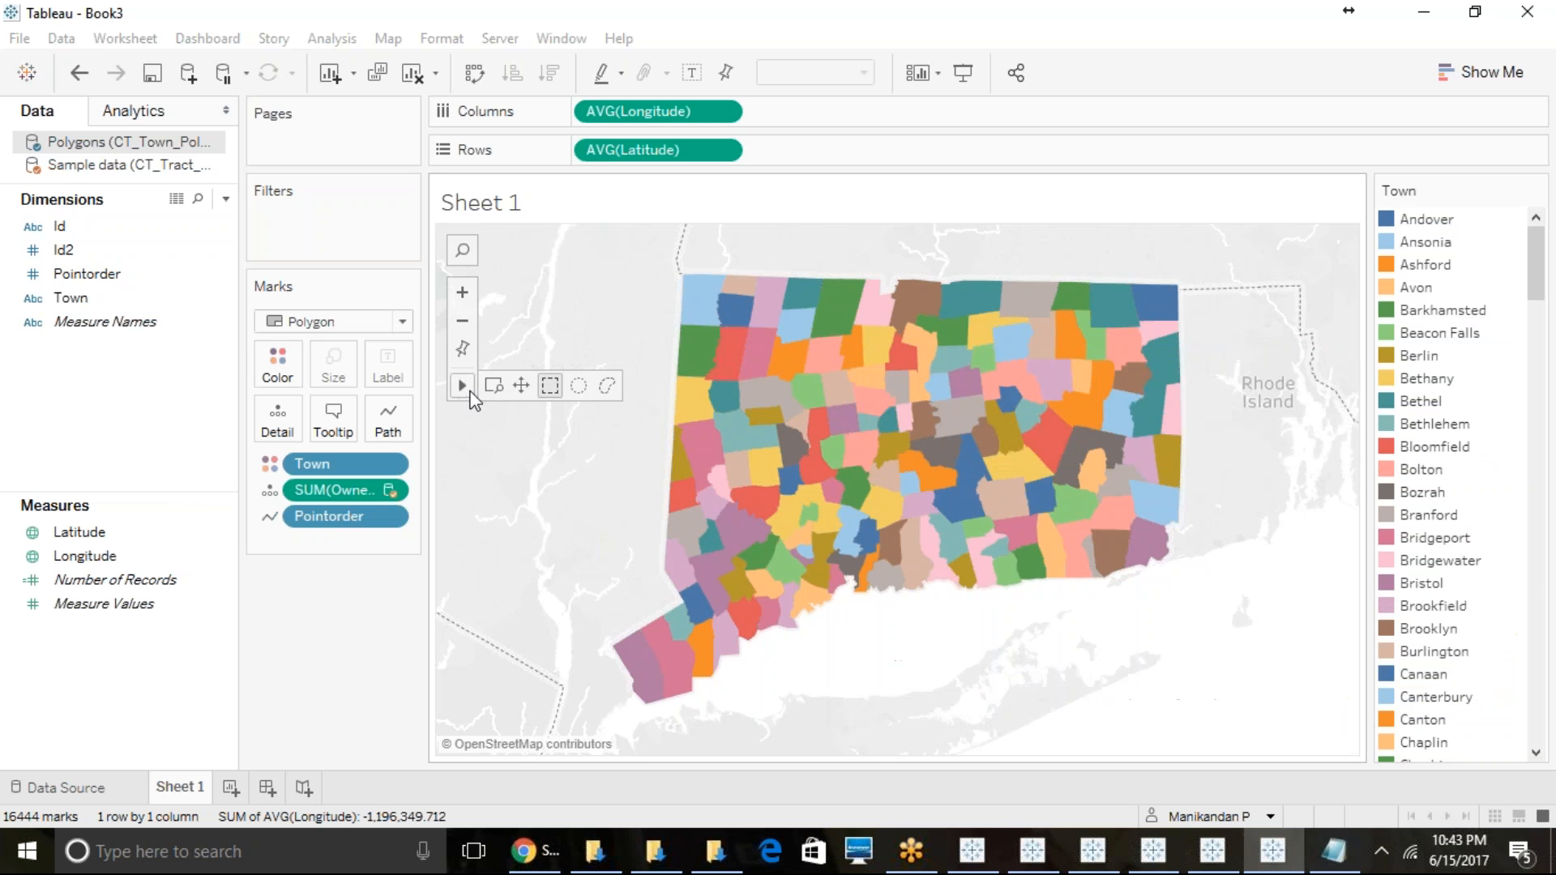
pyautogui.click(603, 388)
pyautogui.moveTo(638, 282)
pyautogui.mouseDown()
pyautogui.moveTo(743, 346)
pyautogui.moveTo(910, 667)
pyautogui.moveTo(924, 762)
pyautogui.moveTo(635, 694)
pyautogui.moveTo(640, 615)
pyautogui.mouseUp()
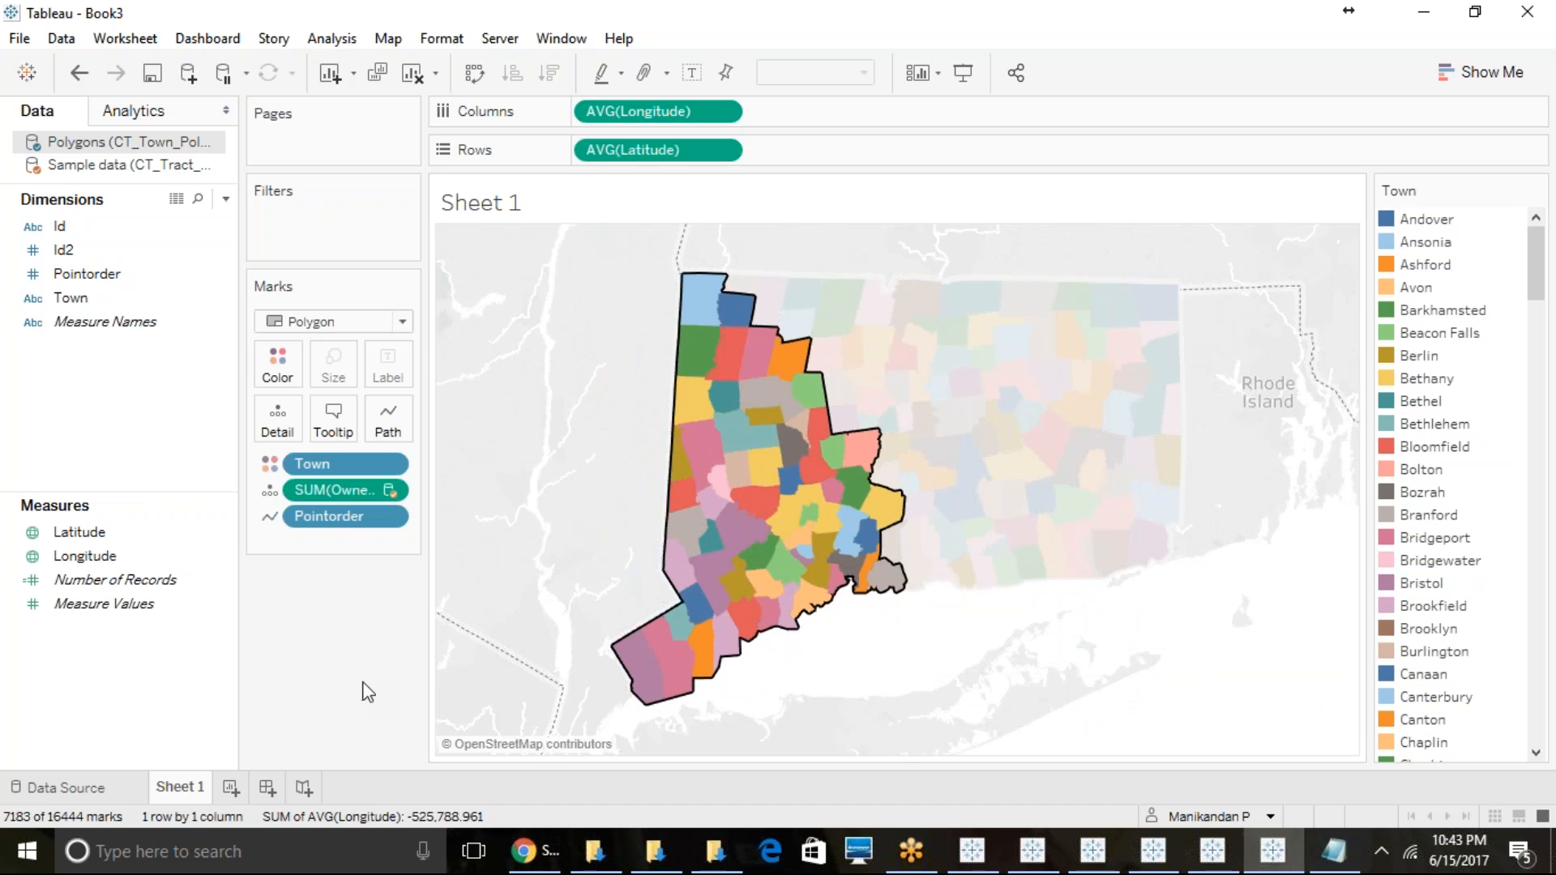
pyautogui.press('Escape')
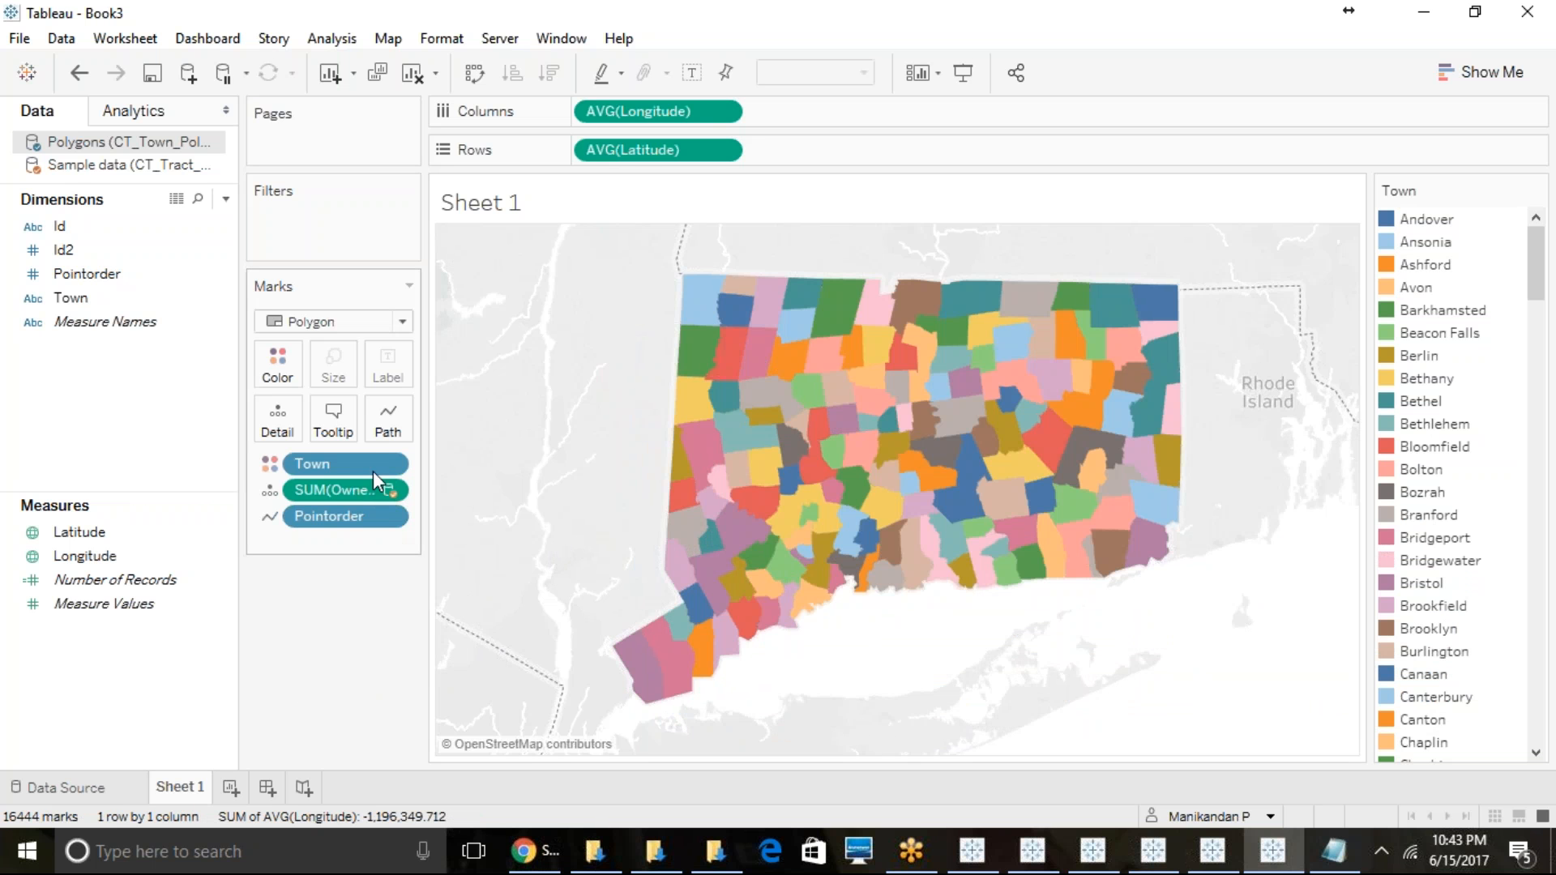
# - Remove Pointorder from the polygon path and change the mark type to Automatic
pyautogui.moveTo(354, 516); pyautogui.dragTo(146, 455)
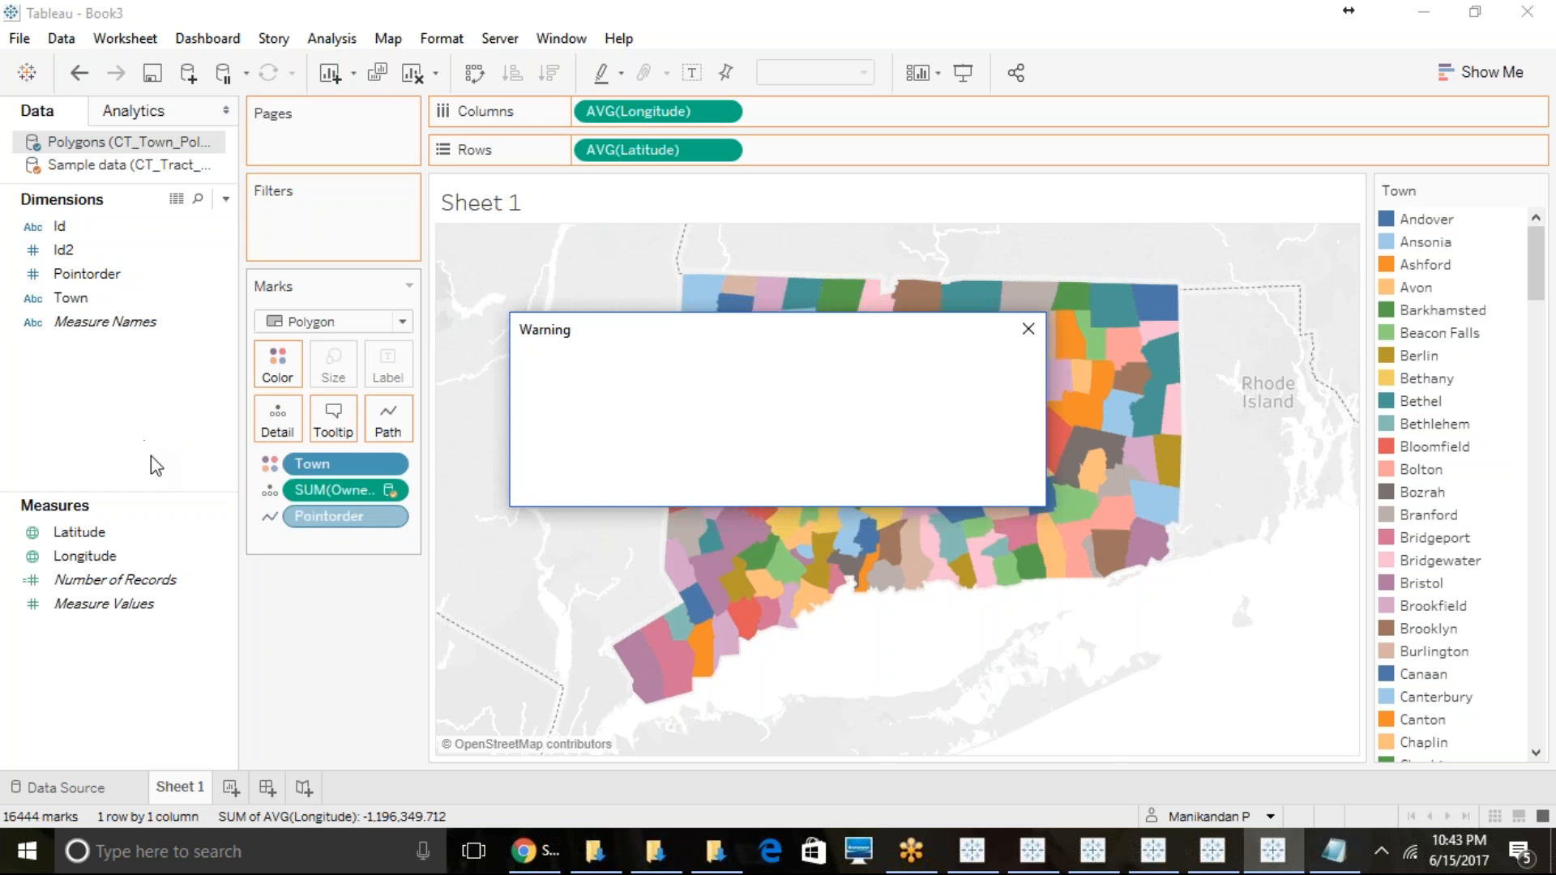
pyautogui.click(802, 452)
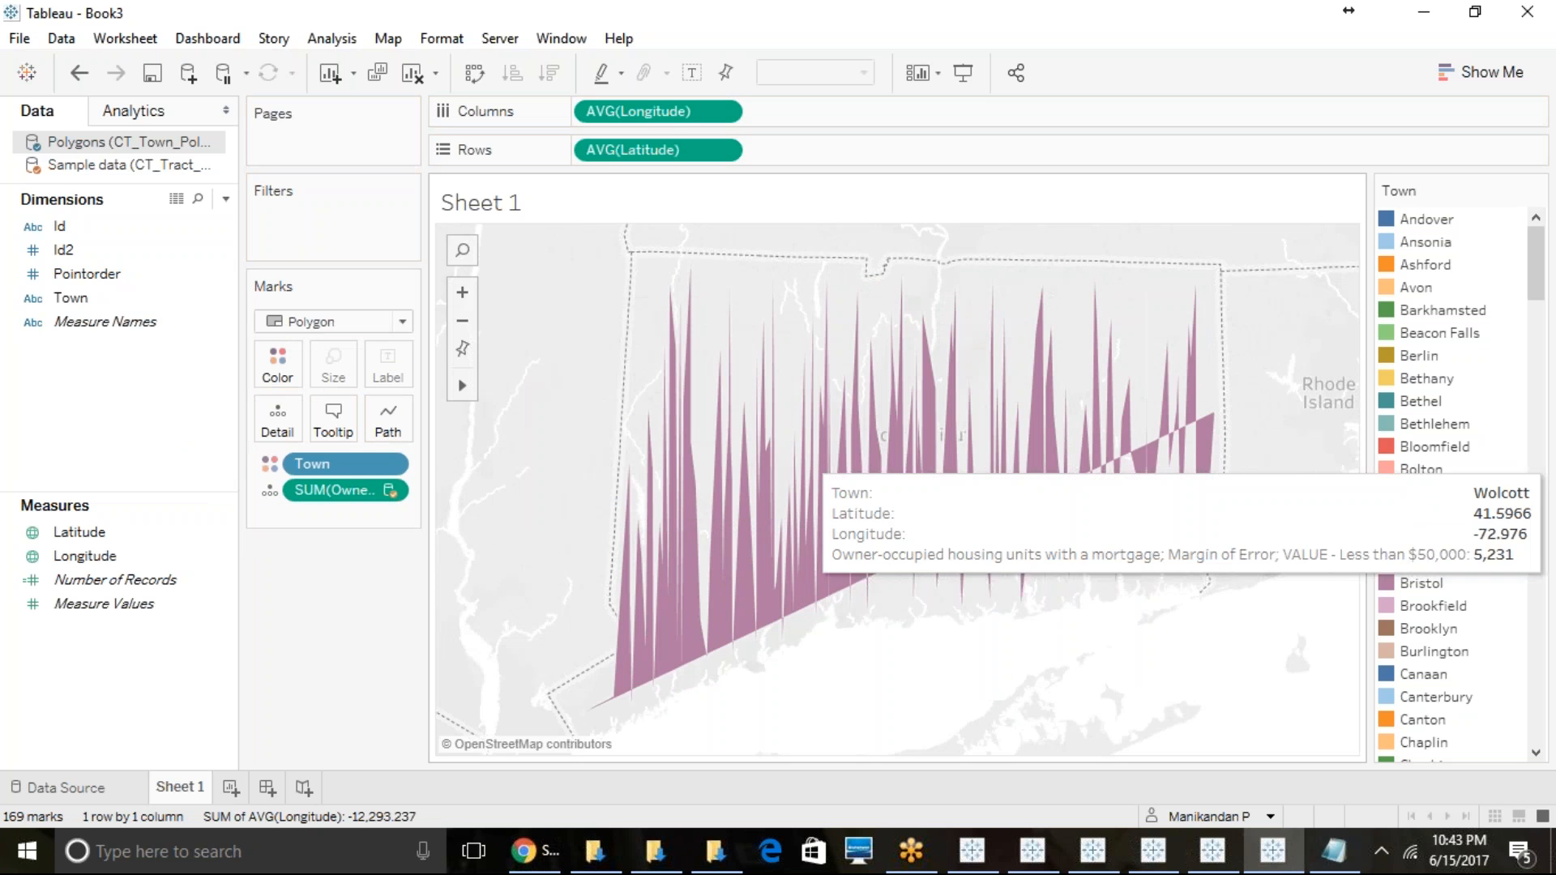
pyautogui.click(340, 327)
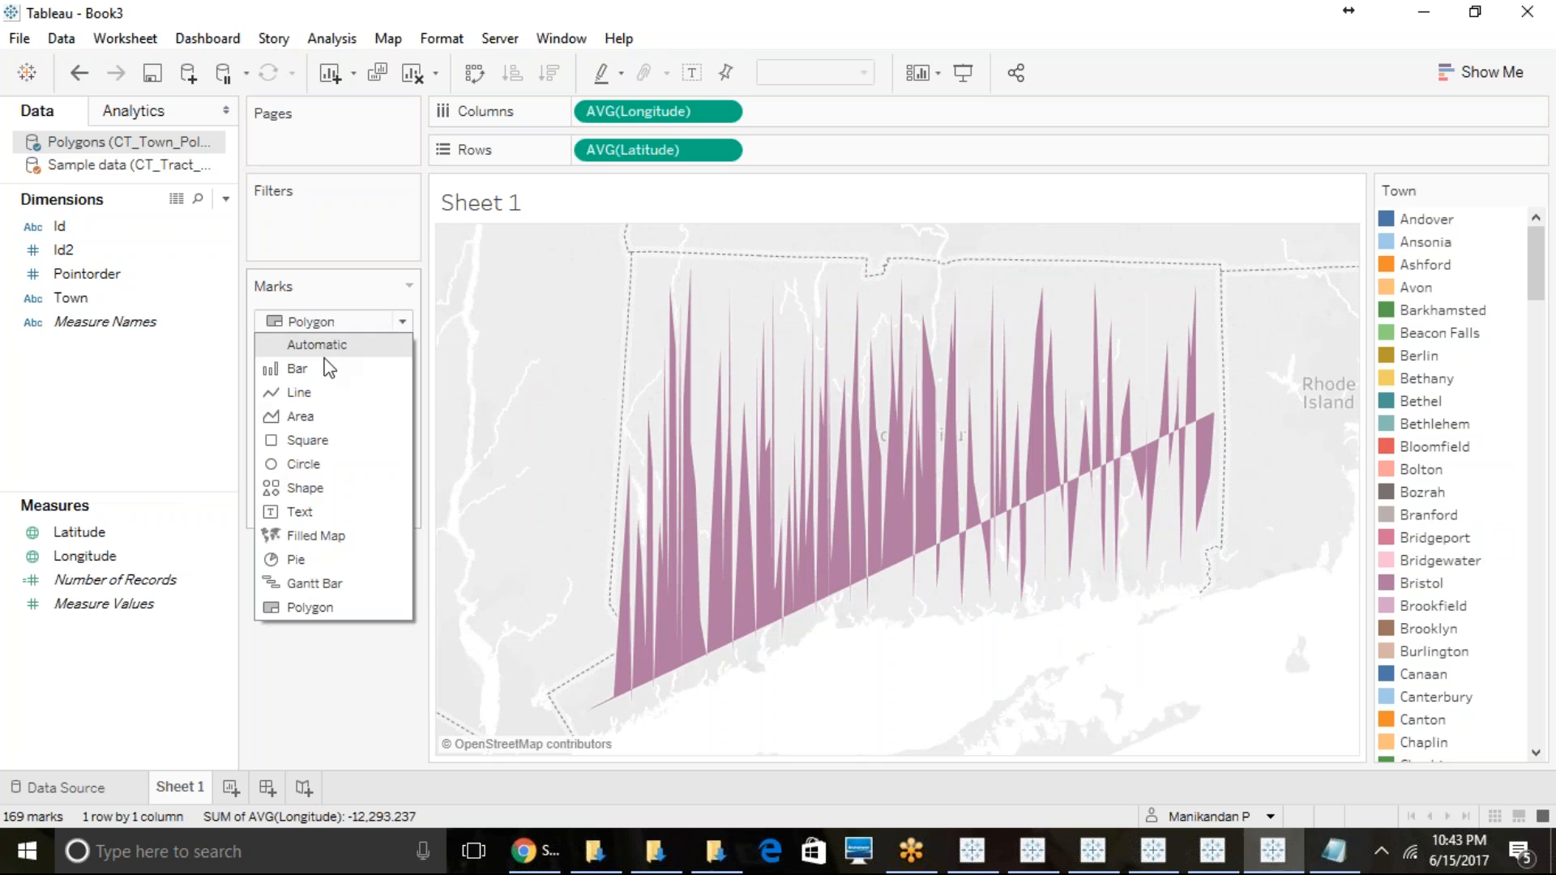
pyautogui.click(335, 346)
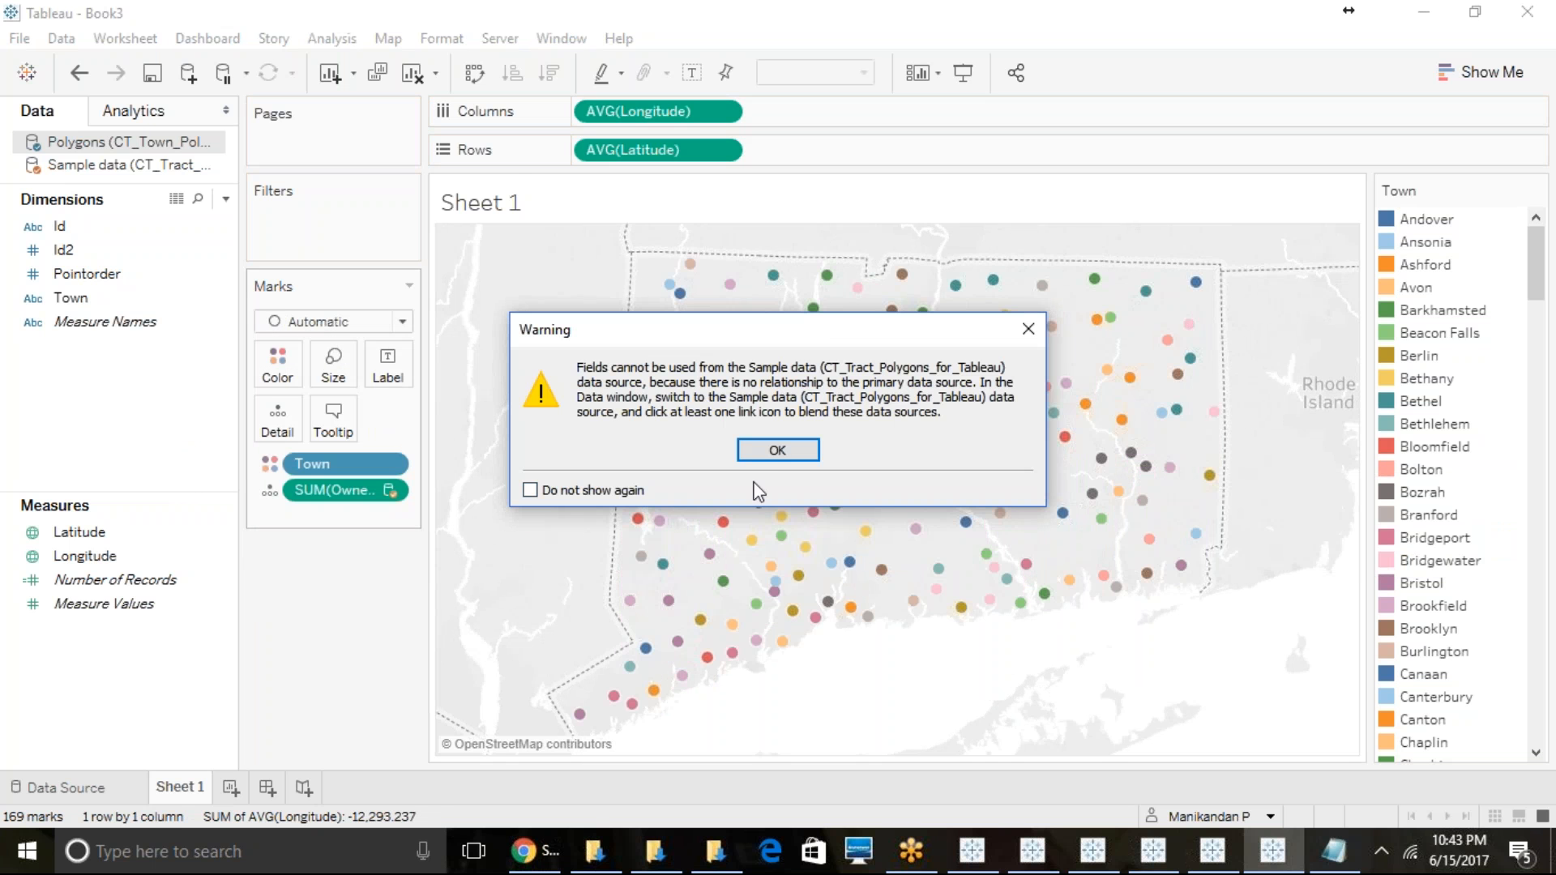
pyautogui.click(770, 455)
# - Select the band of town points across central Connecticut, from Sherman to the eastern border
pyautogui.moveTo(466, 389)
pyautogui.moveTo(631, 463)
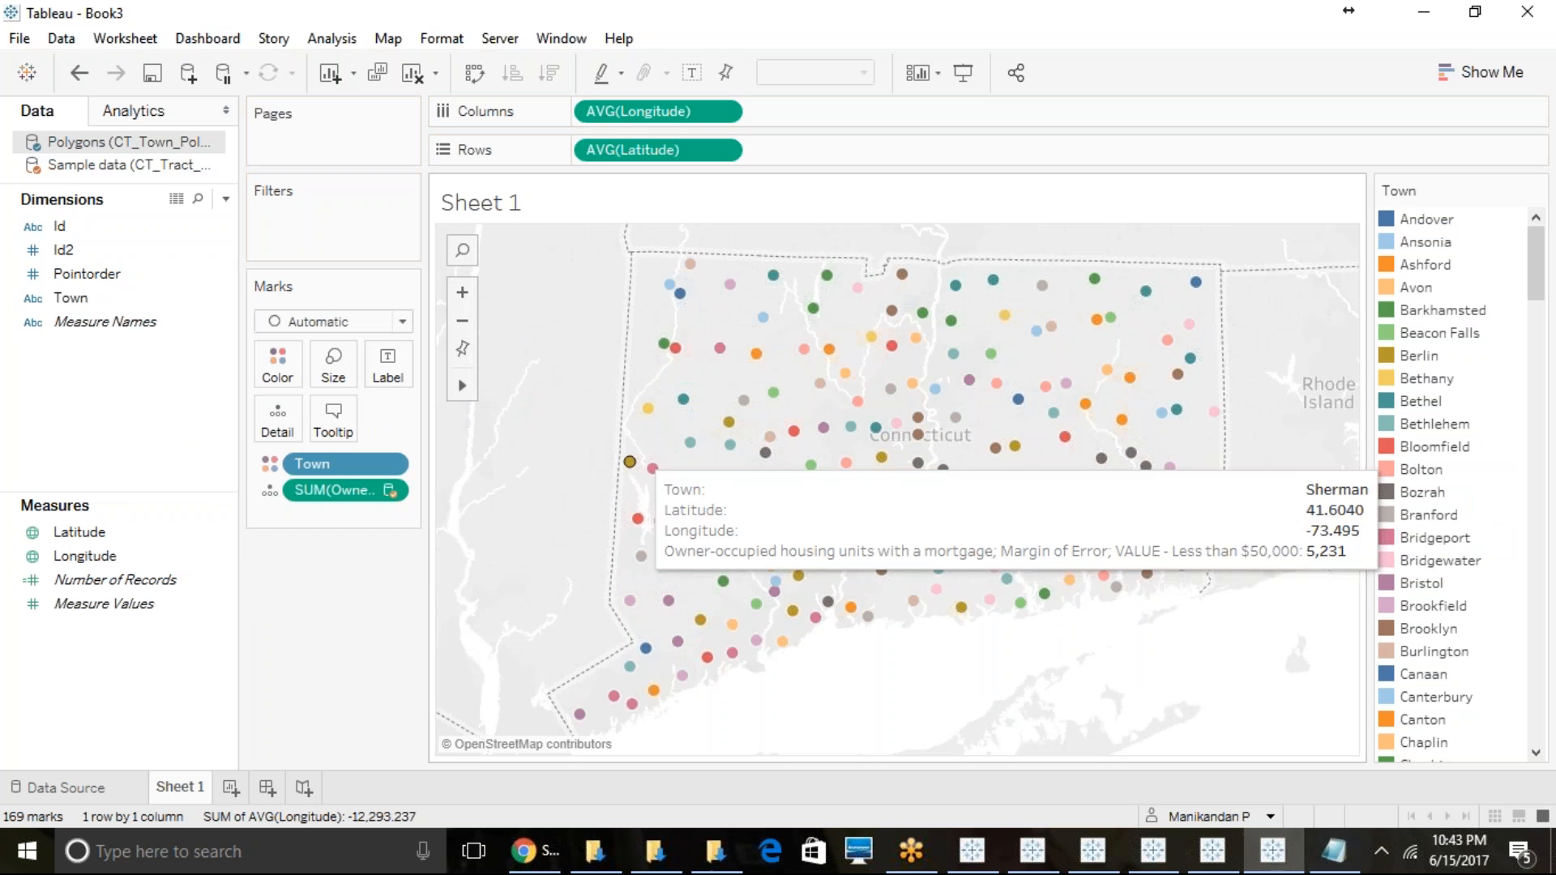
pyautogui.moveTo(630, 463)
pyautogui.mouseDown()
pyautogui.moveTo(803, 424)
pyautogui.moveTo(1155, 504)
pyautogui.moveTo(1212, 486)
pyautogui.moveTo(1207, 544)
pyautogui.mouseUp()
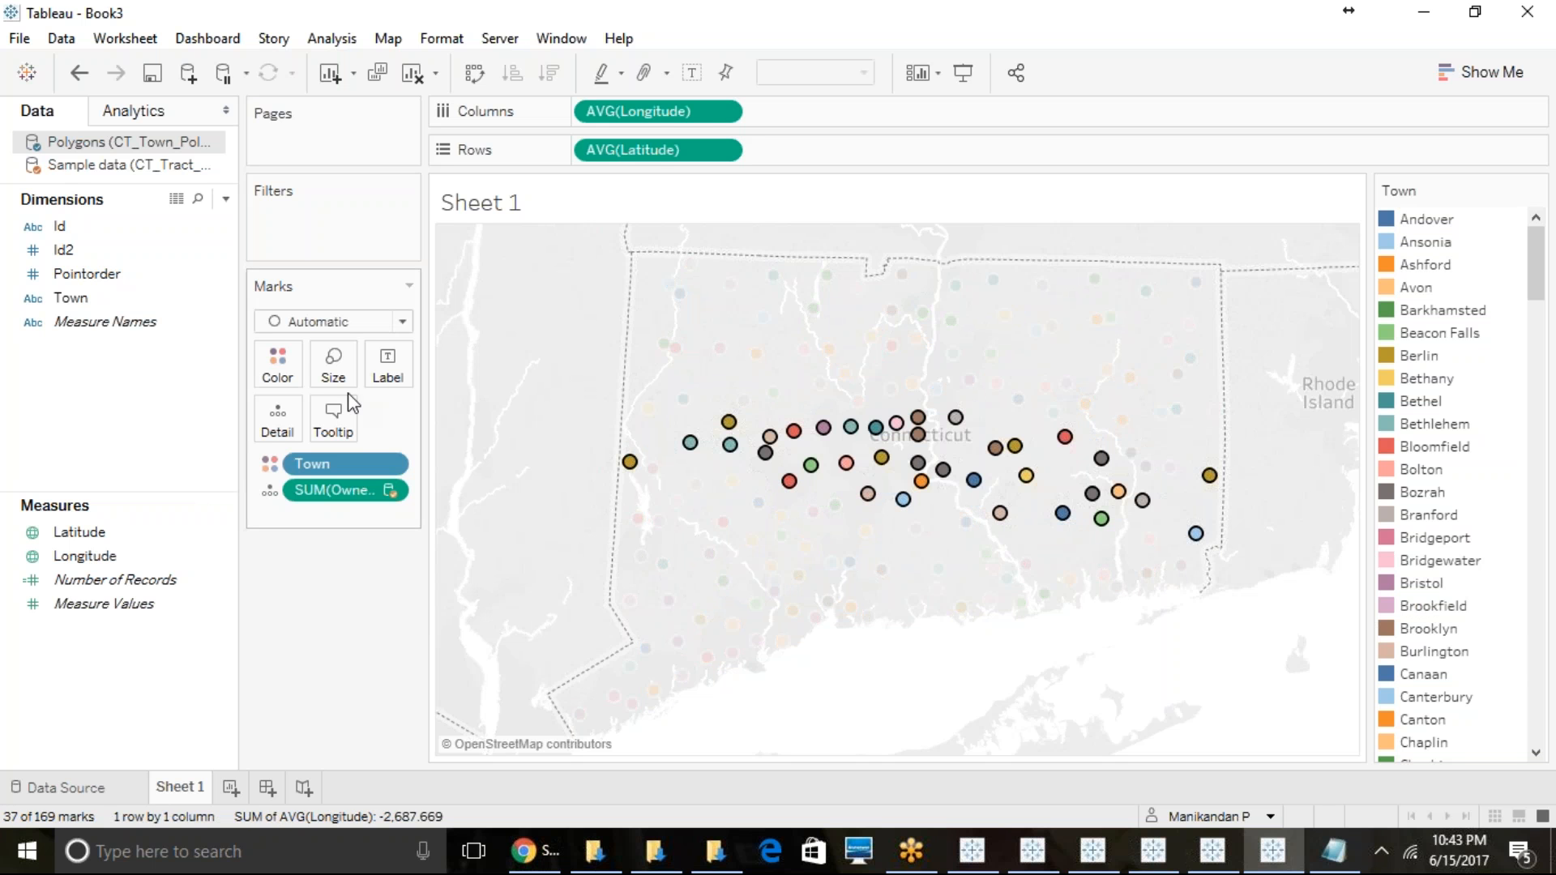
pyautogui.moveTo(468, 384)
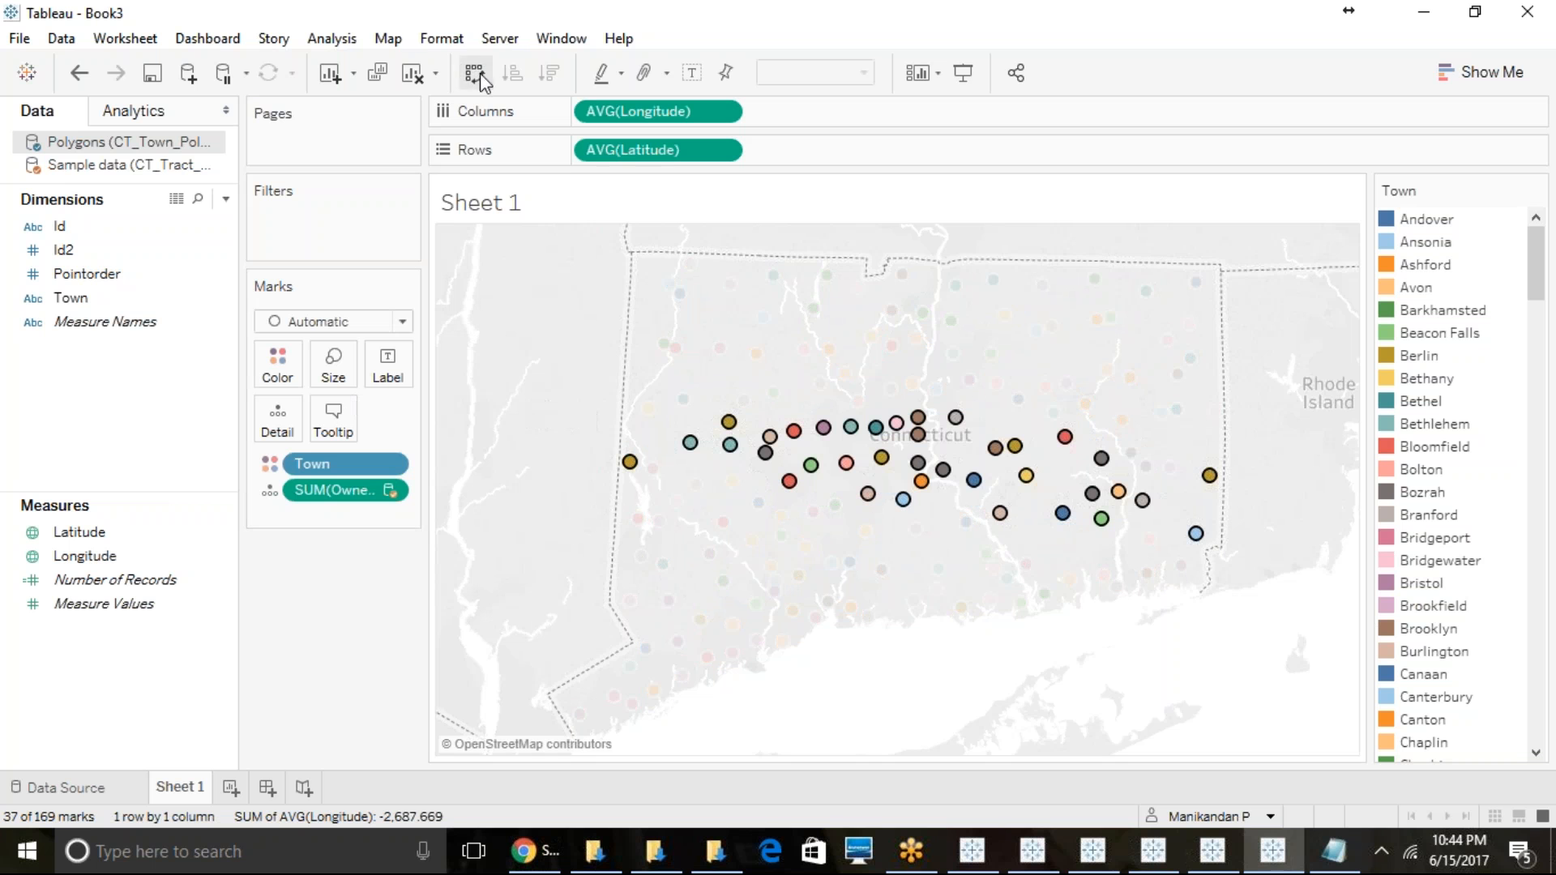
# - Show the map scale on the Connecticut map and clear the town selection
pyautogui.click(387, 39)
pyautogui.click(449, 201)
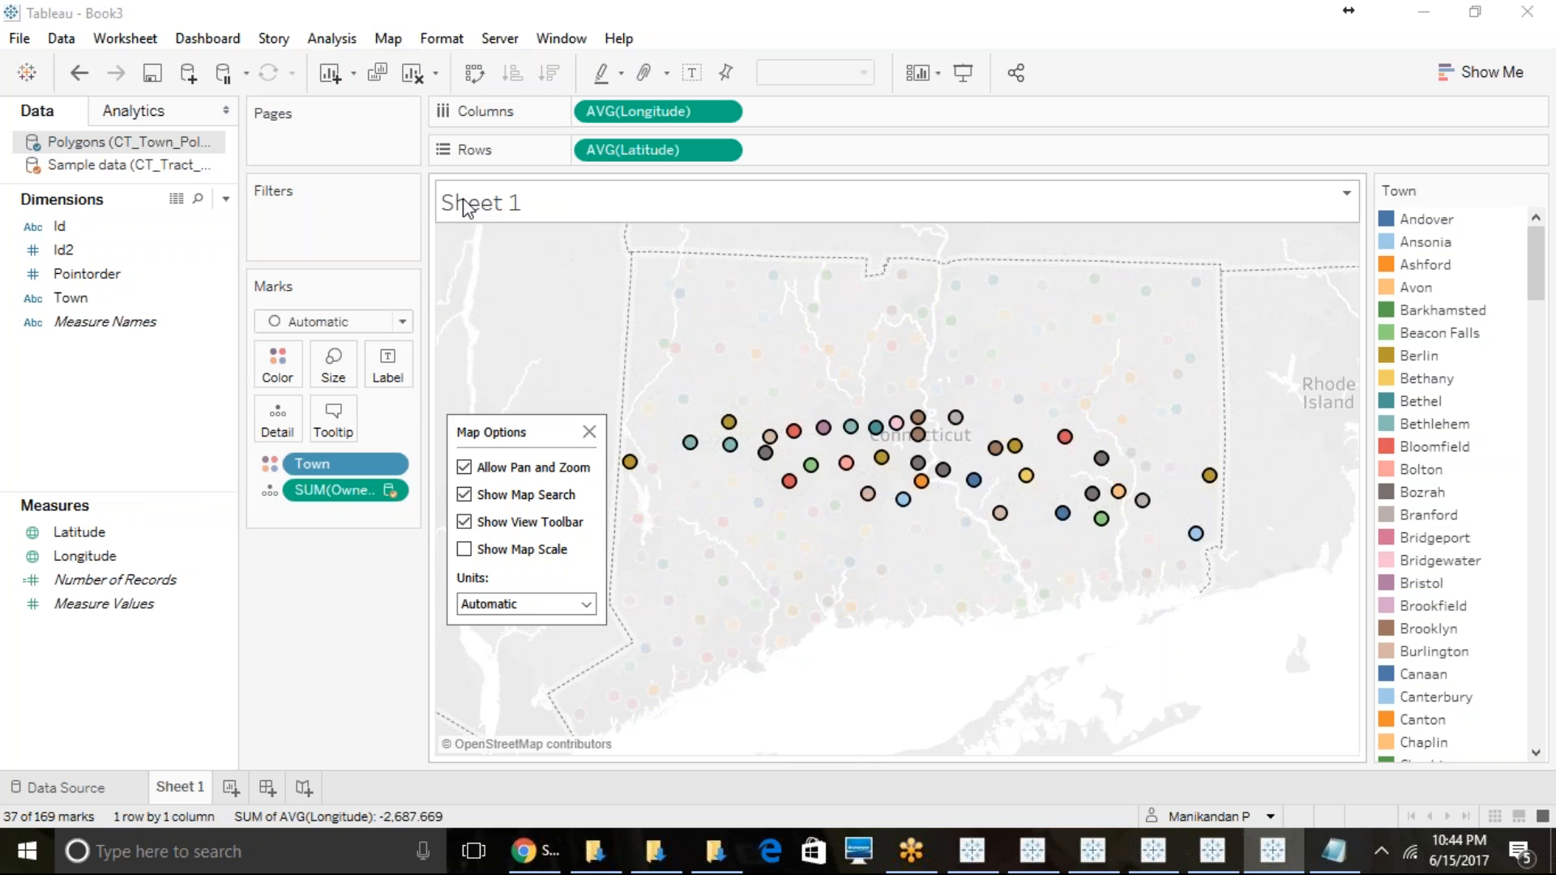
pyautogui.click(465, 549)
pyautogui.click(889, 635)
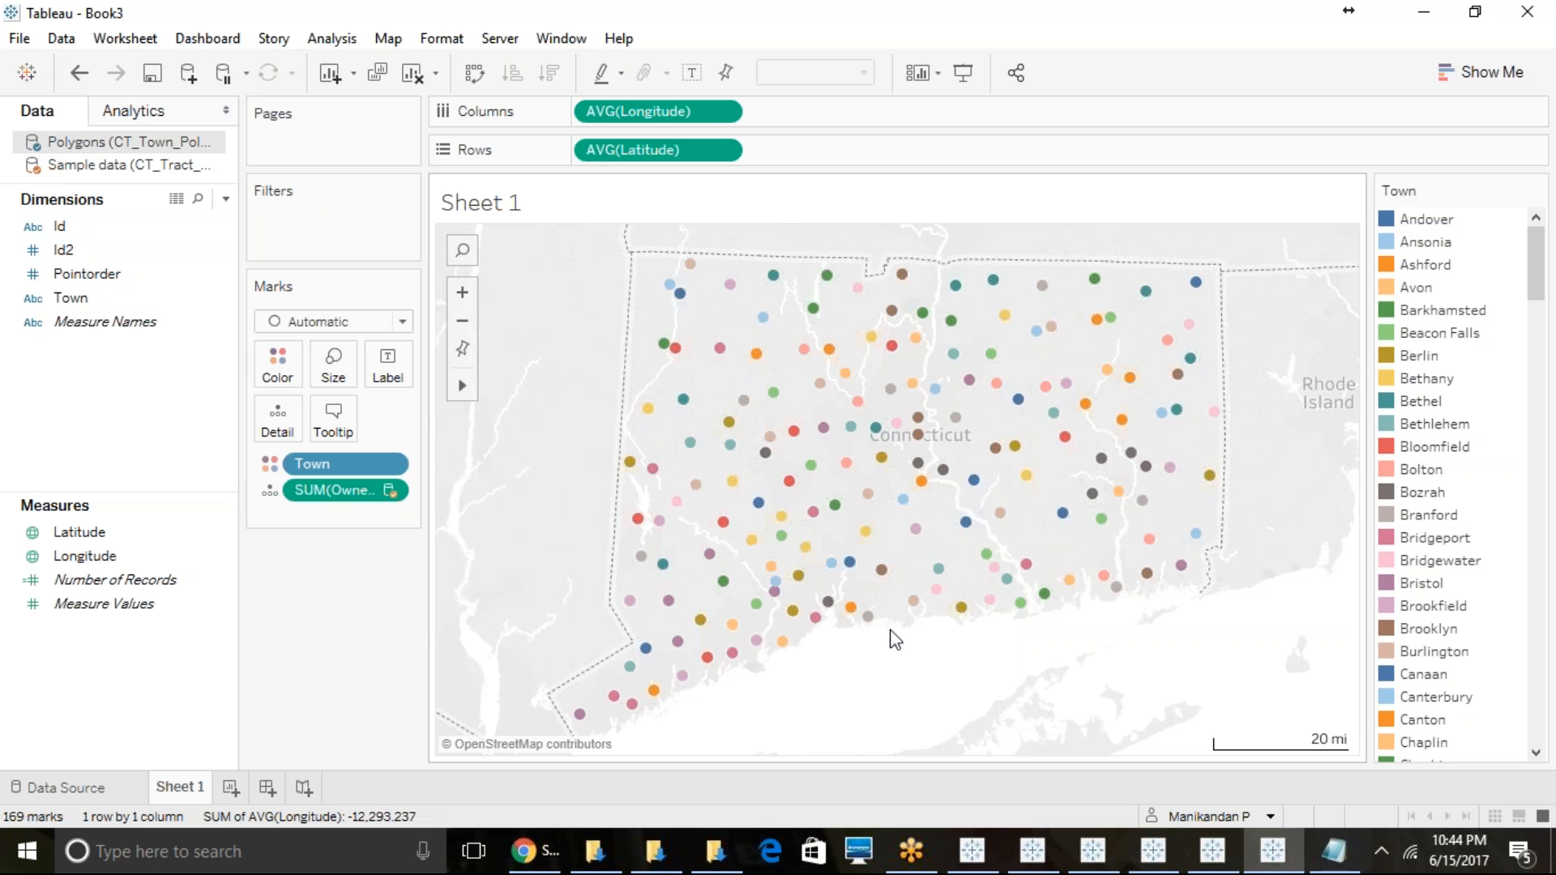
# - Select the central band of town points and a group of southwestern ones in turn, clearing each selection
pyautogui.moveTo(648, 408)
pyautogui.mouseDown()
pyautogui.moveTo(1094, 556)
pyautogui.moveTo(1197, 405)
pyautogui.mouseUp()
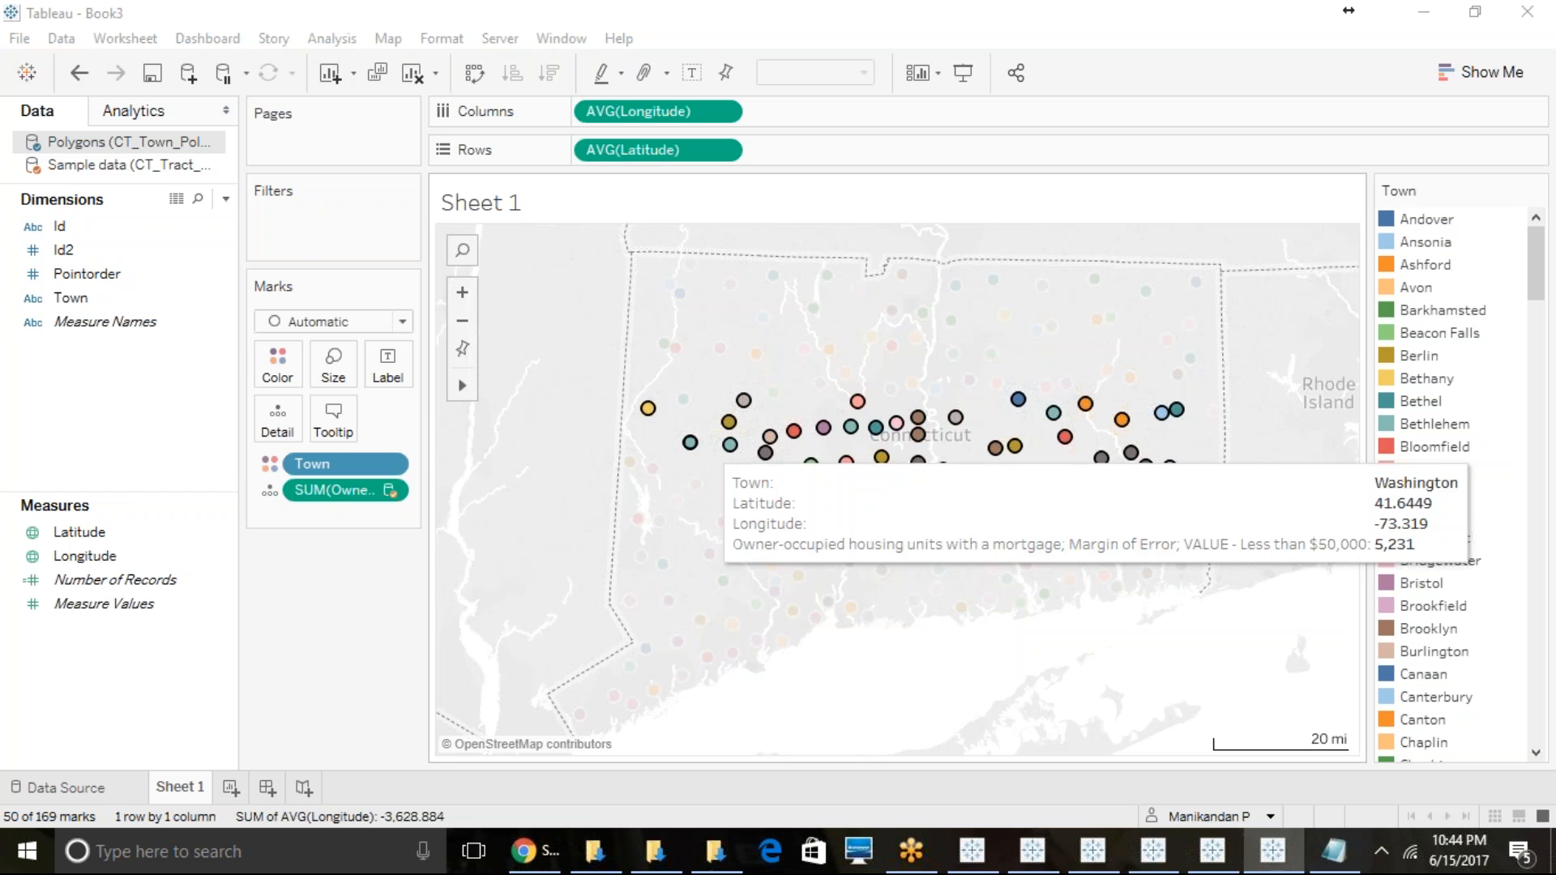
pyautogui.click(583, 461)
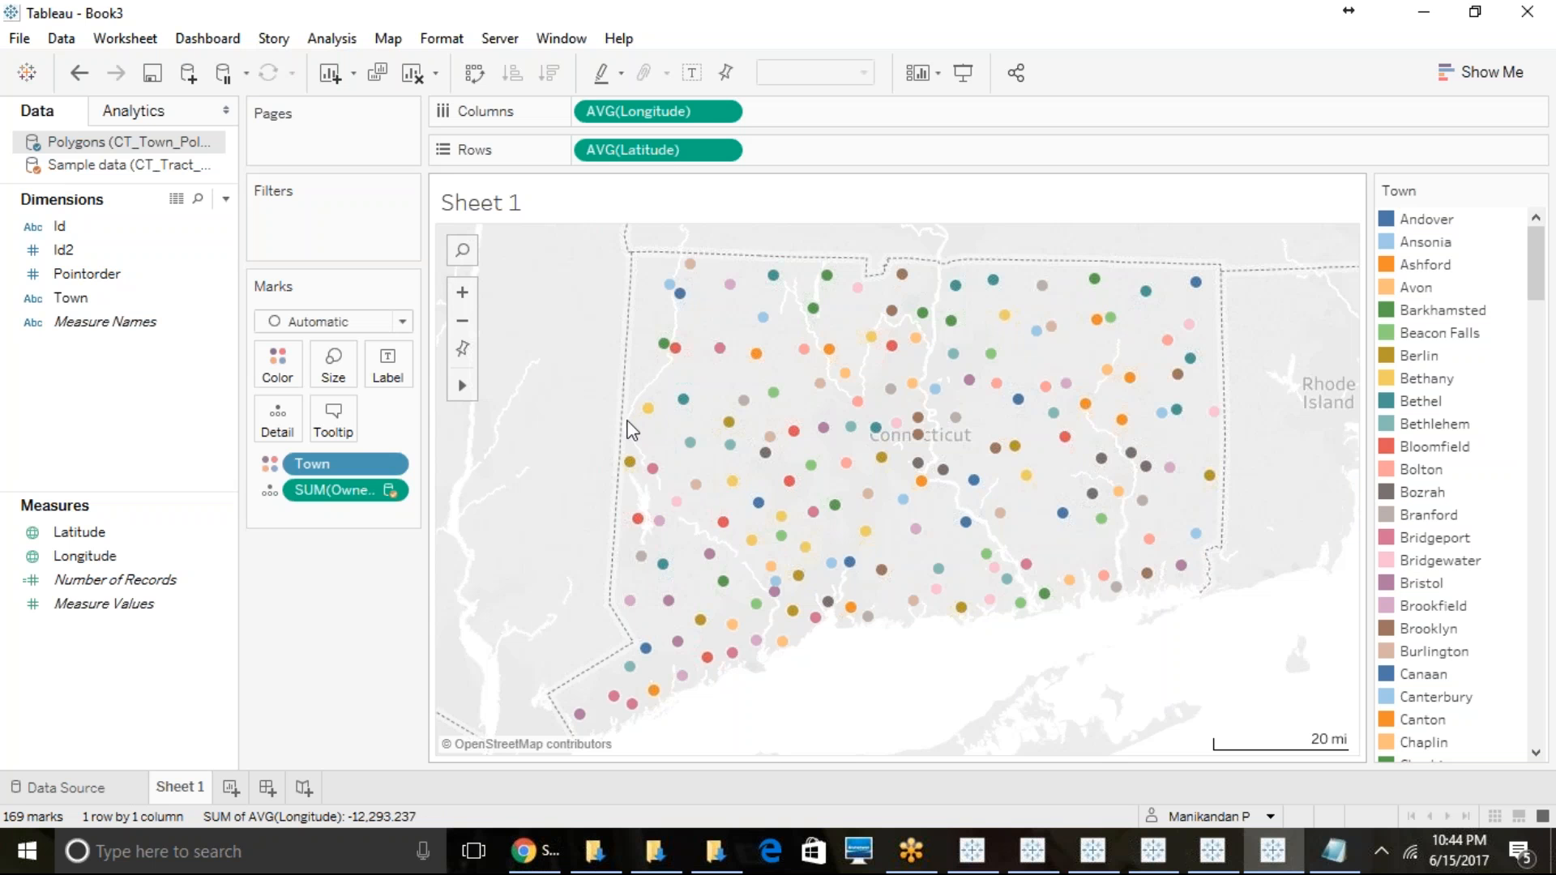
pyautogui.moveTo(647, 408)
pyautogui.mouseDown()
pyautogui.moveTo(713, 640)
pyautogui.moveTo(568, 668)
pyautogui.moveTo(445, 650)
pyautogui.moveTo(596, 388)
pyautogui.moveTo(743, 531)
pyautogui.moveTo(708, 670)
pyautogui.moveTo(620, 651)
pyautogui.mouseUp()
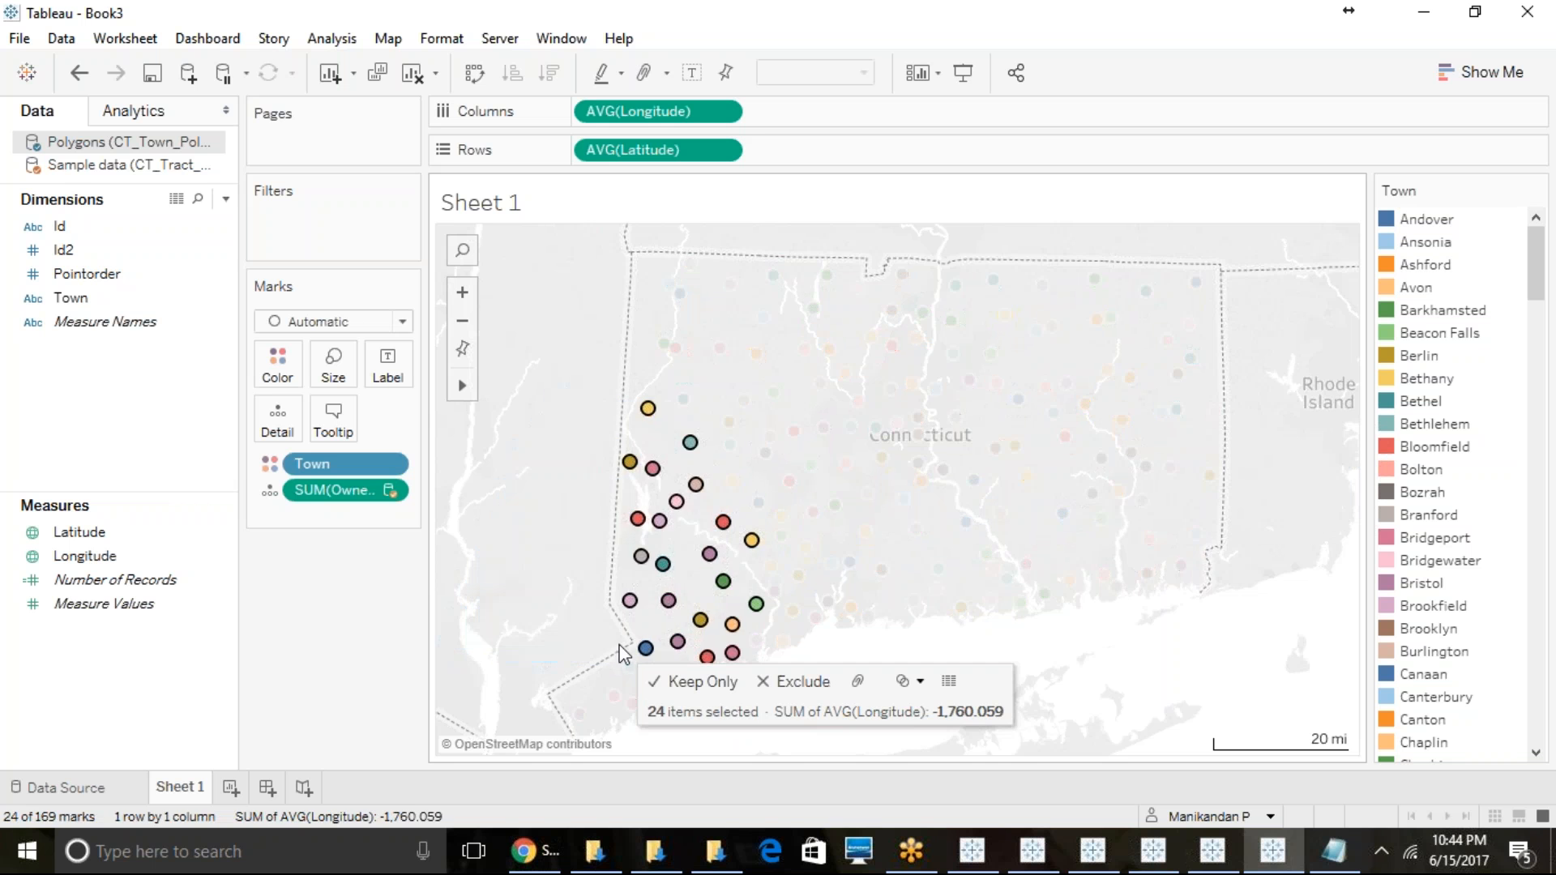
pyautogui.click(557, 527)
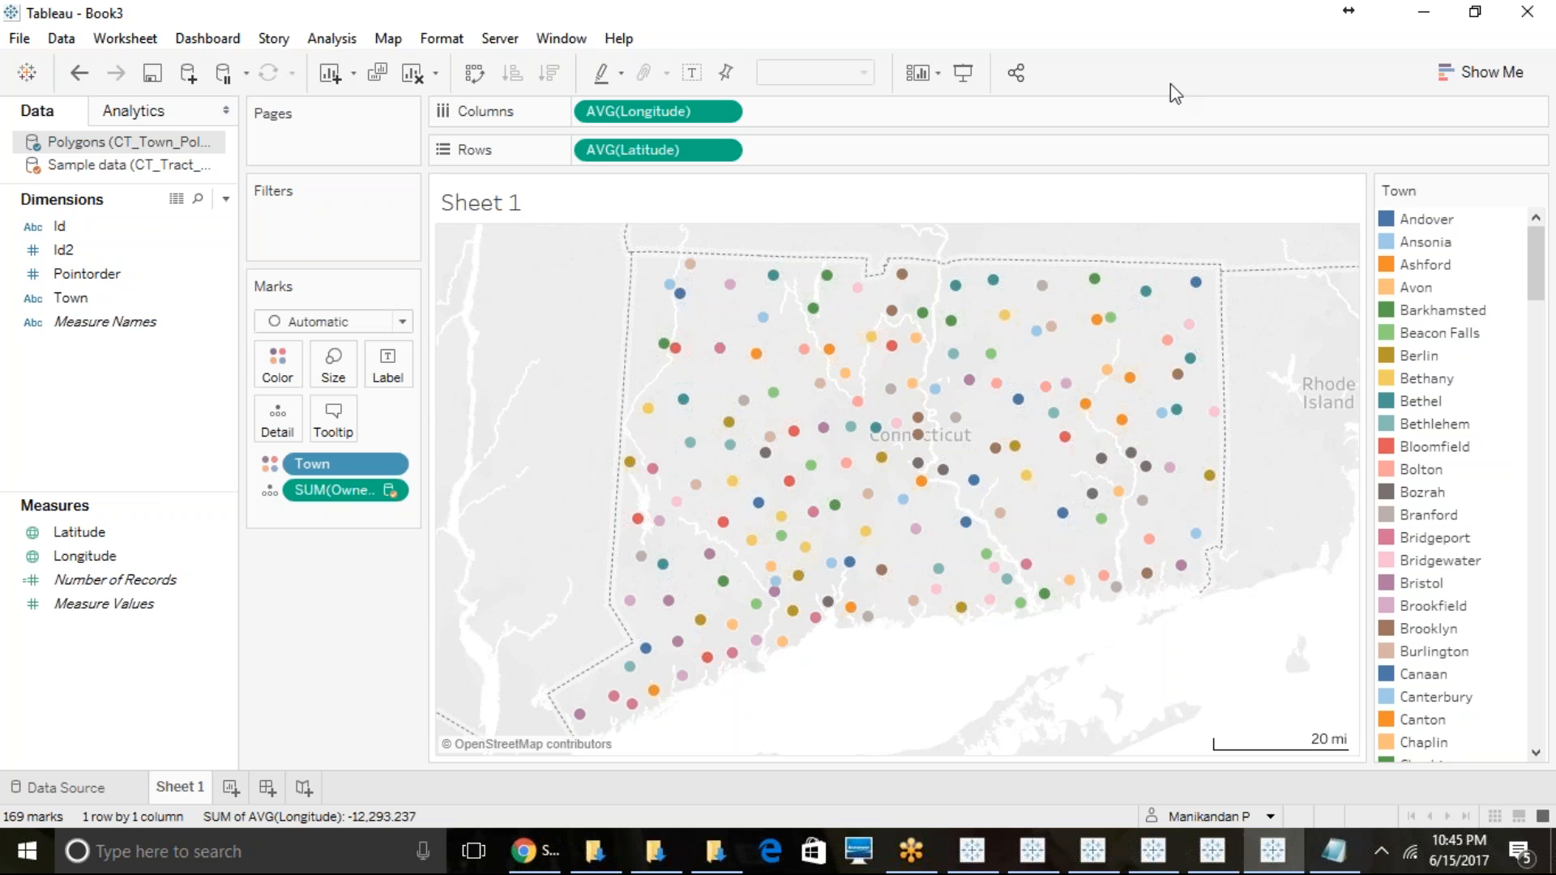
# - Duplicate Sheet 1 with its town point map as a new worksheet
pyautogui.rightClick(191, 786)
pyautogui.click(283, 619)
pyautogui.click(780, 450)
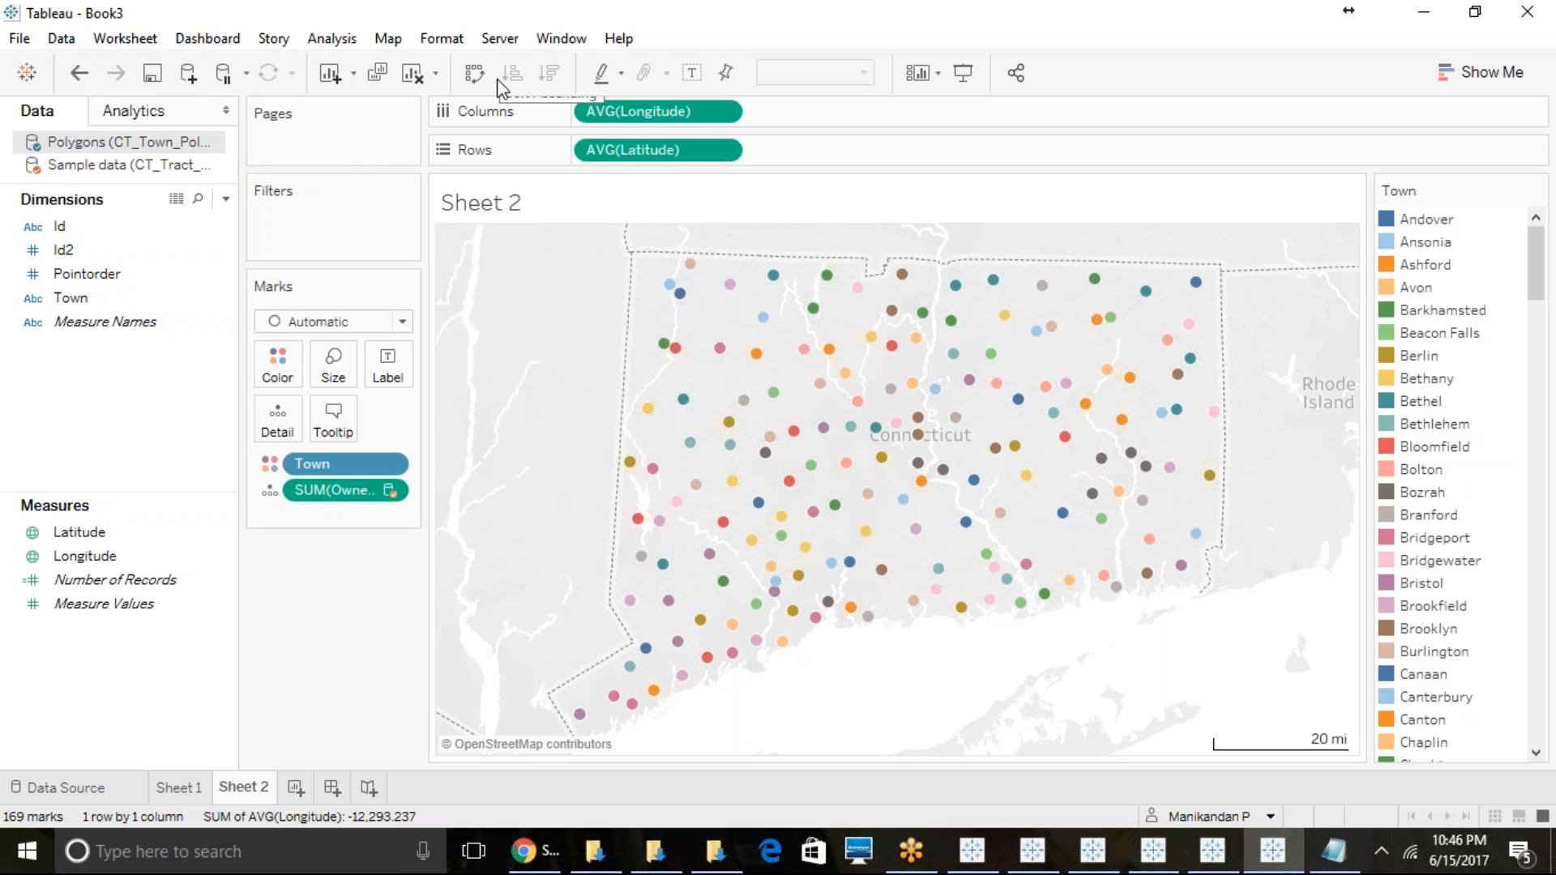
pyautogui.click(868, 25)
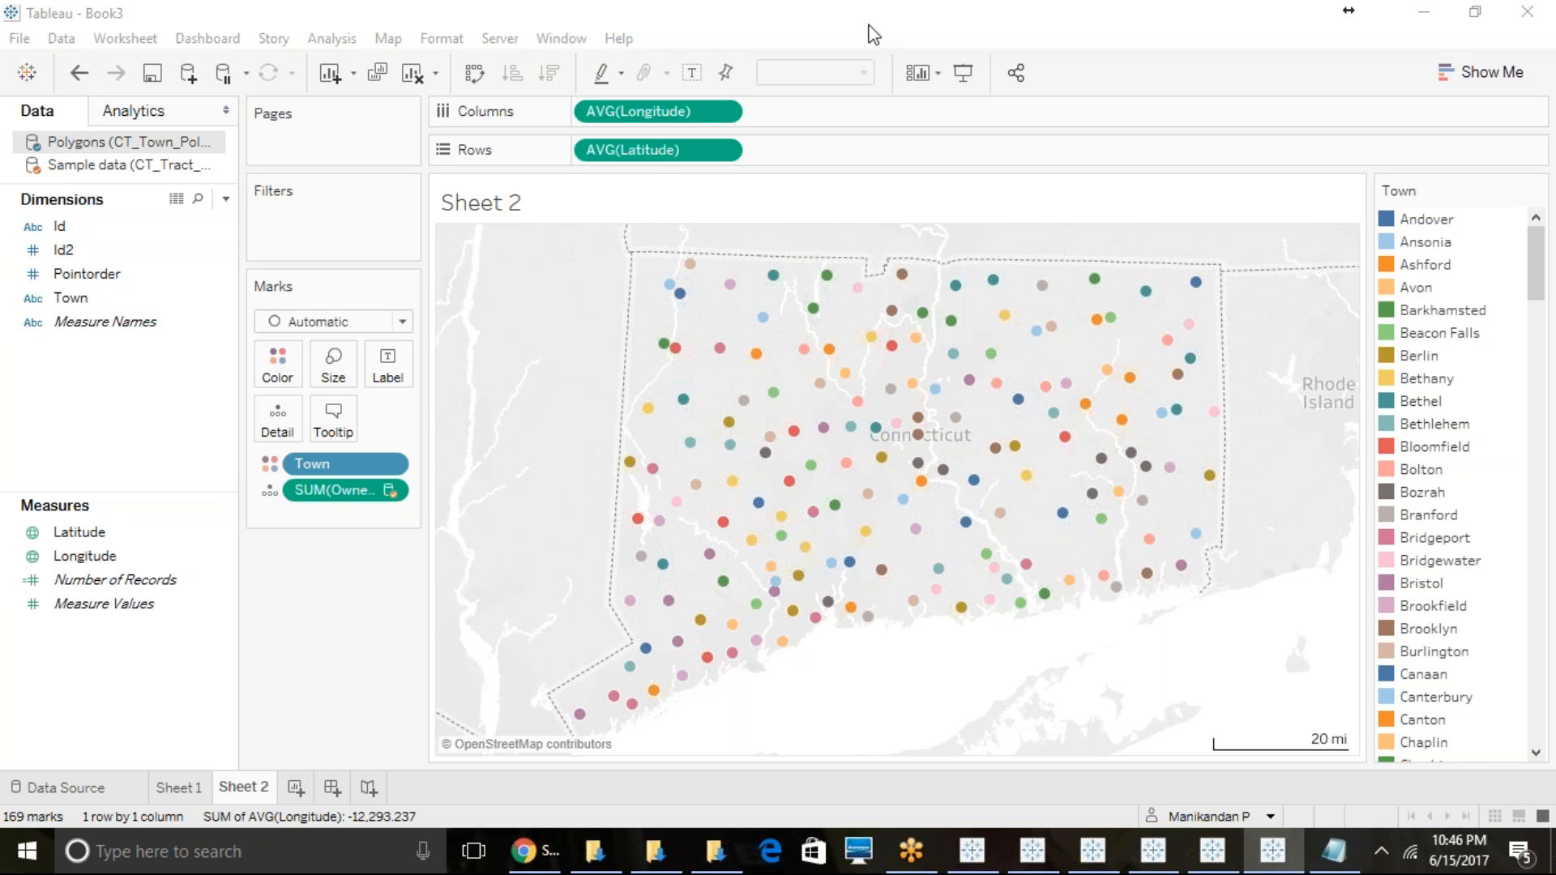
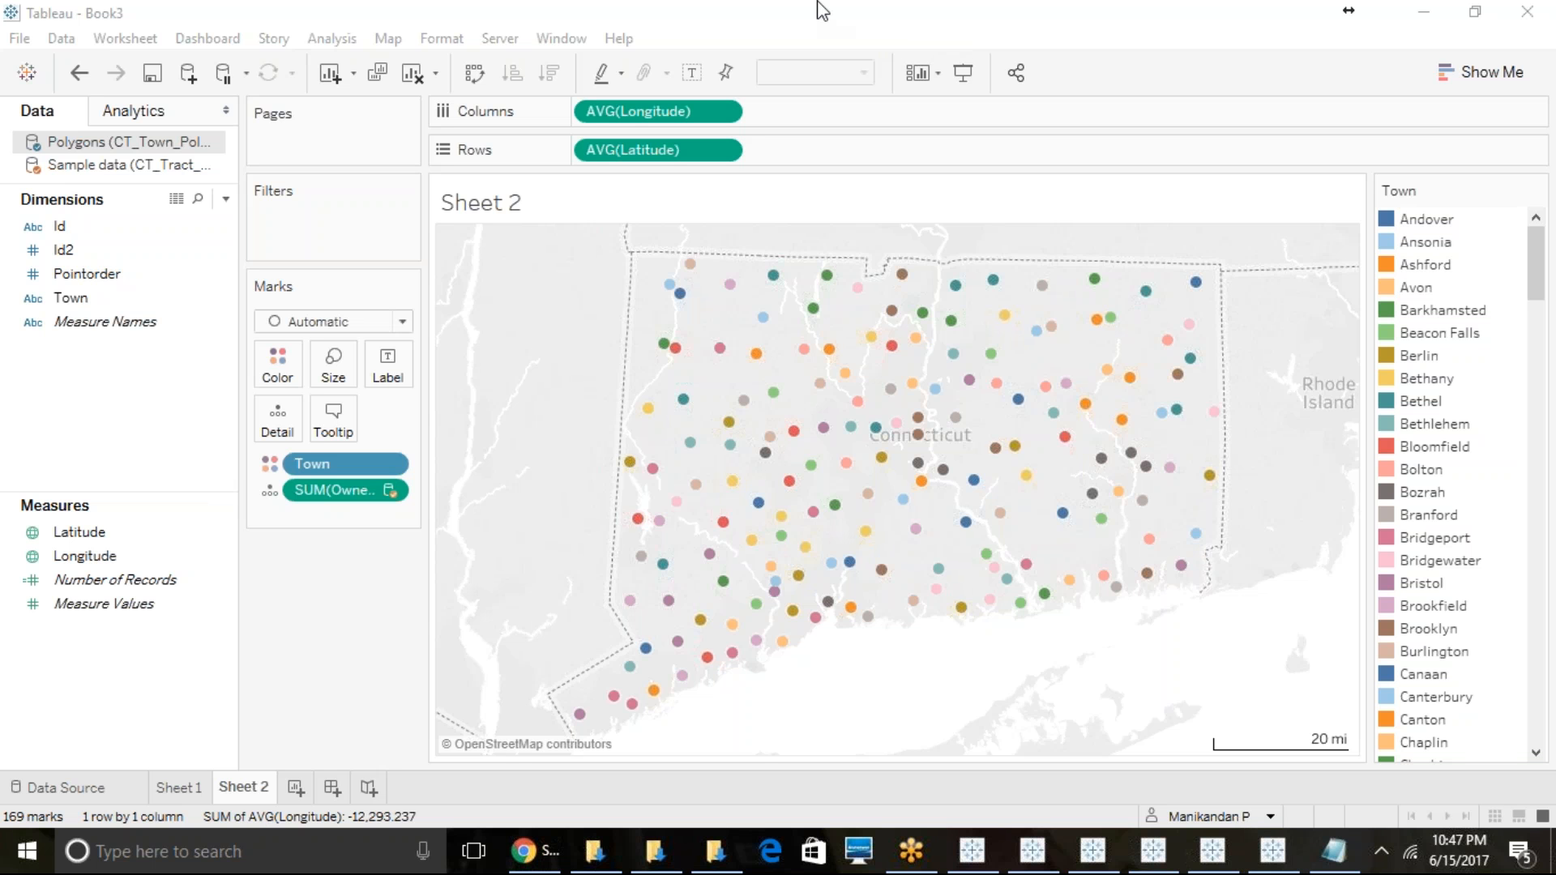
# - Switch to the polygon_maps workbook showing the Polygon Maps sheet of UK national parks
pyautogui.click(149, 8)
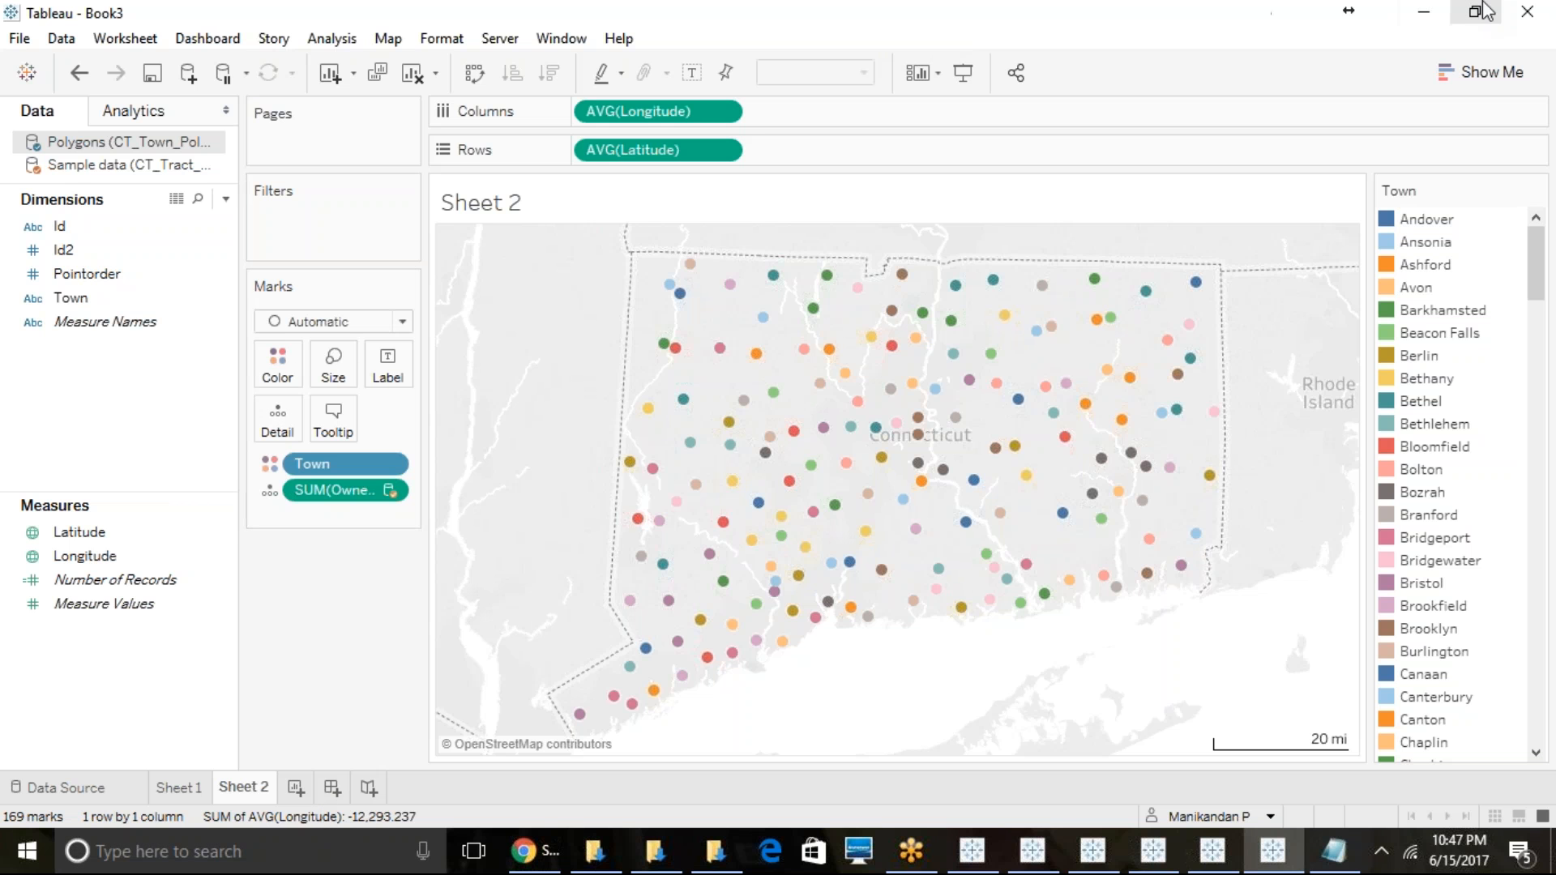
pyautogui.click(1255, 863)
pyautogui.click(1185, 760)
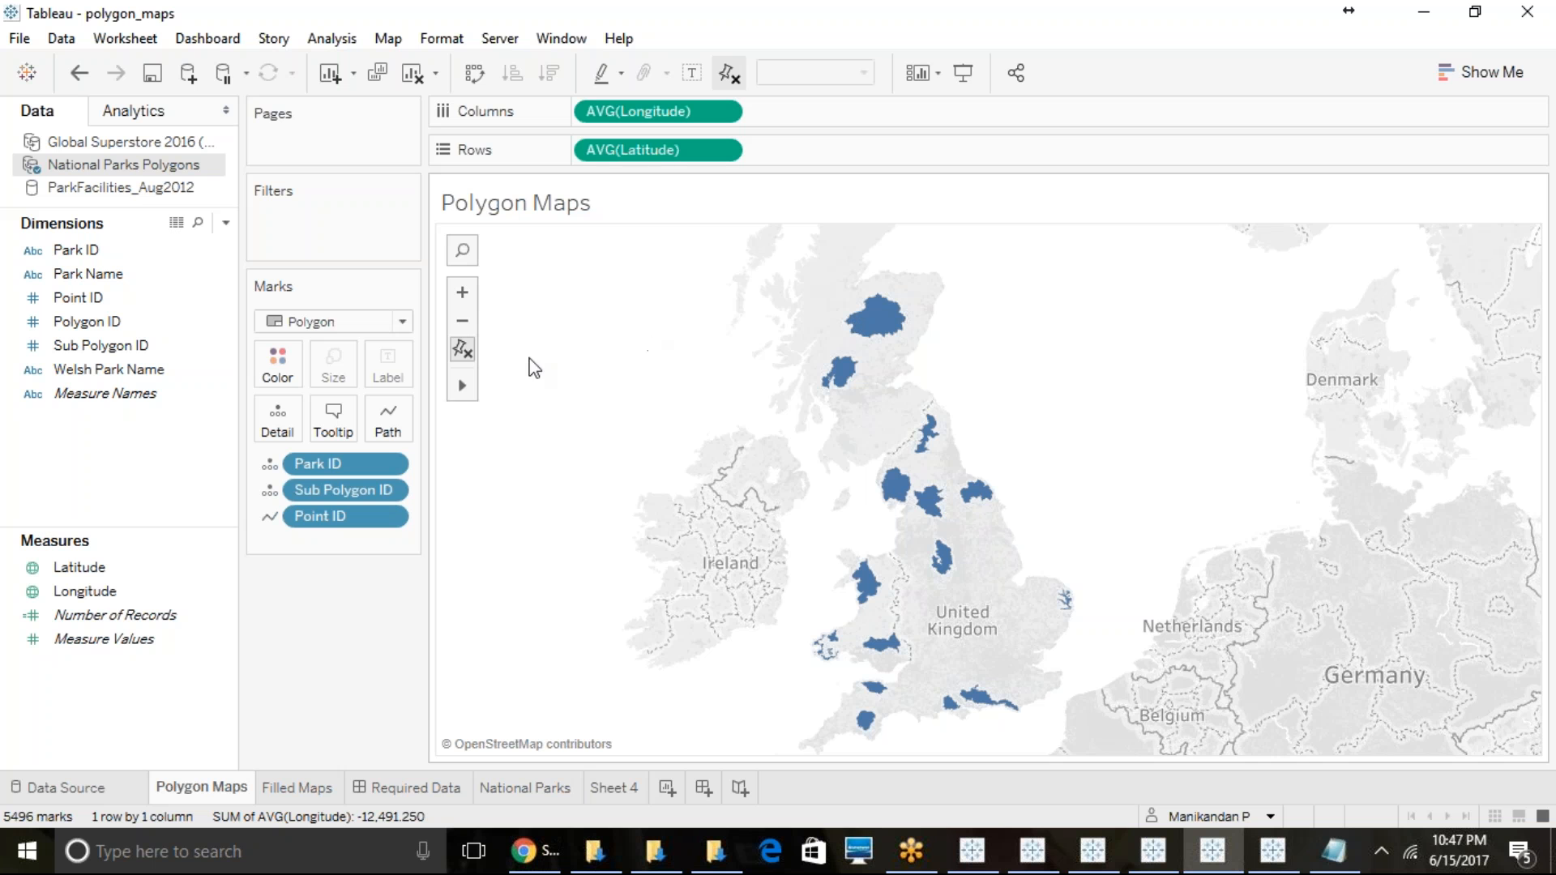
# - Use the Radial selection tool to select the park polygons in Scotland and northern England, and clear the selection
pyautogui.moveTo(462, 385)
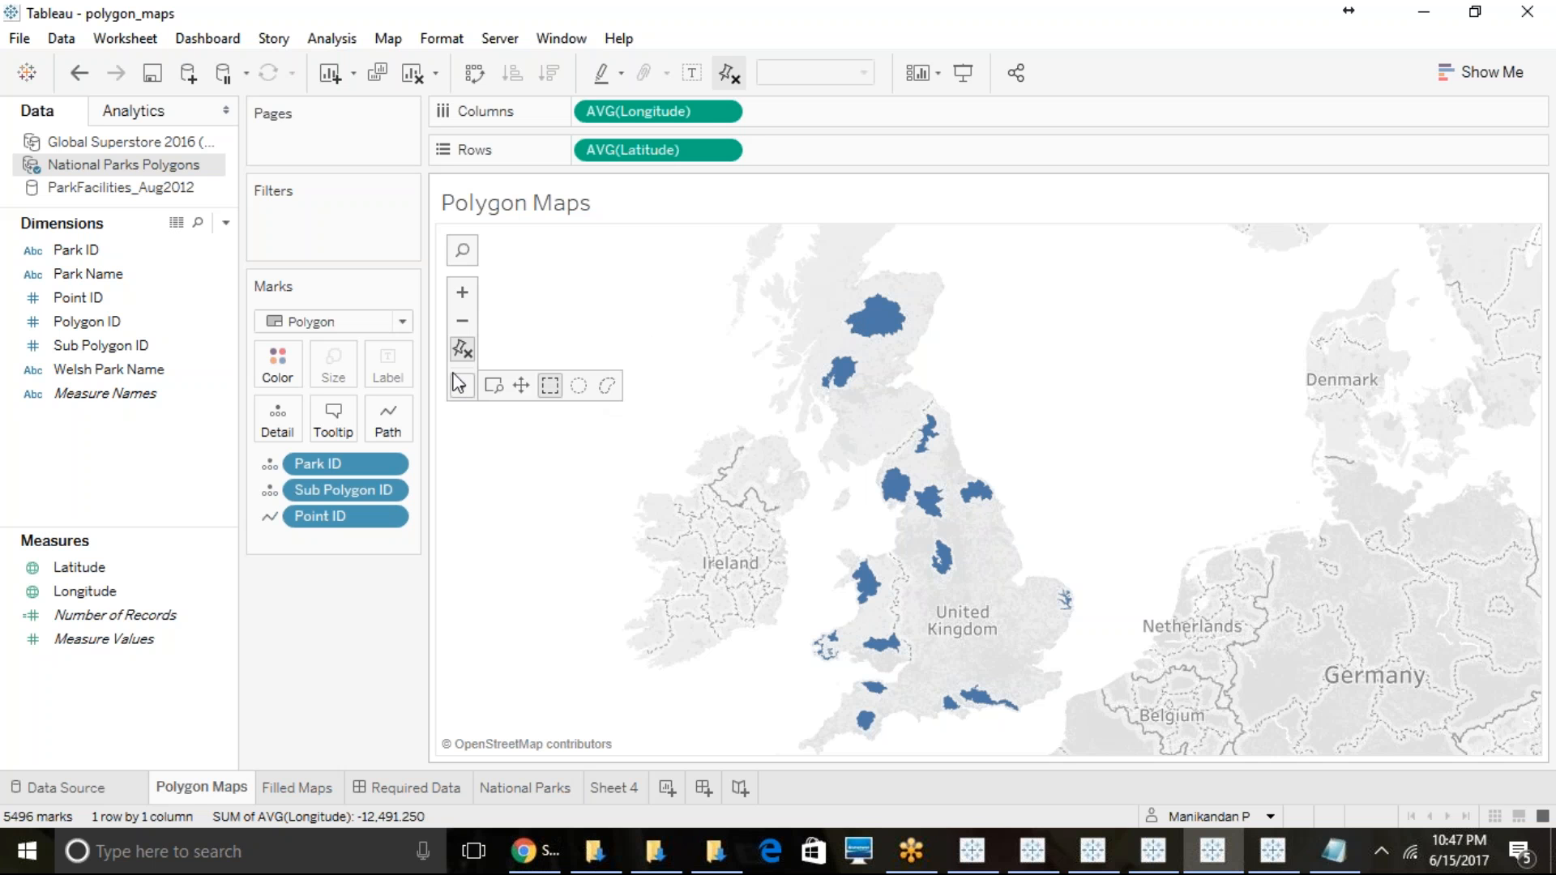
pyautogui.click(578, 386)
pyautogui.moveTo(811, 267); pyautogui.dragTo(1047, 413)
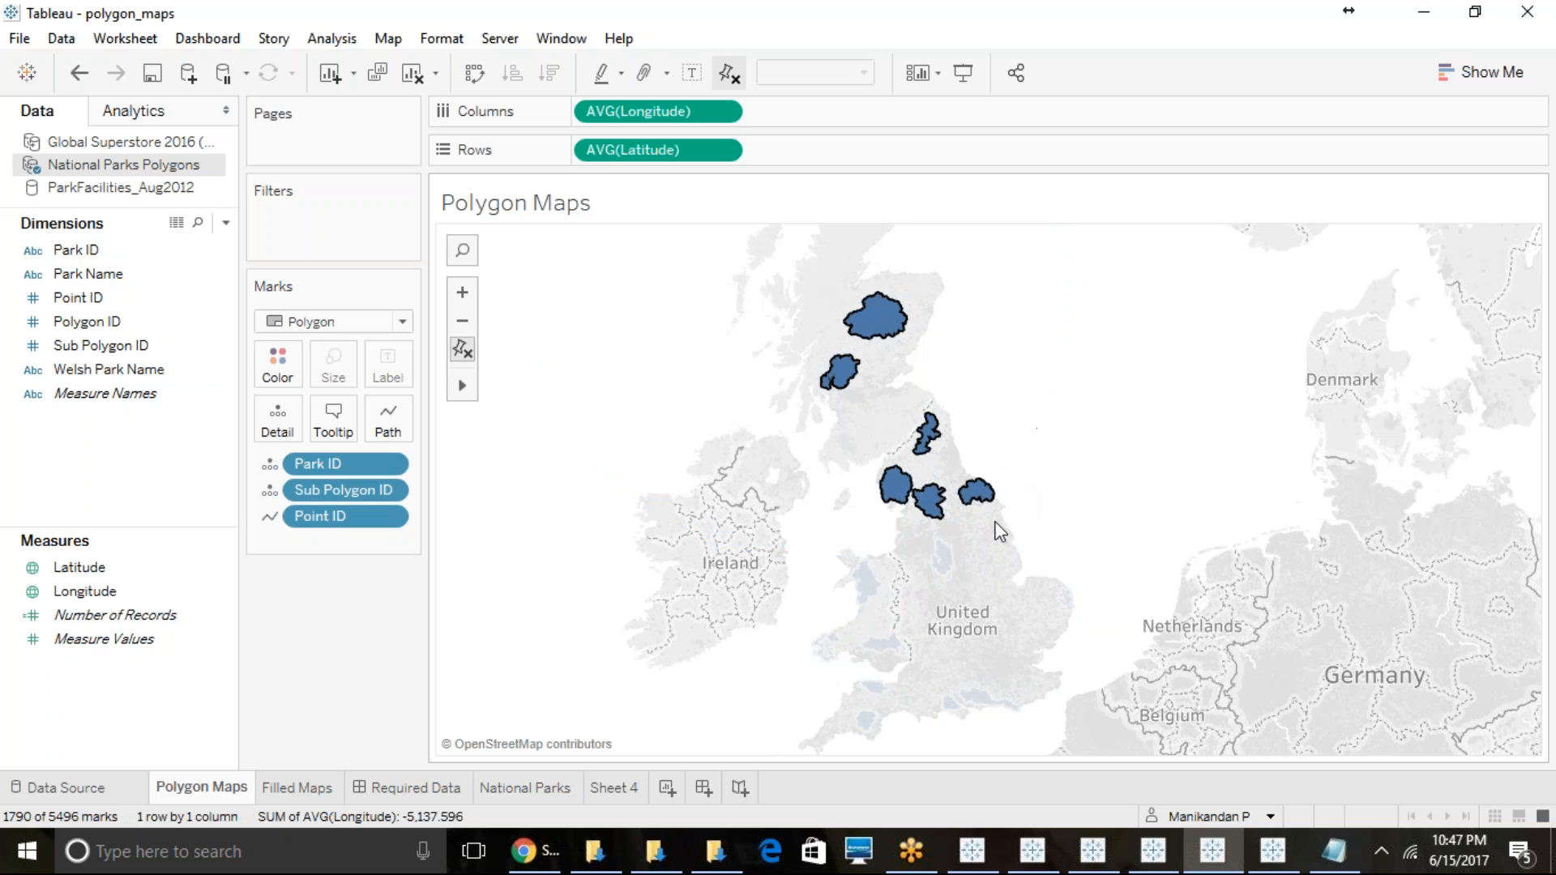
pyautogui.scroll(2, 979, 611)
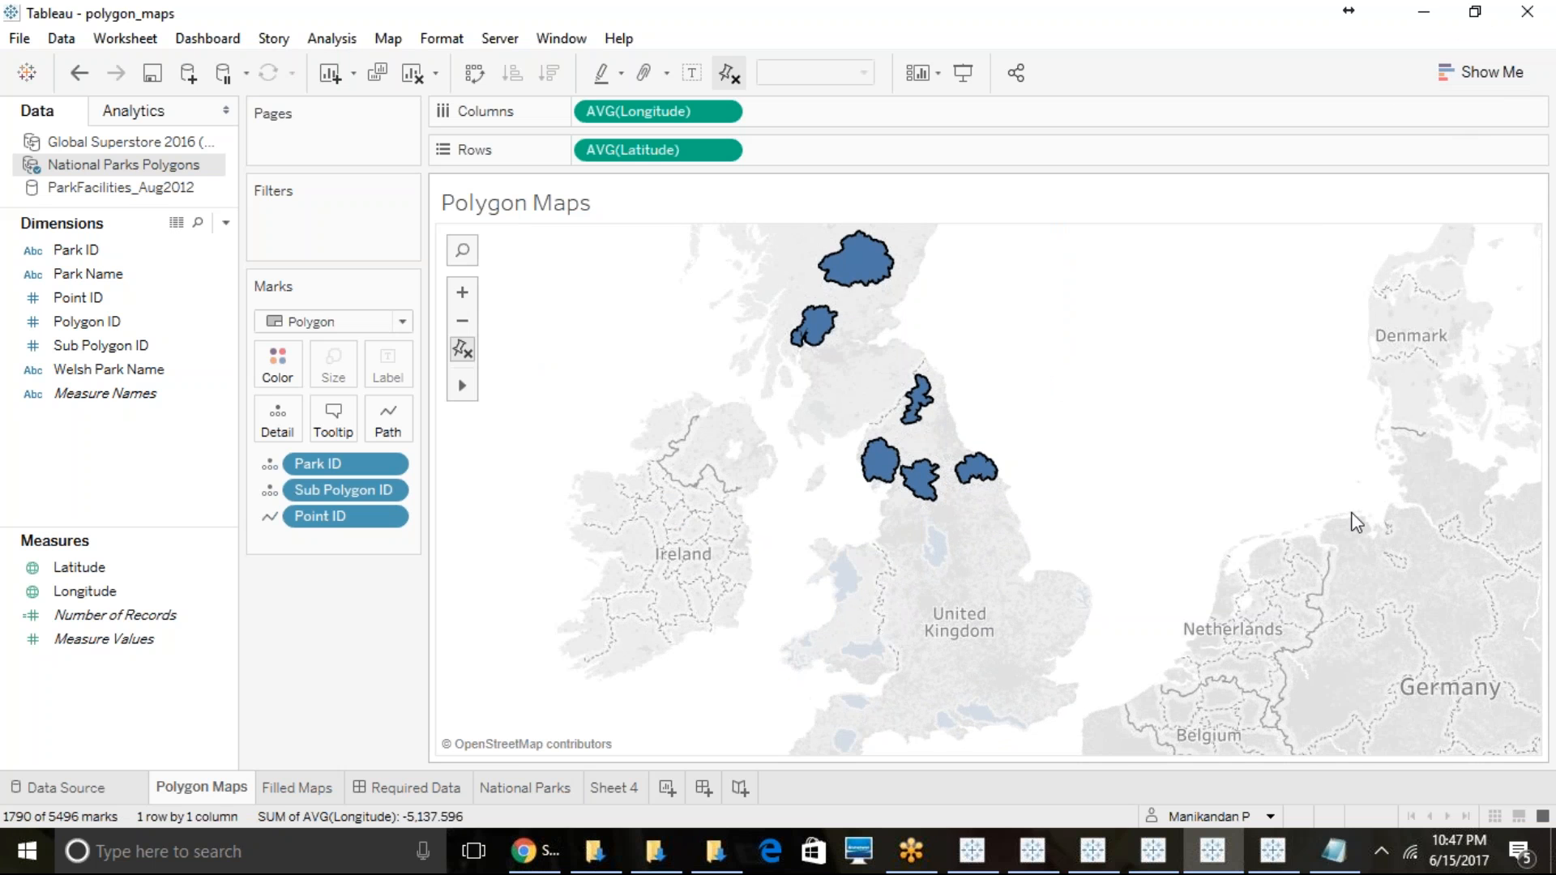
pyautogui.click(977, 336)
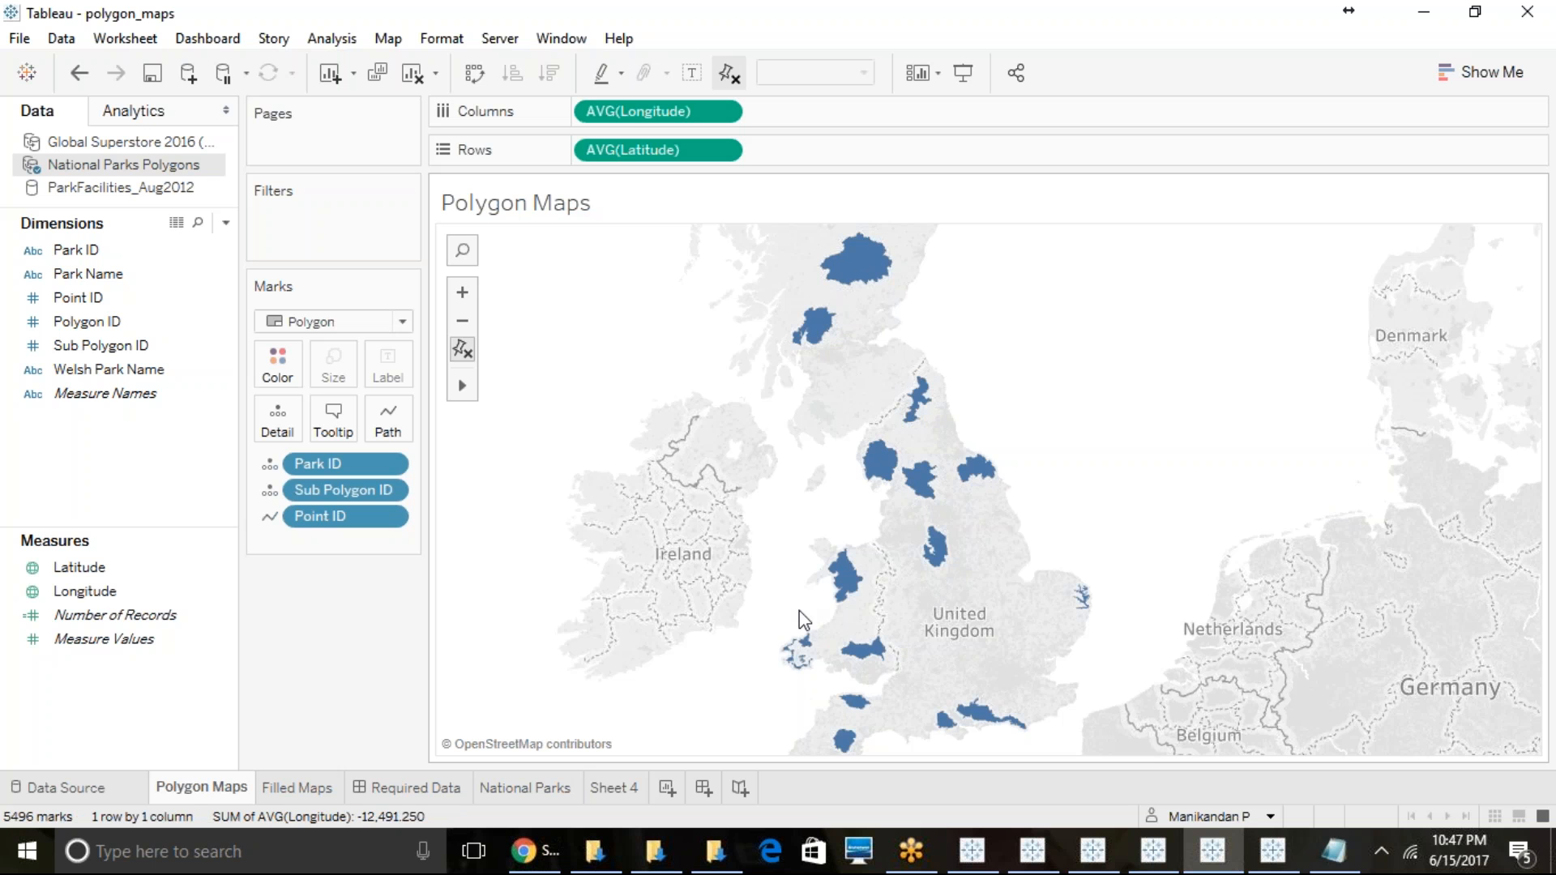
# - Radially select the park polygons across England and Wales, show the map scale on the UK map, and clear the selection
pyautogui.moveTo(768, 653); pyautogui.dragTo(1082, 739)
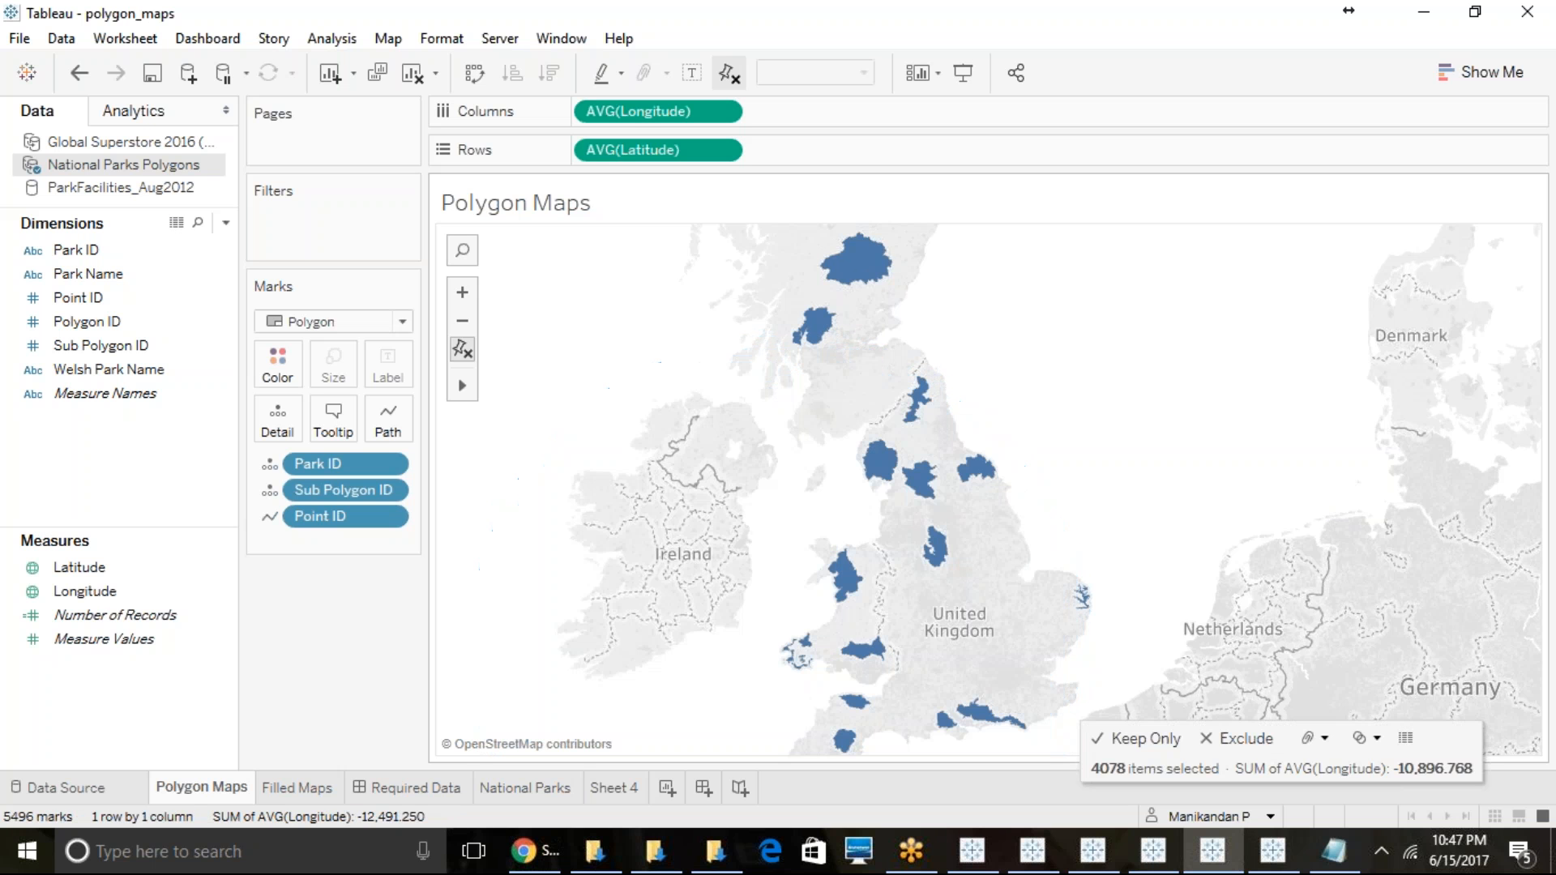
pyautogui.click(388, 38)
pyautogui.click(446, 201)
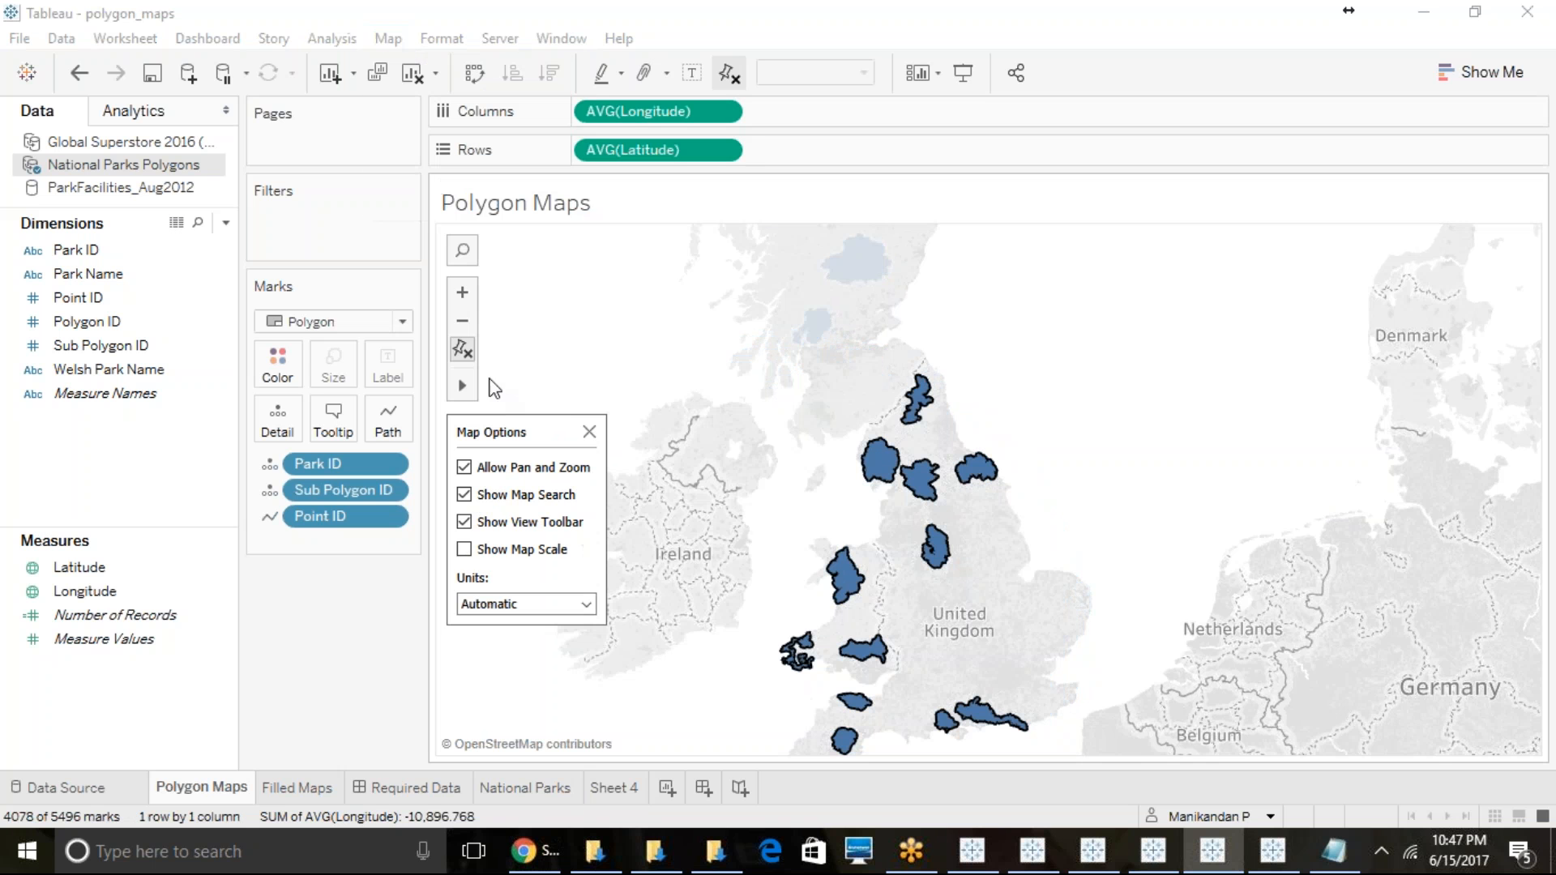
pyautogui.click(464, 549)
pyautogui.click(1066, 500)
# - Make two radial selections of park polygons in turn, clearing each one, and dismiss the low-battery notice
pyautogui.moveTo(751, 422); pyautogui.dragTo(1002, 469)
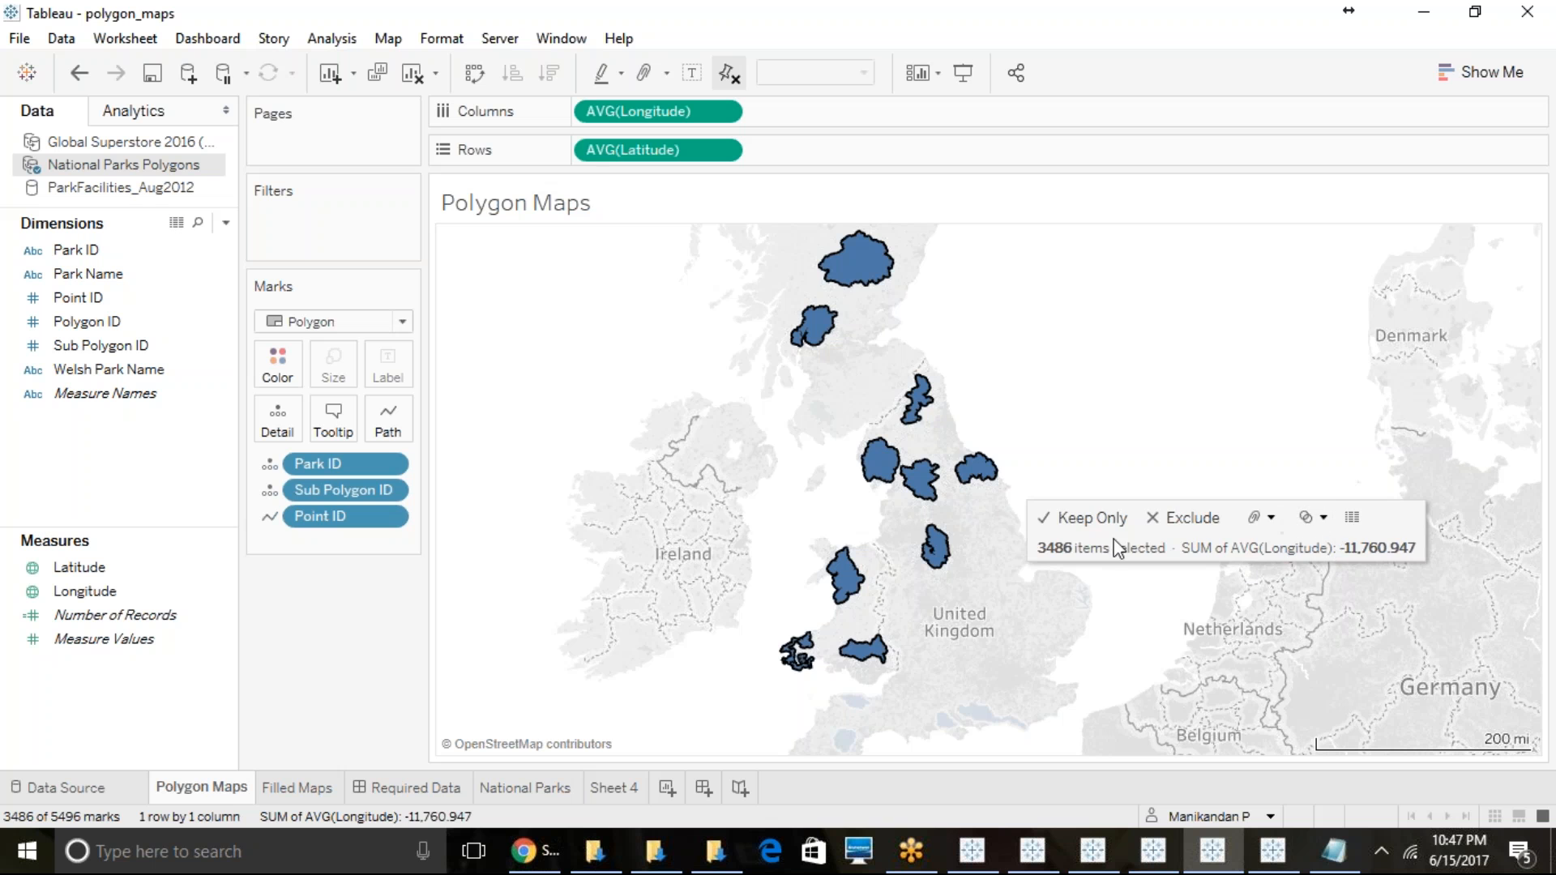
pyautogui.click(1021, 391)
pyautogui.moveTo(591, 452); pyautogui.dragTo(724, 640)
pyautogui.click(859, 423)
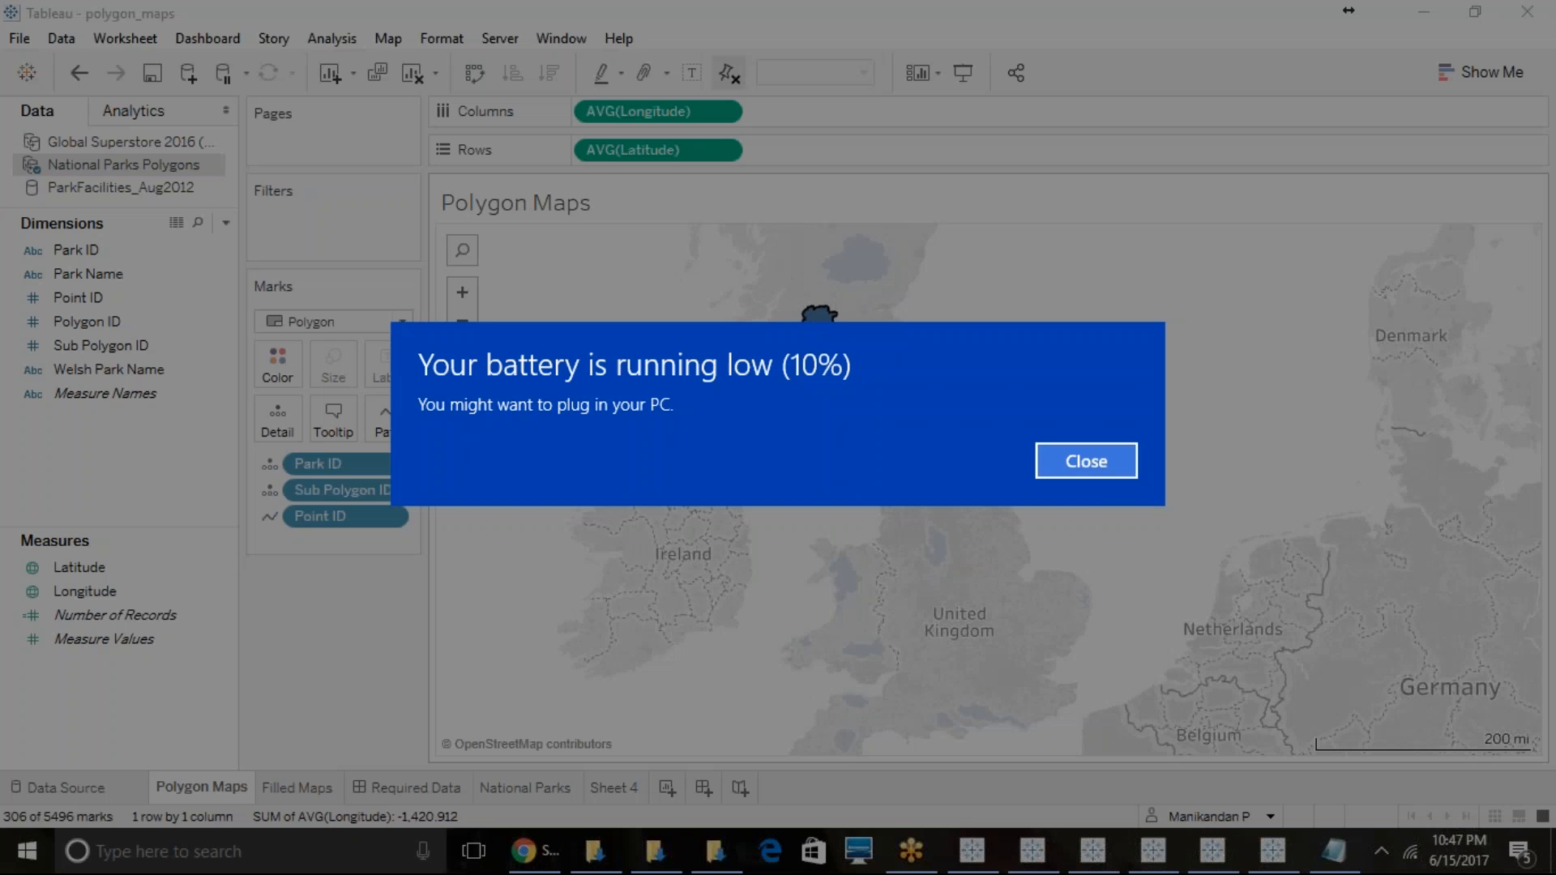
pyautogui.click(1086, 461)
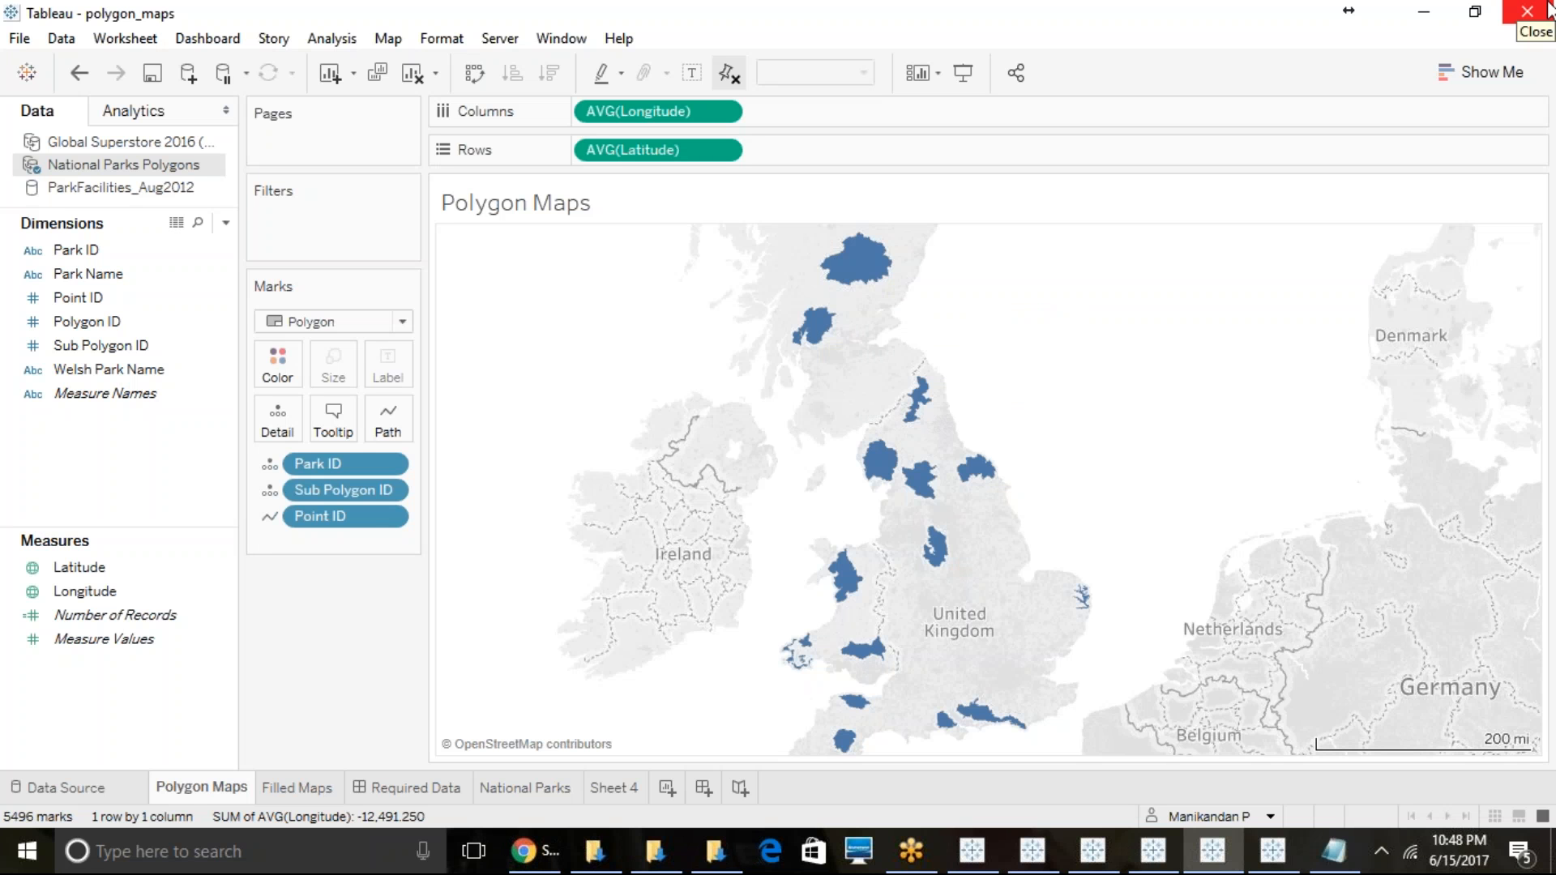
# - Radially select the park polygons in Scotland and northern England, and reduce the selection to the northernmost park polygon
pyautogui.moveTo(752, 249); pyautogui.dragTo(982, 363)
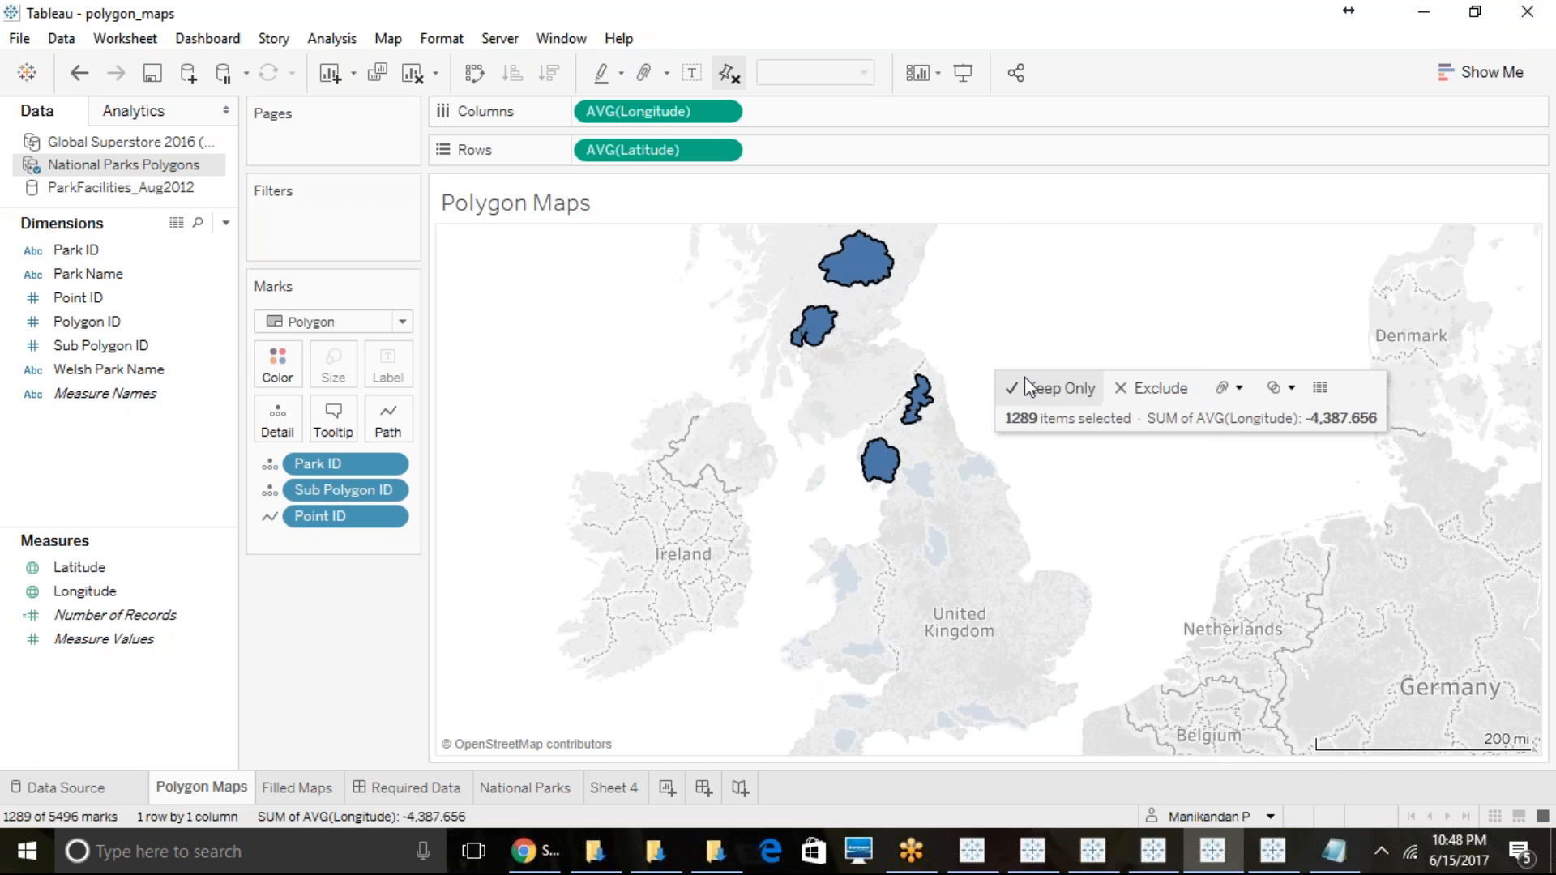
pyautogui.click(882, 269)
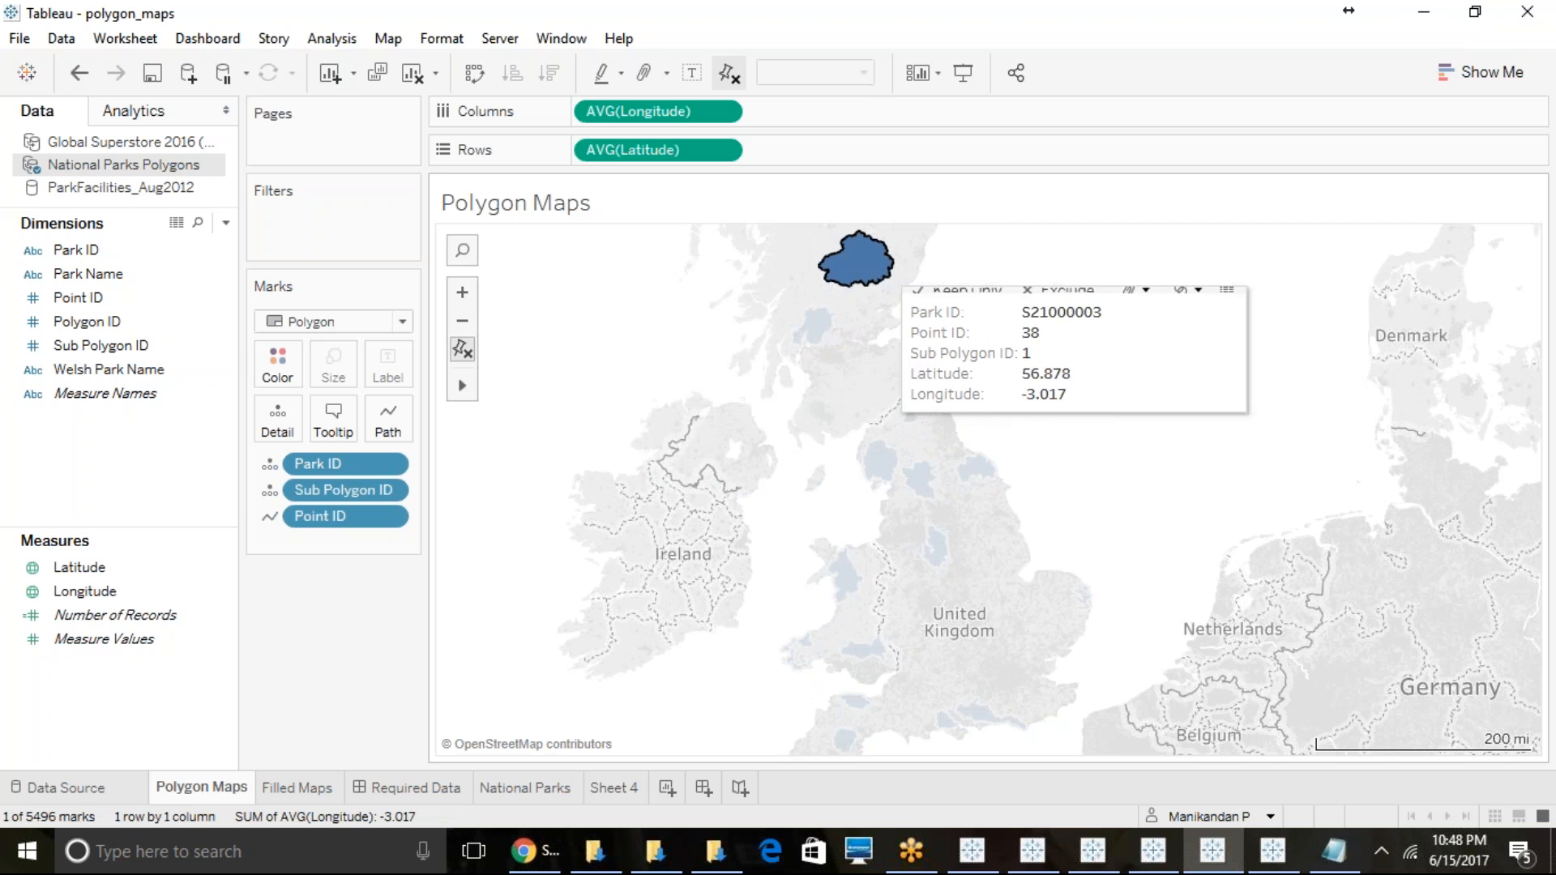
pyautogui.scroll(-1, 882, 272)
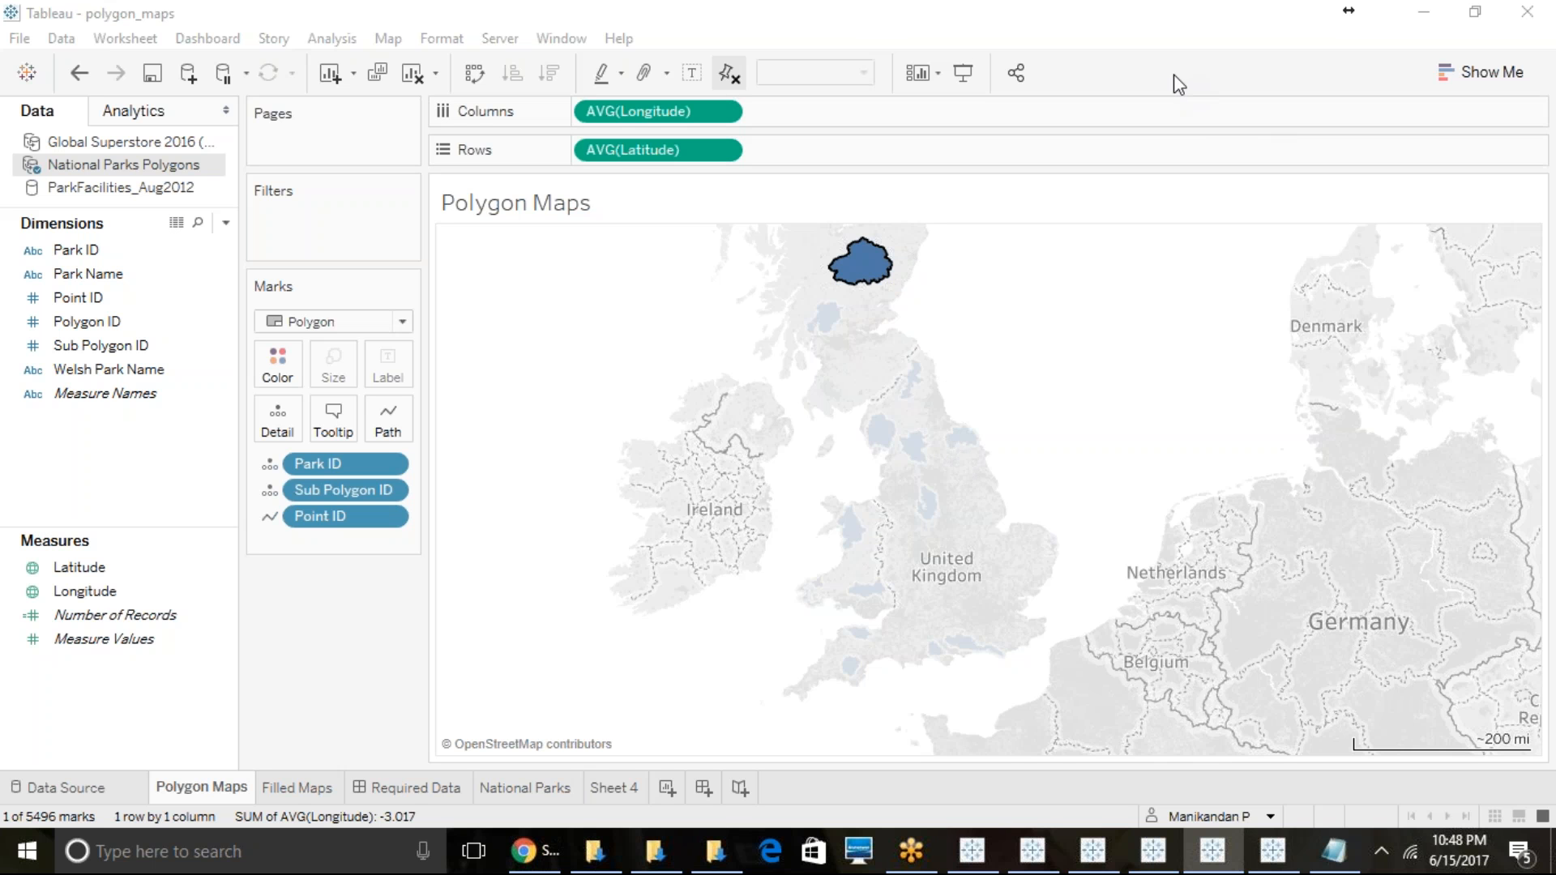
pyautogui.click(950, 38)
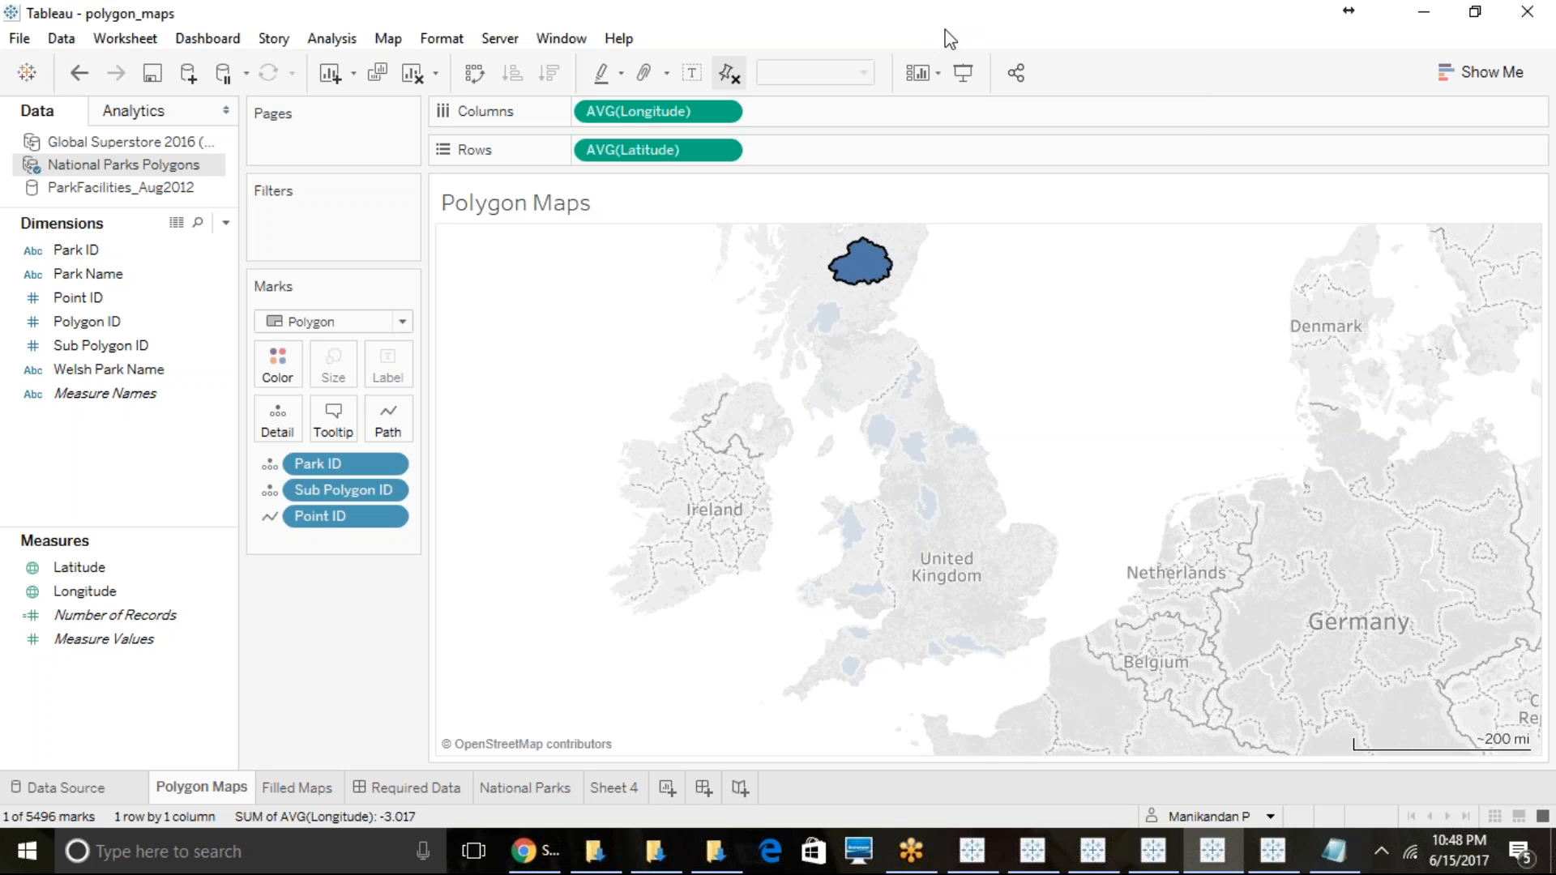